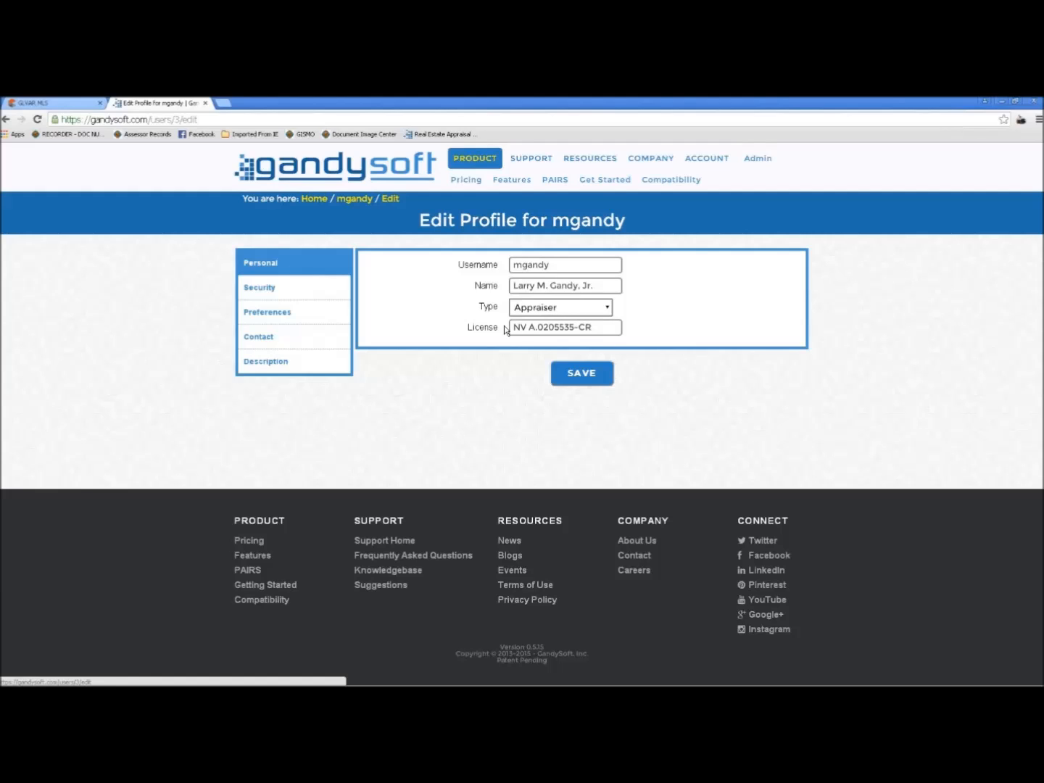
# In the profile preferences, choose 3/4 Bath for how 3/4 baths are calculated and save the profile
pyautogui.click(268, 318)
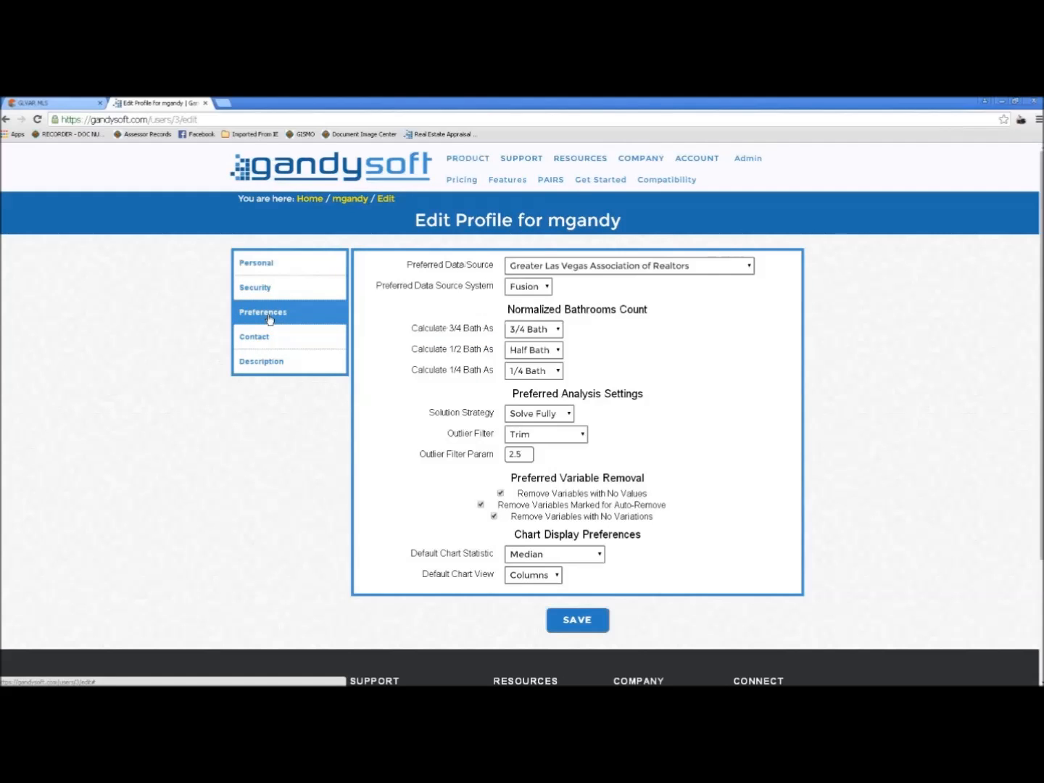
pyautogui.click(551, 337)
pyautogui.click(544, 357)
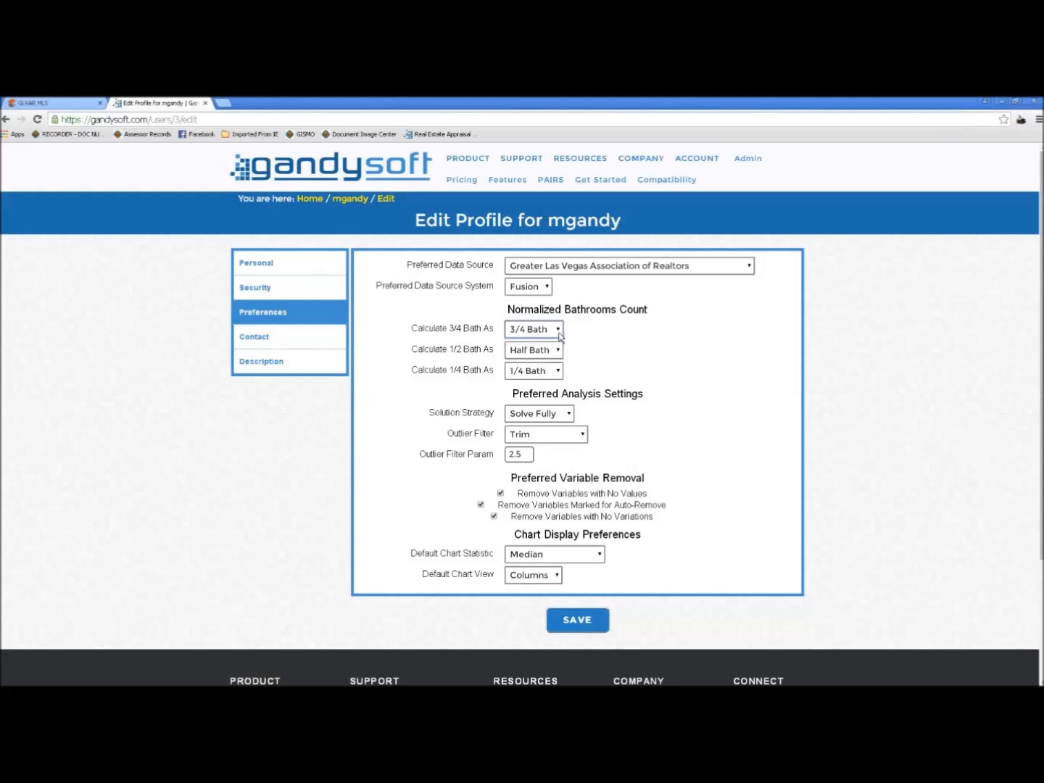
pyautogui.click(559, 336)
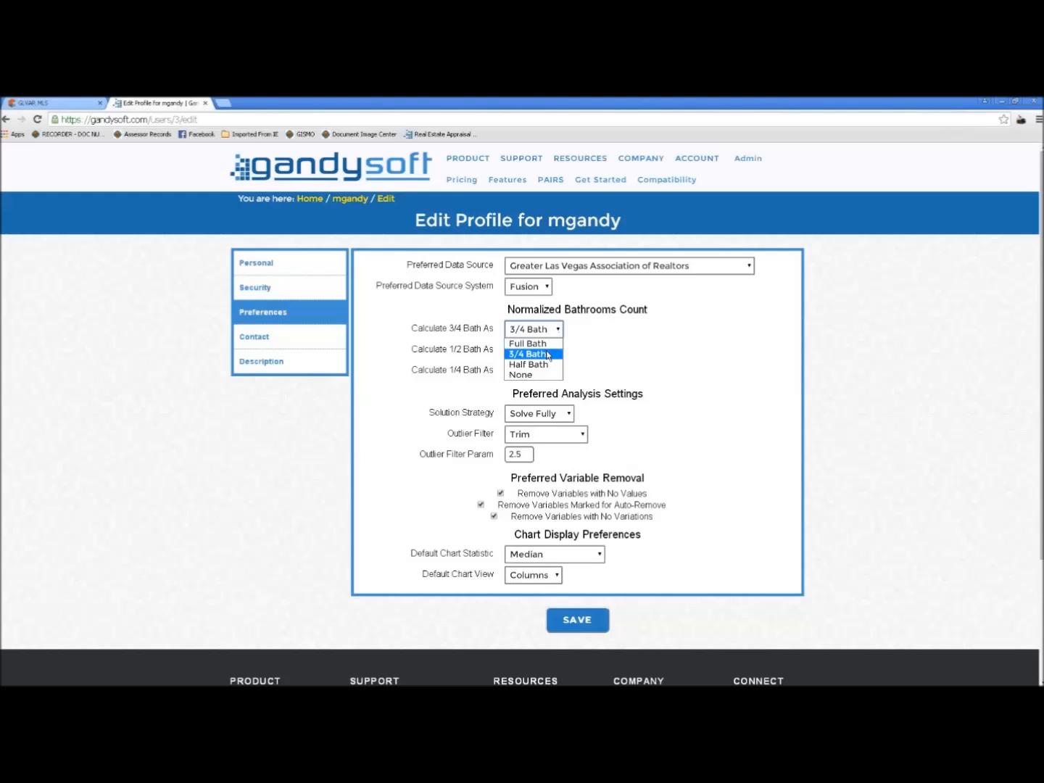
pyautogui.click(548, 356)
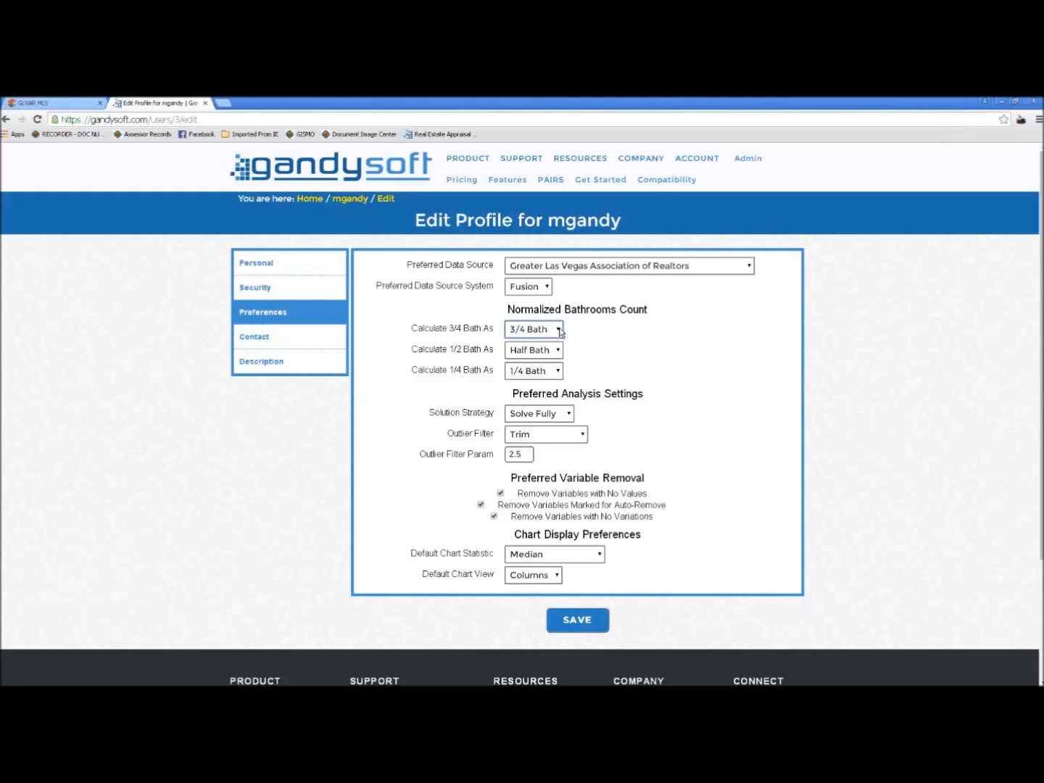
pyautogui.click(559, 331)
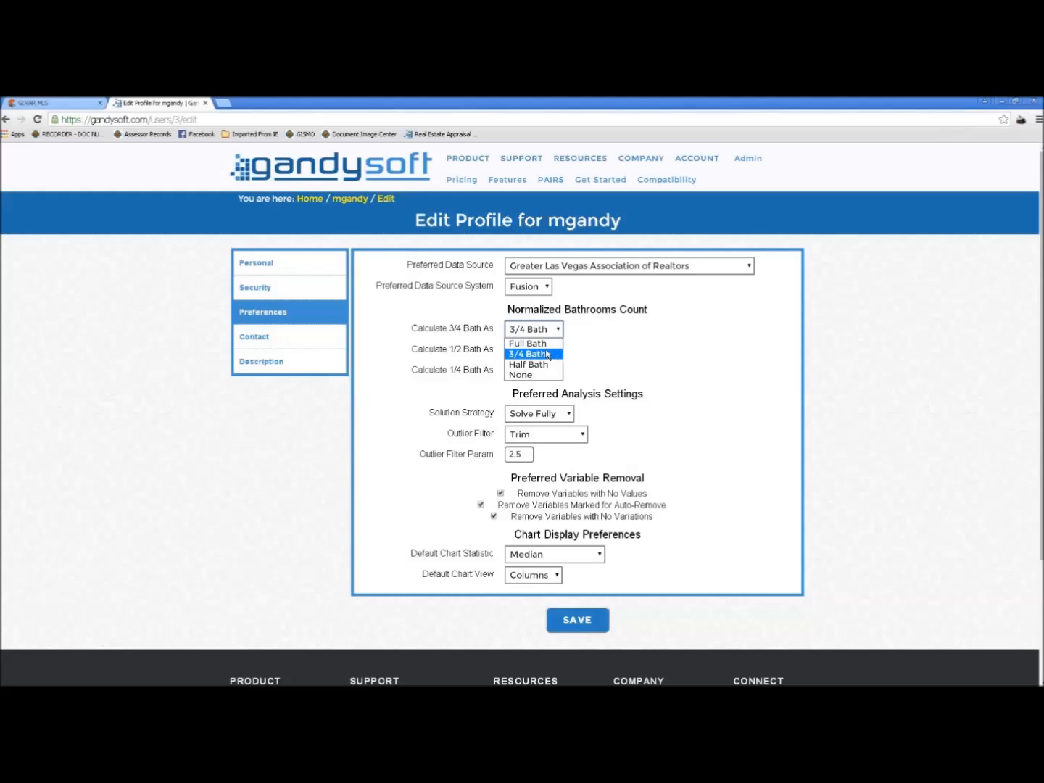
pyautogui.click(545, 351)
pyautogui.click(581, 619)
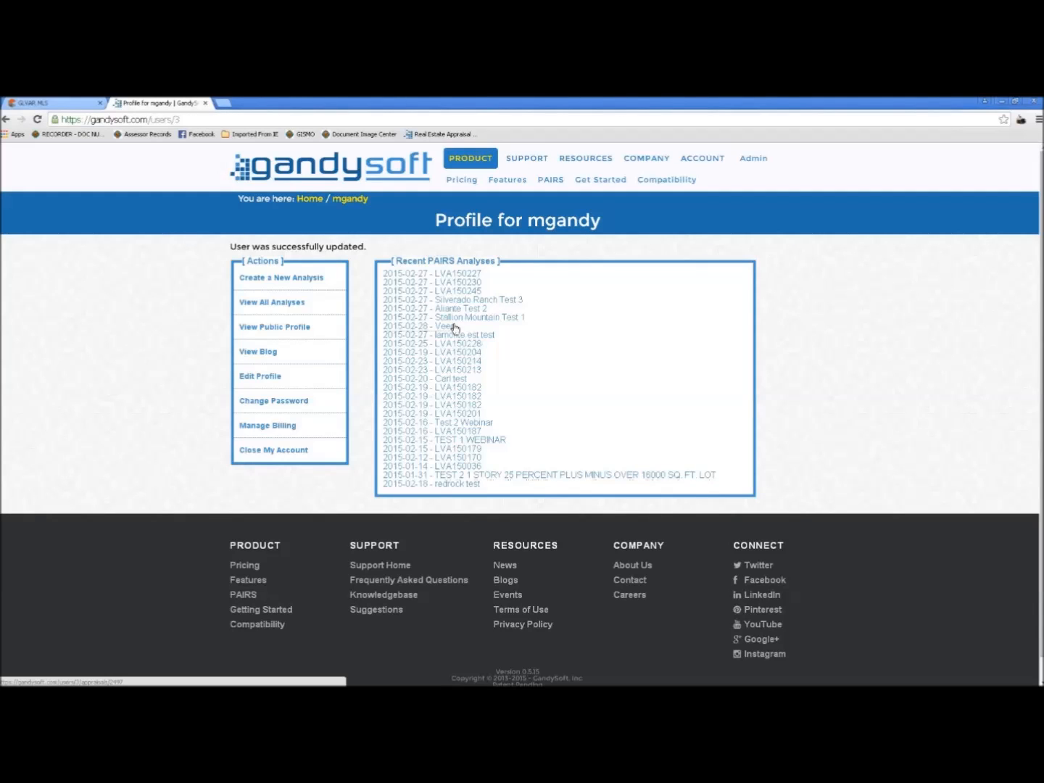
# Create a Single Family PAIRS analysis titled "Stallion Mountain Test 1" with effective date 2015-02-27
pyautogui.click(274, 284)
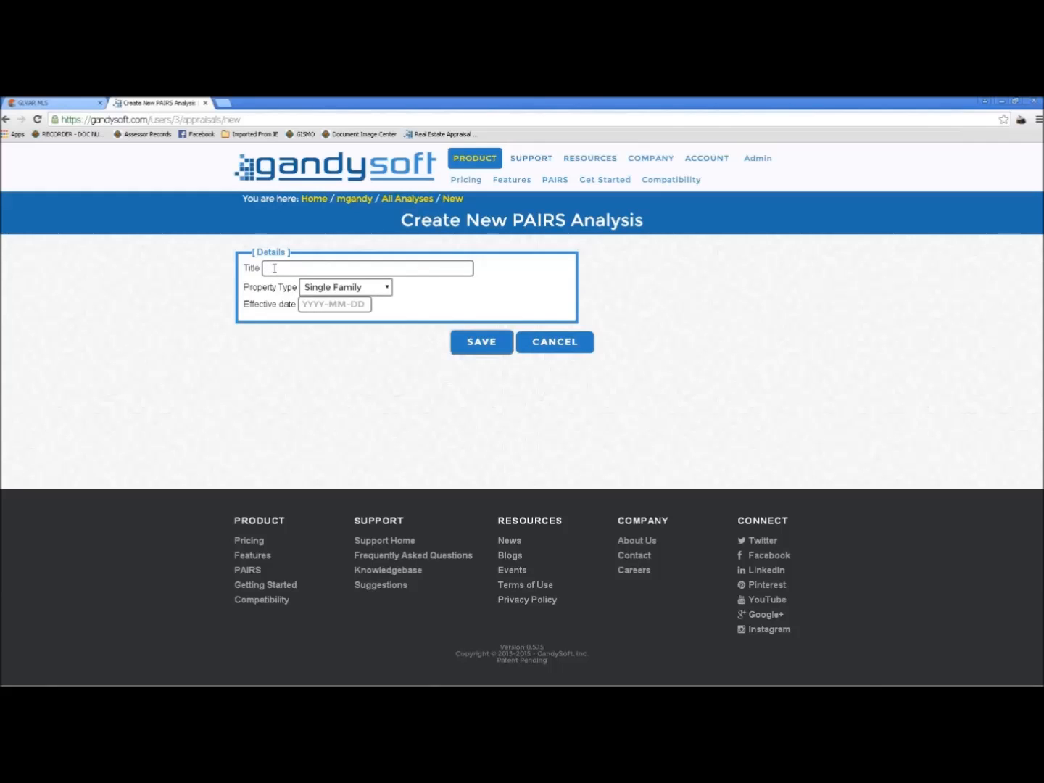
pyautogui.write('Sta')
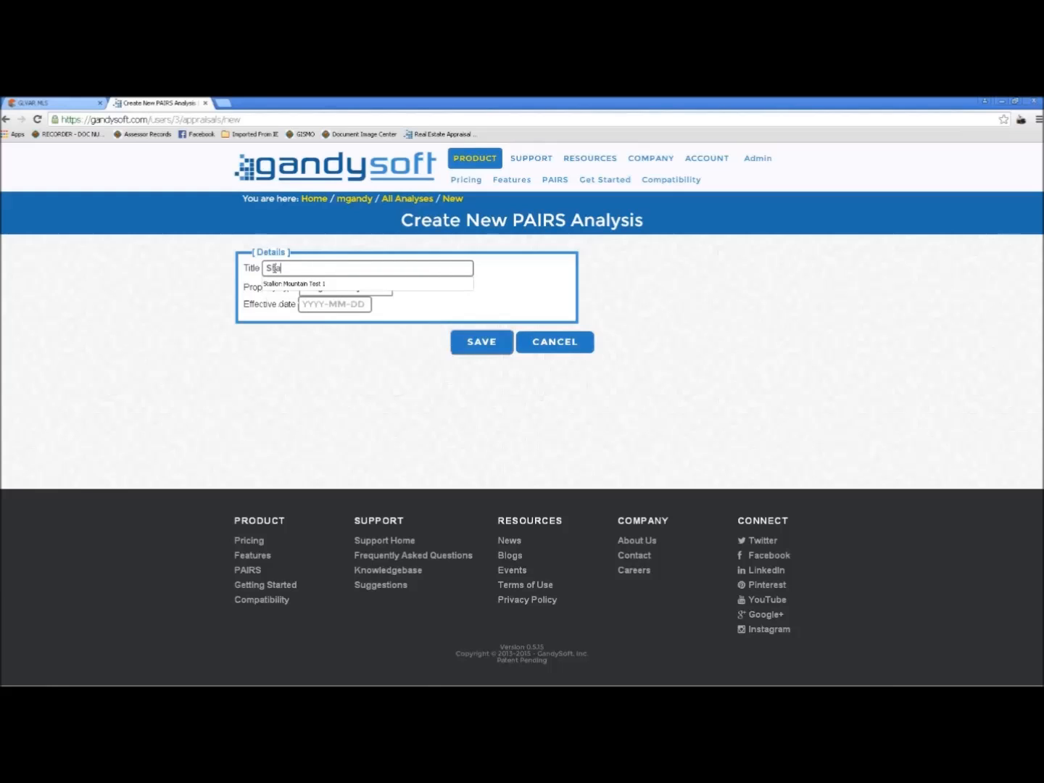
pyautogui.write('llion Mountain Test 1')
pyautogui.click(206, 332)
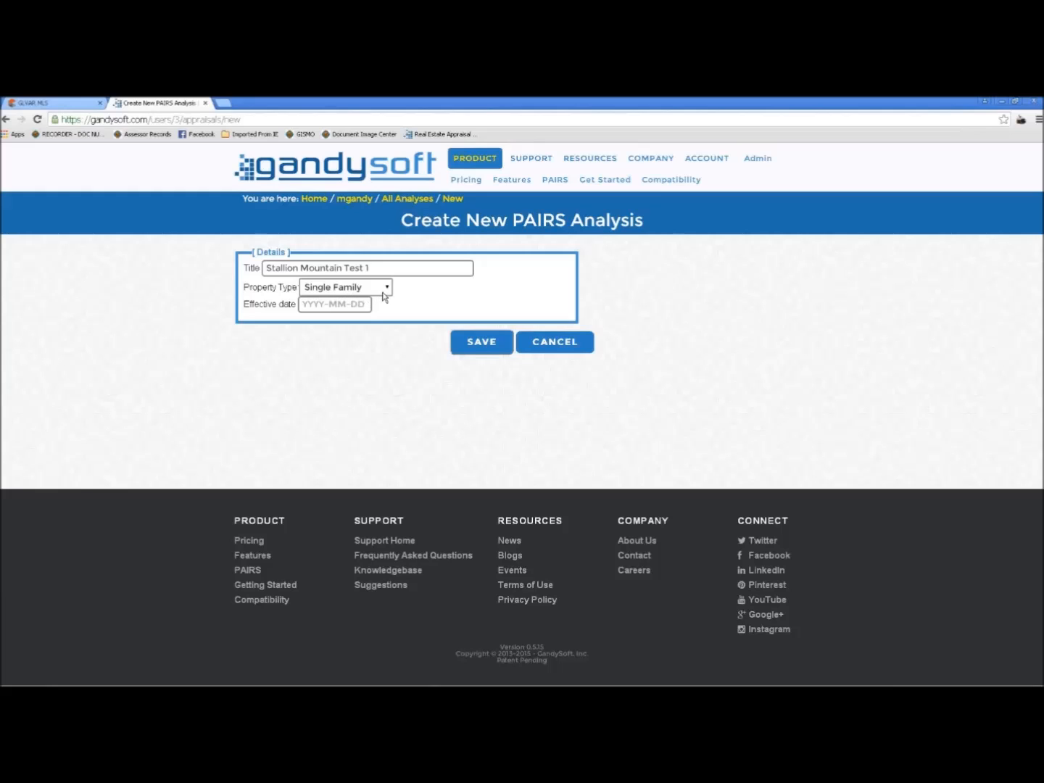
pyautogui.click(324, 305)
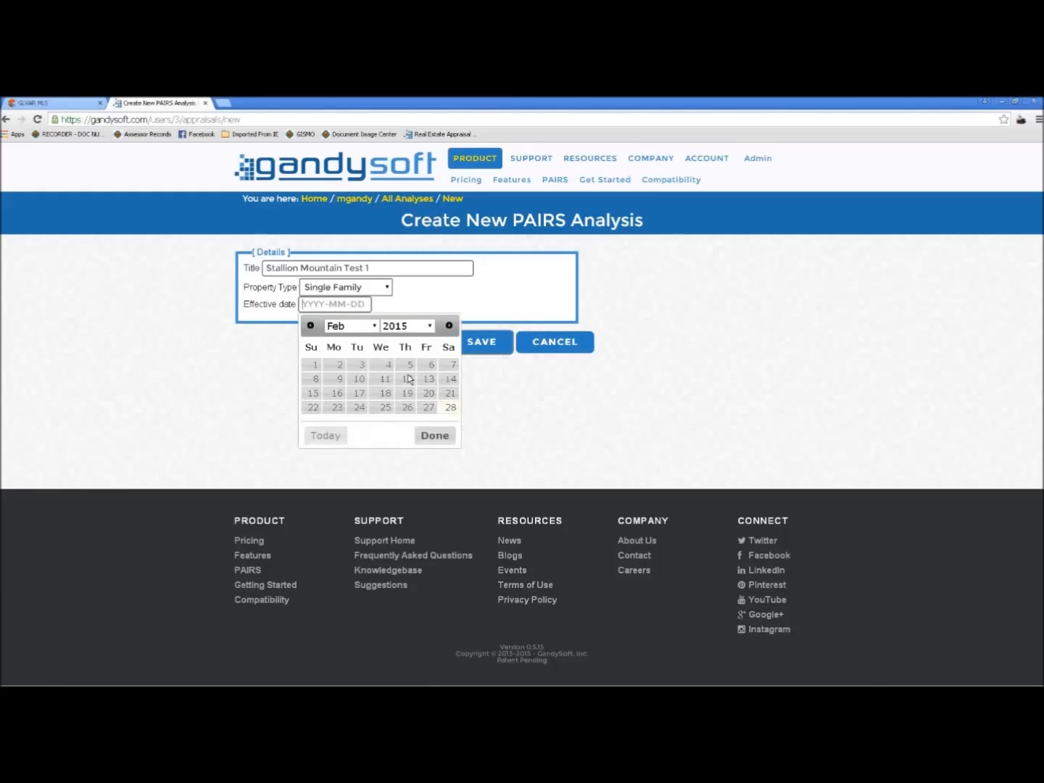
pyautogui.click(429, 408)
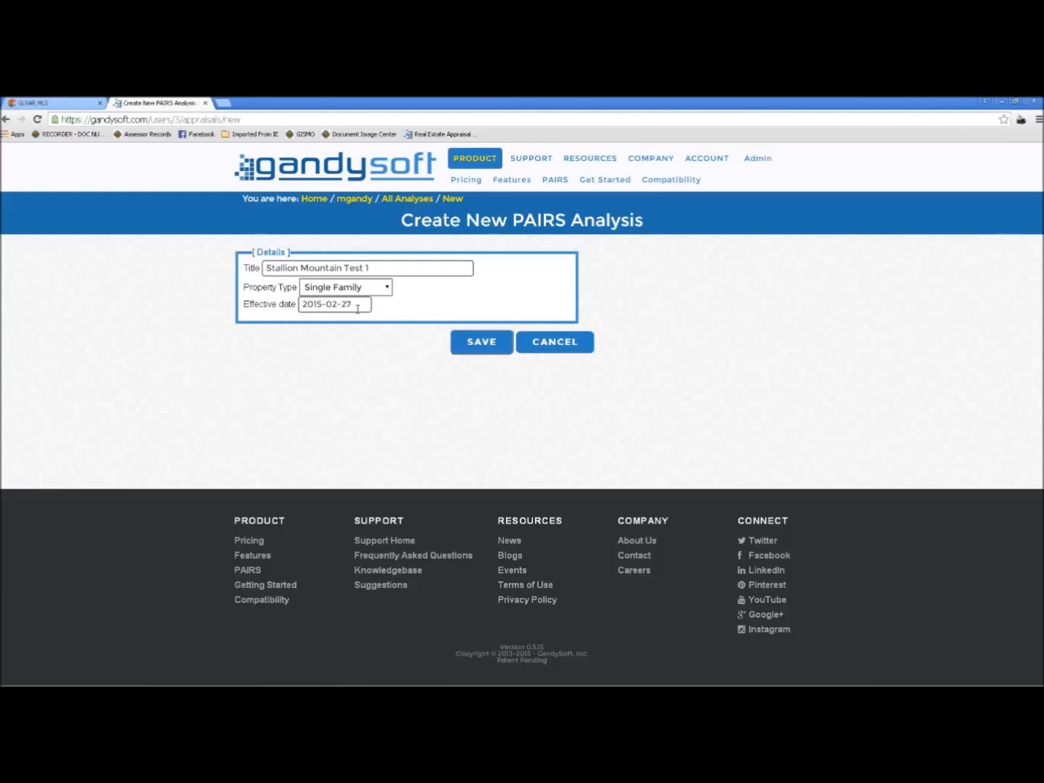
pyautogui.click(472, 351)
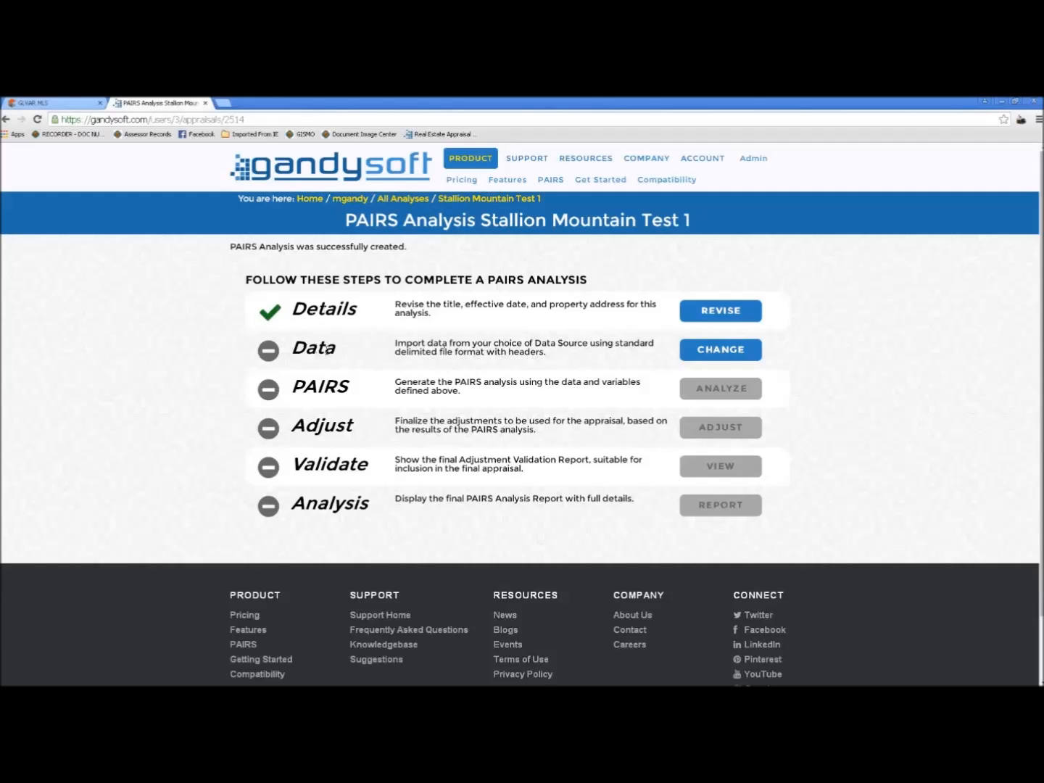
# Upload TEST 1 DATA.TXT with Greater Las Vegas Association of Realtors as the source and generate the PAIRS analysis
pyautogui.click(717, 350)
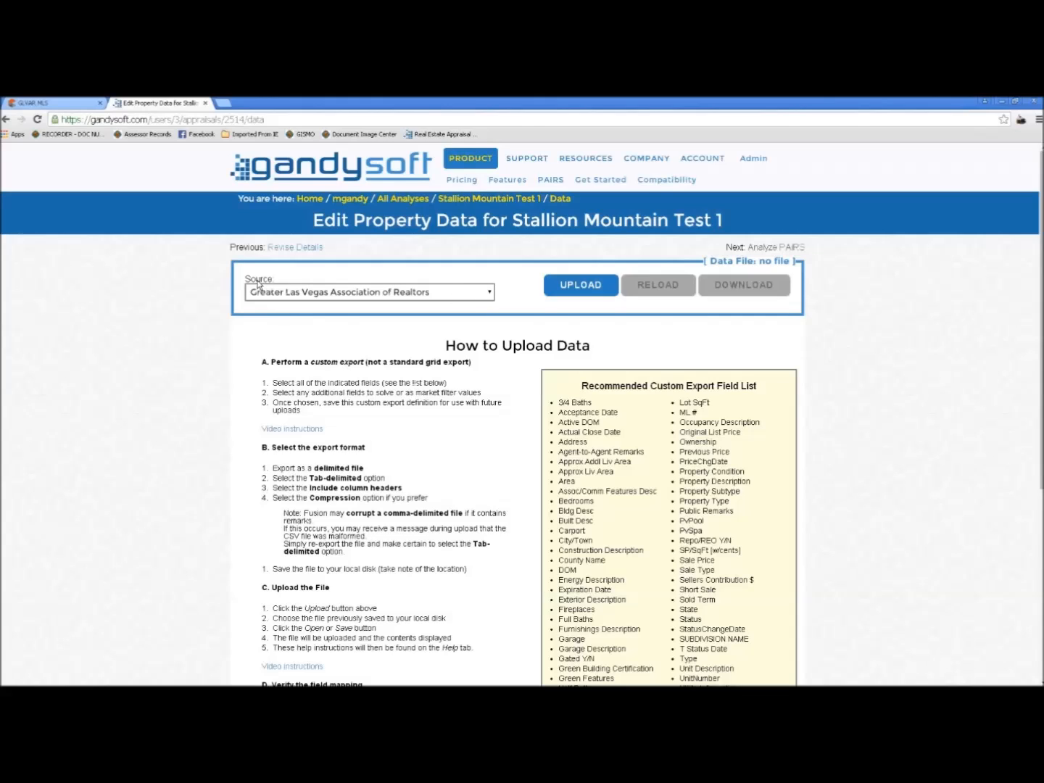
pyautogui.click(487, 292)
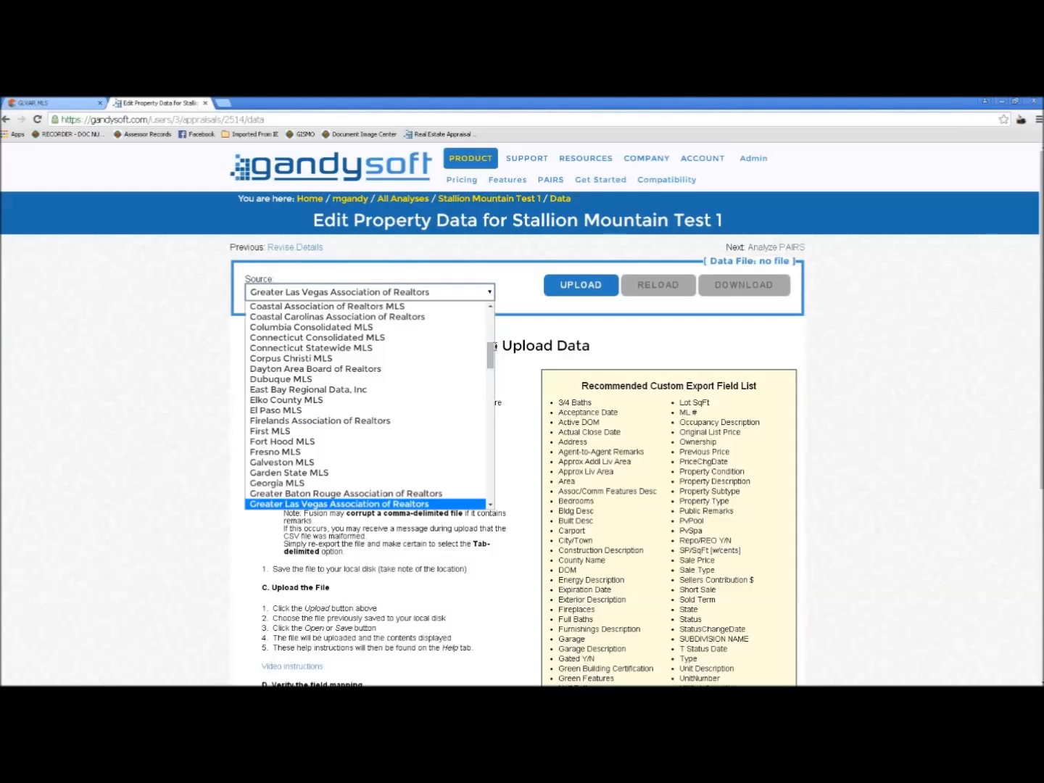
pyautogui.moveTo(495, 355); pyautogui.dragTo(495, 358)
pyautogui.click(489, 295)
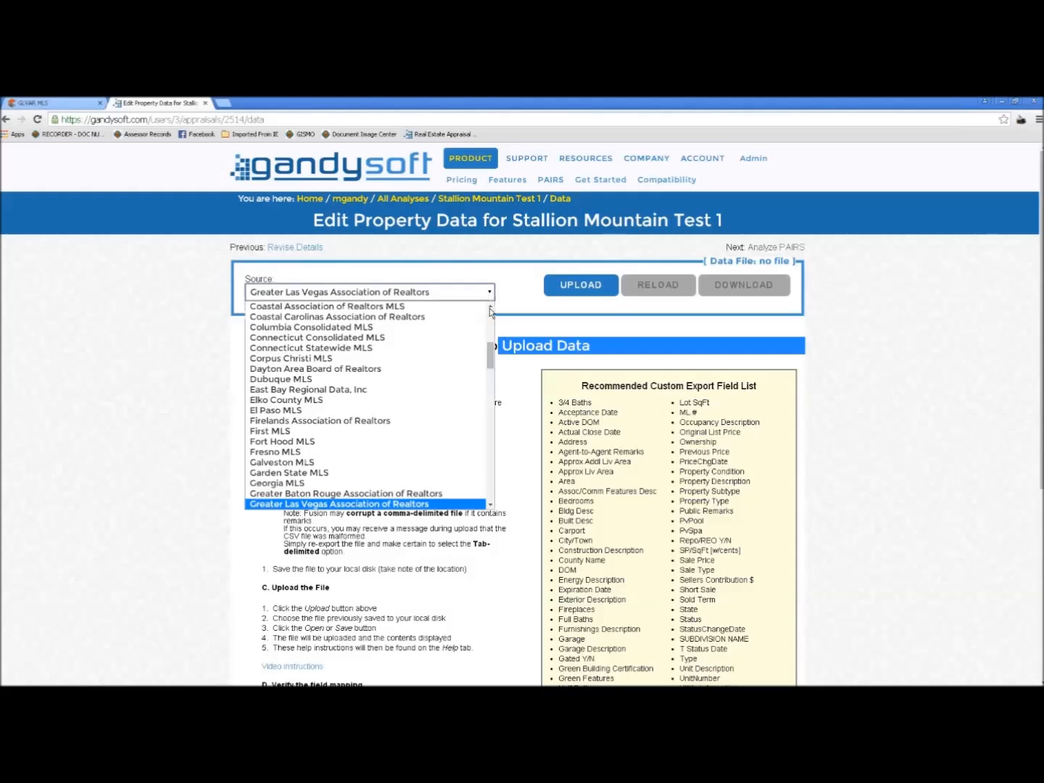
pyautogui.click(382, 504)
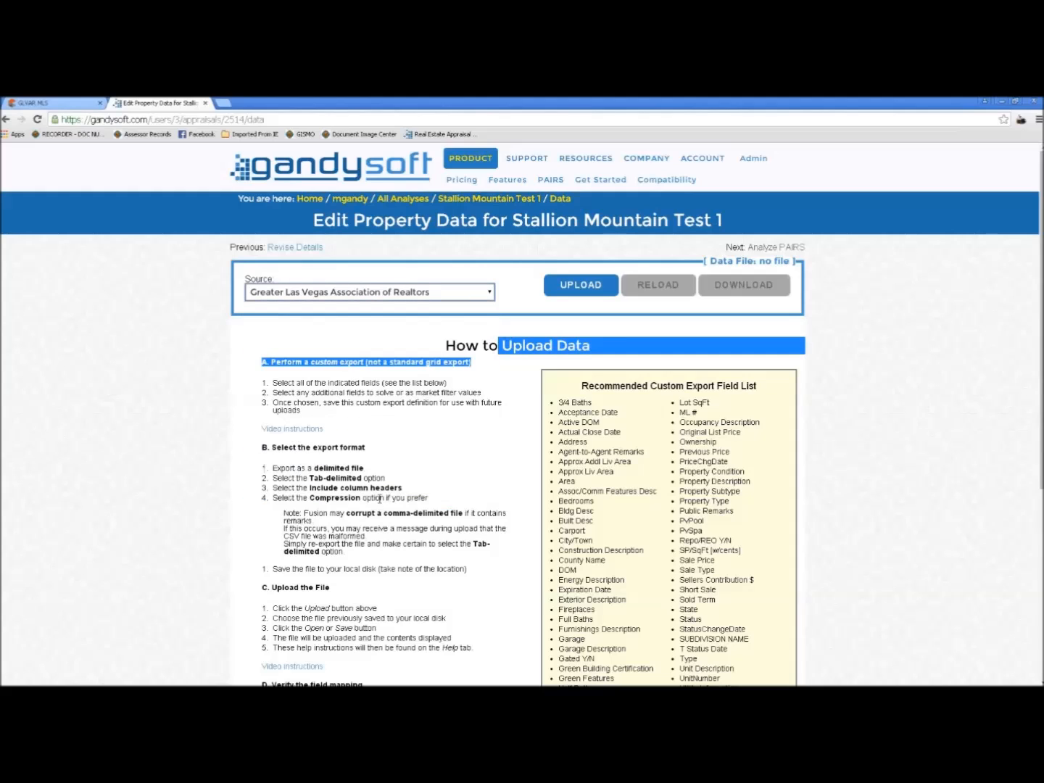
pyautogui.click(335, 328)
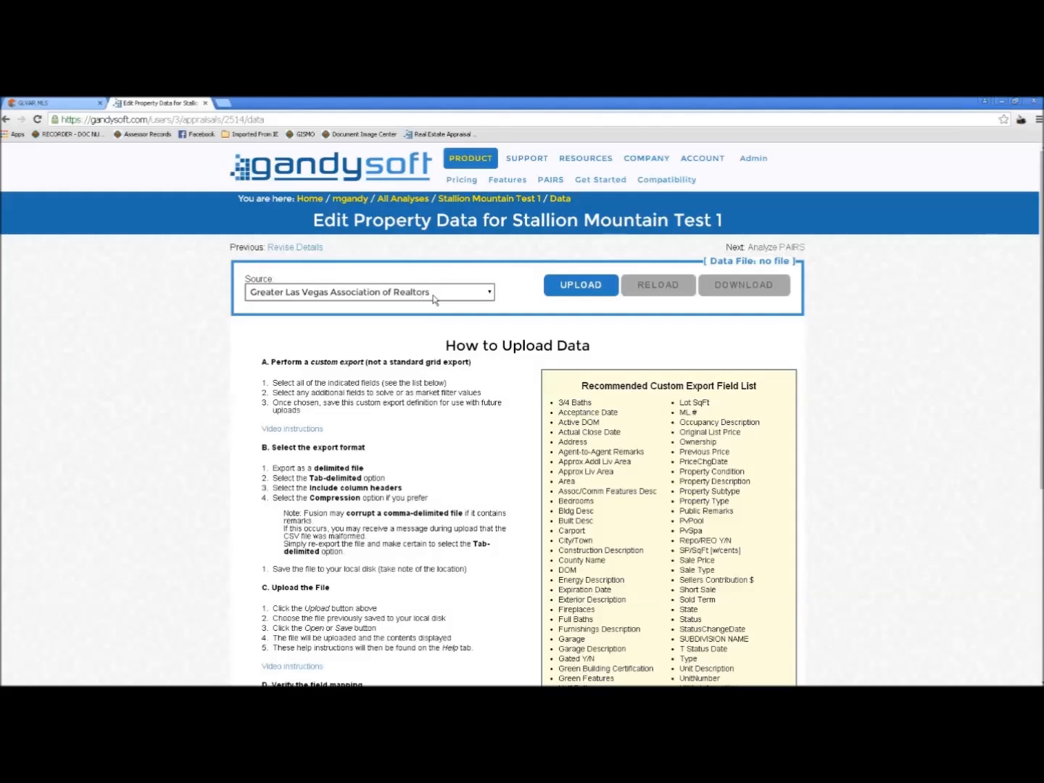
pyautogui.click(578, 291)
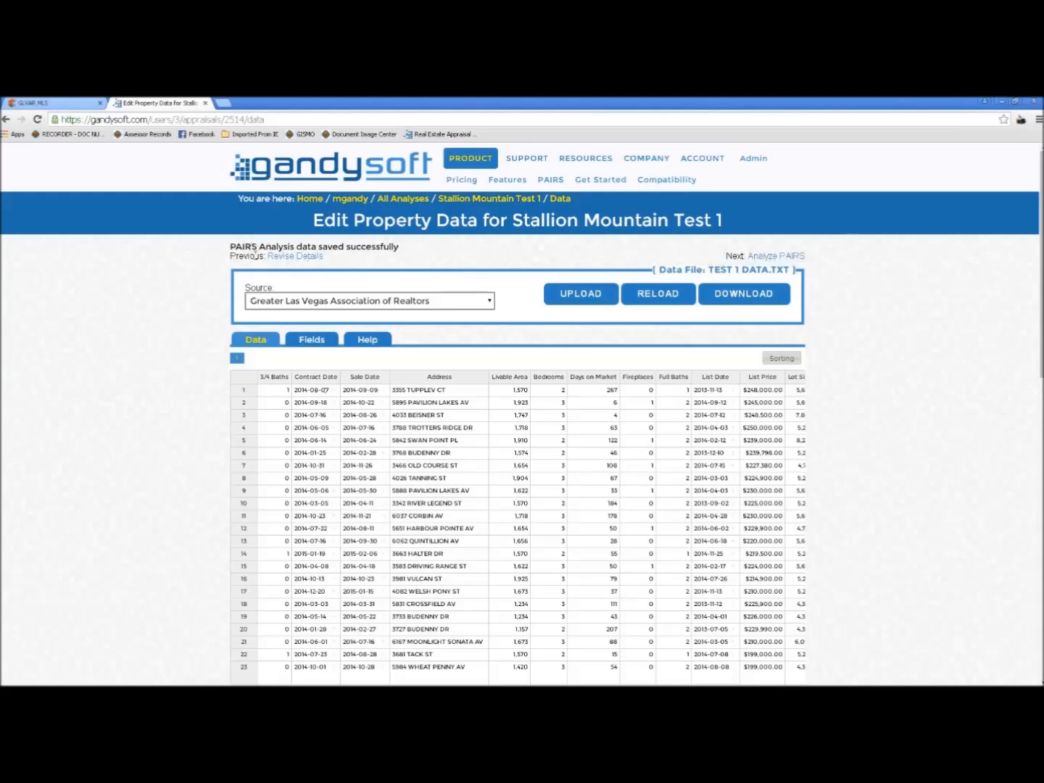
pyautogui.click(769, 261)
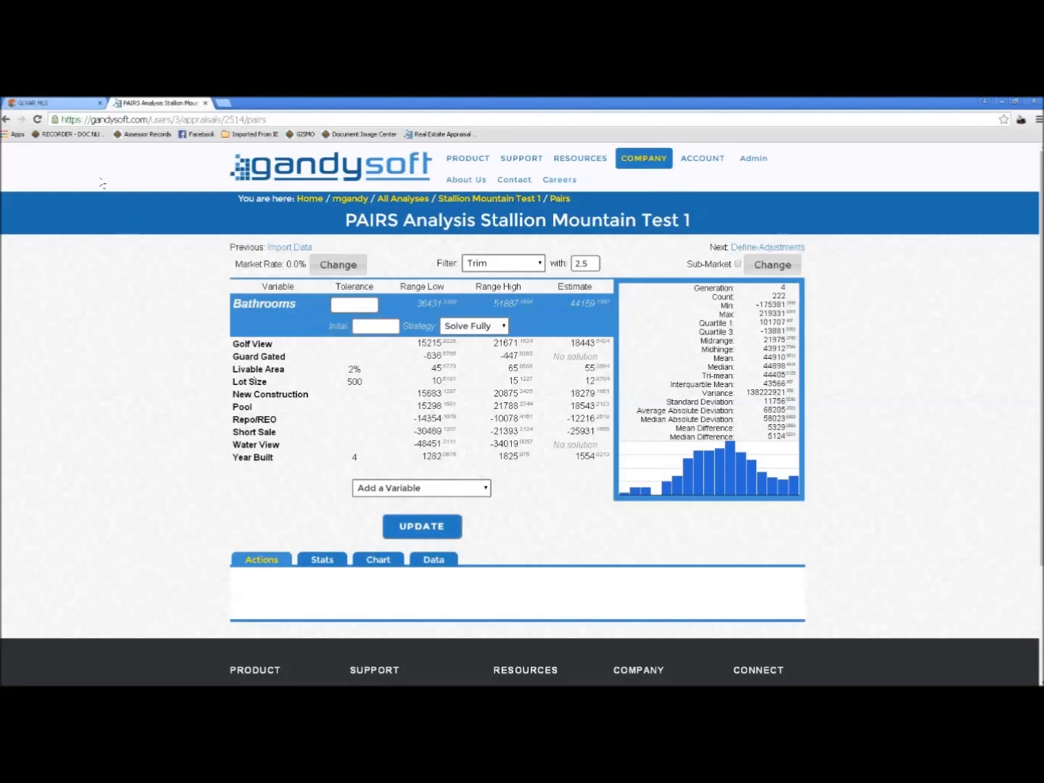
# Switch to the GLVAR MLS residential search, set the property subtype to SFR and add Pending Offer and Closed to the statuses
pyautogui.click(43, 102)
pyautogui.click(230, 165)
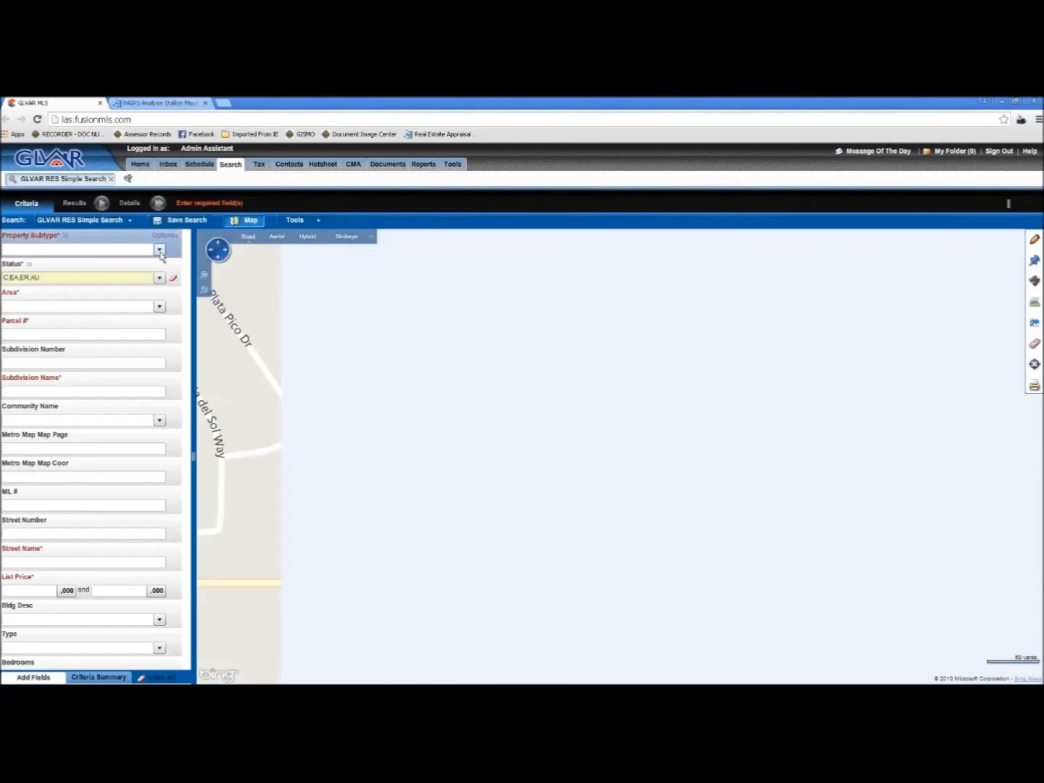
pyautogui.click(160, 251)
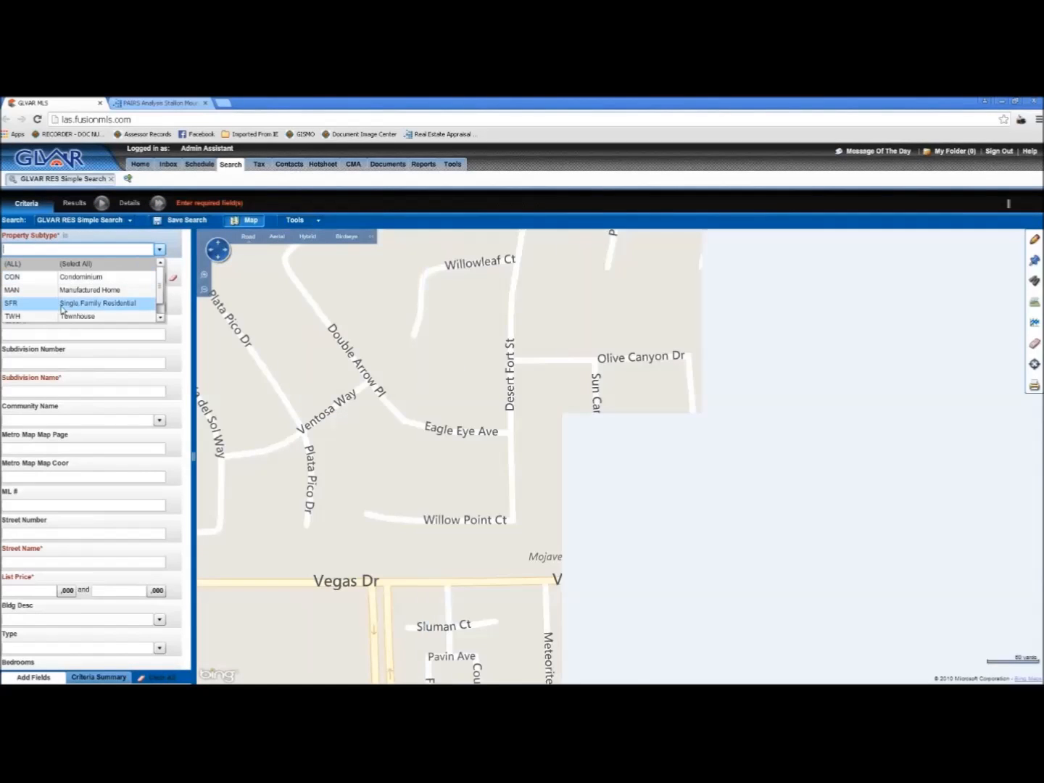
pyautogui.click(61, 310)
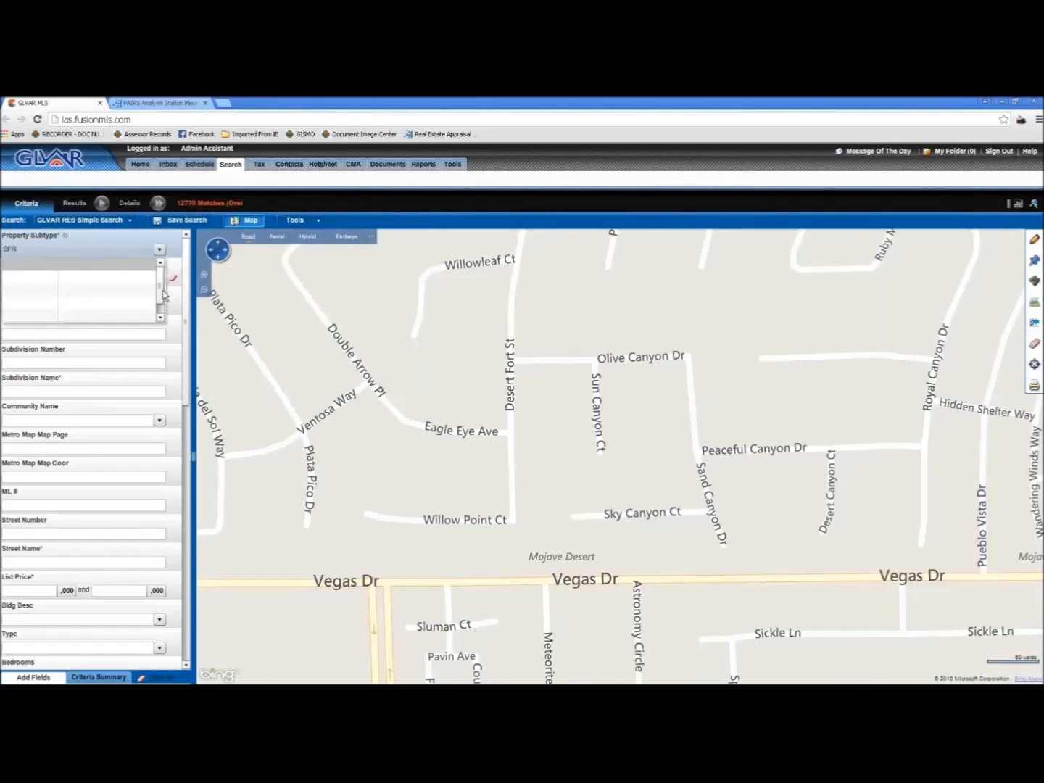
pyautogui.click(160, 277)
pyautogui.click(24, 371)
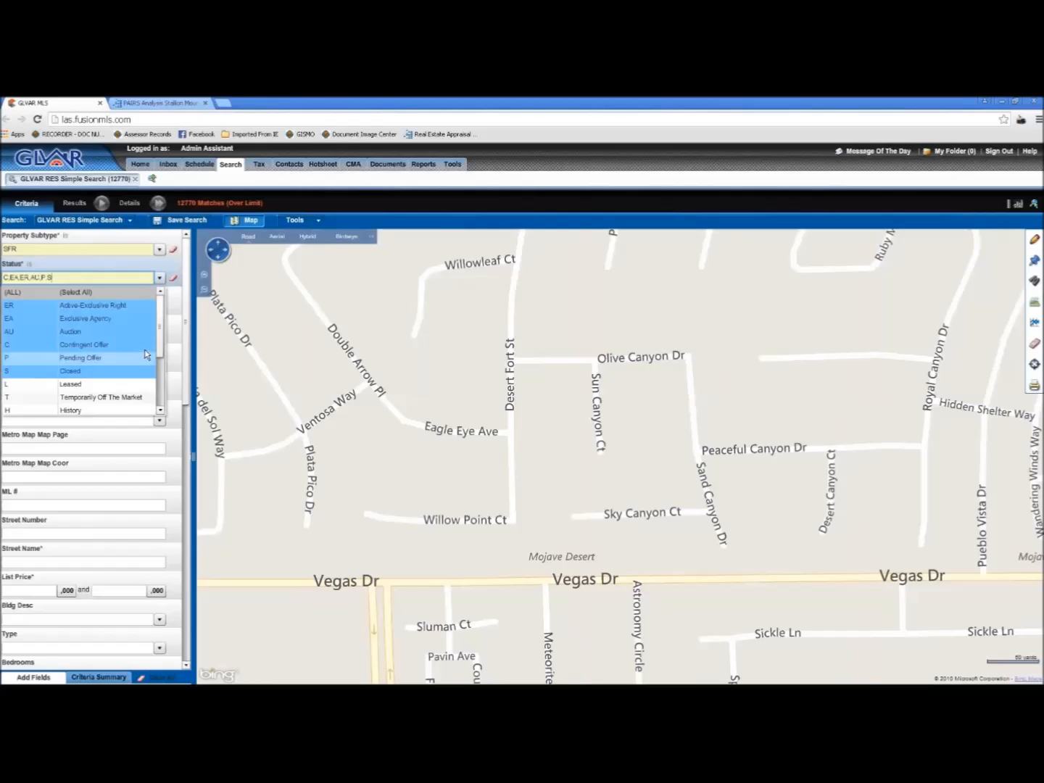
pyautogui.click(190, 346)
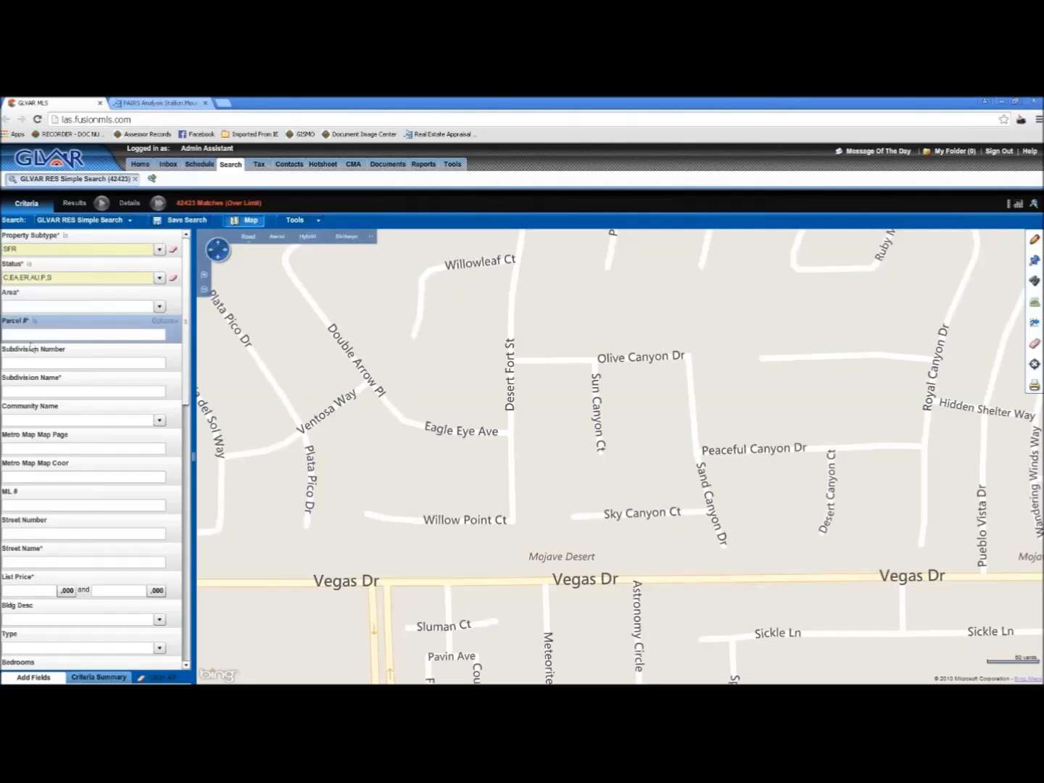
# Filter the search by ML # 1496639 and locate that listing on the map
pyautogui.click(10, 506)
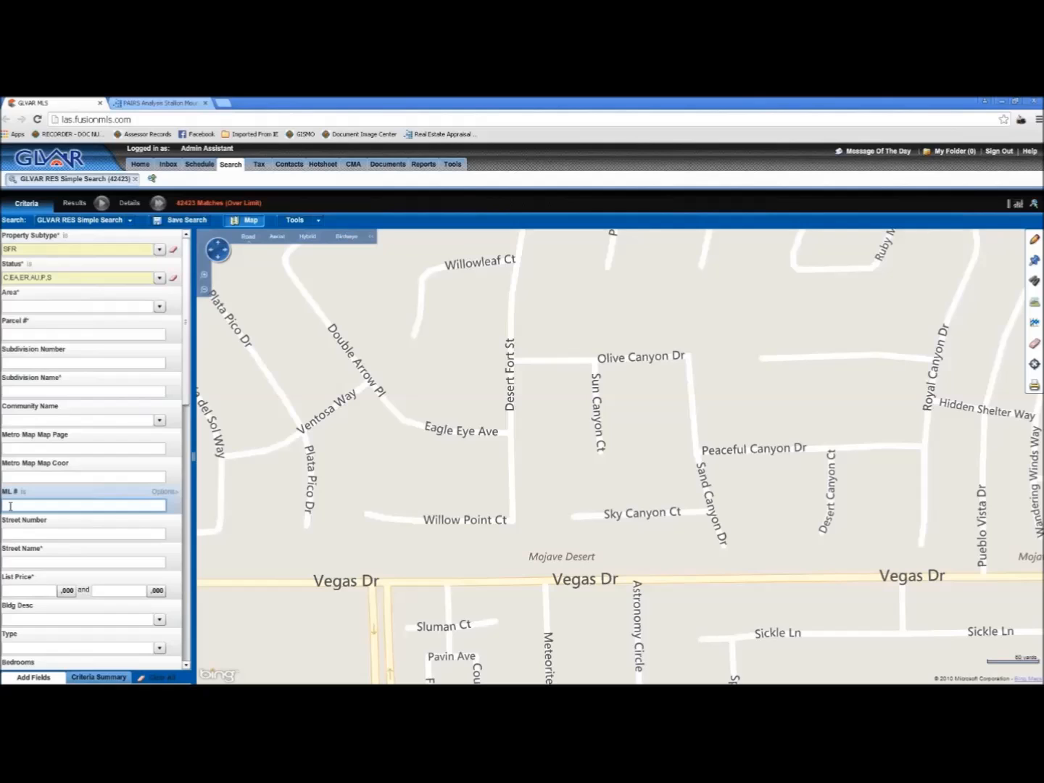
pyautogui.write('1438639')
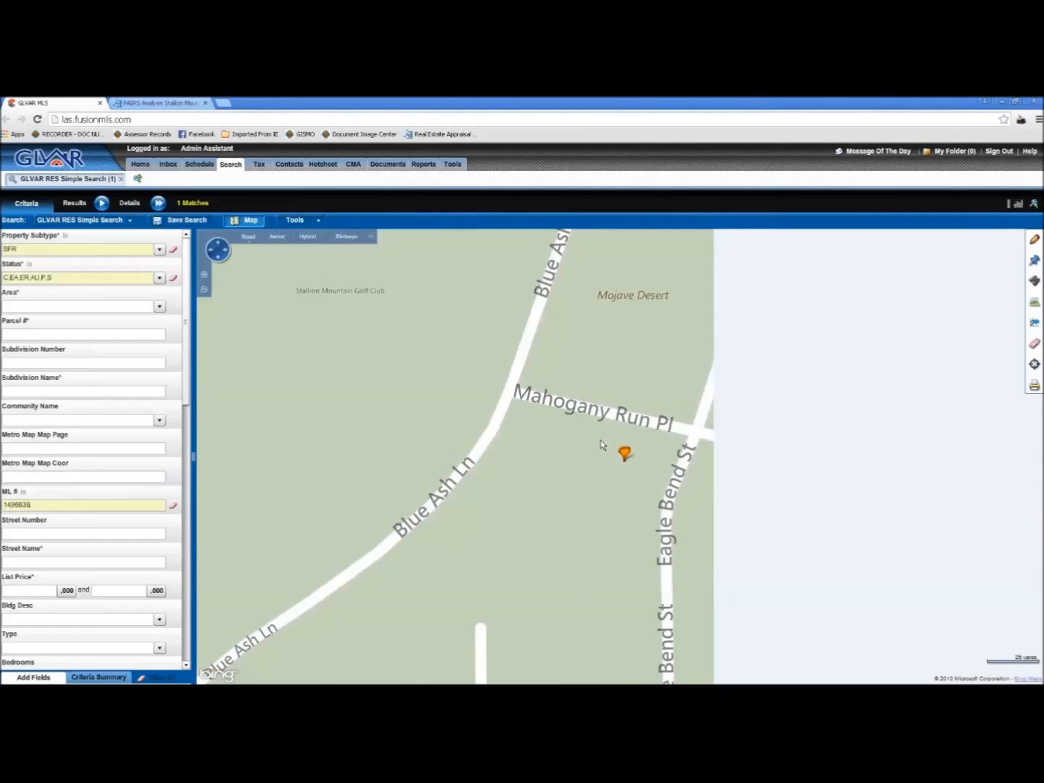
pyautogui.scroll(-1, 600, 445)
pyautogui.scroll(-2, 605, 445)
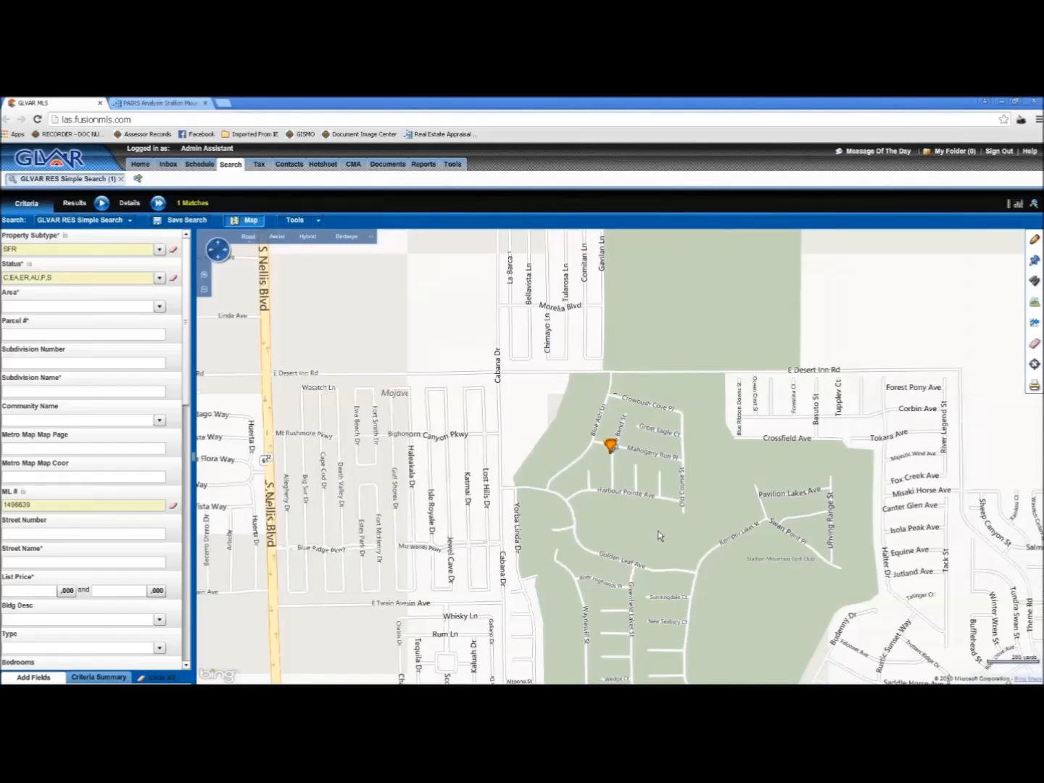
pyautogui.scroll(-1, 659, 536)
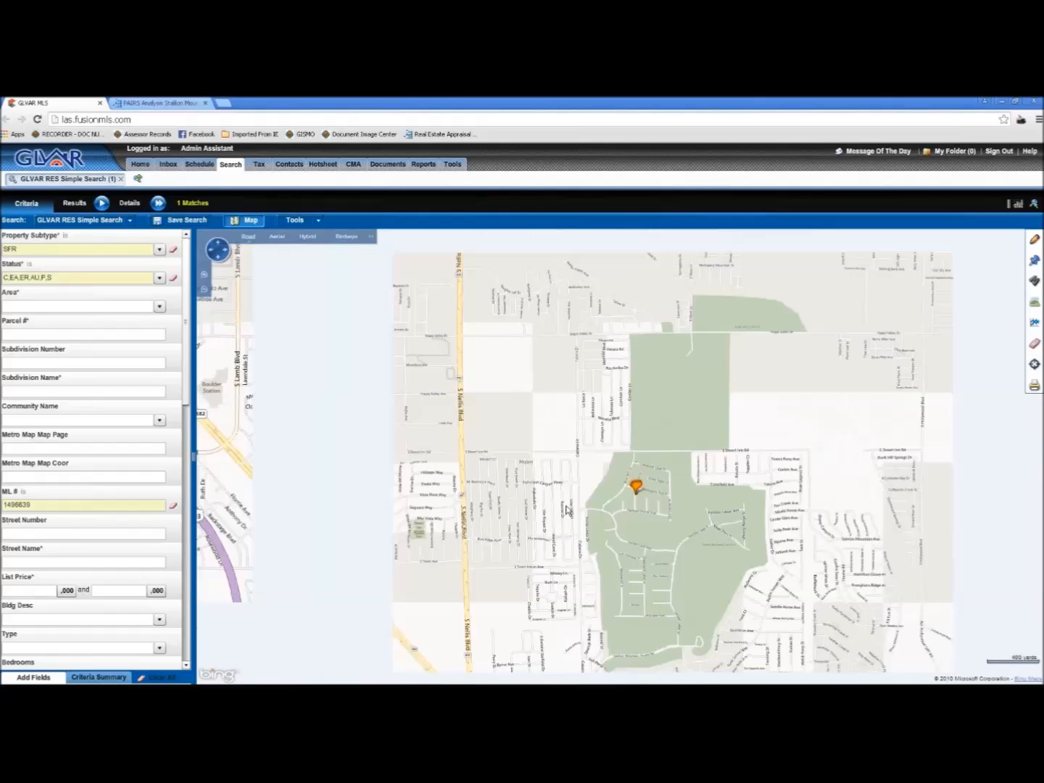
pyautogui.scroll(-2, 569, 507)
pyautogui.moveTo(586, 482)
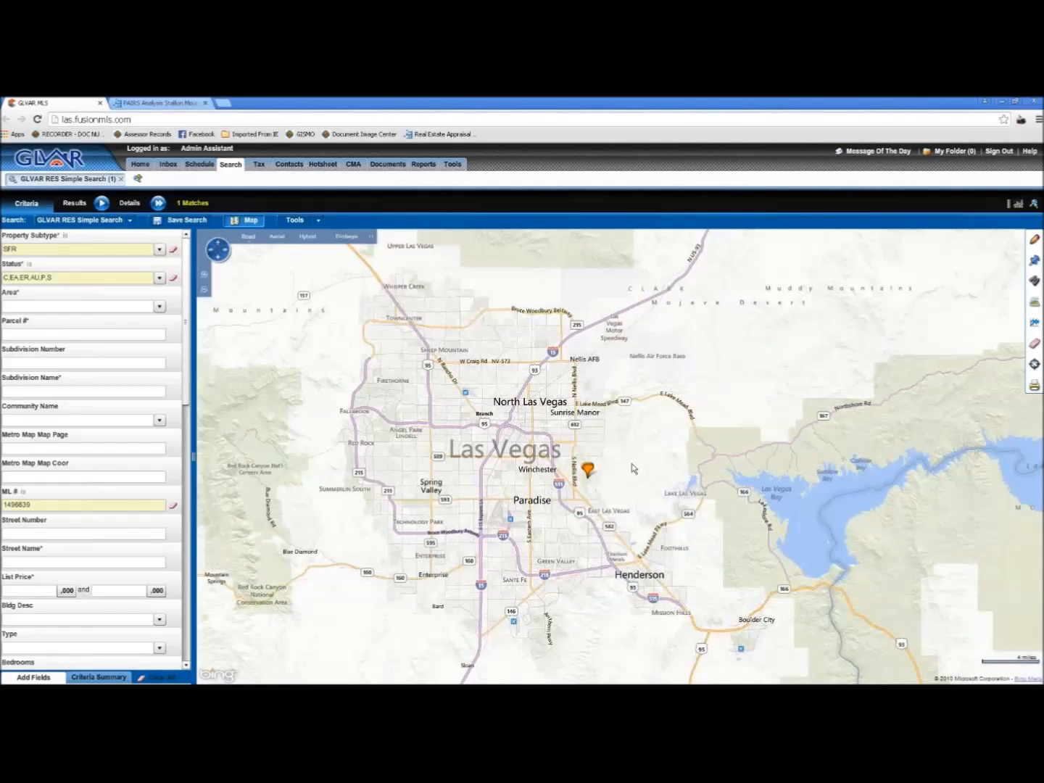
pyautogui.scroll(2, 632, 468)
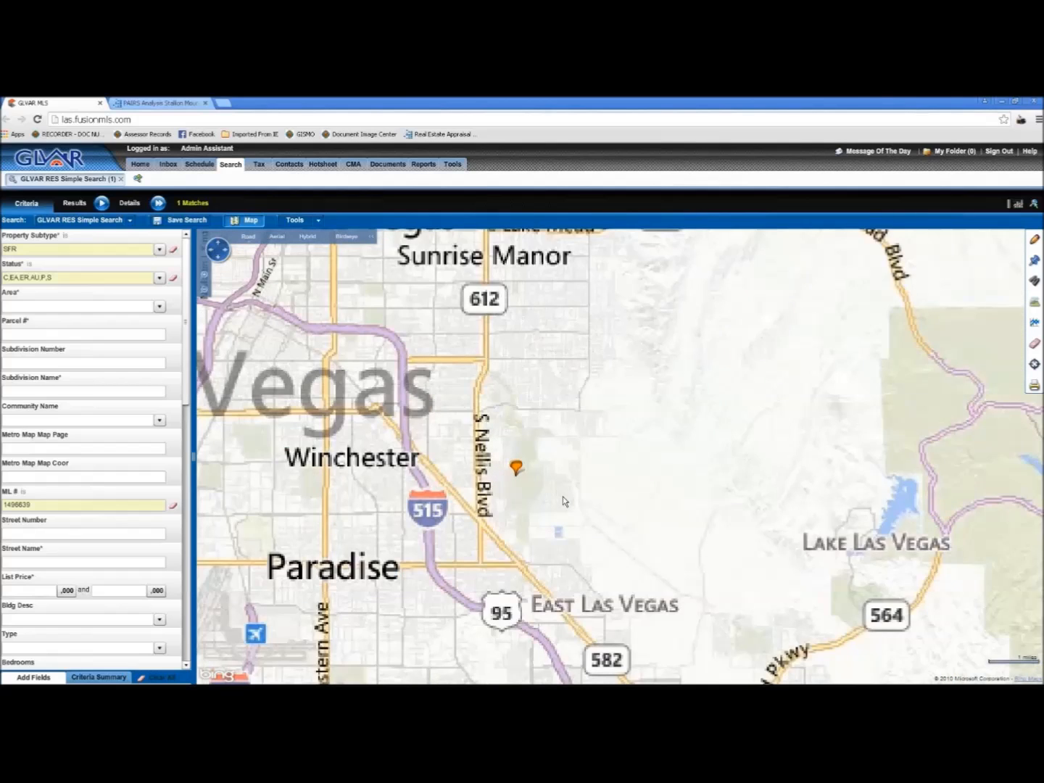
pyautogui.scroll(1, 587, 464)
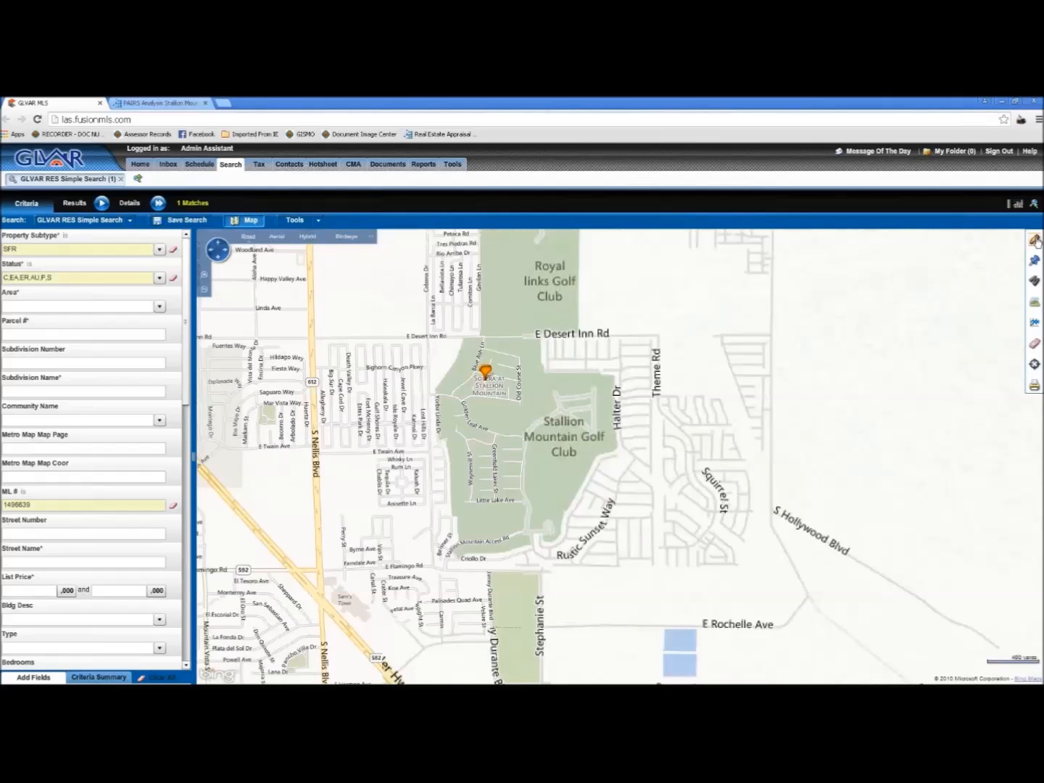
# Draw a four-cornered polygon search area around Stallion Mountain between E Desert Inn Rd and E Flamingo Rd, and clear the ML # filter
pyautogui.click(1034, 240)
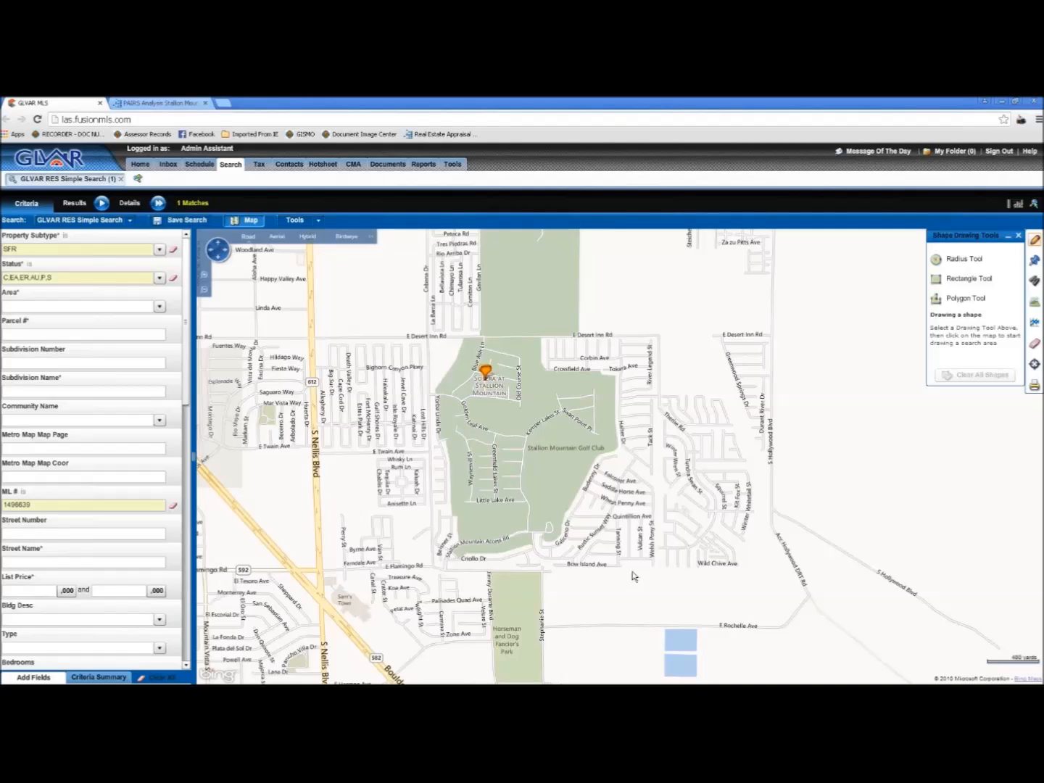
pyautogui.click(958, 298)
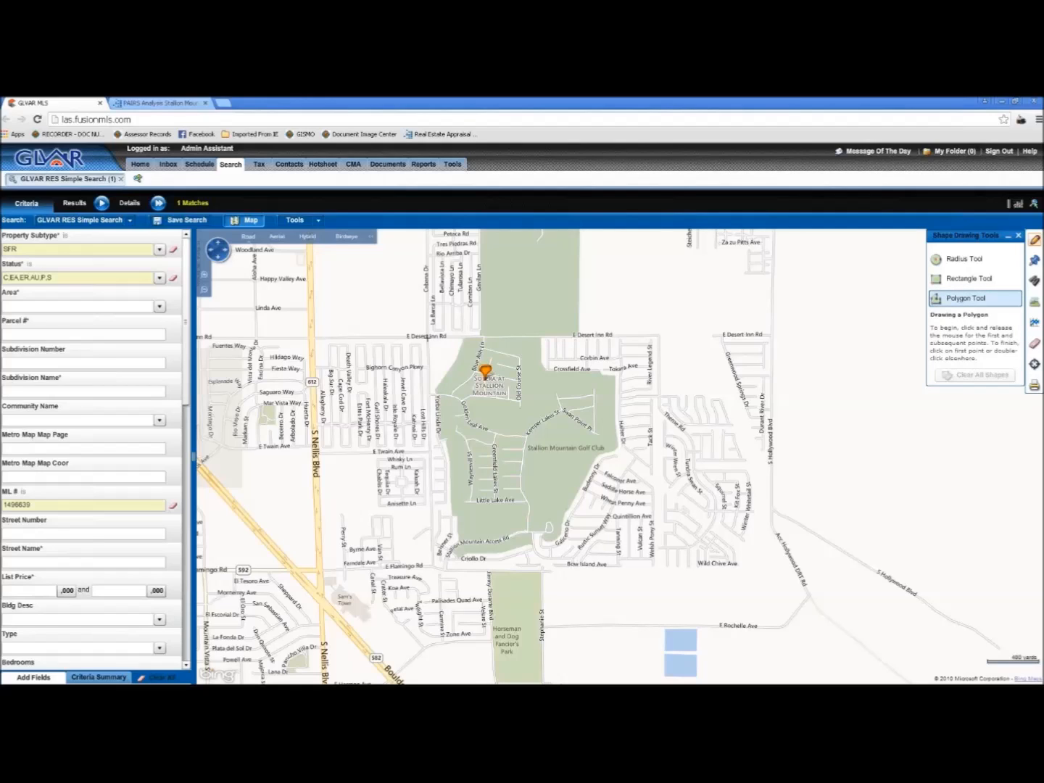
pyautogui.click(427, 336)
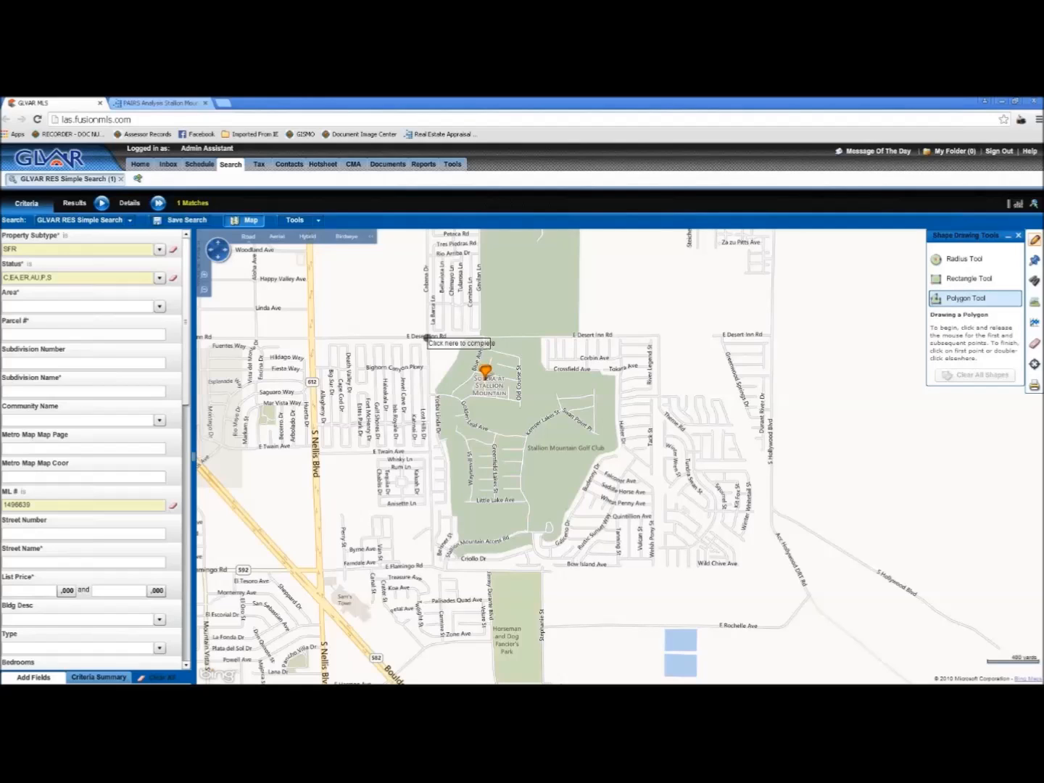
pyautogui.click(432, 567)
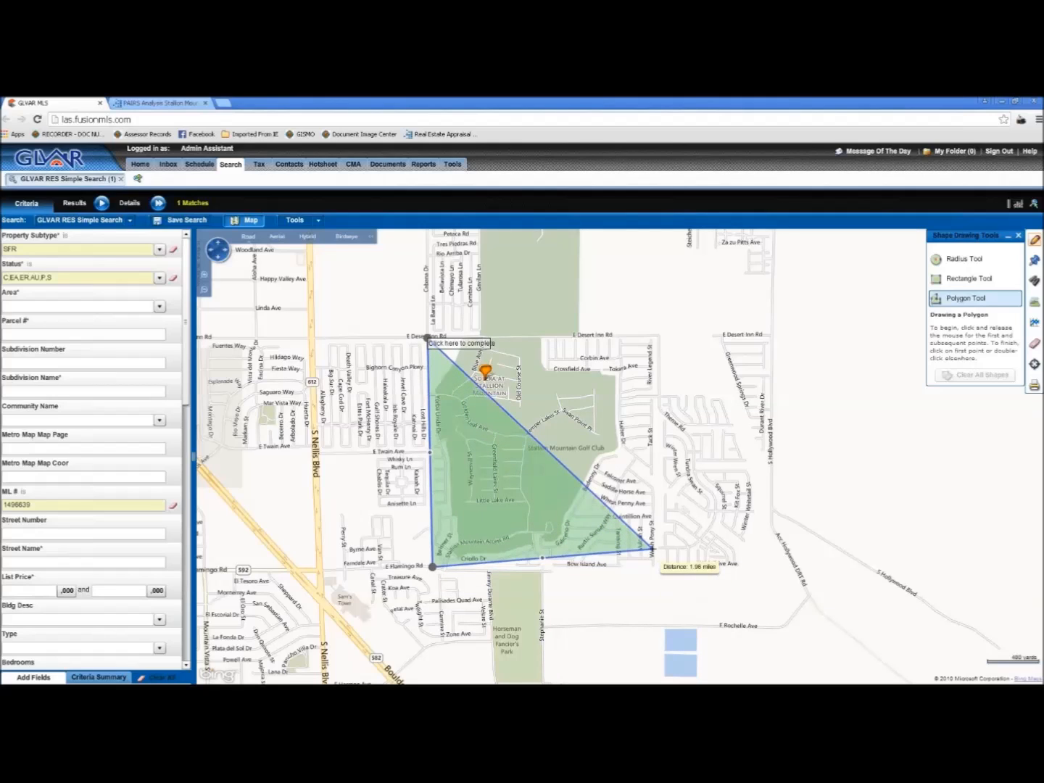
pyautogui.click(657, 566)
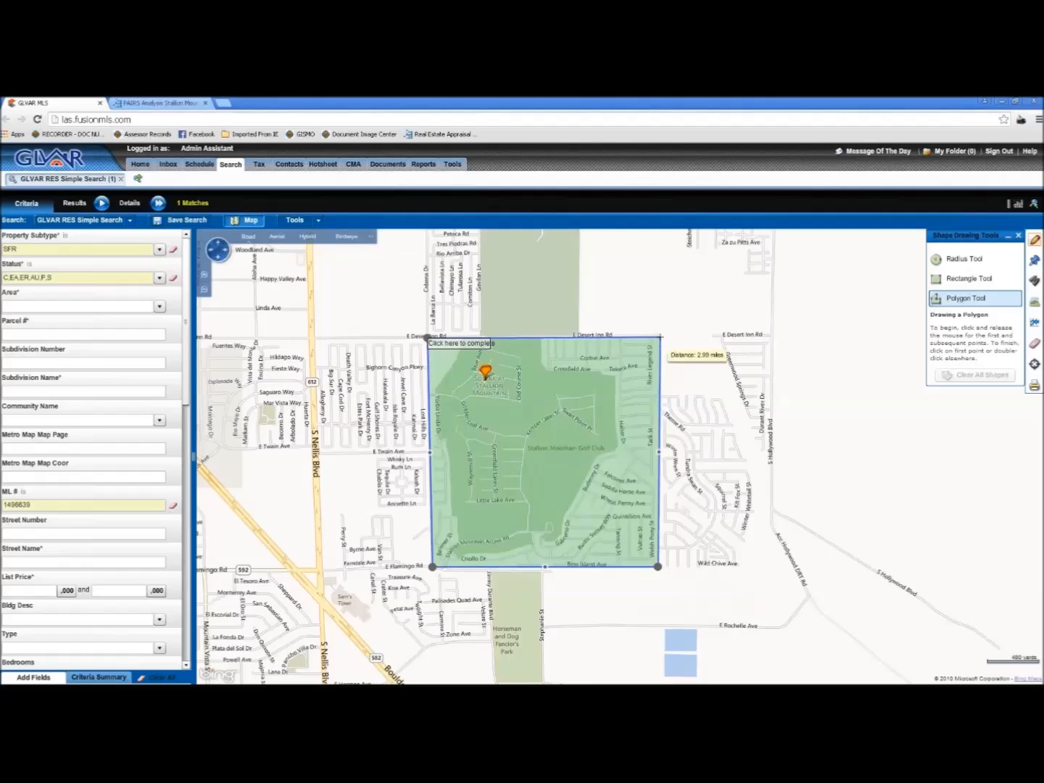
pyautogui.click(660, 335)
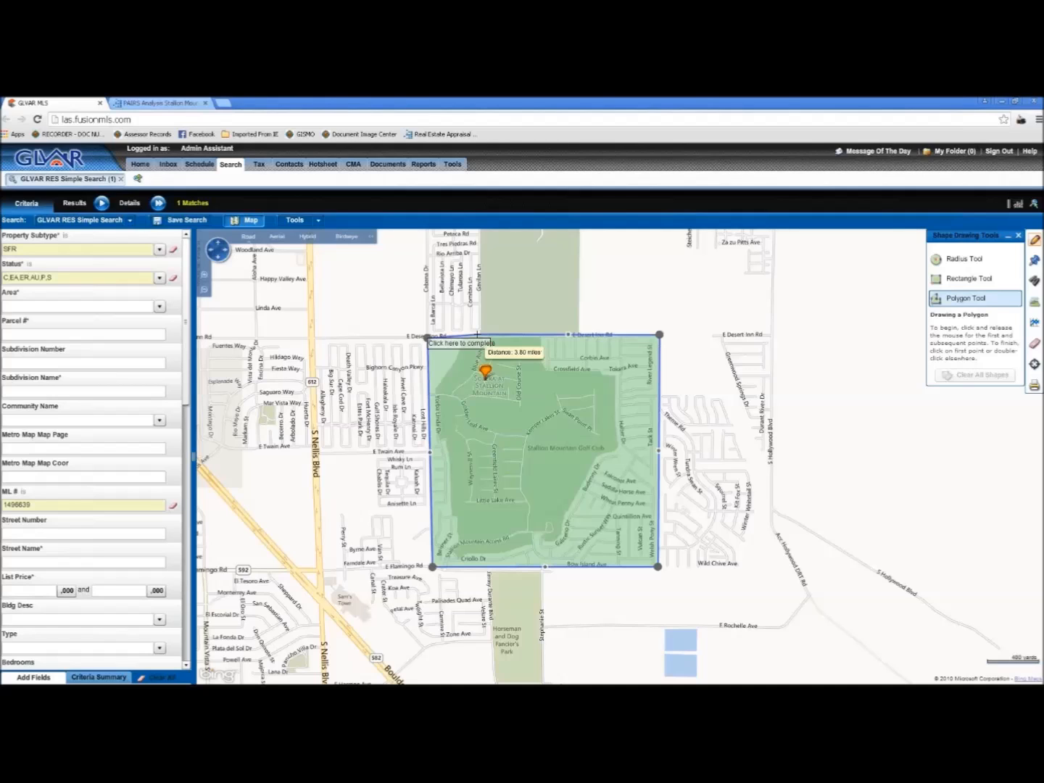
pyautogui.click(429, 335)
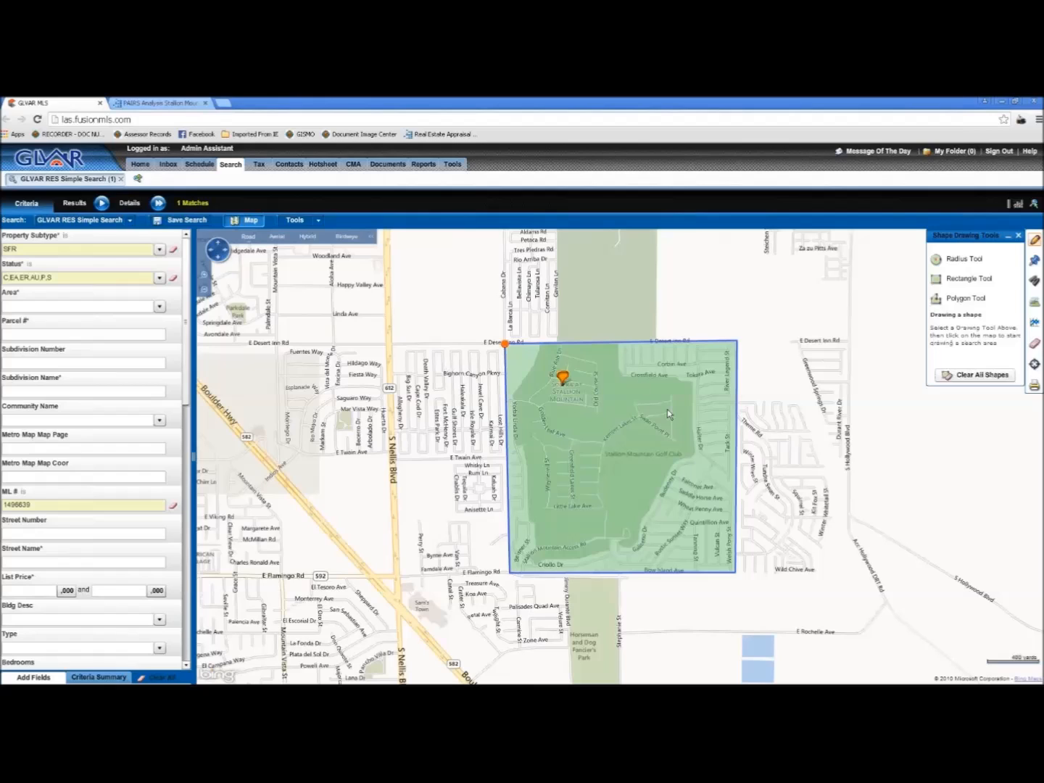
pyautogui.moveTo(562, 380)
pyautogui.click(175, 510)
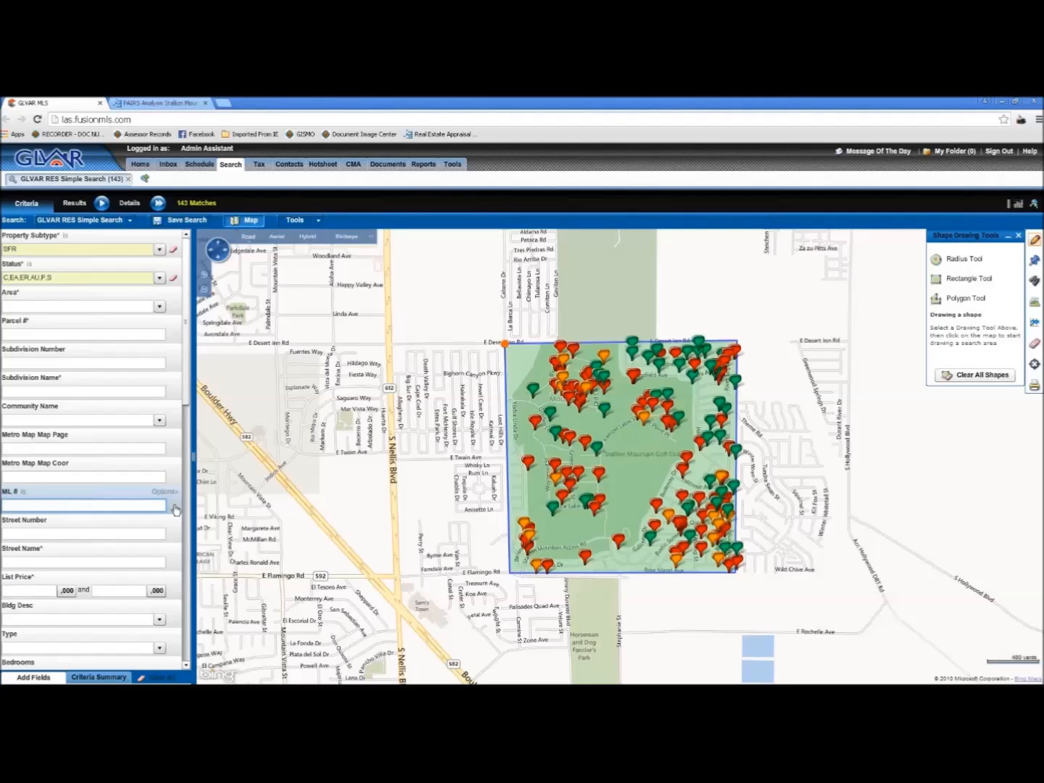
# Clear the status filter and reselect Active-Exclusive Right, Exclusive Agency, Auction, Contingent Offer, Pending Offer and Closed
pyautogui.click(174, 284)
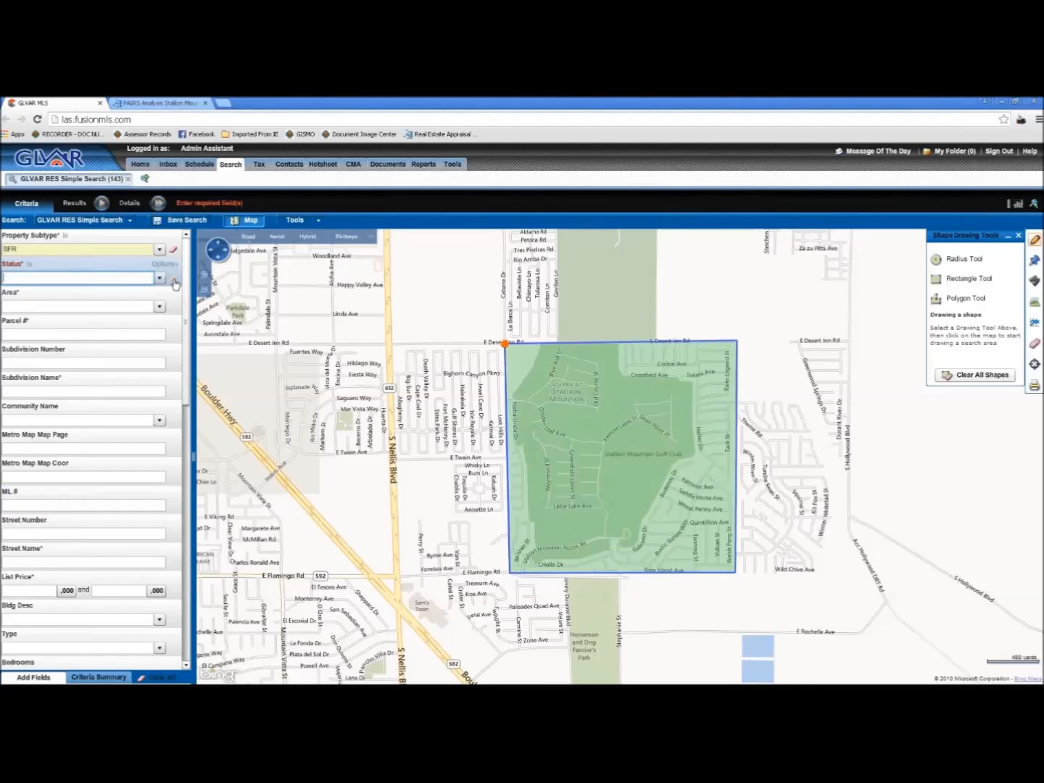
pyautogui.click(160, 278)
pyautogui.click(34, 307)
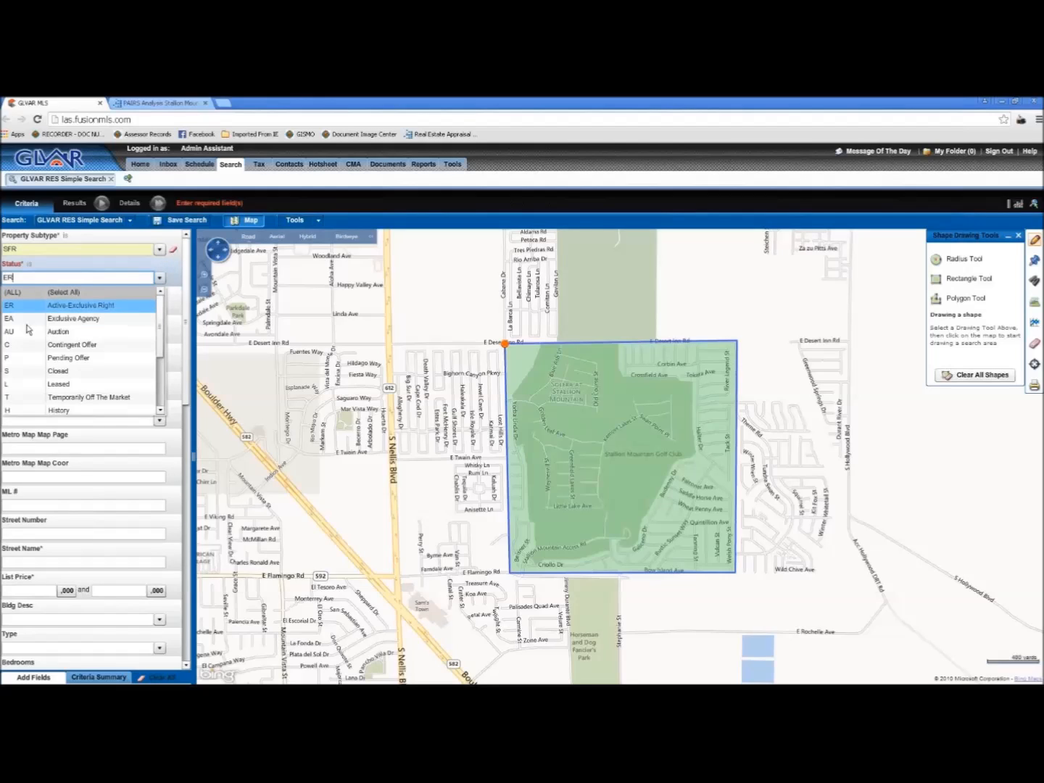
pyautogui.click(30, 319)
pyautogui.click(25, 332)
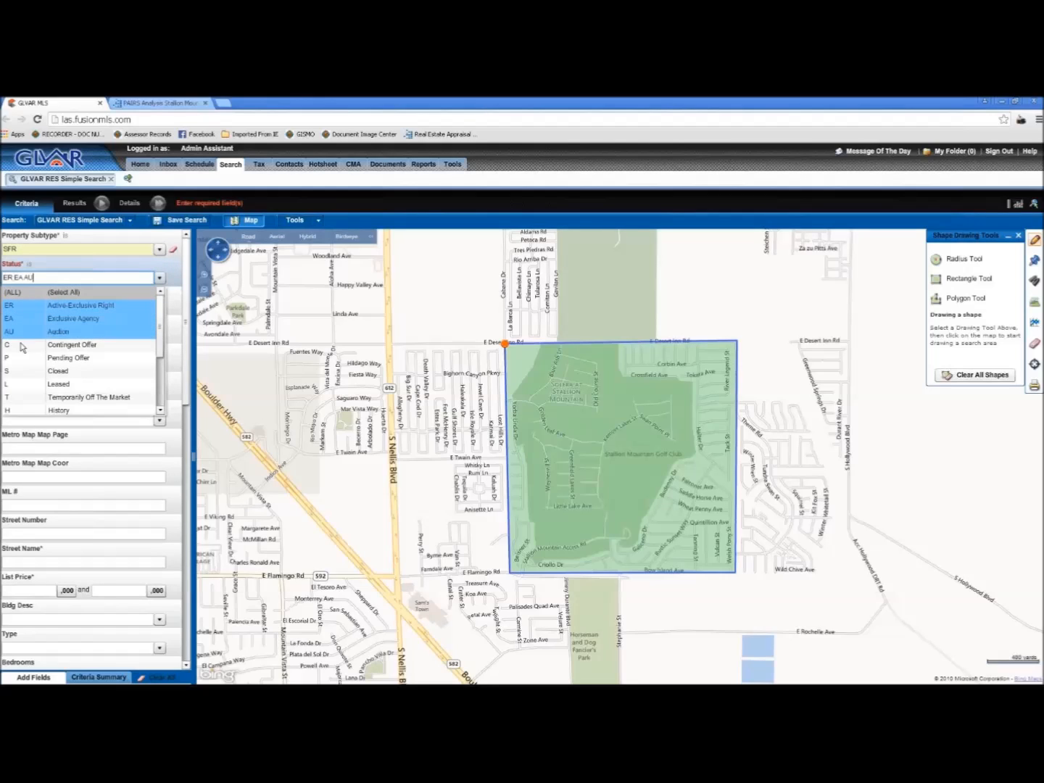
pyautogui.click(24, 345)
pyautogui.click(22, 358)
pyautogui.click(22, 371)
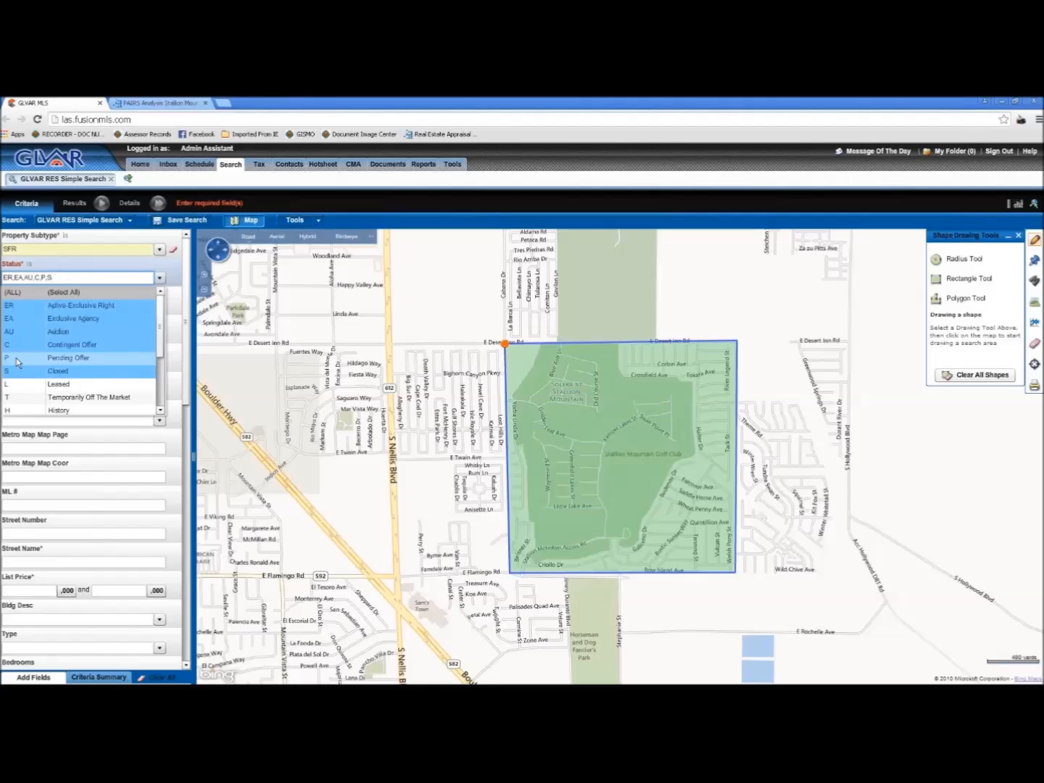
# Remove Pending Offer, Contingent Offer, Auction, Exclusive Agency and Active-Exclusive Right from the status filter, keeping only Closed
pyautogui.click(18, 358)
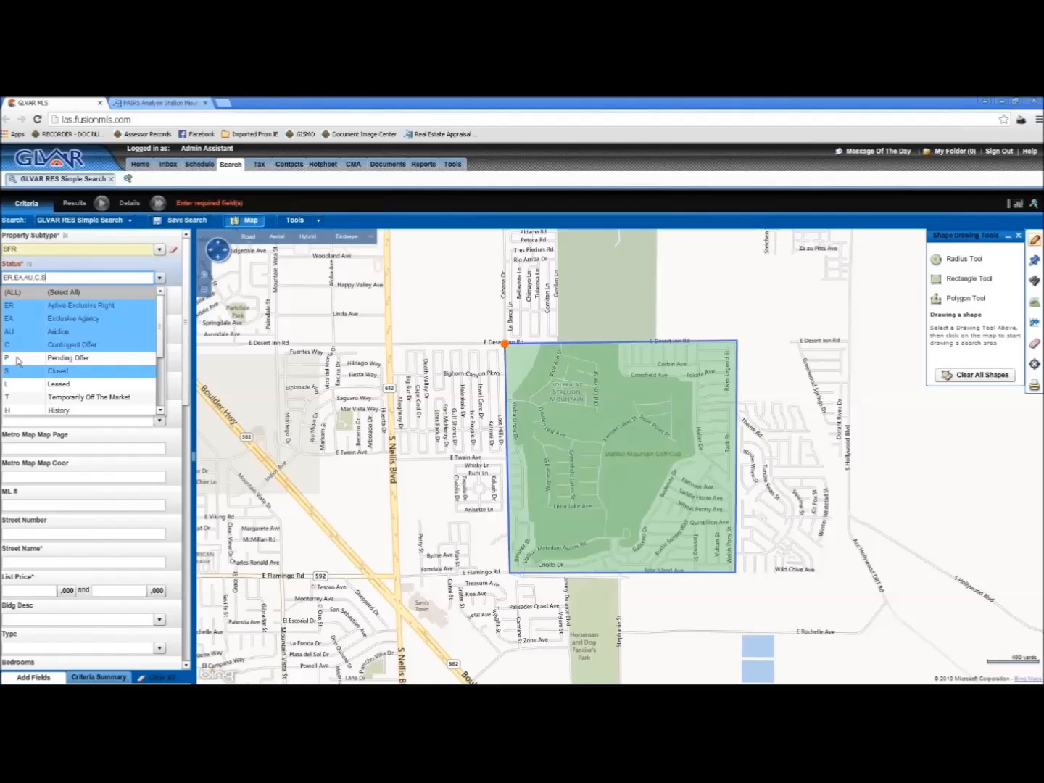
pyautogui.click(20, 345)
pyautogui.click(25, 331)
pyautogui.click(25, 319)
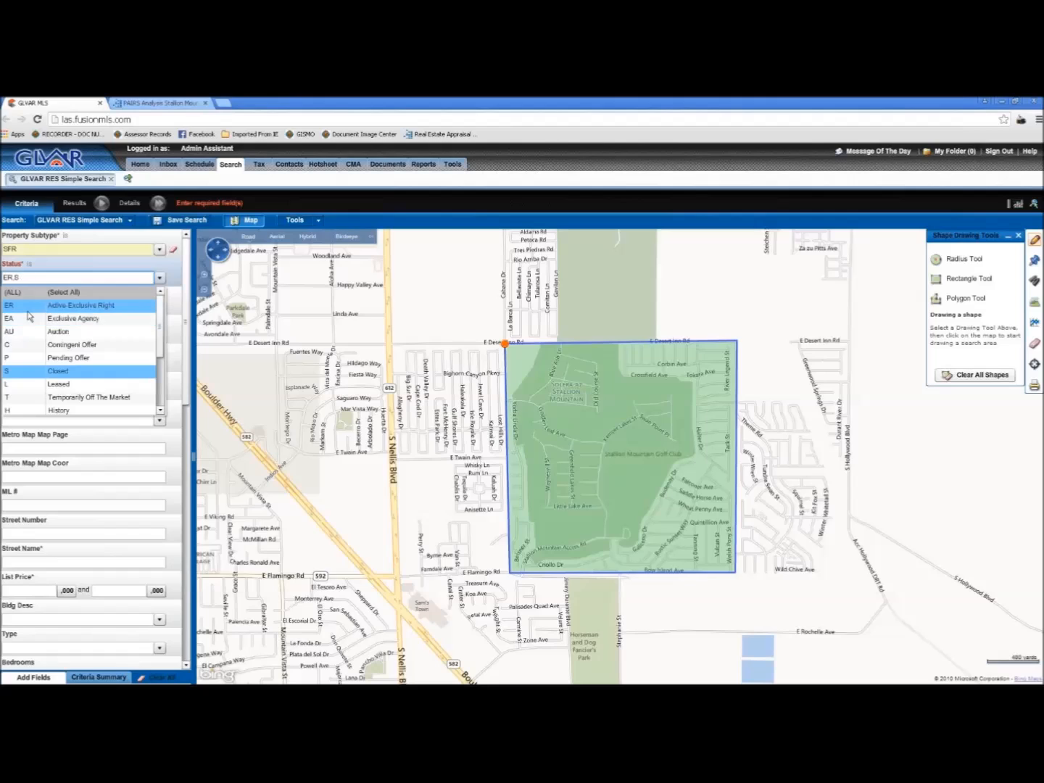
pyautogui.click(25, 305)
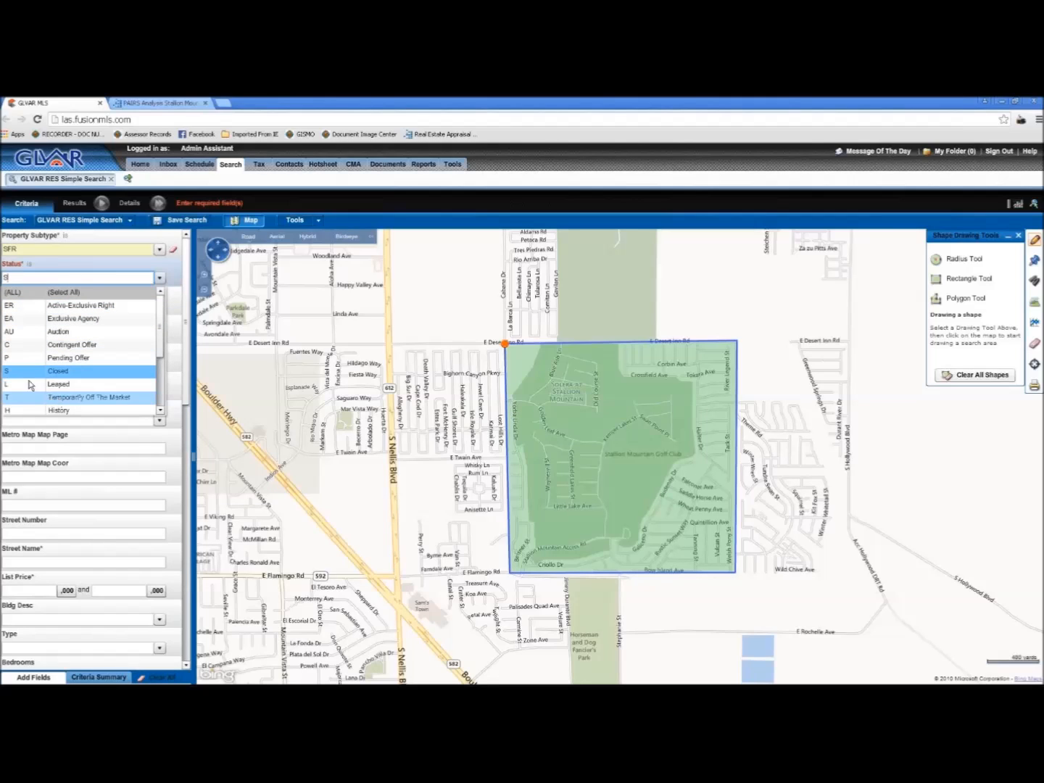
pyautogui.click(187, 364)
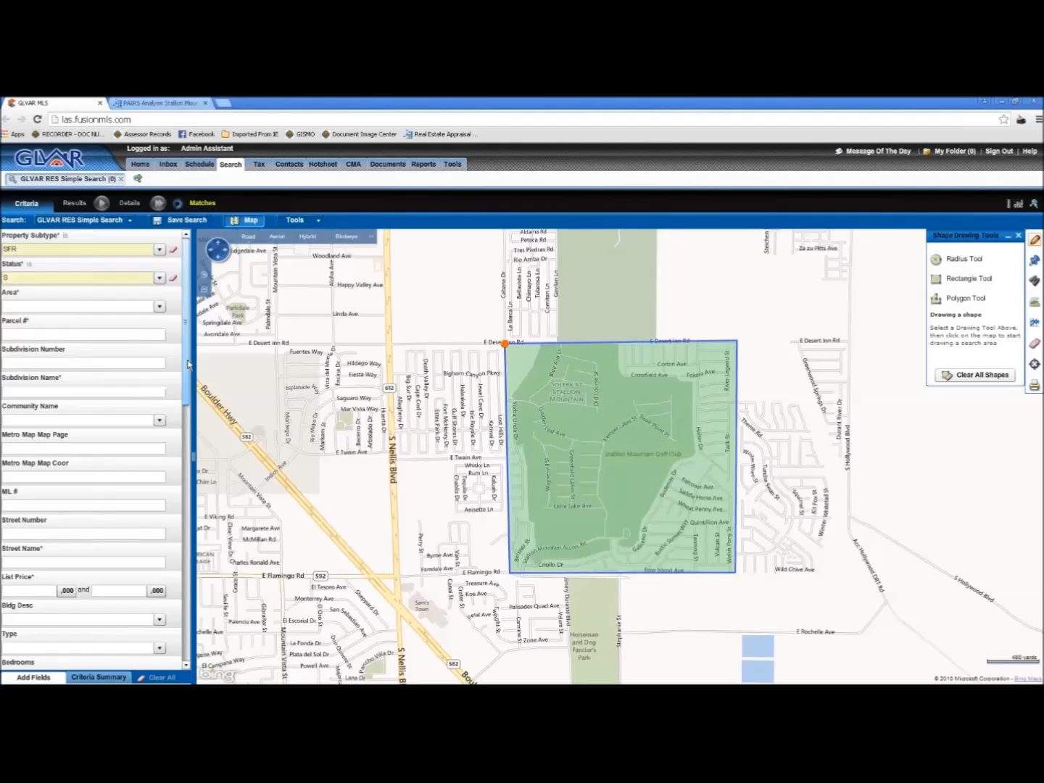
# Limit the approximate living area to between 933 and 1939
pyautogui.moveTo(187, 377); pyautogui.dragTo(189, 479)
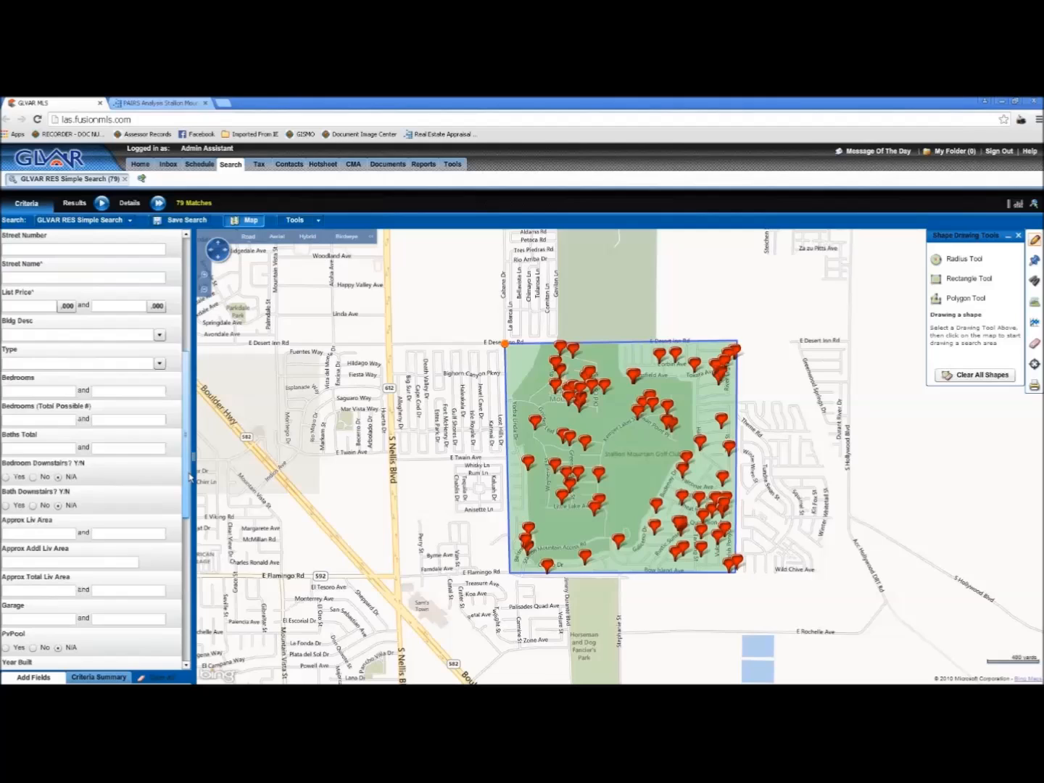
pyautogui.click(33, 535)
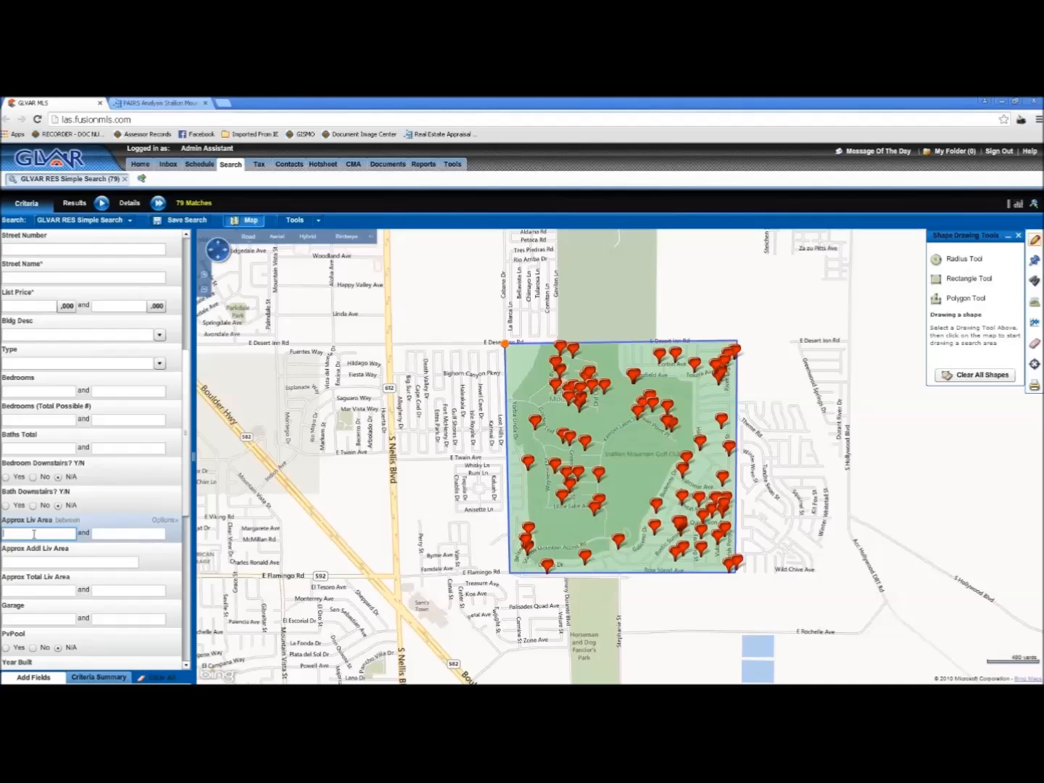
pyautogui.press('Tab')
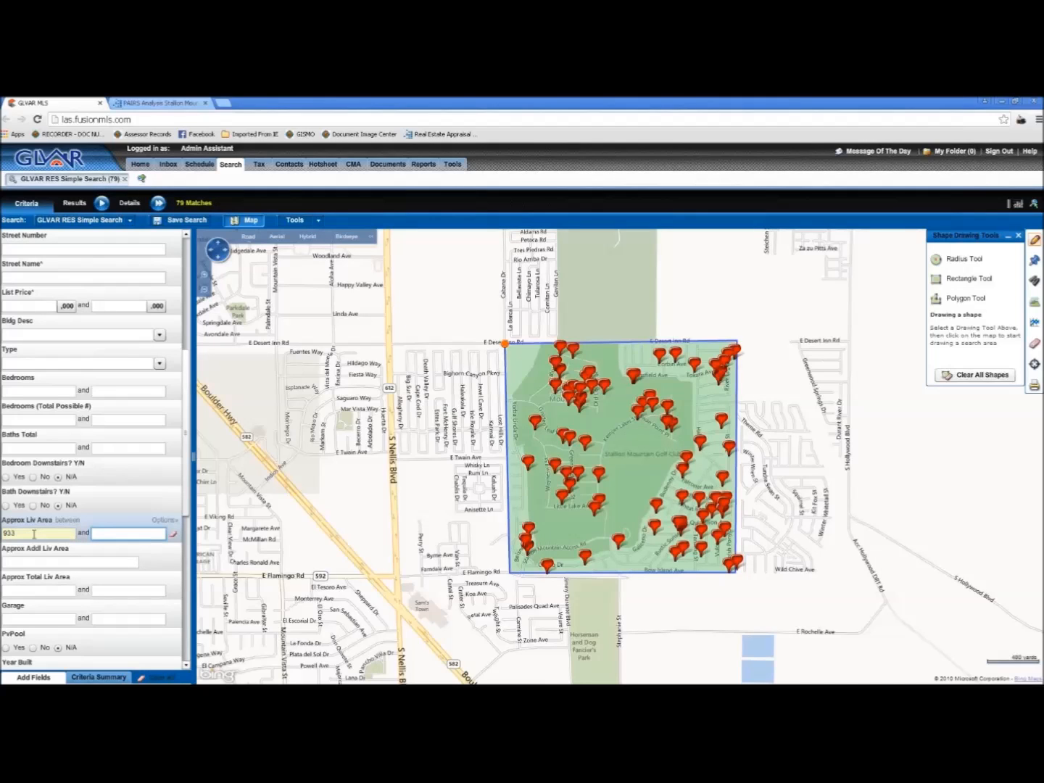
pyautogui.write('1939')
pyautogui.moveTo(615, 391)
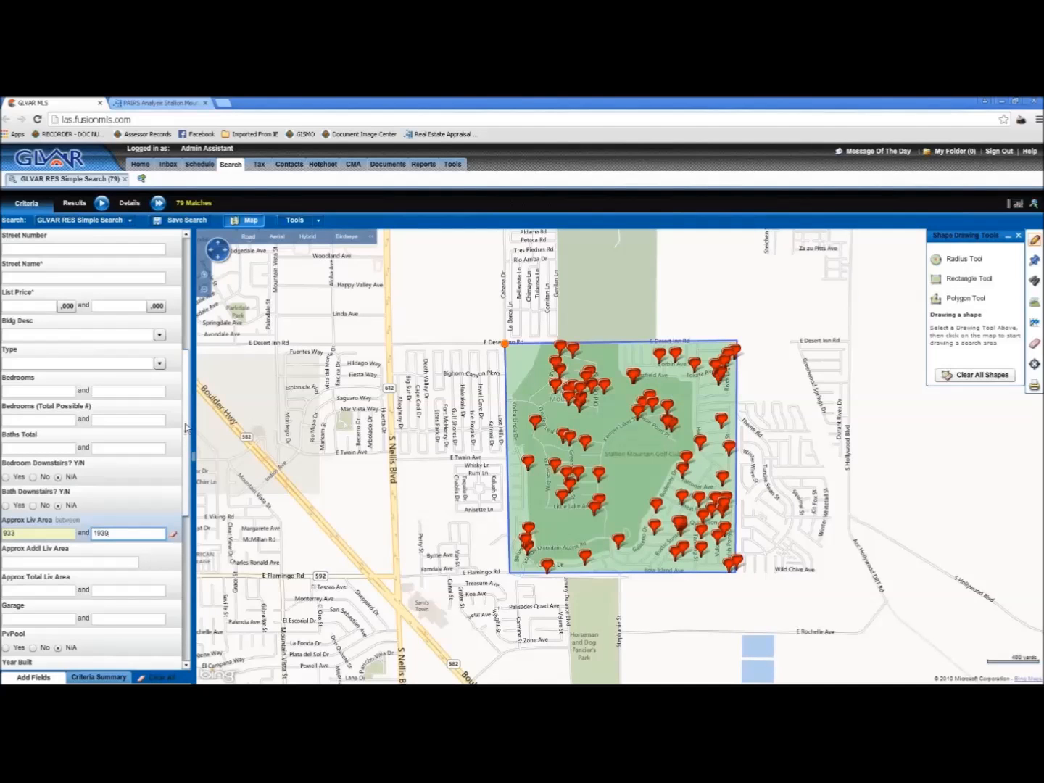
pyautogui.moveTo(186, 428); pyautogui.dragTo(189, 409)
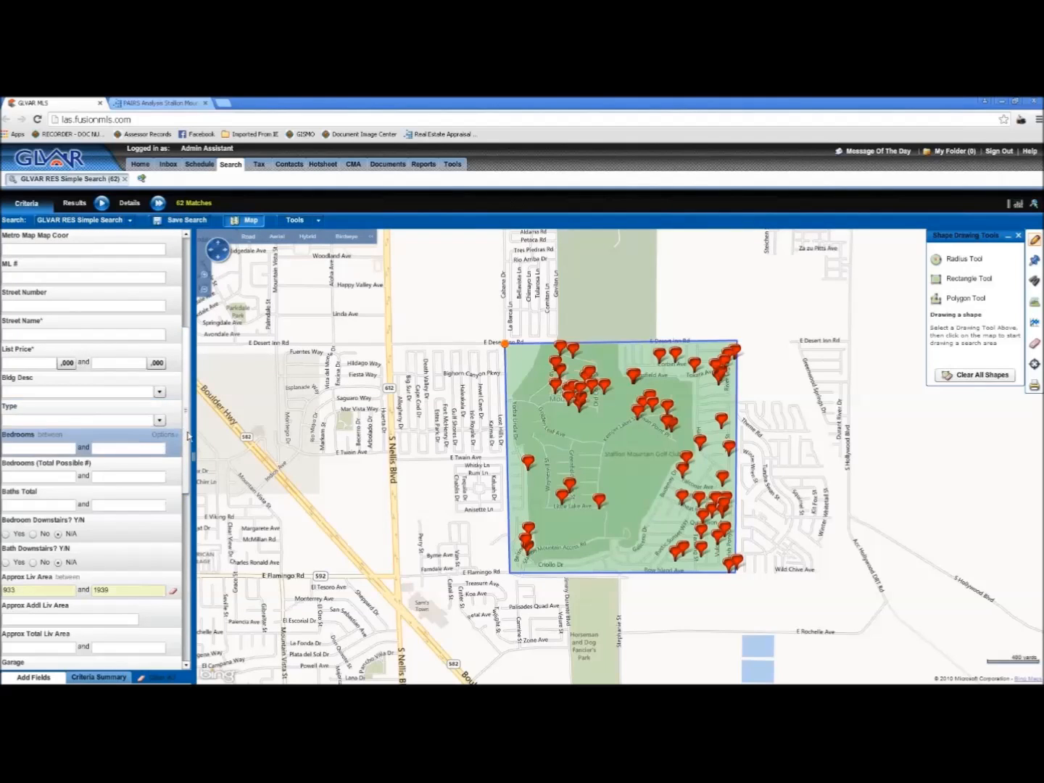
pyautogui.scroll(-3, 187, 435)
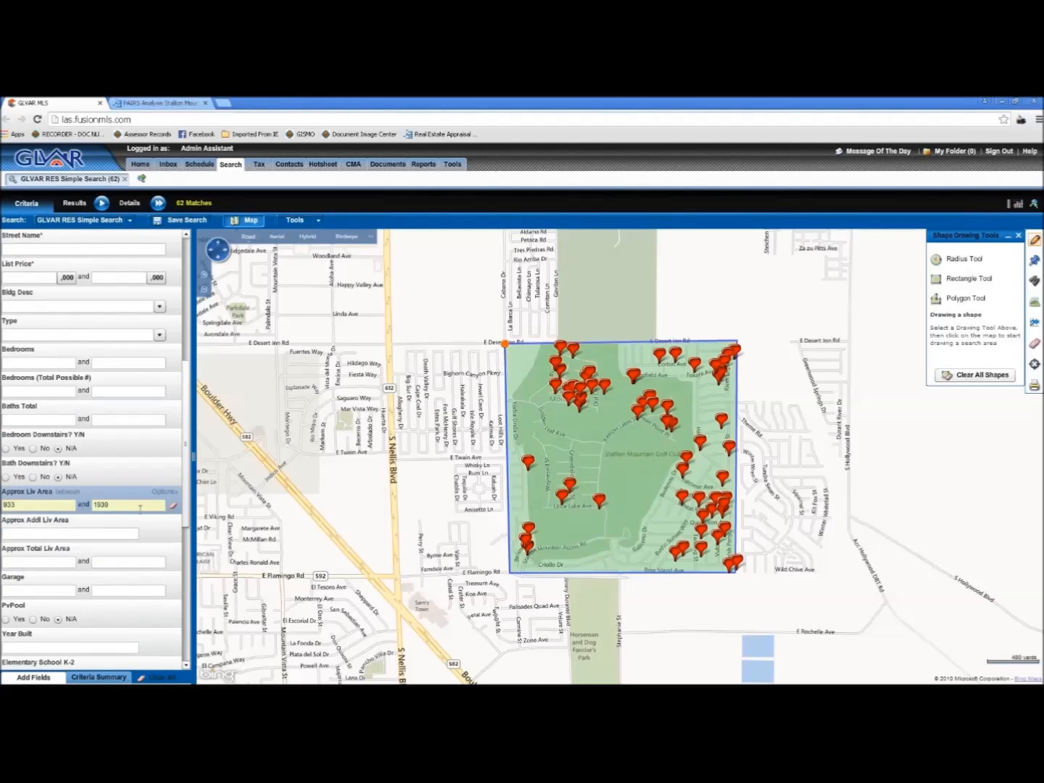
# Show the search results and switch their grid format to PAIRS
pyautogui.click(98, 205)
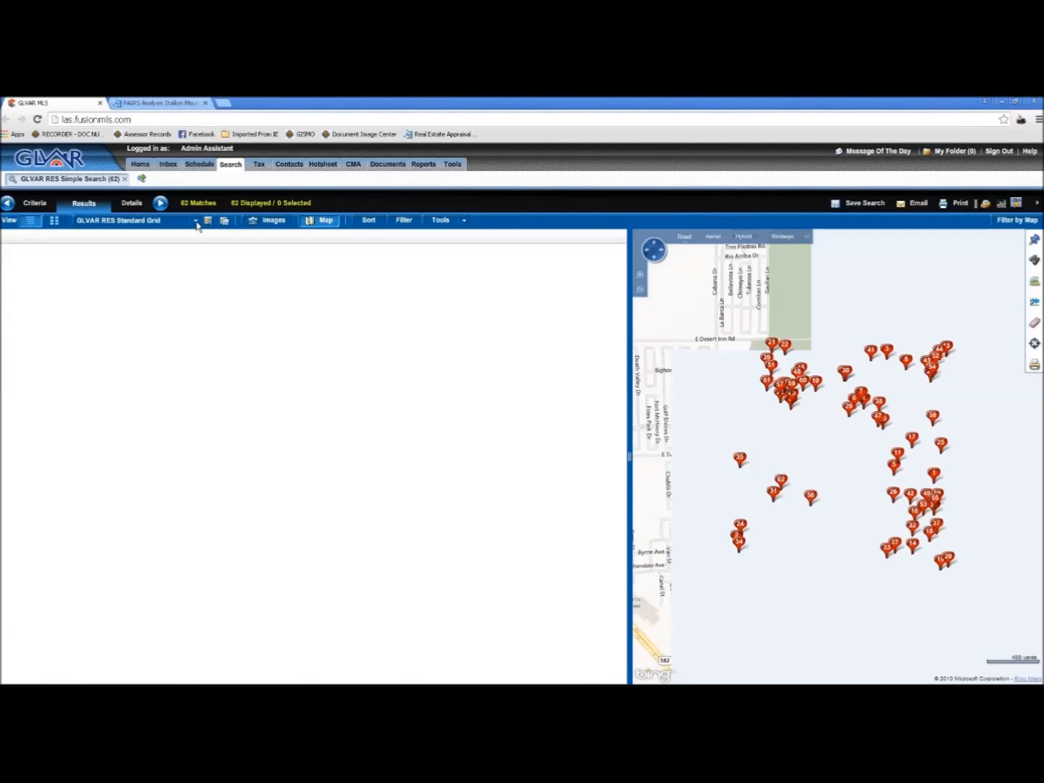
pyautogui.click(195, 221)
pyautogui.scroll(-3, 190, 258)
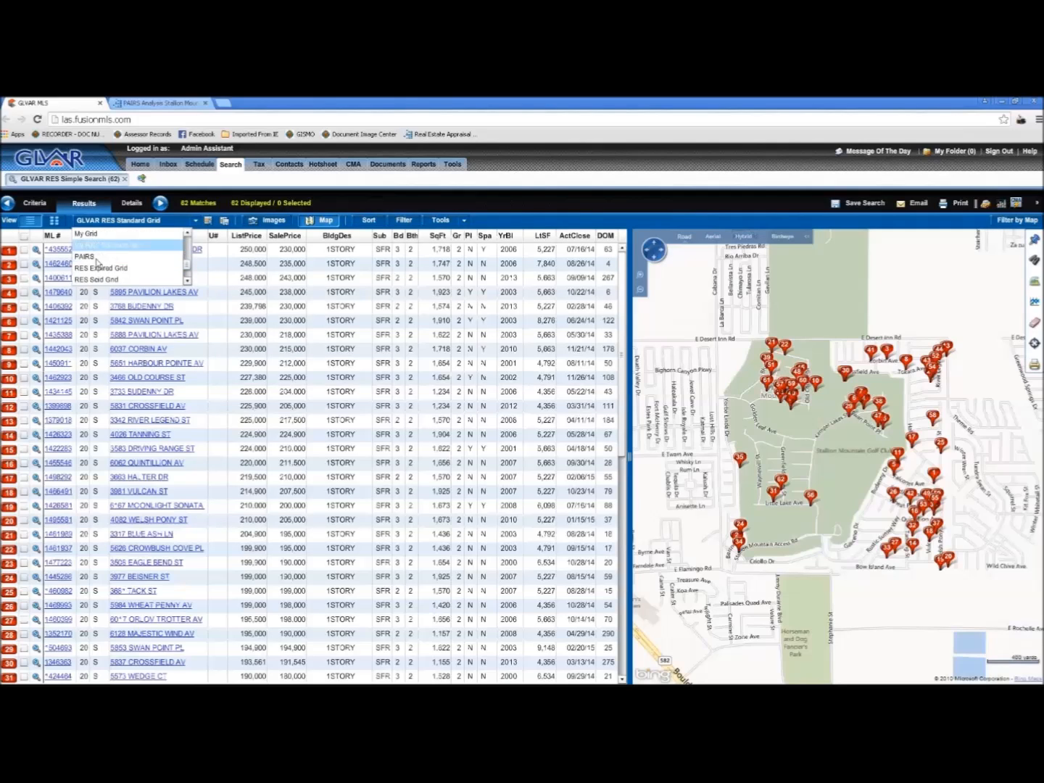
pyautogui.click(93, 257)
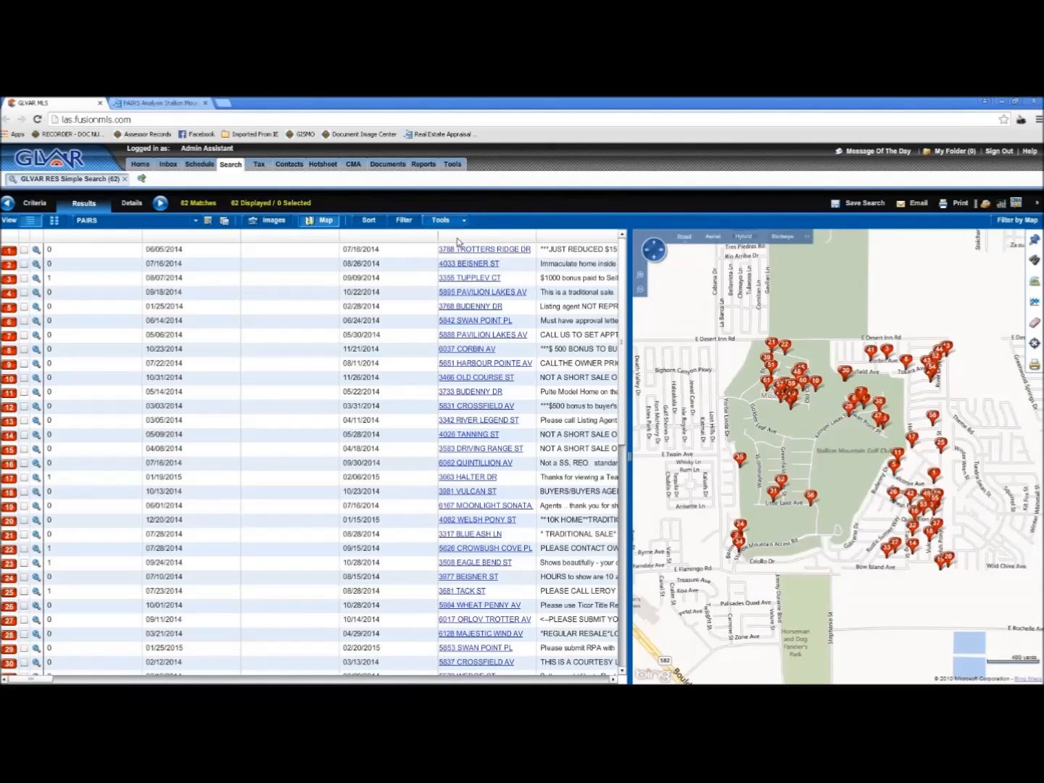
# Set up a tab-delimited export of all records in the current grid format with column headers, and cancel it
pyautogui.click(462, 222)
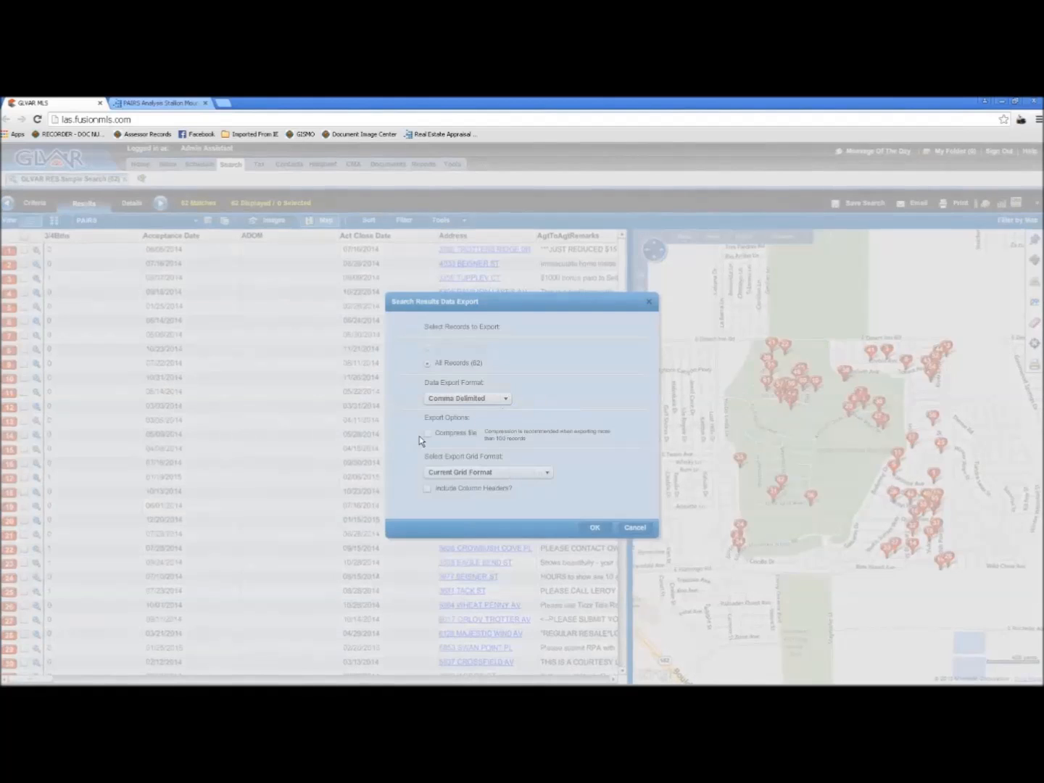
pyautogui.click(465, 398)
pyautogui.click(466, 423)
pyautogui.click(427, 489)
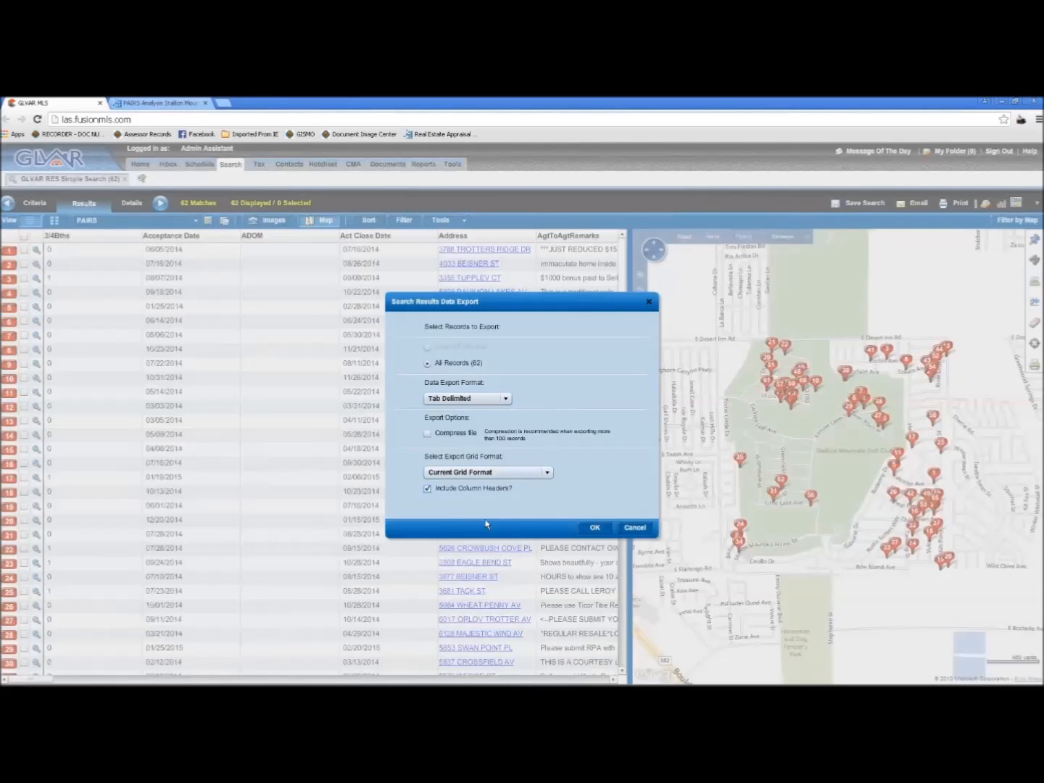
pyautogui.click(630, 528)
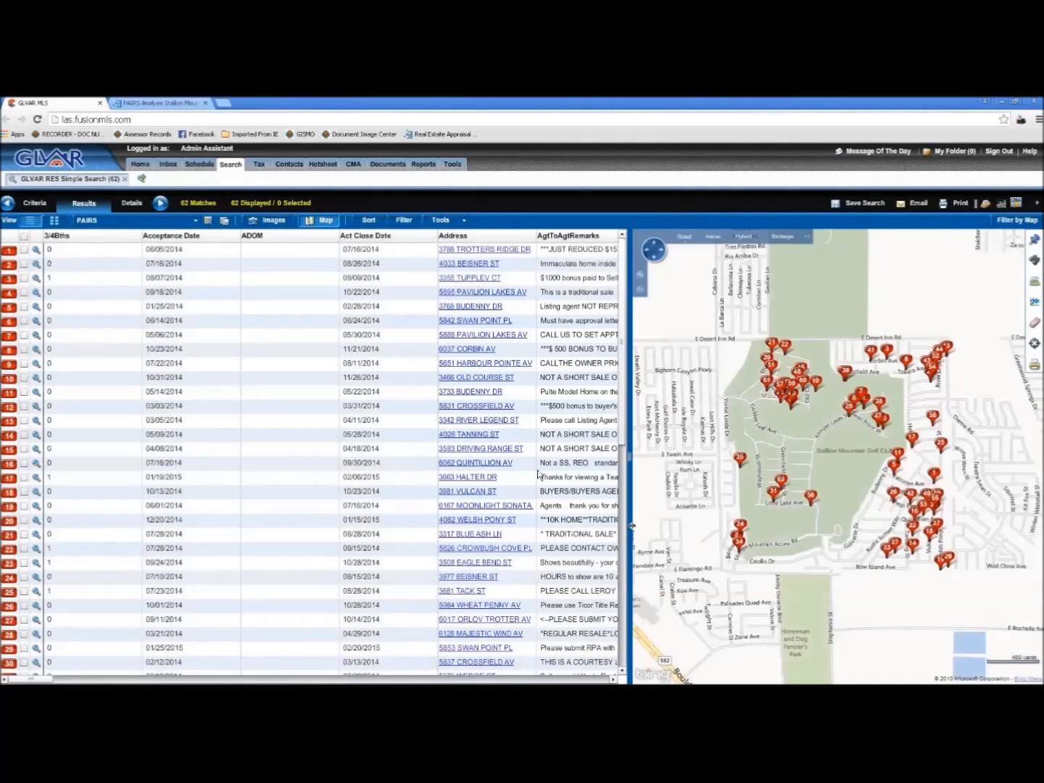
# Switch to the GandySoft PAIRS analysis and compare the record count in its statistics with the MLS search results
pyautogui.click(144, 105)
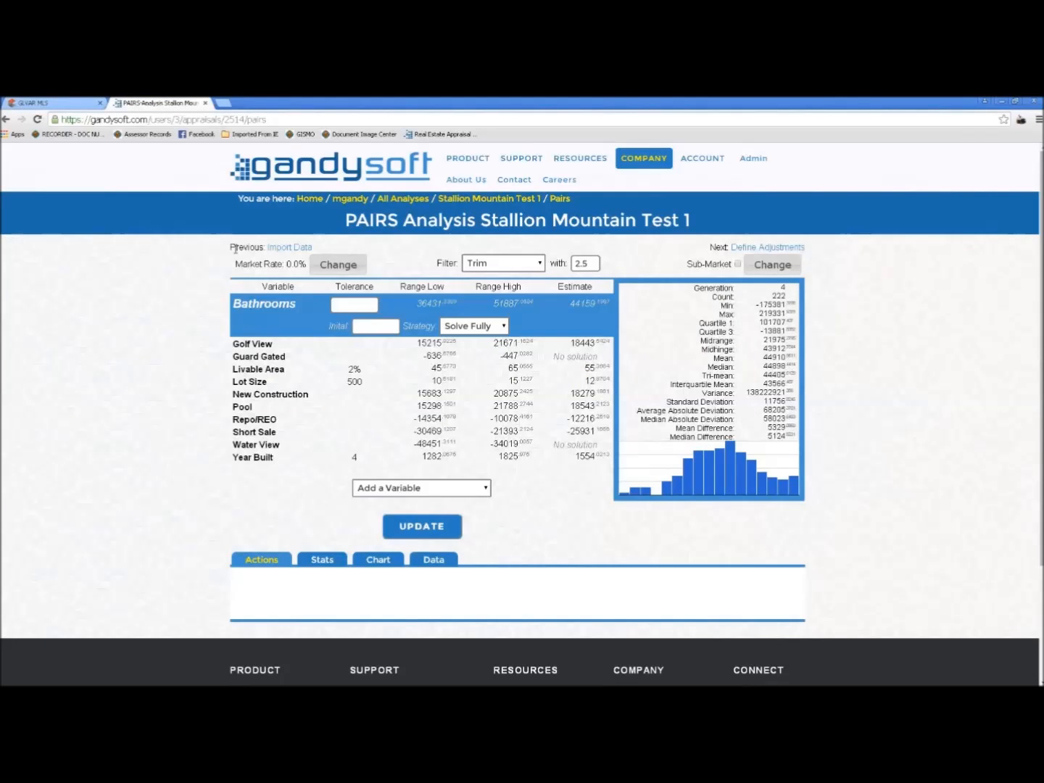
pyautogui.click(315, 561)
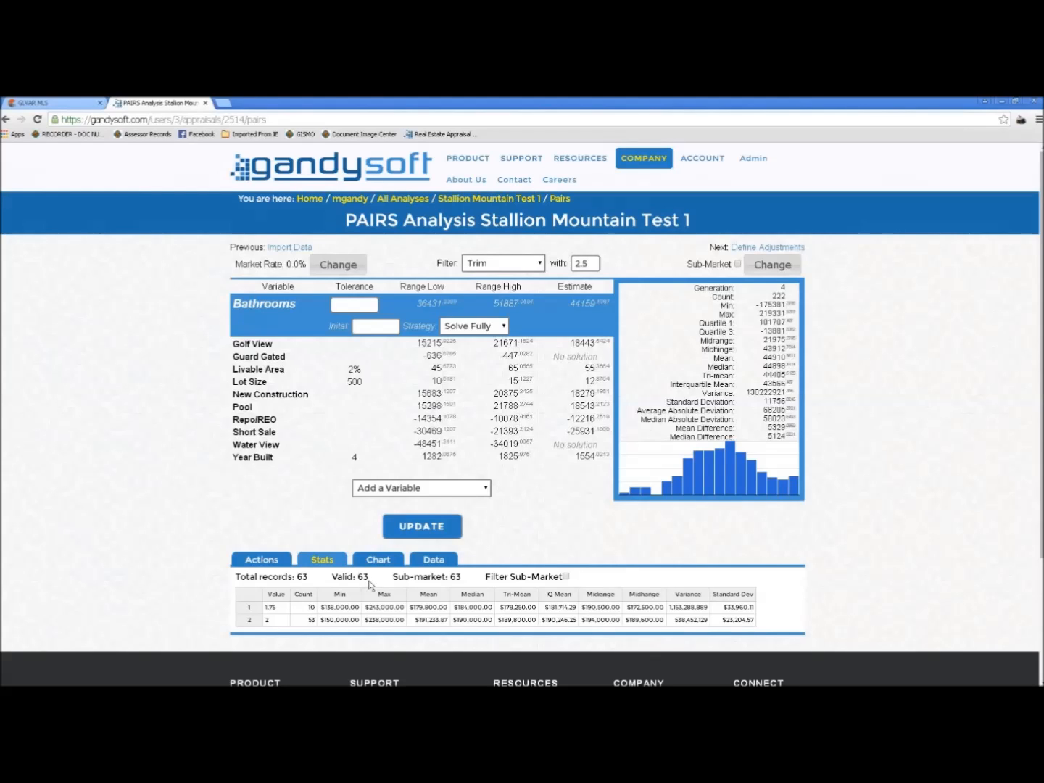
pyautogui.click(50, 102)
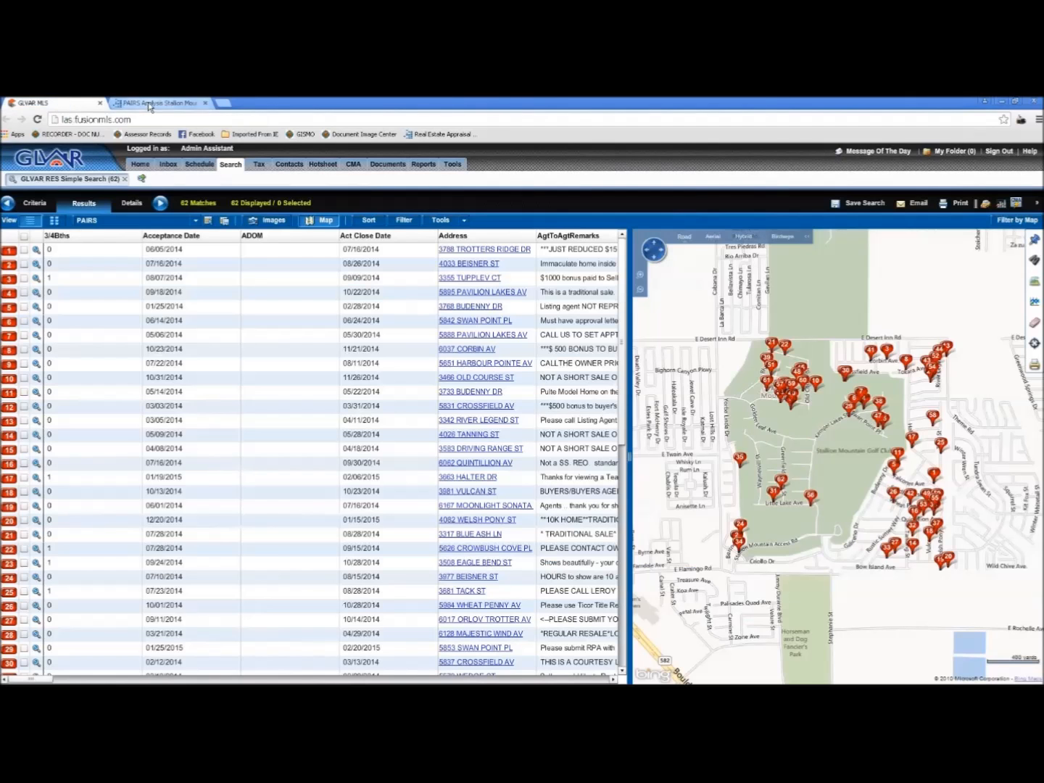
pyautogui.click(150, 104)
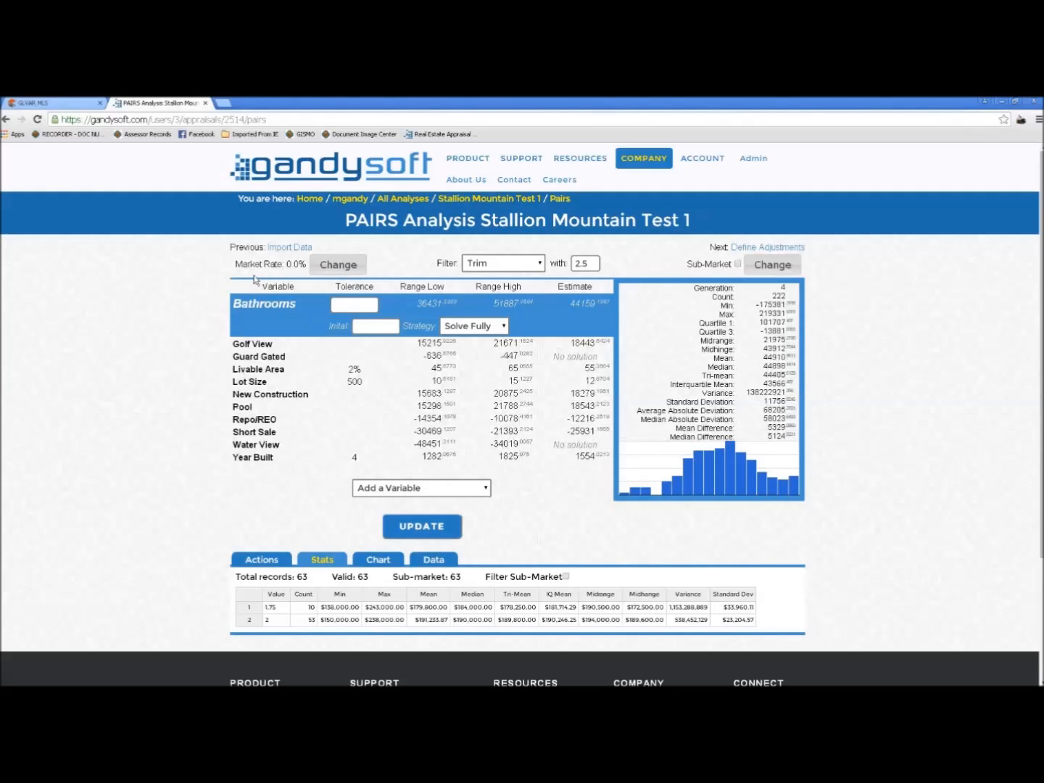
# Compare the market adjustment trends with and without weighting and distressed sales, and close the market adjustment settings without saving
pyautogui.click(334, 273)
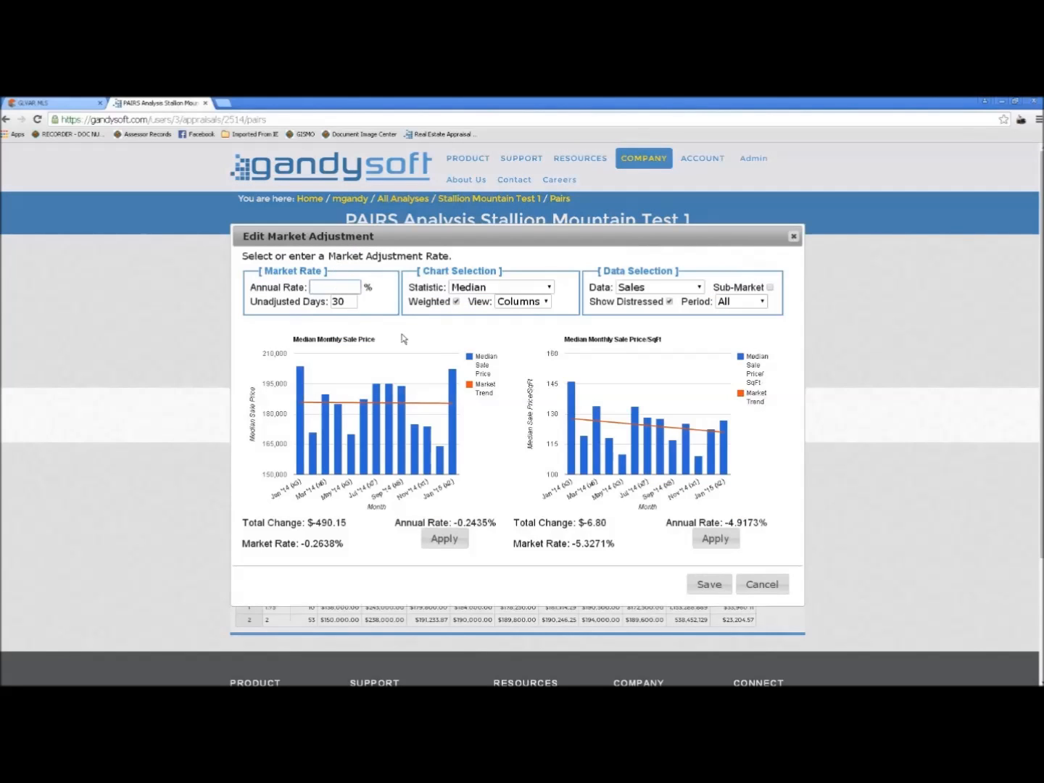
pyautogui.moveTo(571, 426)
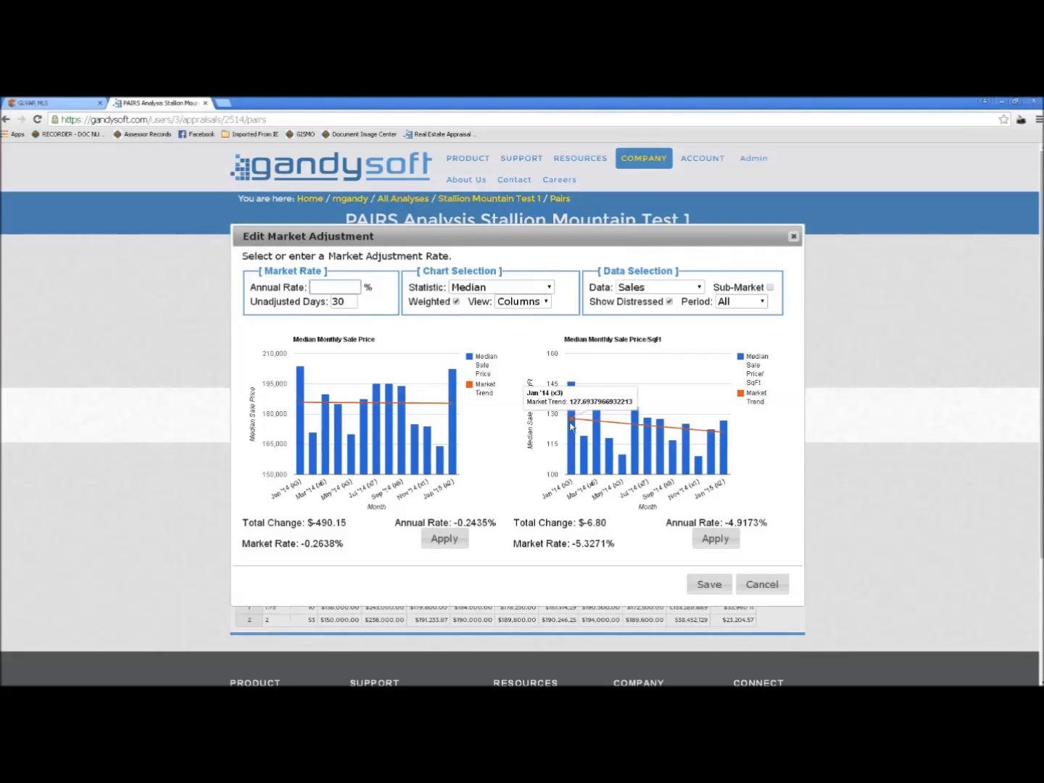
pyautogui.moveTo(726, 438)
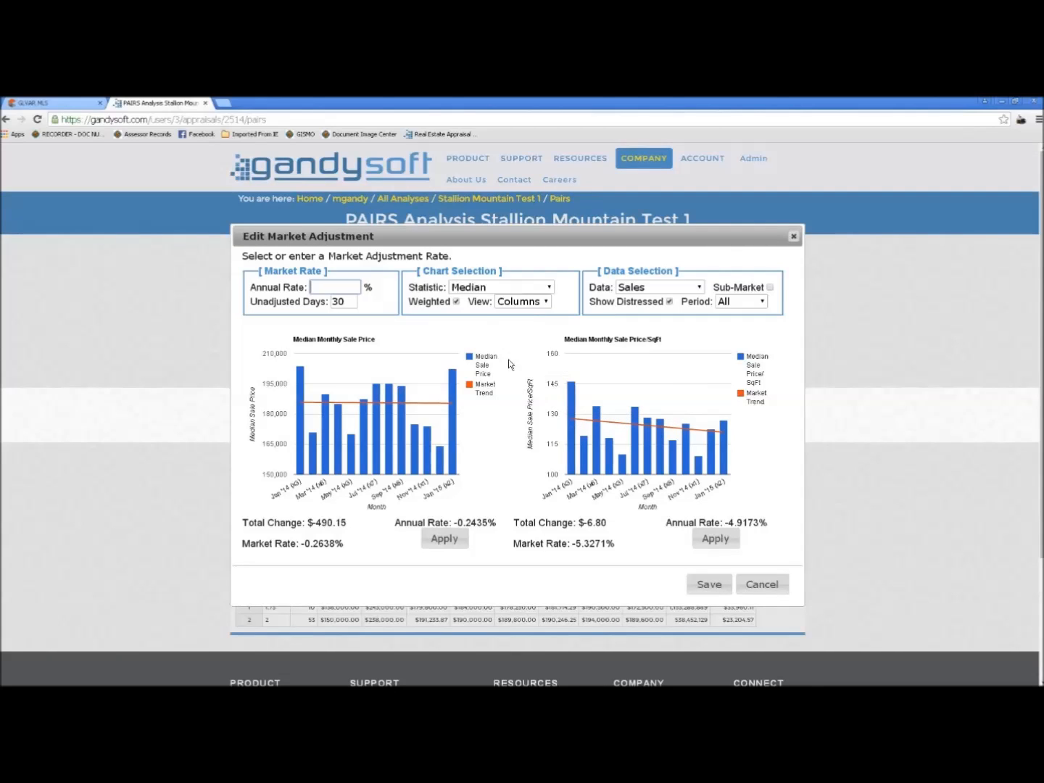
pyautogui.click(457, 302)
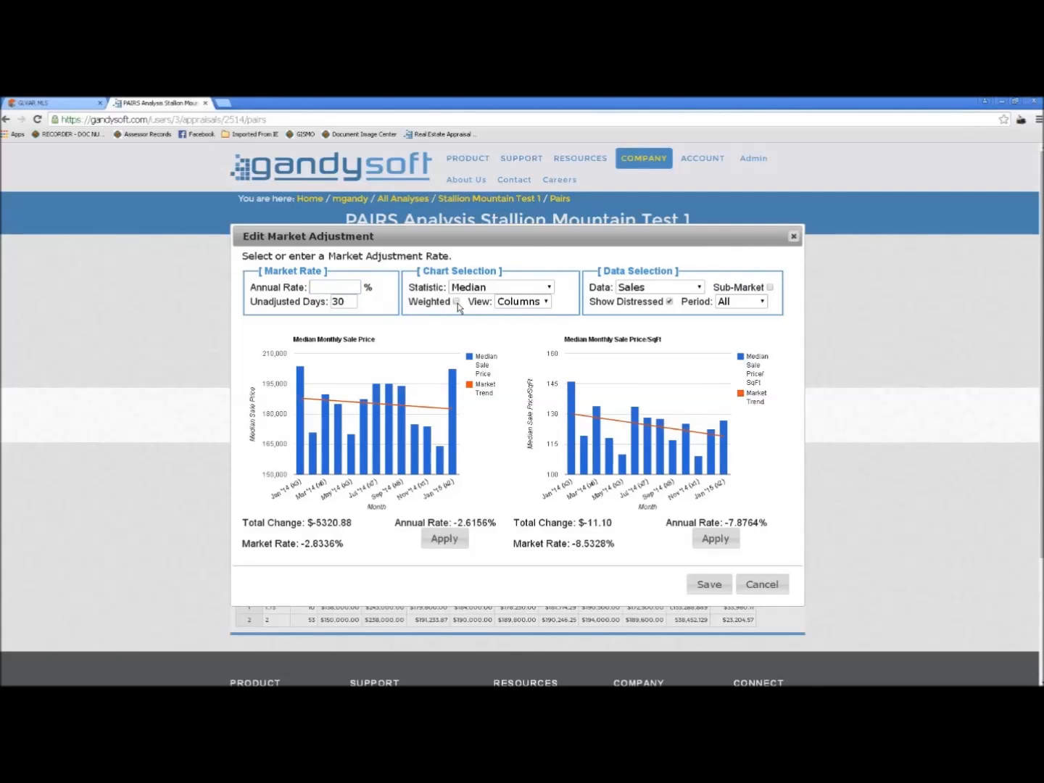
pyautogui.click(457, 302)
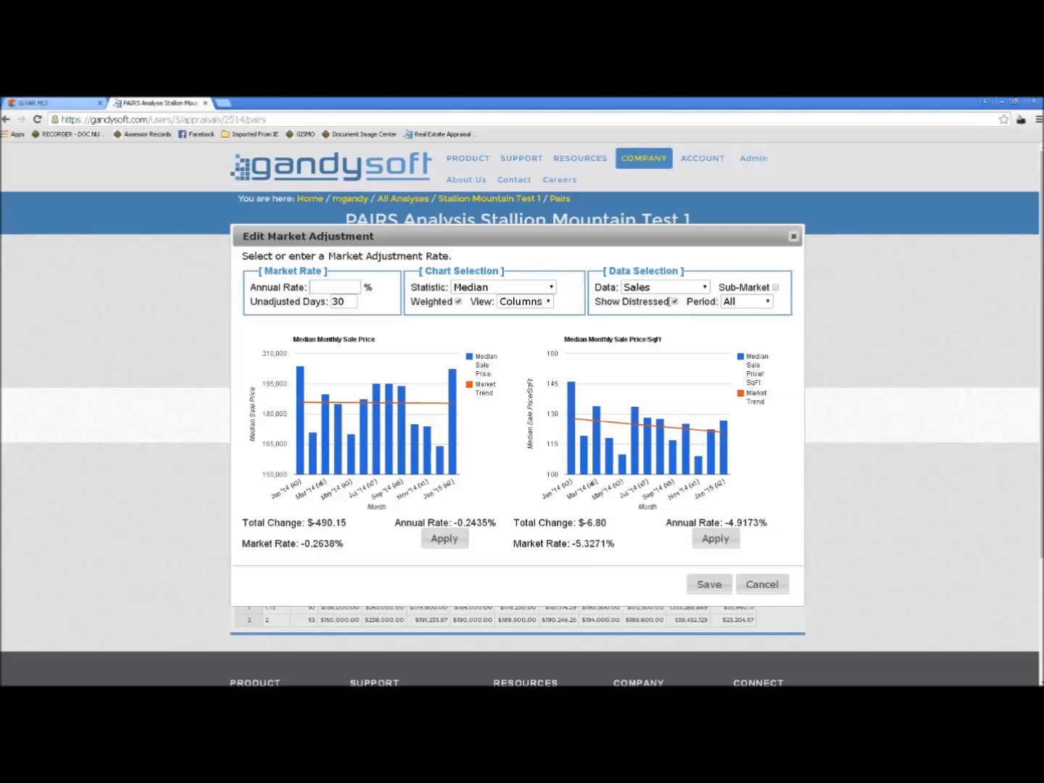
pyautogui.click(674, 301)
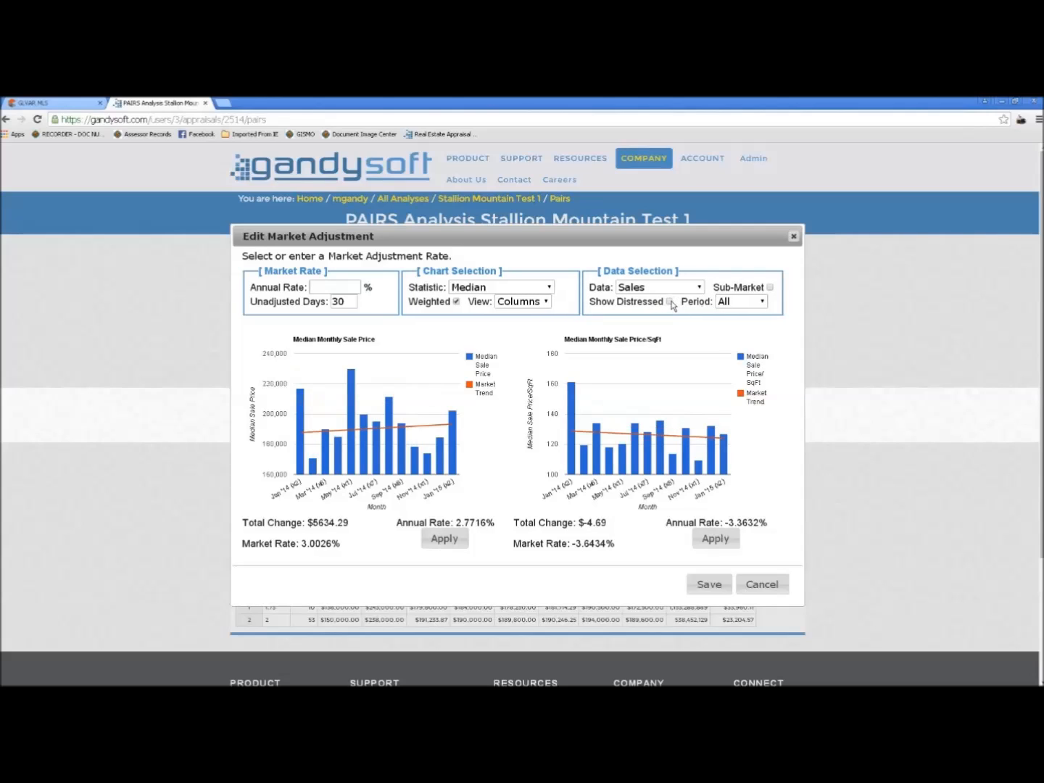
pyautogui.click(671, 301)
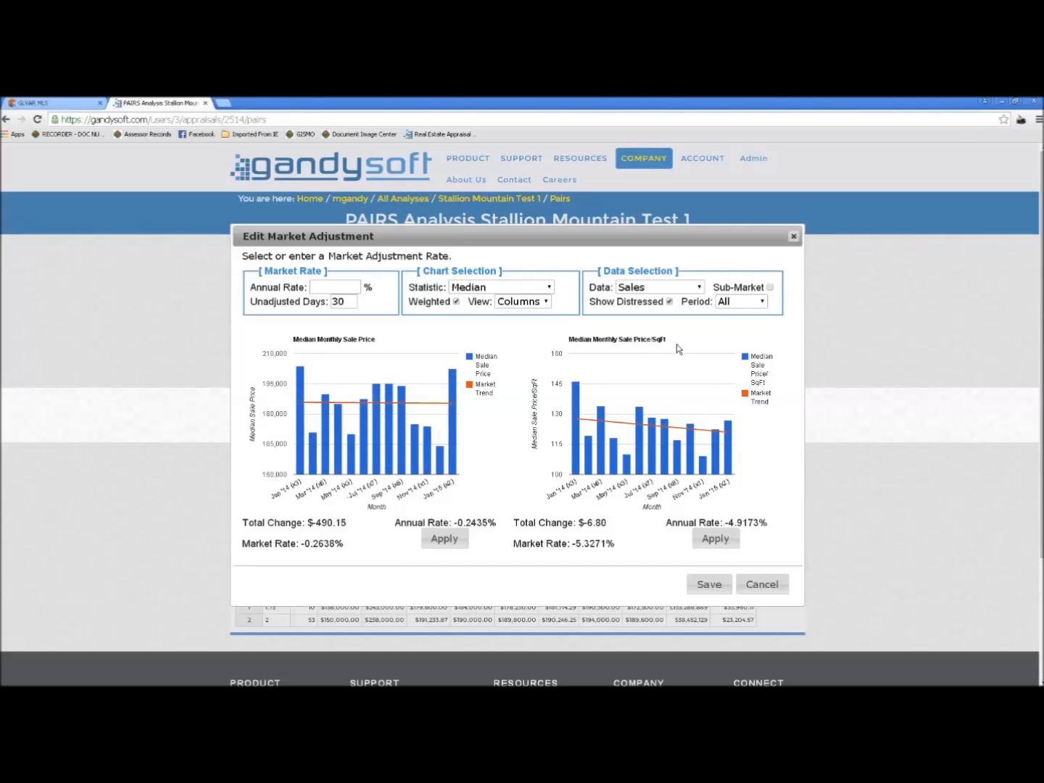
pyautogui.moveTo(302, 412)
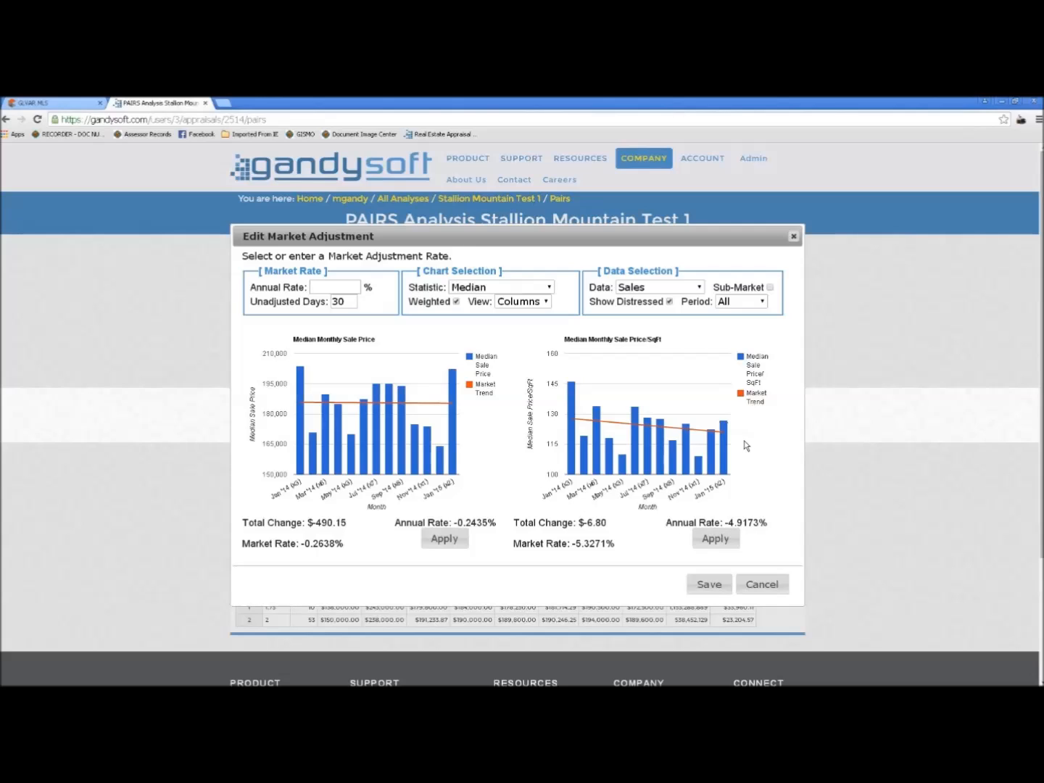
pyautogui.moveTo(726, 437)
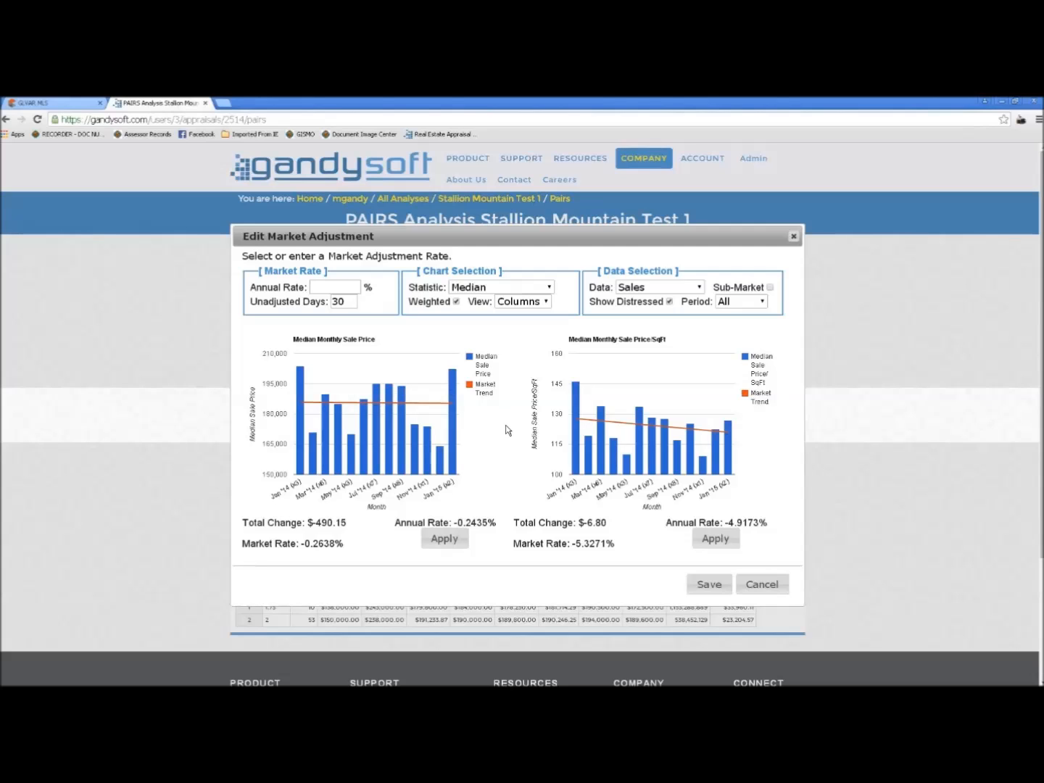
pyautogui.click(773, 590)
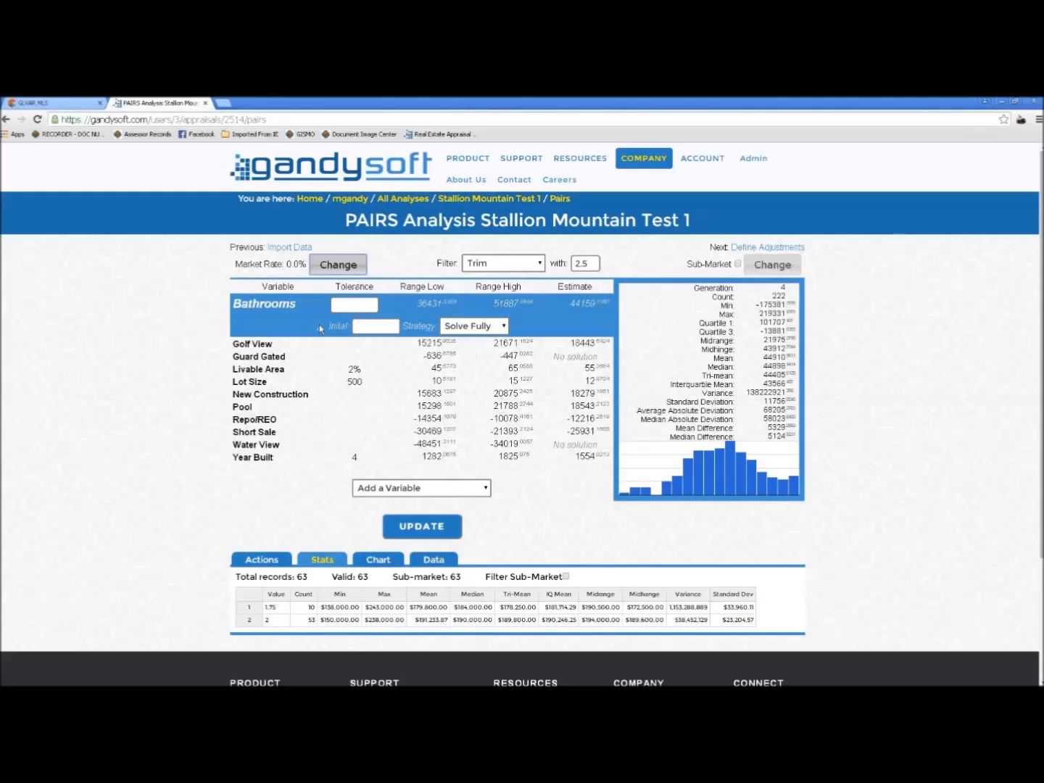
# Set the strategy of the Guard Gated variable to None
pyautogui.click(276, 358)
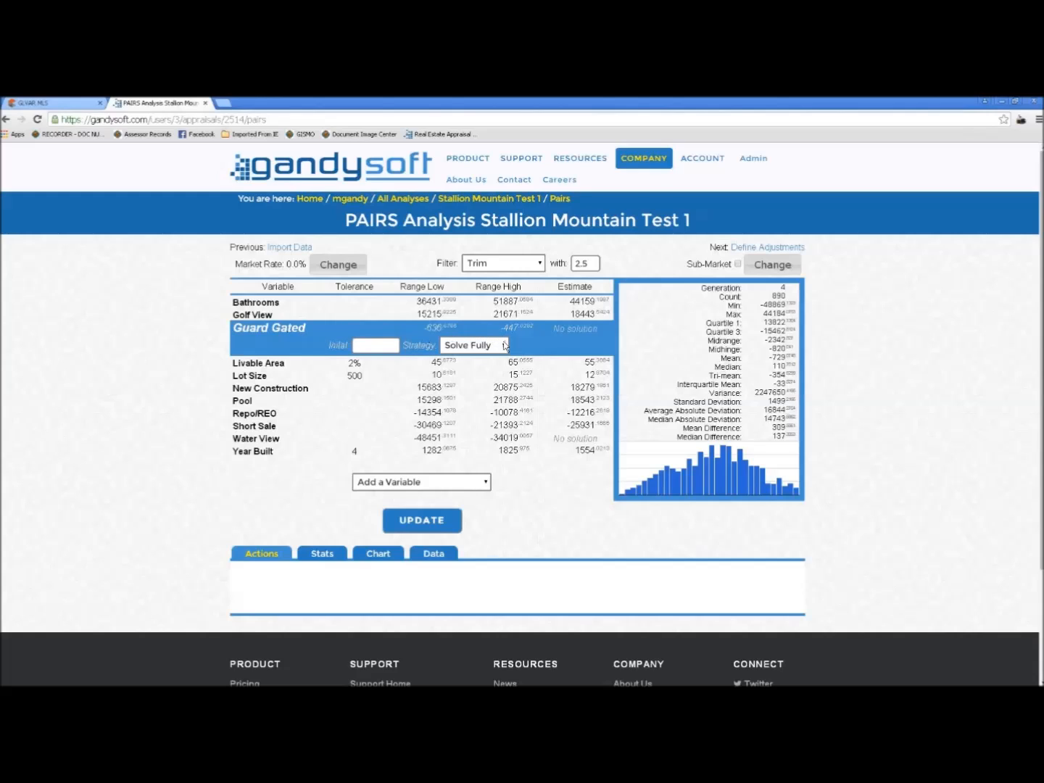
pyautogui.click(505, 350)
pyautogui.click(488, 361)
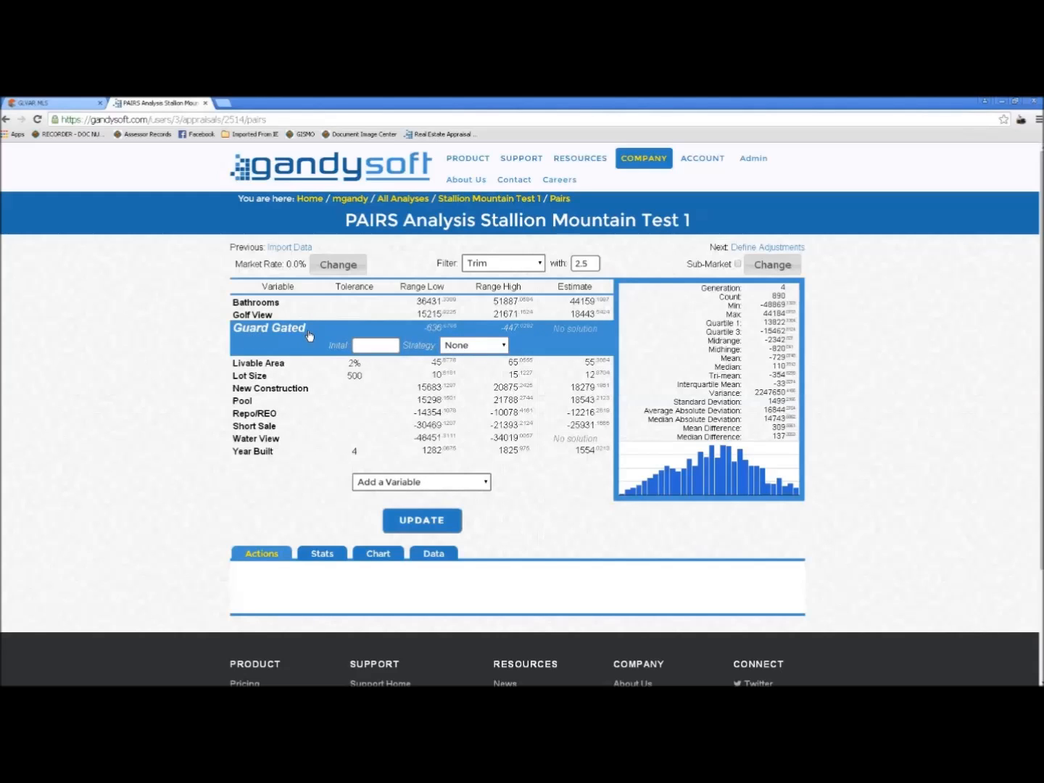
# Select the Water View variable, and examine the homes around the golf course on the GLVAR MLS aerial map
pyautogui.click(265, 439)
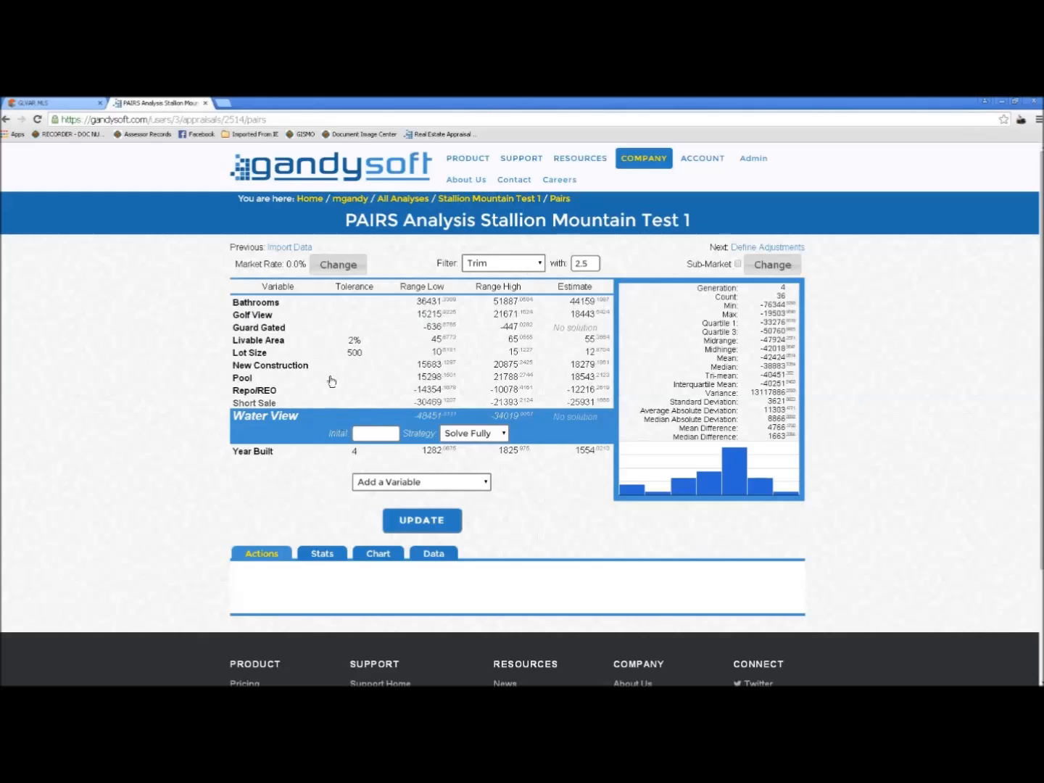
pyautogui.click(72, 106)
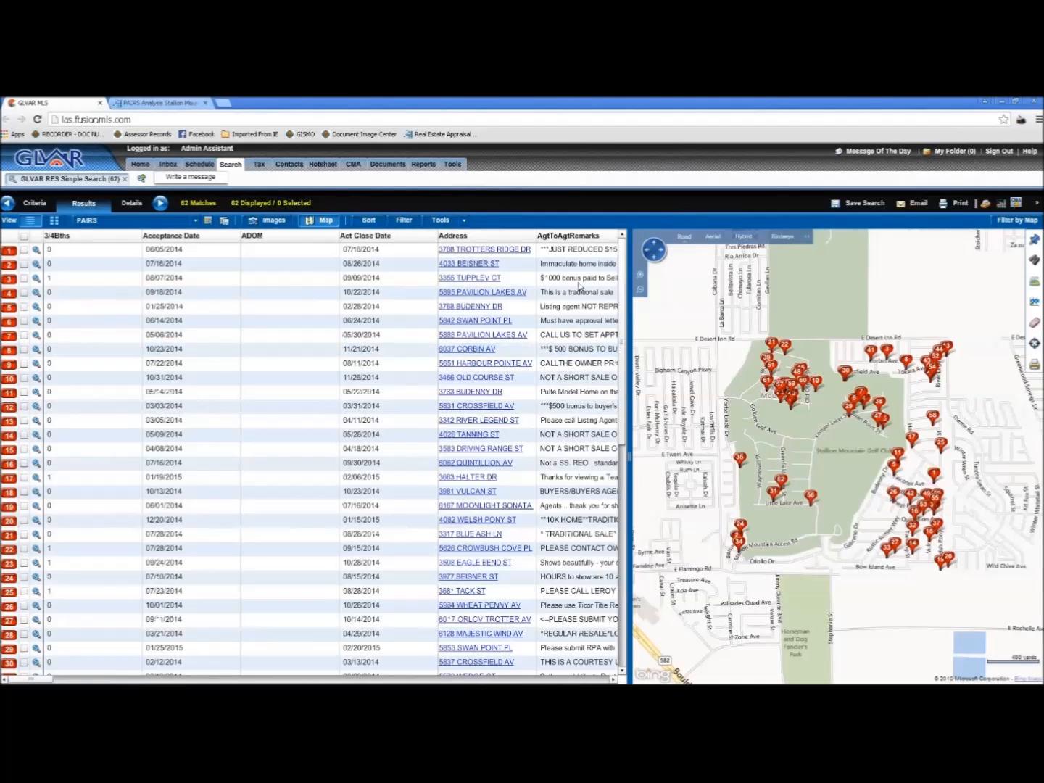
pyautogui.click(713, 236)
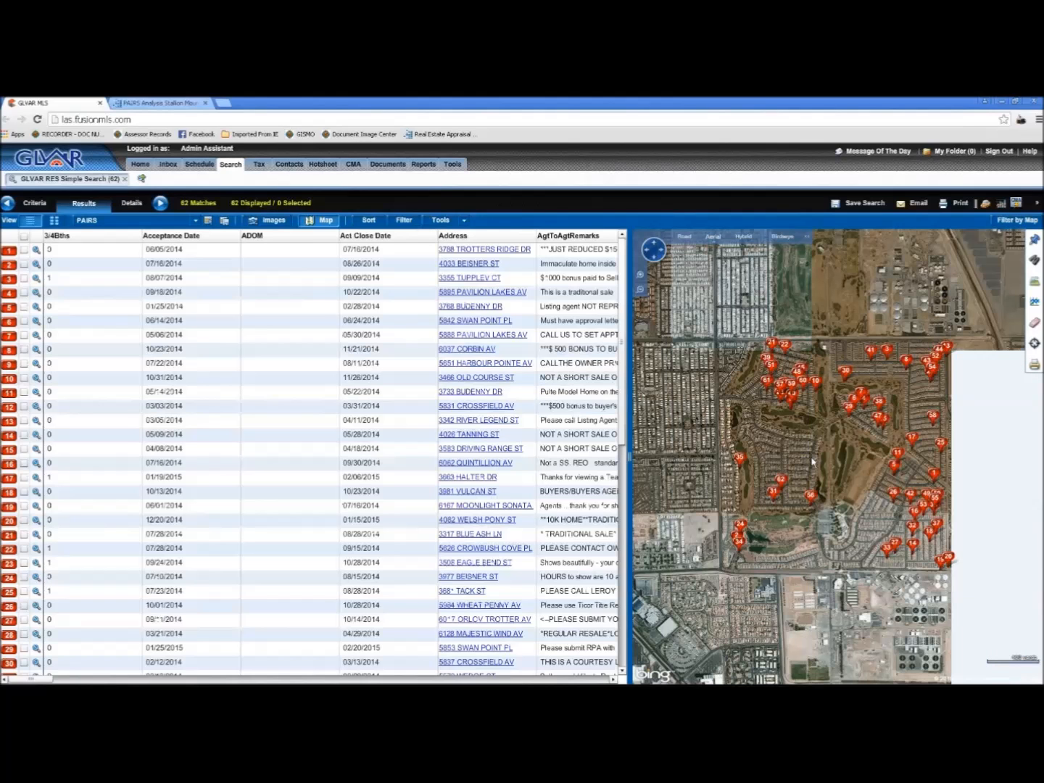
pyautogui.scroll(2, 824, 462)
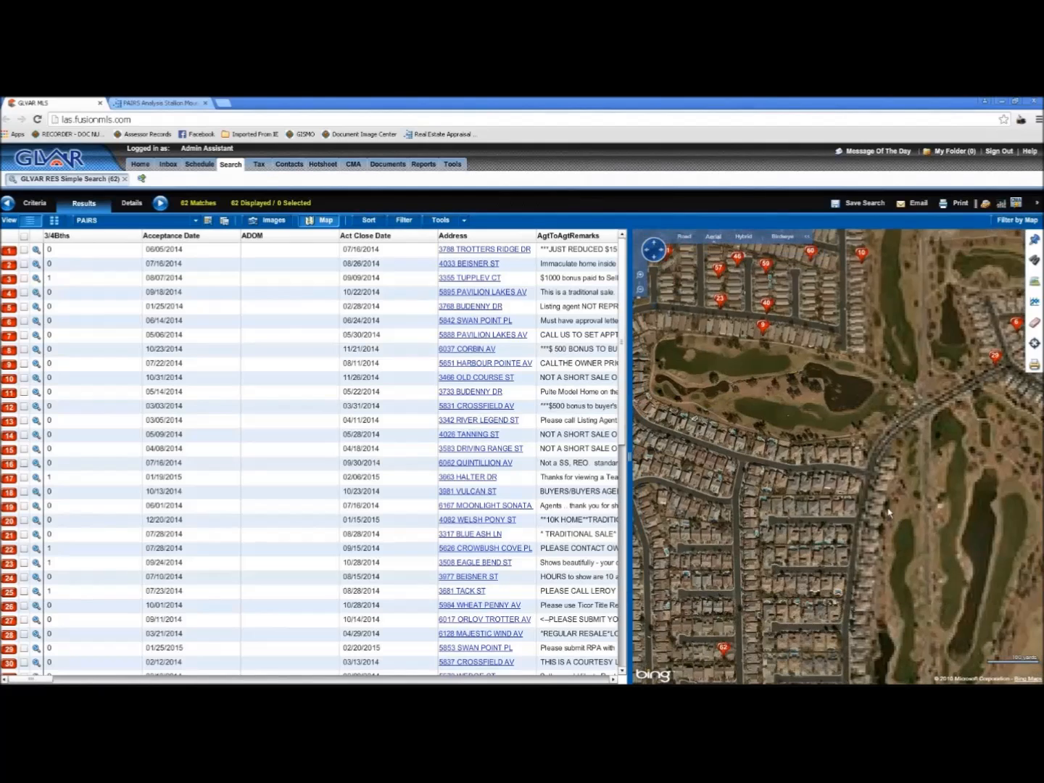
pyautogui.scroll(-2, 878, 487)
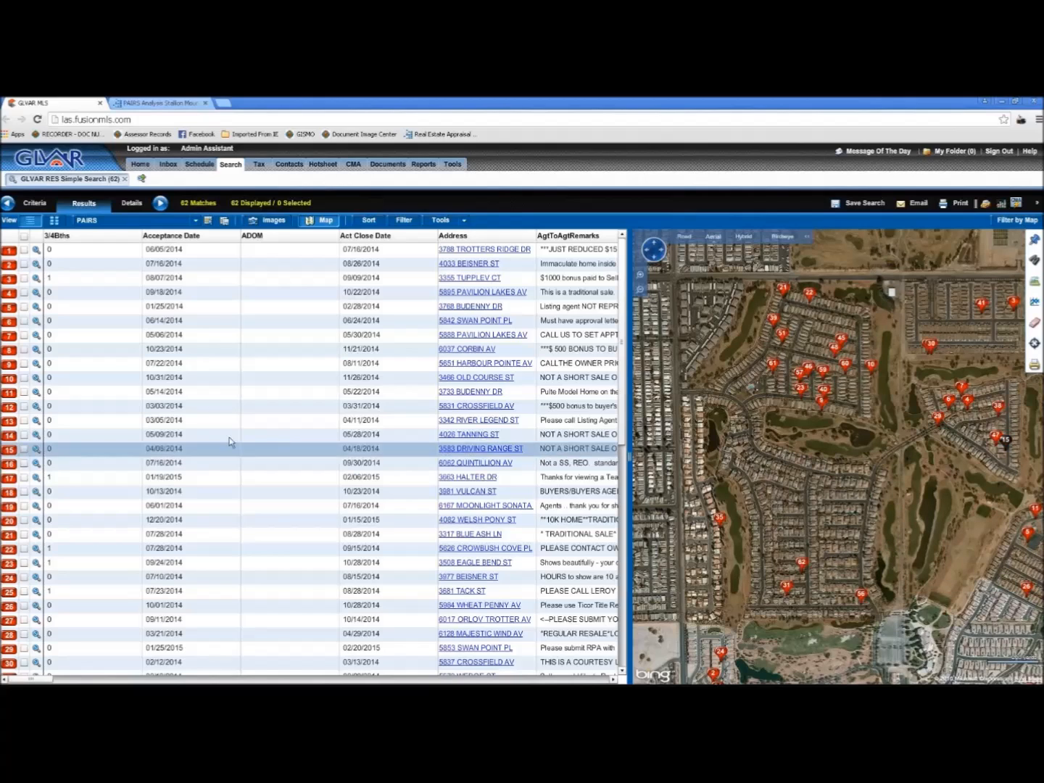
# Return to the GandySoft PAIRS analysis, show the Water View statistics and set that variable's strategy to None
pyautogui.click(151, 106)
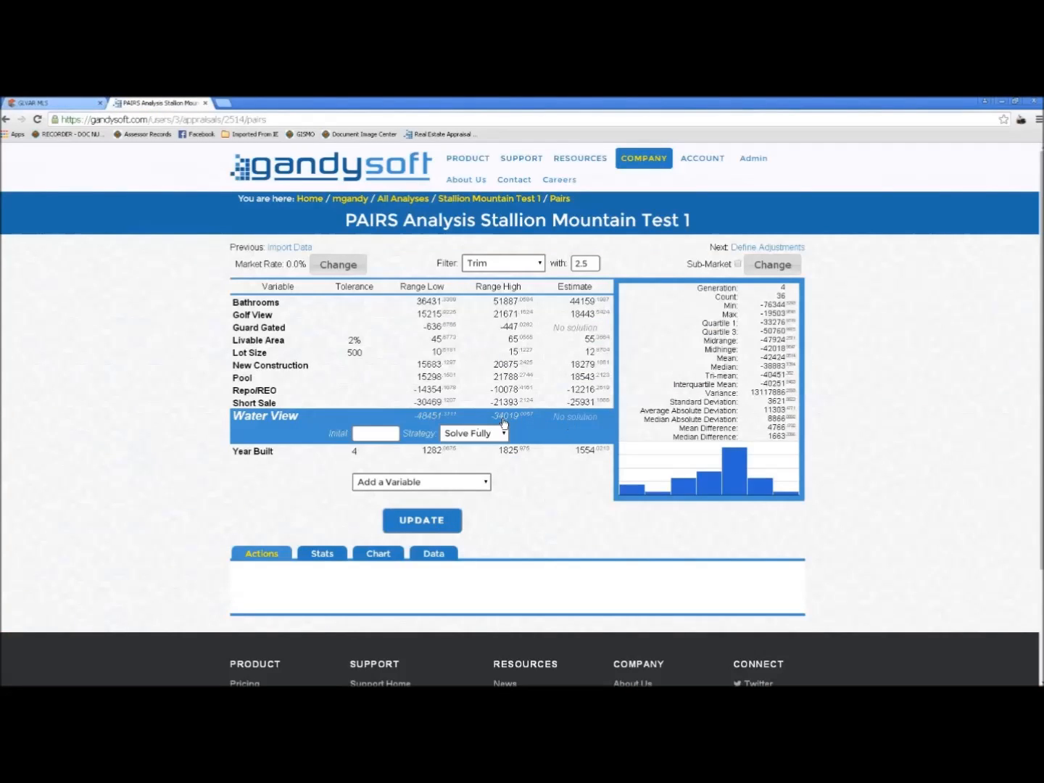
pyautogui.click(320, 556)
pyautogui.scroll(-2, 319, 560)
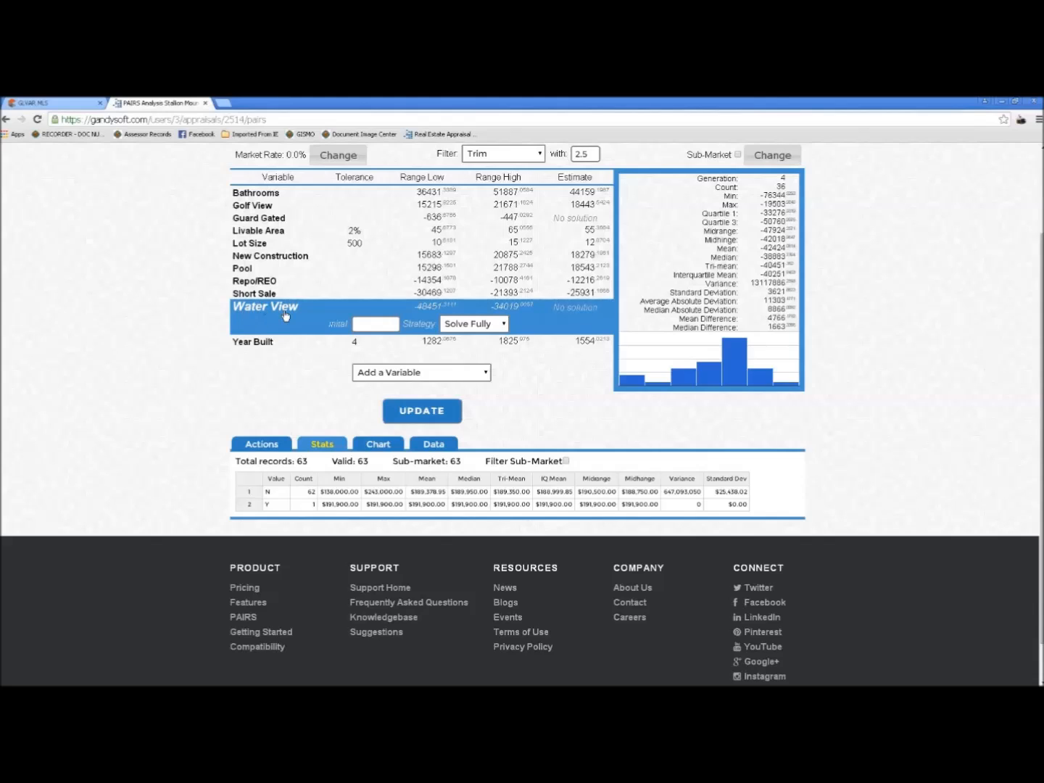
pyautogui.click(505, 325)
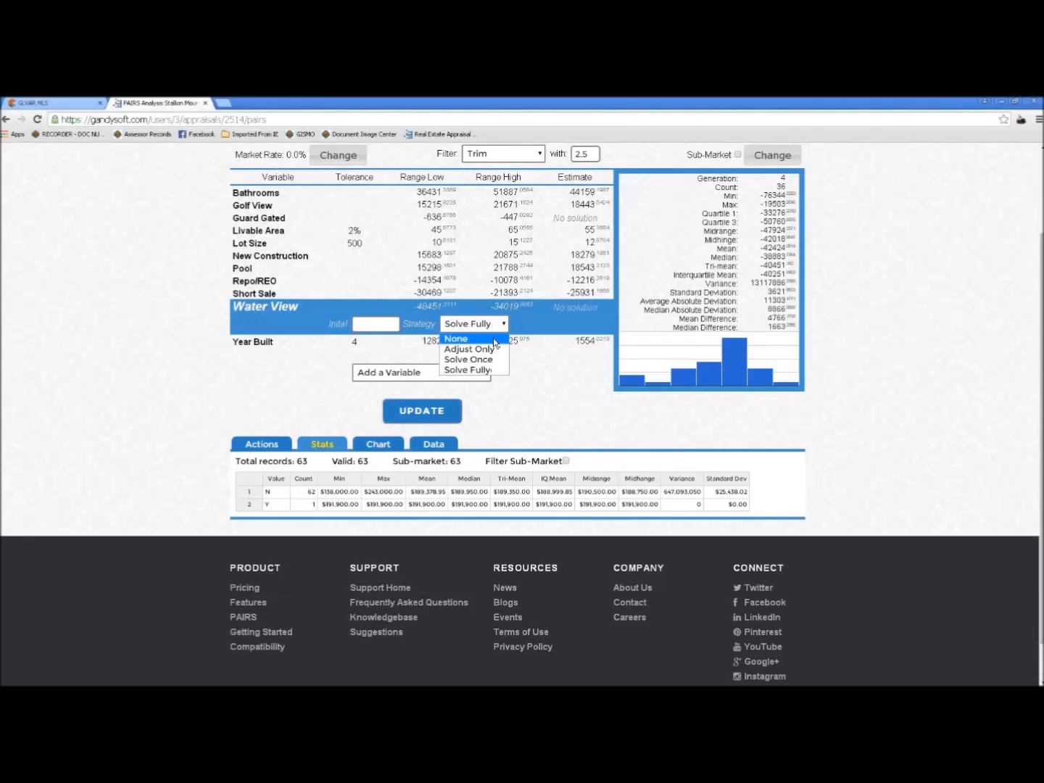
pyautogui.click(496, 340)
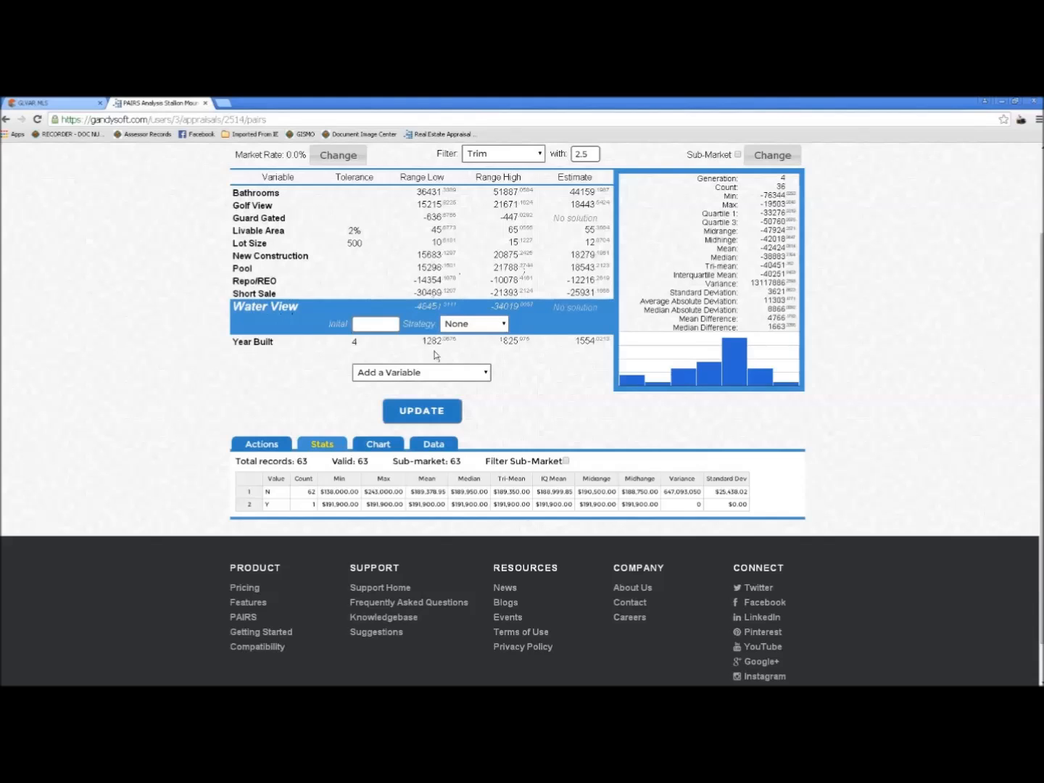
# Add Water View to the sub-market filter and limit it to the value No
pyautogui.scroll(1, 580, 363)
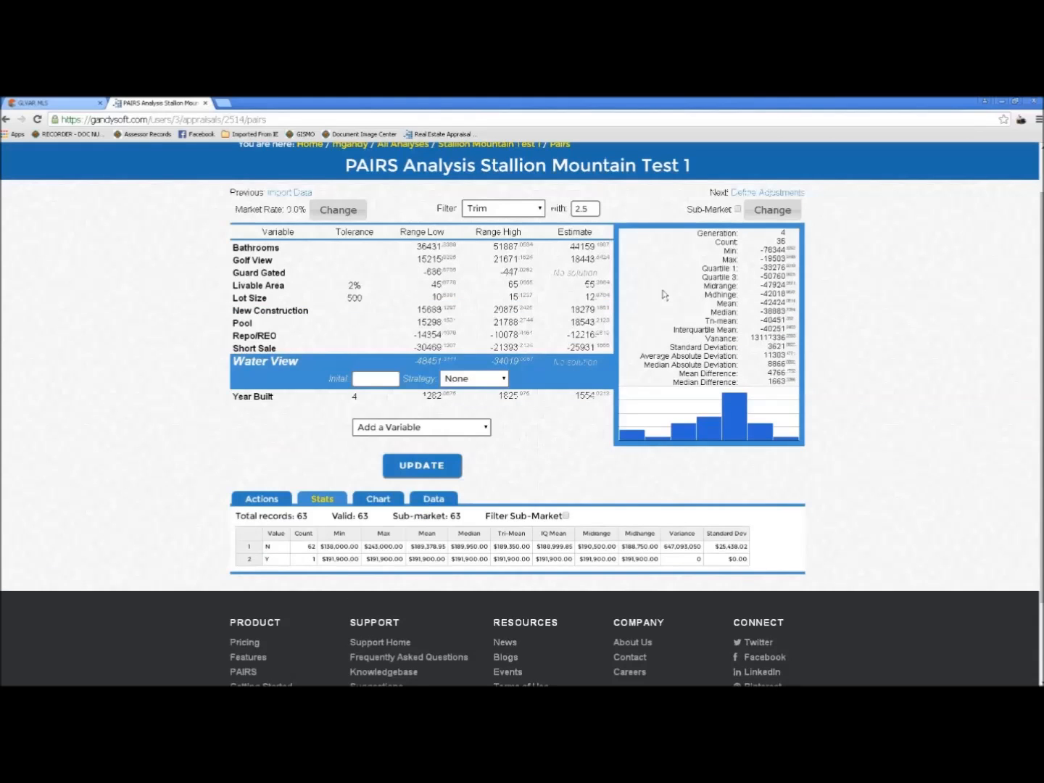
pyautogui.click(773, 217)
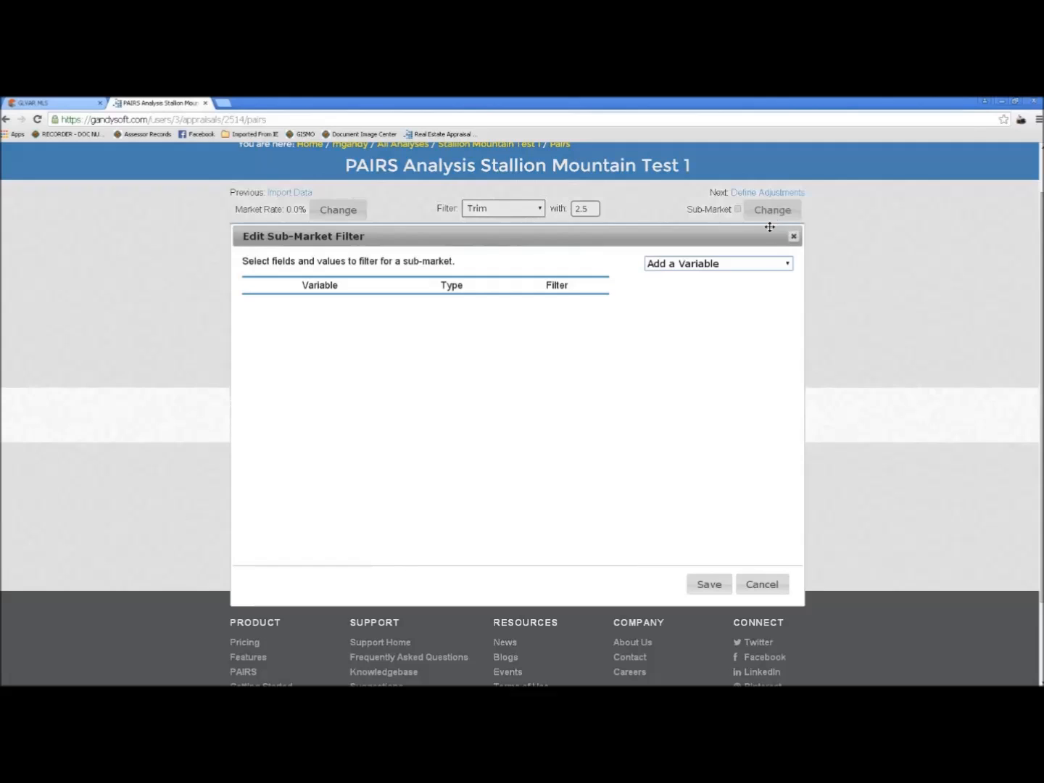
pyautogui.click(788, 267)
pyautogui.moveTo(791, 316); pyautogui.dragTo(793, 497)
pyautogui.click(731, 495)
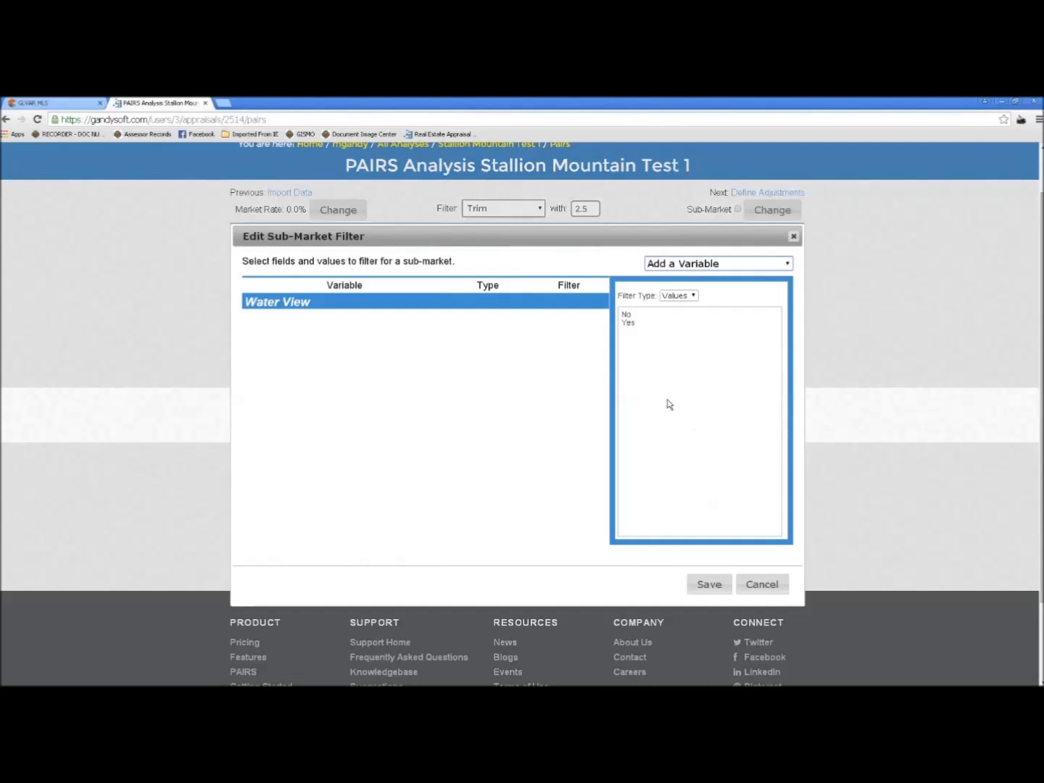
pyautogui.click(631, 315)
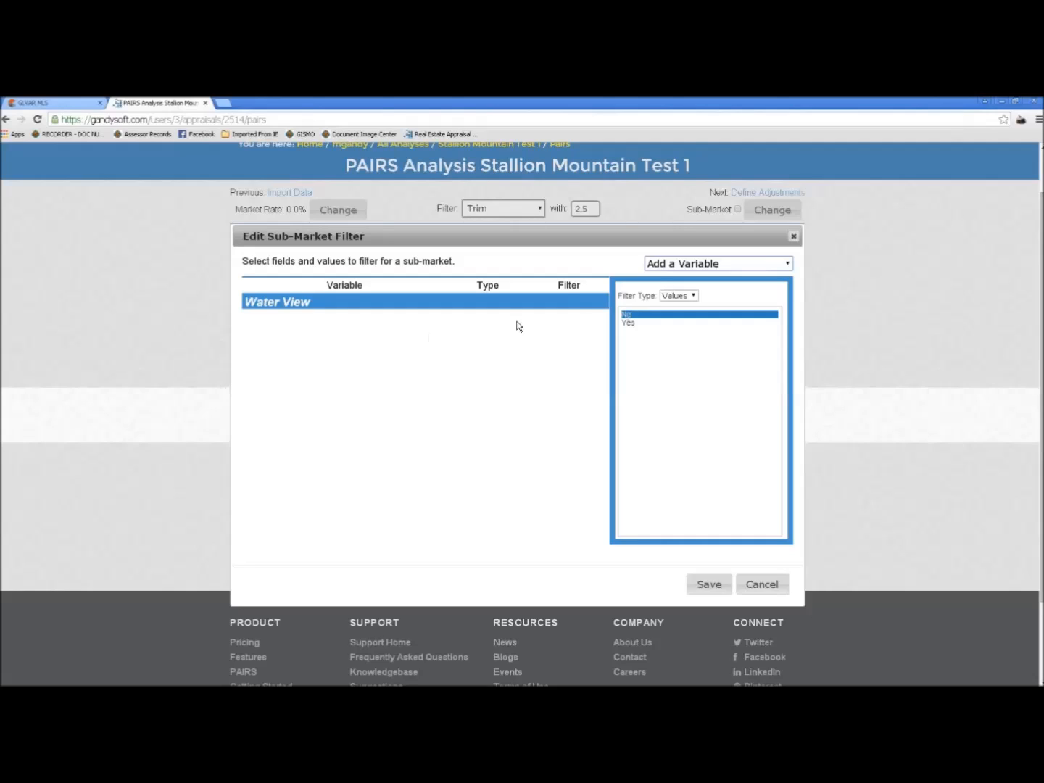
# Set the Water View filter type to None and save the sub-market filter
pyautogui.click(692, 295)
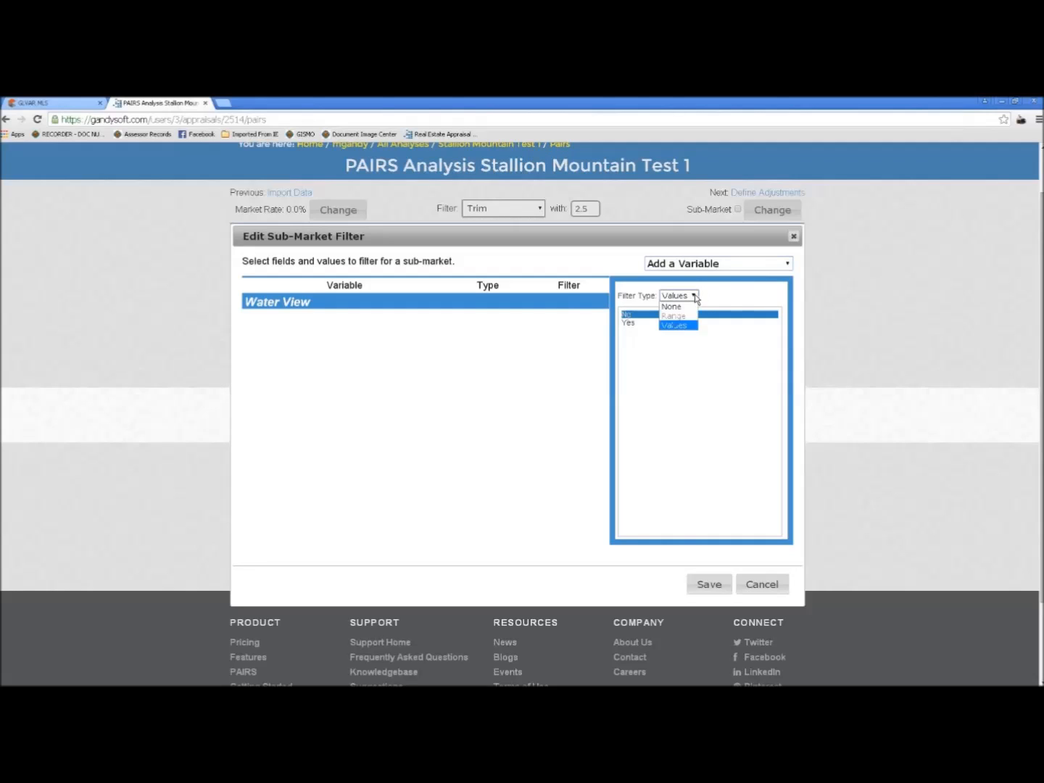
pyautogui.click(684, 308)
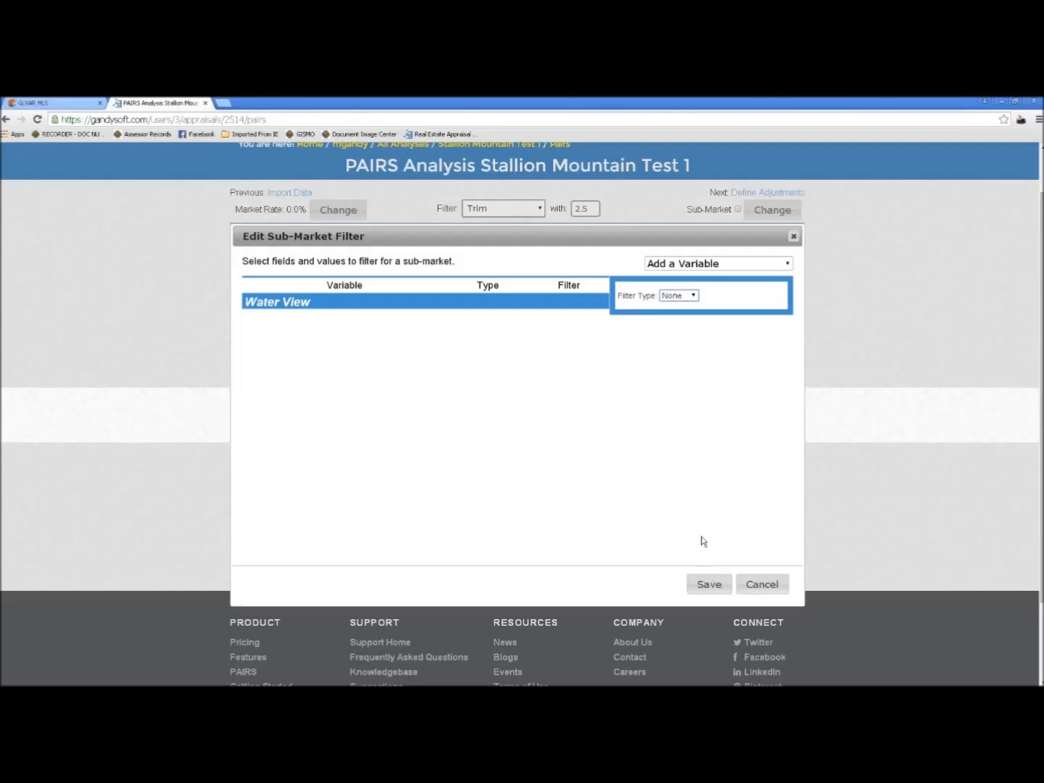
pyautogui.click(699, 582)
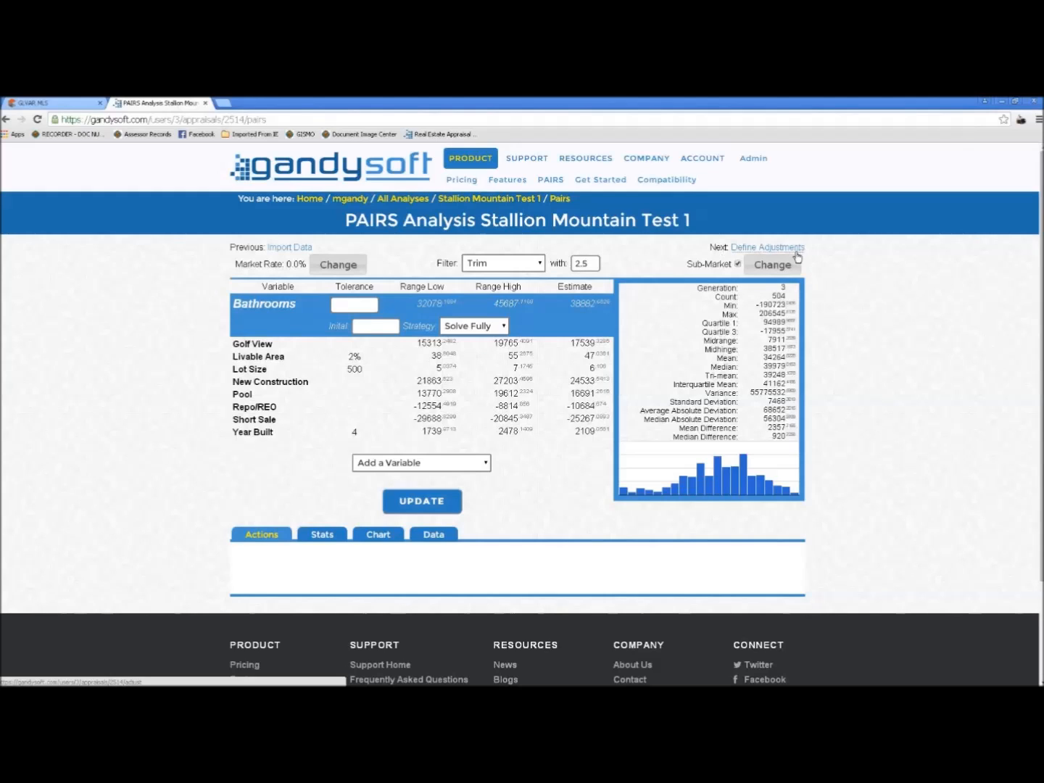
# Try a sub-market filter on Sale Price/SqFt with the value 125.145518, and reset its filter type to None
pyautogui.click(773, 265)
pyautogui.click(786, 264)
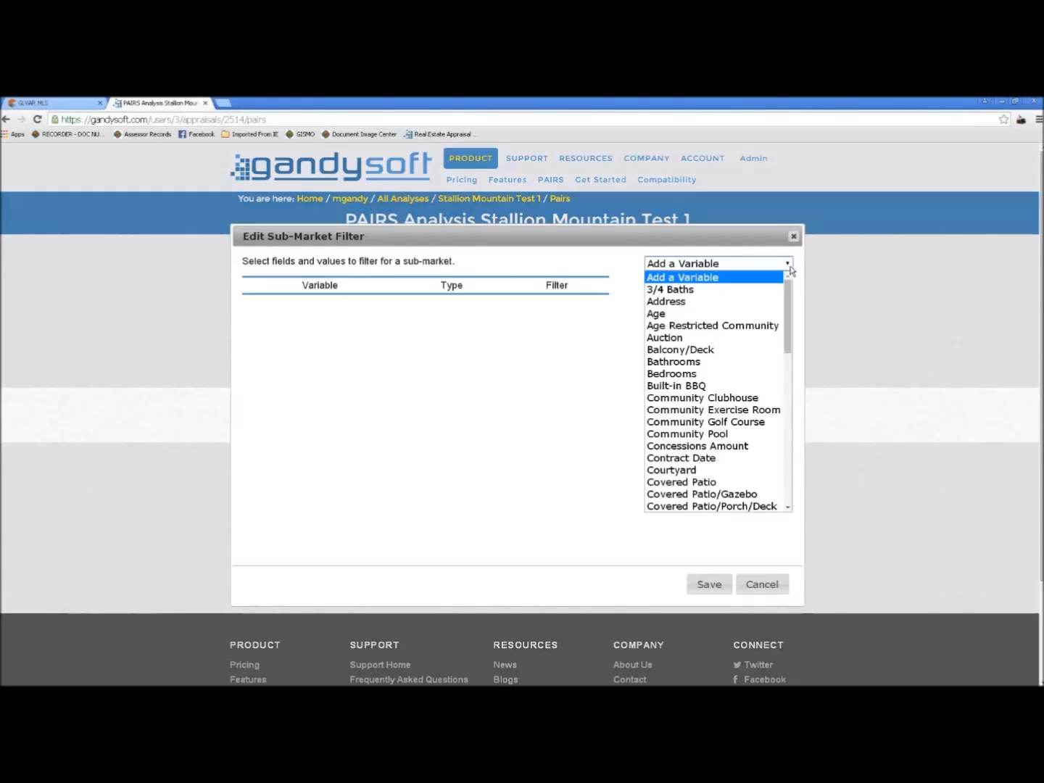
pyautogui.moveTo(790, 303); pyautogui.dragTo(791, 464)
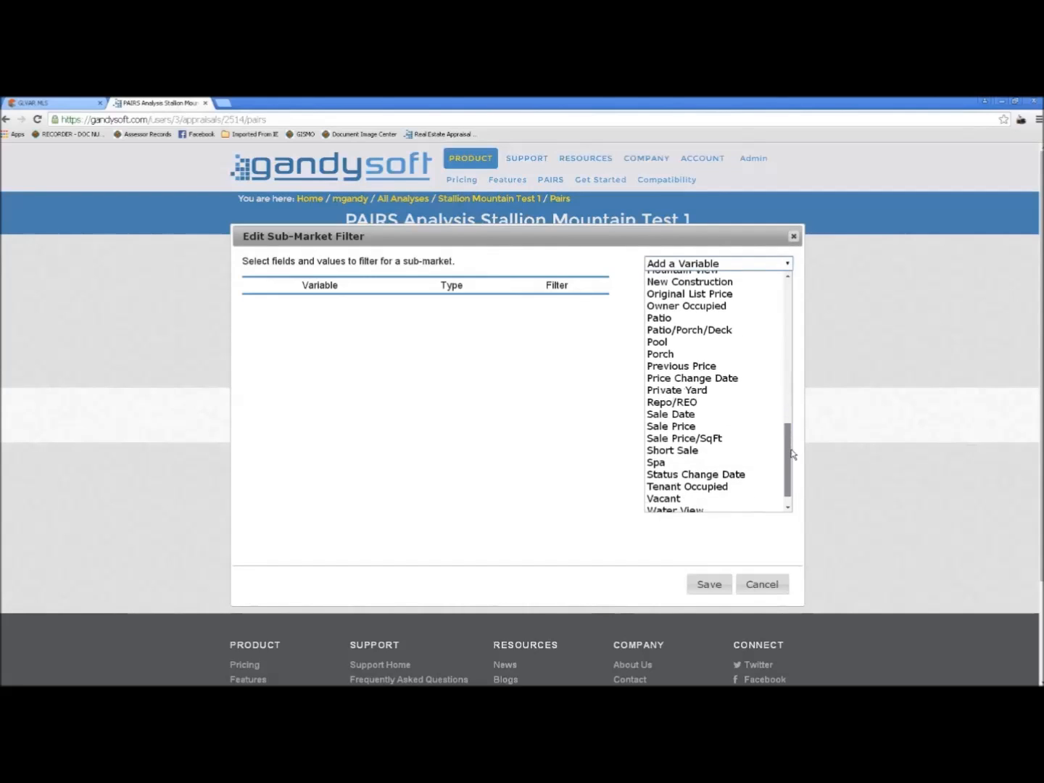
pyautogui.click(720, 435)
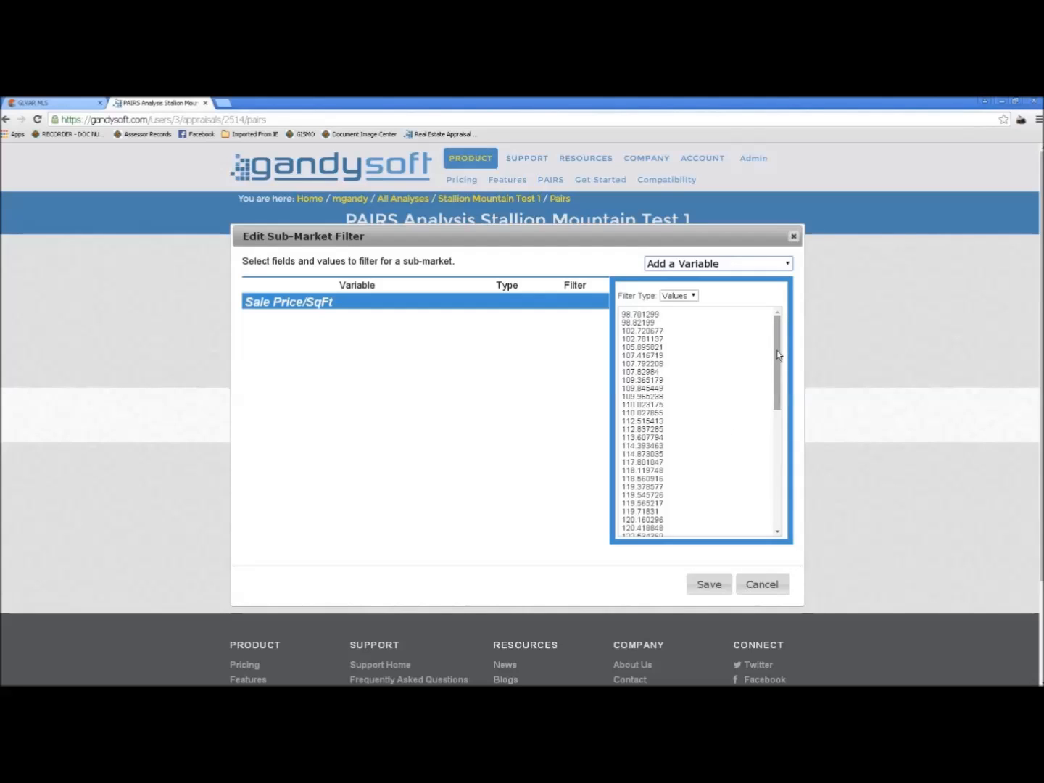
pyautogui.moveTo(777, 350); pyautogui.dragTo(778, 410)
pyautogui.click(654, 409)
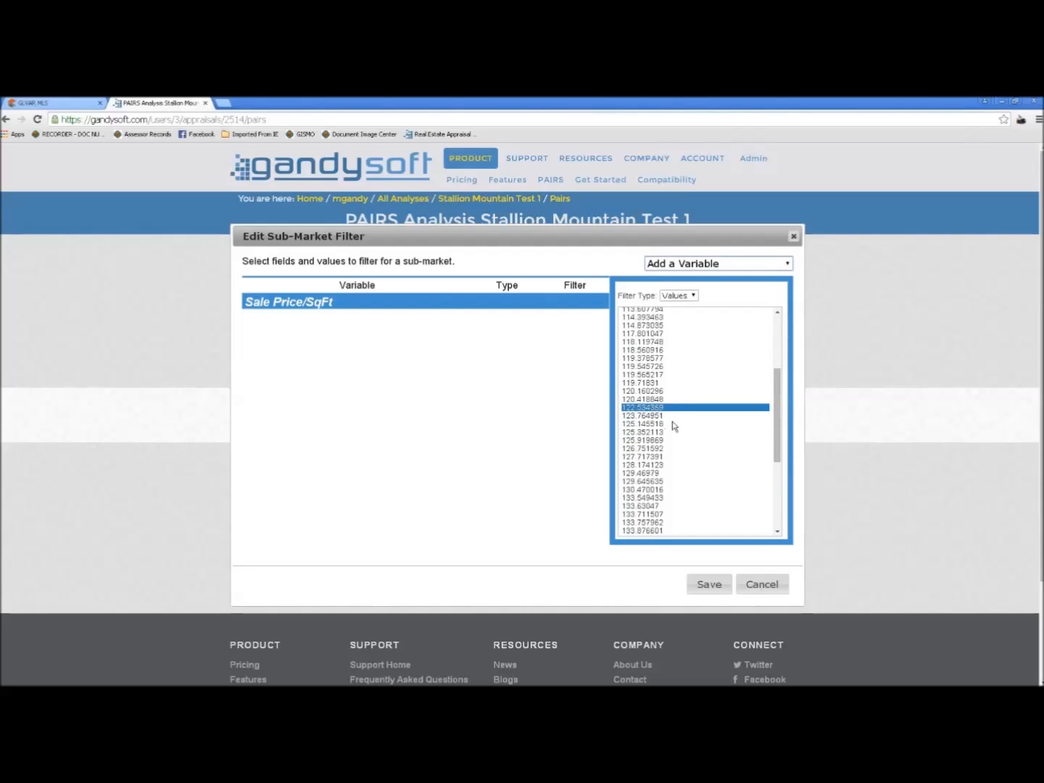
pyautogui.click(652, 423)
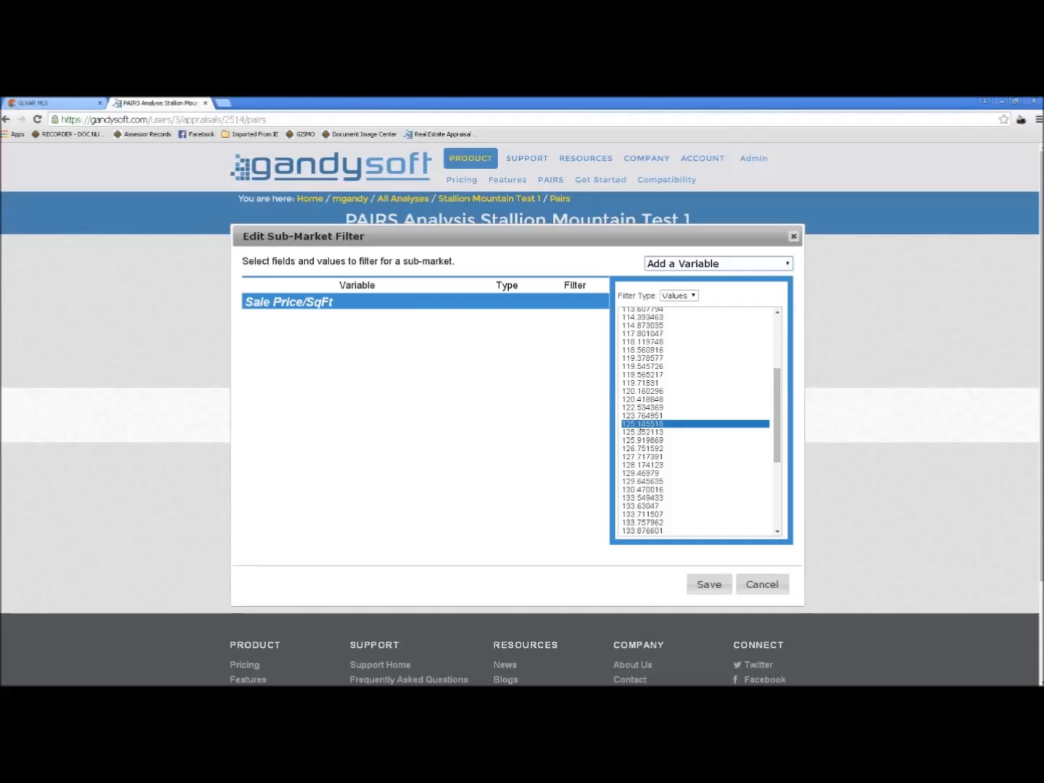
pyautogui.click(693, 298)
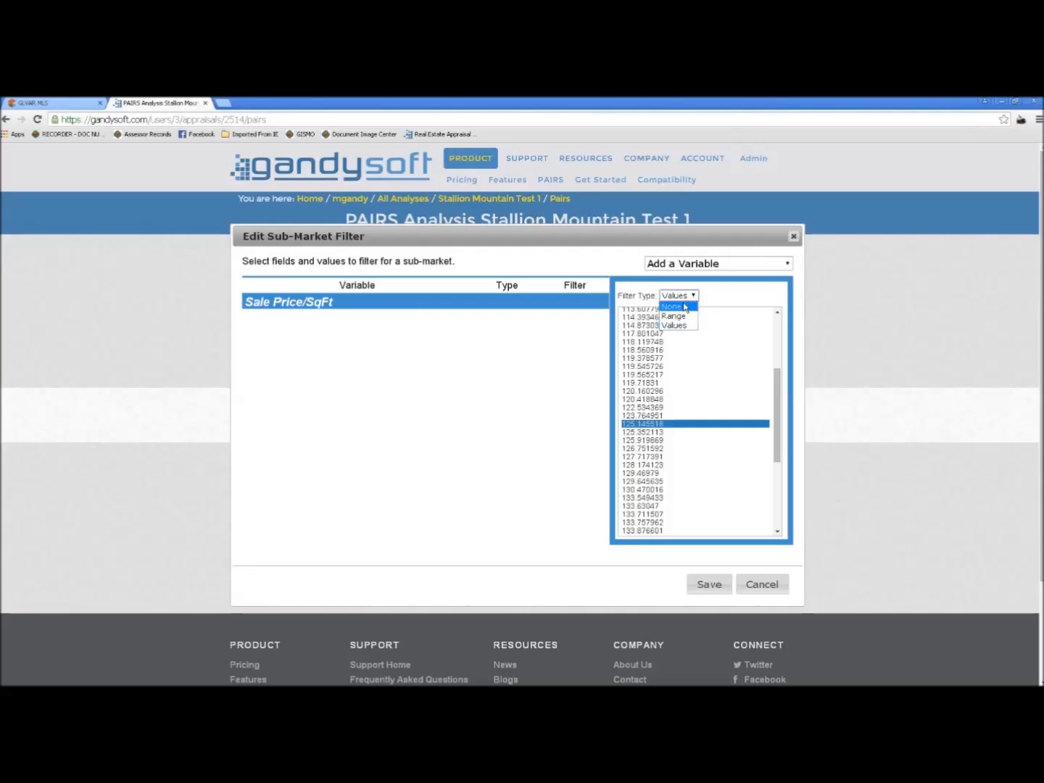
pyautogui.click(683, 308)
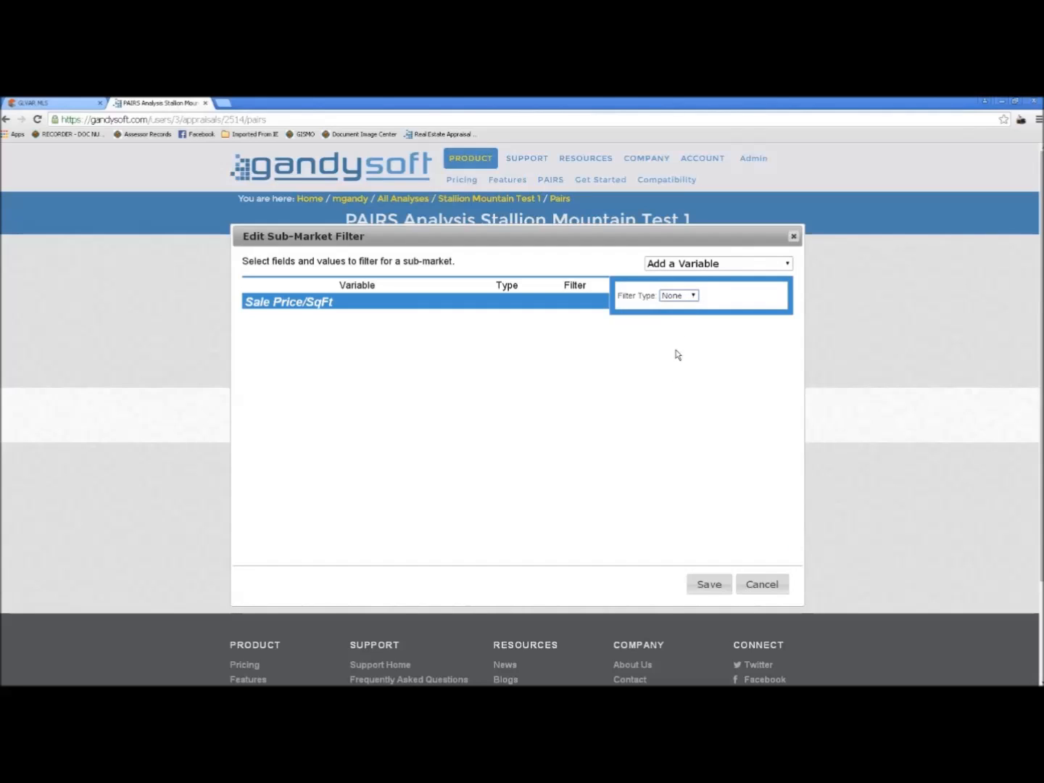
# Save the sub-market filter and show the Bathrooms variable's statistics by value
pyautogui.click(704, 591)
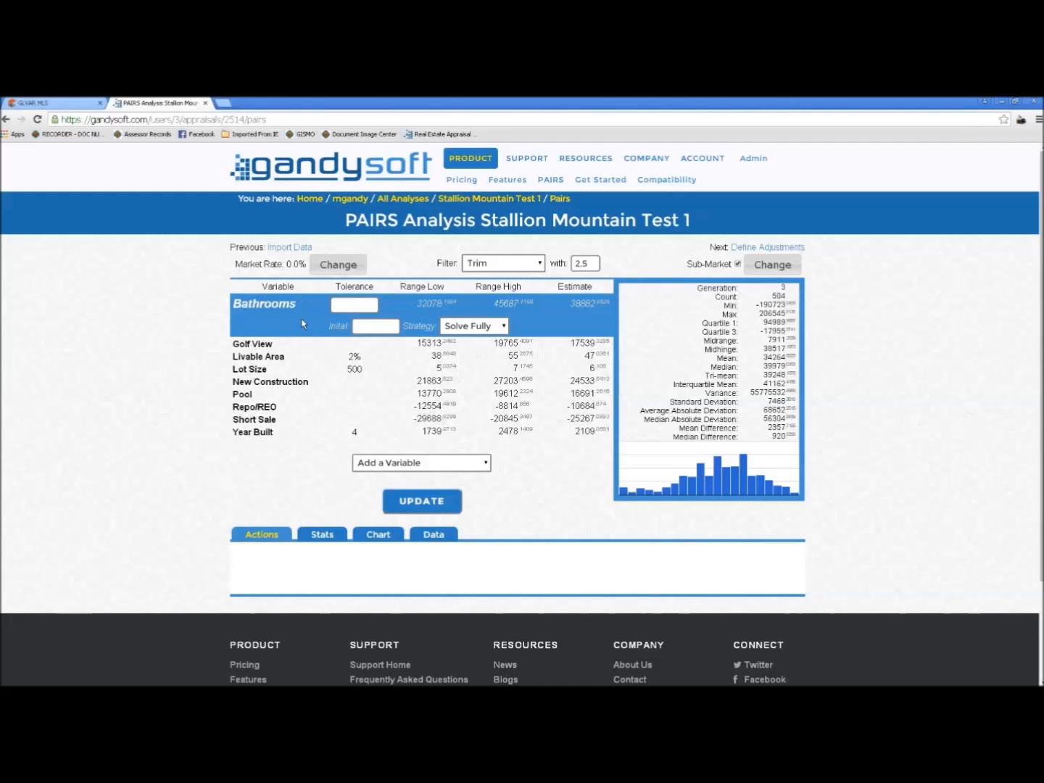
pyautogui.click(323, 536)
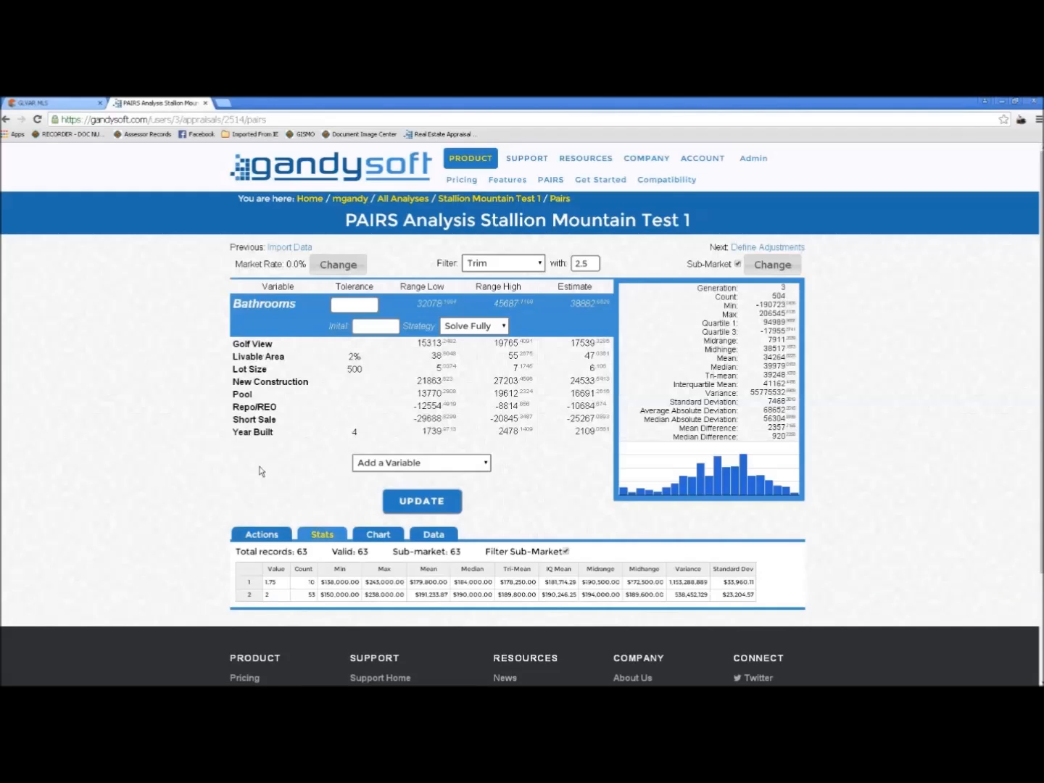
pyautogui.scroll(-3, 248, 466)
pyautogui.scroll(-1, 248, 467)
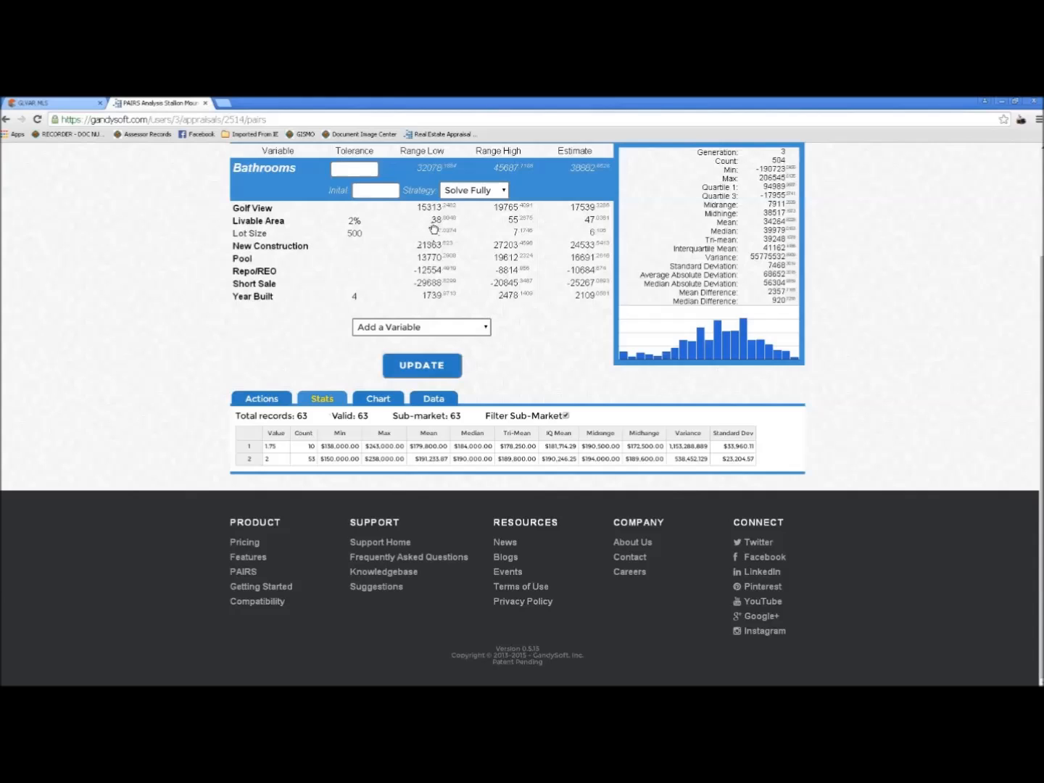
pyautogui.scroll(1, 380, 197)
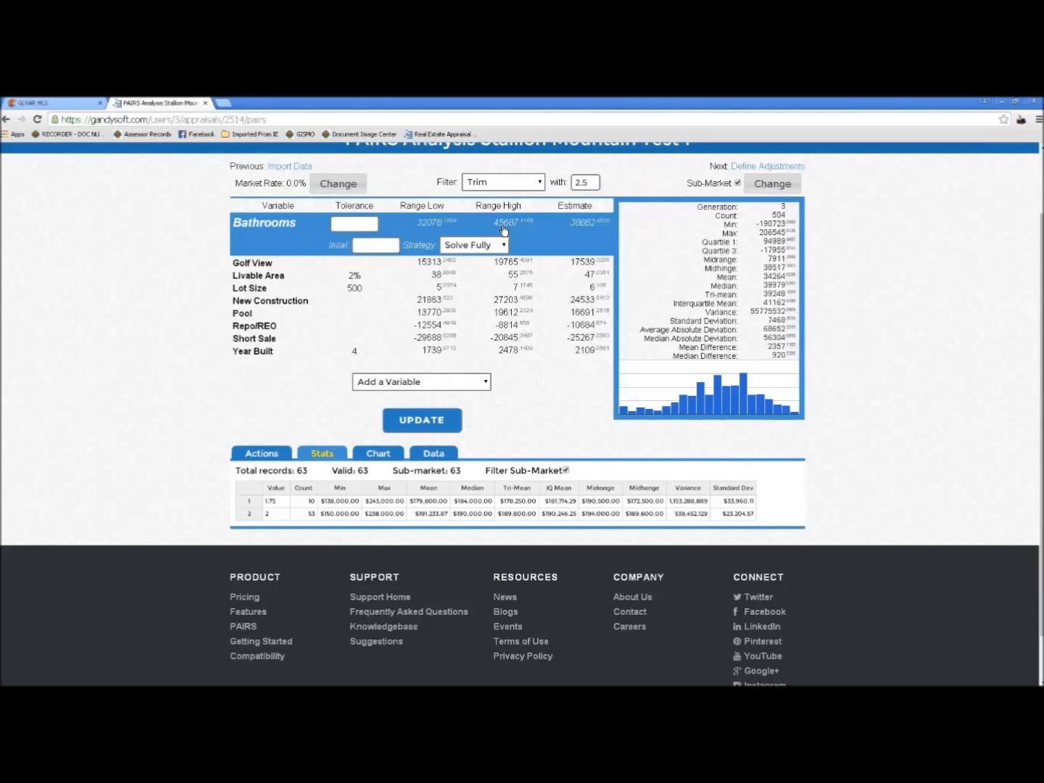
# Set the Bathrooms variable's strategy to None and update the PAIRS analysis
pyautogui.click(505, 246)
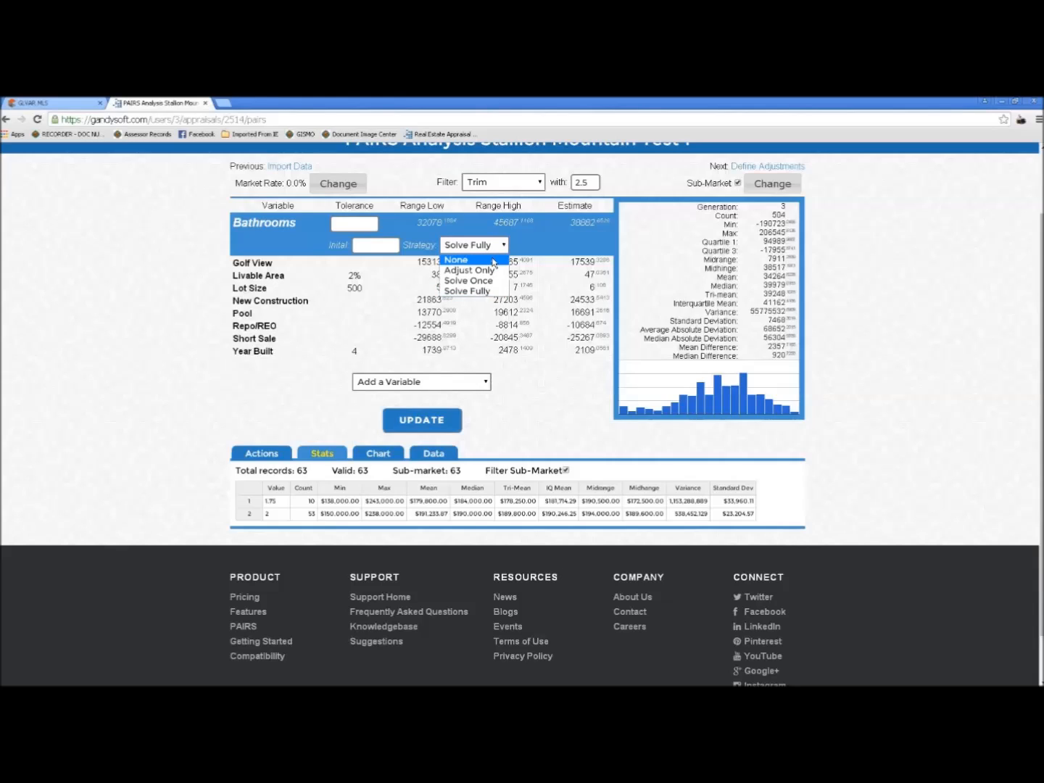
pyautogui.click(494, 260)
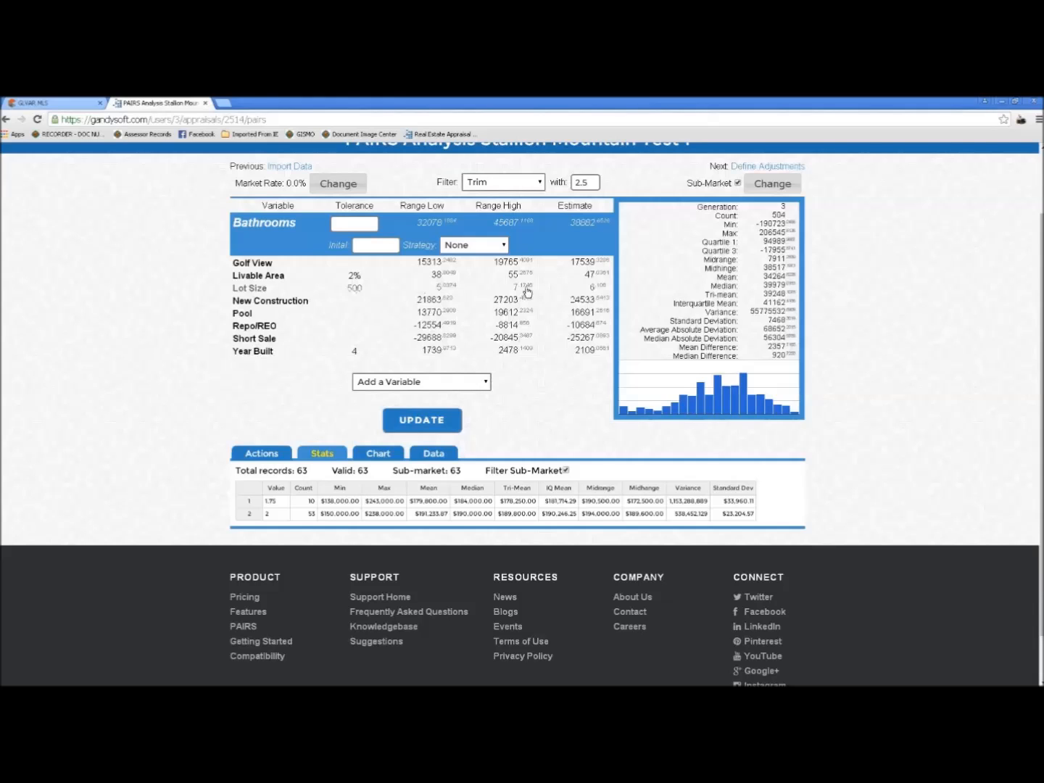
pyautogui.click(428, 421)
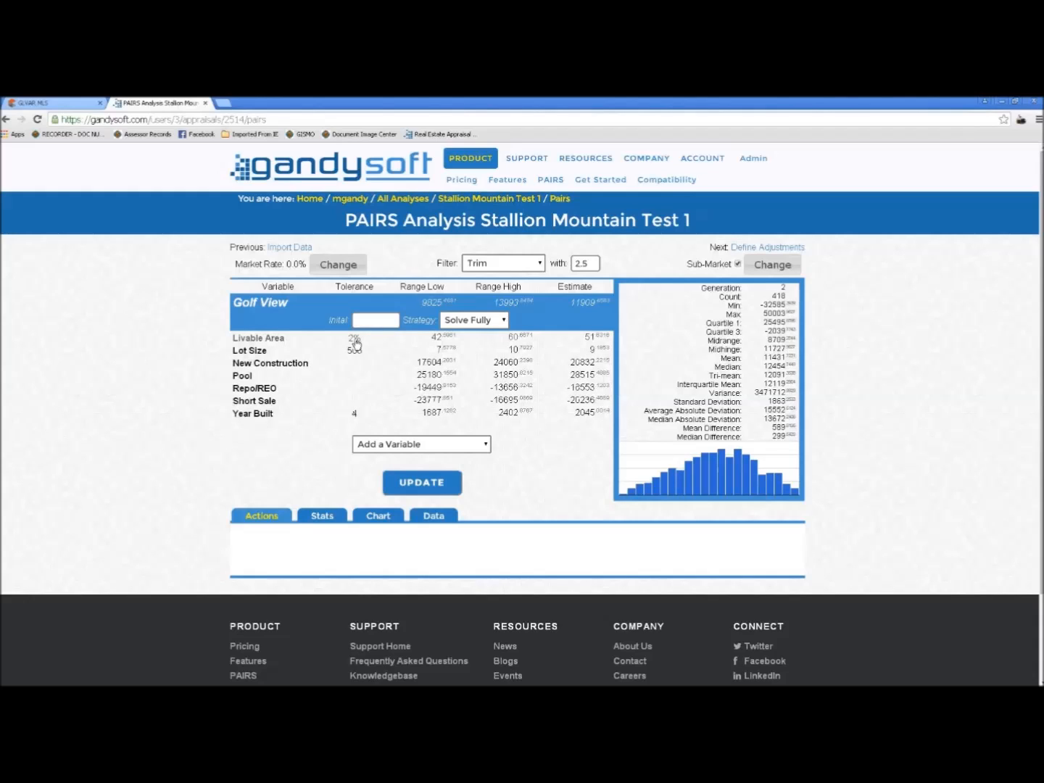
# Show the statistics by value for the New Construction variable
pyautogui.click(298, 364)
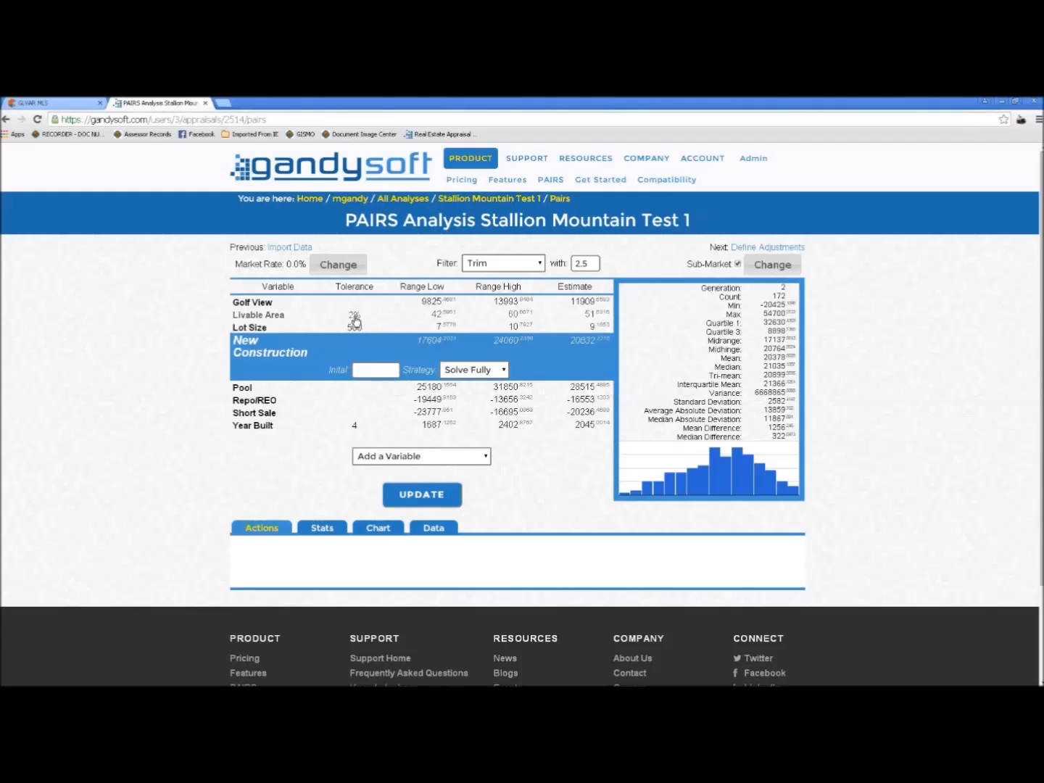
pyautogui.click(322, 531)
pyautogui.scroll(-3, 324, 534)
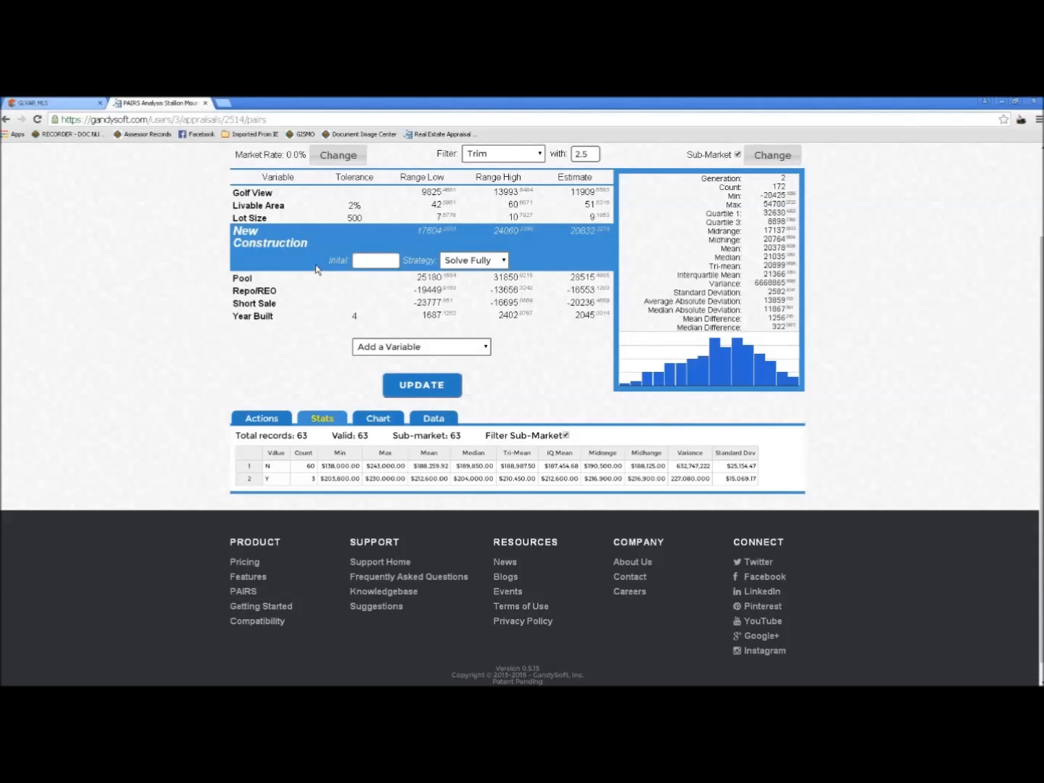
# Show the Year Built variable's statistics and examine the sale counts and prices for each year
pyautogui.click(258, 319)
pyautogui.click(317, 413)
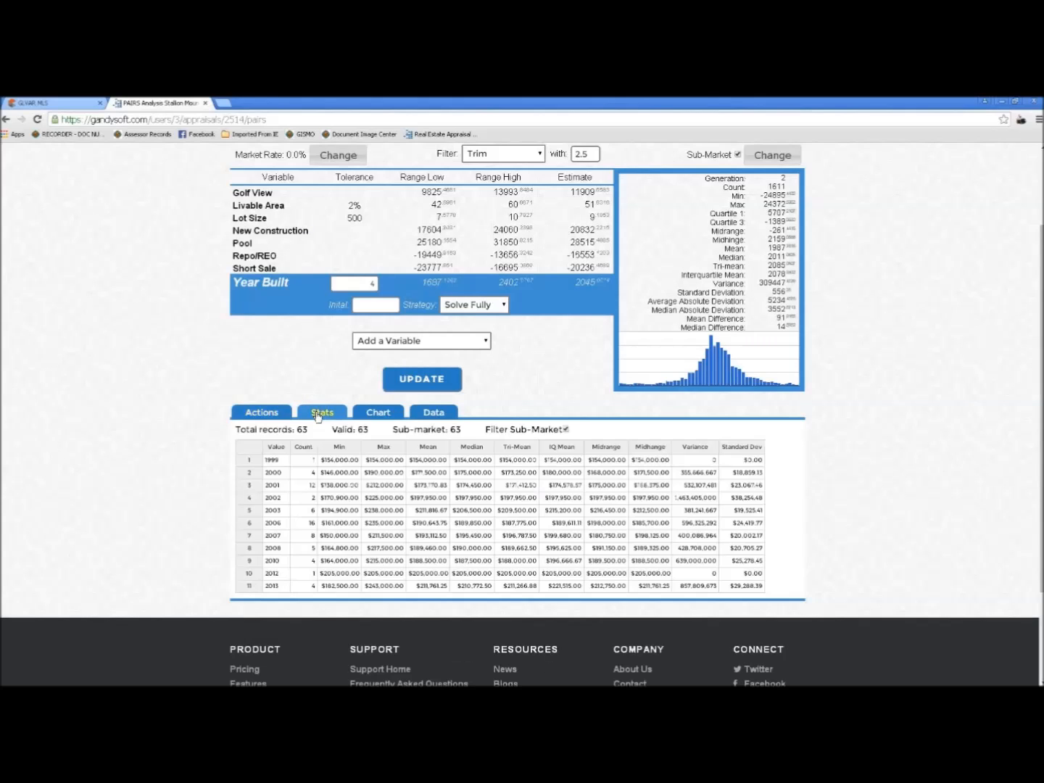
pyautogui.scroll(-3, 317, 414)
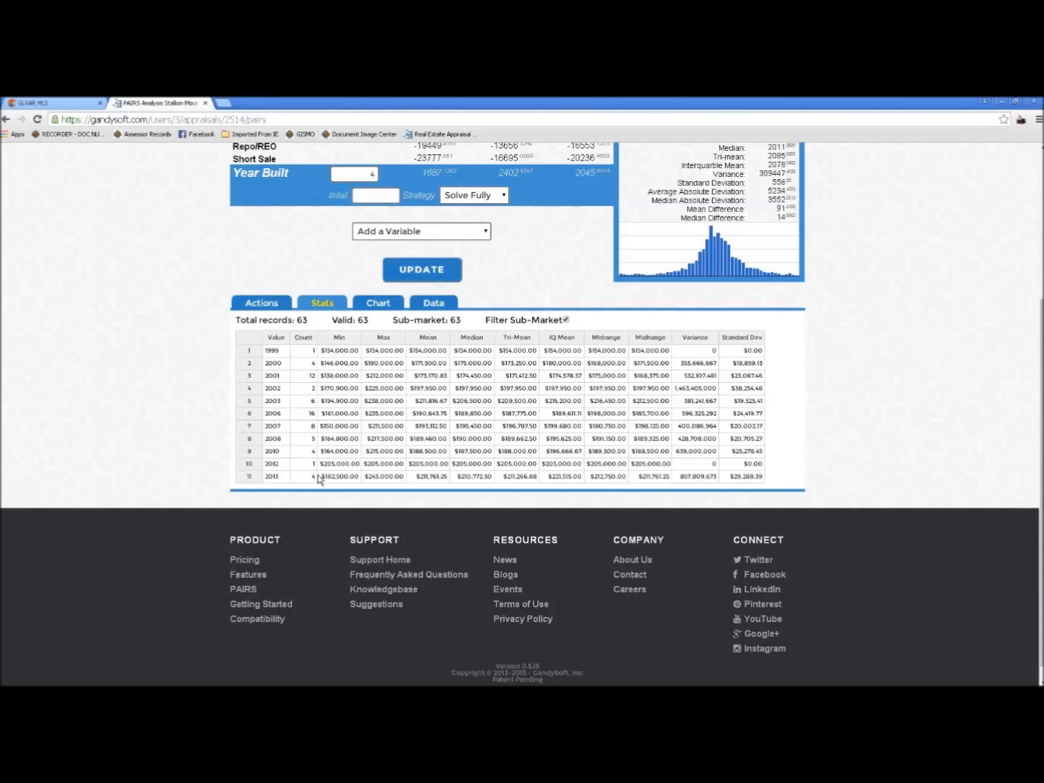
pyautogui.scroll(1, 323, 483)
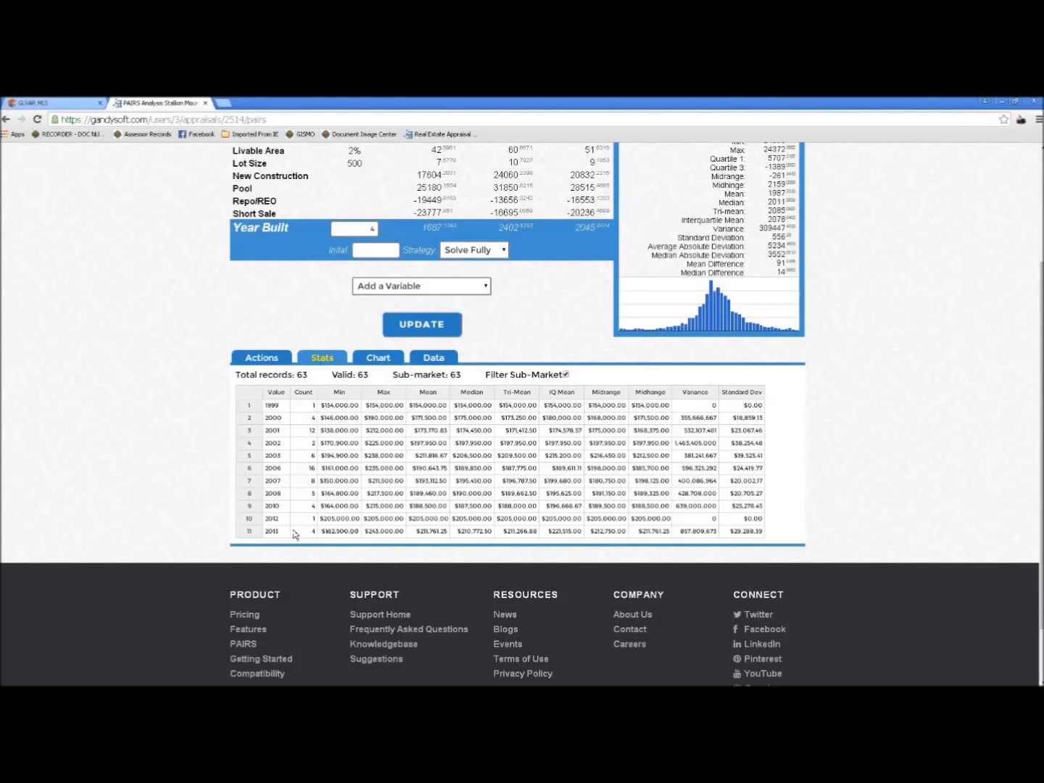
pyautogui.scroll(1, 294, 534)
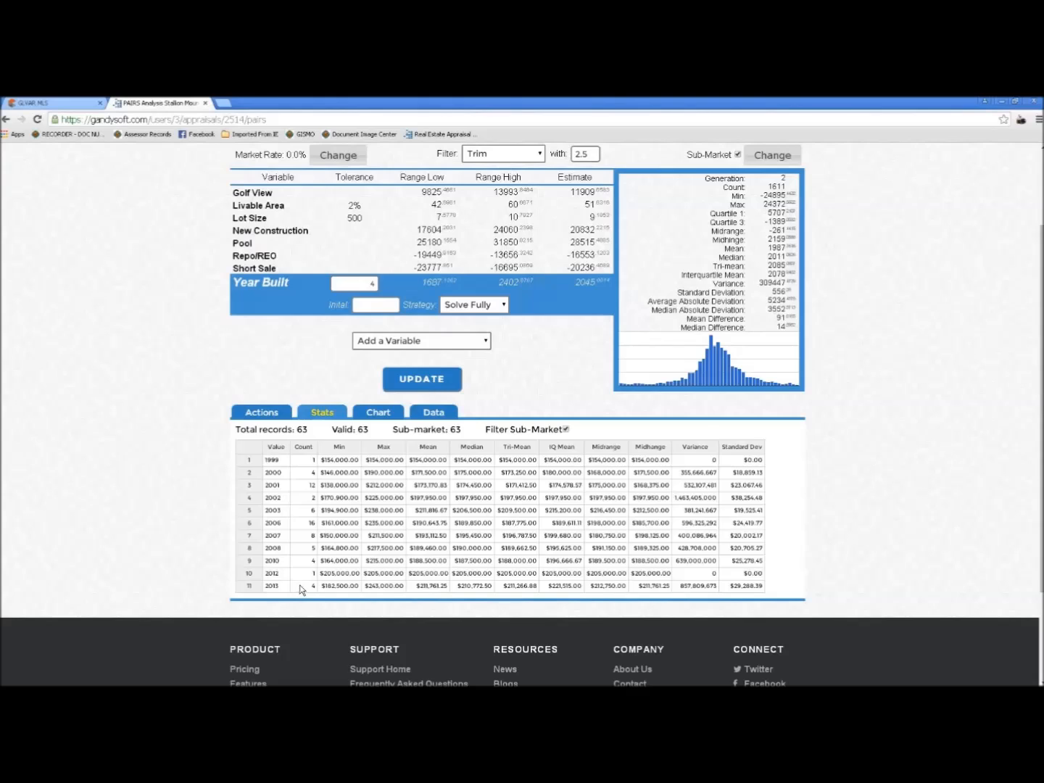
pyautogui.scroll(1, 310, 529)
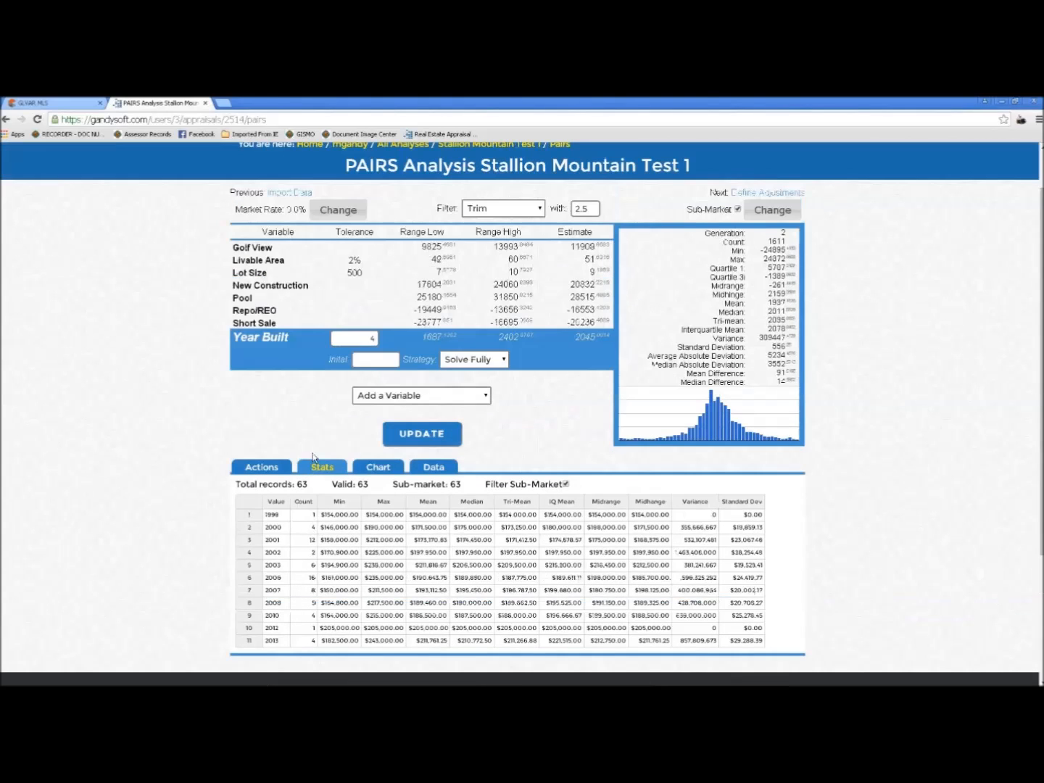
# Add New Construction to the sub-market filter, limit it to the value No, and save the filter
pyautogui.click(350, 295)
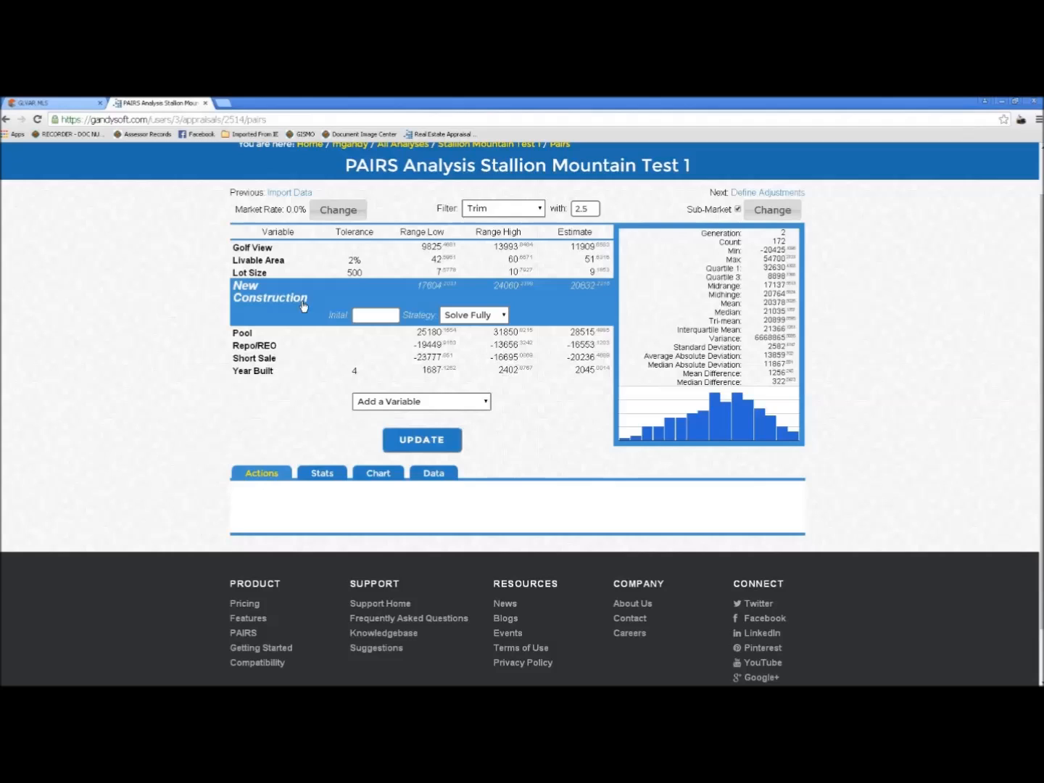
pyautogui.click(505, 316)
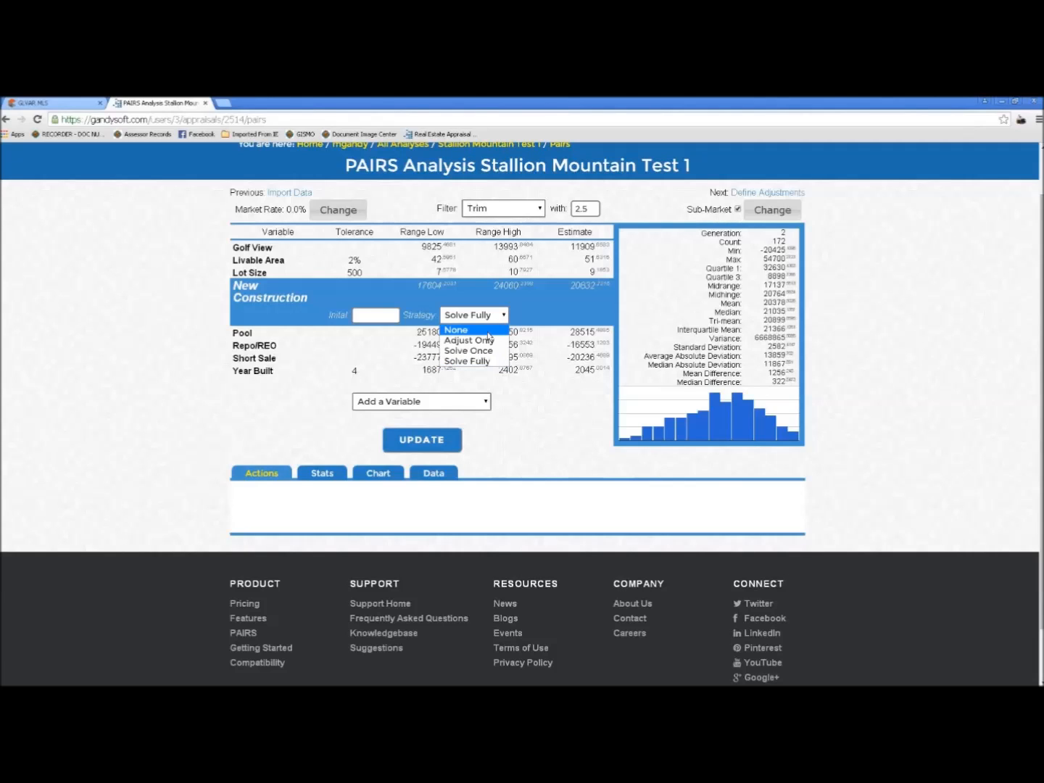
pyautogui.click(770, 213)
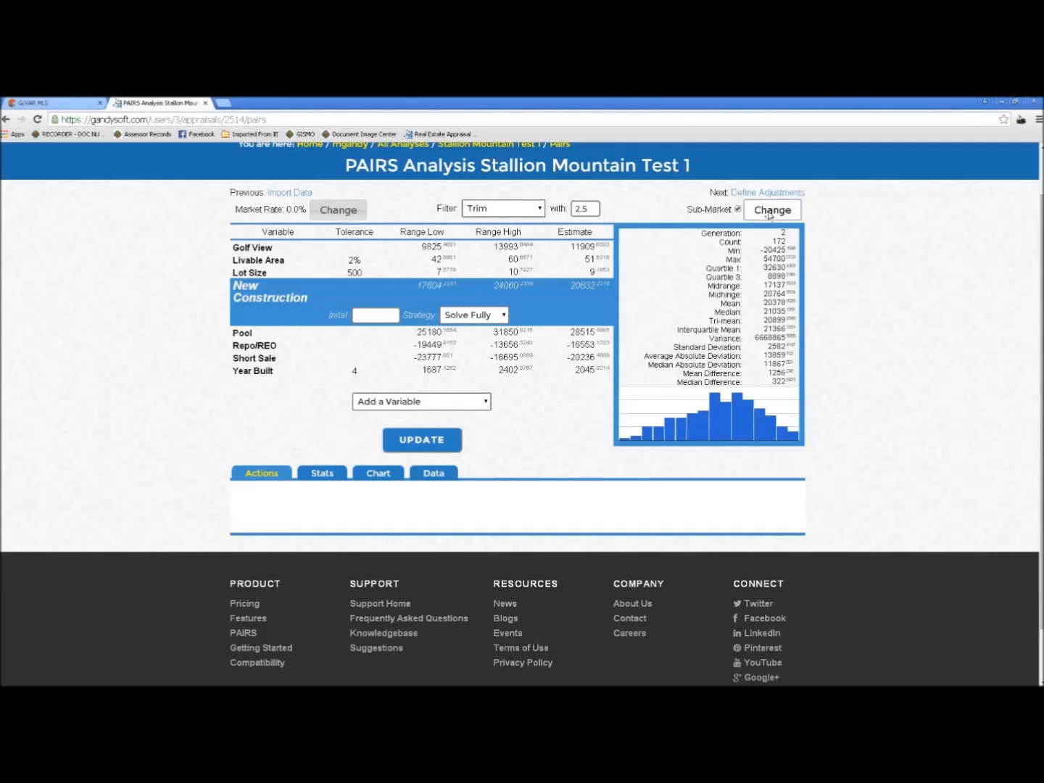
pyautogui.click(787, 265)
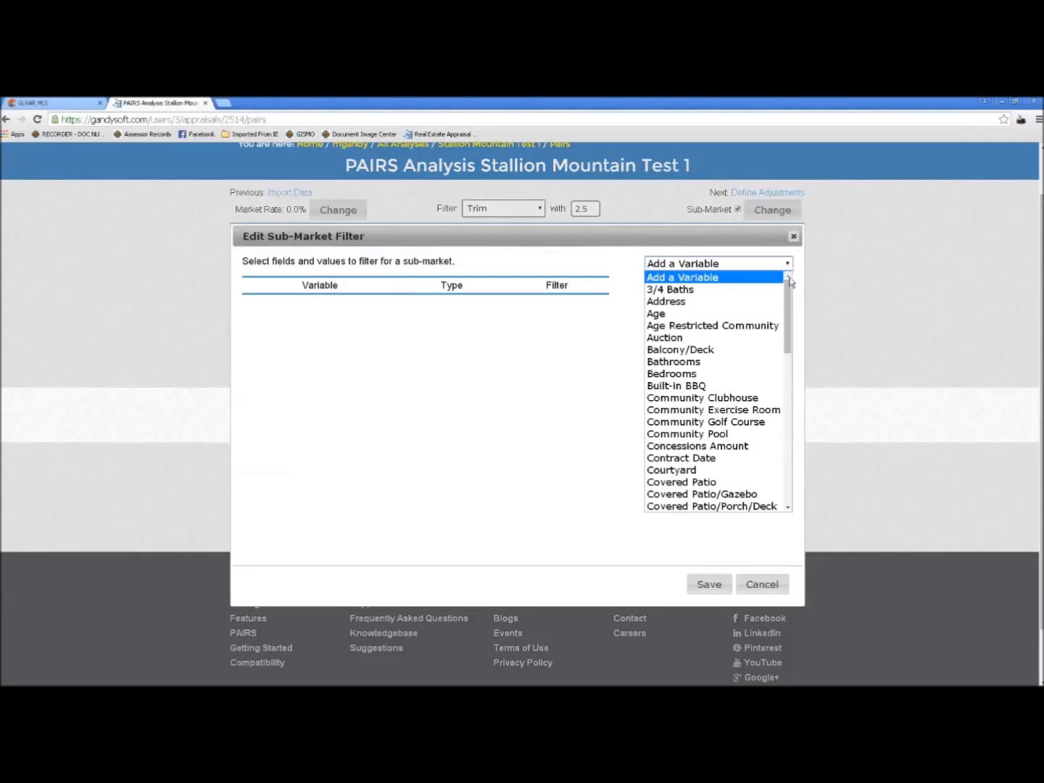
pyautogui.scroll(-10, 790, 274)
pyautogui.moveTo(793, 367); pyautogui.dragTo(793, 426)
pyautogui.click(731, 361)
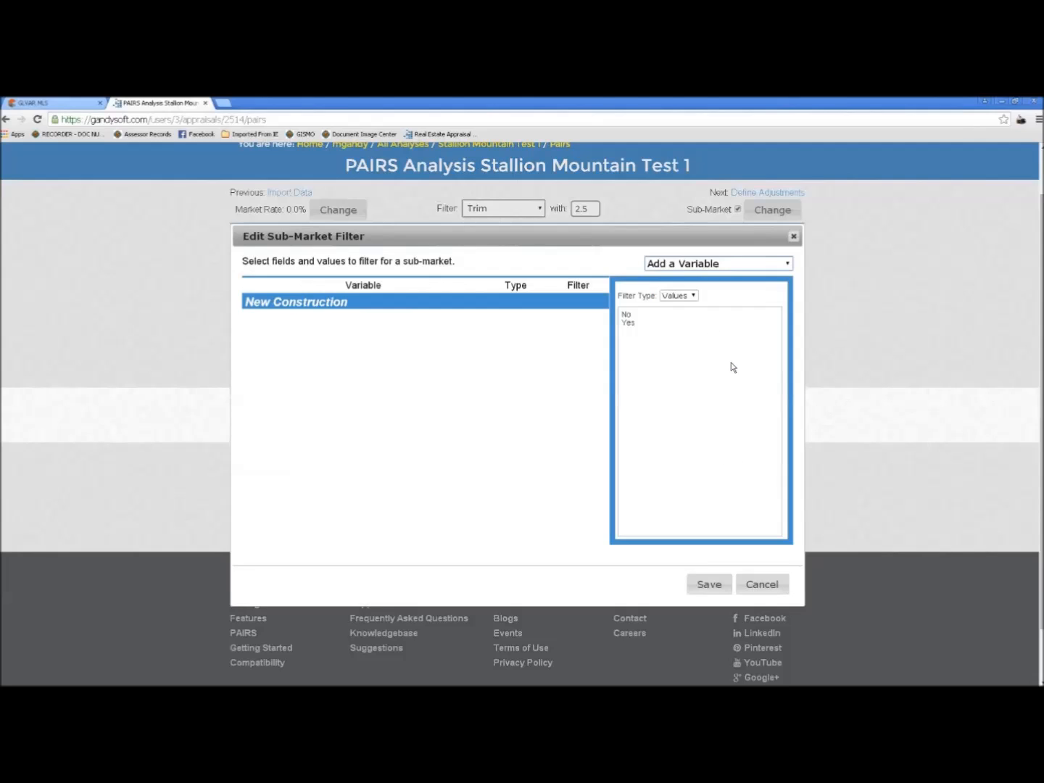
pyautogui.click(626, 313)
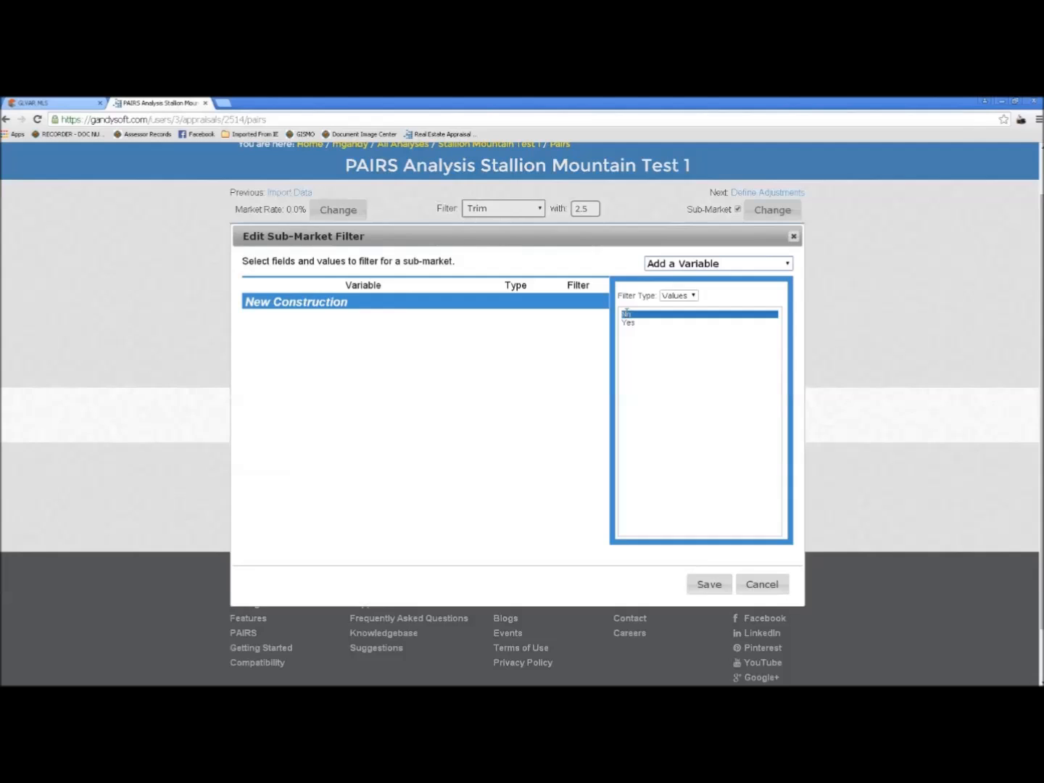
pyautogui.click(713, 589)
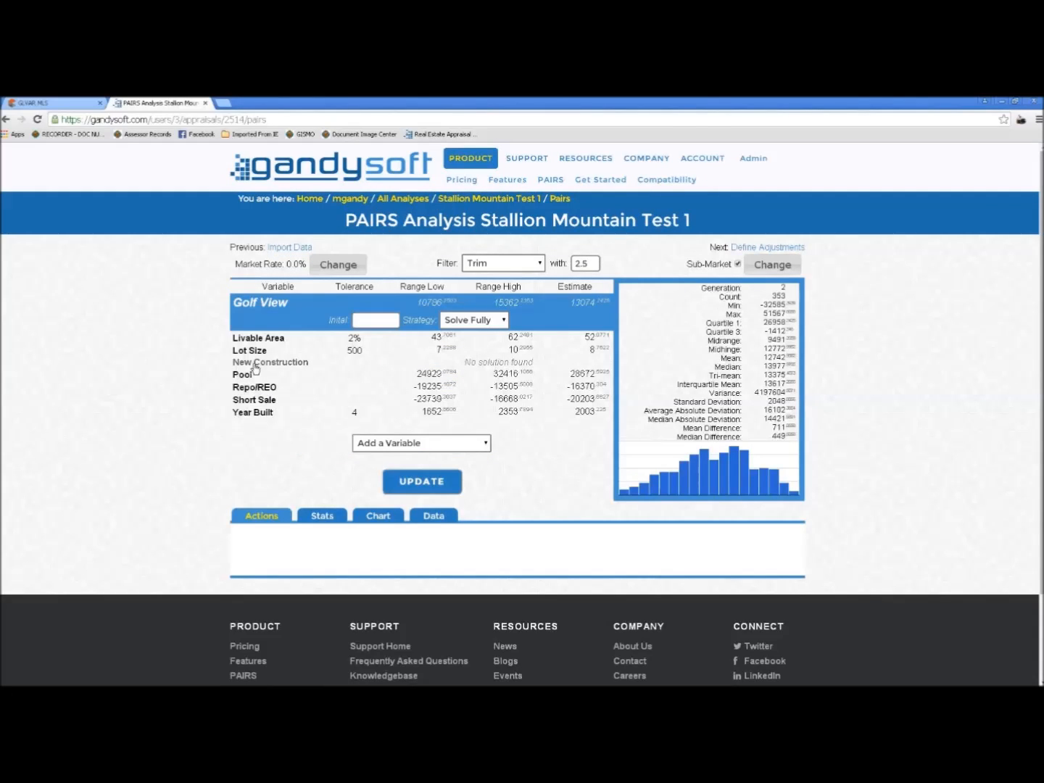
# Check the New Construction statistics, set that variable's strategy to None and update the analysis
pyautogui.click(498, 367)
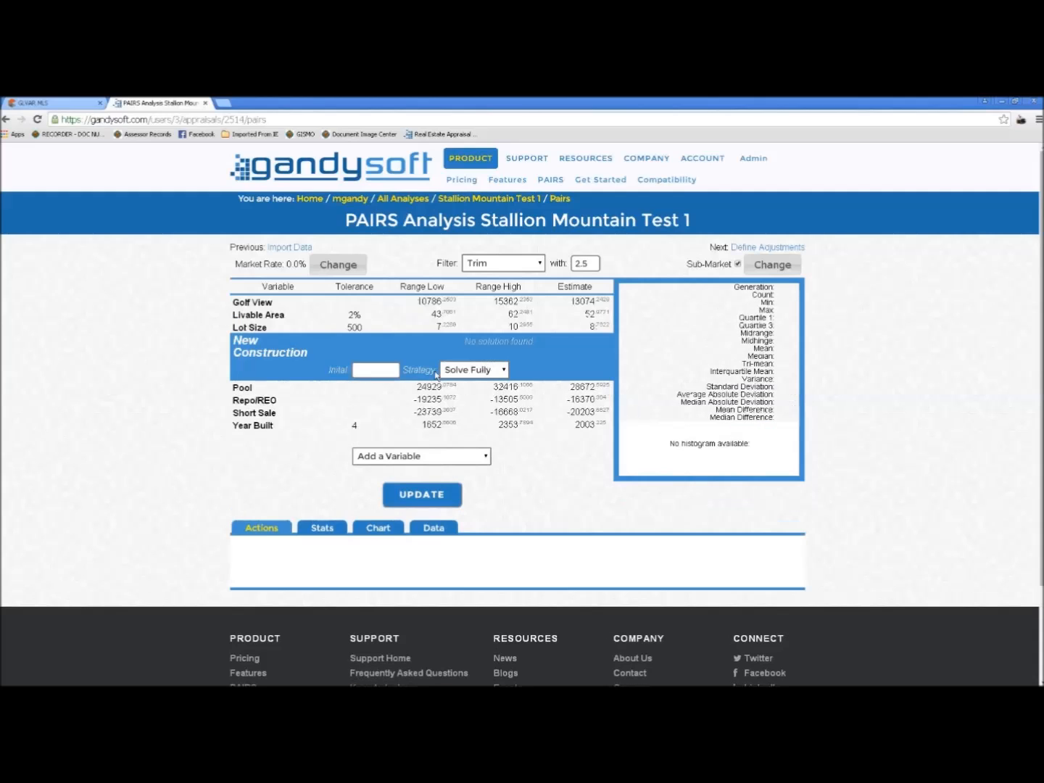
pyautogui.click(319, 530)
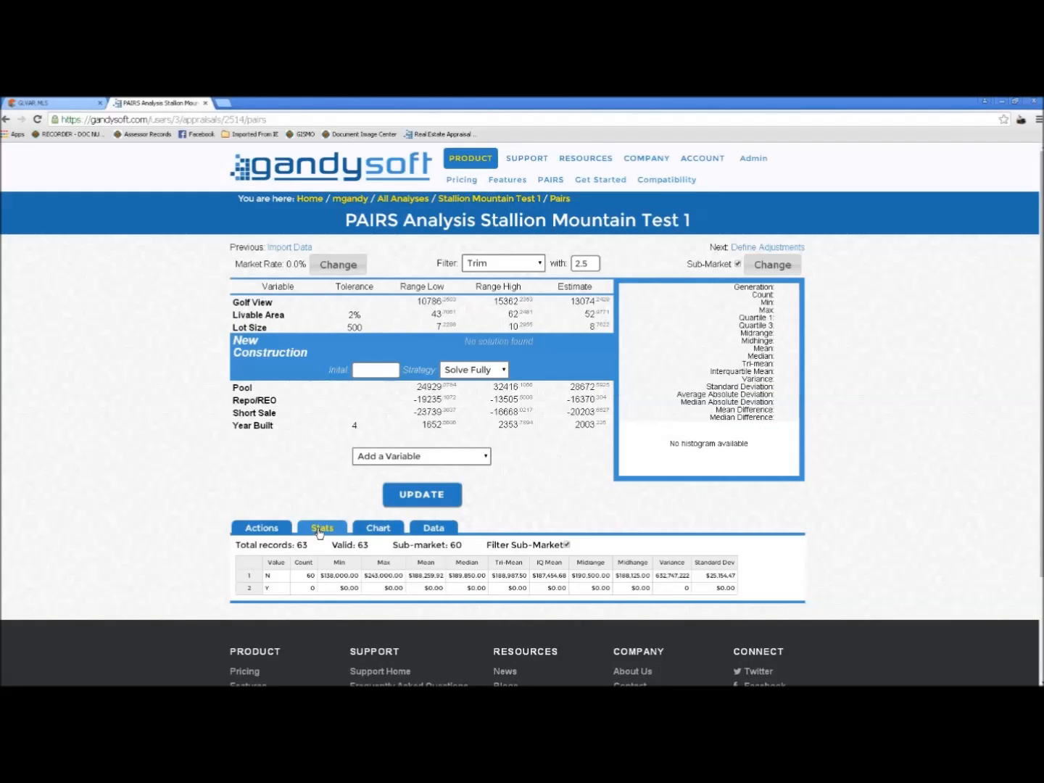
pyautogui.scroll(-2, 317, 532)
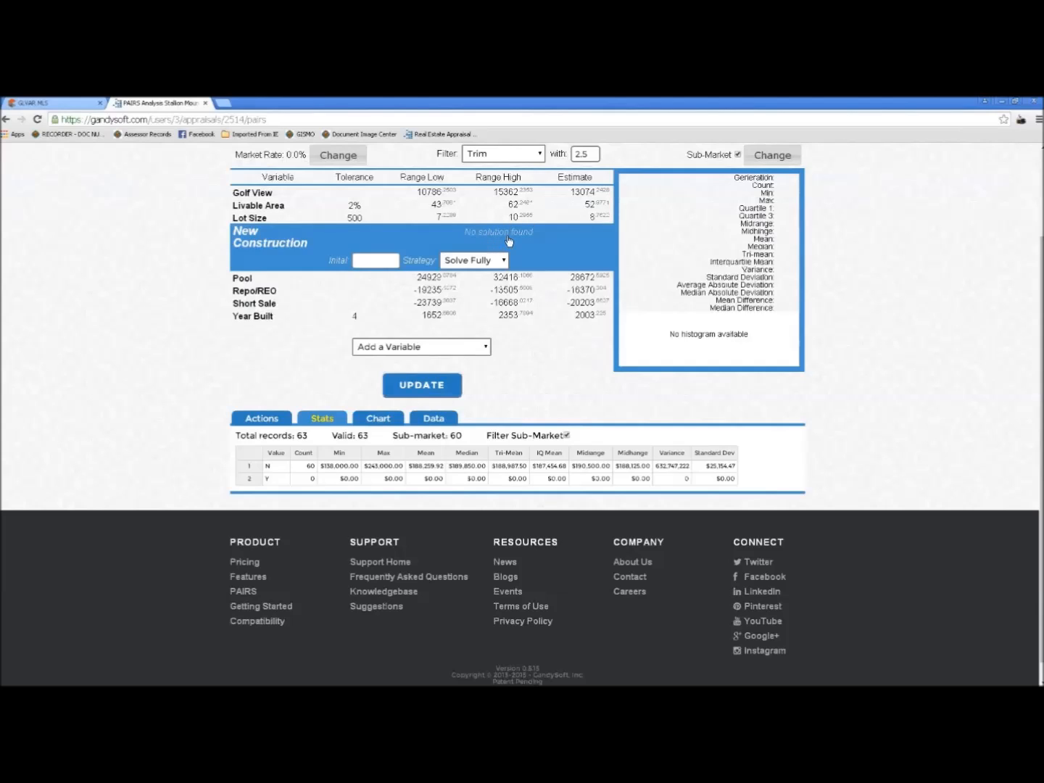
pyautogui.click(504, 261)
pyautogui.click(468, 273)
pyautogui.click(425, 396)
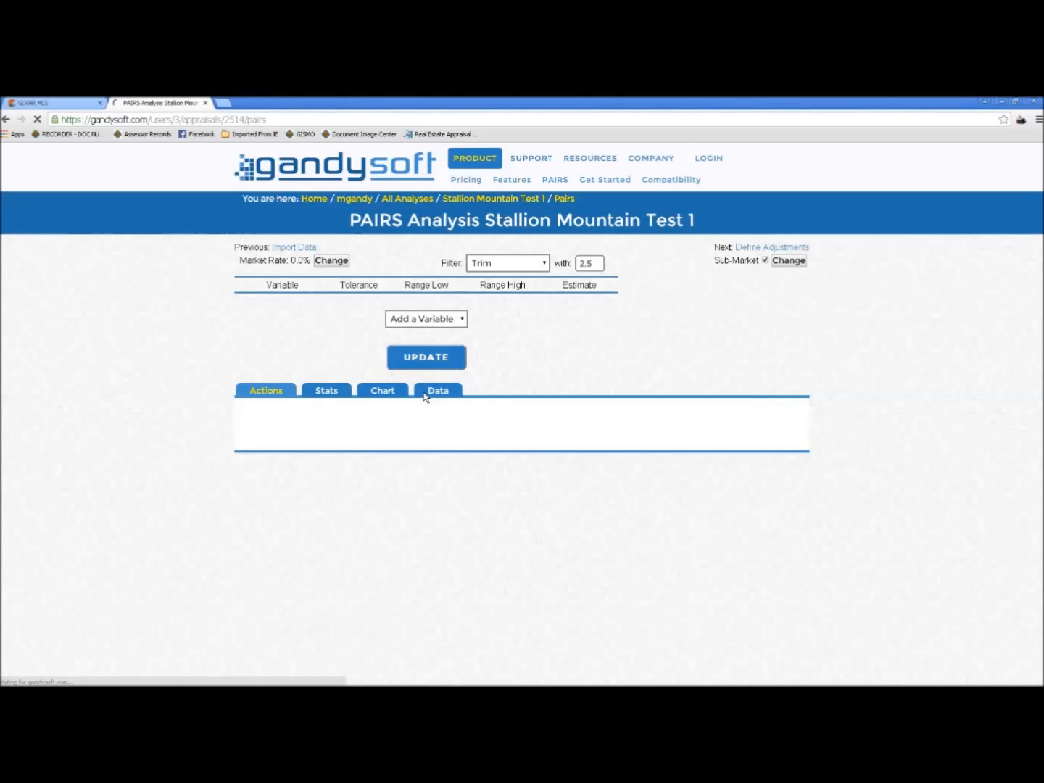
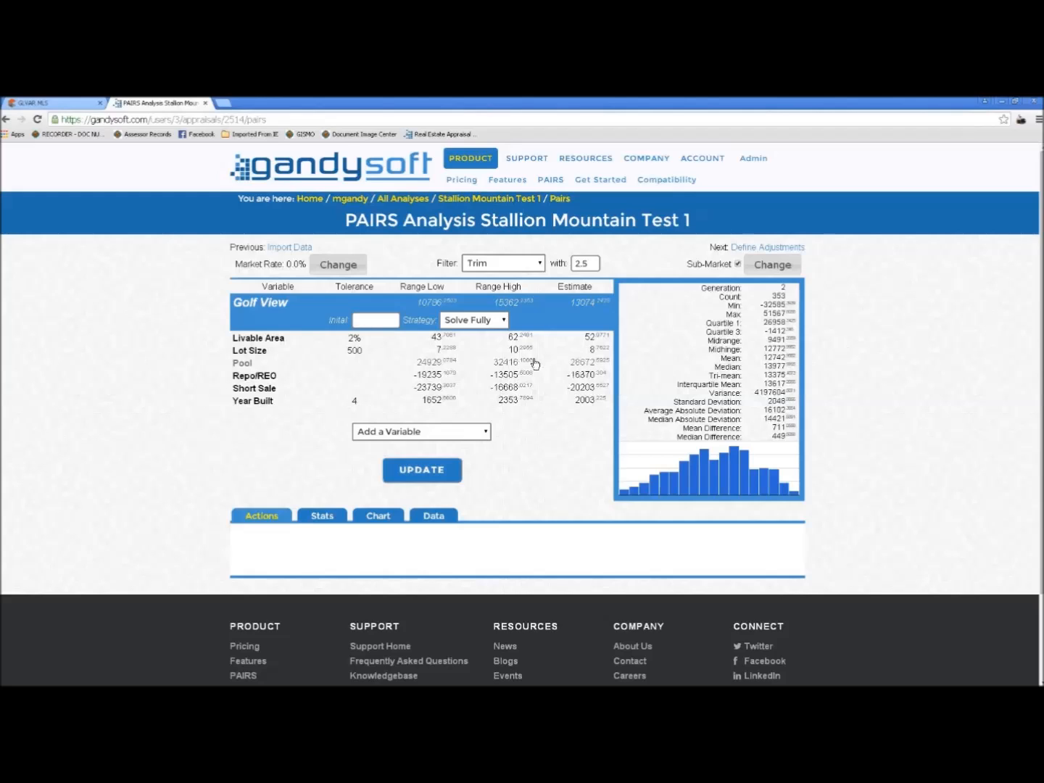
# Show the Lot Size variable's statistics and examine the sale counts for each lot size
pyautogui.click(354, 357)
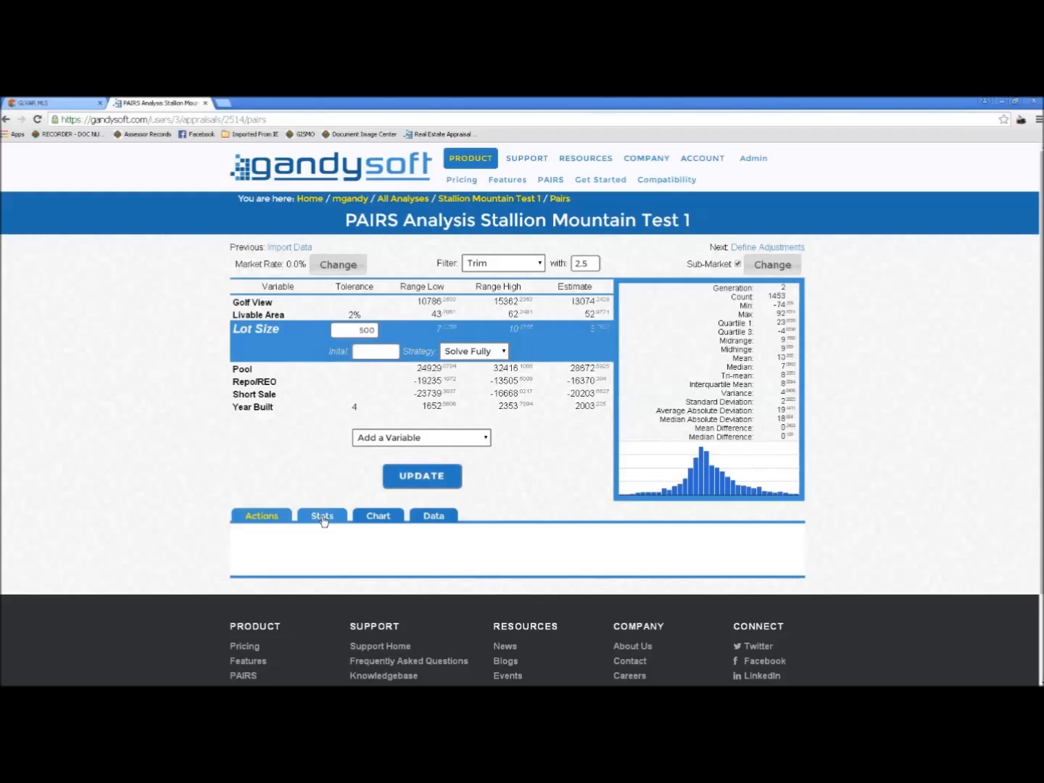
pyautogui.click(322, 517)
pyautogui.scroll(-2, 320, 463)
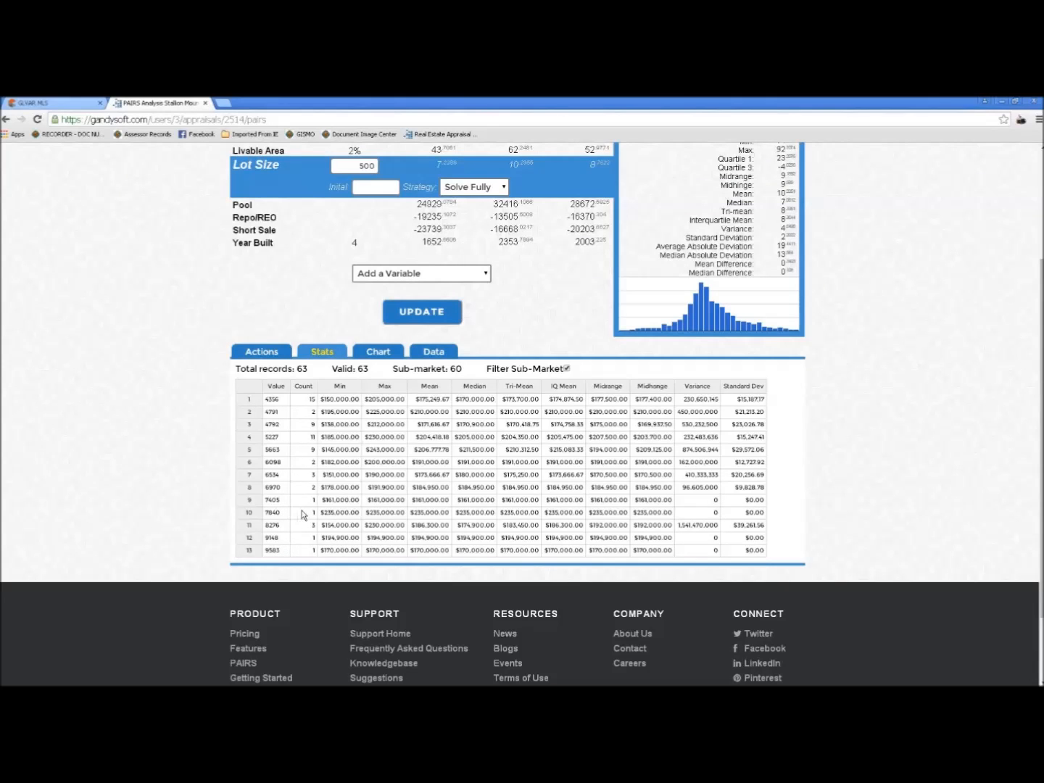
pyautogui.scroll(2, 304, 517)
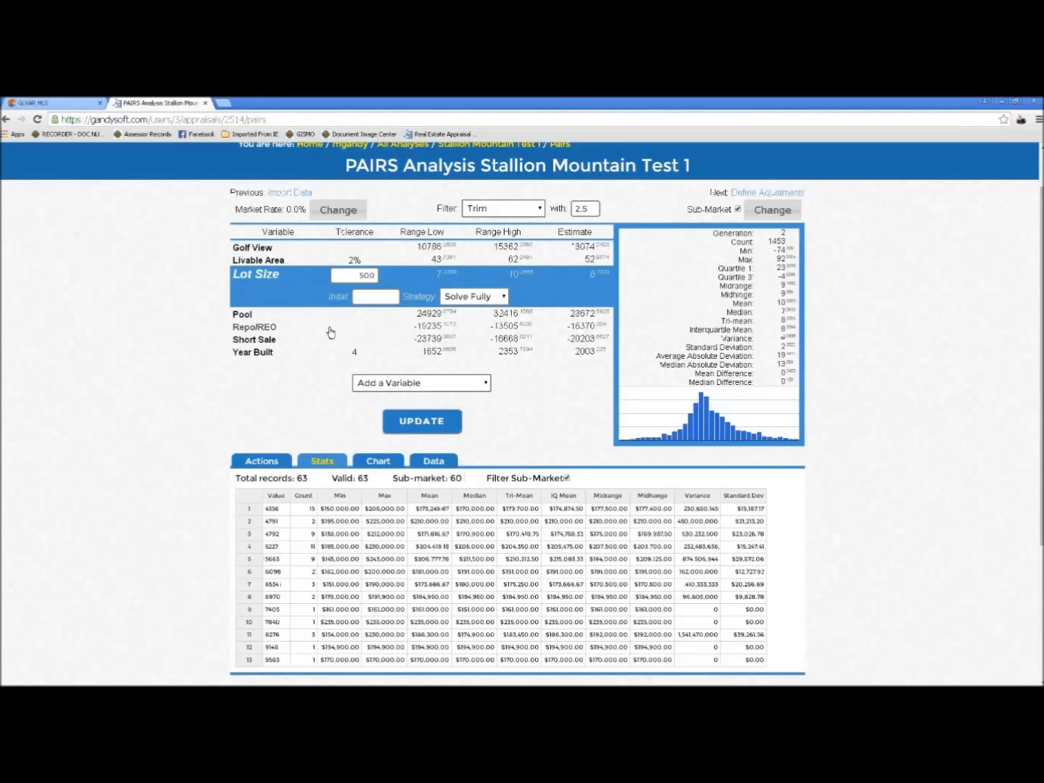
# Try a Lot Size tolerance of 1000 and update the analysis
pyautogui.moveTo(347, 274); pyautogui.dragTo(408, 277)
pyautogui.write('1000')
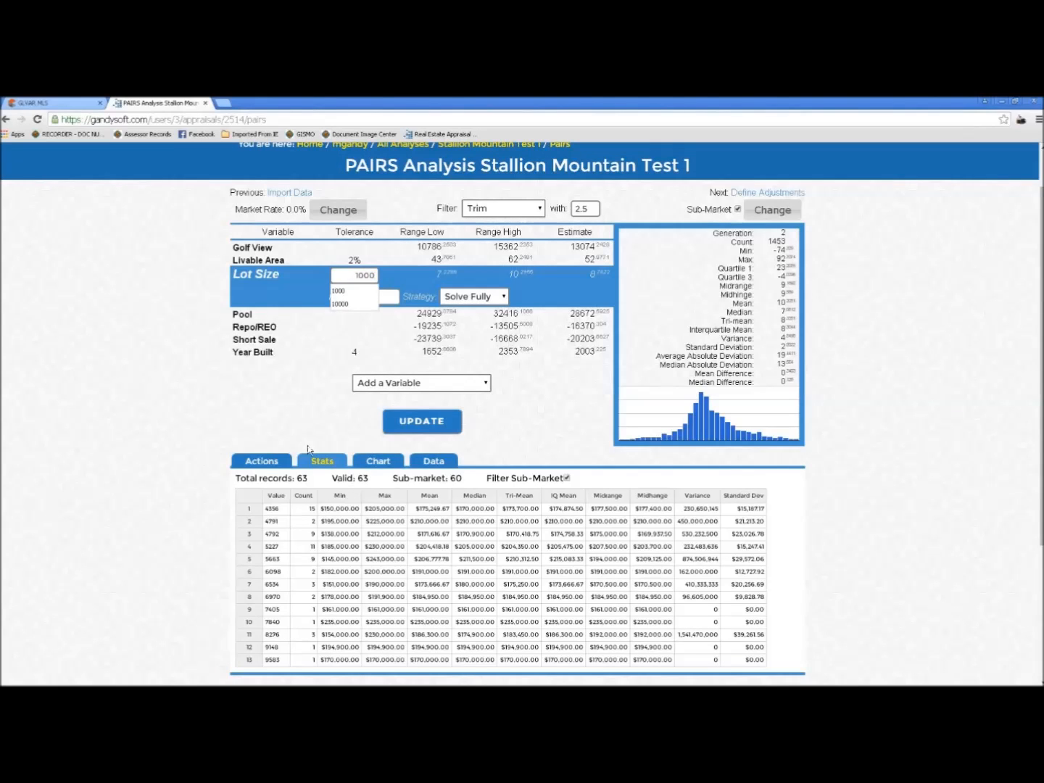
pyautogui.scroll(-2, 287, 406)
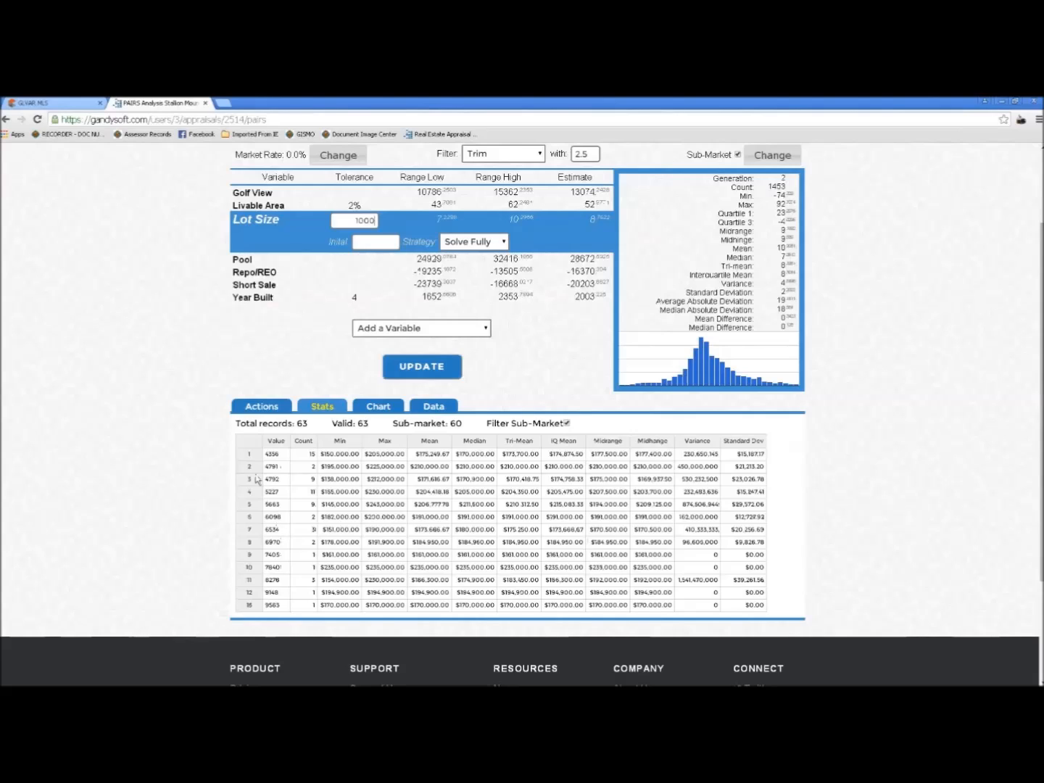
pyautogui.click(355, 221)
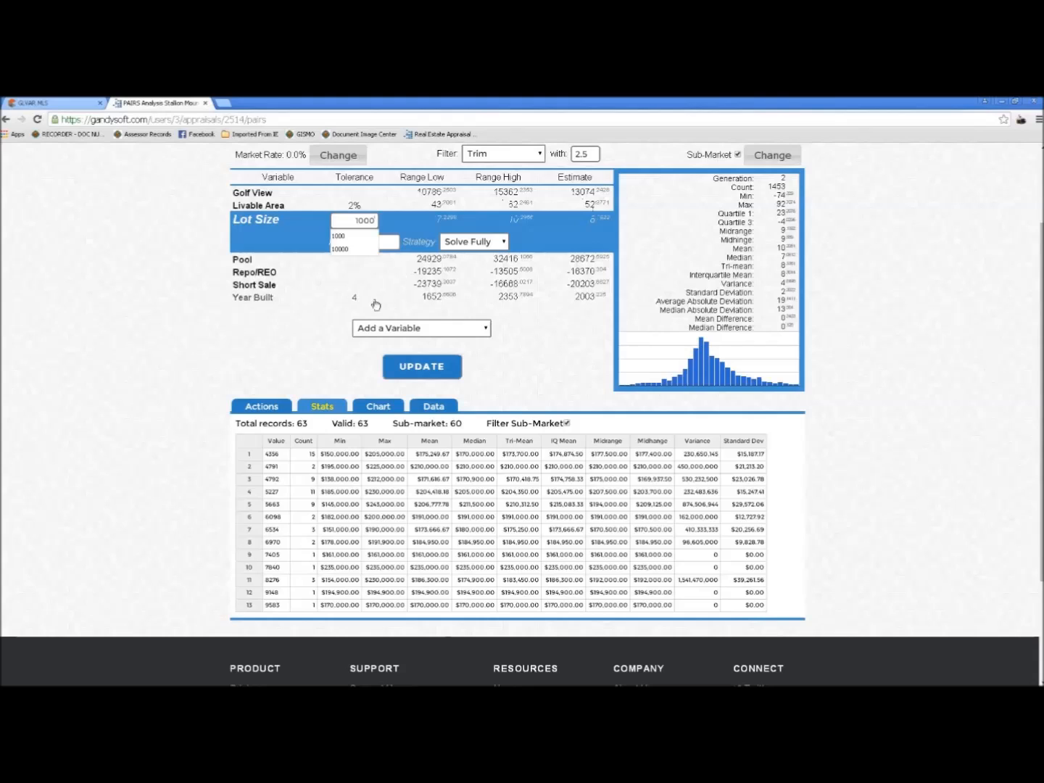
pyautogui.click(419, 368)
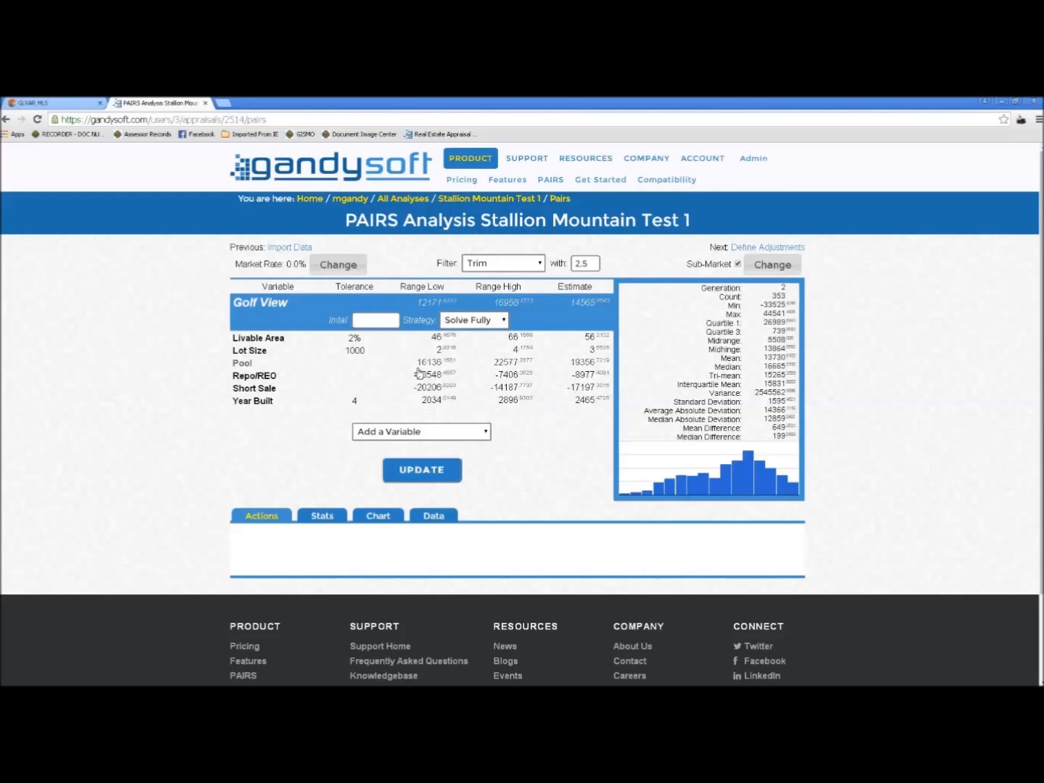
# Set the Lot Size tolerance back to 500 and update the analysis
pyautogui.click(358, 351)
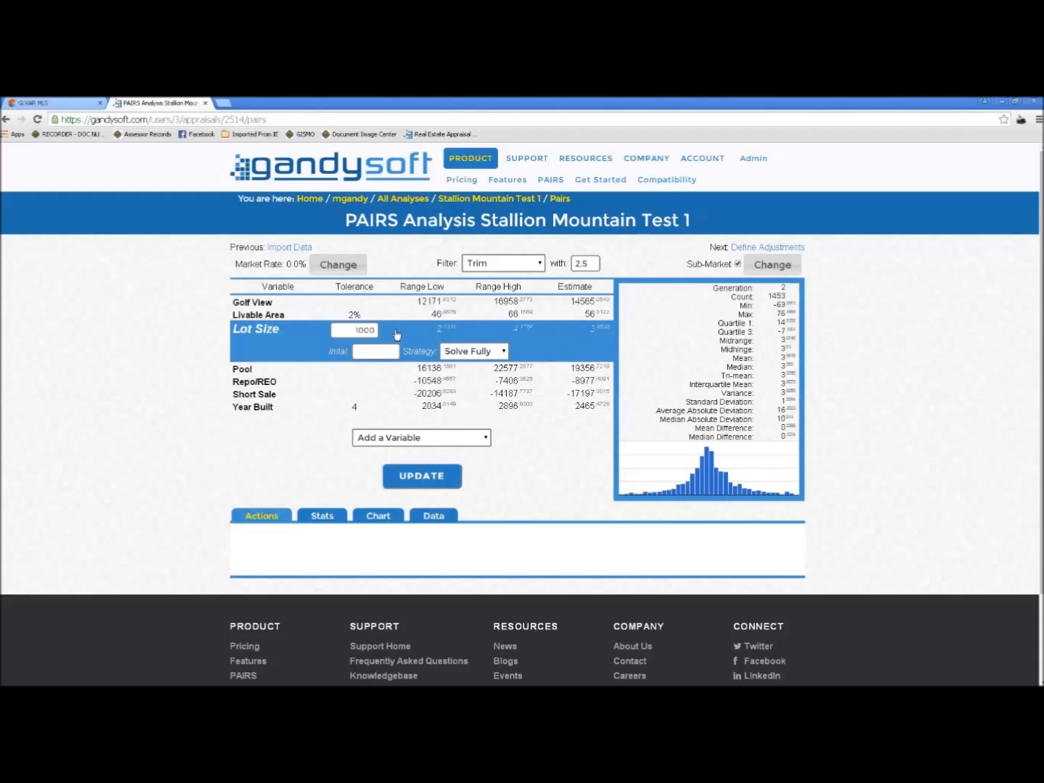
pyautogui.moveTo(376, 331); pyautogui.dragTo(306, 343)
pyautogui.write('500')
pyautogui.click(408, 479)
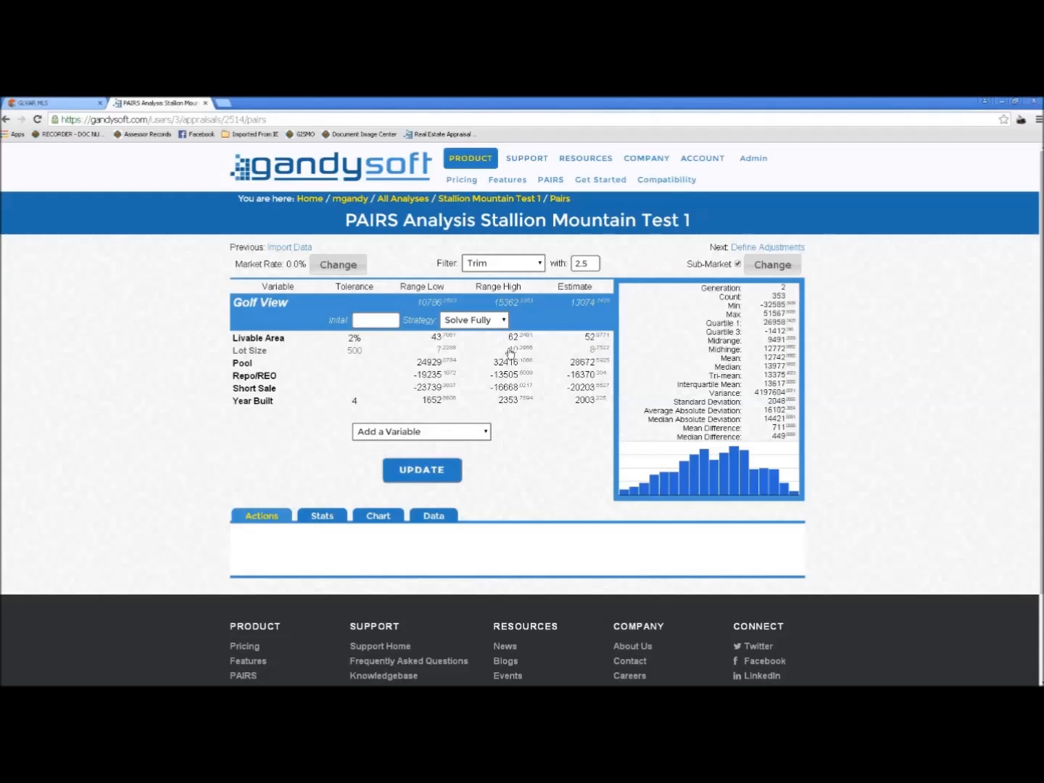
# Set the Lot Size tolerance to 1000 and update the analysis
pyautogui.click(356, 351)
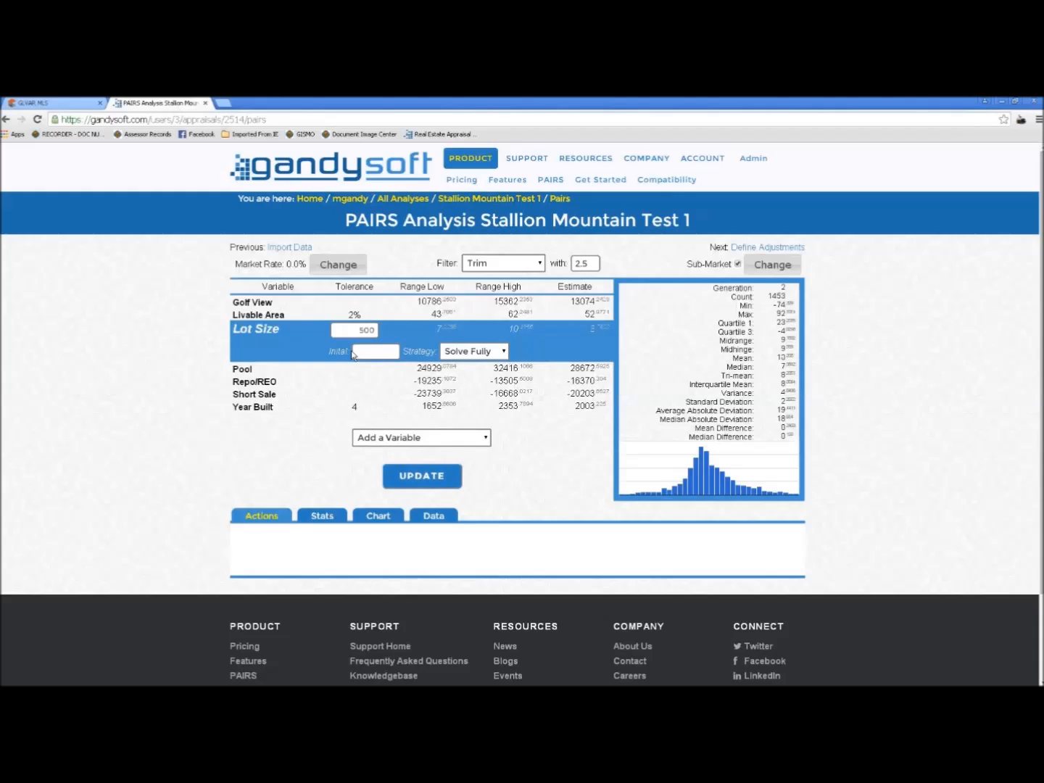
pyautogui.moveTo(374, 330); pyautogui.dragTo(336, 328)
pyautogui.write('1000')
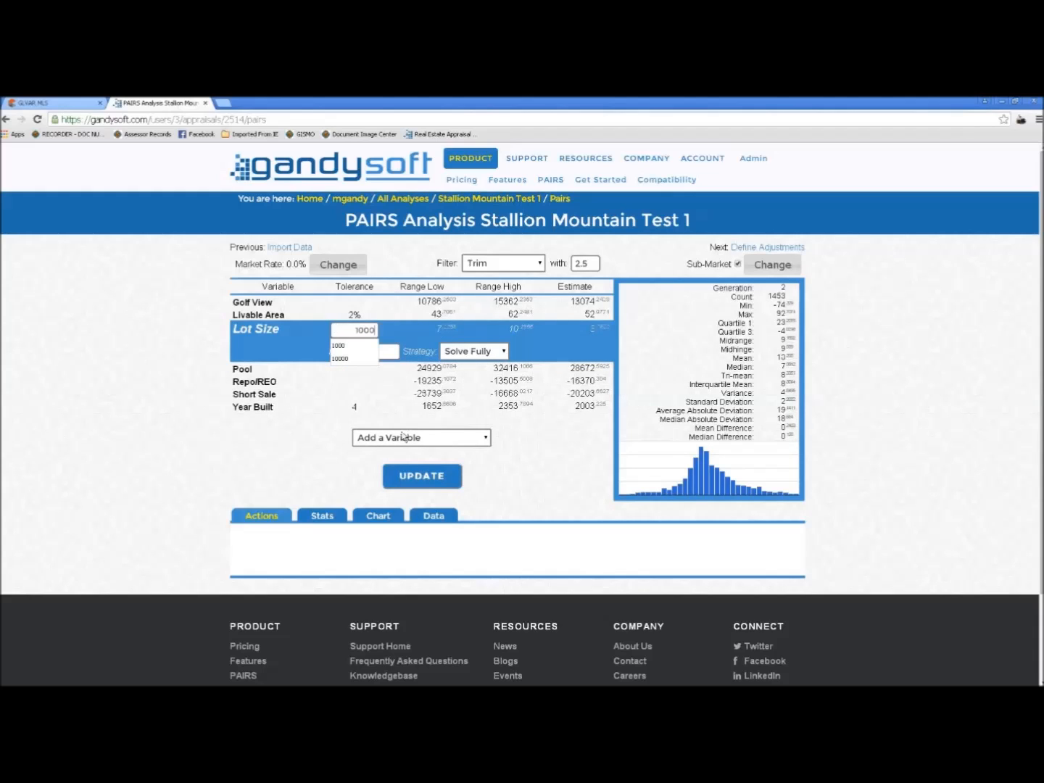
pyautogui.click(419, 475)
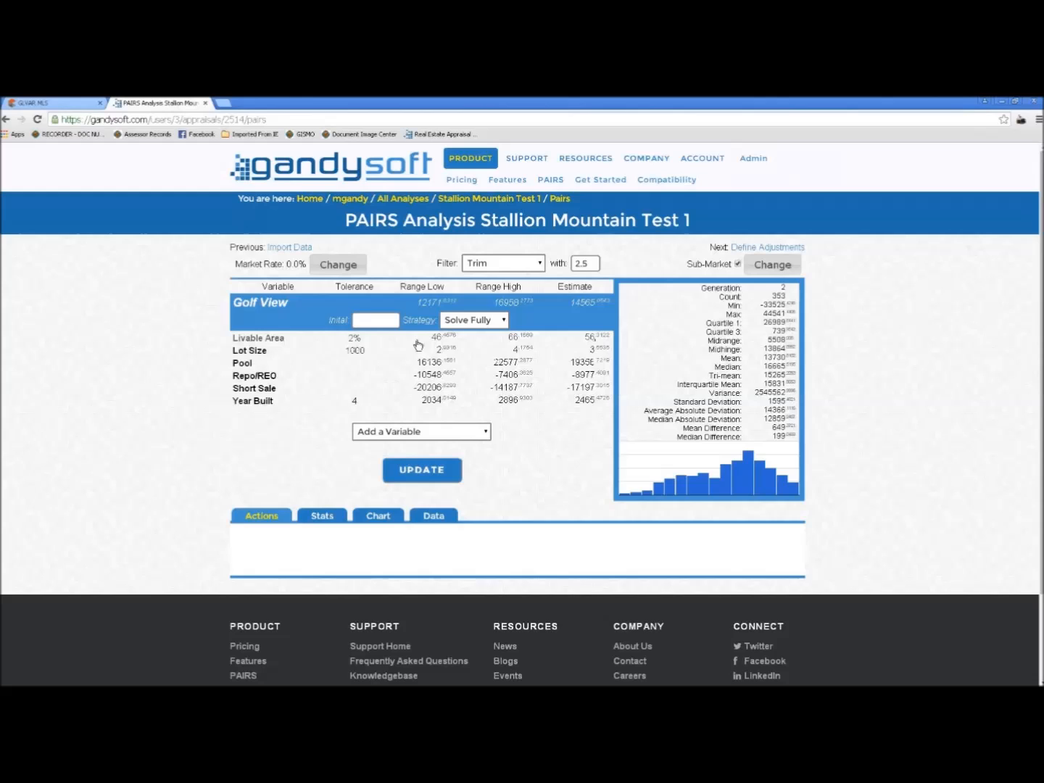
# Set the Livable Area tolerance to 3% and update the analysis
pyautogui.click(353, 341)
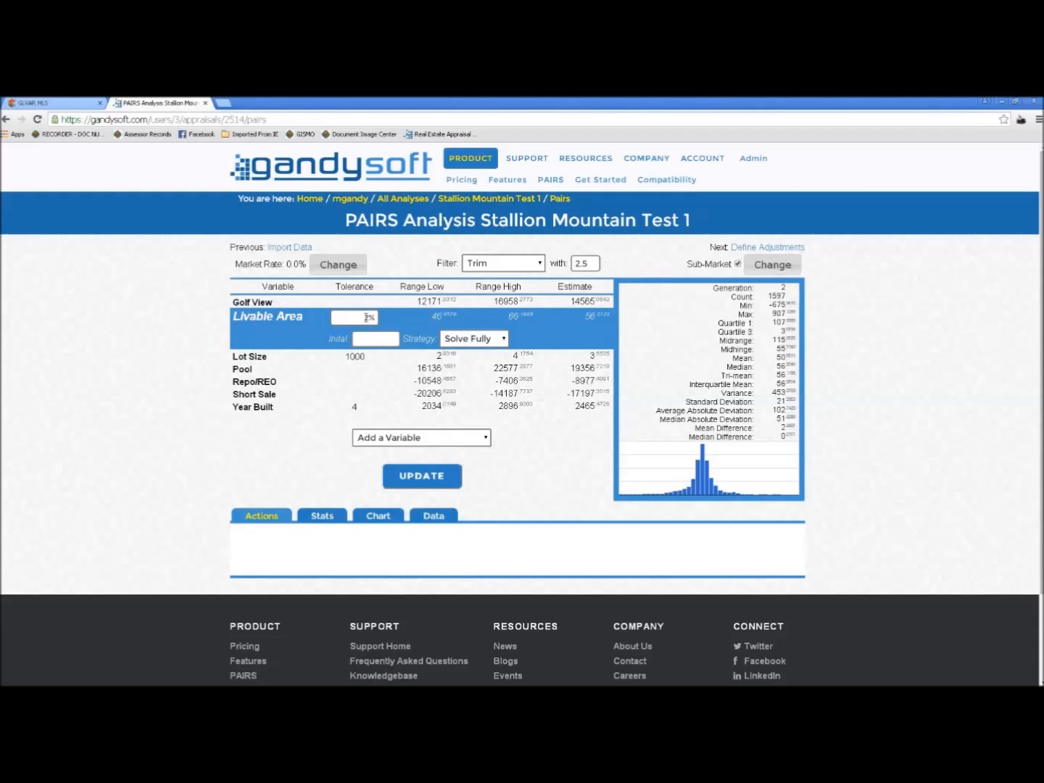
pyautogui.moveTo(368, 317); pyautogui.dragTo(356, 317)
pyautogui.write('3')
pyautogui.click(369, 317)
pyautogui.moveTo(368, 317); pyautogui.dragTo(355, 317)
pyautogui.write('3')
pyautogui.moveTo(376, 318); pyautogui.dragTo(349, 318)
pyautogui.write('3')
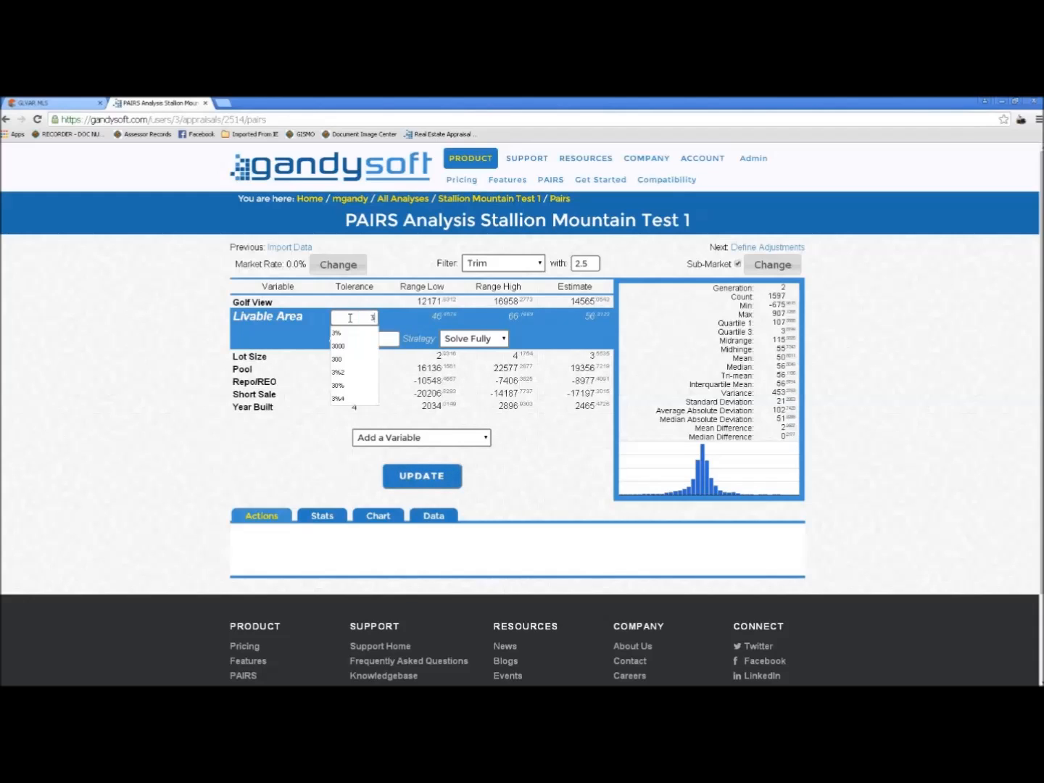
pyautogui.write('%')
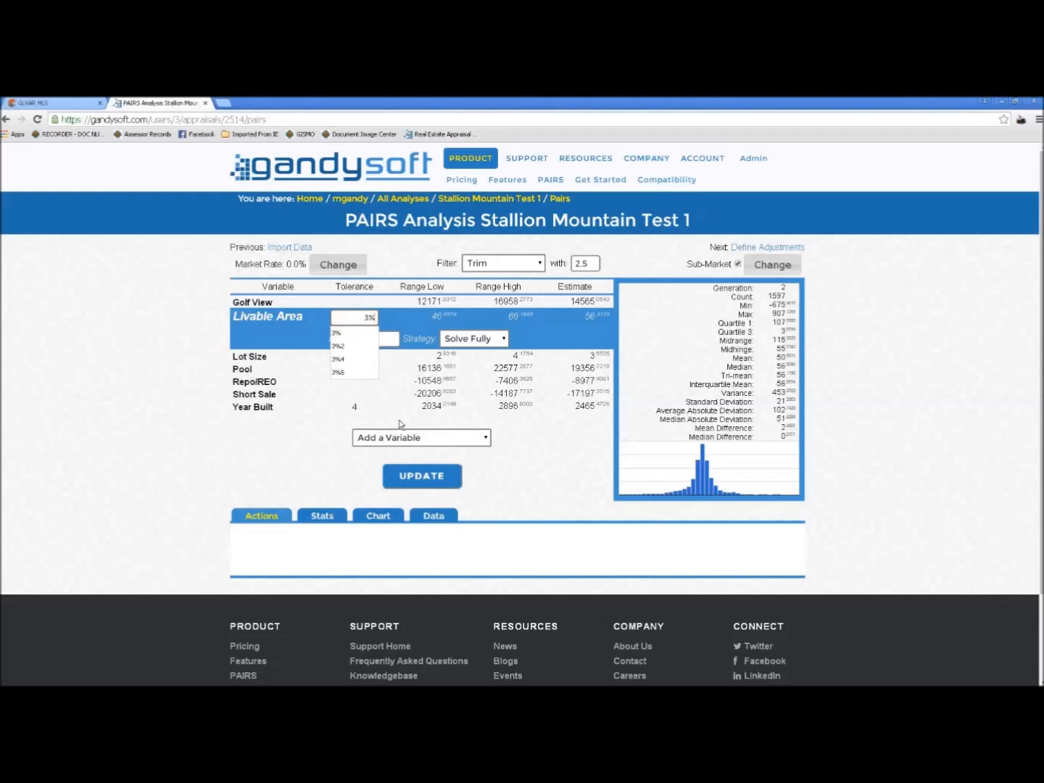
pyautogui.click(415, 478)
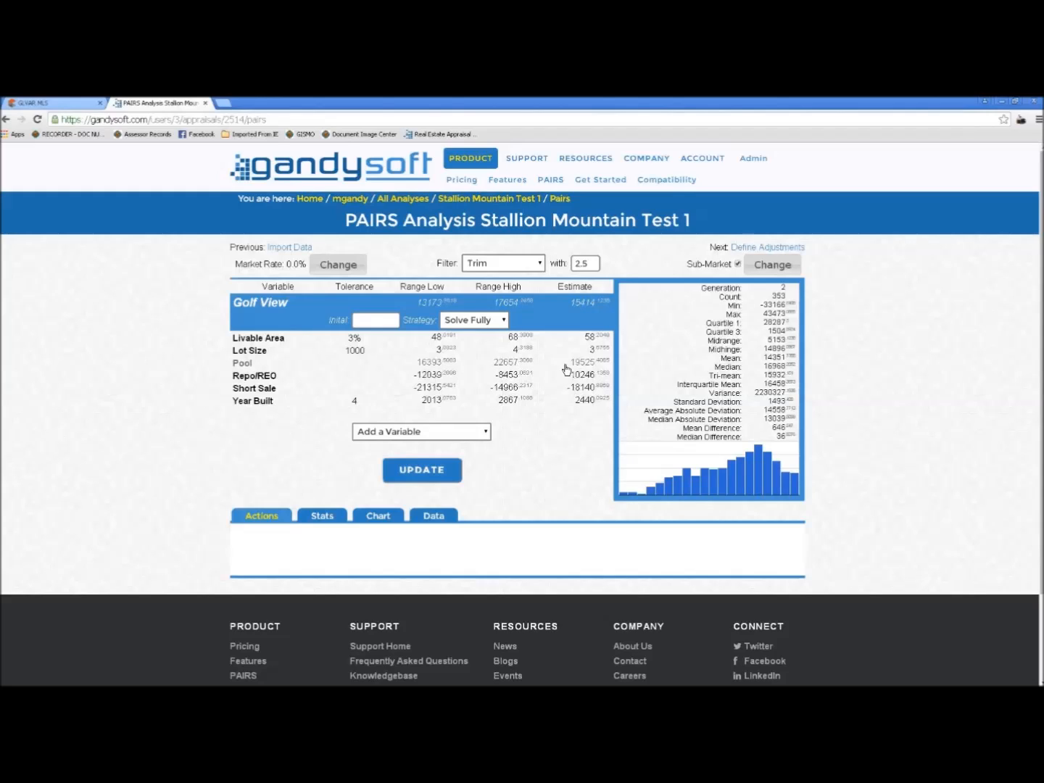
# Show the statistics for the Repo/REO and Short Sale variables and examine how many sales each value has
pyautogui.click(434, 377)
pyautogui.click(437, 388)
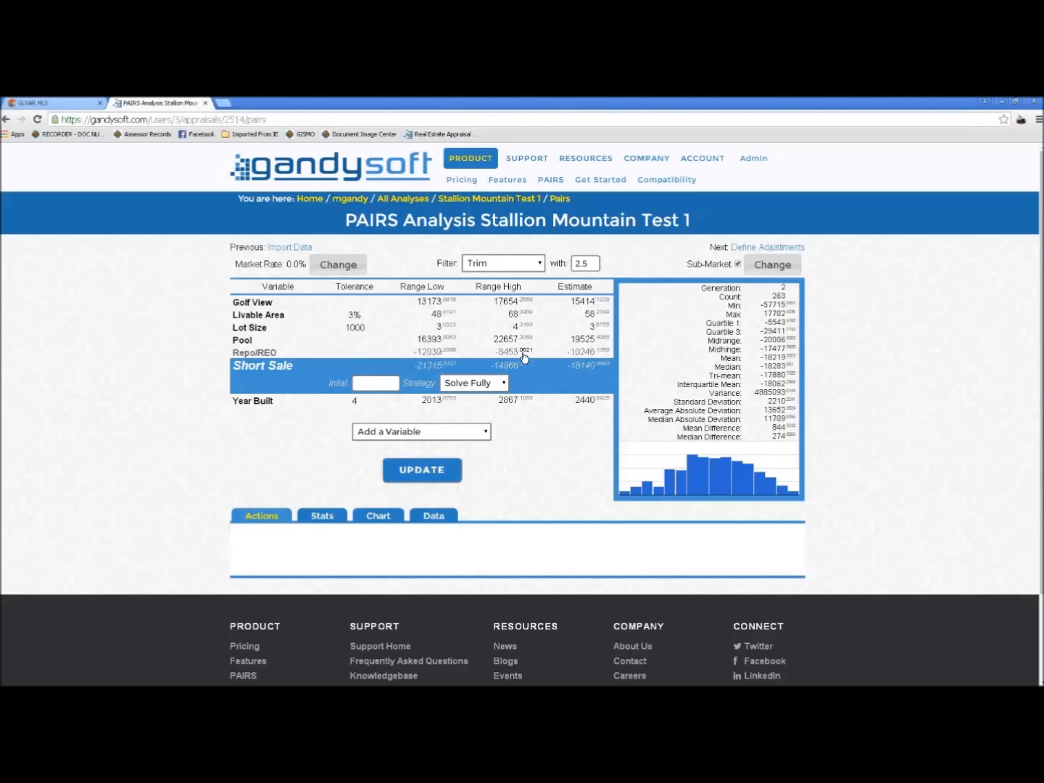
pyautogui.click(497, 356)
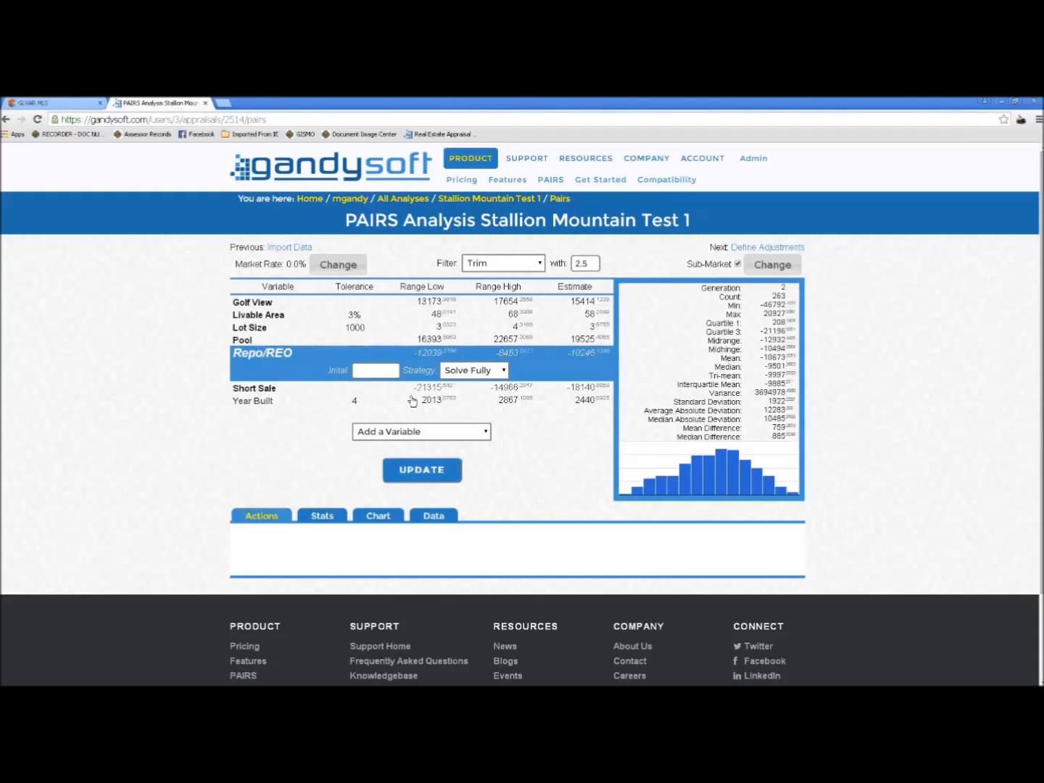
pyautogui.click(323, 517)
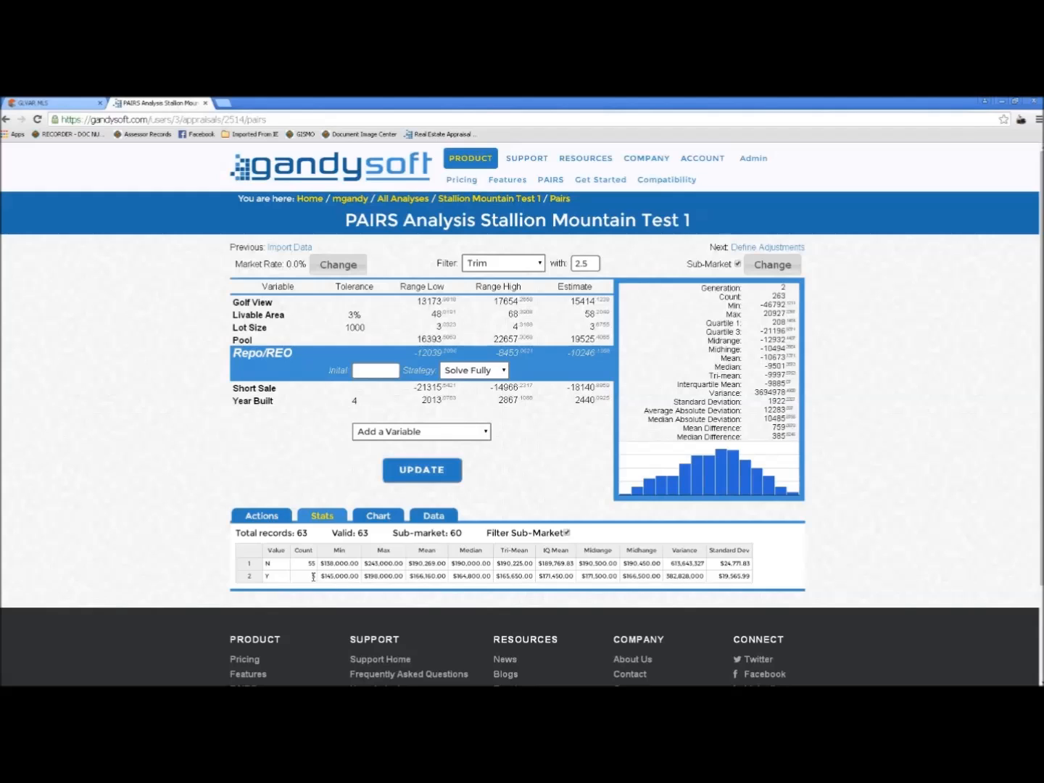
pyautogui.click(253, 388)
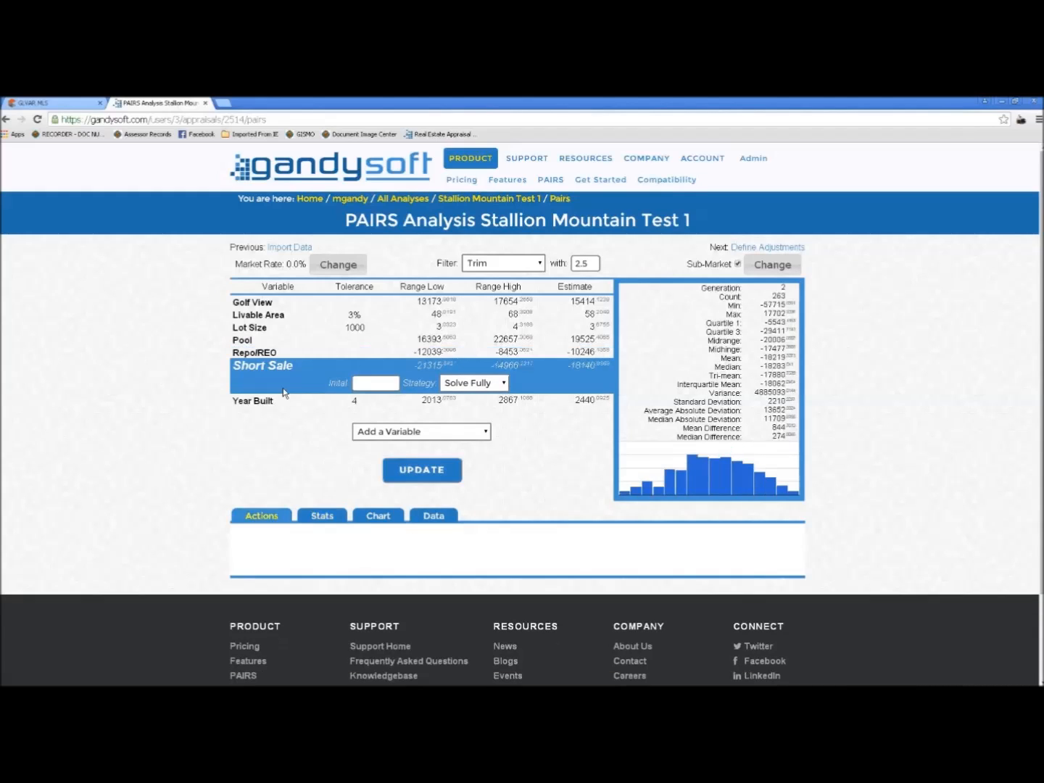
pyautogui.click(323, 517)
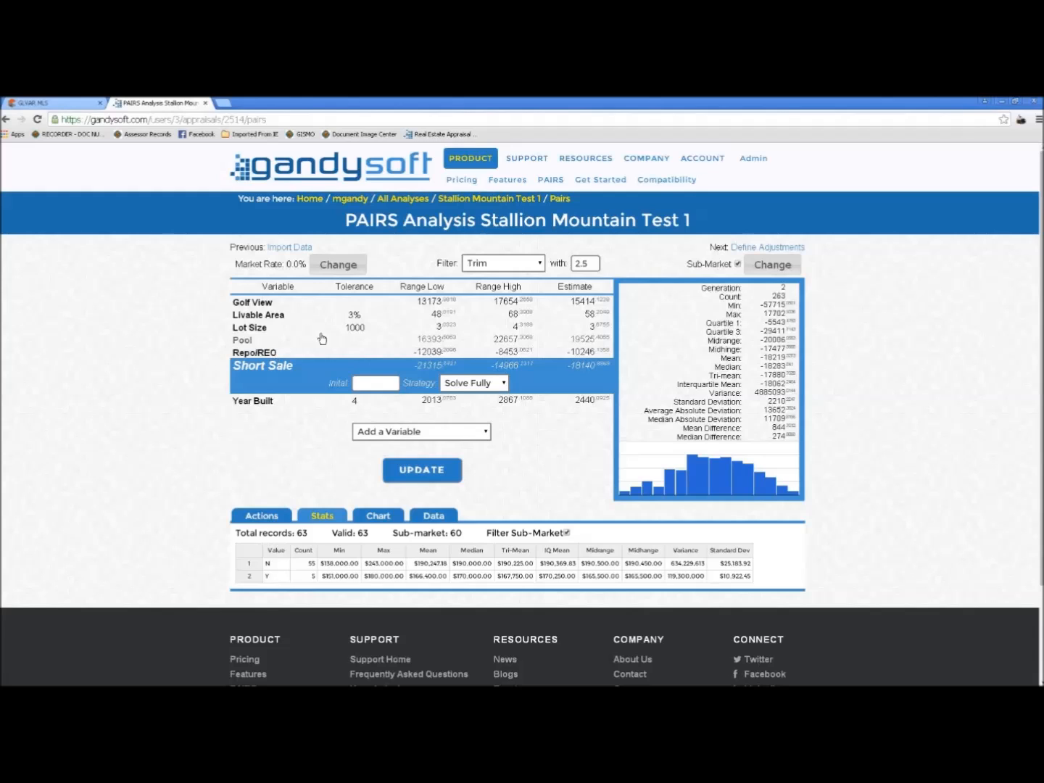
# Compare the result distributions and estimates of the Livable Area, Short Sale and Repo/REO variables
pyautogui.click(584, 317)
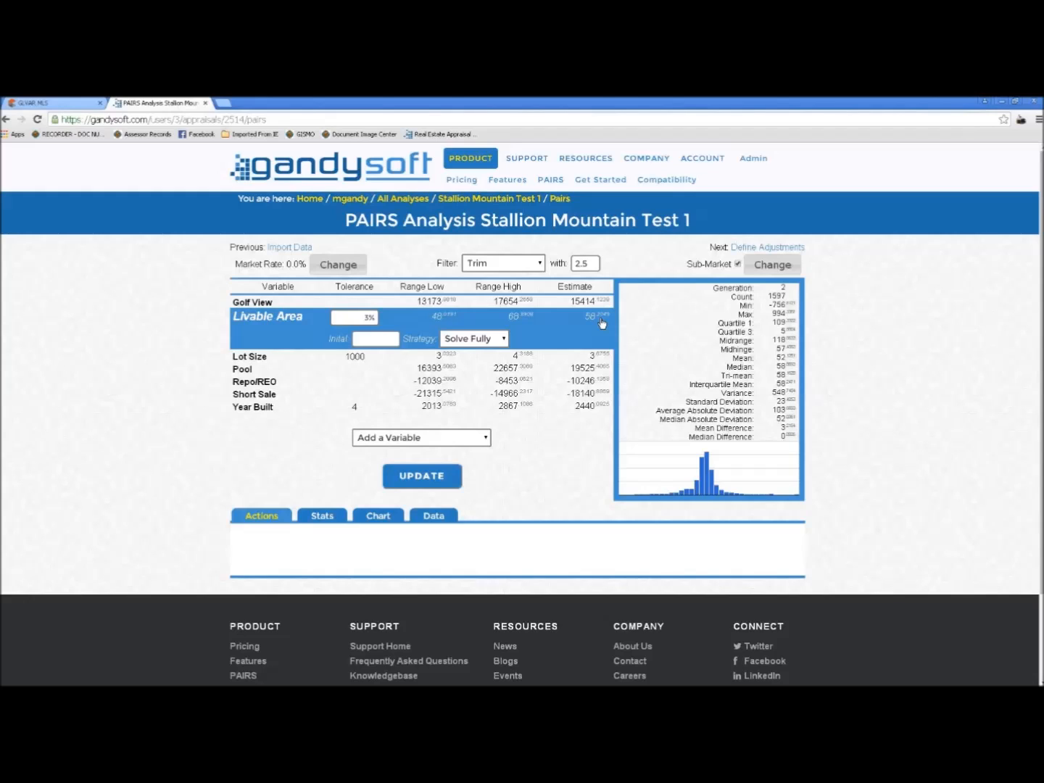
pyautogui.click(609, 394)
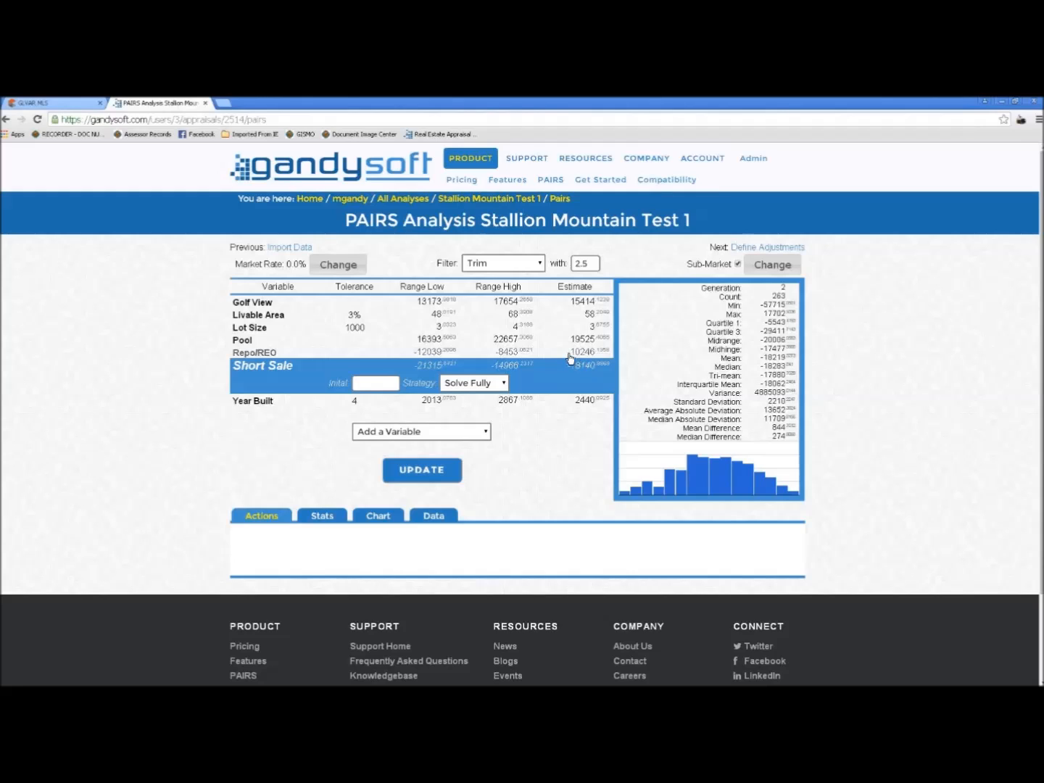
pyautogui.click(568, 353)
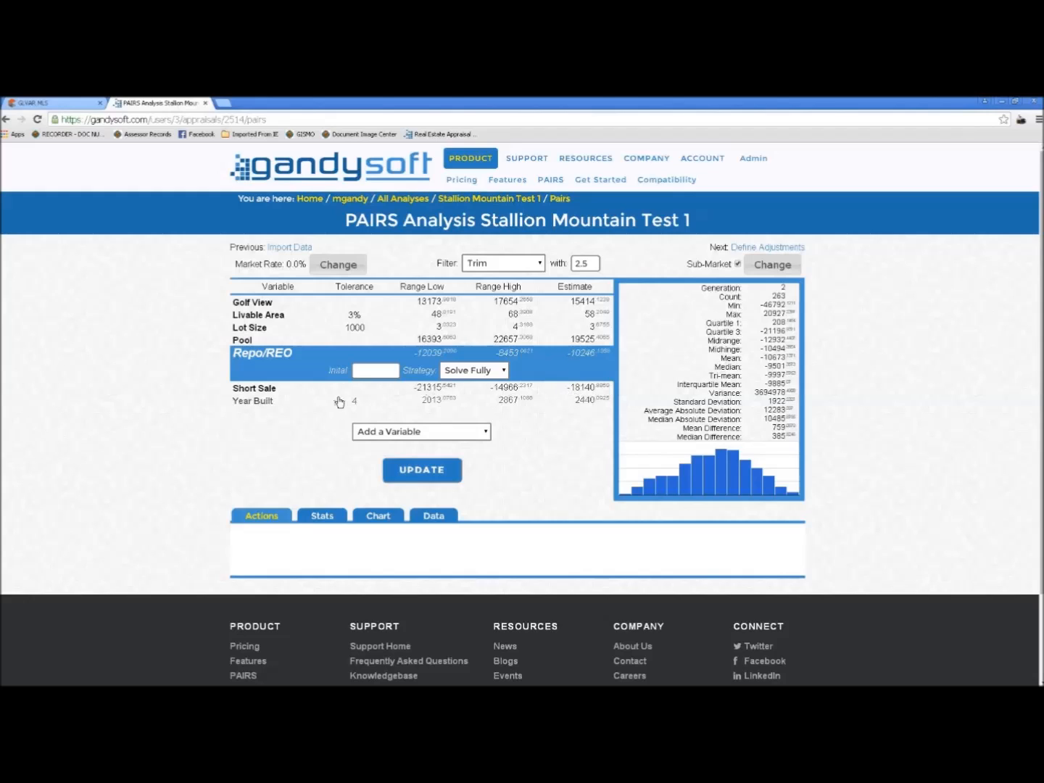
pyautogui.click(268, 390)
pyautogui.click(271, 352)
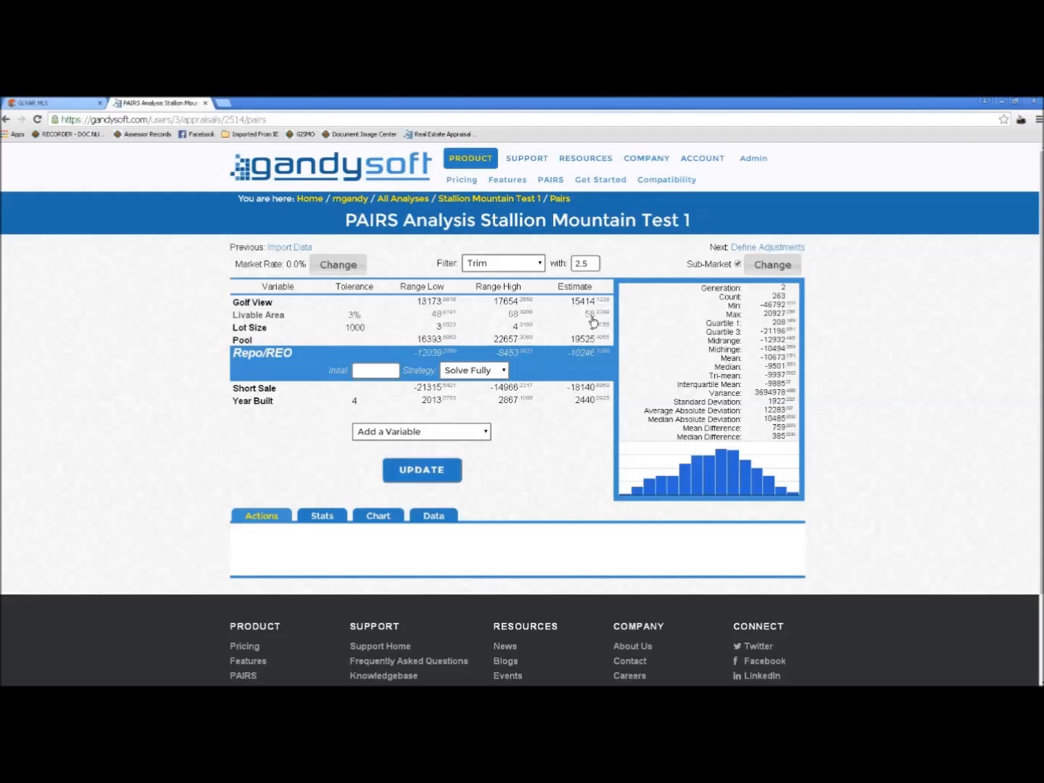
# Set the Year Built tolerance to 5 and update the analysis
pyautogui.click(359, 400)
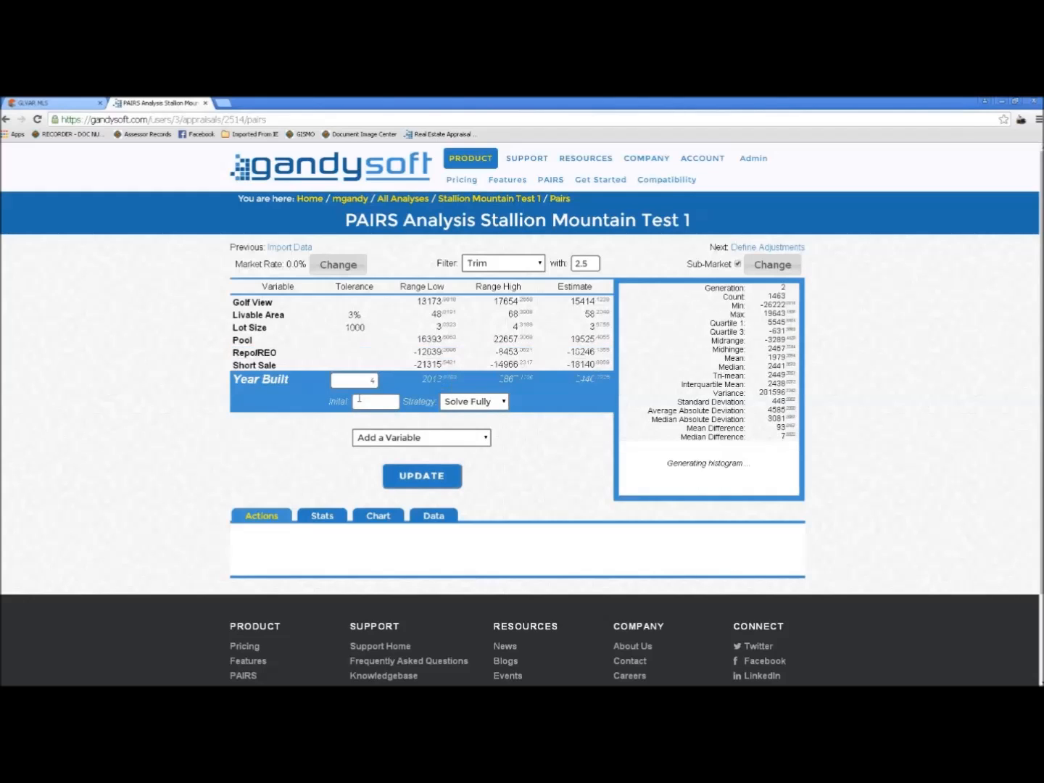
pyautogui.moveTo(374, 380); pyautogui.dragTo(359, 378)
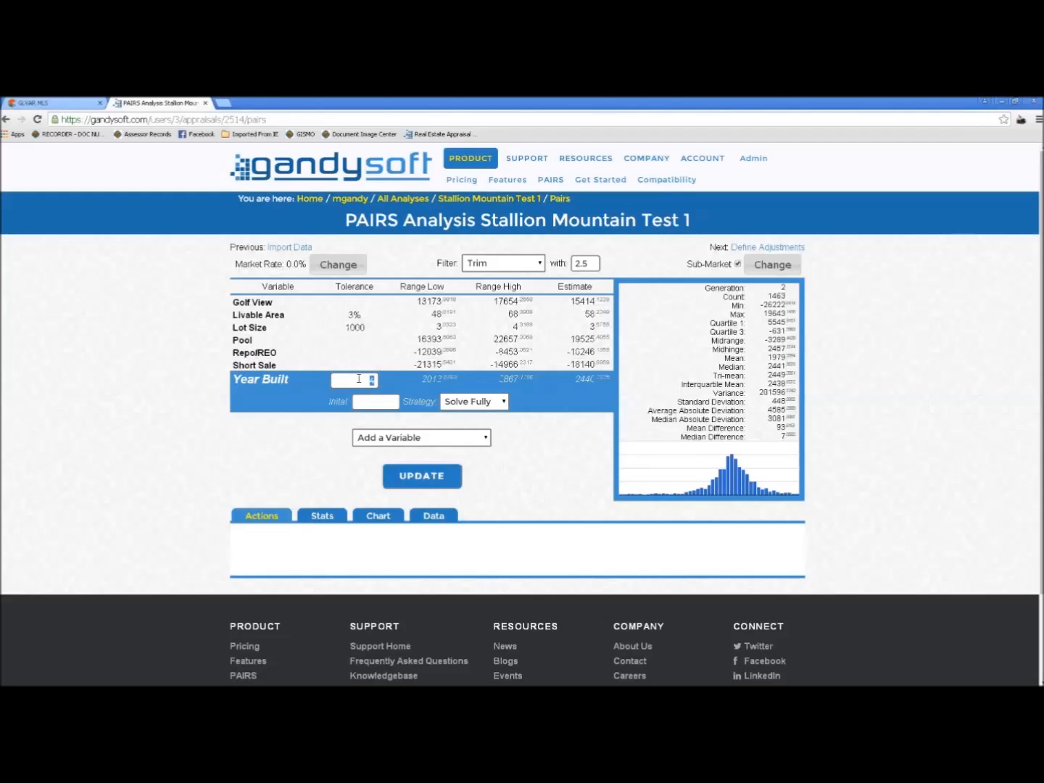
pyautogui.write('5')
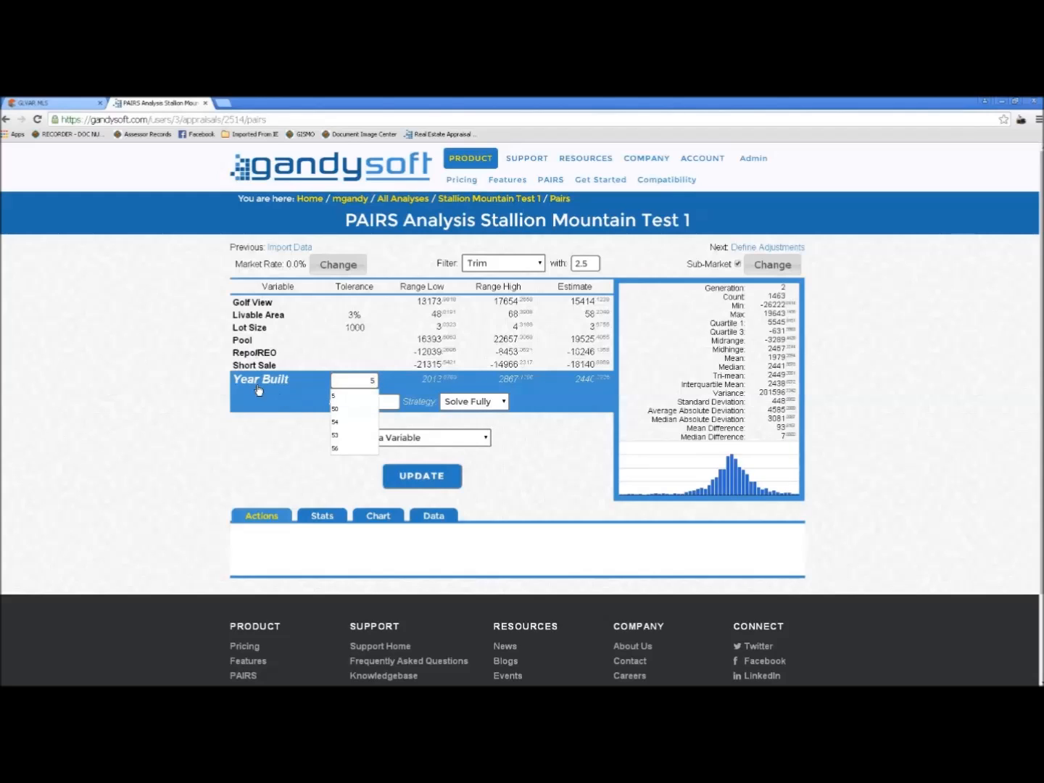
pyautogui.click(421, 483)
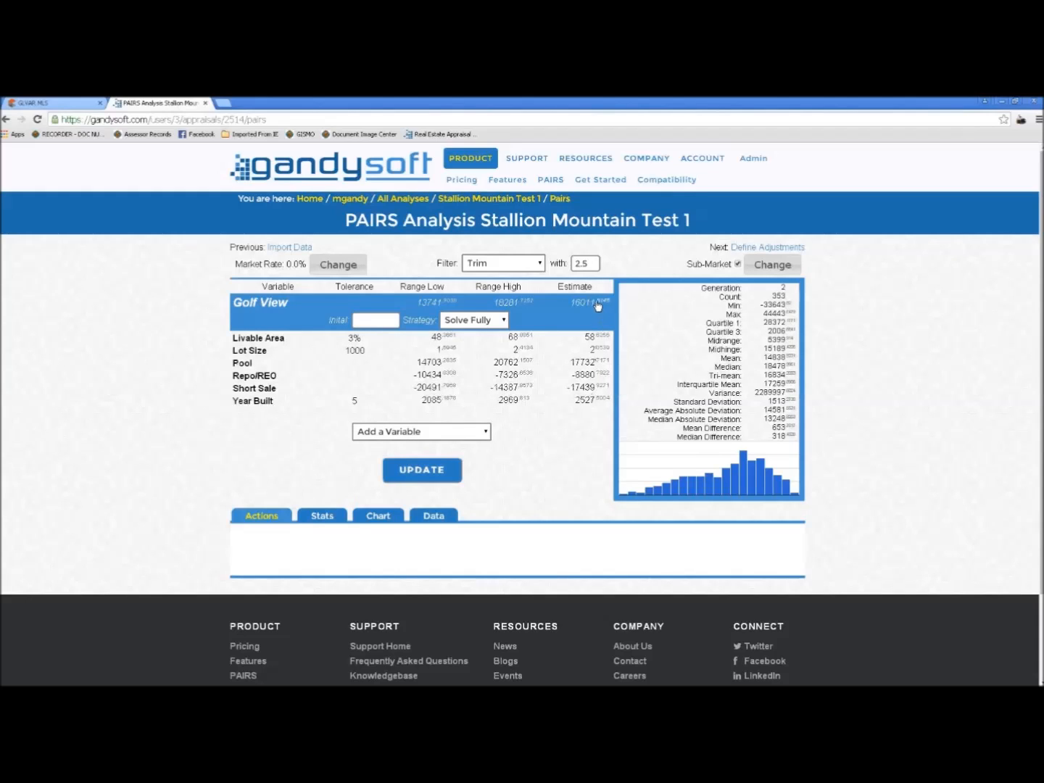
# Try the Standard Devs filter with a value of 3 and update the analysis
pyautogui.click(502, 266)
pyautogui.click(521, 289)
pyautogui.press('Tab')
pyautogui.write('3')
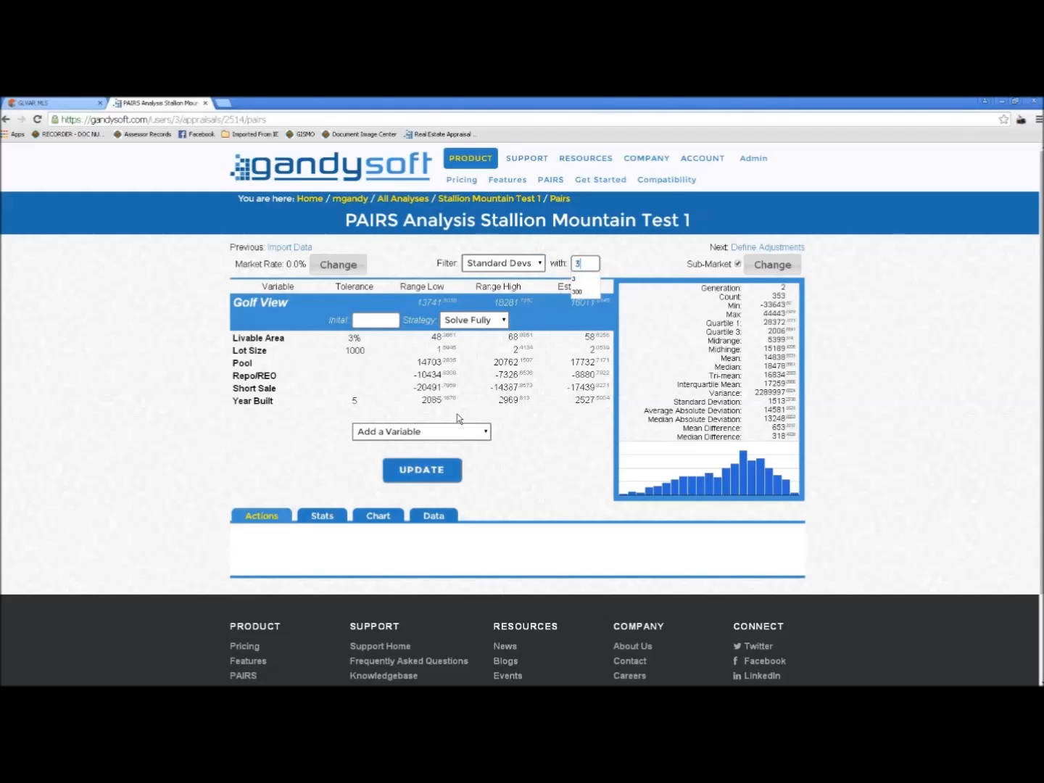
pyautogui.click(427, 472)
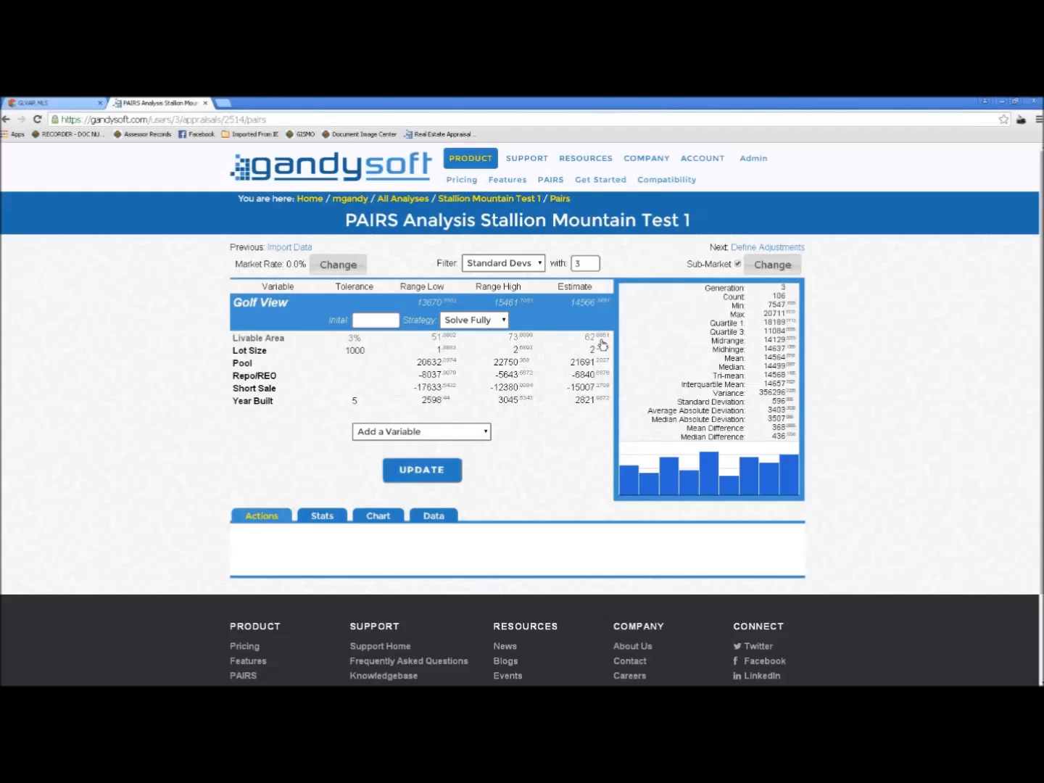
# Return the filter to Trim with a value of 2.5 and update the analysis
pyautogui.click(595, 336)
pyautogui.click(540, 264)
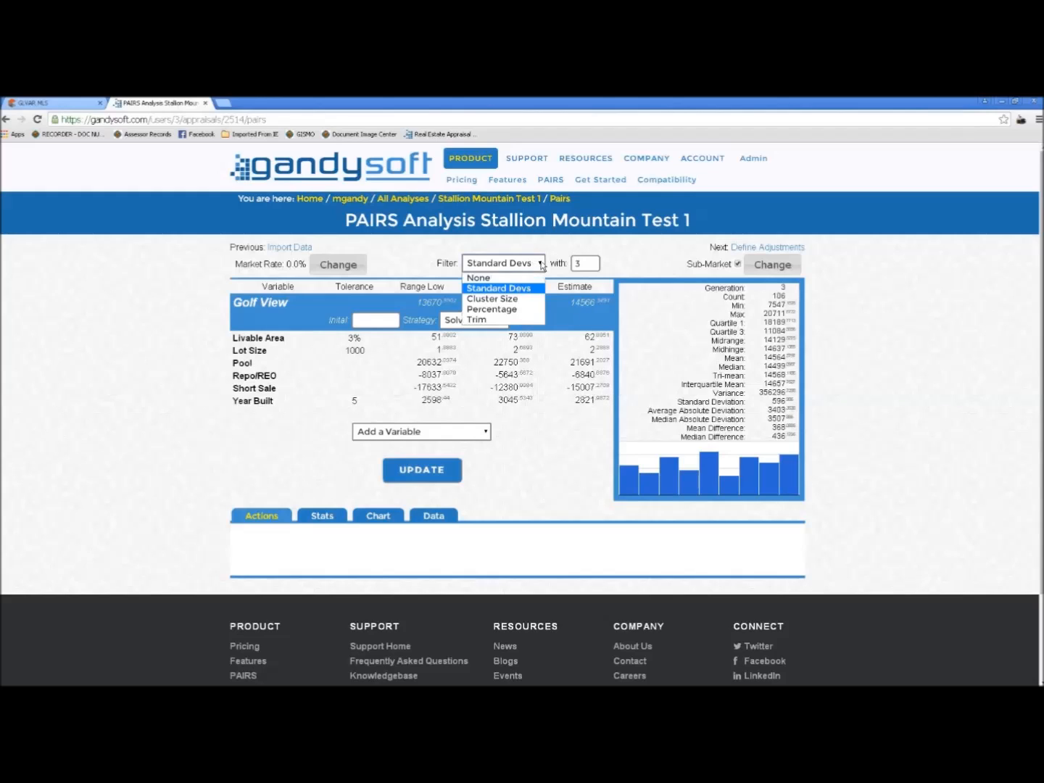
pyautogui.click(515, 320)
pyautogui.write('2.5')
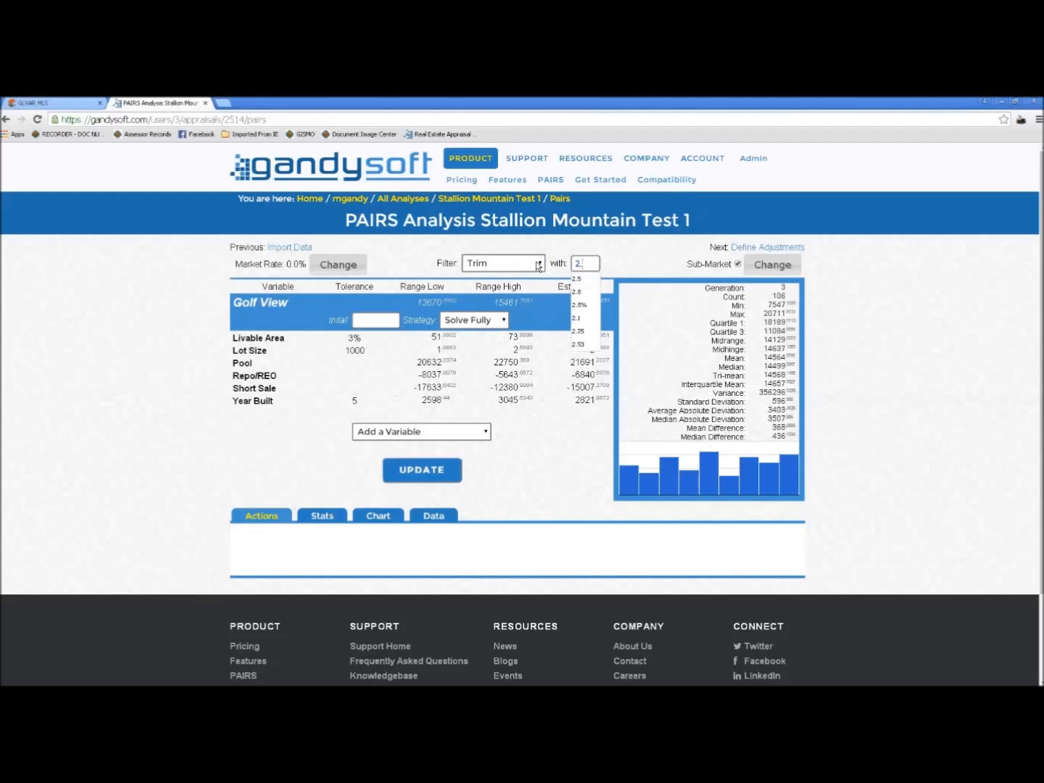
pyautogui.click(427, 469)
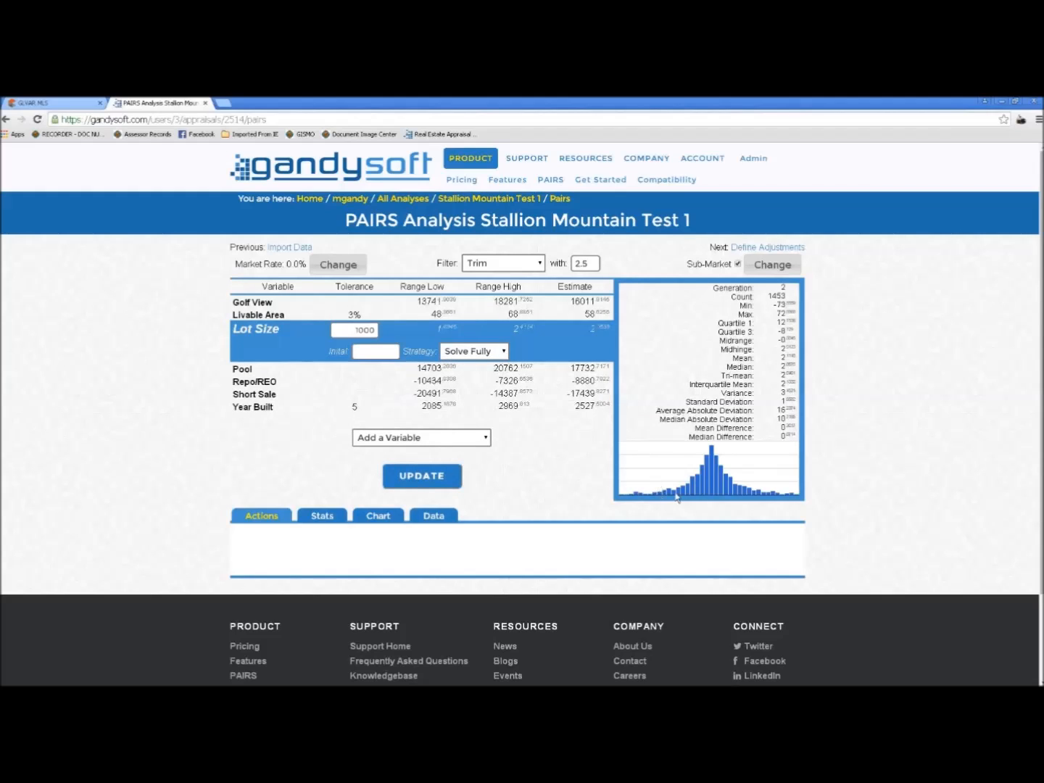
# Check the Repo/REO results and proceed to defining the adjustments
pyautogui.click(514, 369)
pyautogui.click(513, 377)
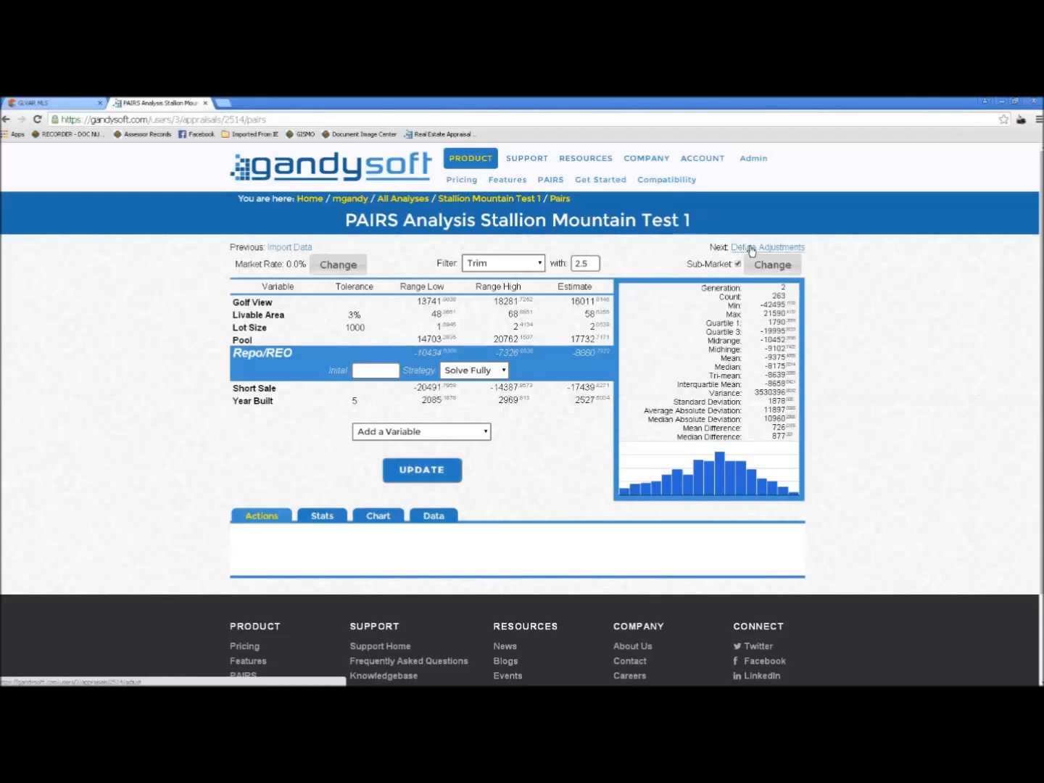
pyautogui.click(755, 250)
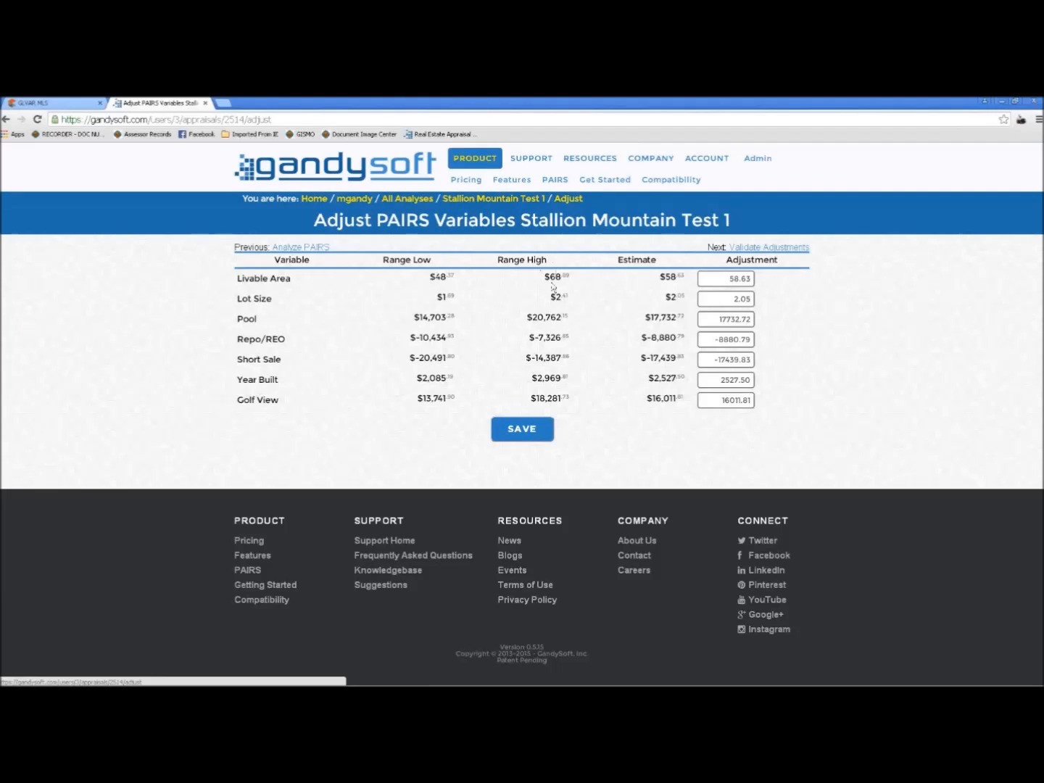
# Set the adjustments to 60 for Livable Area, 2 for Lot Size and 18000 for Pool
pyautogui.doubleClick(725, 277)
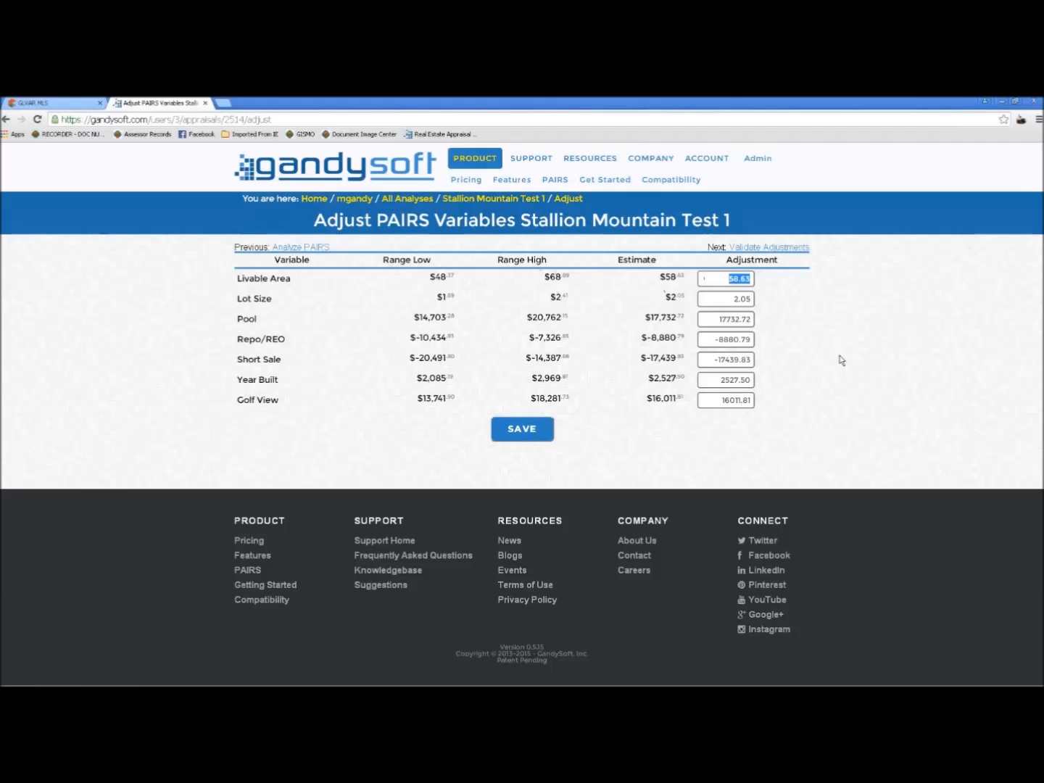
pyautogui.write('600')
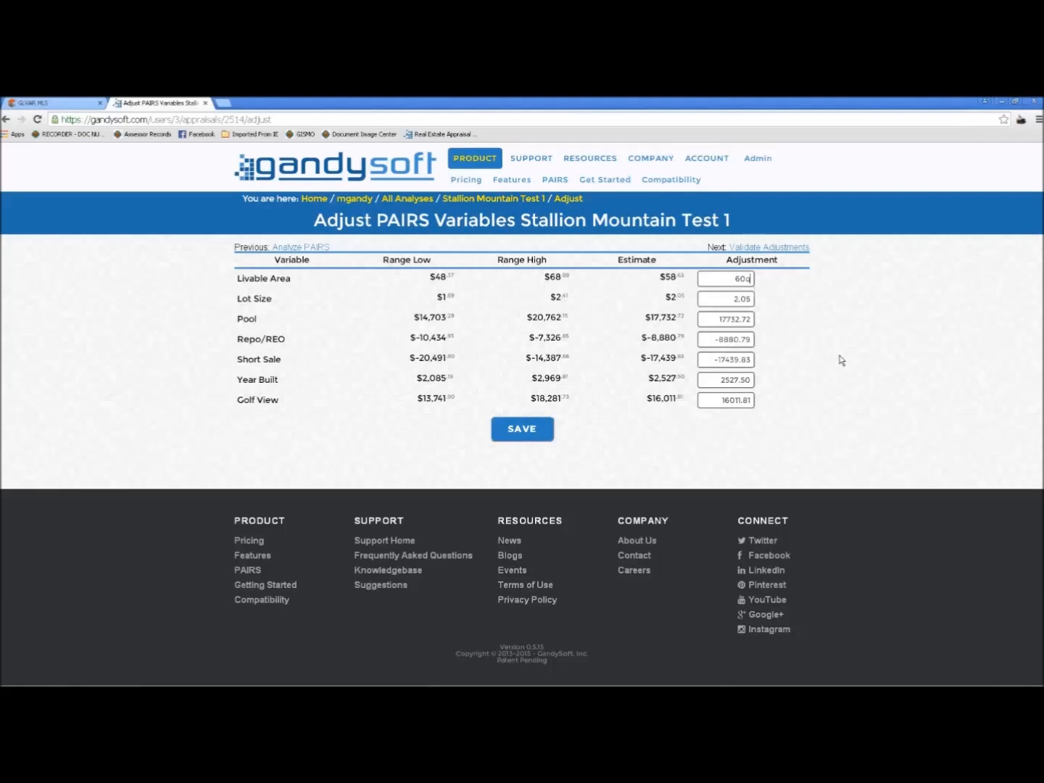
pyautogui.press('BackSpace')
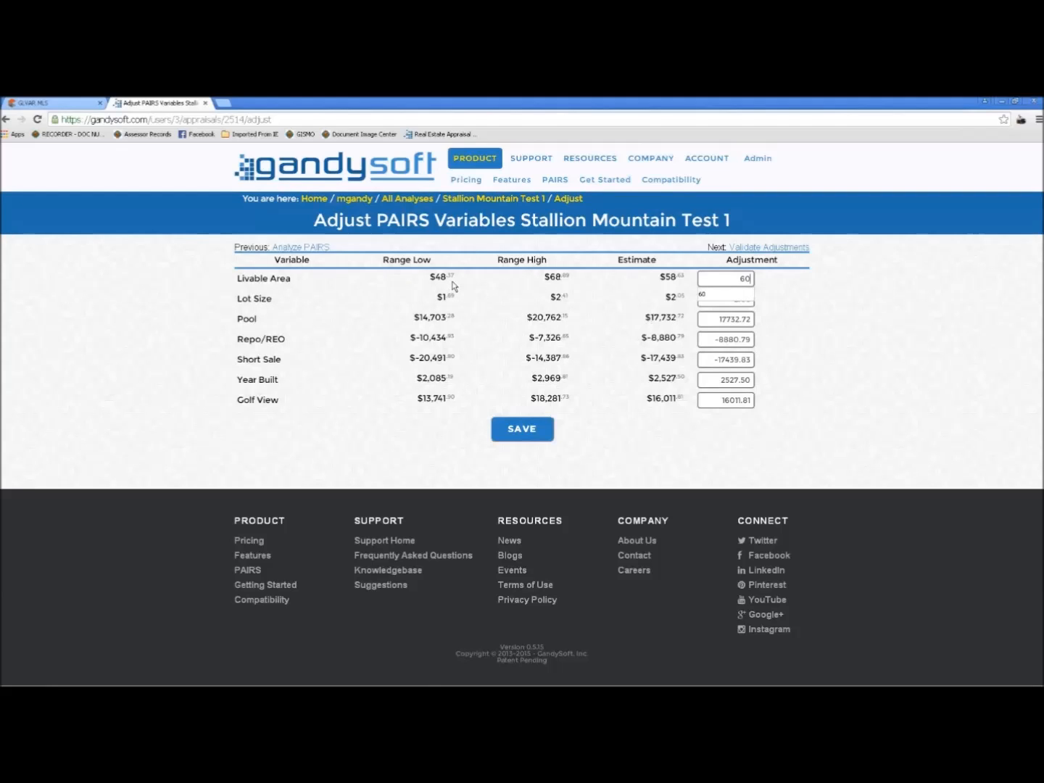
pyautogui.click(733, 299)
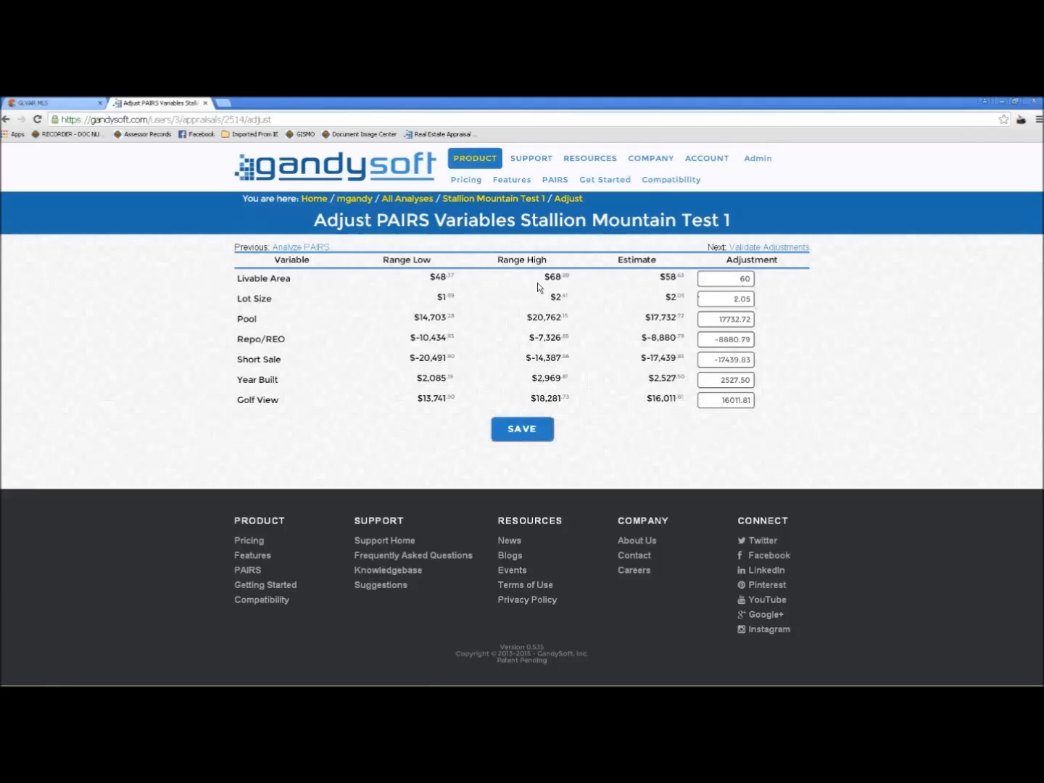
pyautogui.moveTo(701, 298); pyautogui.dragTo(821, 305)
pyautogui.write('2')
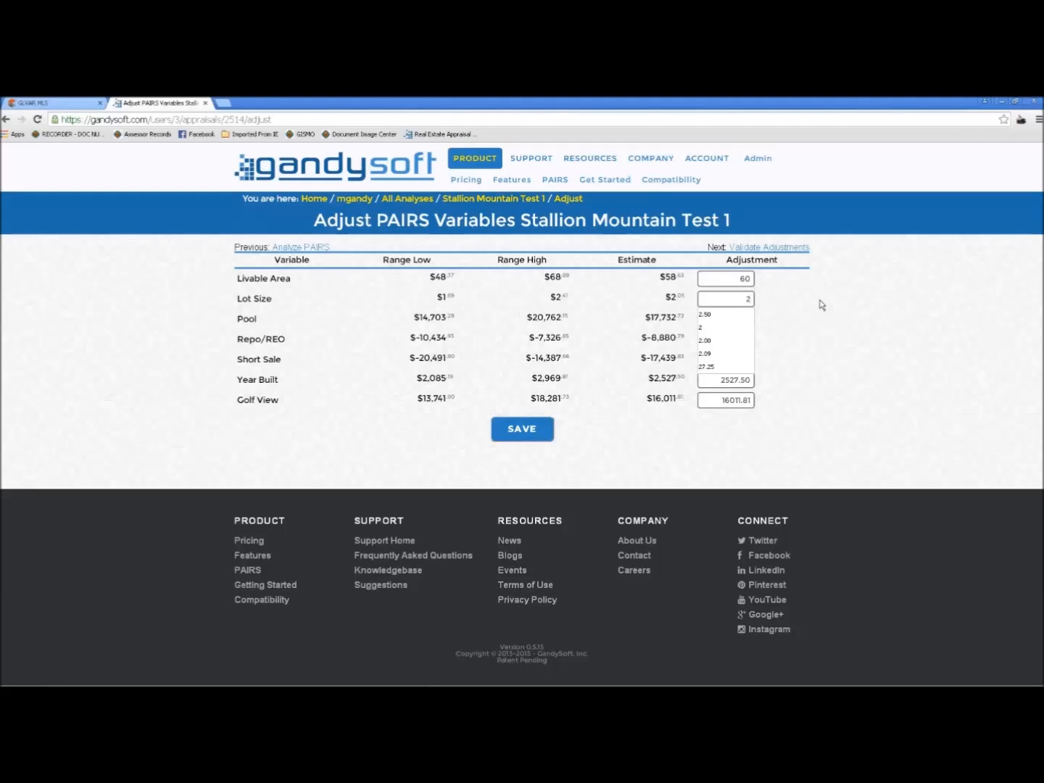
pyautogui.press('Tab')
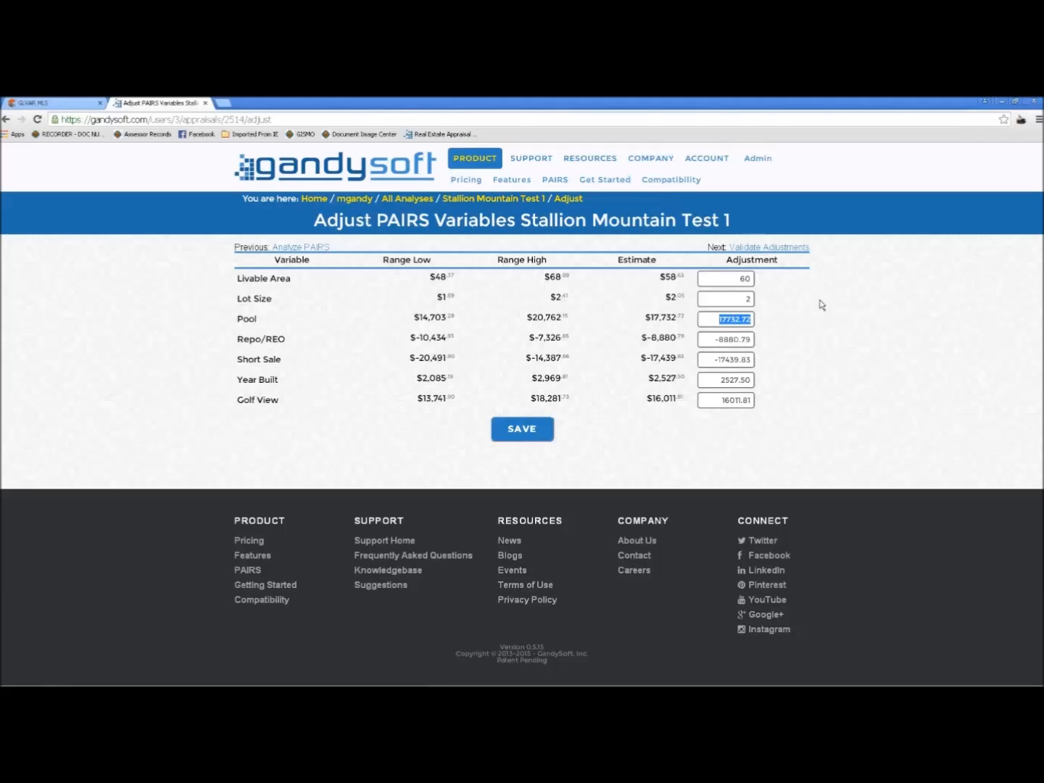
pyautogui.write('18000')
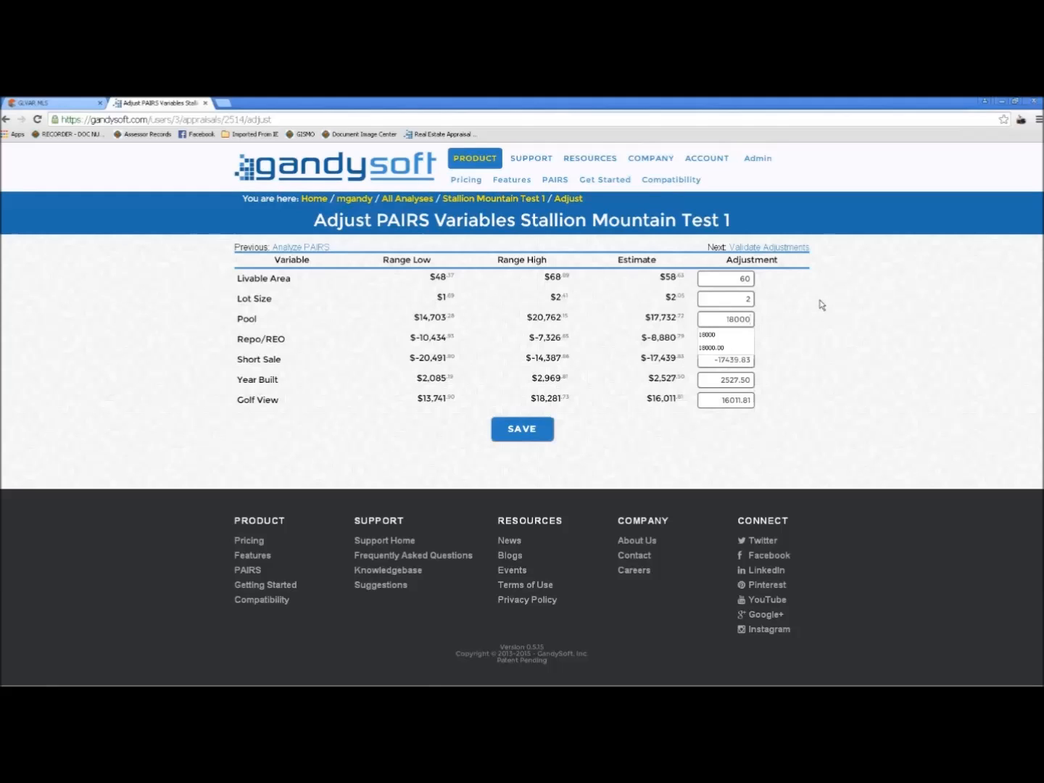
pyautogui.press('Tab')
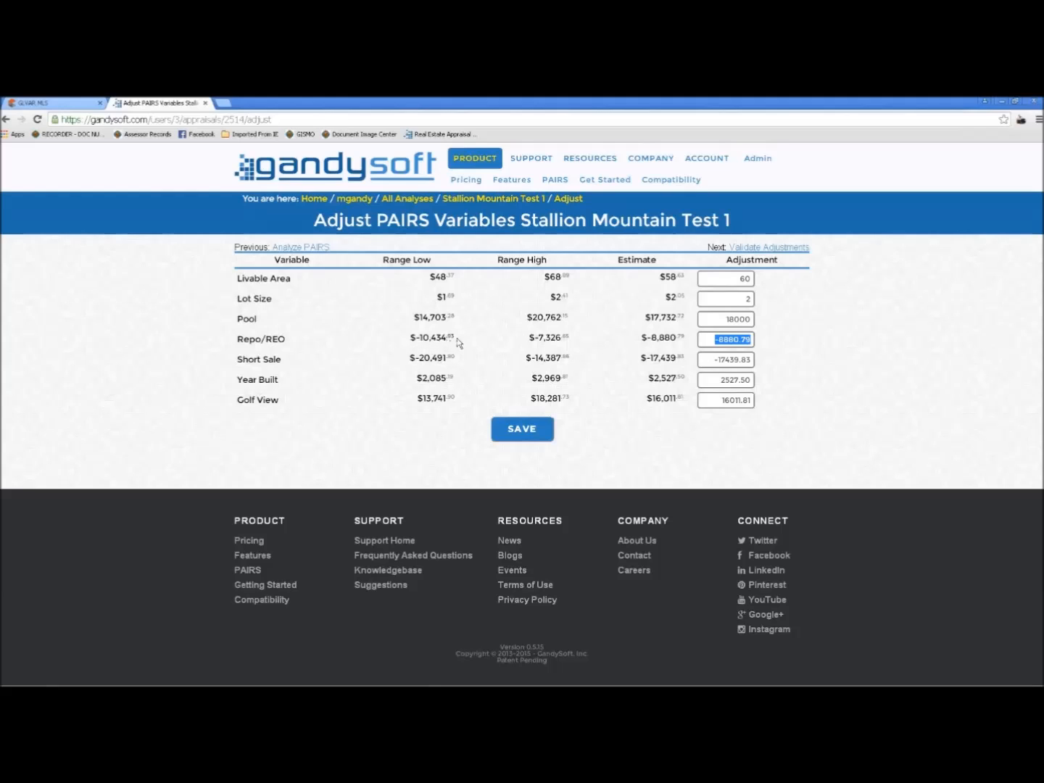
# Set the adjustments to -10000 for Repo/REO, -17000 for Short Sale and 2500 for Year Built
pyautogui.moveTo(726, 341); pyautogui.dragTo(840, 340)
pyautogui.write('-')
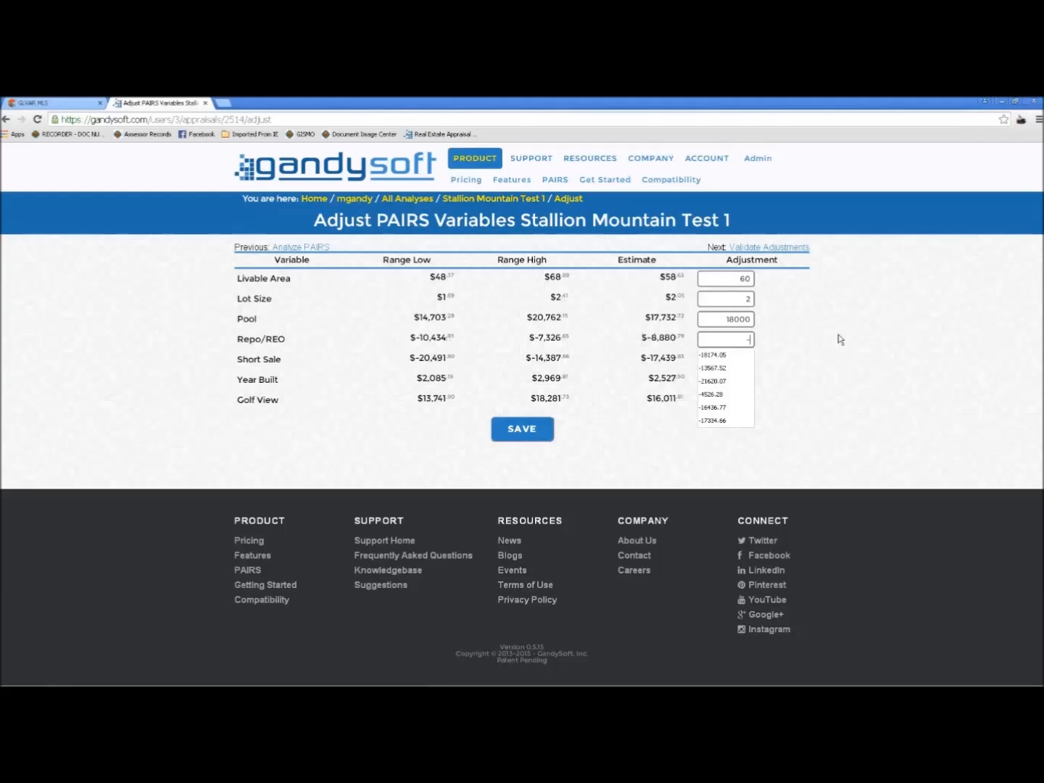
pyautogui.write('10000')
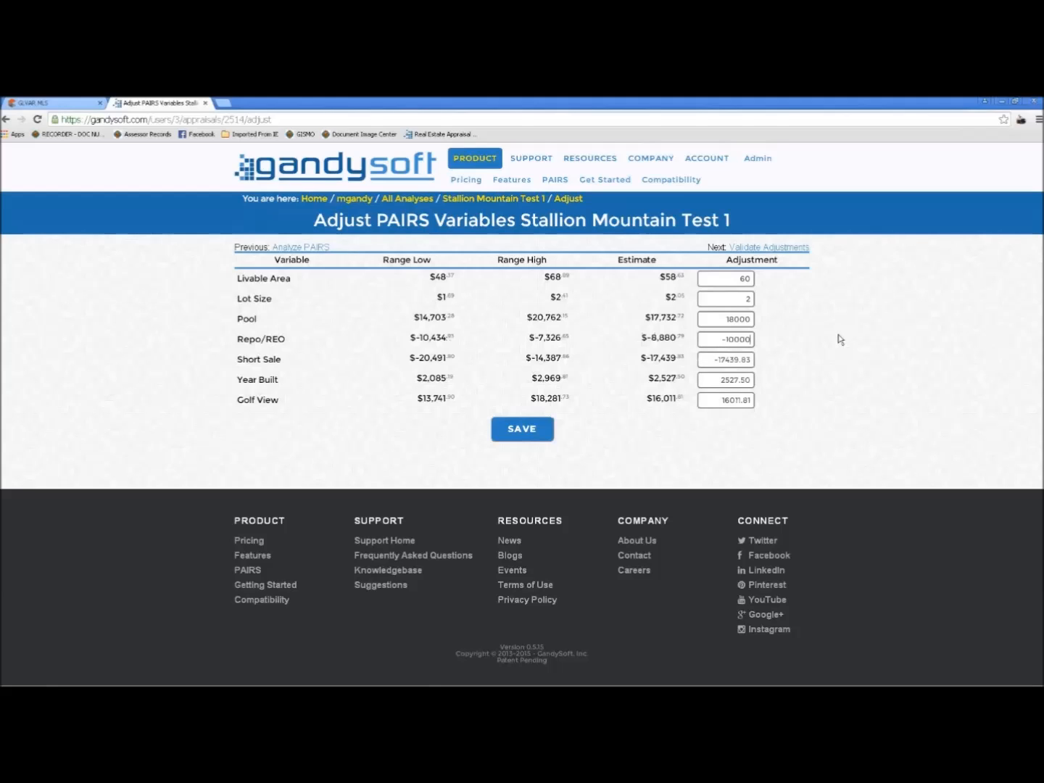
pyautogui.click(747, 359)
pyautogui.moveTo(704, 360); pyautogui.dragTo(794, 366)
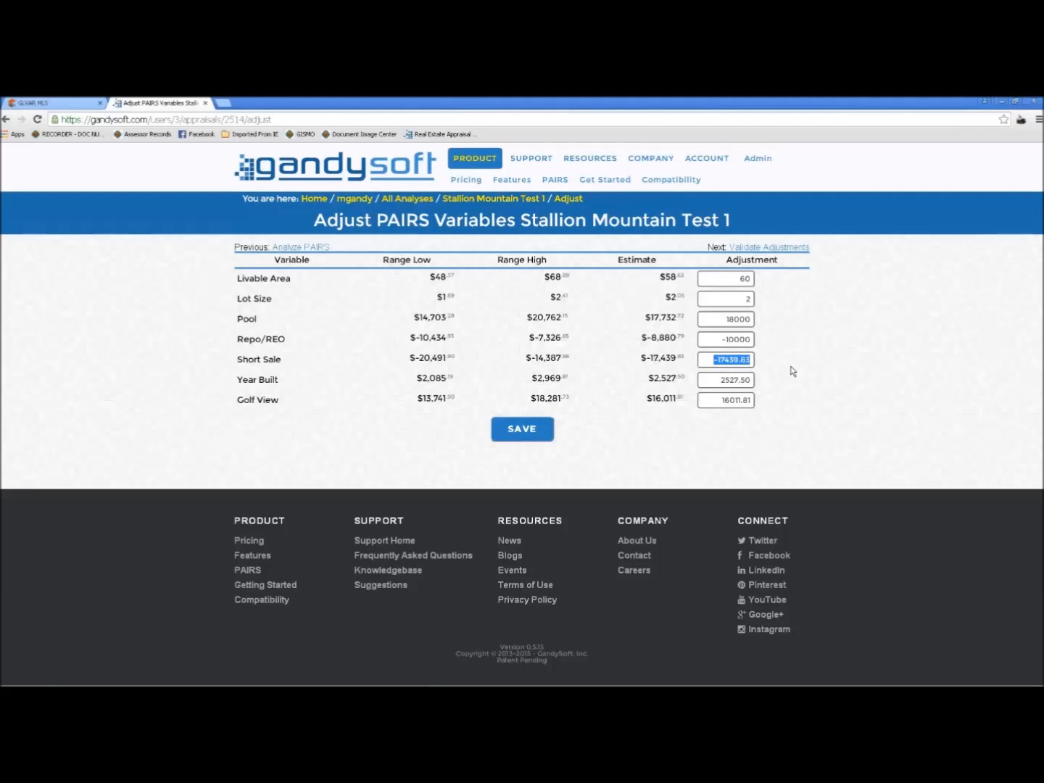
pyautogui.write('-')
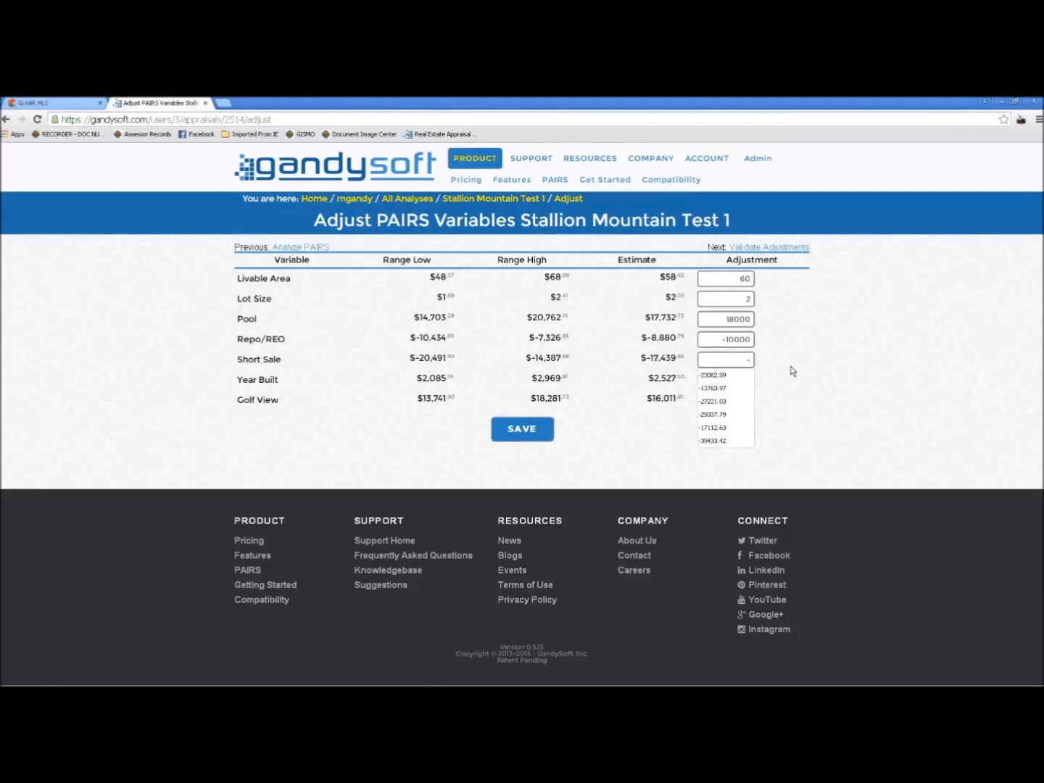
pyautogui.write('17000')
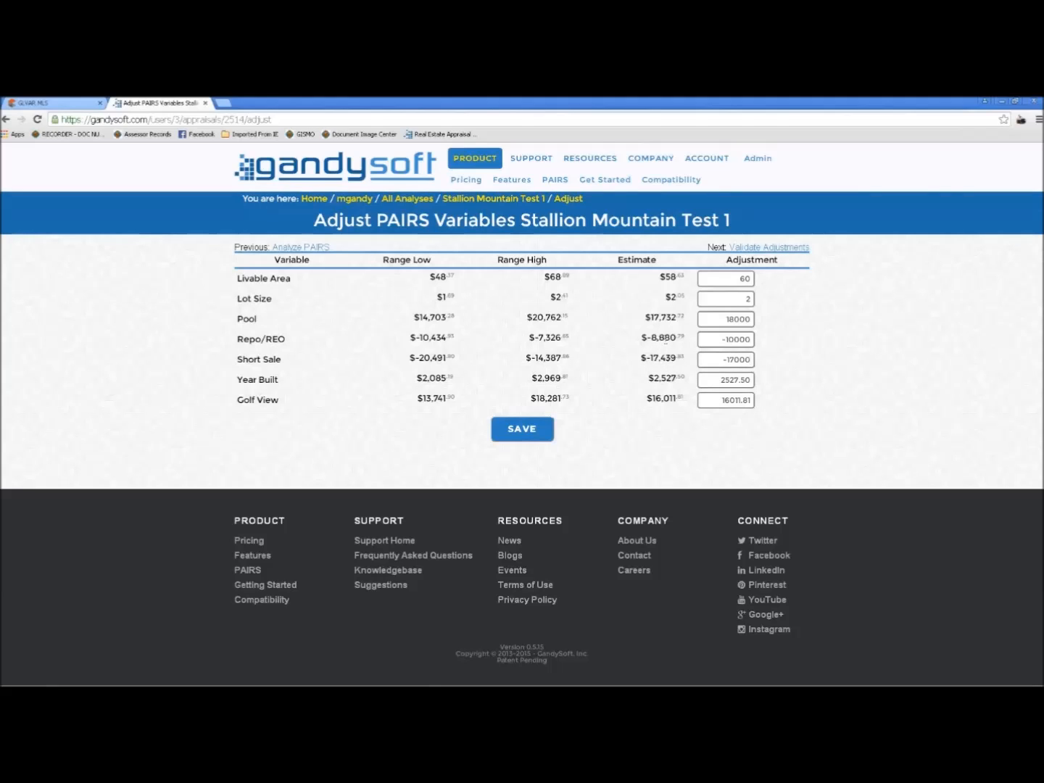
pyautogui.moveTo(716, 383); pyautogui.dragTo(793, 389)
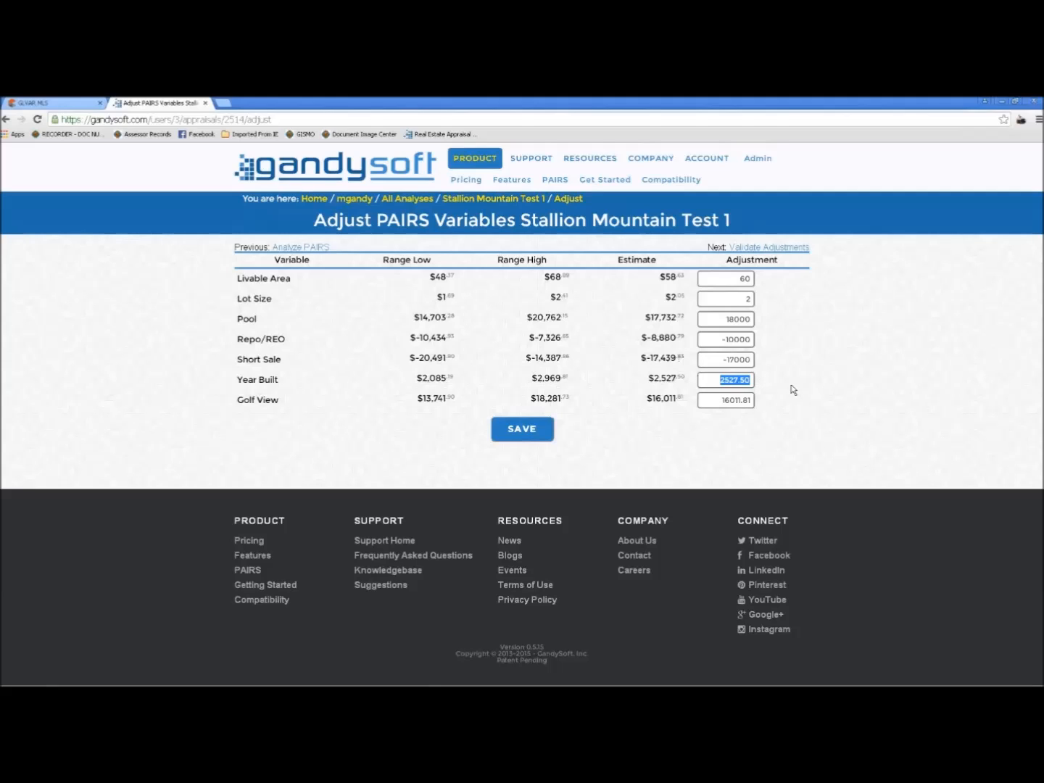
pyautogui.write('2500')
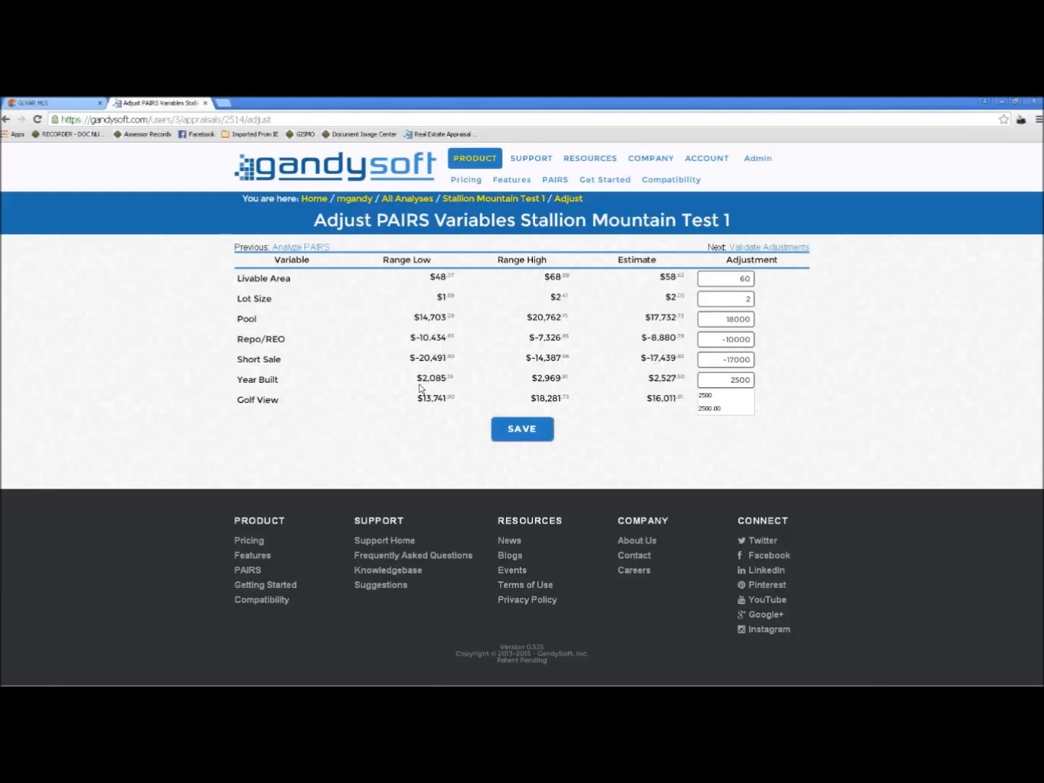
pyautogui.click(408, 411)
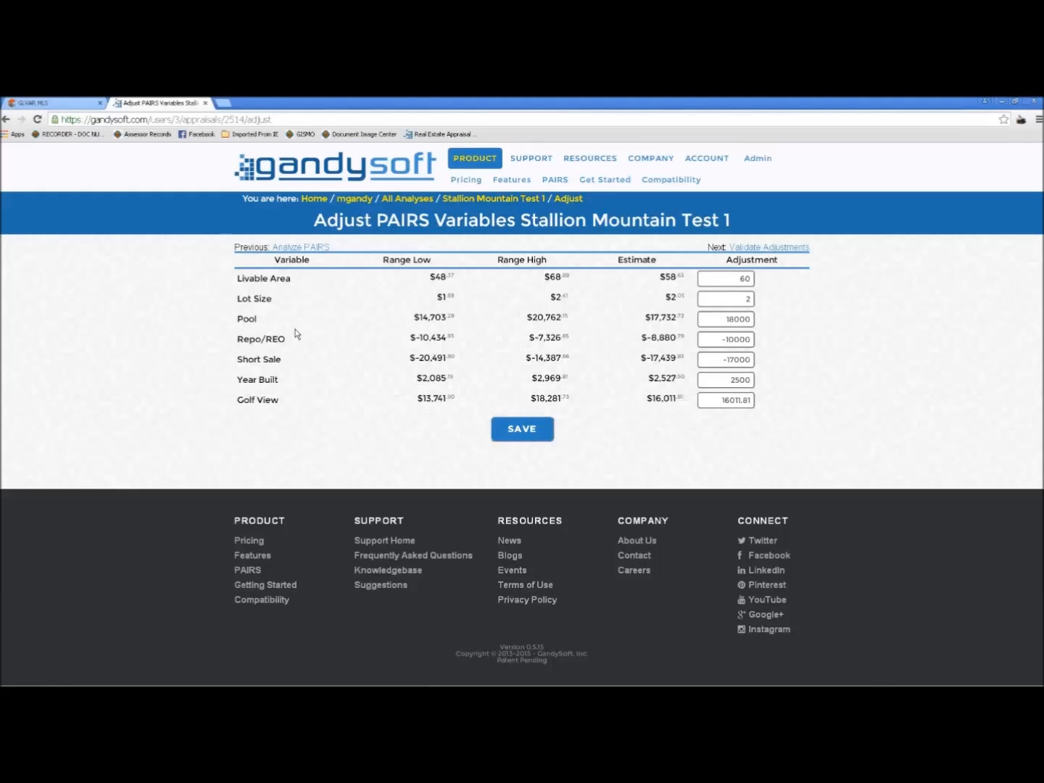
# Check the variables and tolerances on the PAIRS analysis page, and return to defining the adjustments
pyautogui.click(305, 250)
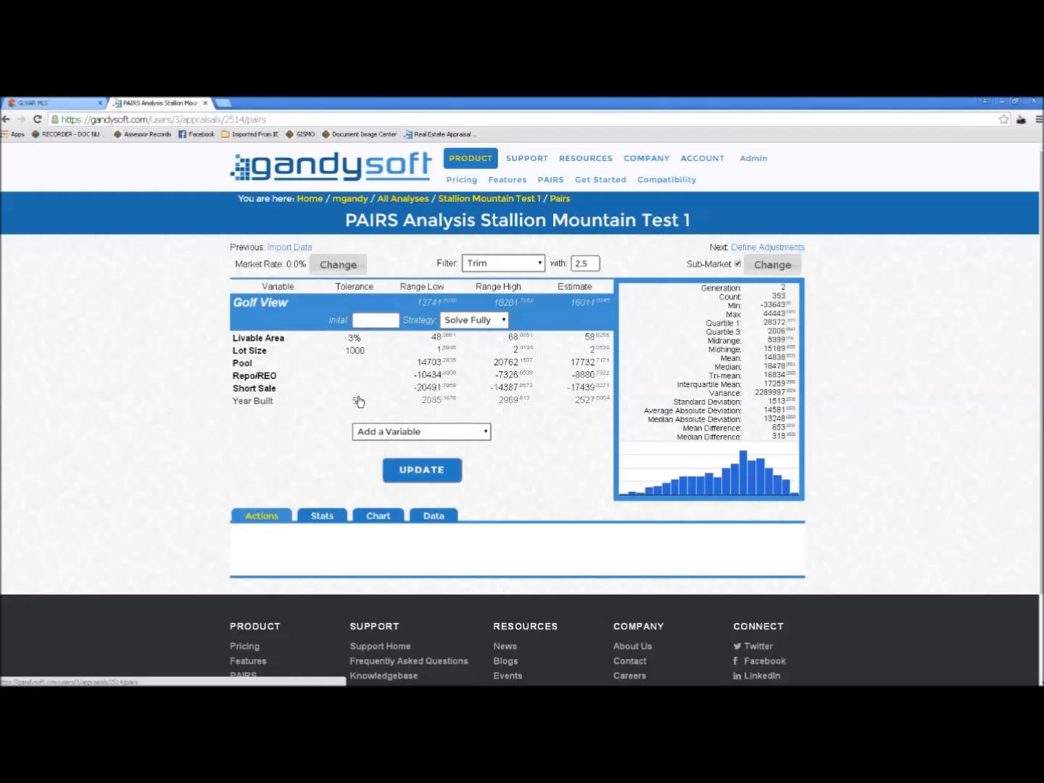
pyautogui.click(767, 249)
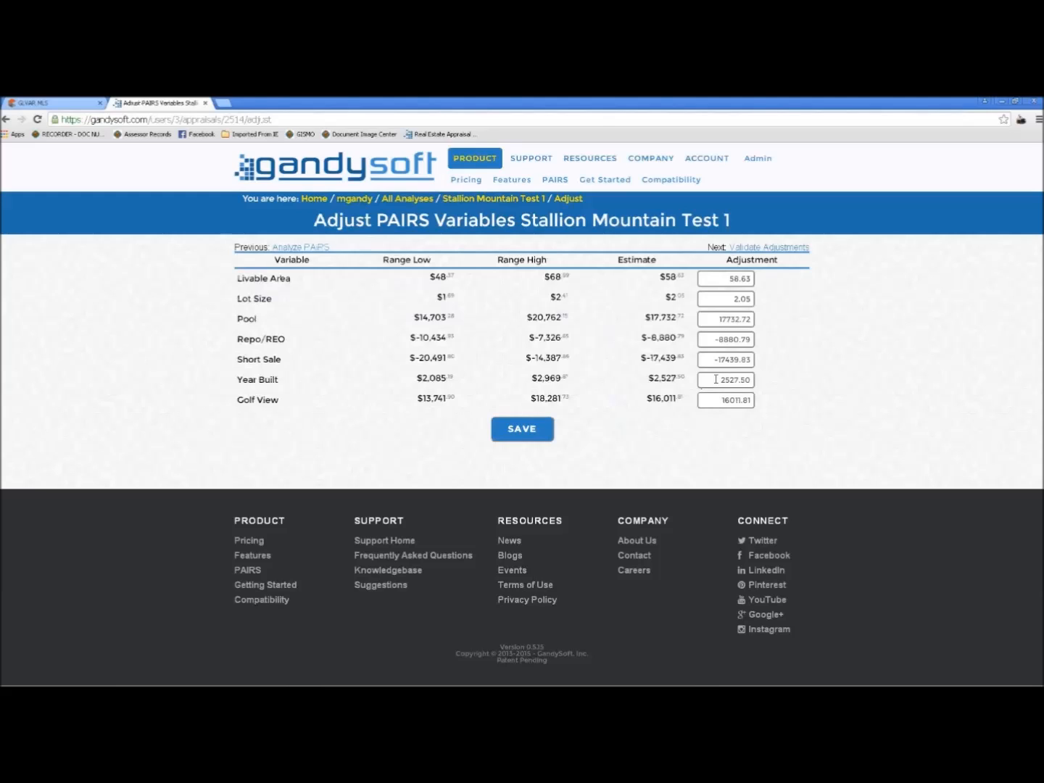
# Set the adjustments to 60 for Livable Area, 2 for Lot Size, 18000 for Pool and -10000 for Repo/REO
pyautogui.moveTo(708, 281); pyautogui.dragTo(781, 294)
pyautogui.write('60')
pyautogui.press('Tab')
pyautogui.write('2')
pyautogui.press('Tab')
pyautogui.write('18000')
pyautogui.press('Tab')
pyautogui.write('-10000')
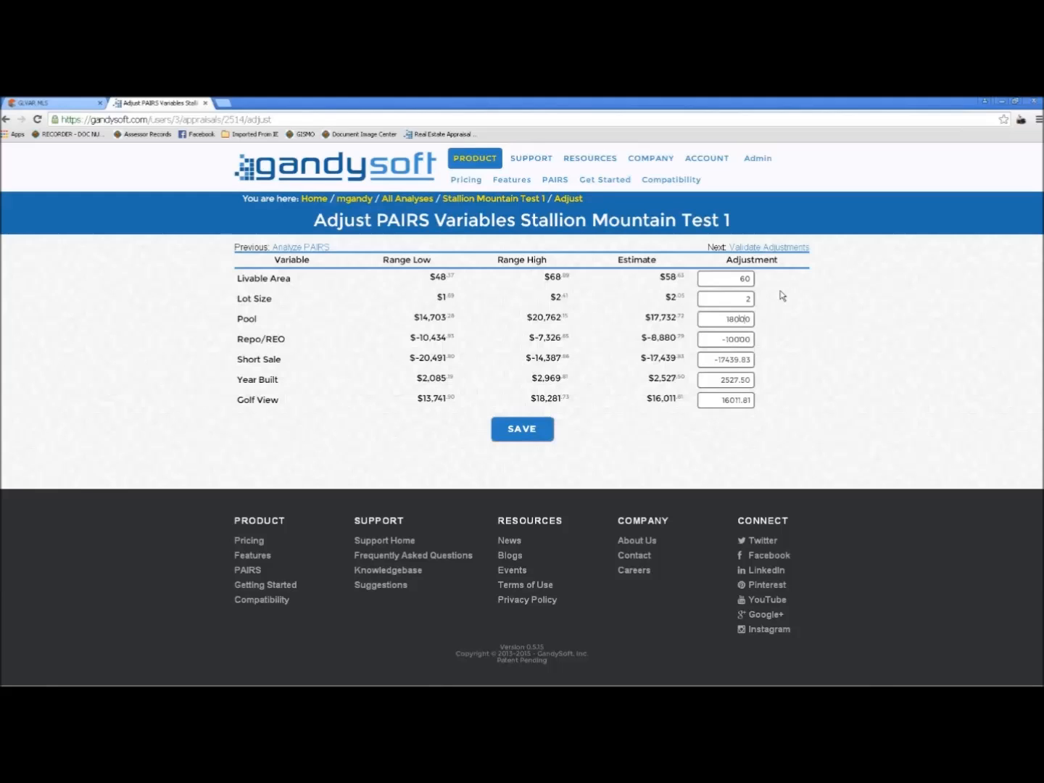
# Set the adjustments to -17000 for Short Sale, 2100 for Year Built and 15000 for Golf View, and save them
pyautogui.press('Tab')
pyautogui.write('-17000')
pyautogui.press('Tab')
pyautogui.write('2500')
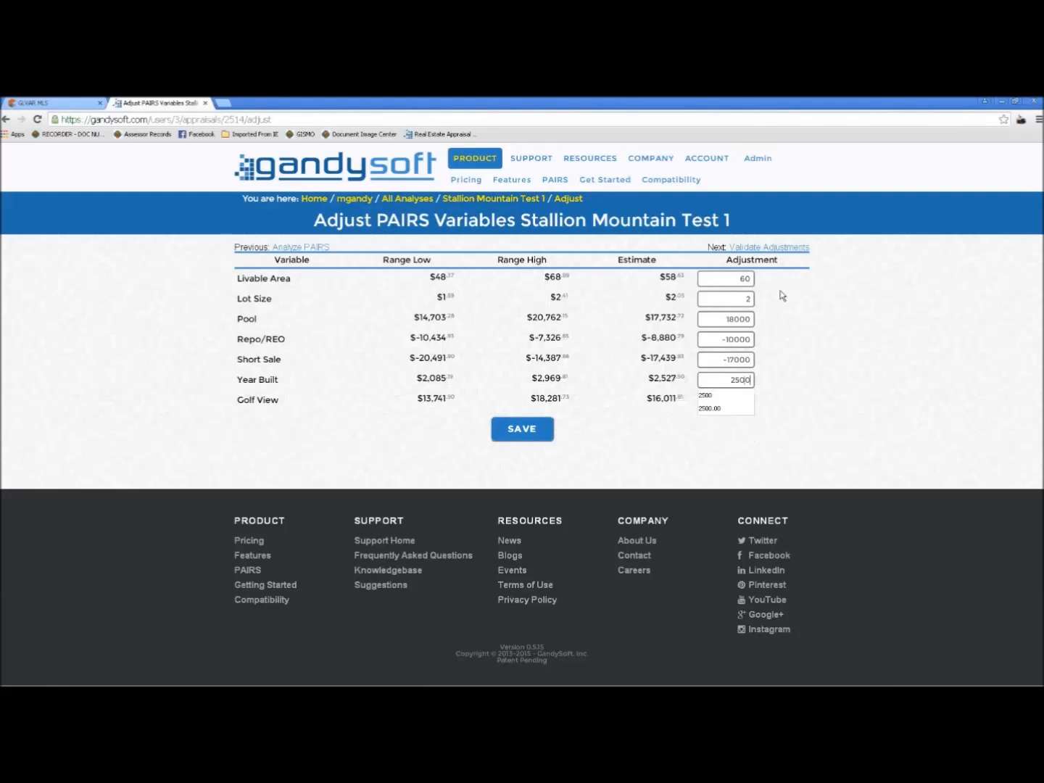
pyautogui.press('Tab')
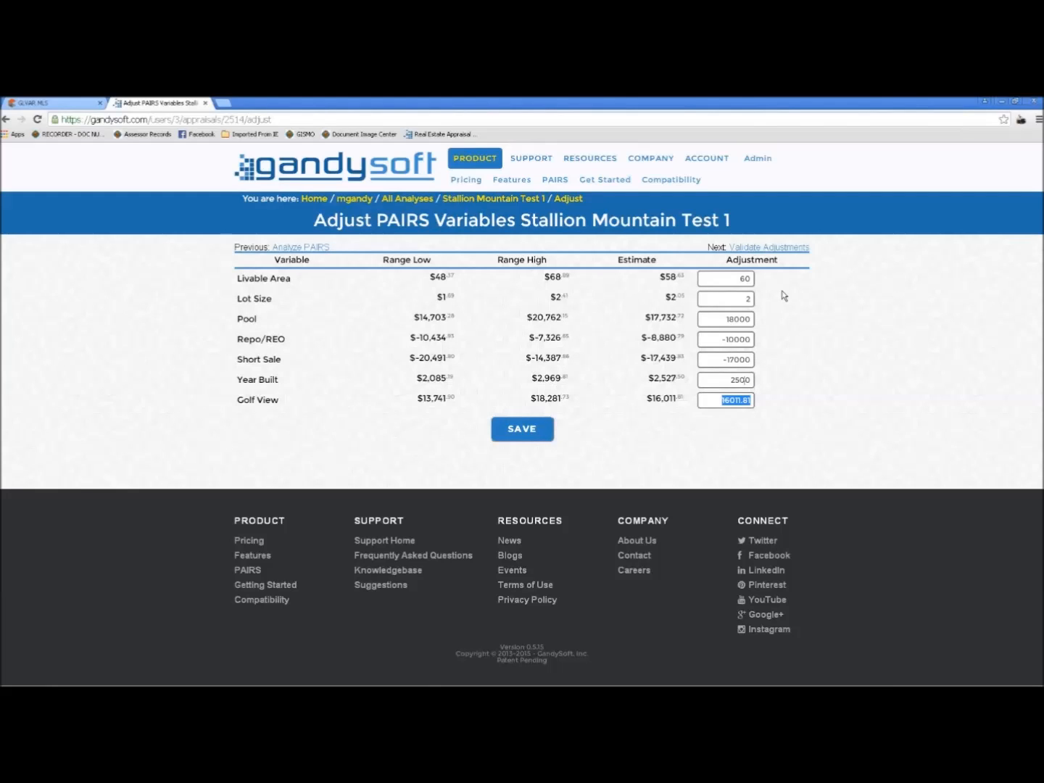
pyautogui.hotkey('shift', 'Tab')
pyautogui.write('2100')
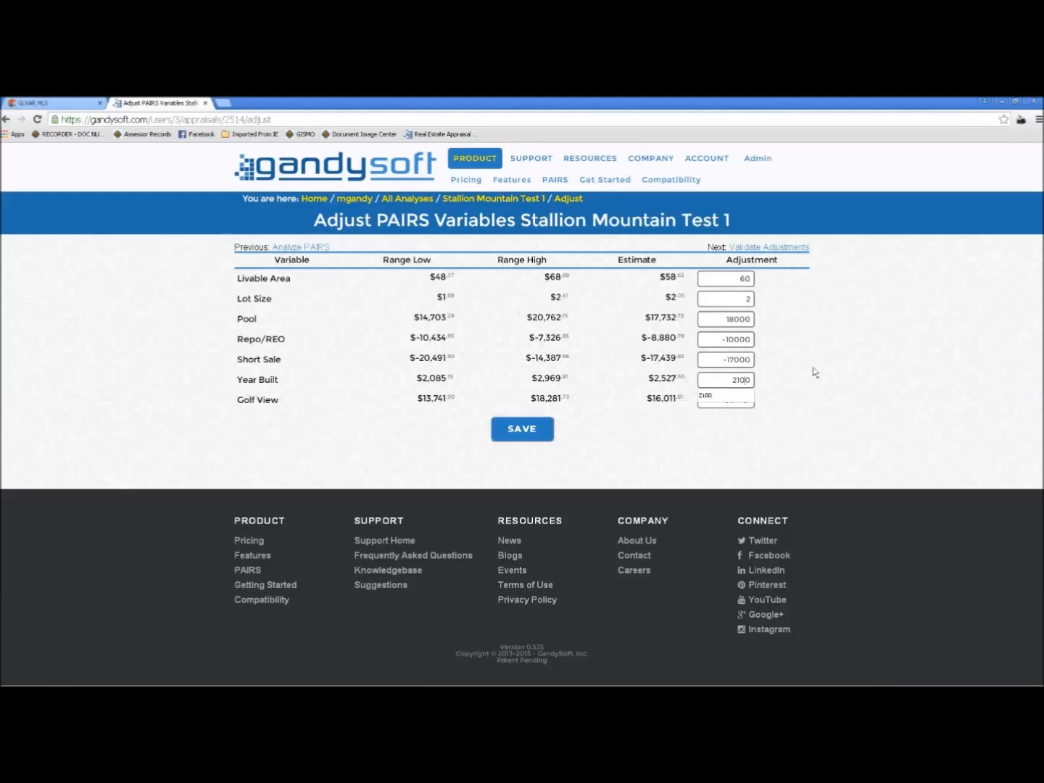
pyautogui.press('Tab')
pyautogui.write('15000')
pyautogui.click(521, 427)
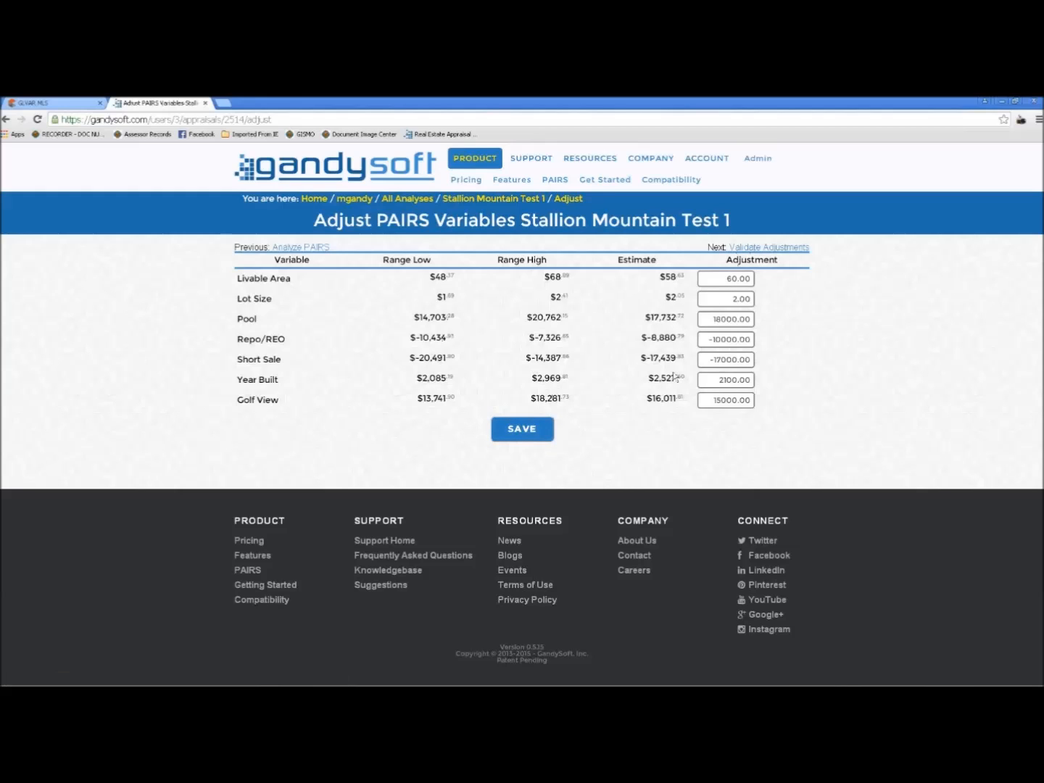
# Proceed to validating the adjustments and review the validation result of every variable from Livable Area to Golf View
pyautogui.click(770, 248)
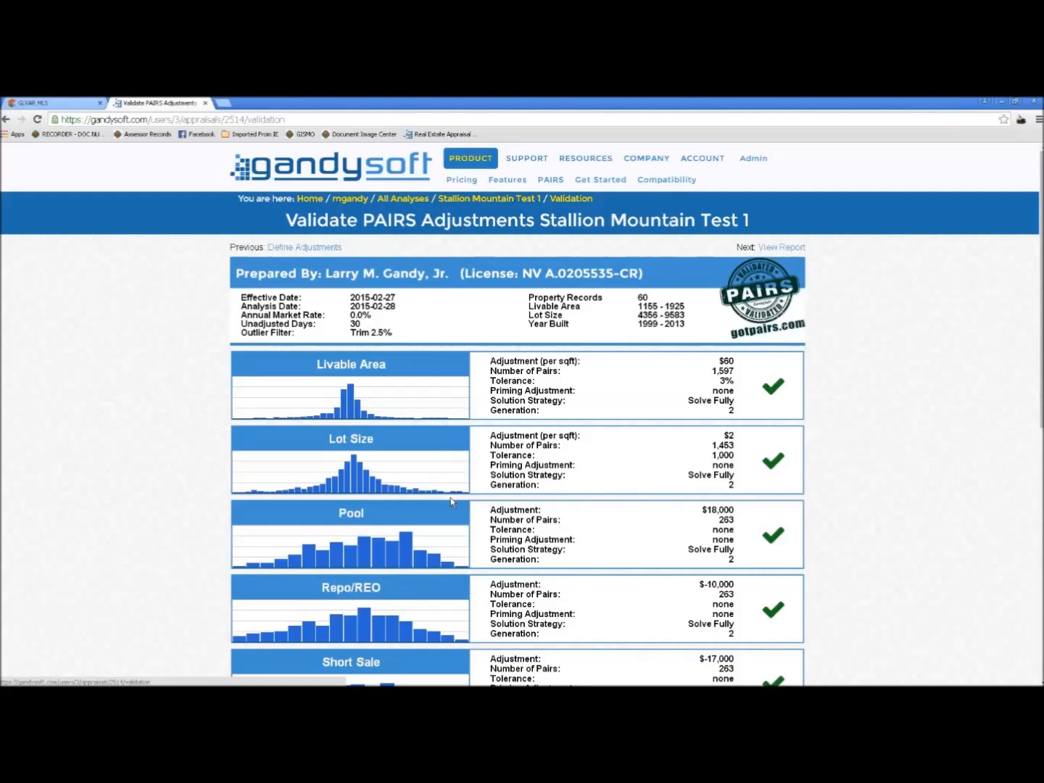
pyautogui.scroll(-1, 450, 499)
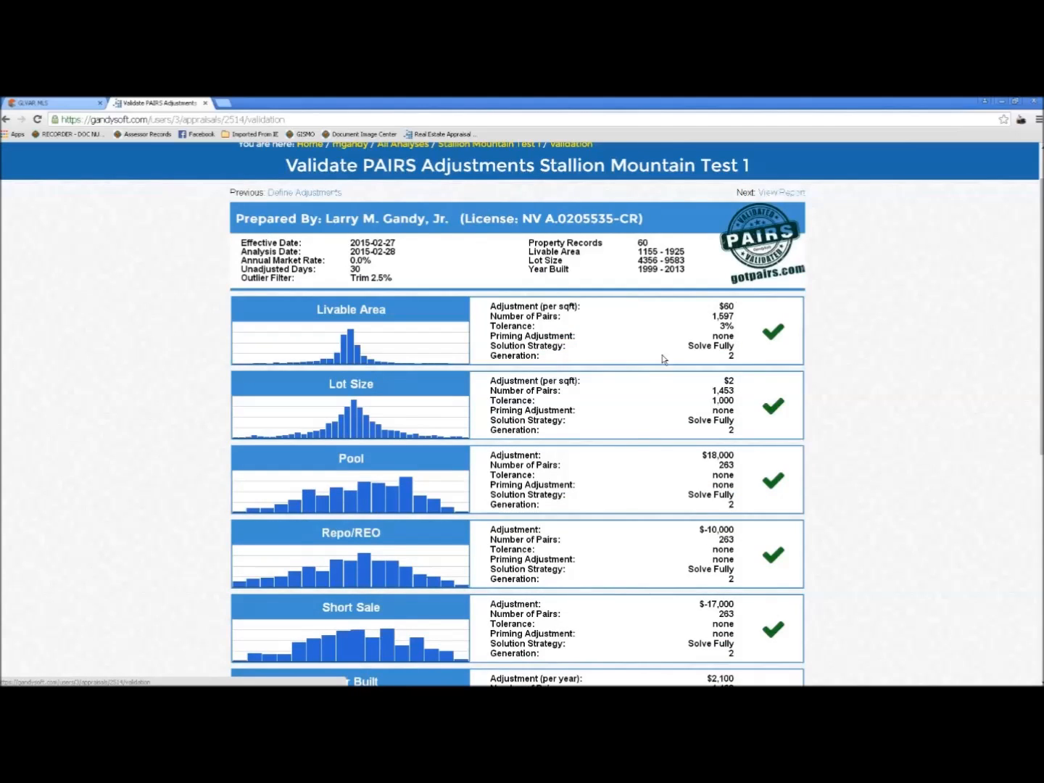
pyautogui.scroll(-1, 712, 391)
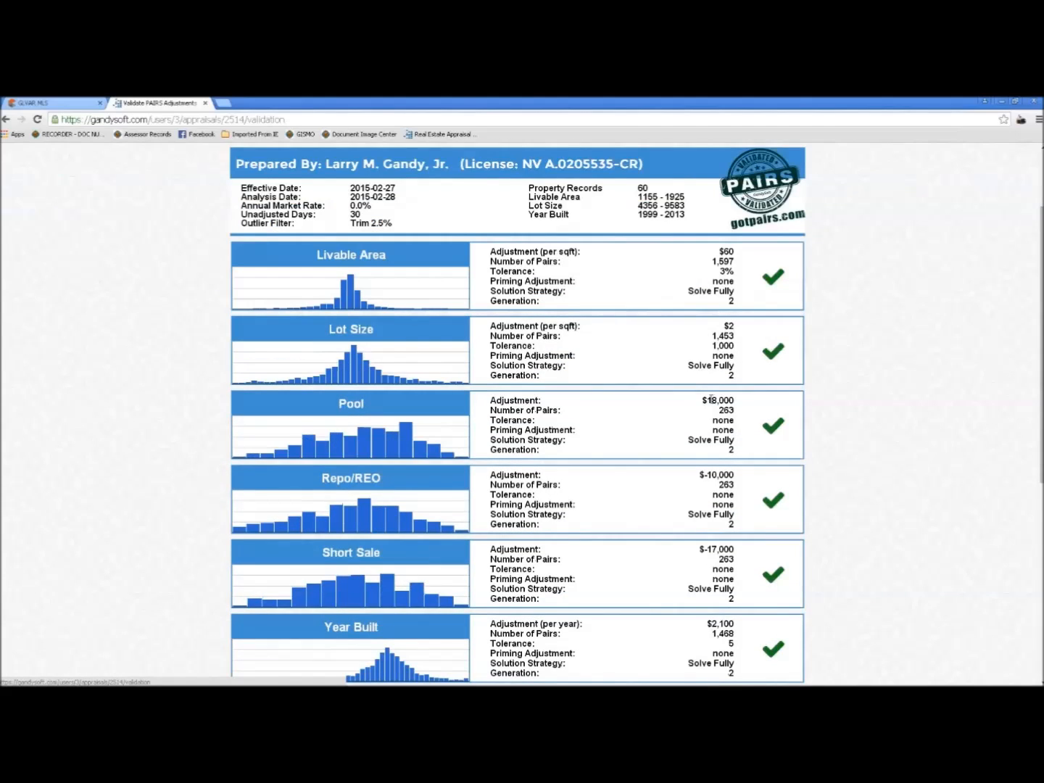
pyautogui.scroll(-4, 710, 418)
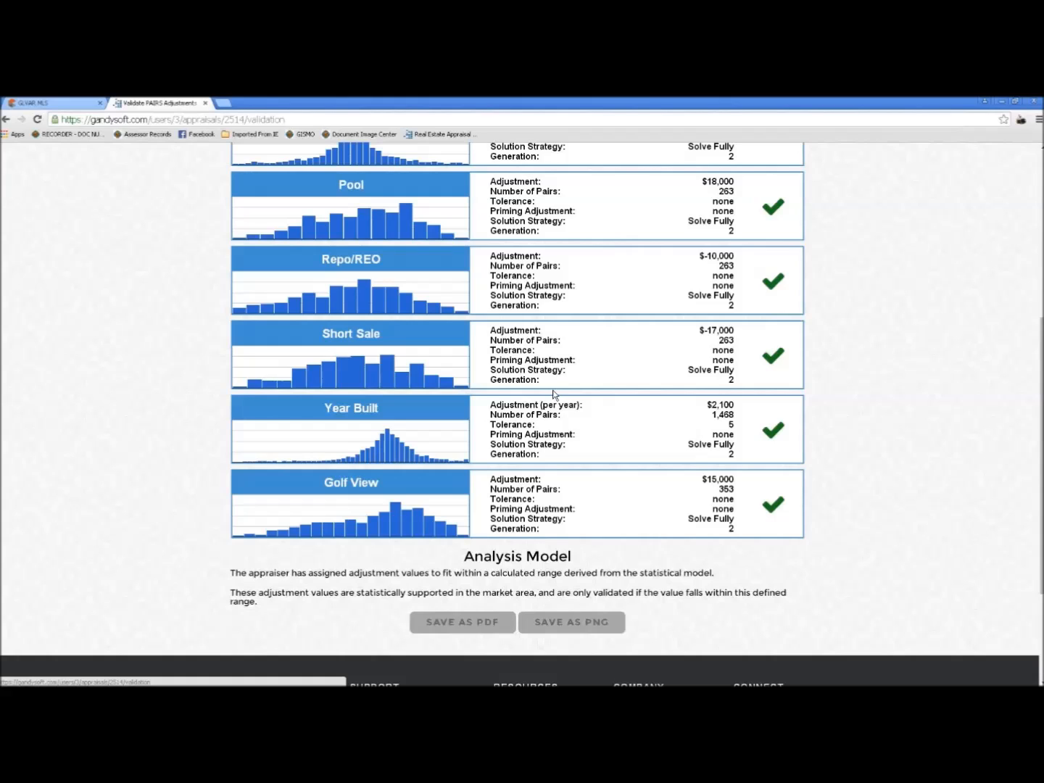
pyautogui.scroll(5, 553, 394)
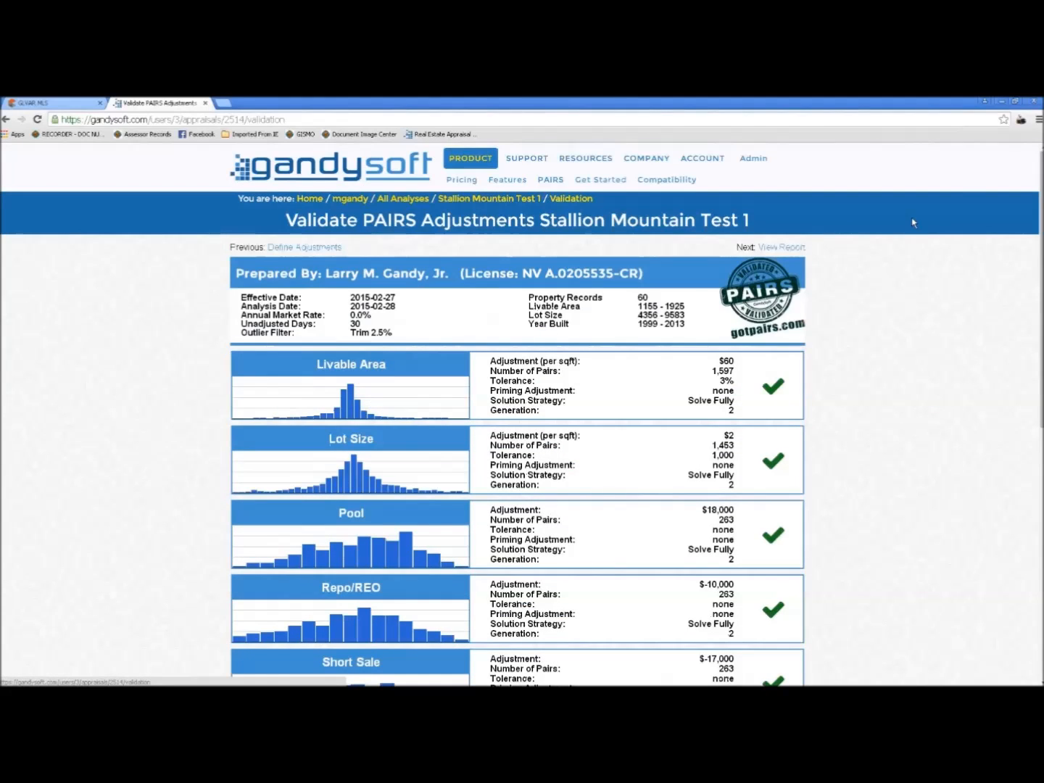
# Select a screenshot region of the validation page with Webpage Screenshot, from the header through the Analysis Model text
pyautogui.click(1022, 119)
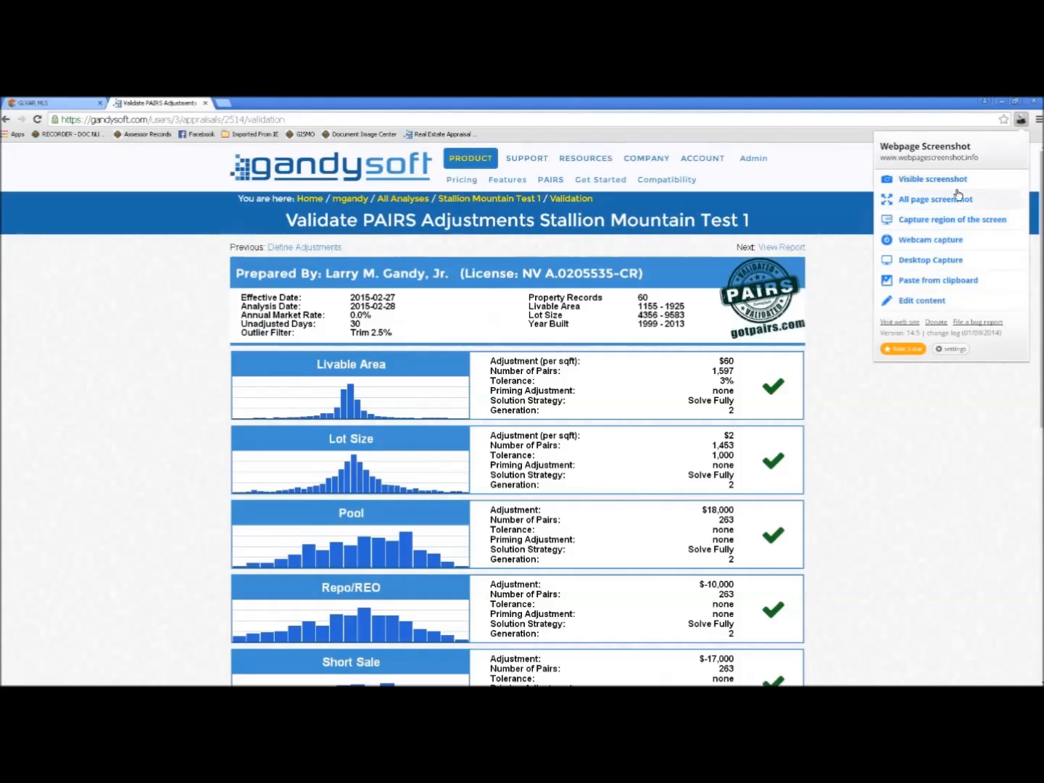
pyautogui.click(922, 221)
pyautogui.moveTo(267, 381); pyautogui.dragTo(816, 242)
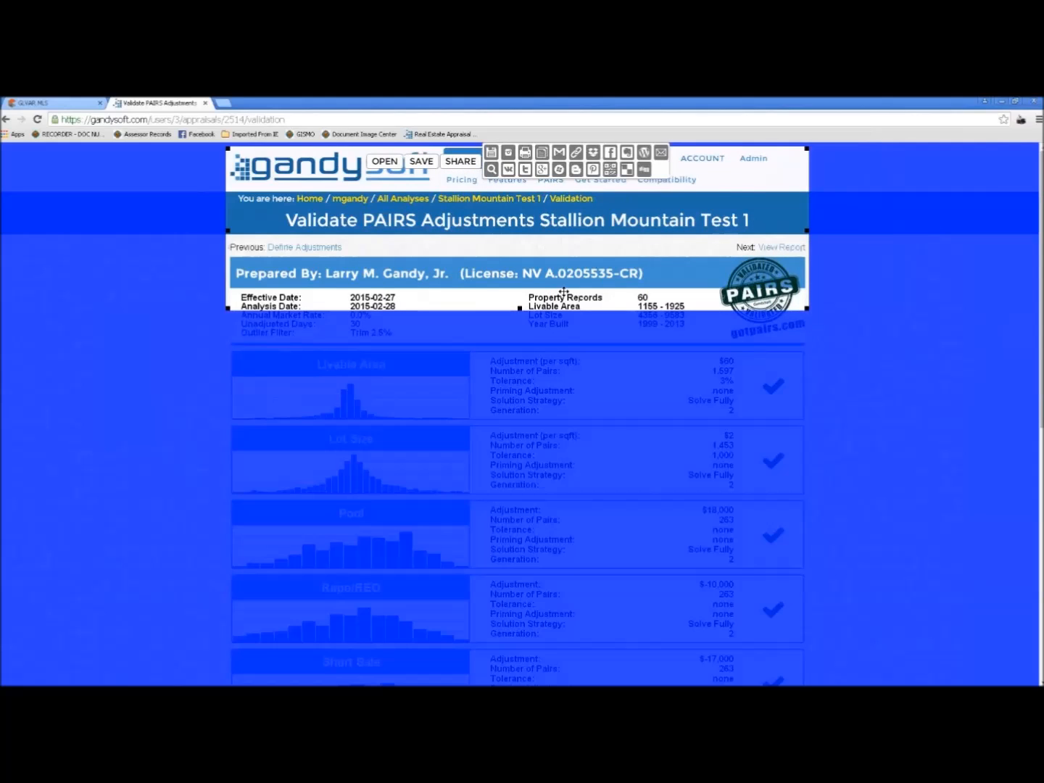
pyautogui.moveTo(520, 313); pyautogui.dragTo(527, 609)
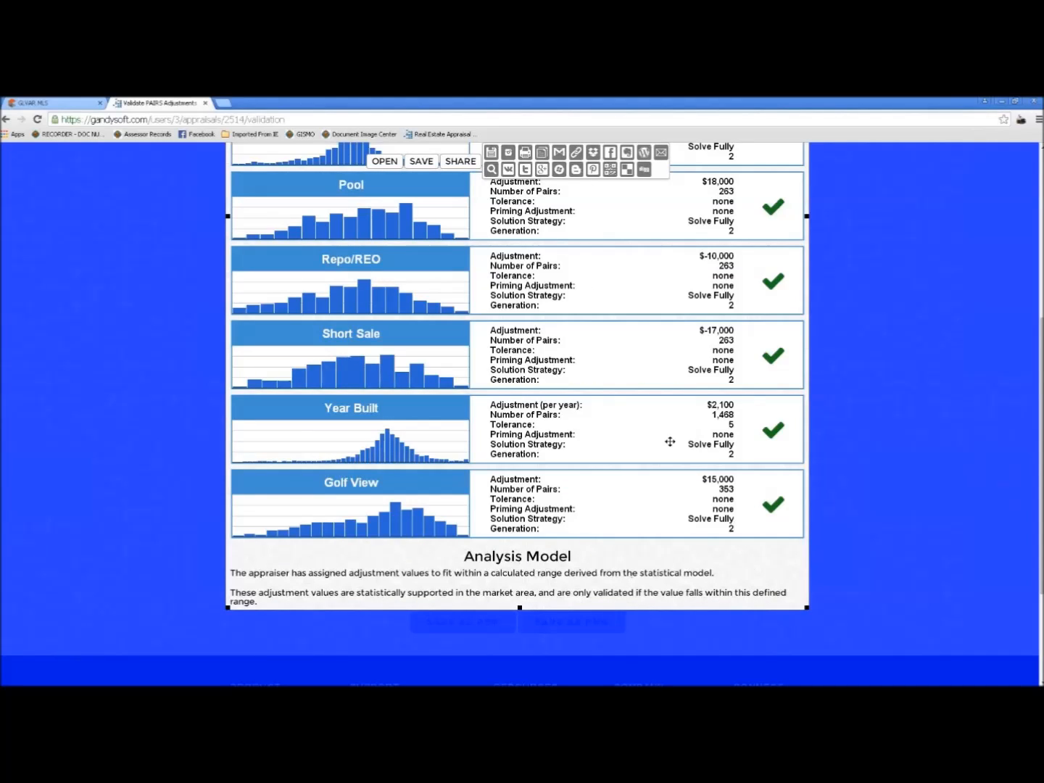
# Copy the captured validation image to the clipboard and close its preview
pyautogui.click(540, 164)
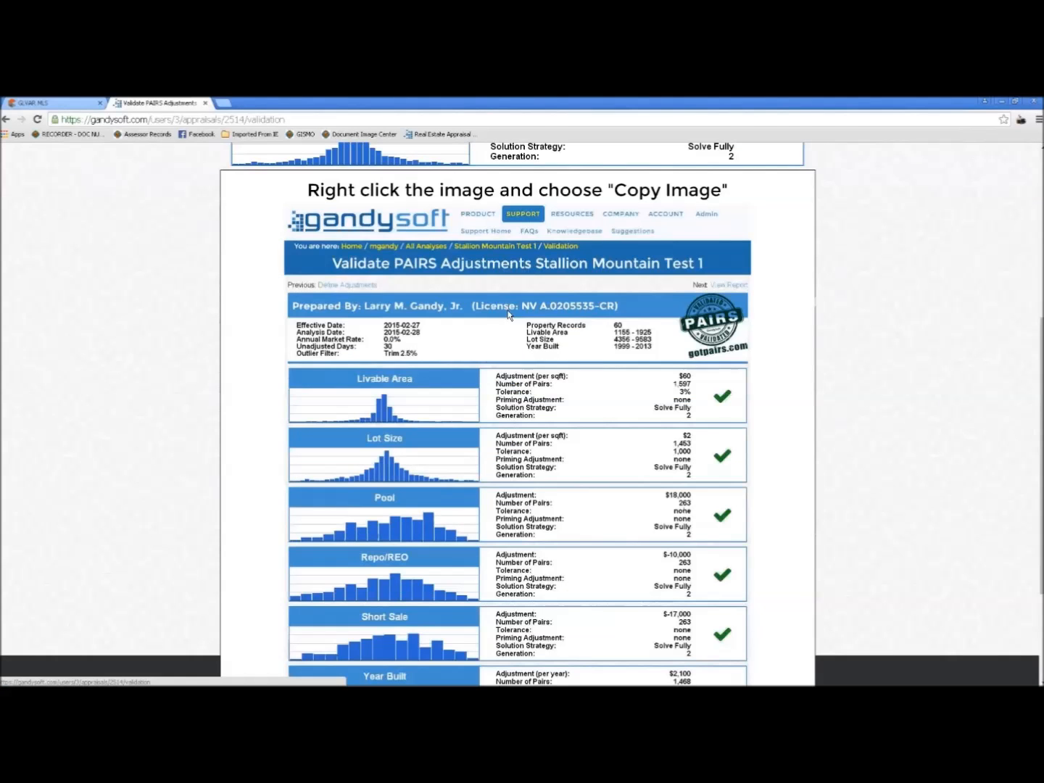
pyautogui.rightClick(507, 310)
pyautogui.click(536, 341)
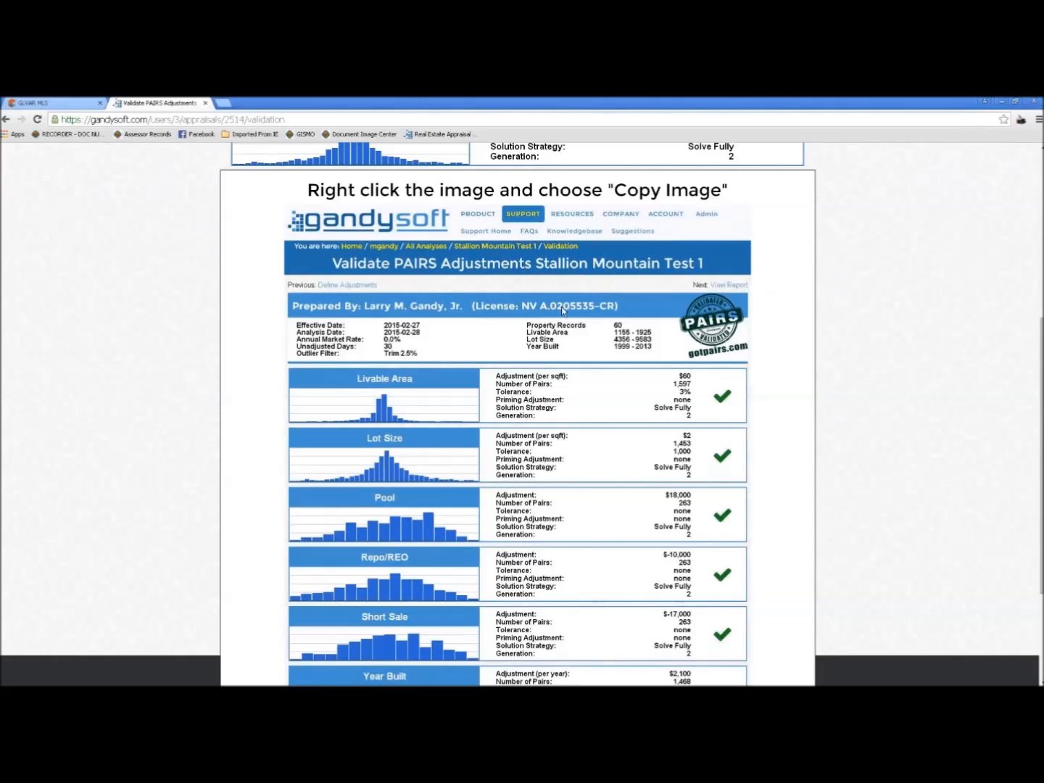
pyautogui.click(746, 231)
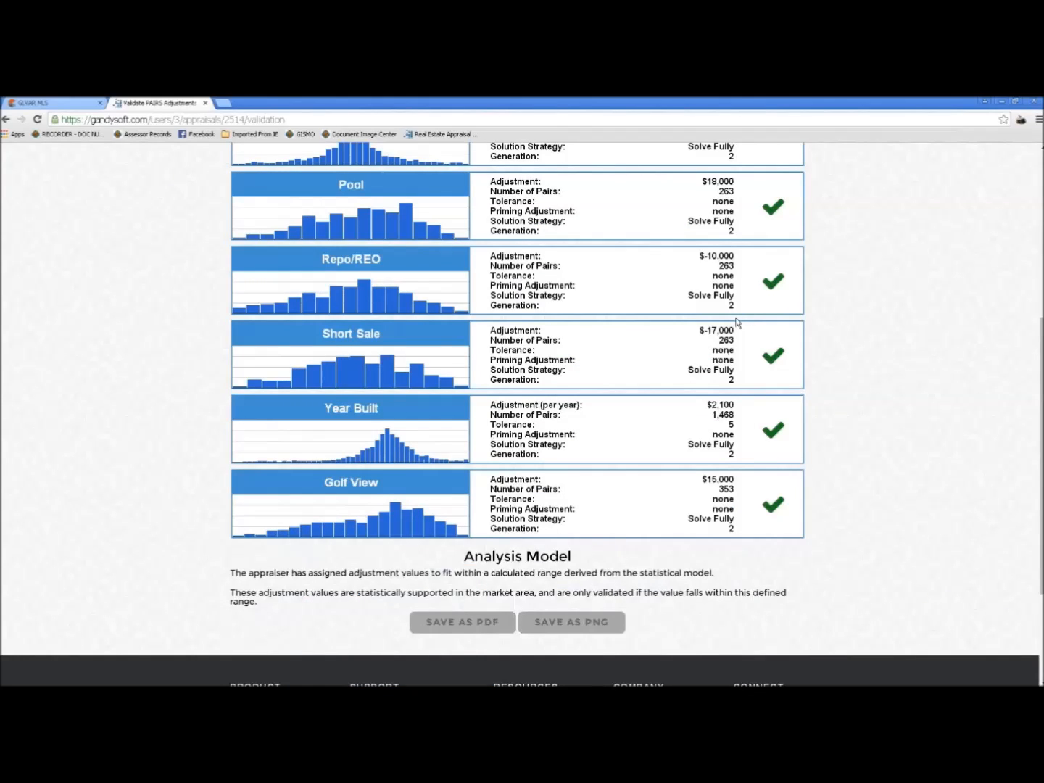
# View the PAIRS Analysis Report and examine the statistics and charts of all the variables
pyautogui.scroll(5, 738, 321)
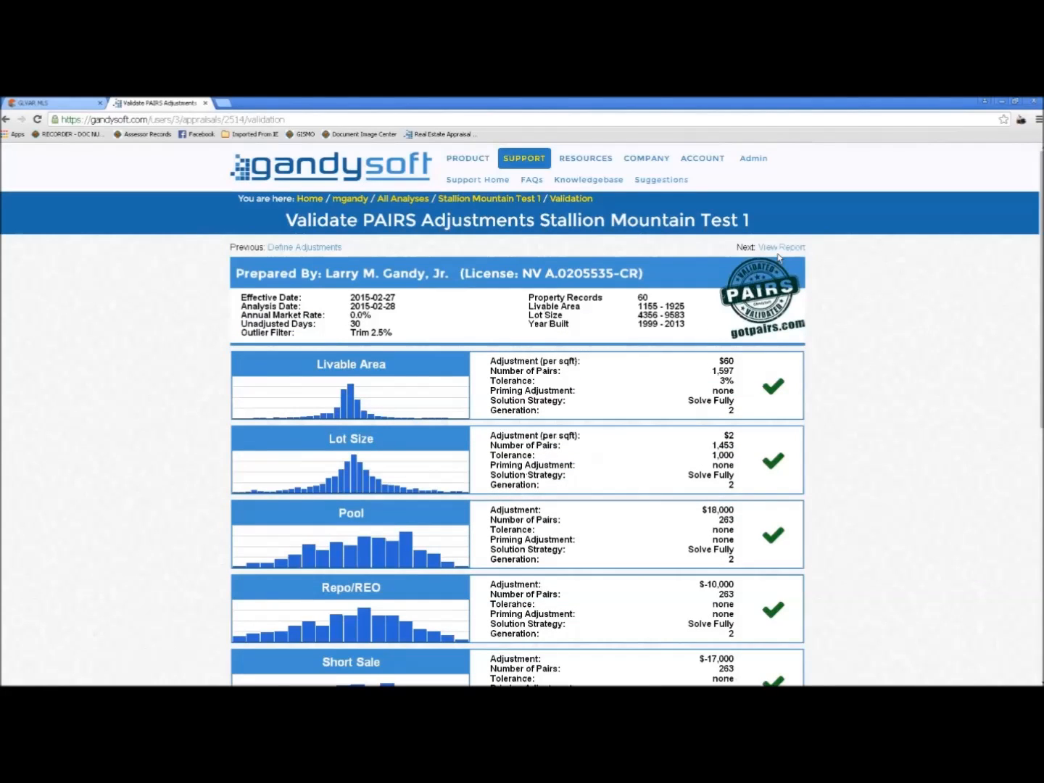
pyautogui.click(780, 248)
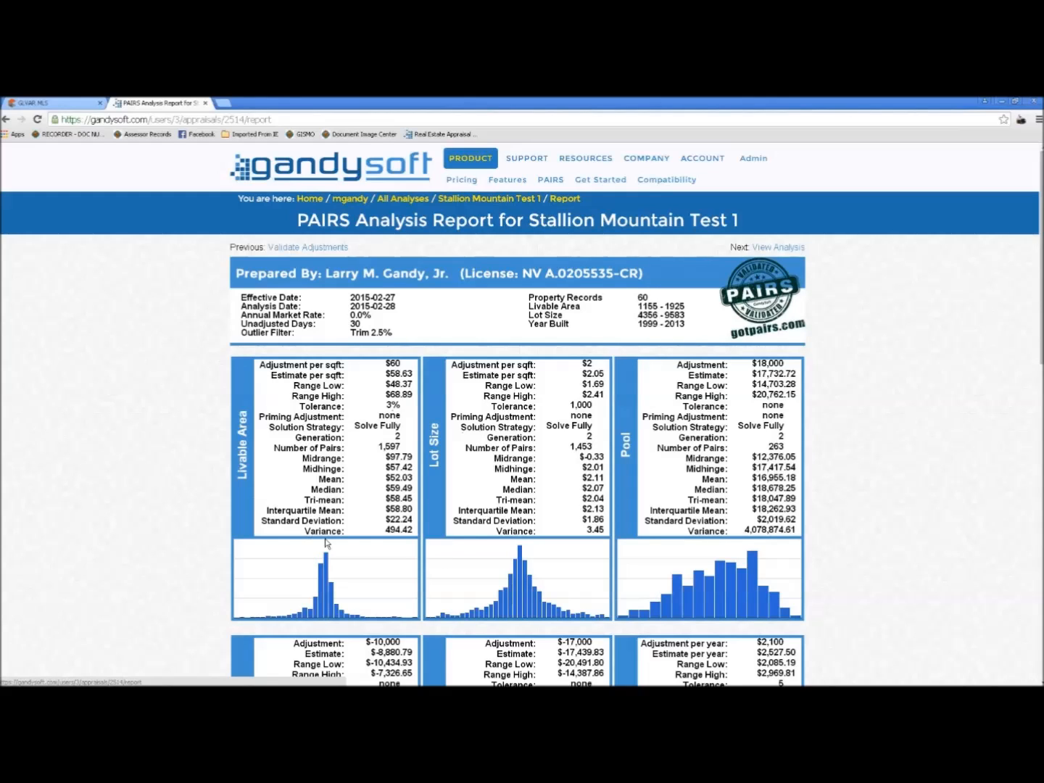
pyautogui.scroll(-3, 767, 467)
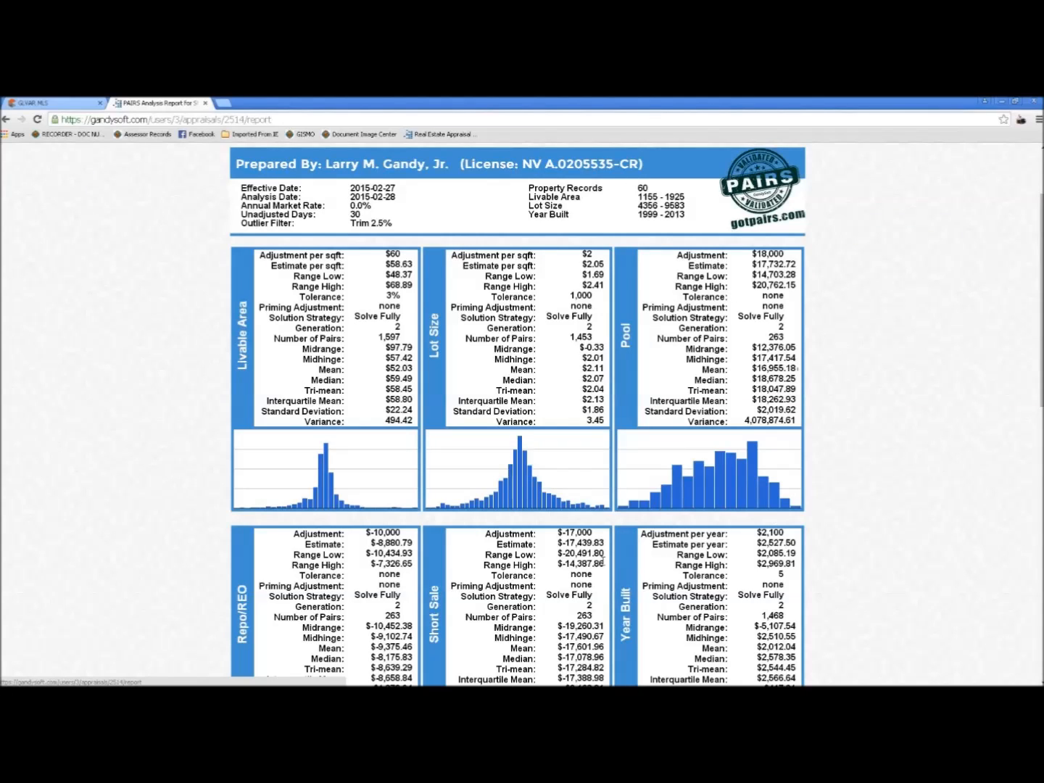
pyautogui.scroll(-2, 451, 551)
pyautogui.scroll(-3, 704, 475)
pyautogui.scroll(-4, 704, 475)
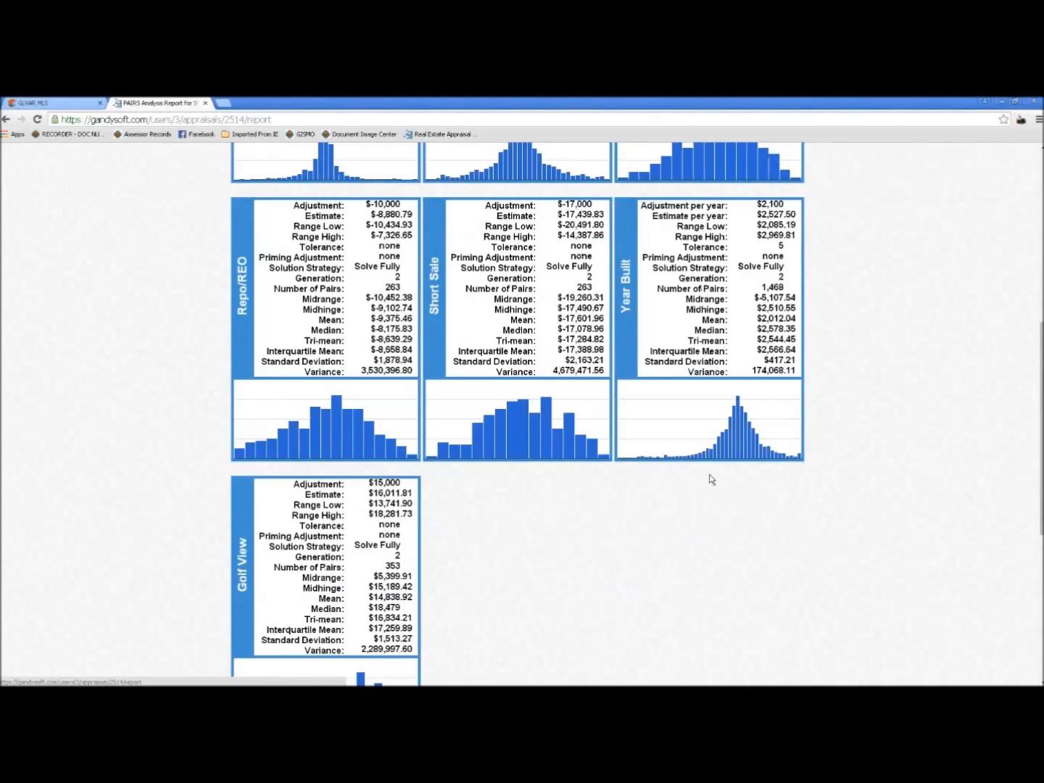
pyautogui.scroll(1, 508, 504)
pyautogui.scroll(8, 508, 503)
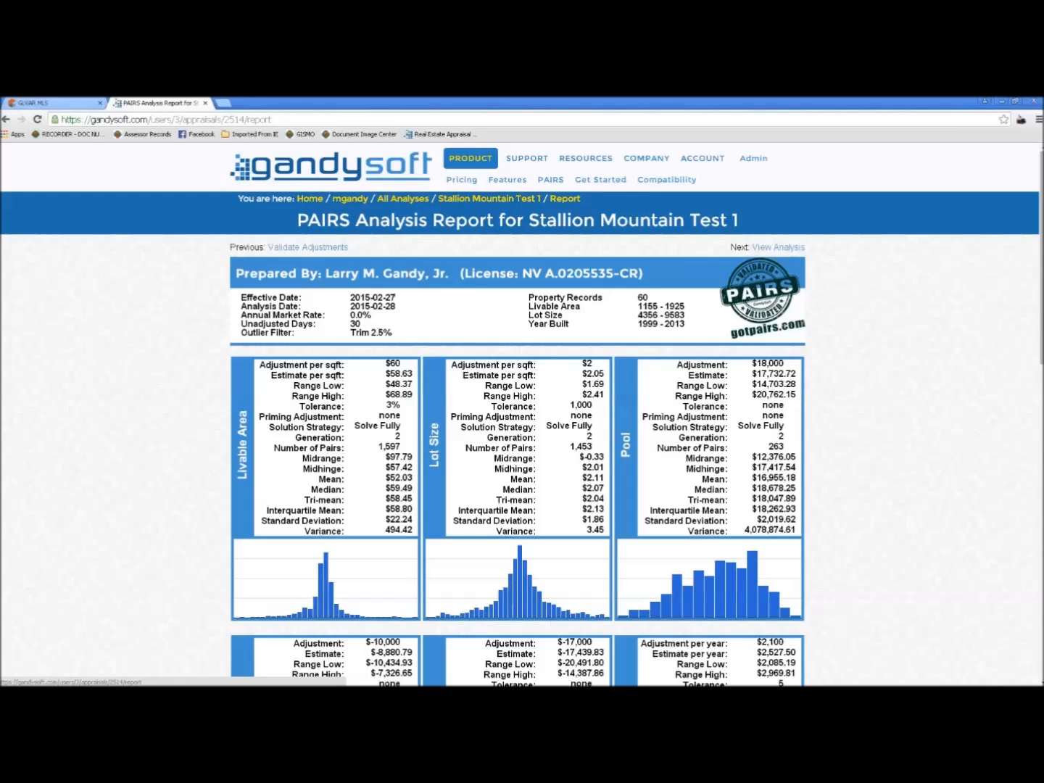
# Switch to the Book1.xlsx workbook in Excel and paste a copy of the Sheet1 data into Sheet2 at cell A1
pyautogui.click(324, 170)
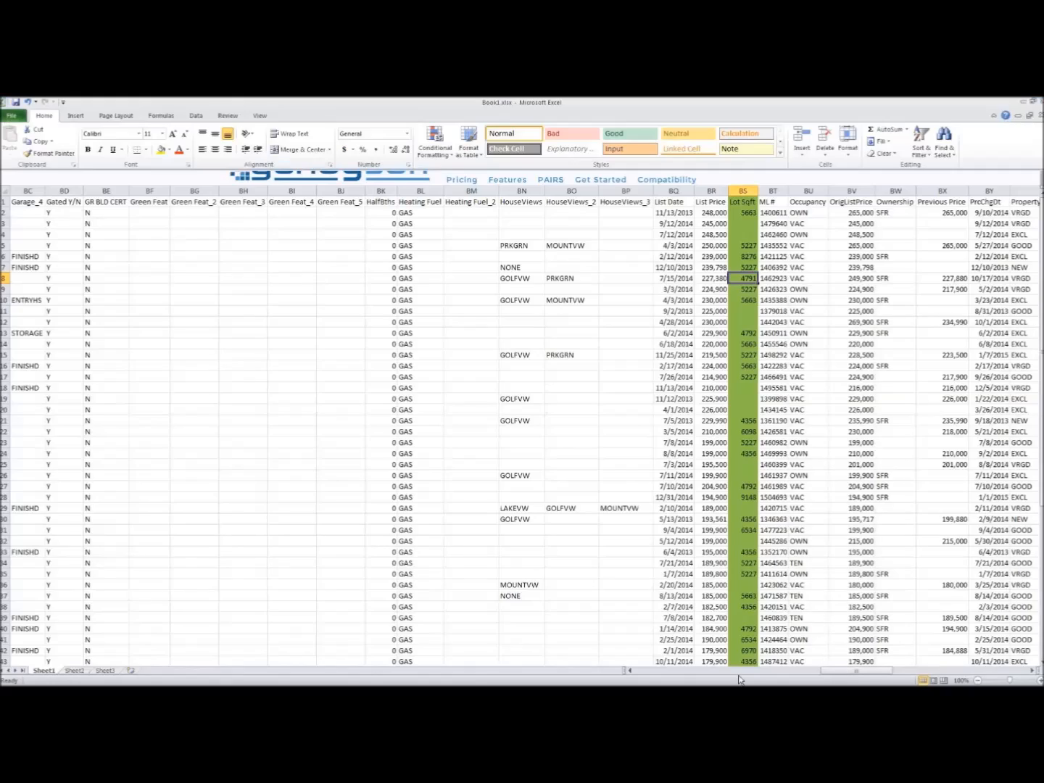
pyautogui.moveTo(739, 677); pyautogui.dragTo(632, 677)
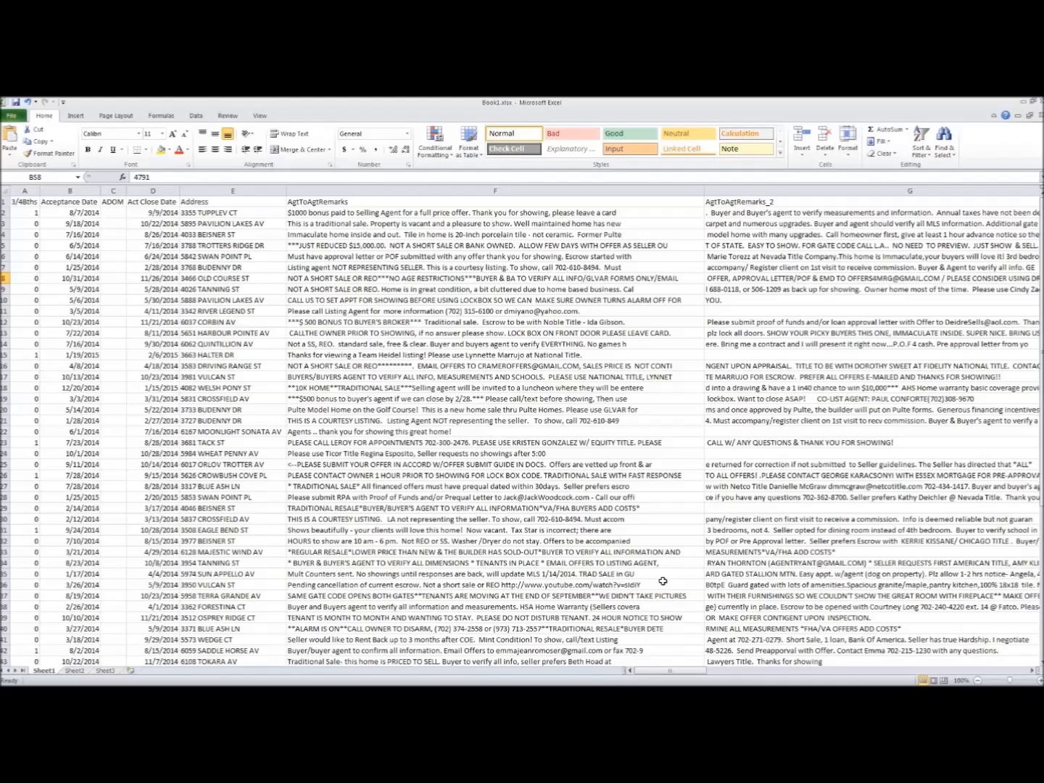
pyautogui.click(74, 671)
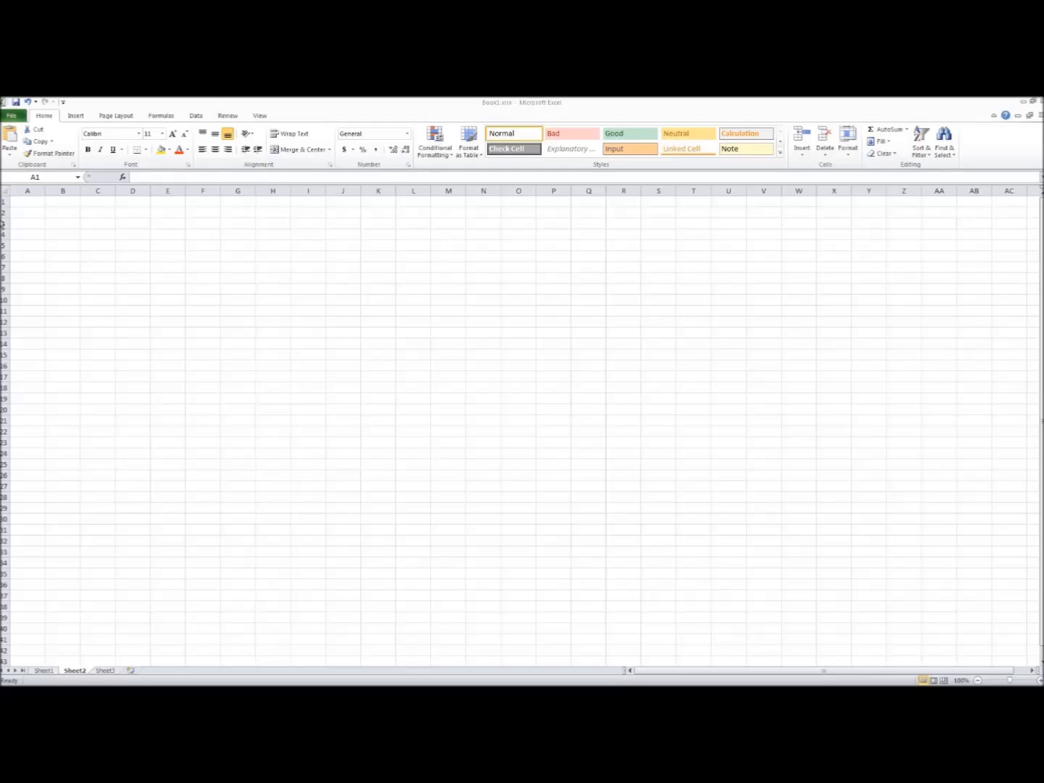
pyautogui.click(29, 203)
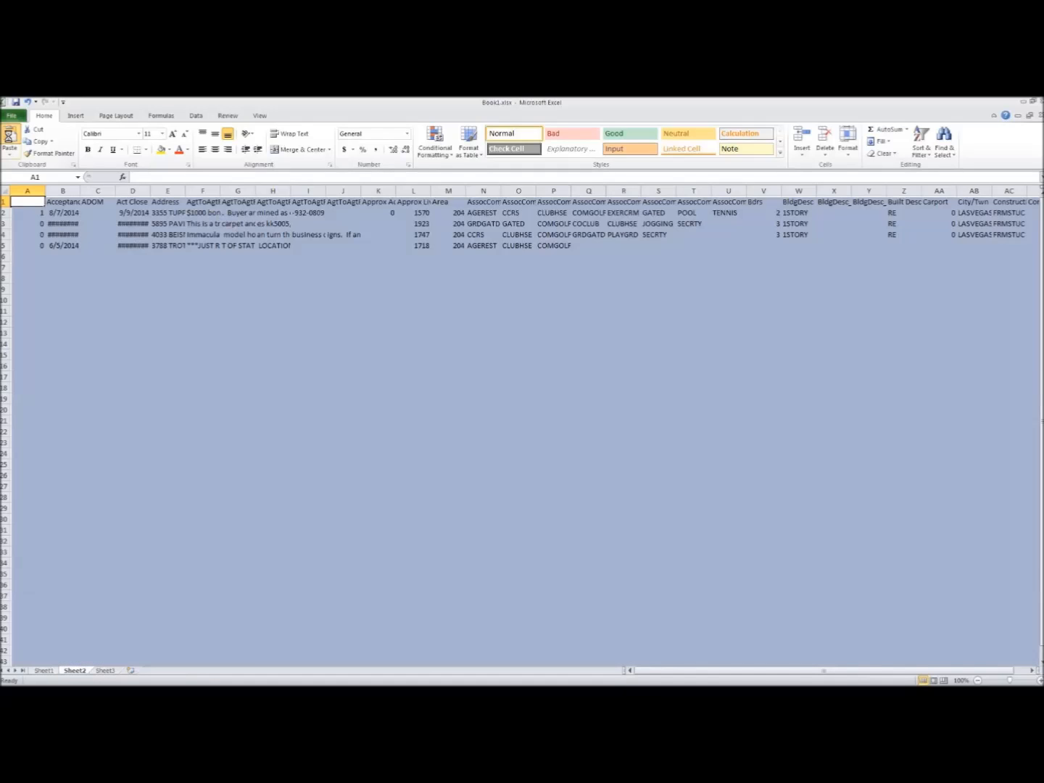
# AutoFit the width of all the columns in Sheet2 to their contents
pyautogui.click(853, 159)
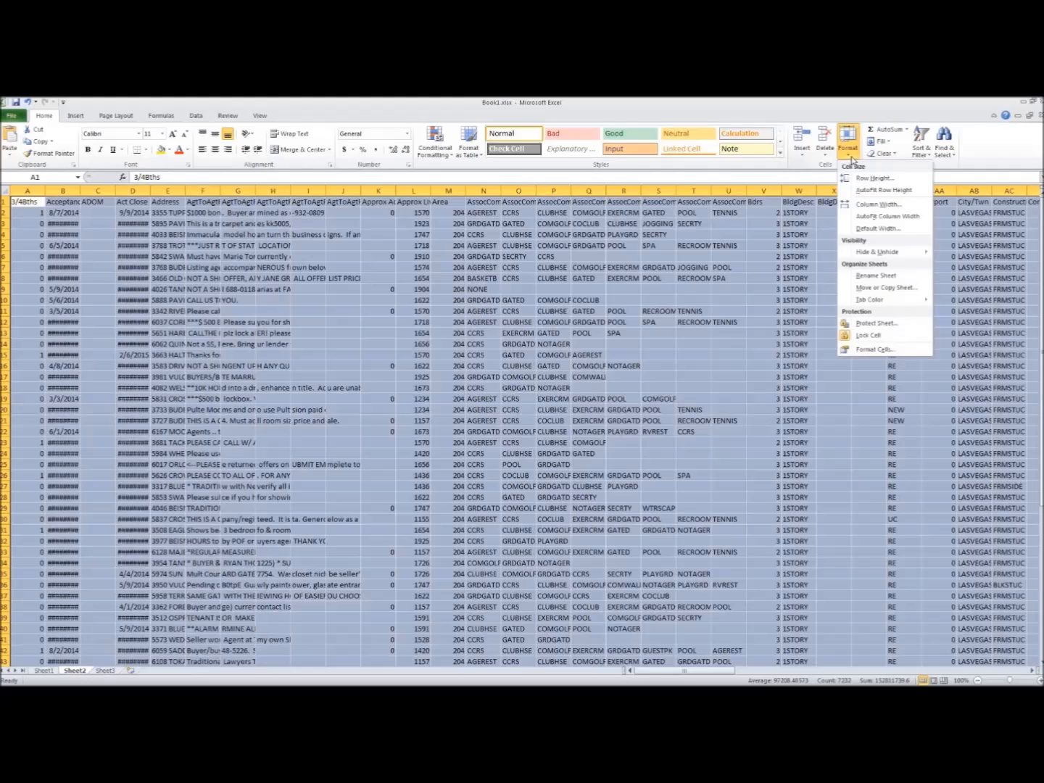
pyautogui.click(864, 215)
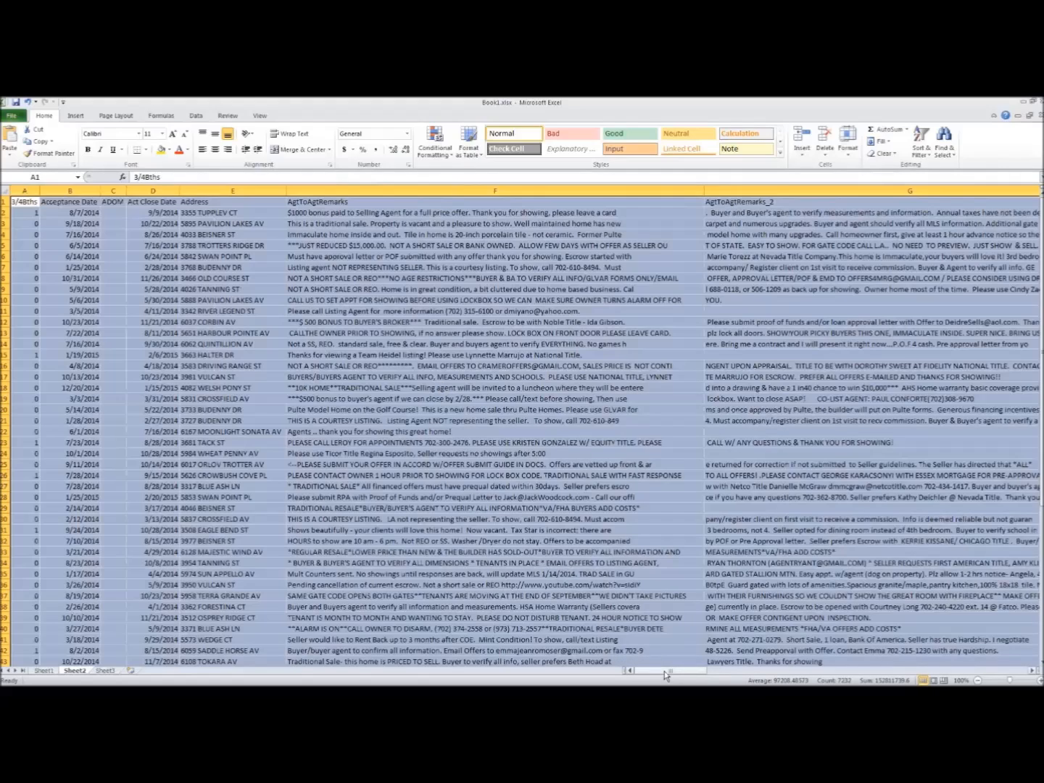
# Clear the Approx Liv Area values in cells L3, L8, L13, L15, L20, L24, L26, L29, L33 and L35
pyautogui.moveTo(668, 669); pyautogui.dragTo(695, 657)
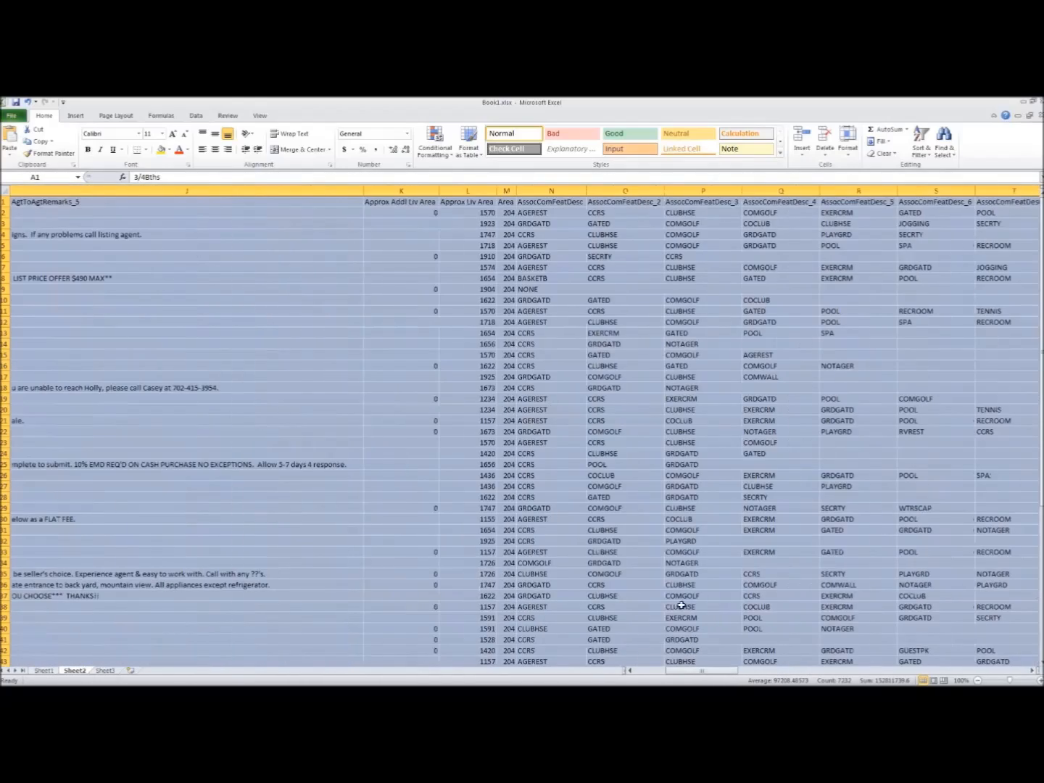
pyautogui.click(458, 223)
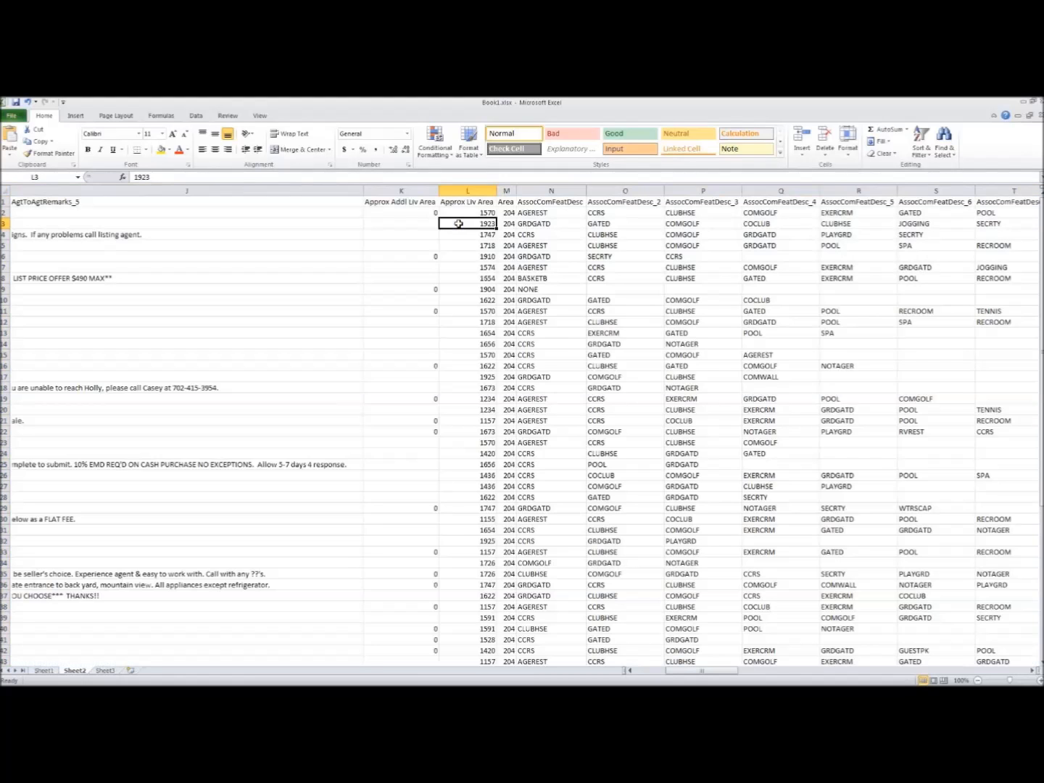
pyautogui.press('Delete')
pyautogui.click(470, 278)
pyautogui.press('Delete')
pyautogui.click(470, 355)
pyautogui.press('Delete')
pyautogui.click(468, 340)
pyautogui.press('Delete')
pyautogui.click(470, 409)
pyautogui.press('Delete')
pyautogui.click(468, 475)
pyautogui.press('Delete')
pyautogui.click(465, 508)
pyautogui.press('Delete')
pyautogui.click(467, 454)
pyautogui.press('Delete')
pyautogui.click(464, 574)
pyautogui.press('Delete')
pyautogui.click(465, 551)
pyautogui.press('Delete')
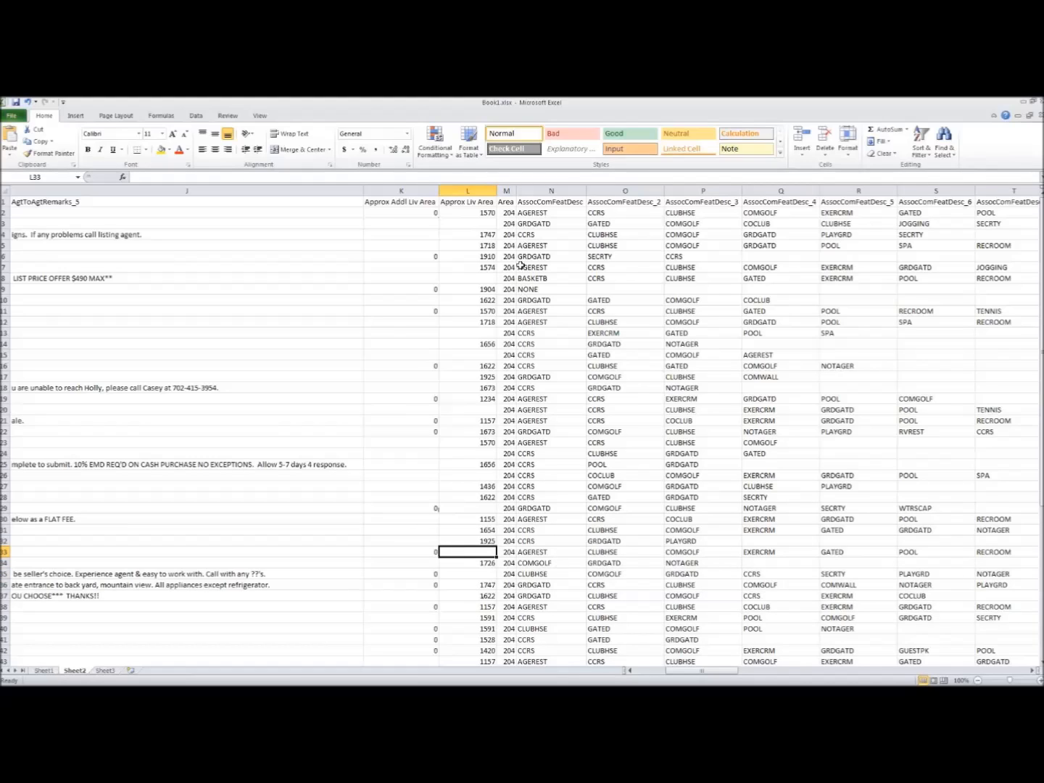
# Fill the blank Approx Liv Area cells L3, L8 and L13 with 1653, 1645 and 1506
pyautogui.click(482, 509)
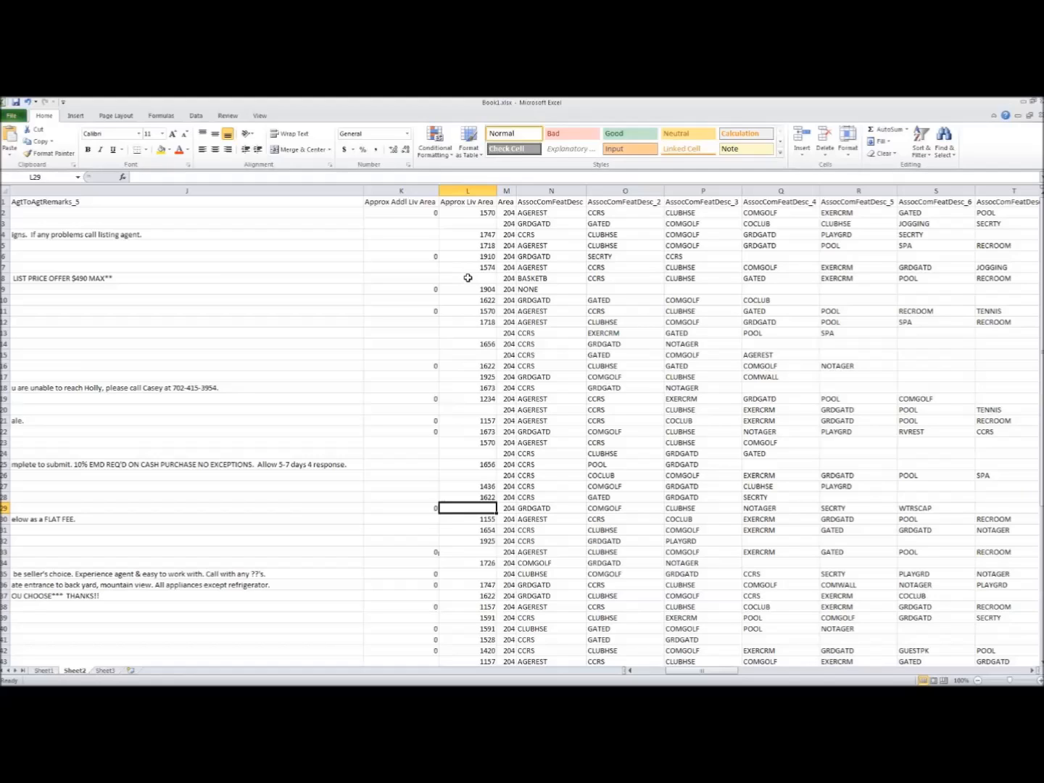
pyautogui.click(481, 223)
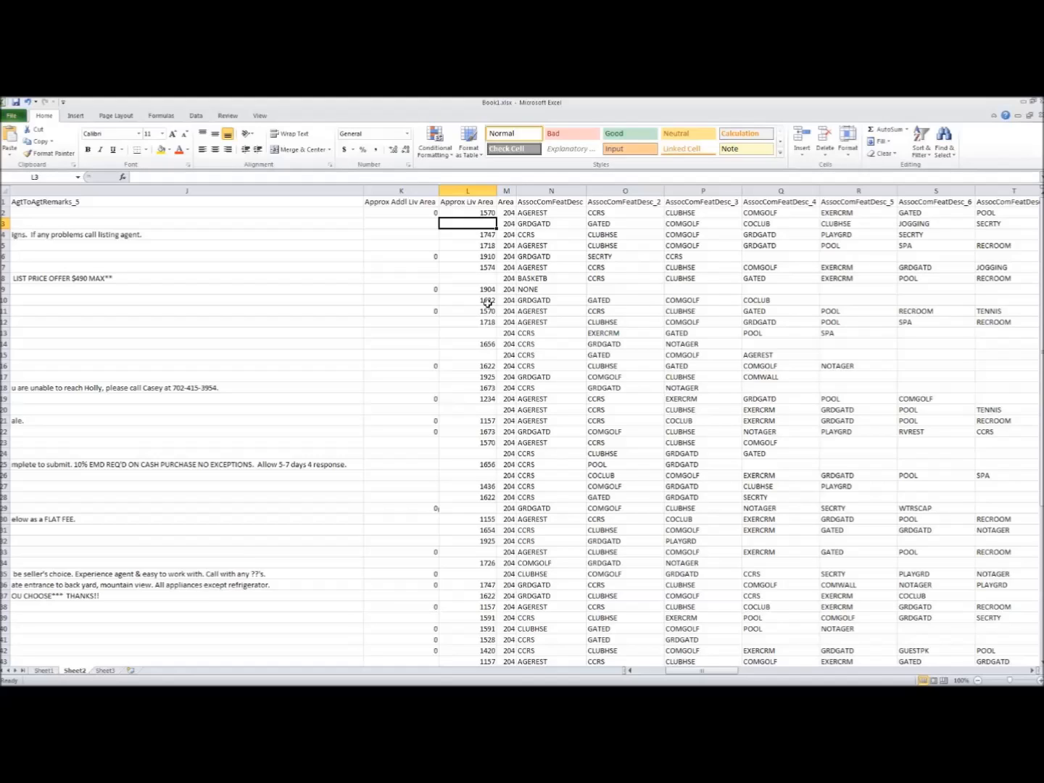
pyautogui.write('16534')
pyautogui.press('BackSpace')
pyautogui.press('Return')
pyautogui.press('Down')
pyautogui.press('Down')
pyautogui.press('Down')
pyautogui.press('Down')
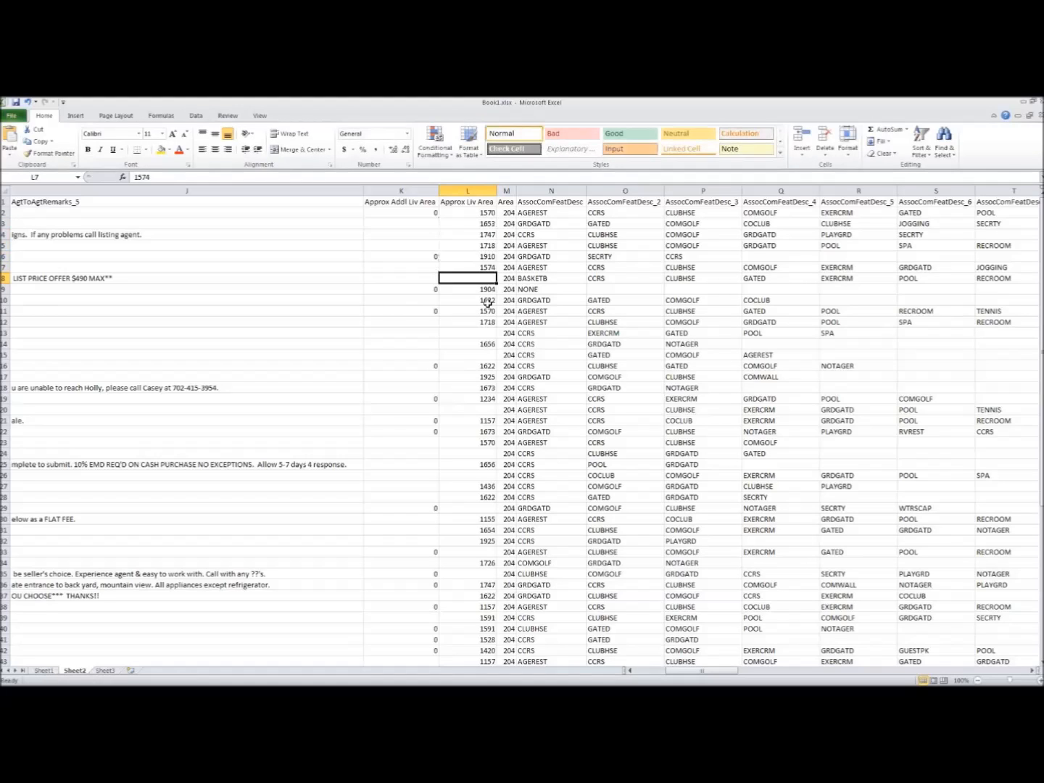
pyautogui.write('1645')
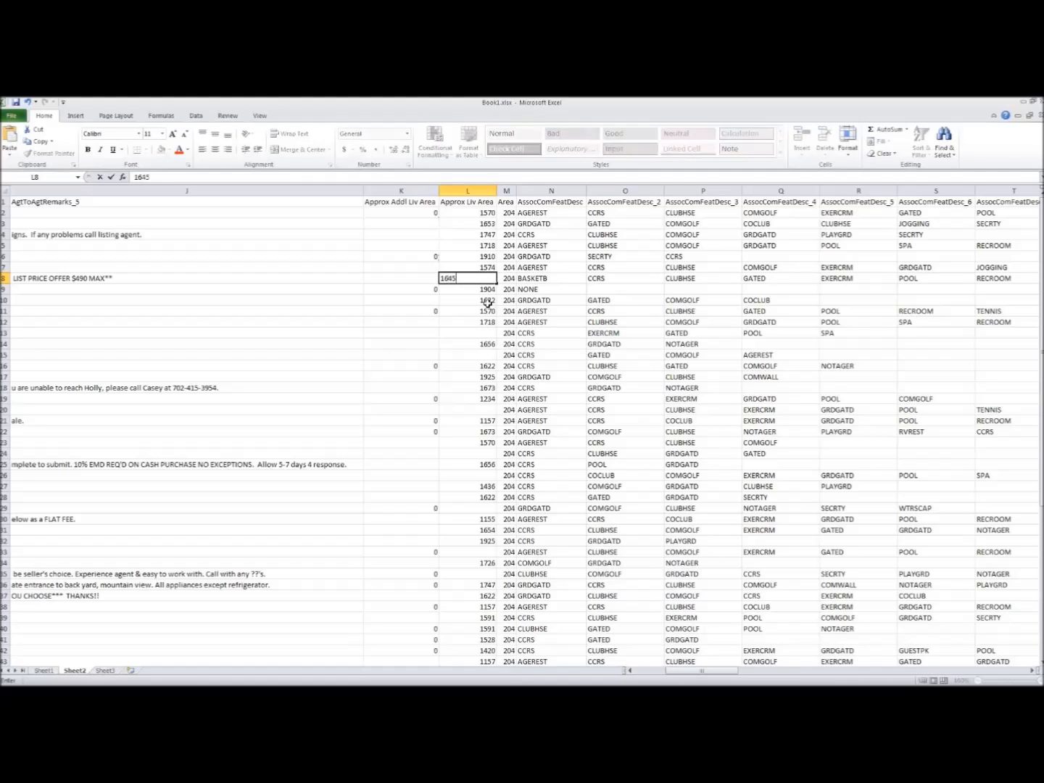
pyautogui.press('Return')
pyautogui.press('Down')
pyautogui.press('Down')
pyautogui.press('Down')
pyautogui.press('Down')
pyautogui.write('1506')
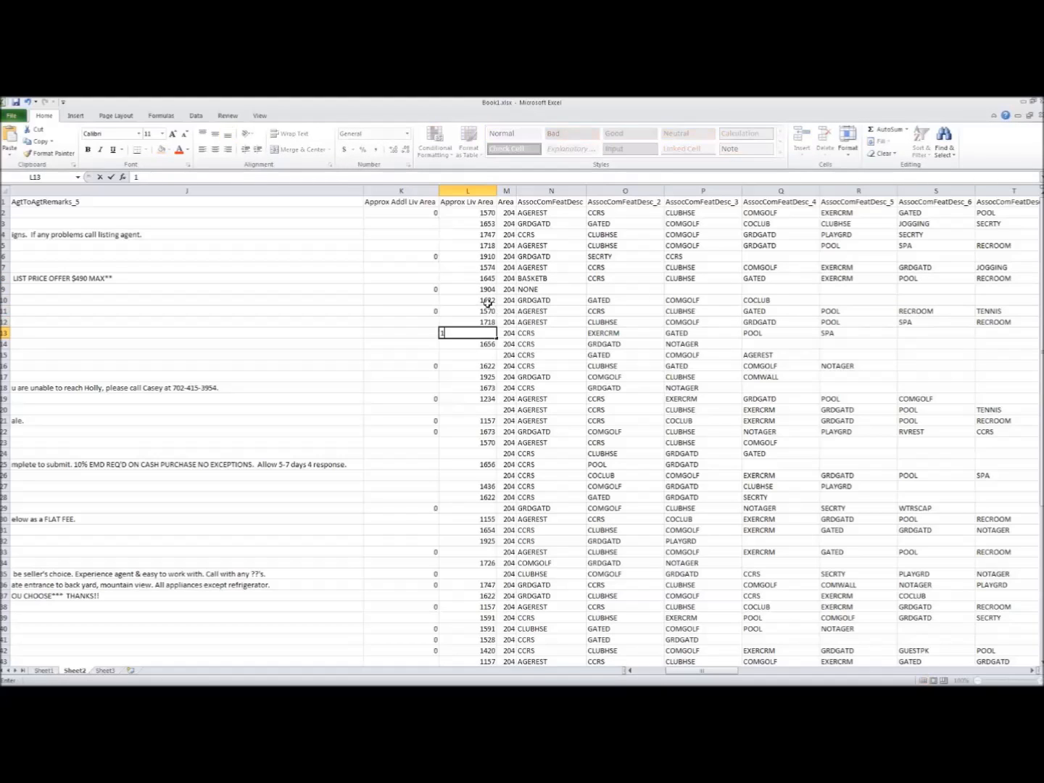
pyautogui.press('Right')
# Remove the POOL entry from the AssocComFeatDesc_4 column in cell Q13
pyautogui.press('Right')
pyautogui.press('Right')
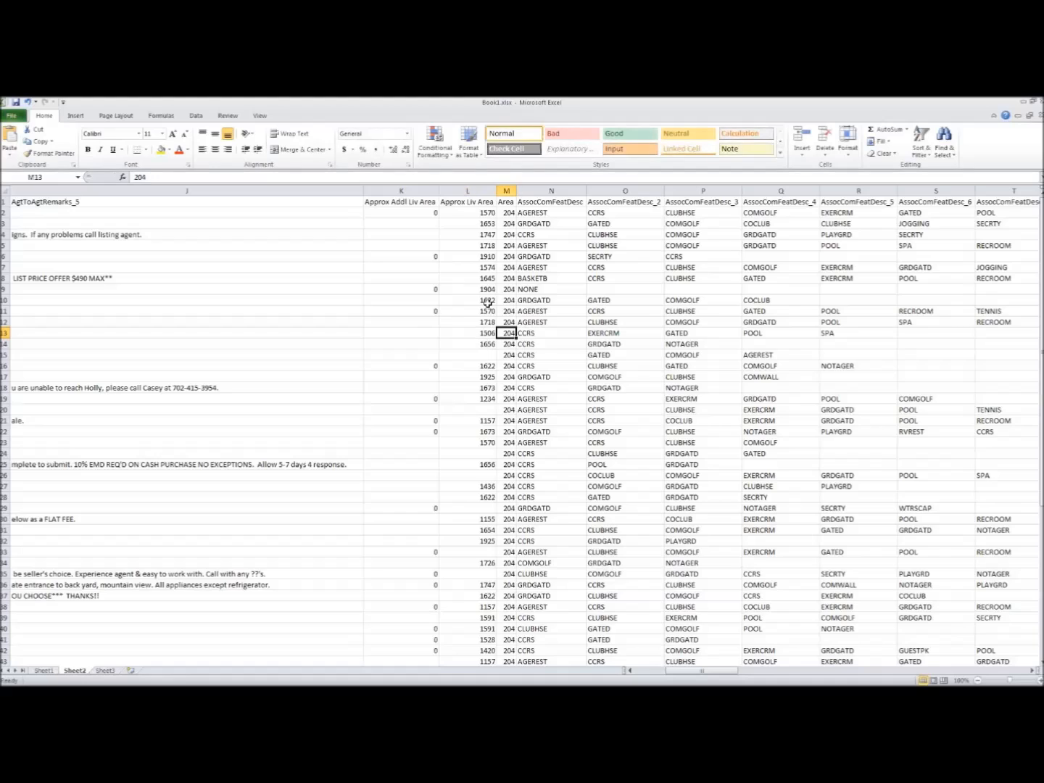
pyautogui.press('Right')
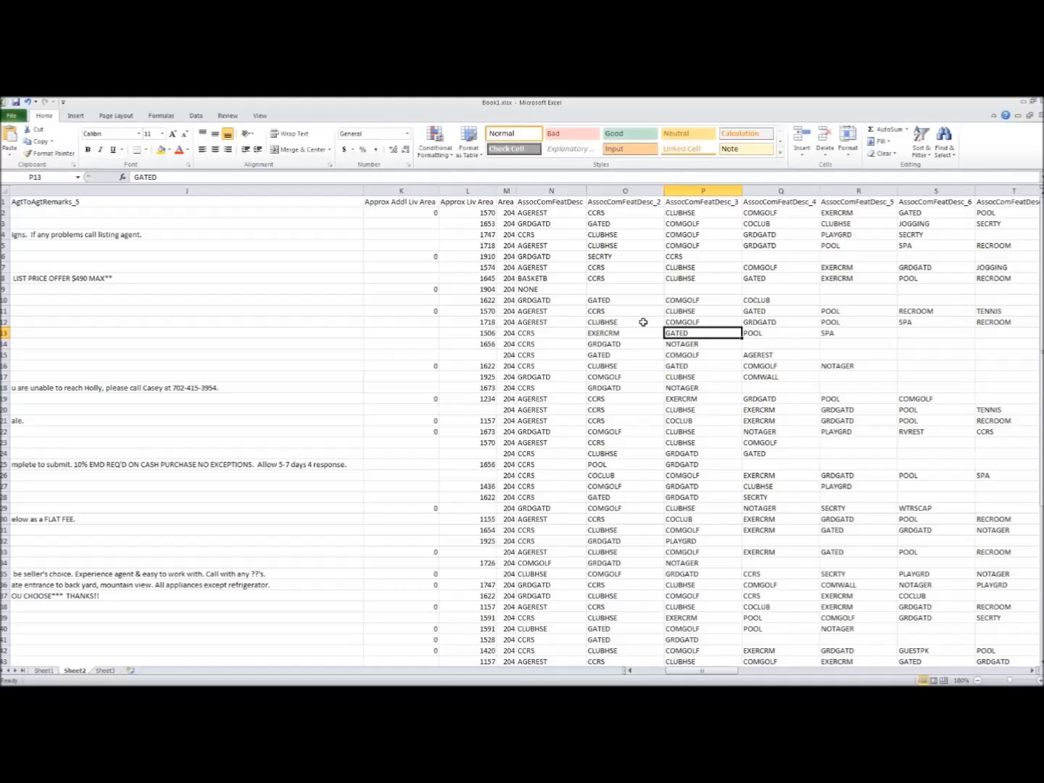
pyautogui.click(768, 333)
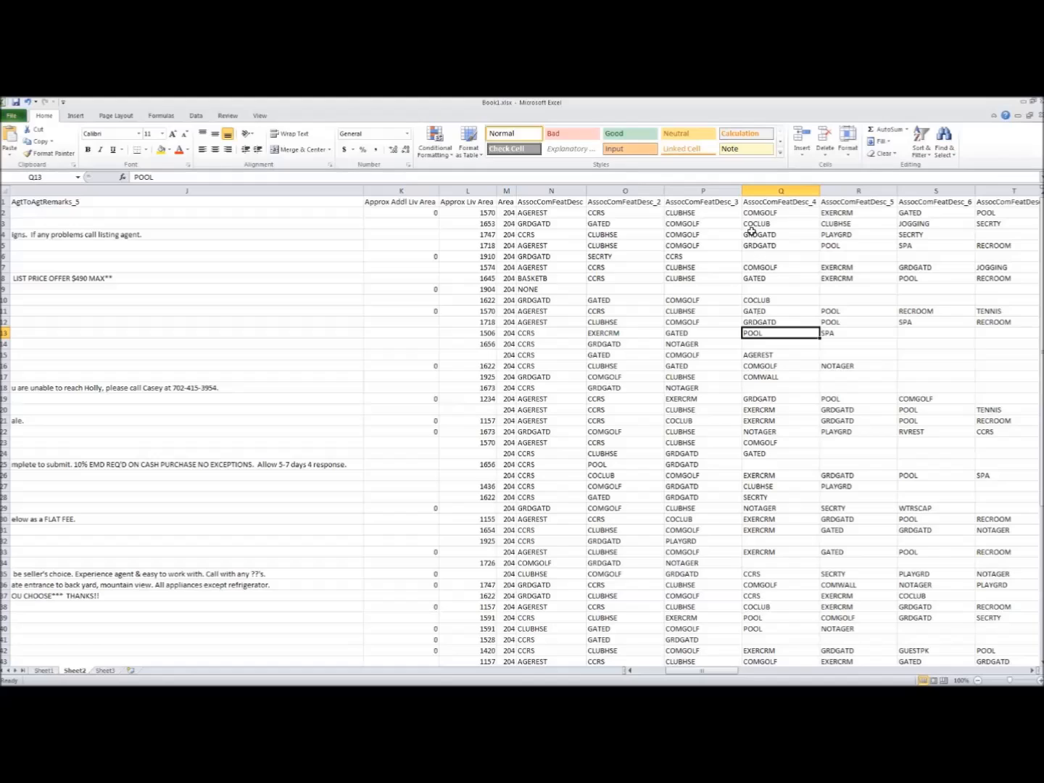
pyautogui.doubleClick(774, 334)
pyautogui.doubleClick(774, 333)
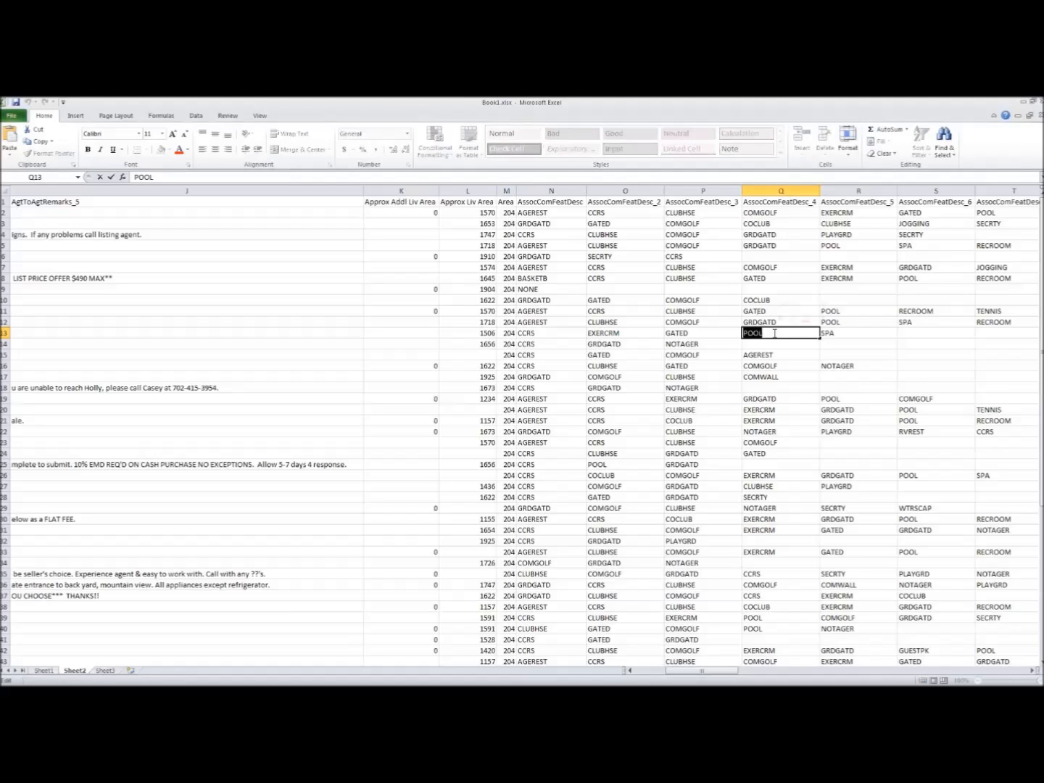
pyautogui.press('BackSpace')
pyautogui.press('Return')
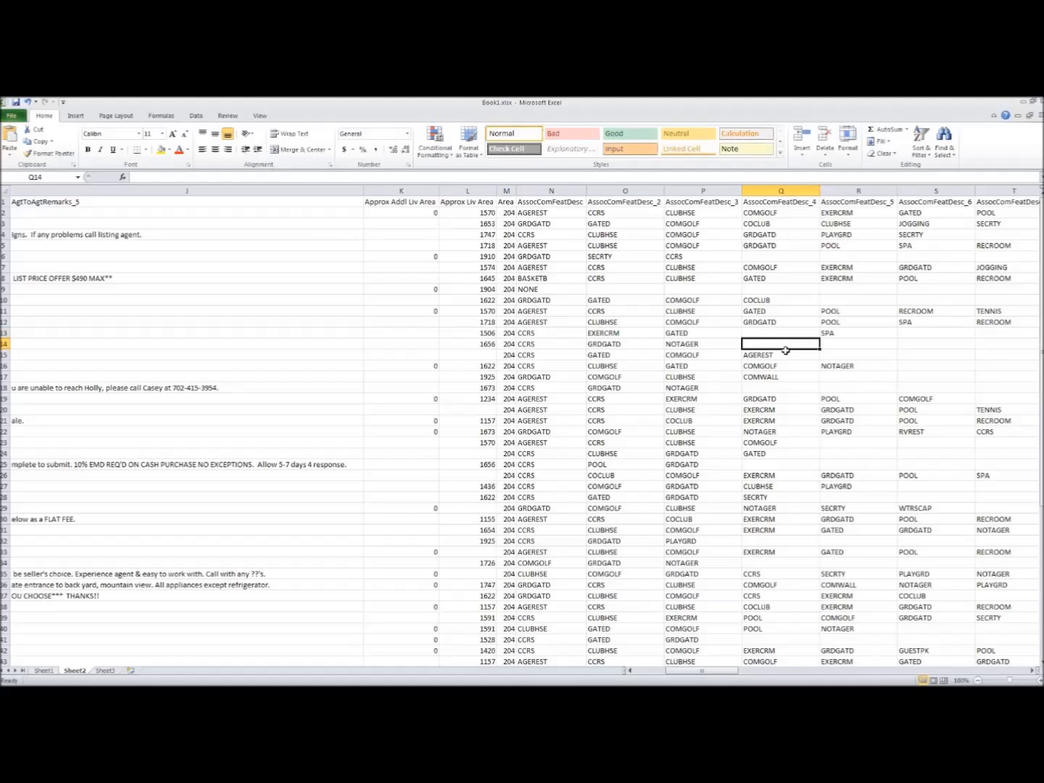
# Add a new column header "Street View" in cell DJ1, beside the Zip column
pyautogui.moveTo(683, 673); pyautogui.dragTo(1015, 651)
pyautogui.click(1018, 202)
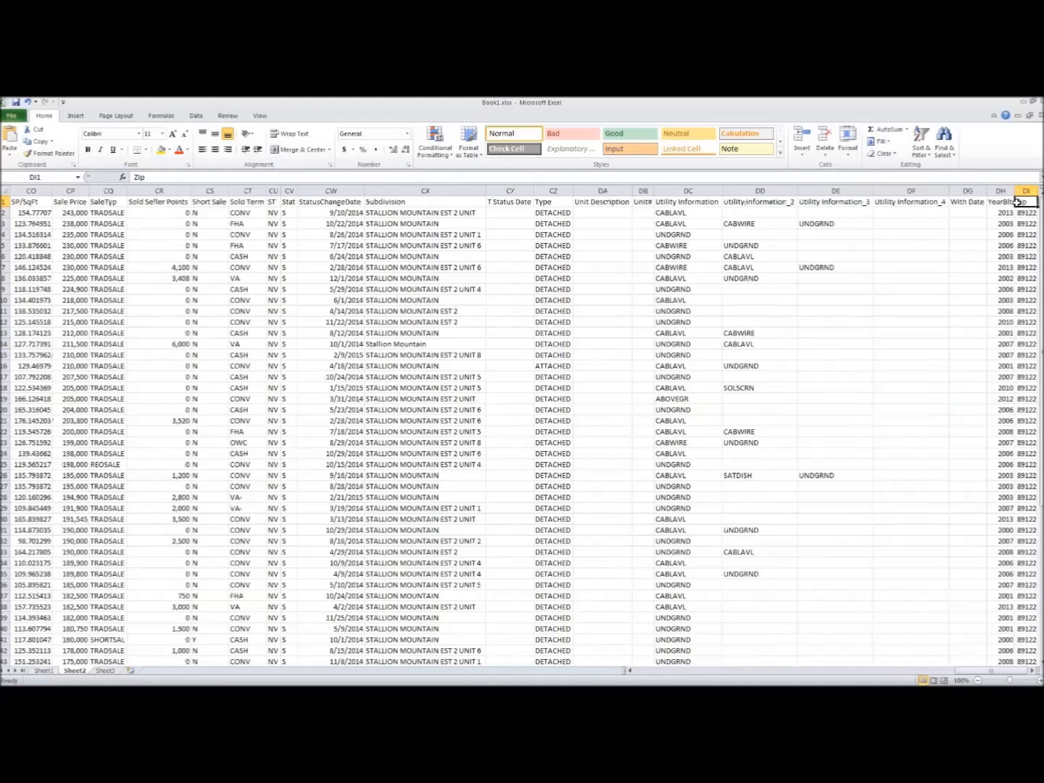
pyautogui.press('Right')
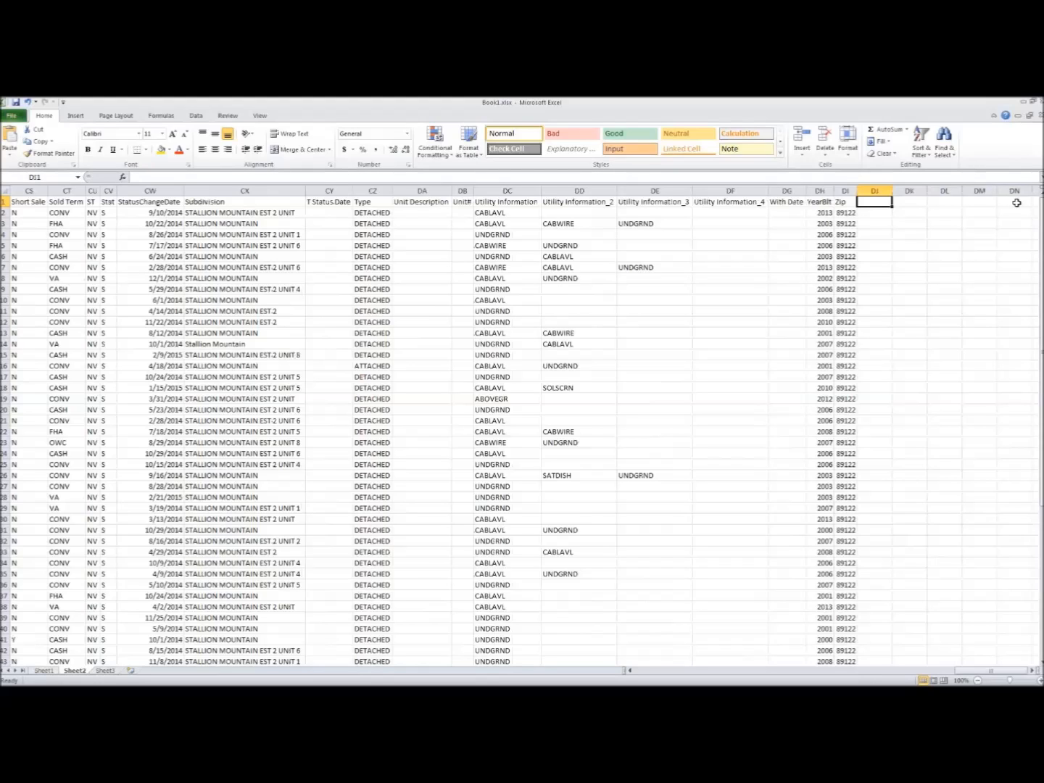
pyautogui.write('St')
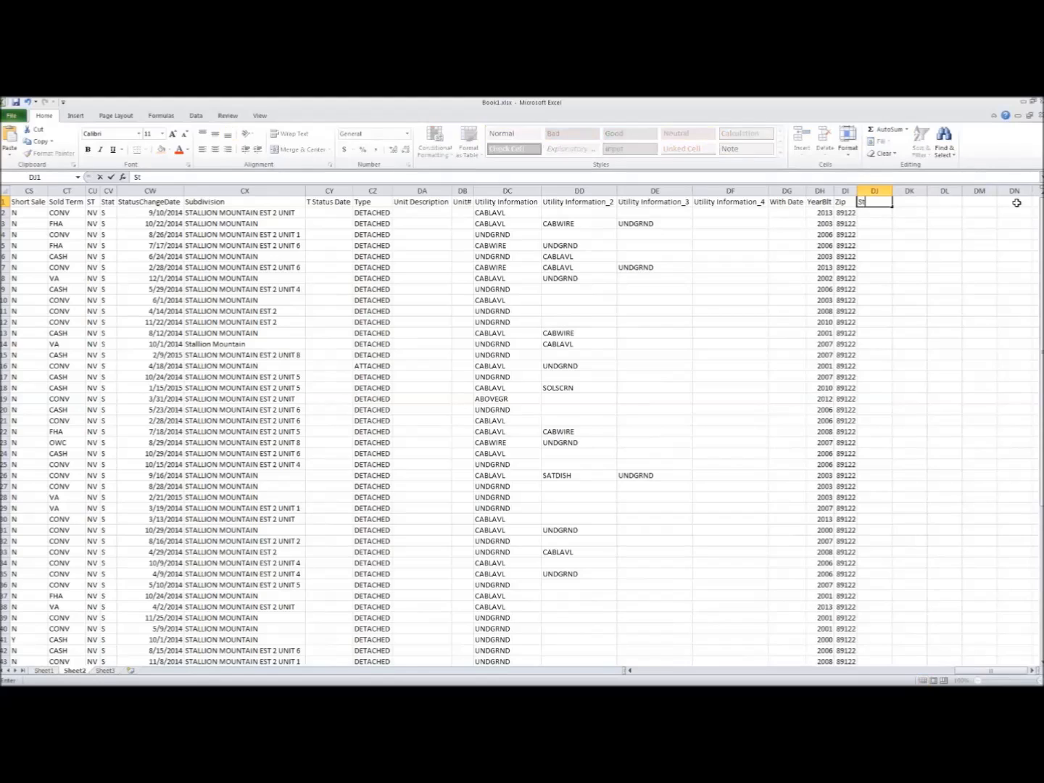
pyautogui.write('reet View')
pyautogui.press('Return')
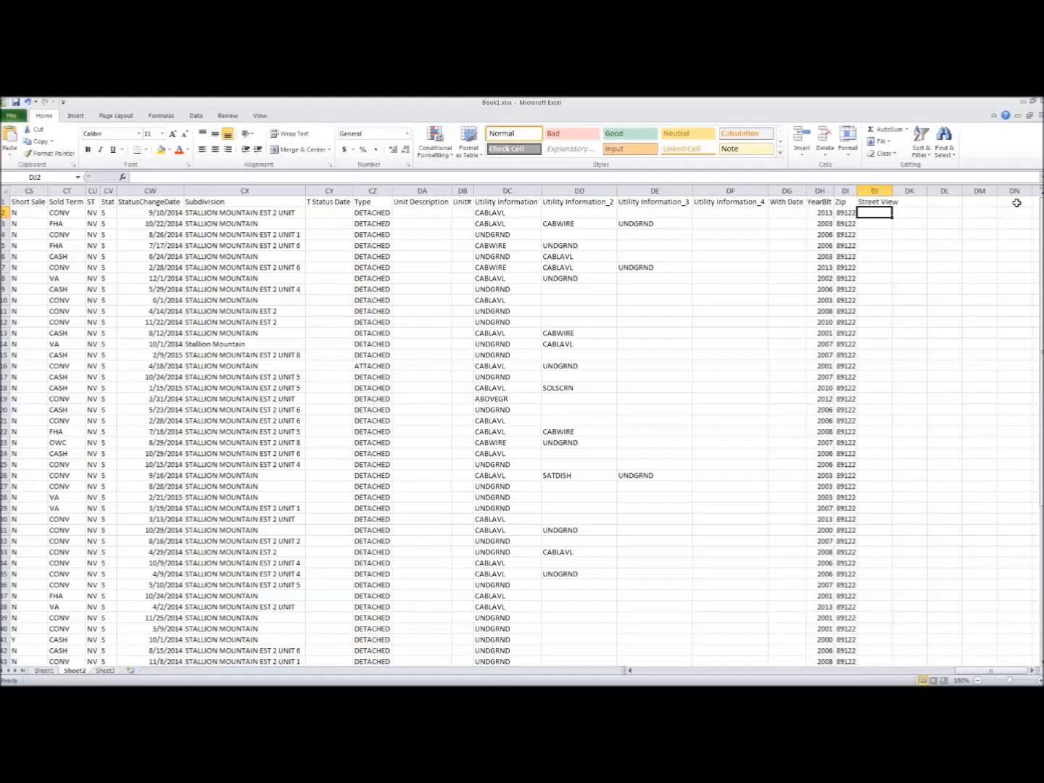
# Fill cells DJ2 to DJ8 of the Street View column with alternating Y and N, starting with Y
pyautogui.write('Y')
pyautogui.press('Return')
pyautogui.write('N')
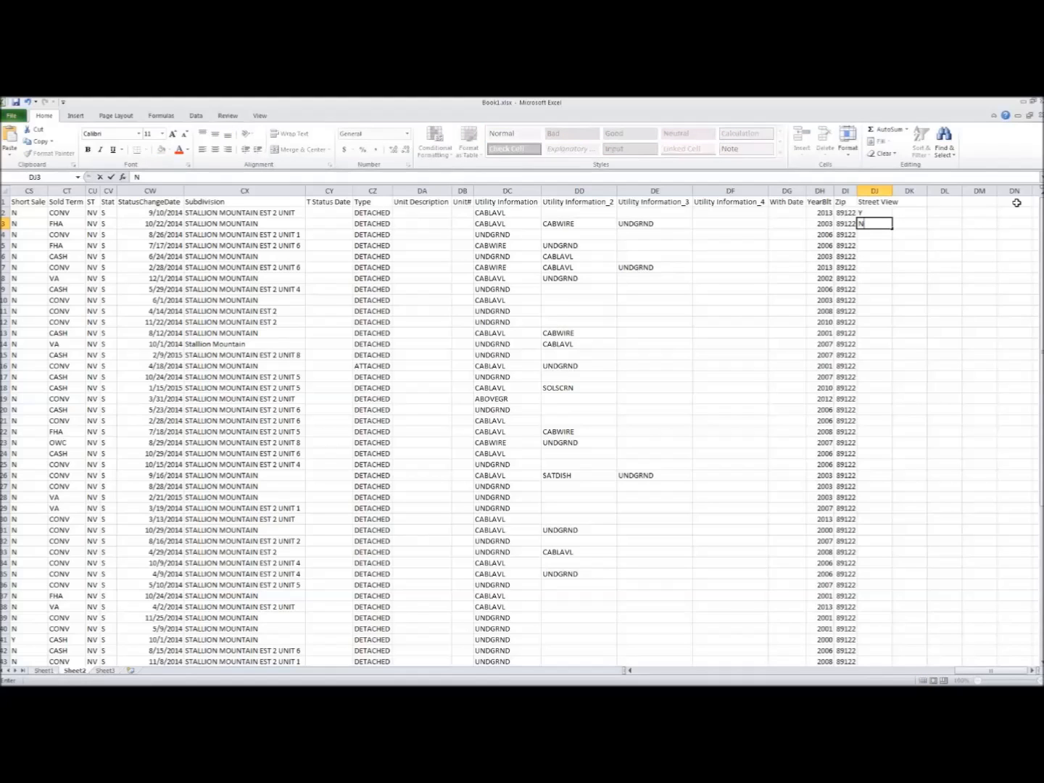
pyautogui.press('Return')
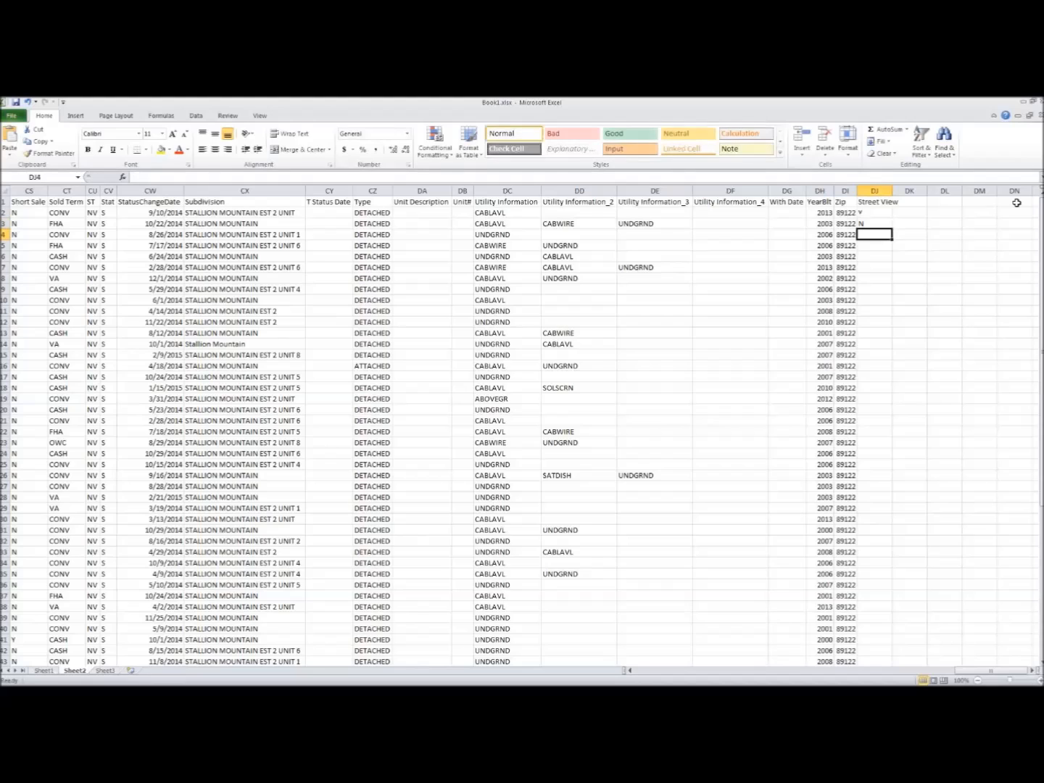
pyautogui.write('u')
pyautogui.press('BackSpace')
pyautogui.press('capslock')
pyautogui.write('YU')
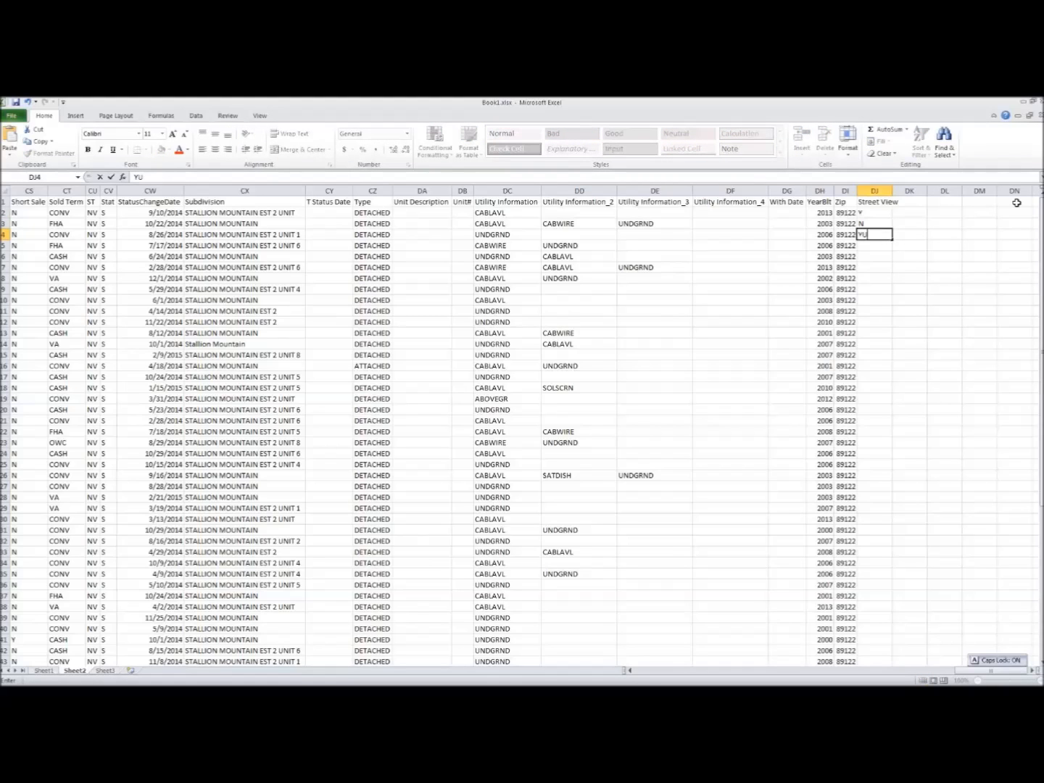
pyautogui.press('Return')
pyautogui.write('N')
pyautogui.press('Return')
pyautogui.write('Y')
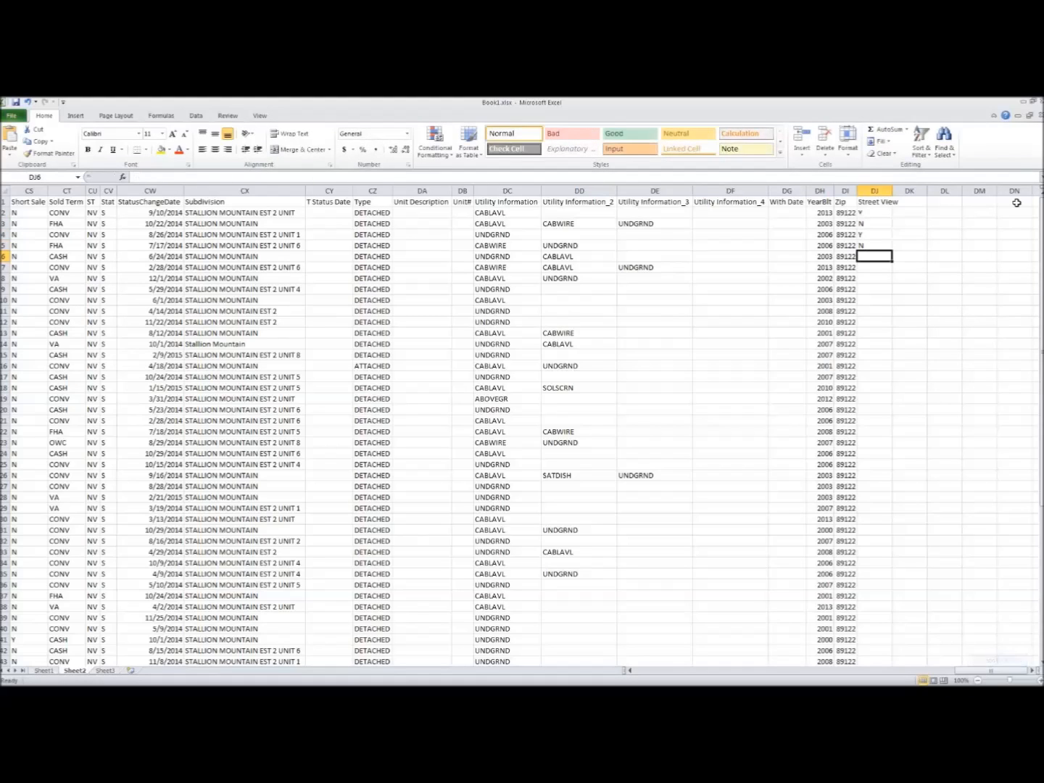
pyautogui.press('Return')
pyautogui.write('NT')
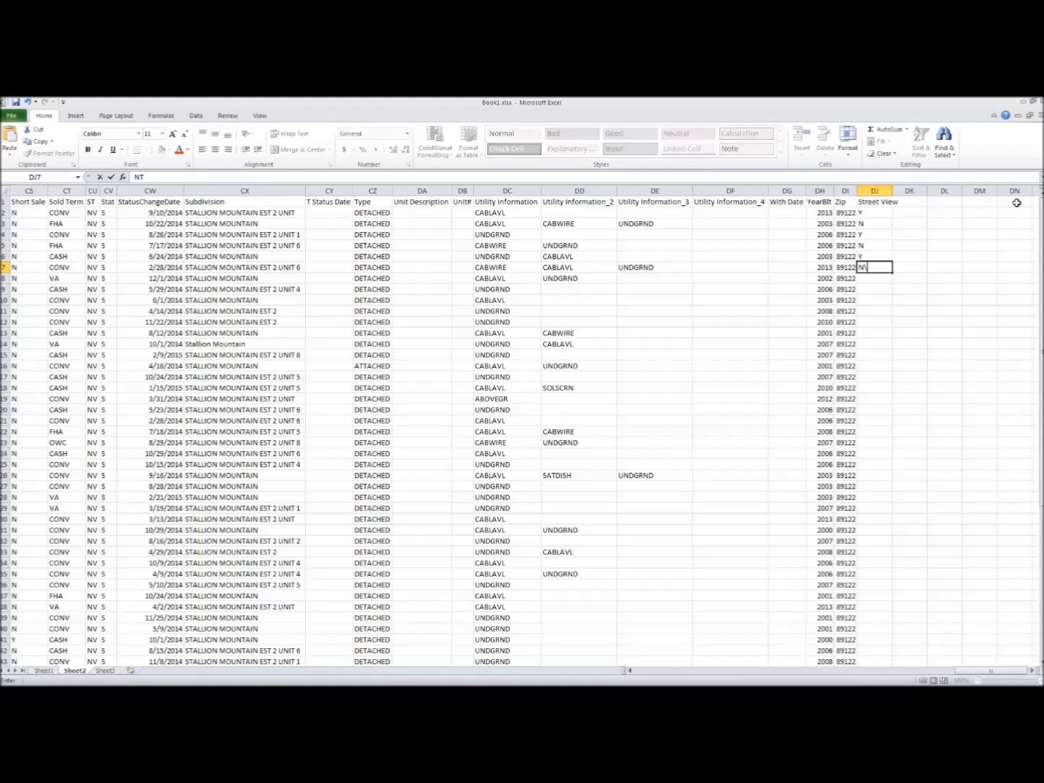
pyautogui.press('Return')
pyautogui.write('Y')
pyautogui.press('Up')
pyautogui.press('Up')
pyautogui.press('Up')
pyautogui.press('Up')
pyautogui.press('Up')
pyautogui.press('Up')
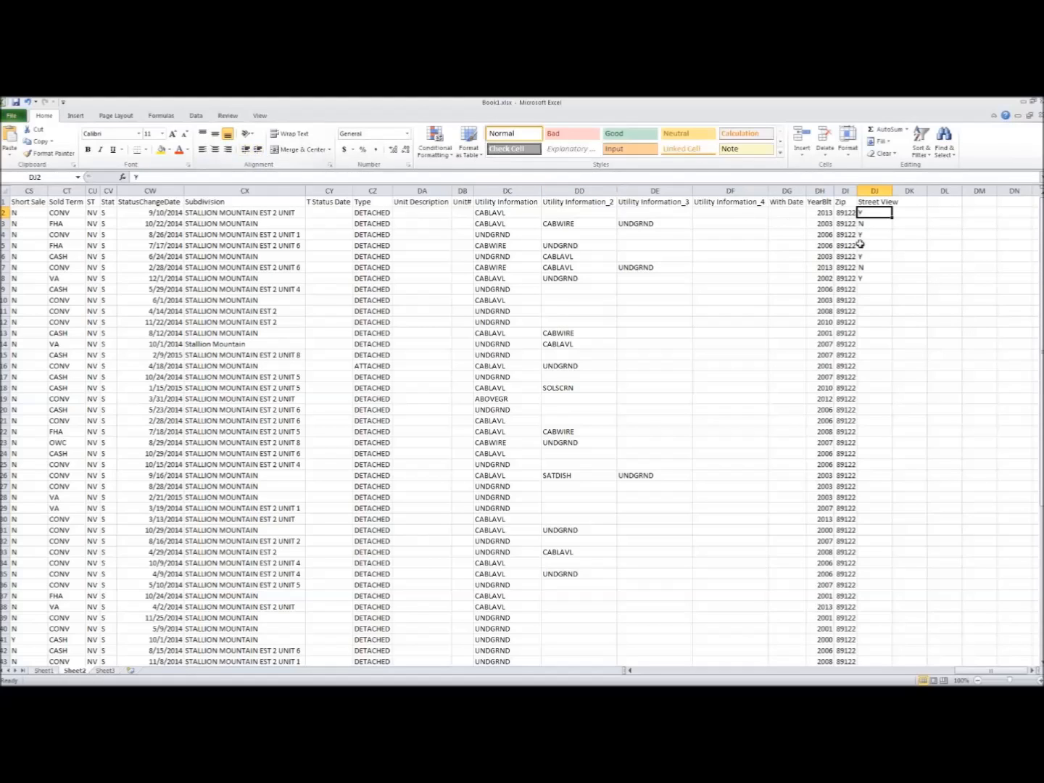
# Start saving a copy of the workbook in the 02-28-2015 Webinar folder with the file type Text (Tab delimited) (*.txt)
pyautogui.click(13, 117)
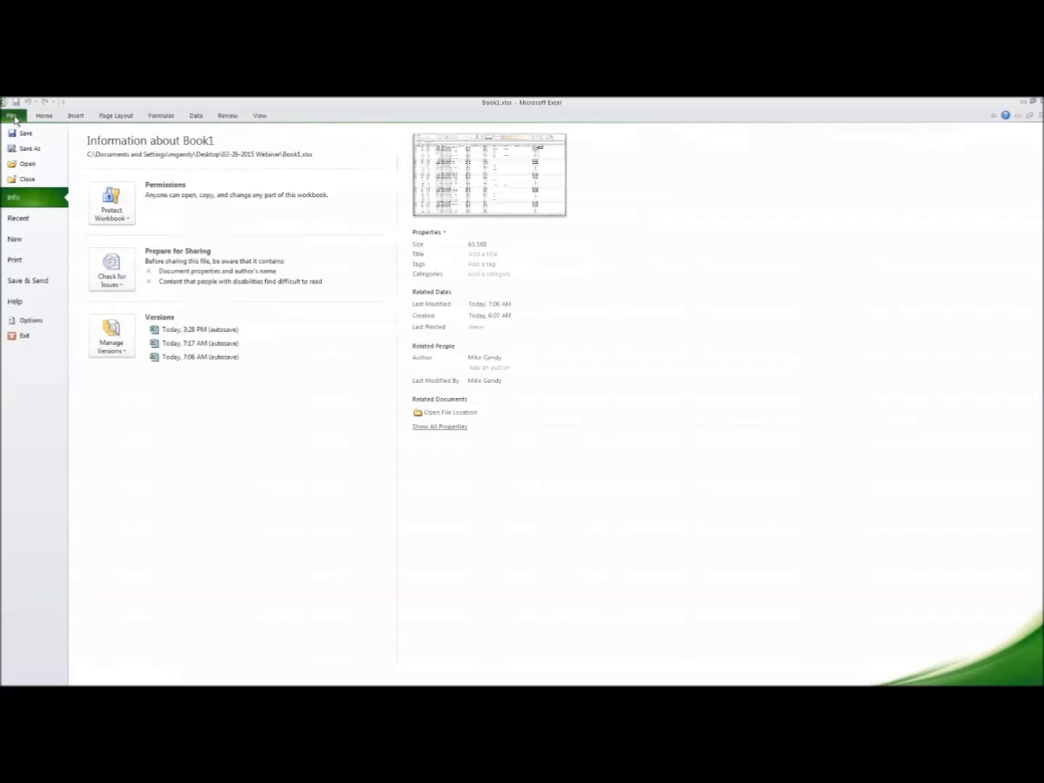
pyautogui.click(30, 149)
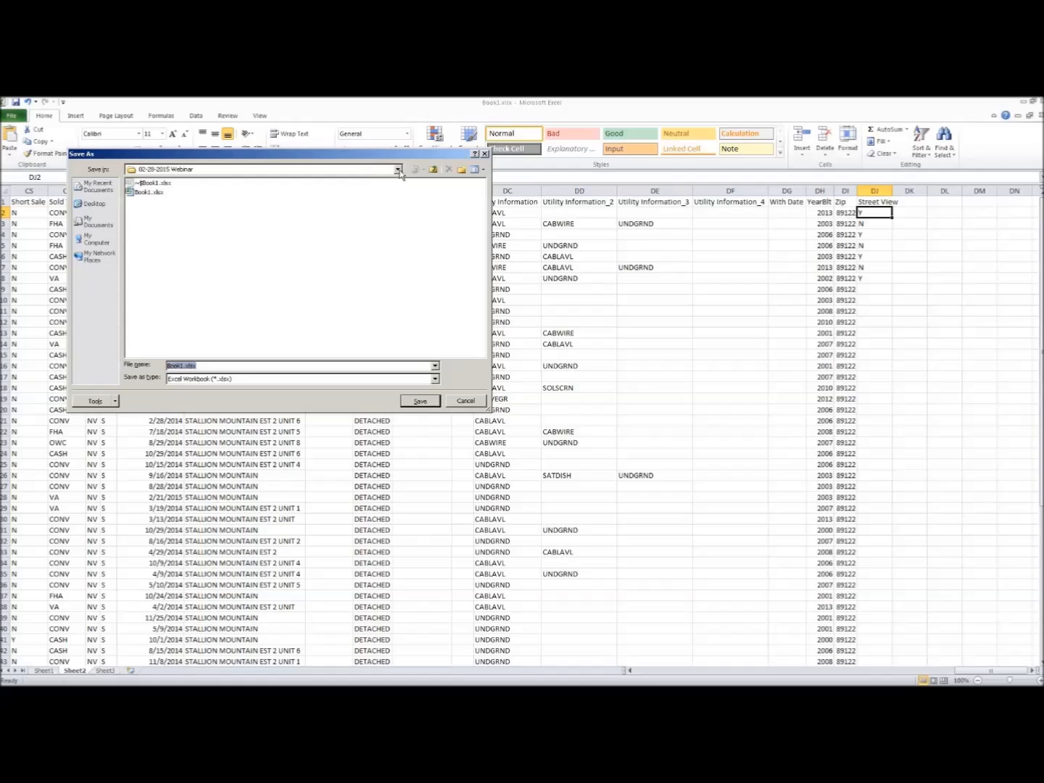
pyautogui.click(399, 171)
pyautogui.click(434, 382)
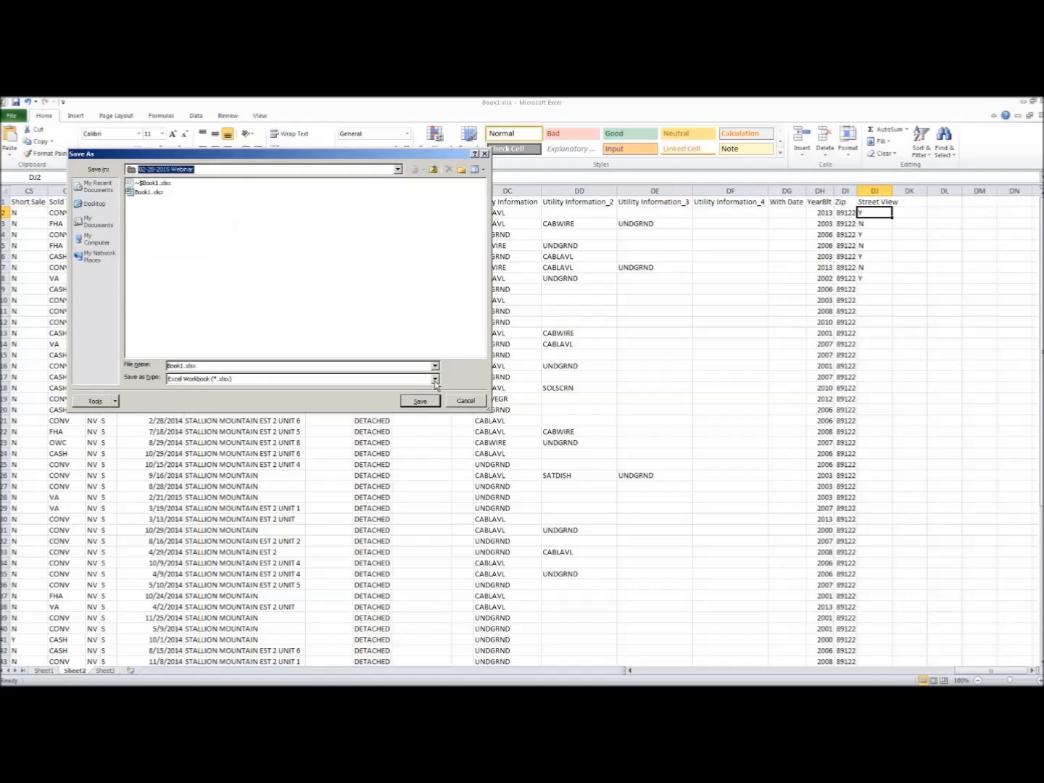
pyautogui.click(435, 382)
pyautogui.click(436, 425)
pyautogui.click(437, 425)
pyautogui.click(436, 425)
pyautogui.click(436, 425)
pyautogui.click(436, 425)
pyautogui.click(436, 424)
pyautogui.click(437, 425)
pyautogui.click(436, 425)
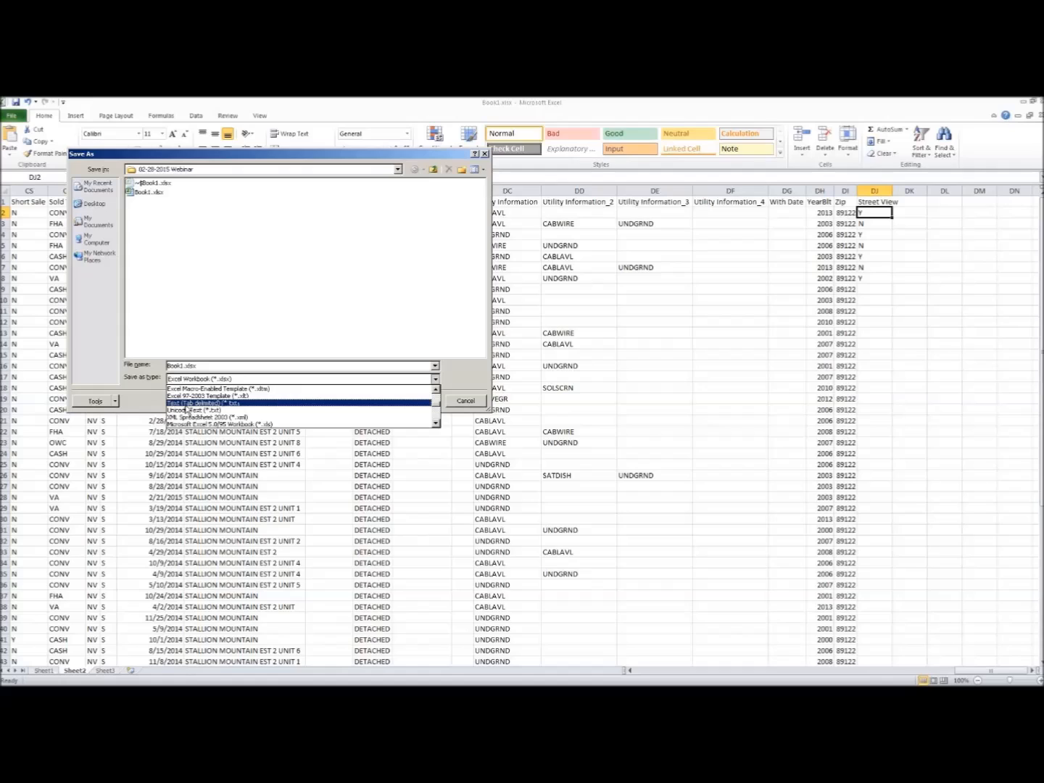
pyautogui.click(186, 404)
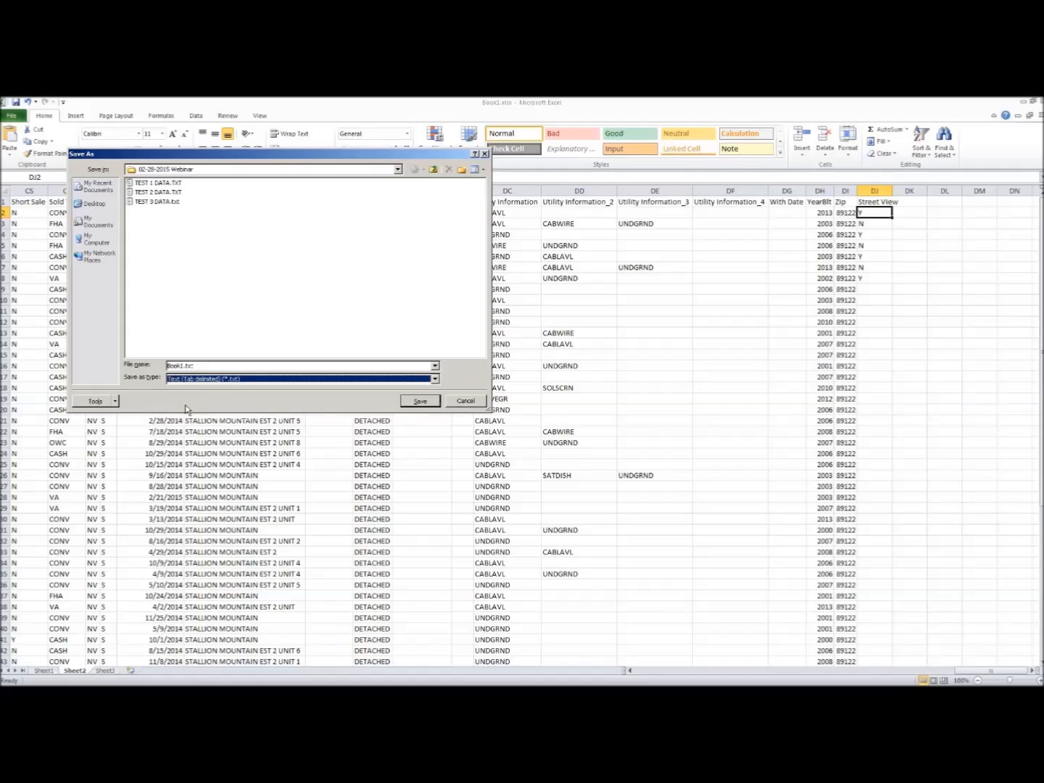
# Name the text file "Street View Variable.txt" and save only the active sheet, accepting the format prompts
pyautogui.doubleClick(209, 364)
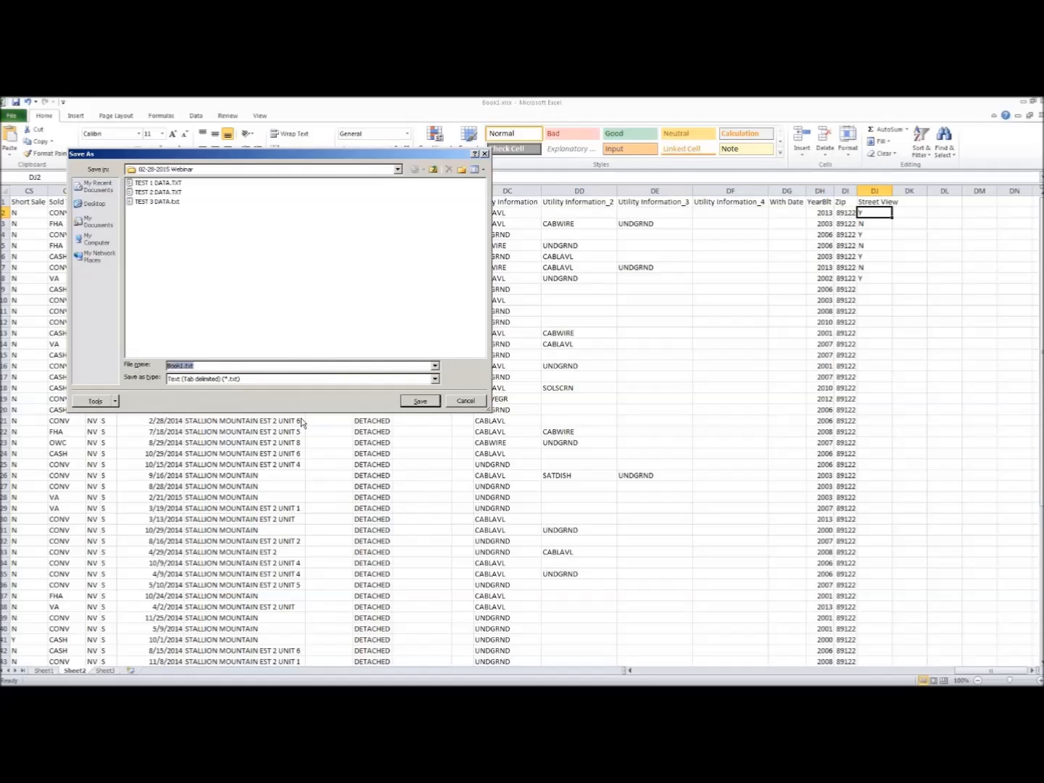
pyautogui.write('S')
pyautogui.press('capslock')
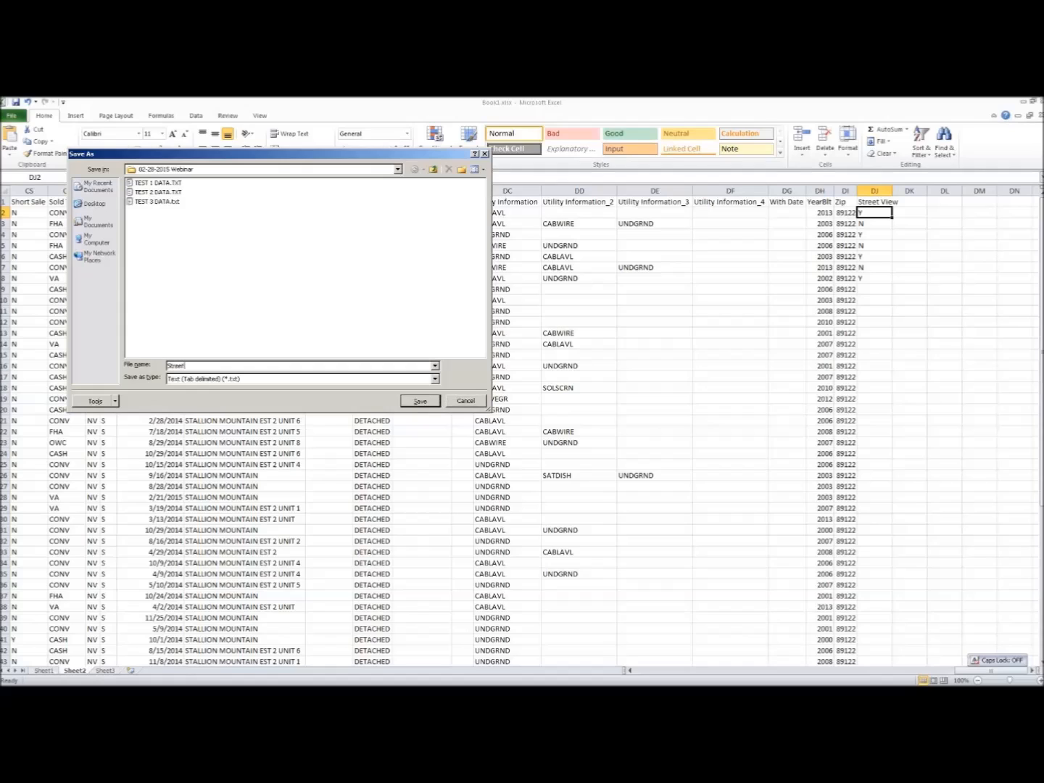
pyautogui.write('treet View Variab')
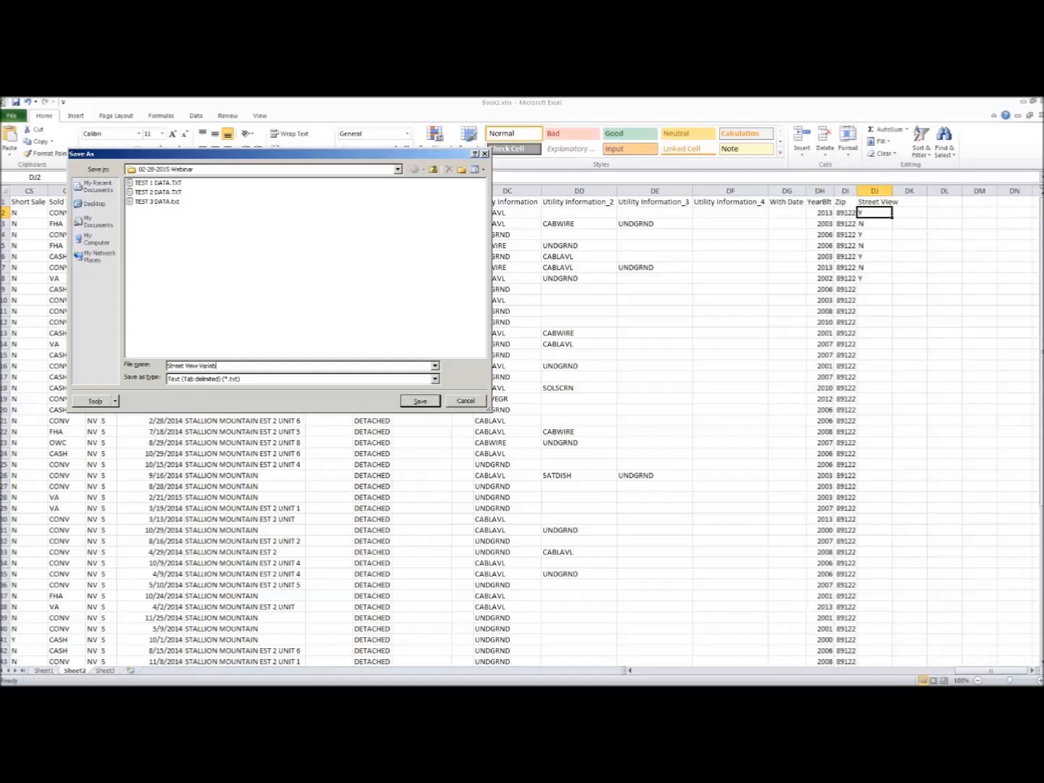
pyautogui.write('le.txt')
pyautogui.click(427, 403)
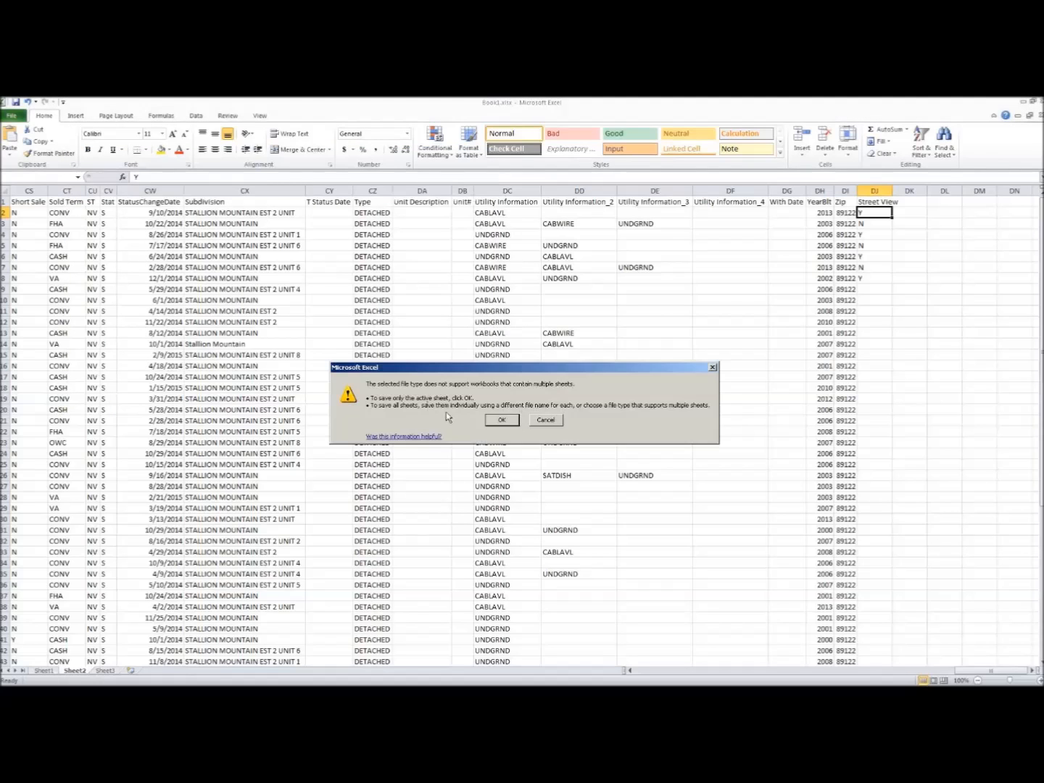
pyautogui.click(496, 422)
pyautogui.click(476, 433)
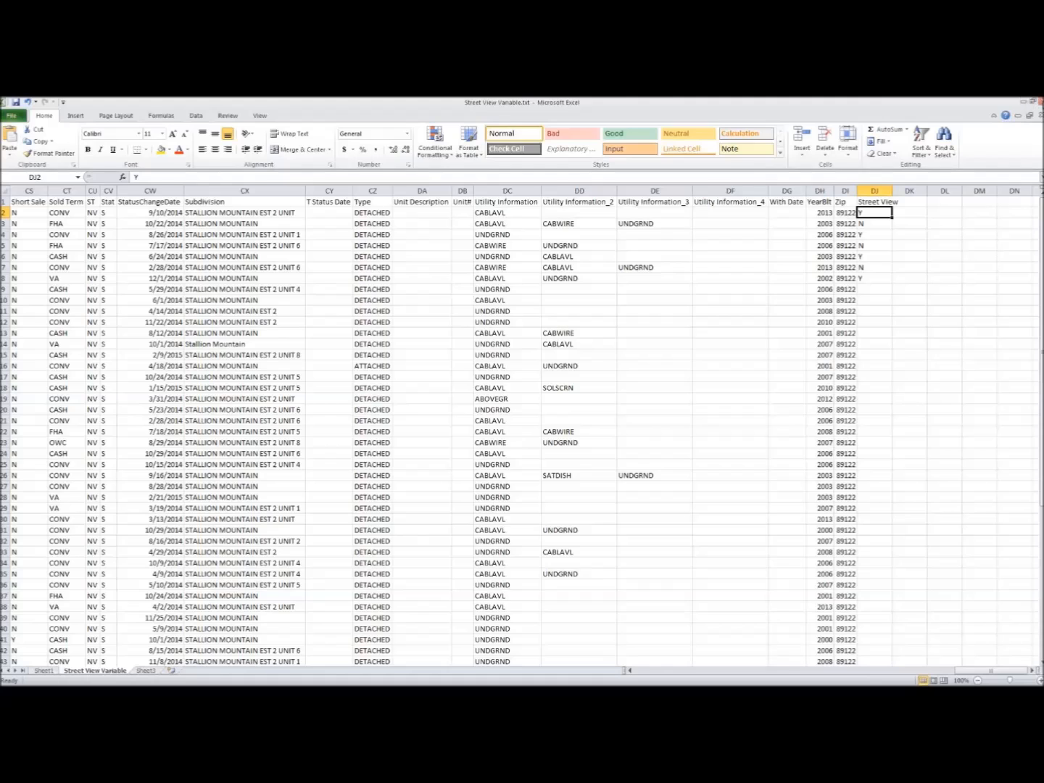
# Close the workbook, saving its changes over Street View Variable.txt in tab-delimited text format, and switch to the GandySoft home page
pyautogui.click(1038, 101)
pyautogui.click(472, 413)
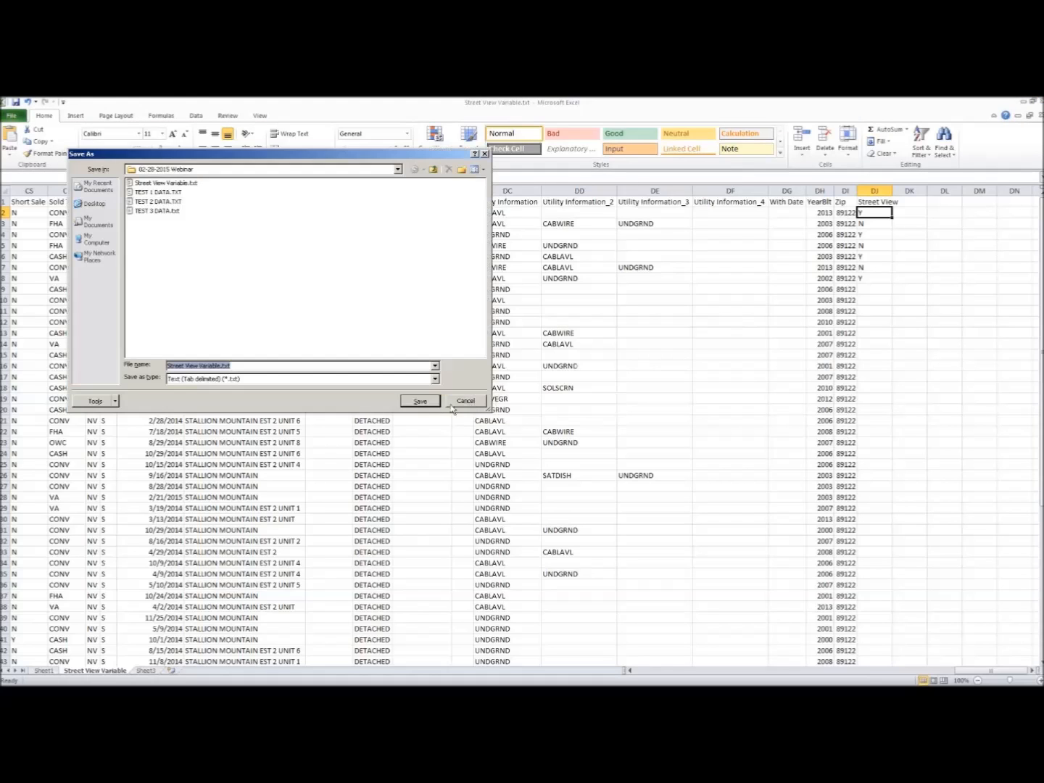
pyautogui.click(420, 401)
pyautogui.click(503, 423)
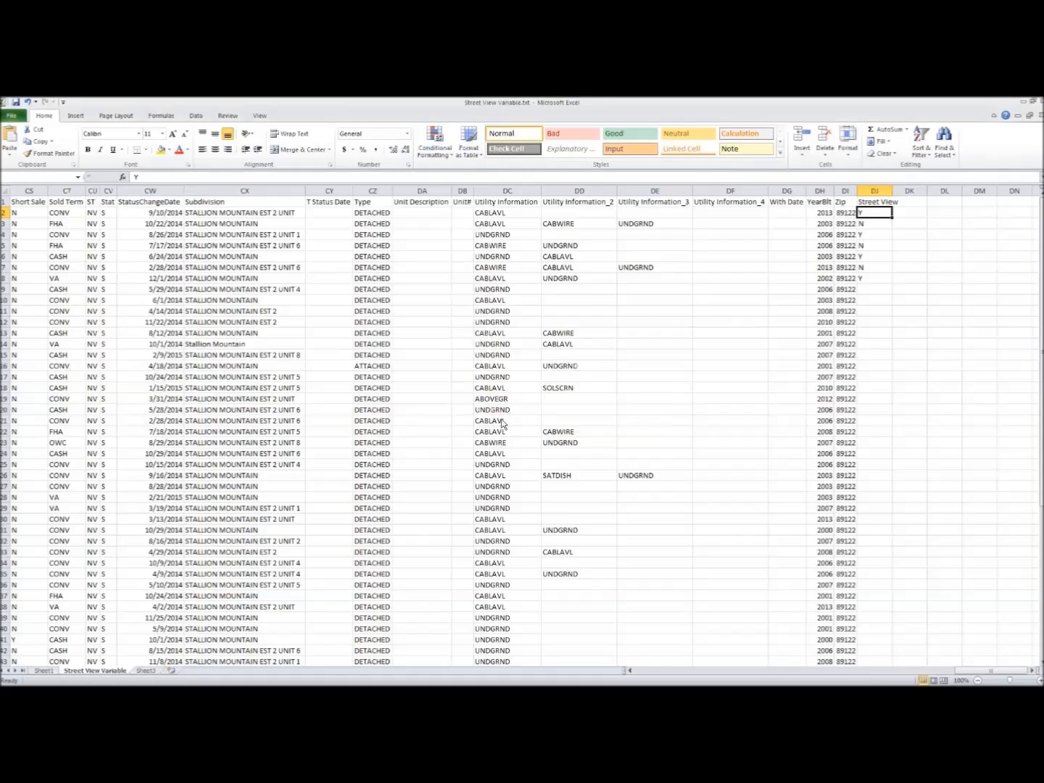
pyautogui.click(479, 431)
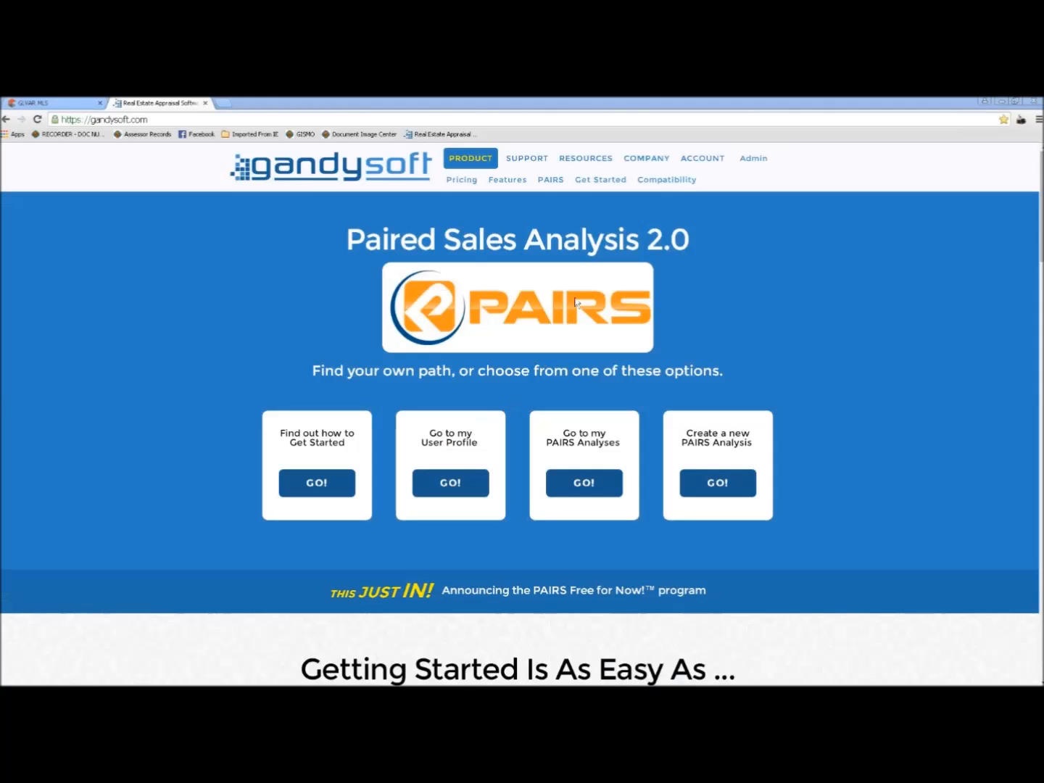
# Create a Single Family PAIRS analysis titled "tester" with an effective date, and import Street View Variable.txt as its data
pyautogui.click(699, 475)
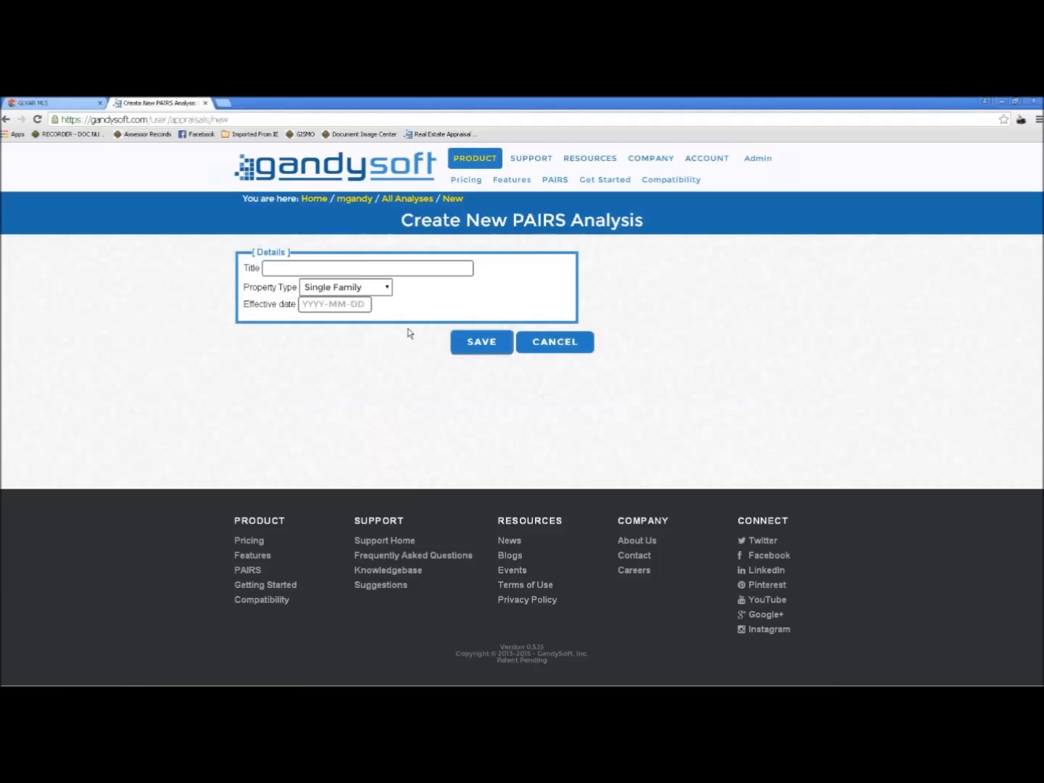
pyautogui.click(297, 266)
pyautogui.write('tester')
pyautogui.click(358, 304)
pyautogui.click(446, 409)
pyautogui.click(481, 343)
pyautogui.click(722, 349)
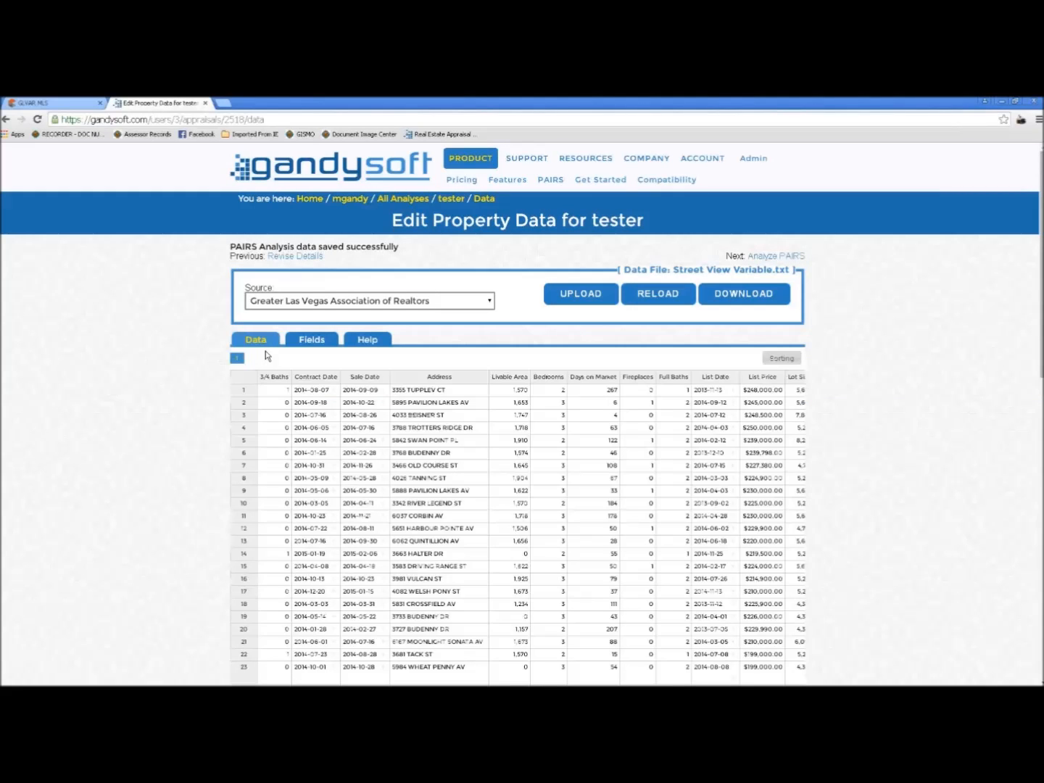
# Choose the Beneficial setting for the Street View field, update the field mappings, and open the PAIRS analysis
pyautogui.click(314, 343)
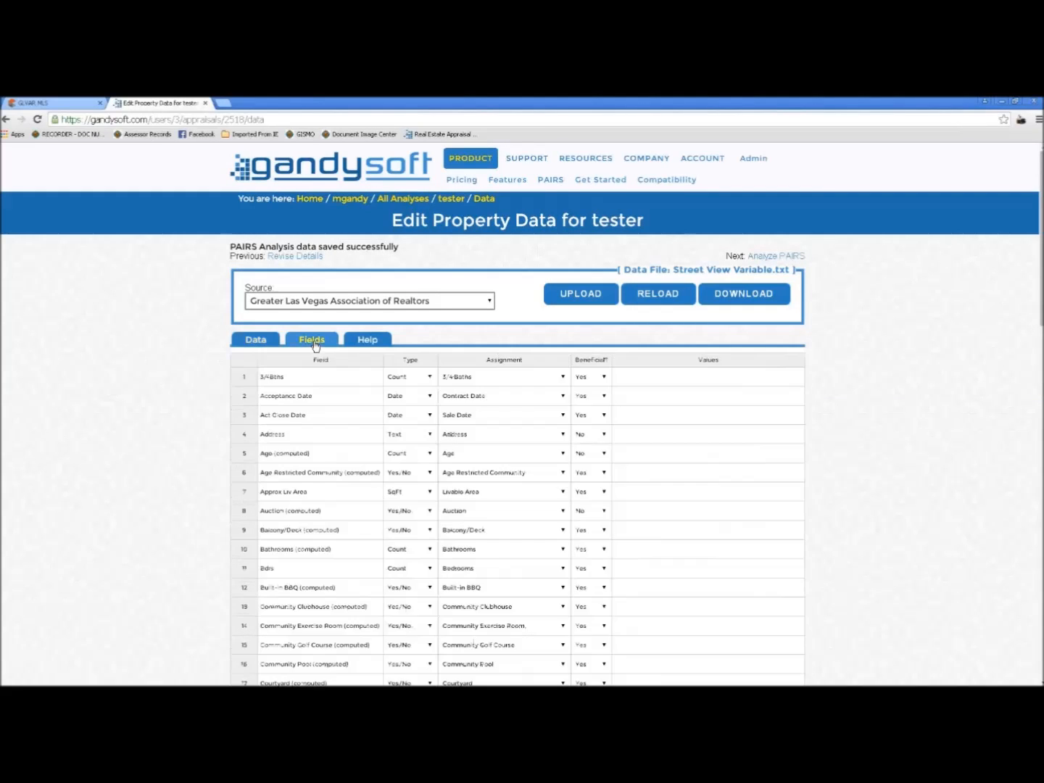
pyautogui.scroll(-3, 376, 410)
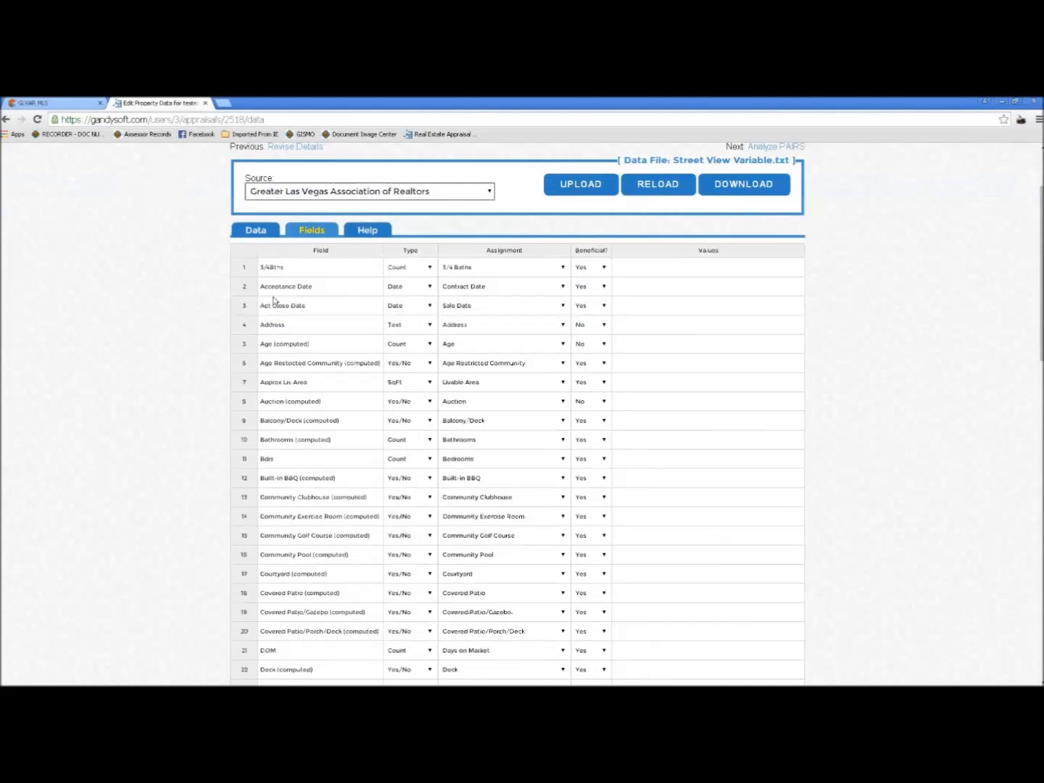
pyautogui.scroll(3, 249, 224)
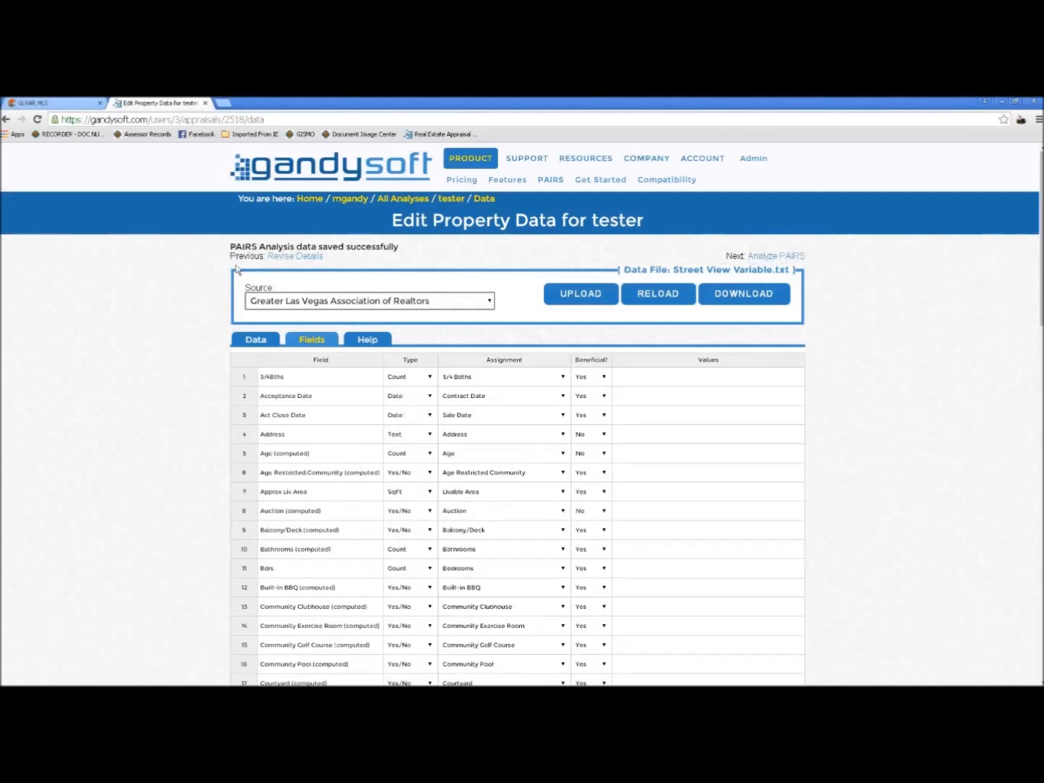
pyautogui.click(255, 339)
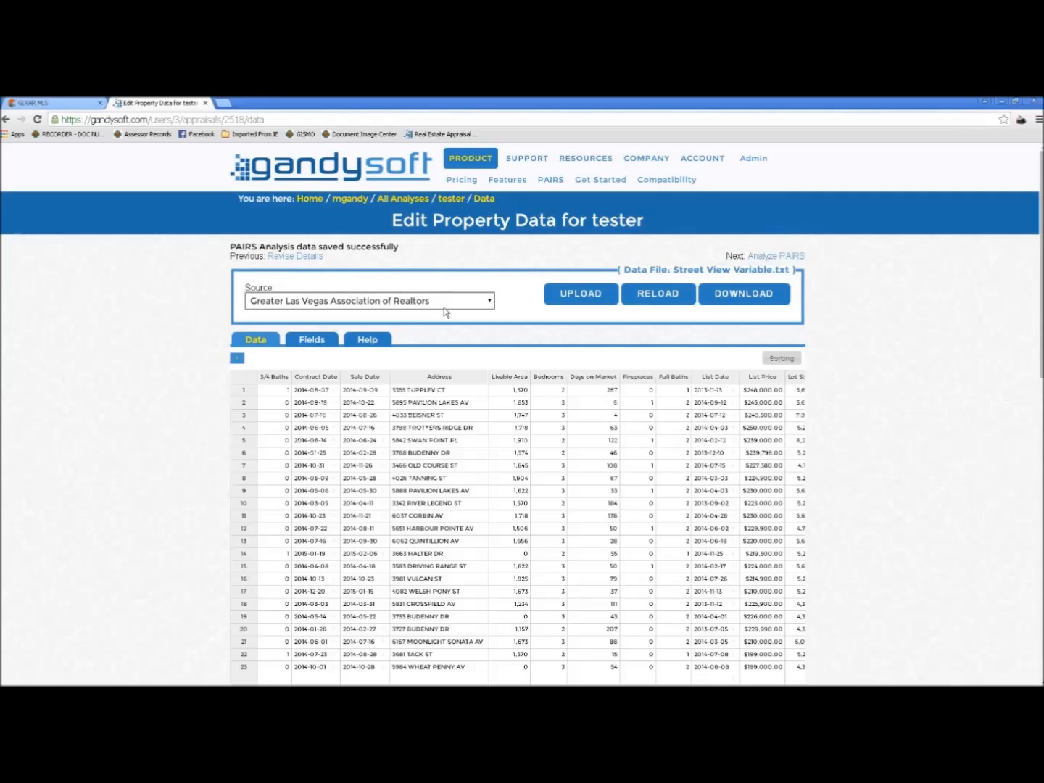
pyautogui.click(310, 340)
pyautogui.scroll(-2, 314, 345)
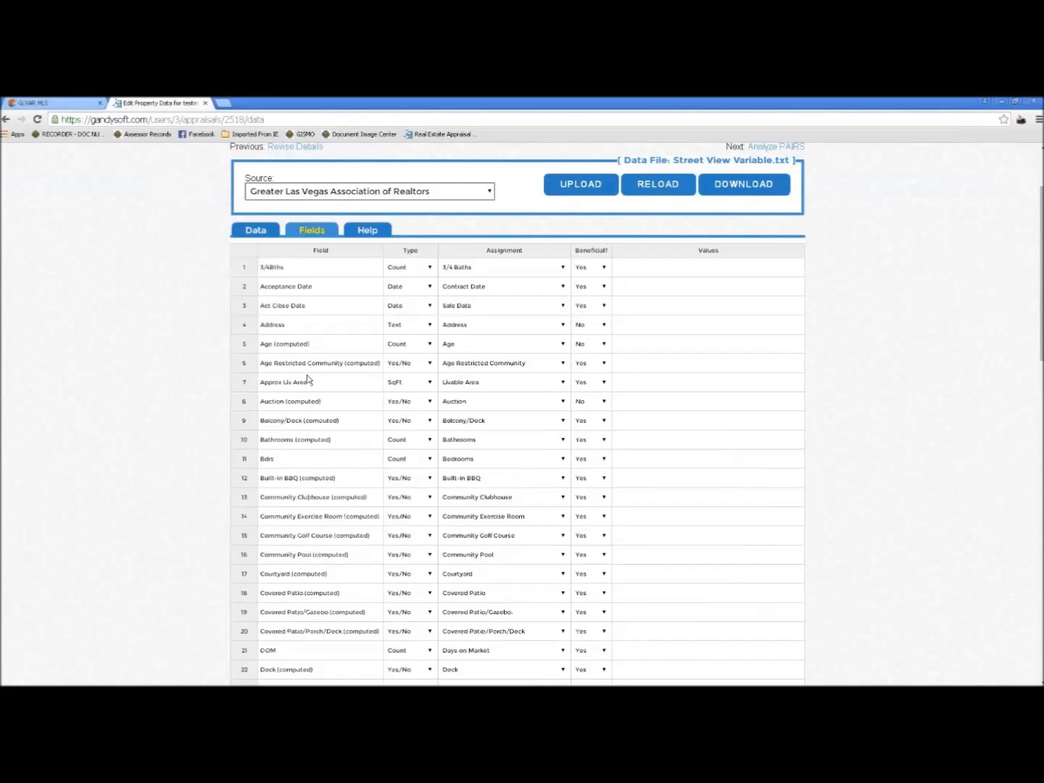
pyautogui.scroll(-5, 286, 338)
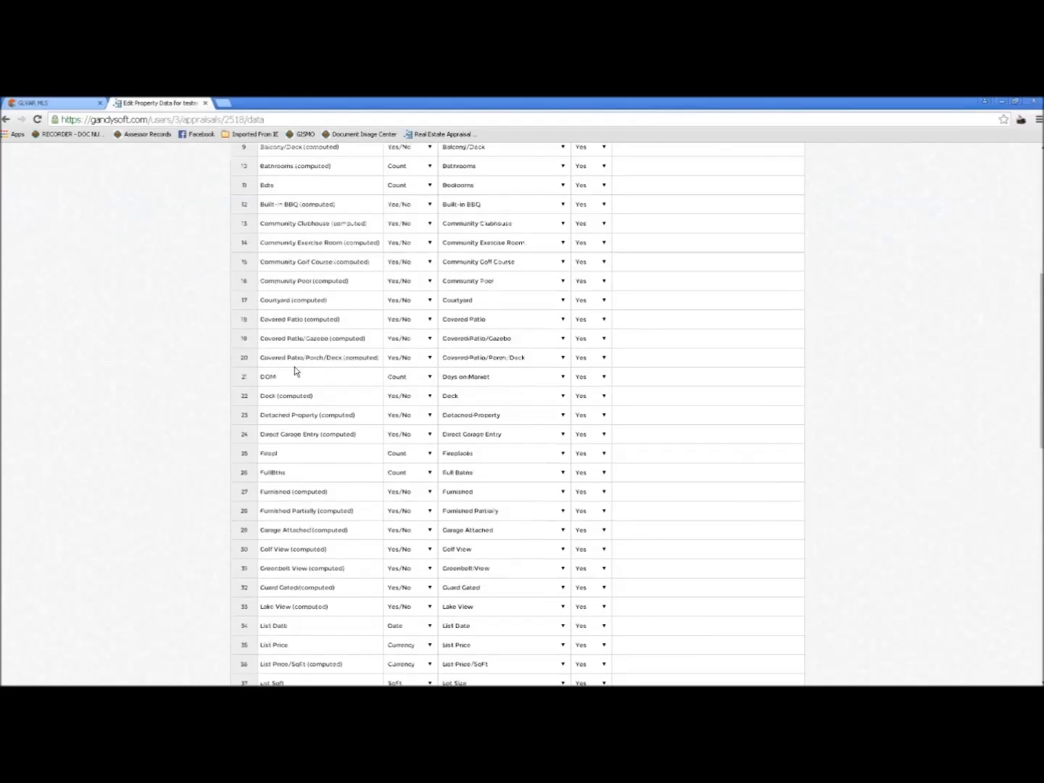
pyautogui.scroll(-6, 308, 408)
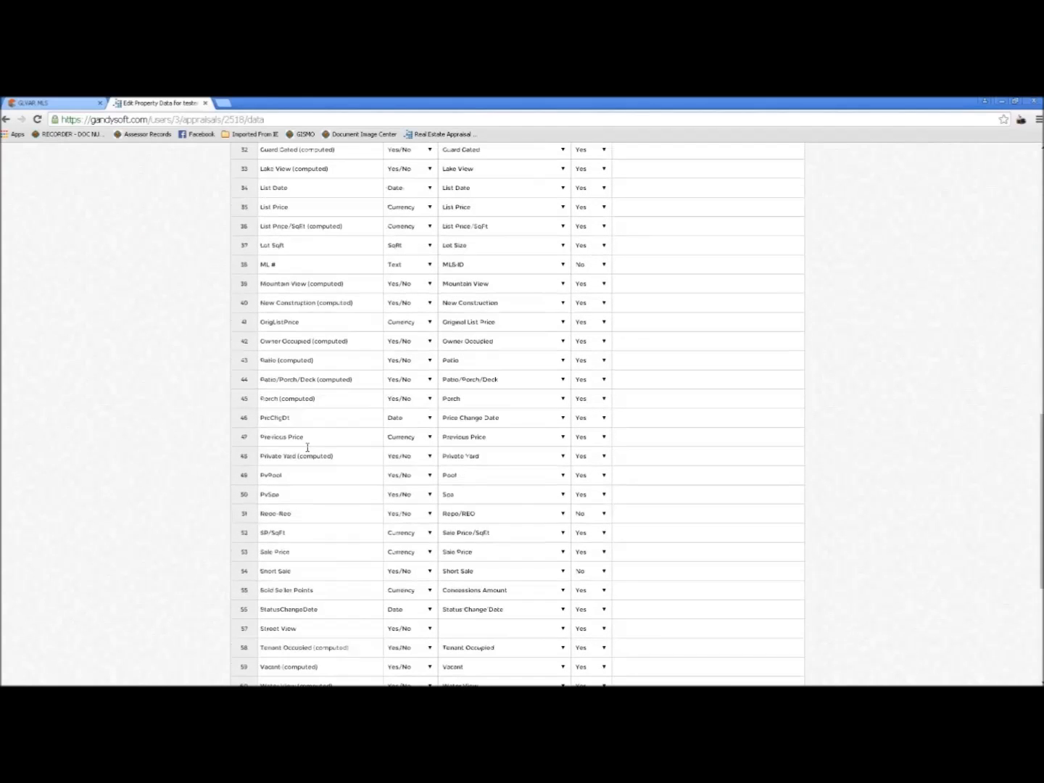
pyautogui.scroll(-1, 308, 453)
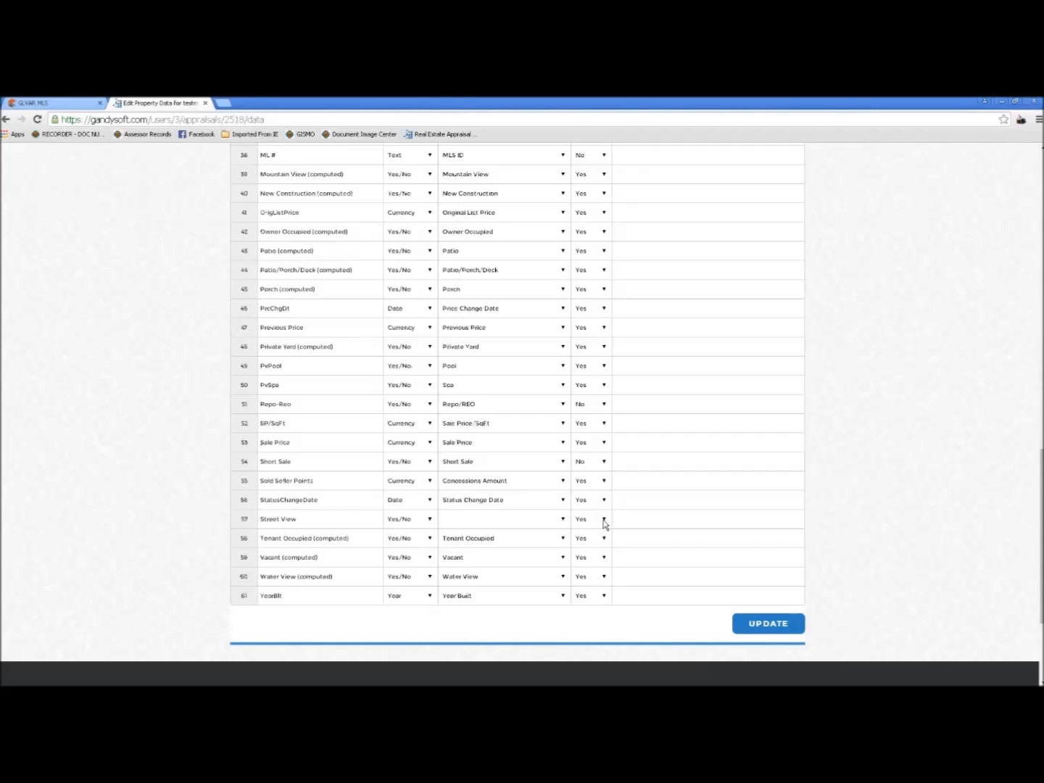
pyautogui.scroll(15, 603, 524)
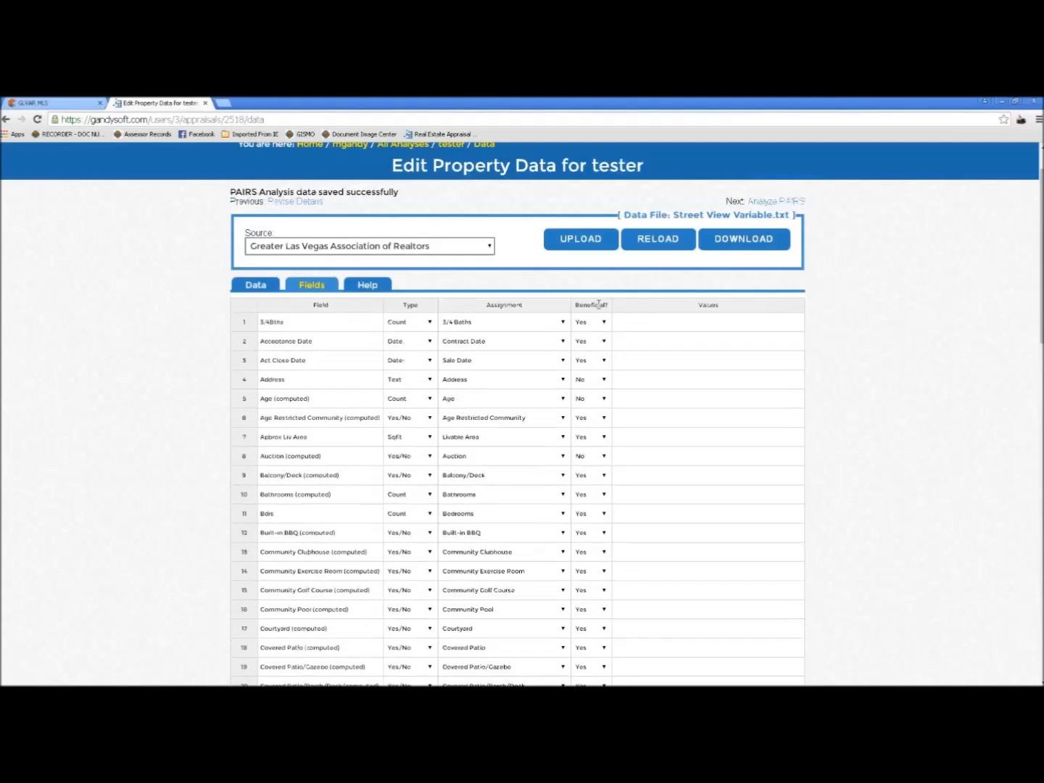
pyautogui.scroll(-12, 603, 435)
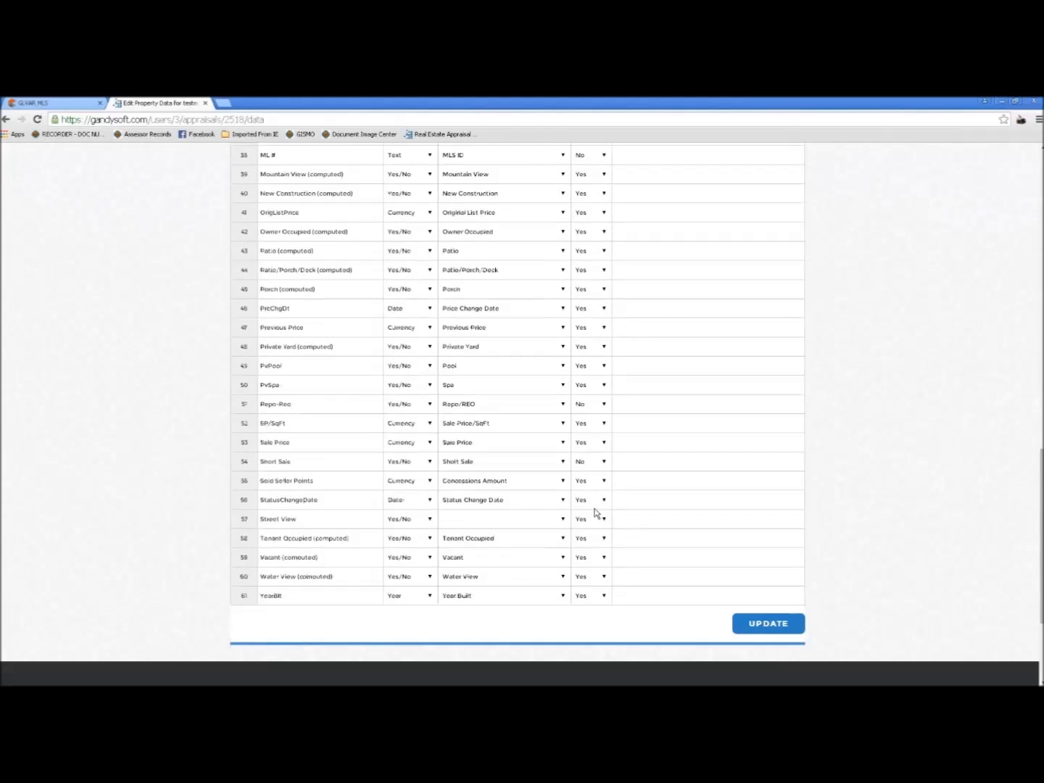
pyautogui.click(603, 519)
pyautogui.click(593, 536)
pyautogui.click(761, 629)
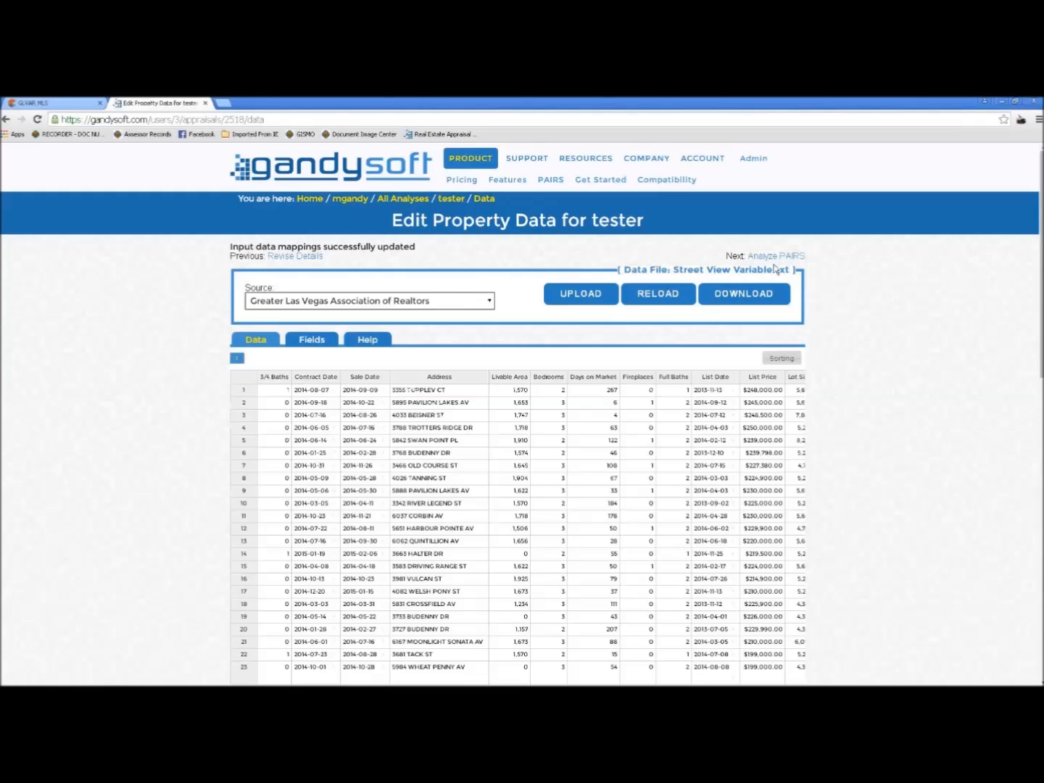
pyautogui.click(777, 258)
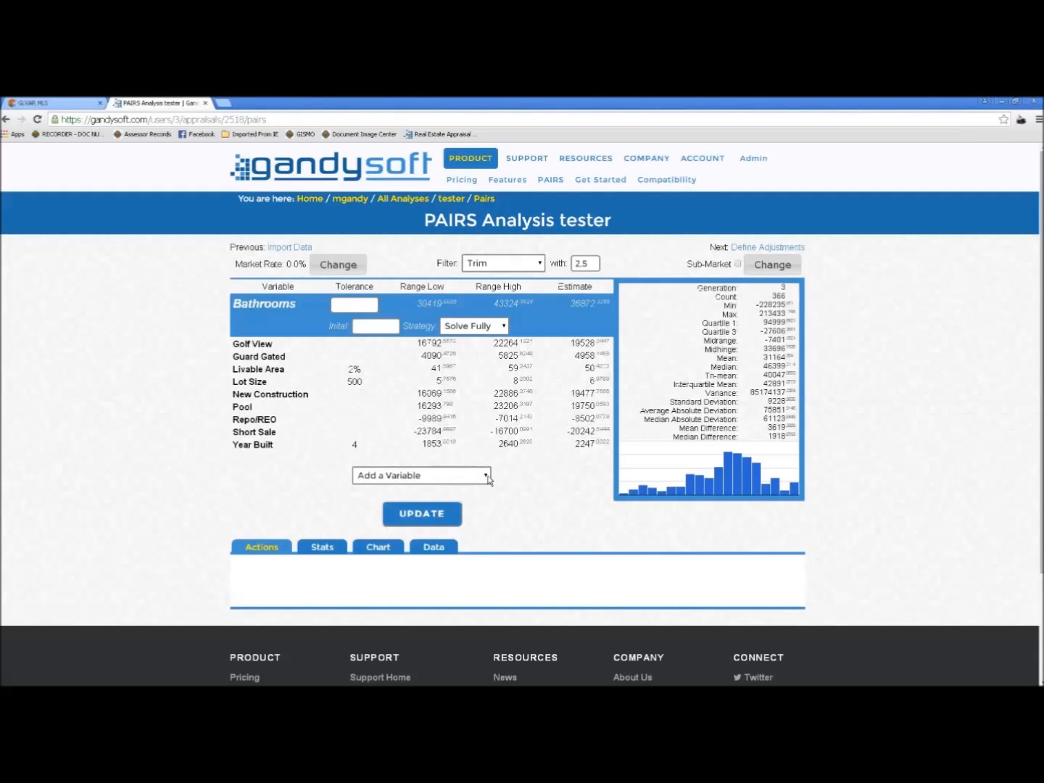
# Add Street View as a variable to the PAIRS analysis and recalculate
pyautogui.click(487, 476)
pyautogui.moveTo(487, 326)
pyautogui.mouseDown()
pyautogui.moveTo(481, 453)
pyautogui.moveTo(487, 349)
pyautogui.moveTo(491, 440)
pyautogui.moveTo(492, 336)
pyautogui.mouseUp()
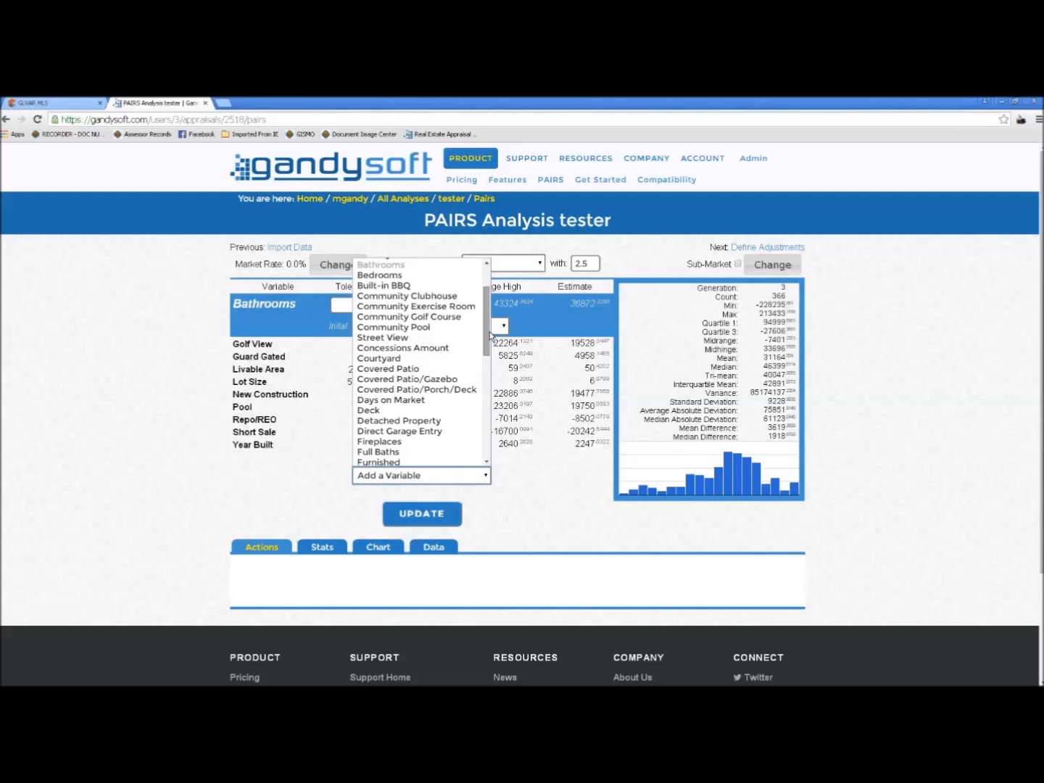
pyautogui.click(409, 343)
pyautogui.click(422, 522)
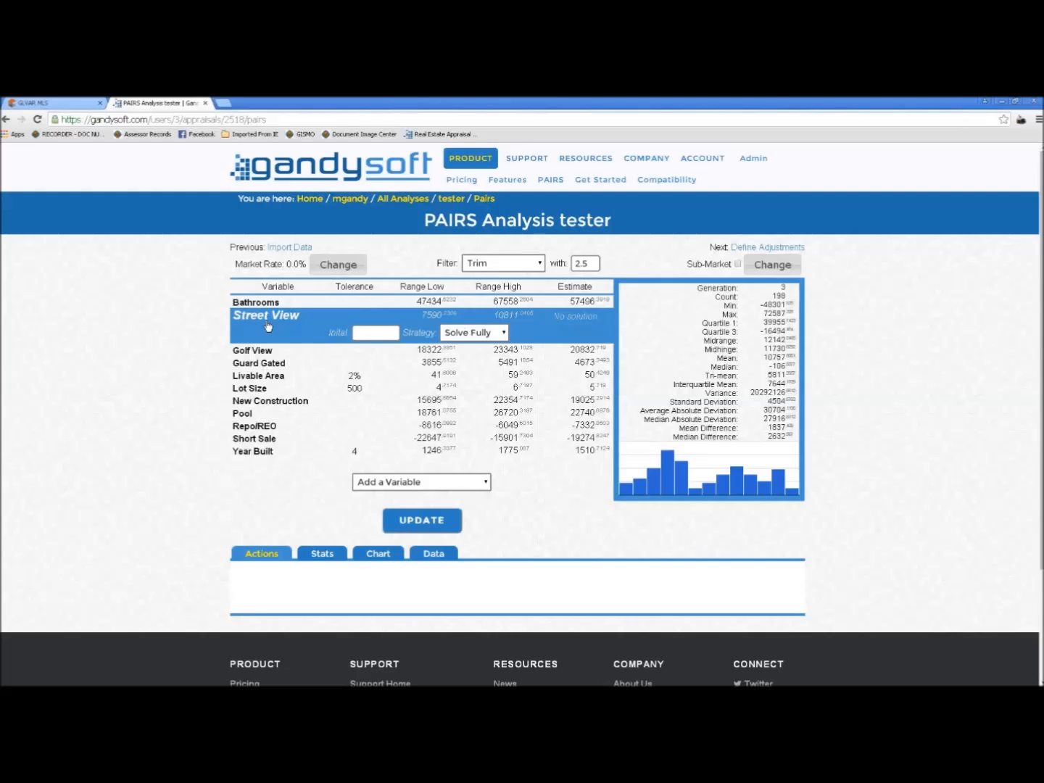
# Set the Street View variable's strategy to None and update the analysis
pyautogui.click(496, 337)
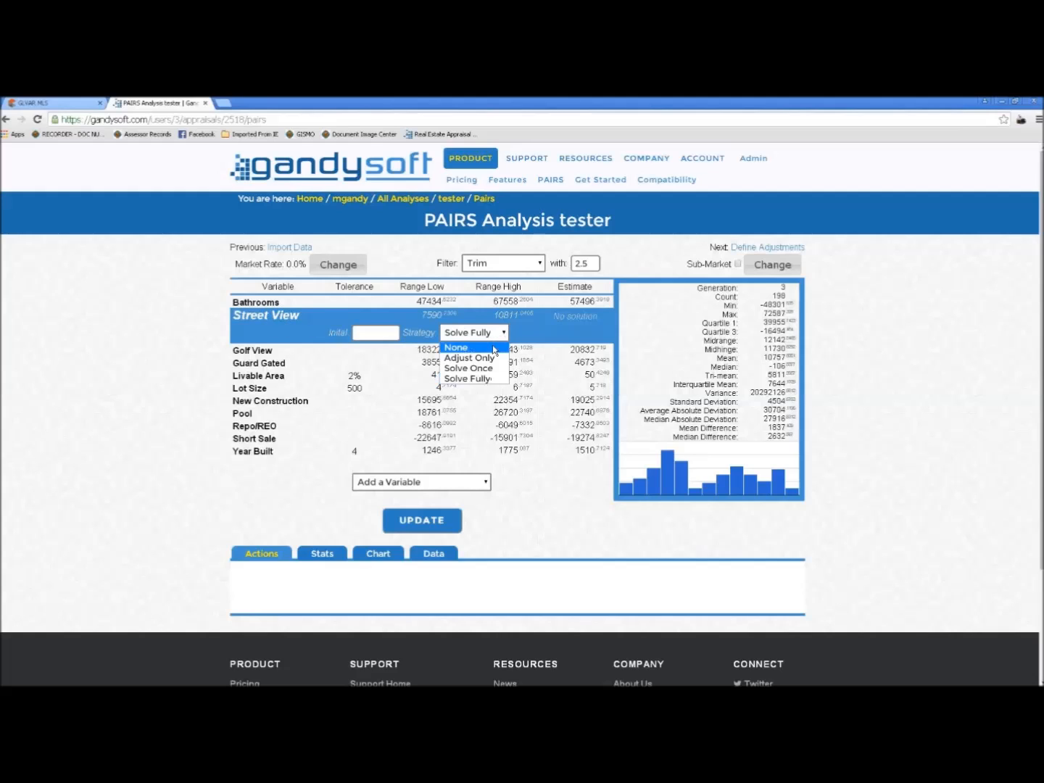
pyautogui.click(494, 349)
pyautogui.click(419, 520)
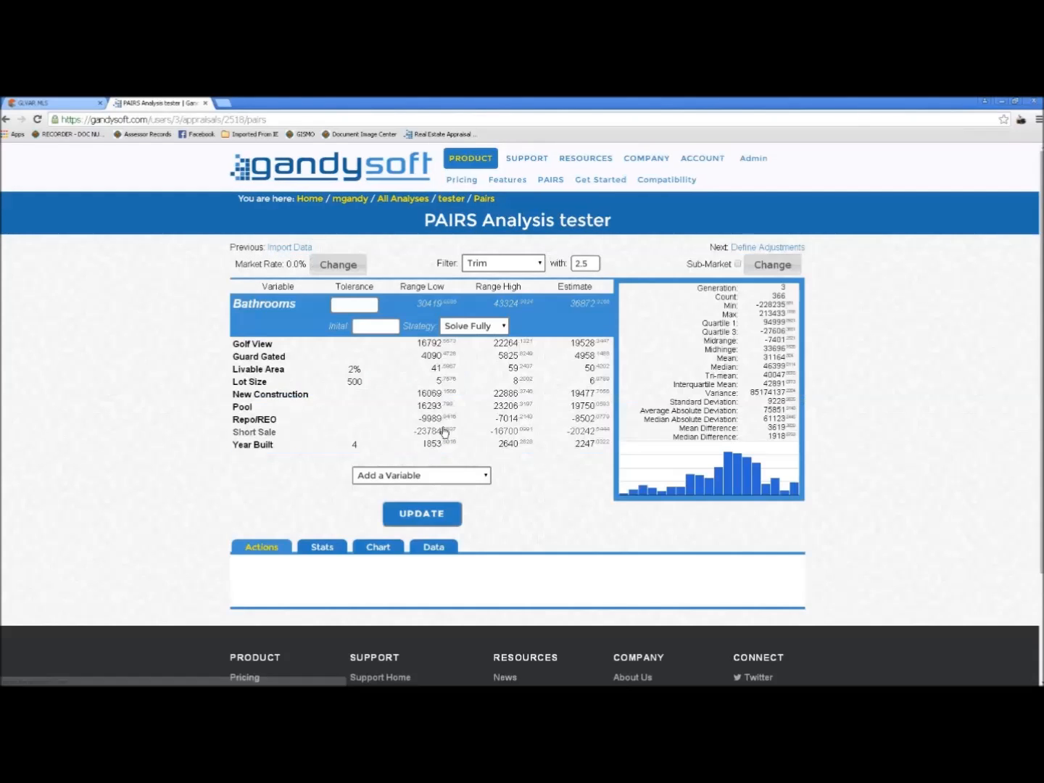
# Create a new Single Family PAIRS analysis titled "Aliante Test 2" with the effective date 2015-02-27
pyautogui.click(332, 177)
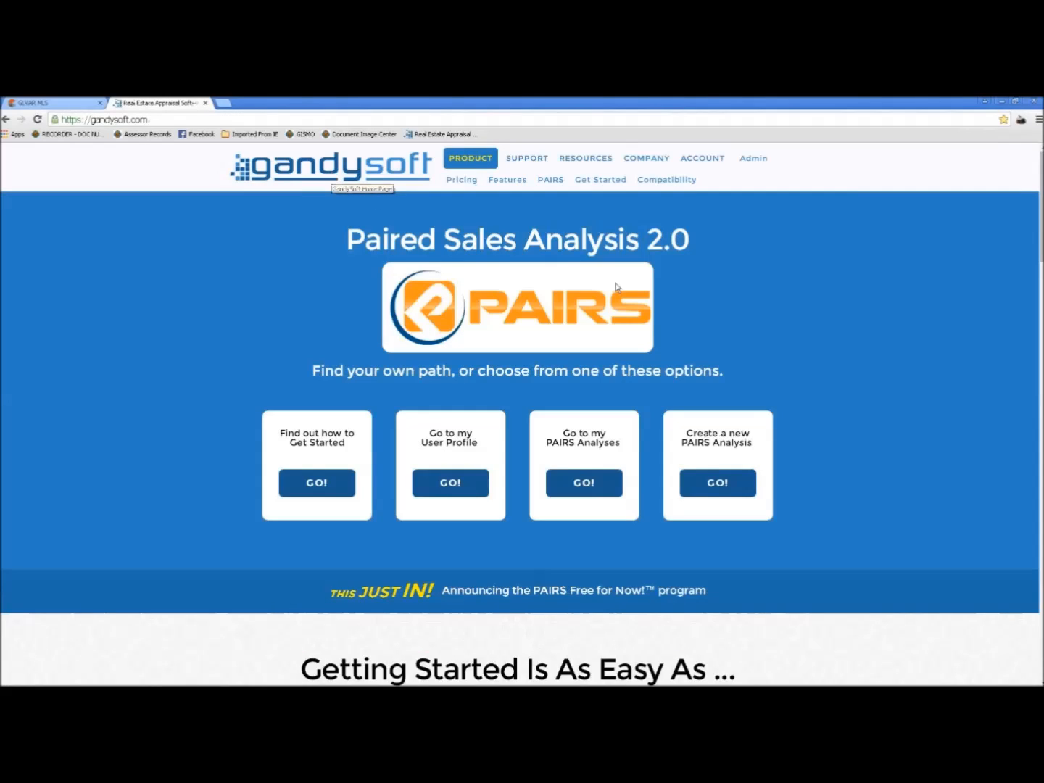
pyautogui.click(718, 484)
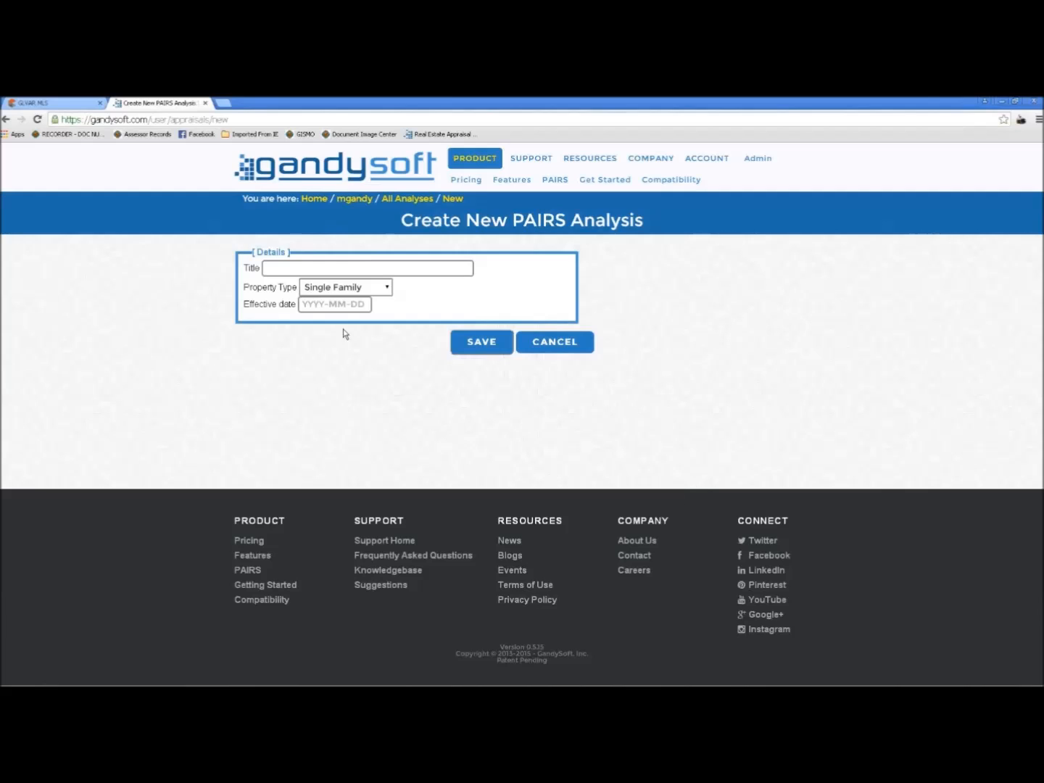
pyautogui.click(276, 268)
pyautogui.write('Allante')
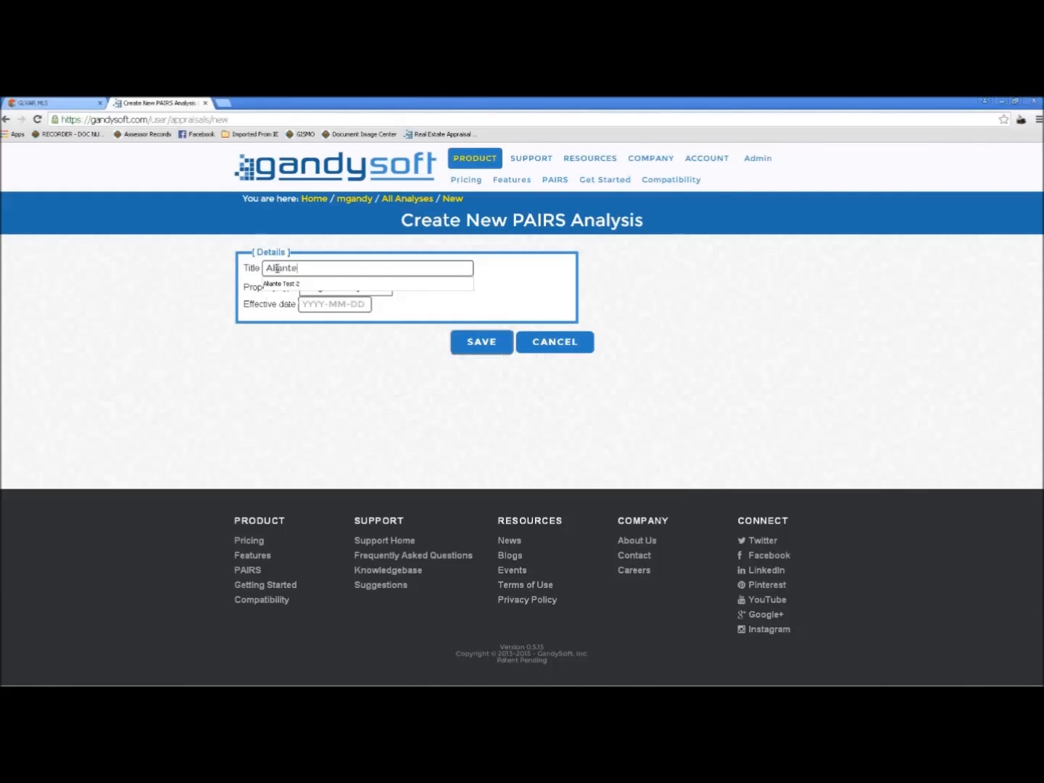
pyautogui.write(' Test 2')
pyautogui.click(423, 312)
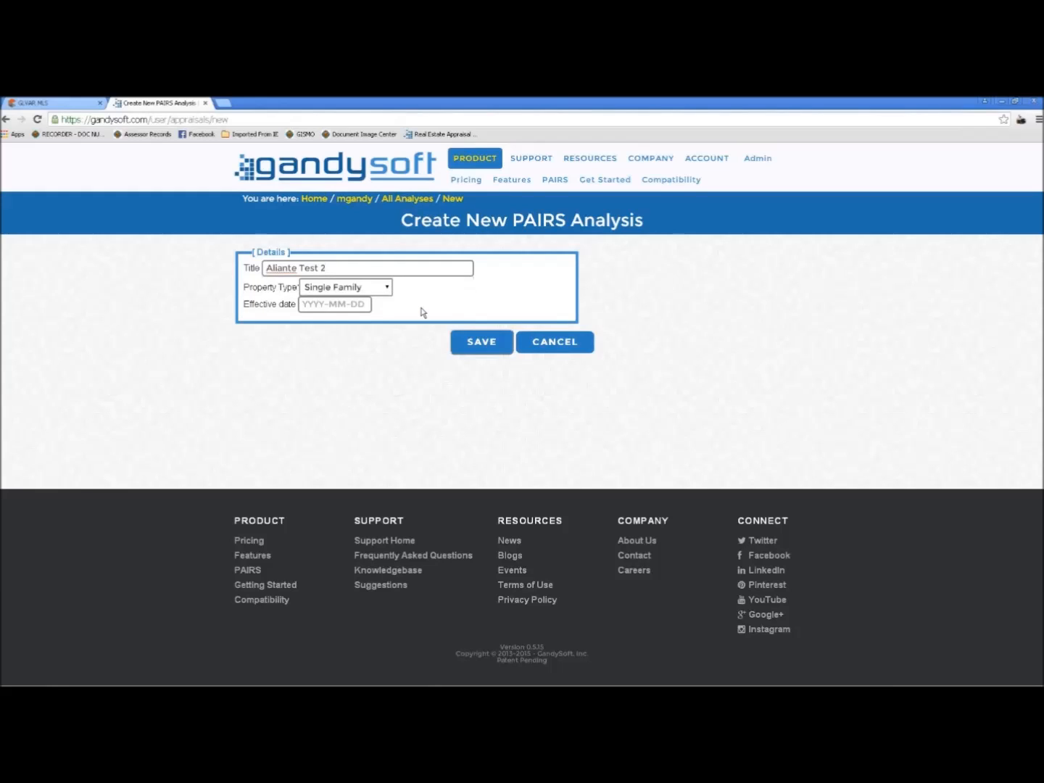
pyautogui.click(358, 304)
pyautogui.click(429, 409)
pyautogui.click(482, 345)
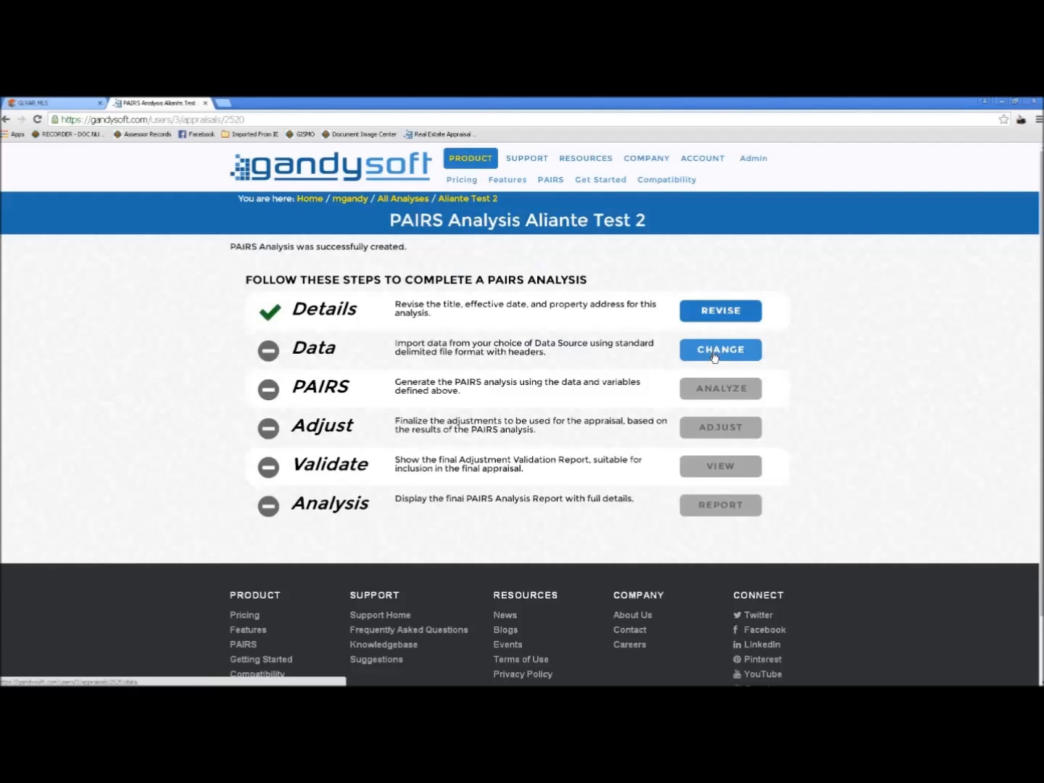
pyautogui.click(7, 119)
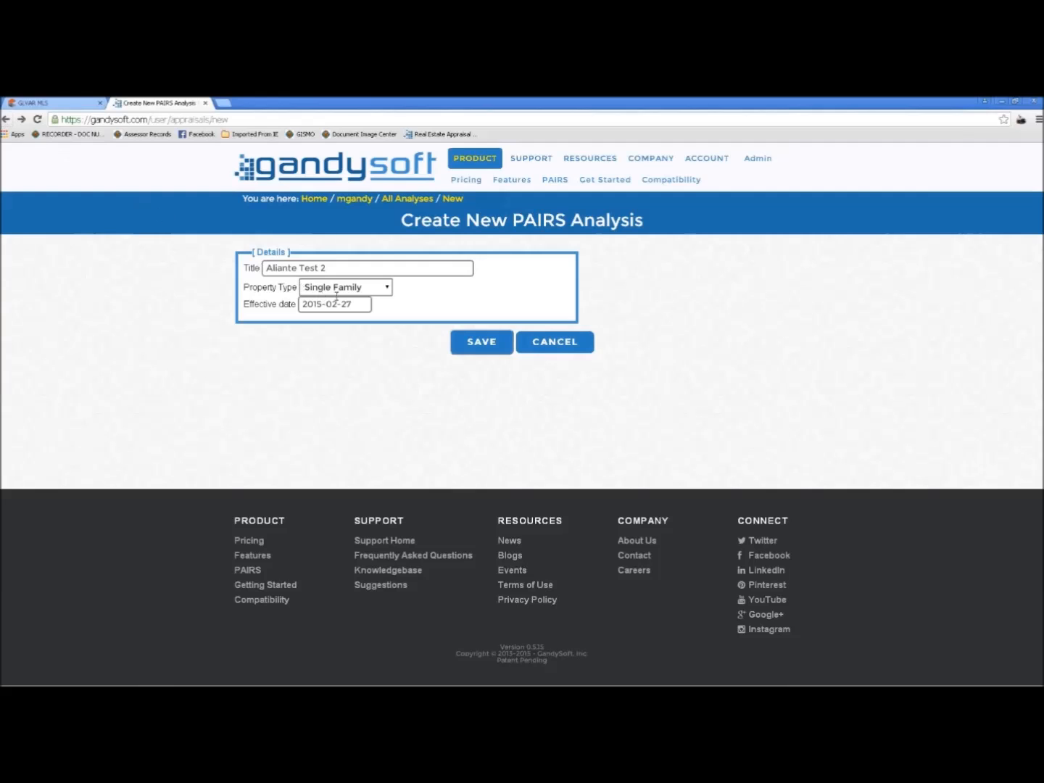
pyautogui.click(468, 344)
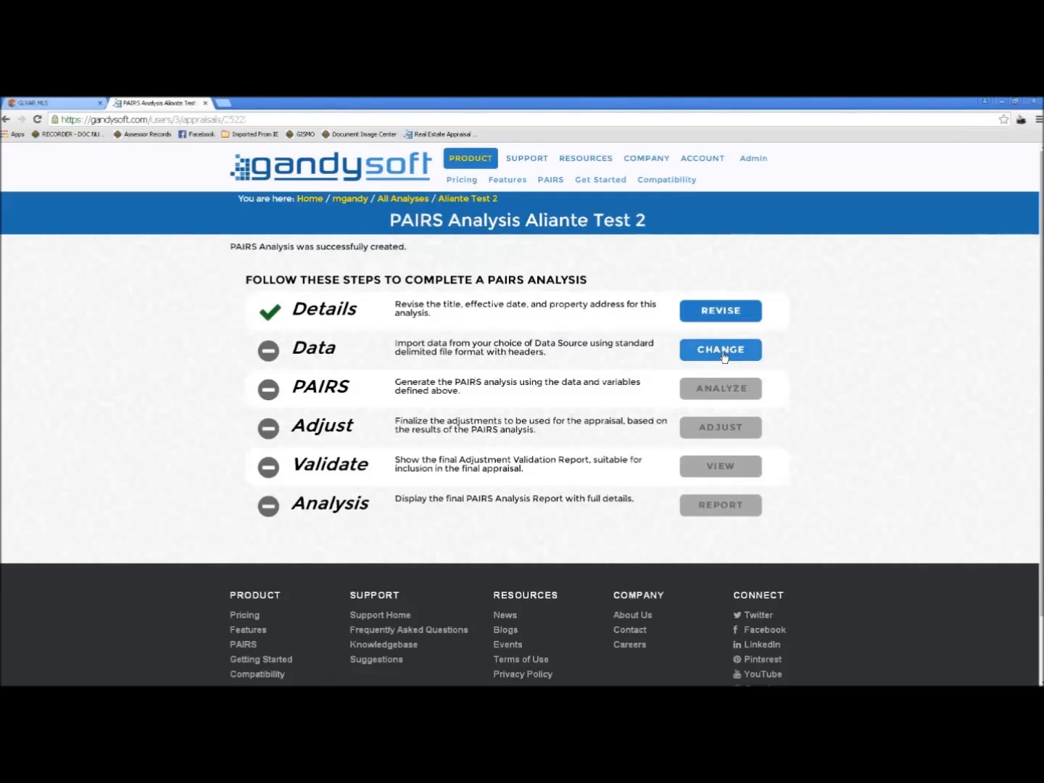
# Upload TEST 2 DATA.TXT as the Greater Las Vegas Association of Realtors property data and open the PAIRS analysis
pyautogui.click(721, 351)
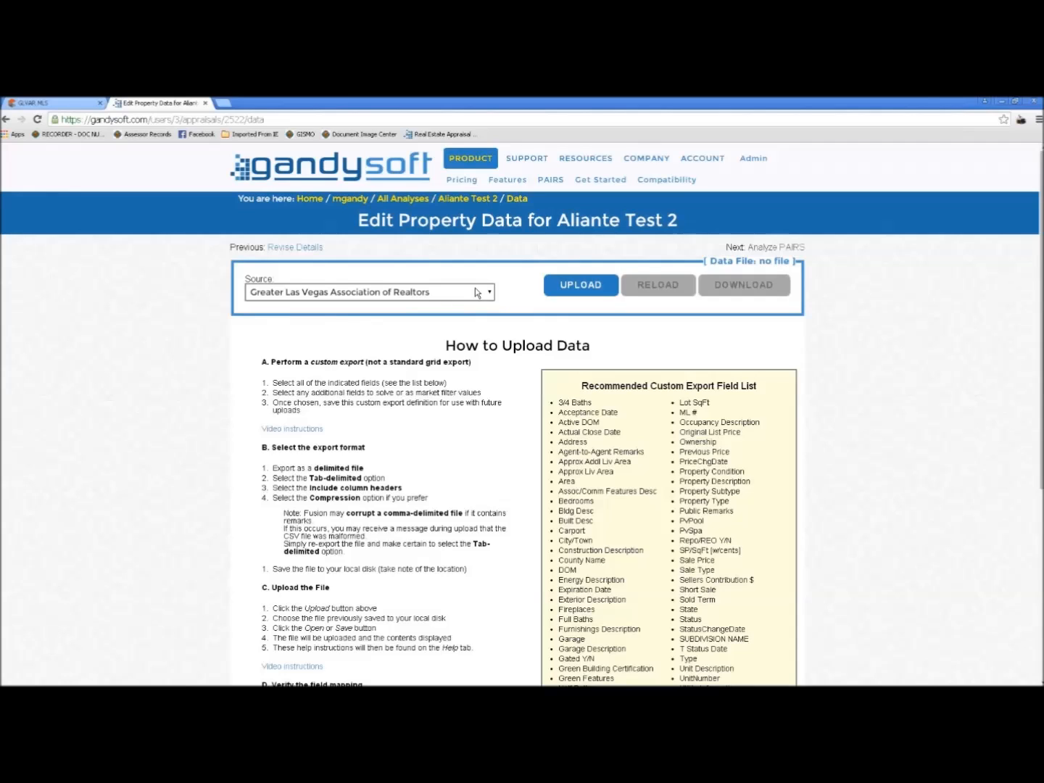
pyautogui.click(578, 288)
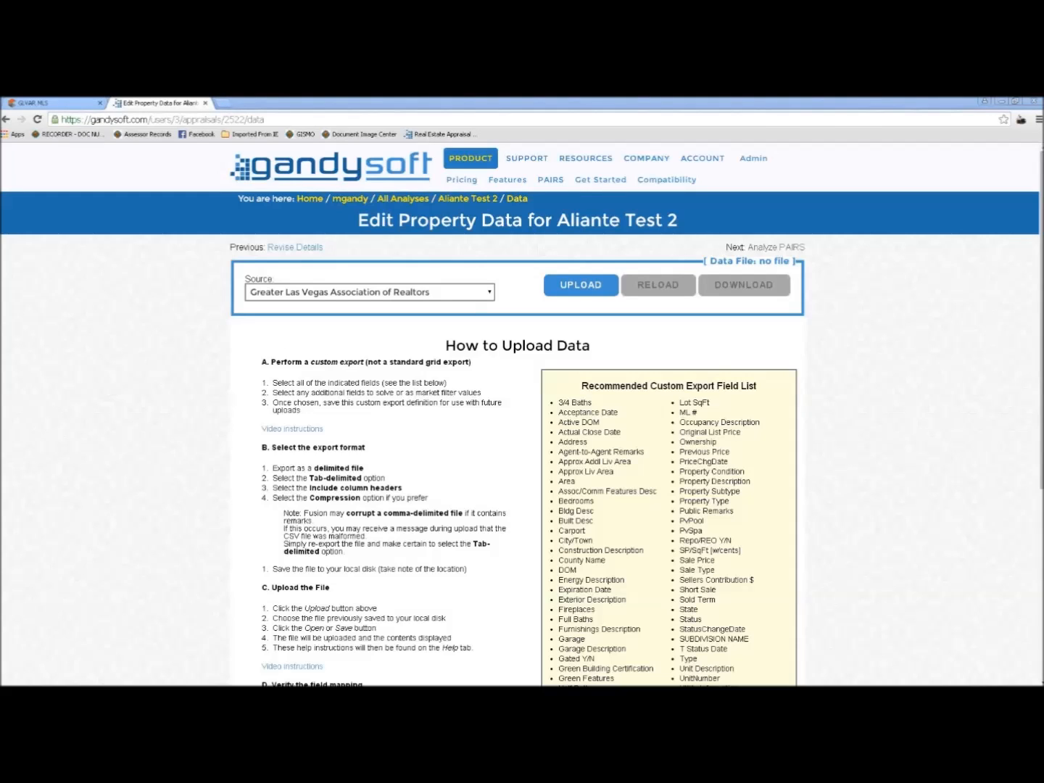
pyautogui.doubleClick(205, 338)
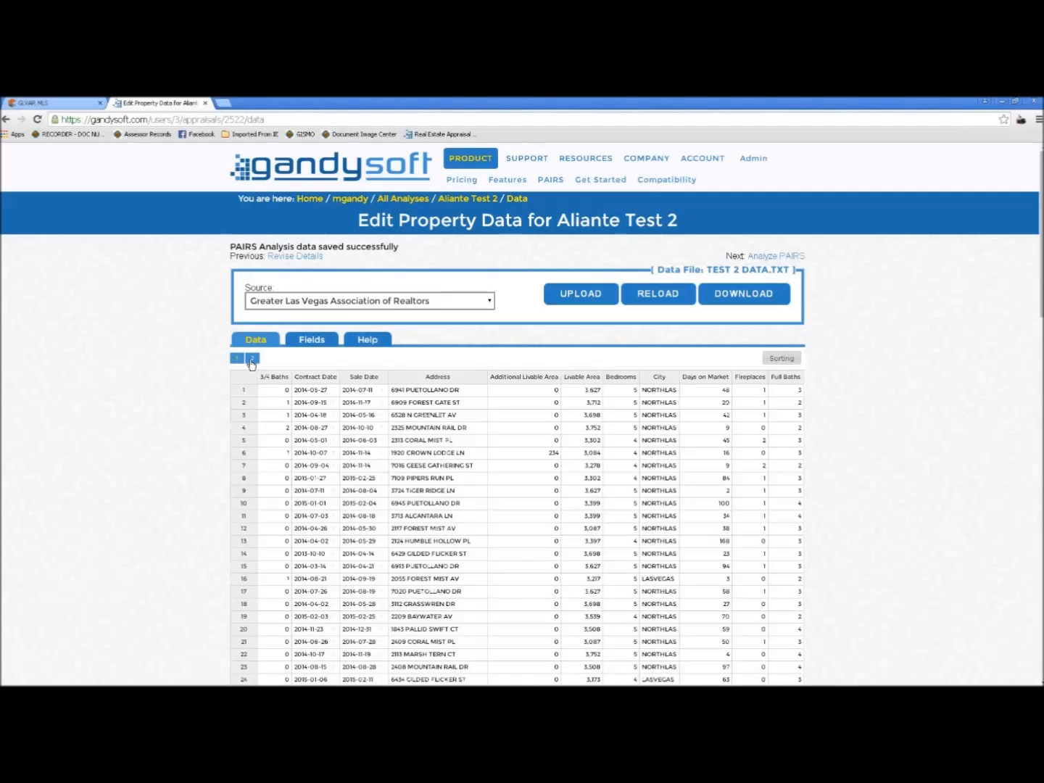
pyautogui.click(766, 257)
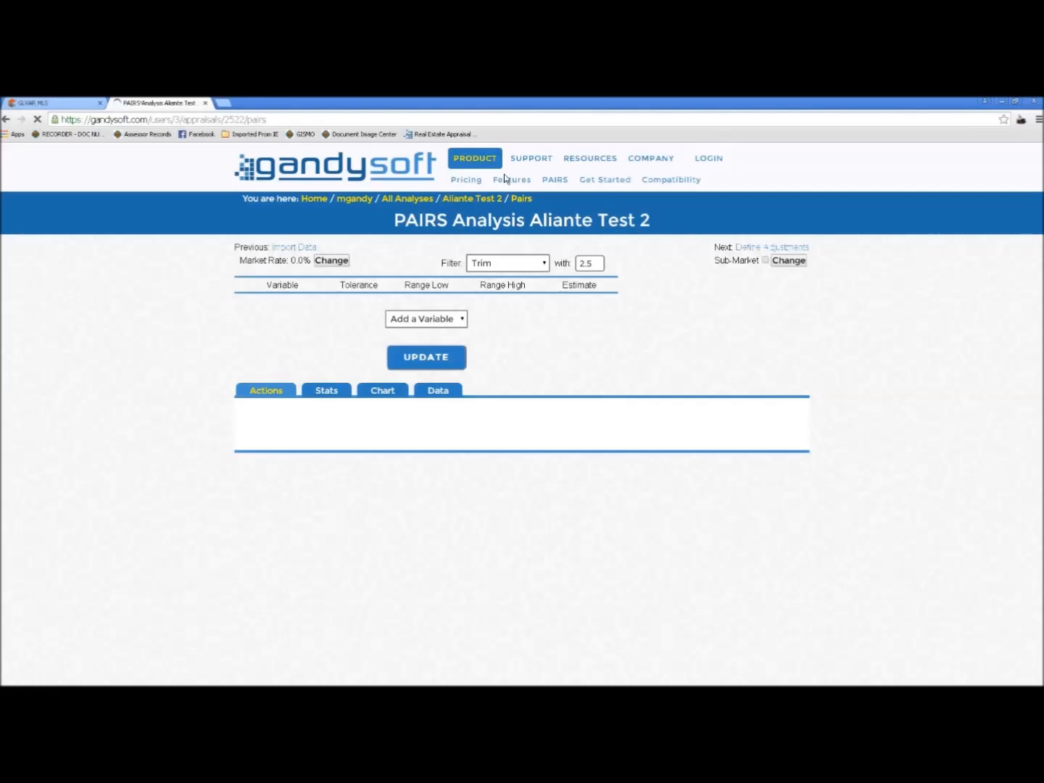
# Switch to the GLVAR MLS site, return to the search criteria, and clear all criteria of the Stallion Mountain search
pyautogui.click(61, 108)
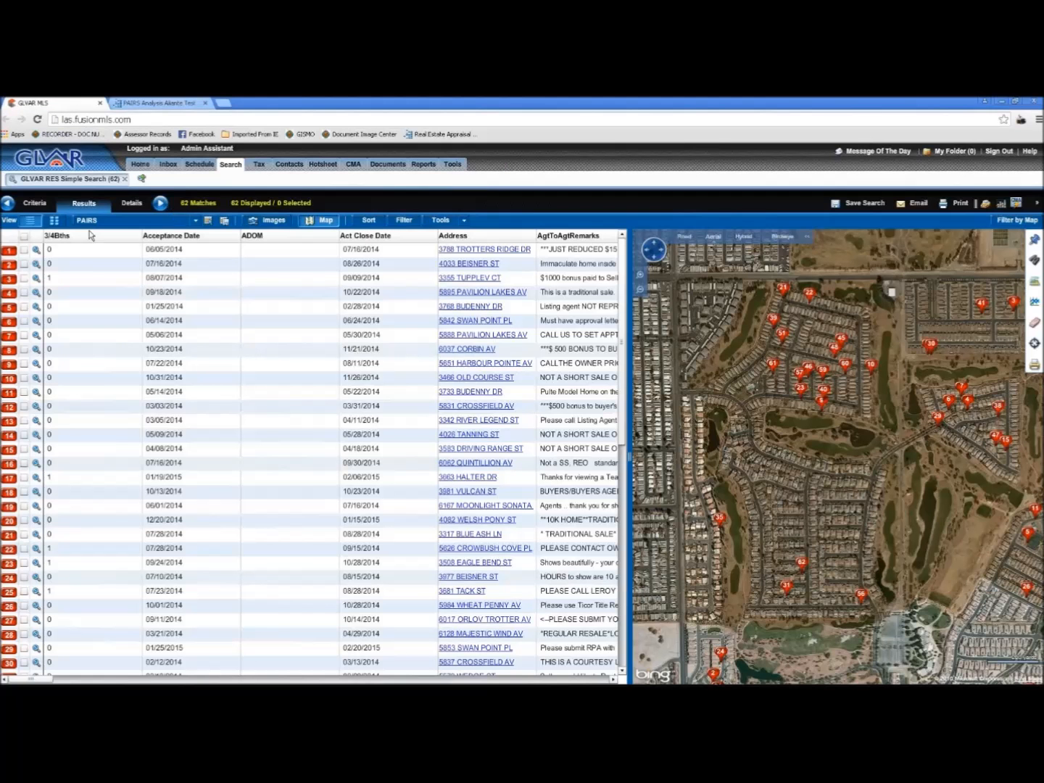
pyautogui.click(8, 206)
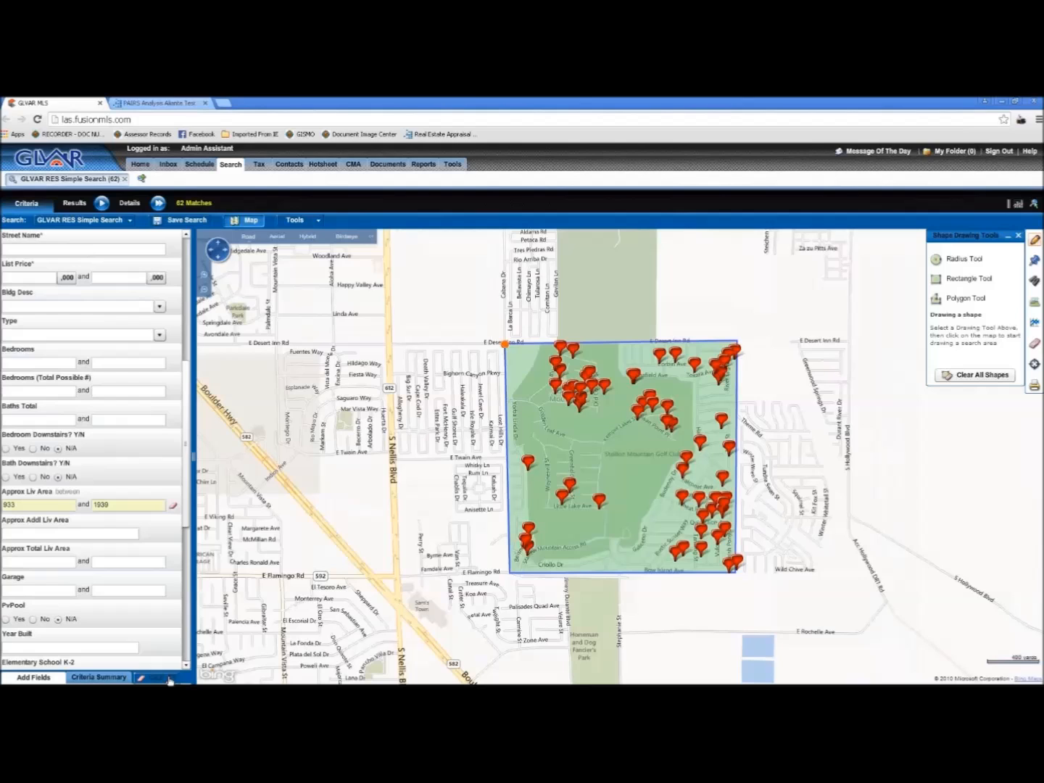
pyautogui.click(169, 680)
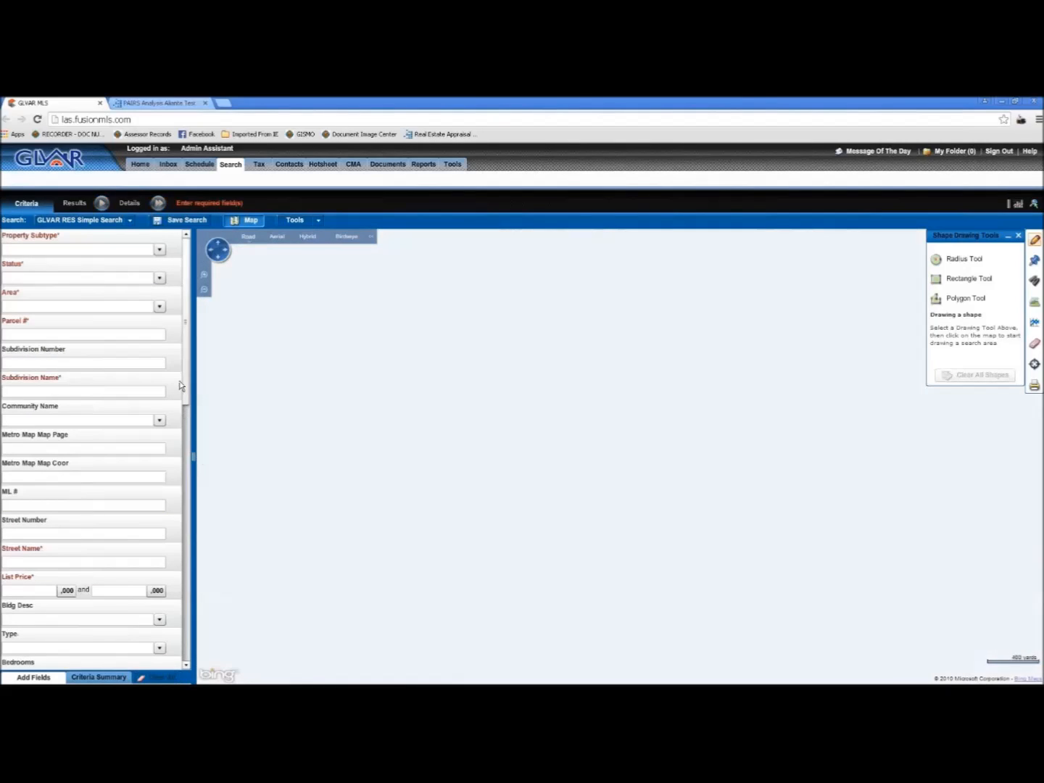
# Set the property subtype to Single Family Residential and the statuses to Pending Offer, Contingent Offer, Auction, Exclusive Agency and Active-Exclusive Right
pyautogui.click(160, 250)
pyautogui.click(69, 303)
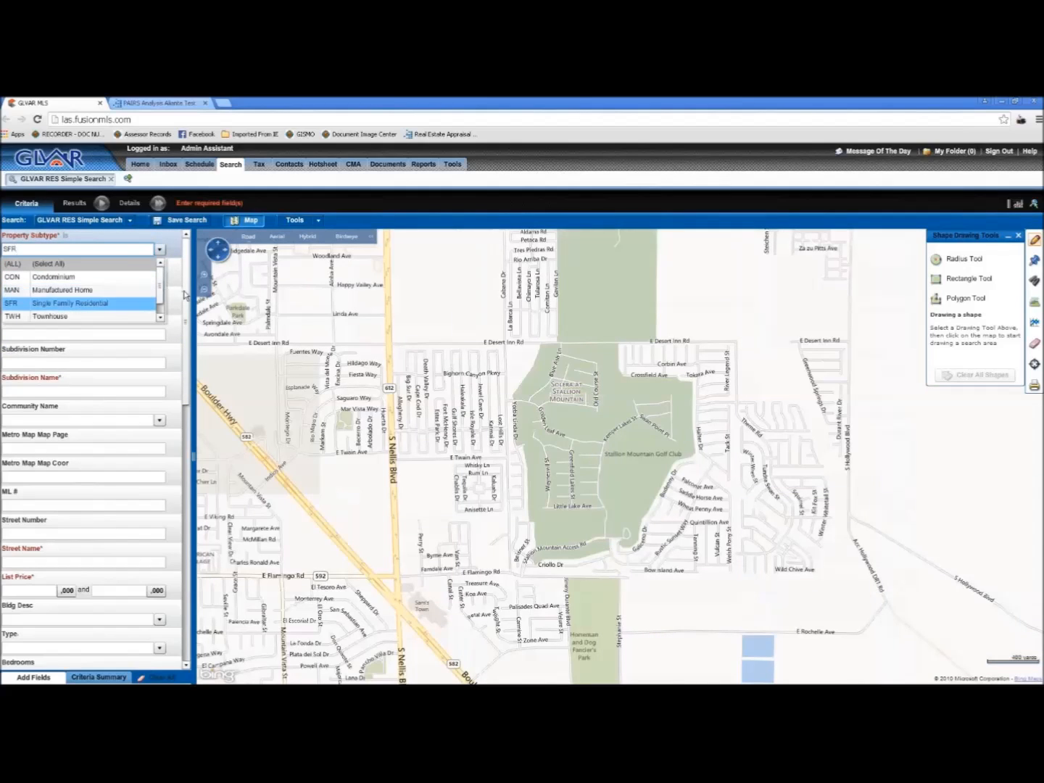
pyautogui.click(159, 278)
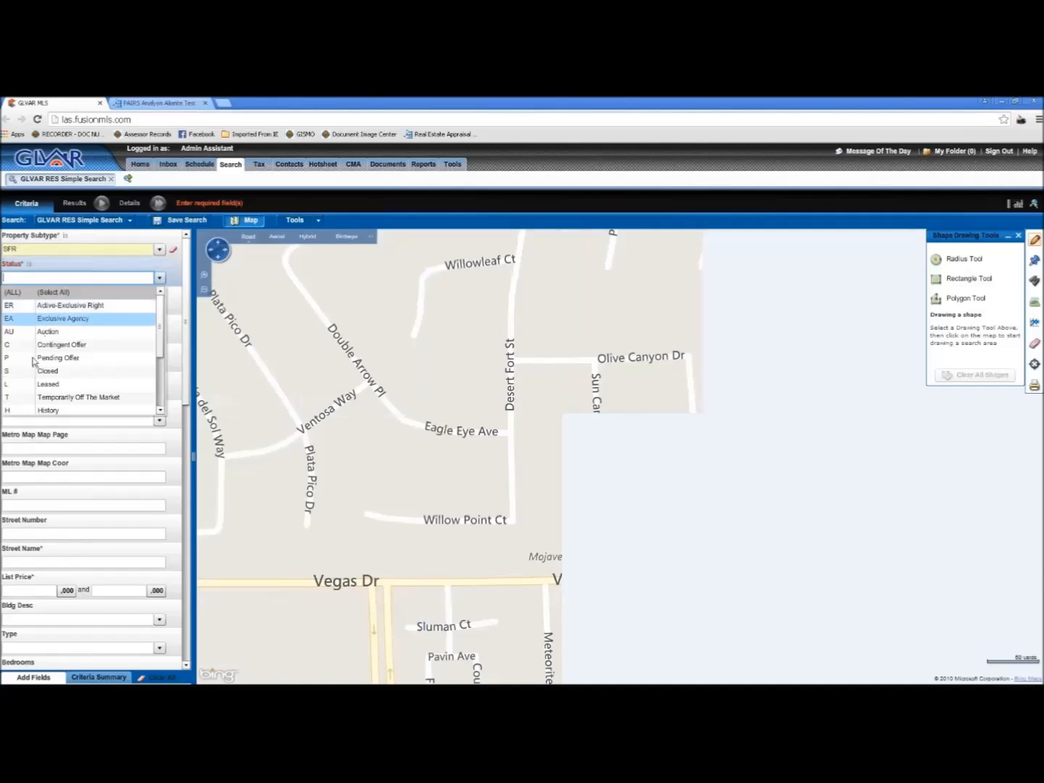
pyautogui.click(33, 358)
pyautogui.click(36, 345)
pyautogui.click(38, 332)
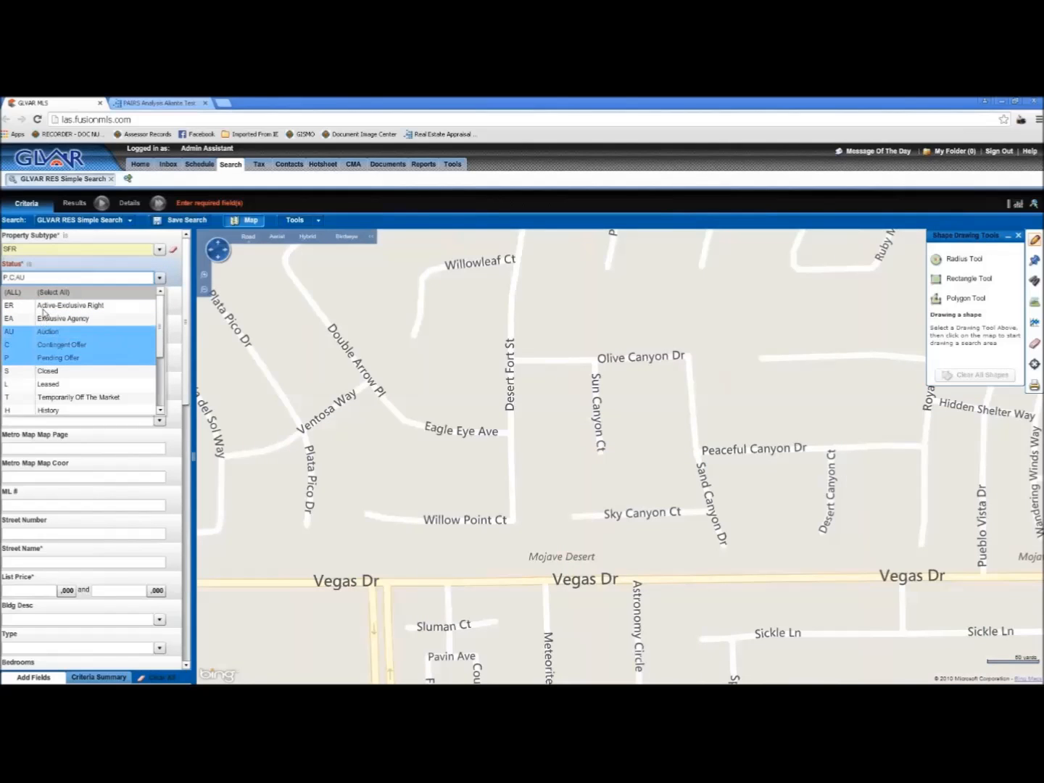
pyautogui.click(43, 317)
pyautogui.click(43, 305)
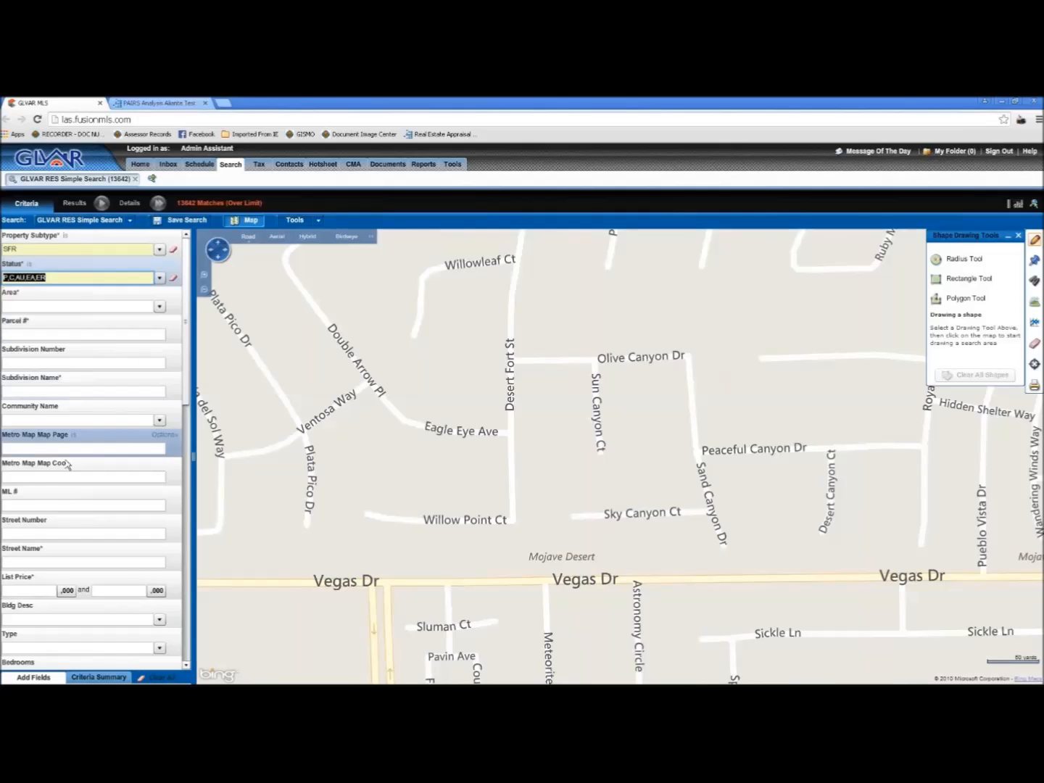
# Enter 1508981 as the ML number criterion to locate the subject listing on the map
pyautogui.click(23, 506)
pyautogui.write('1508981')
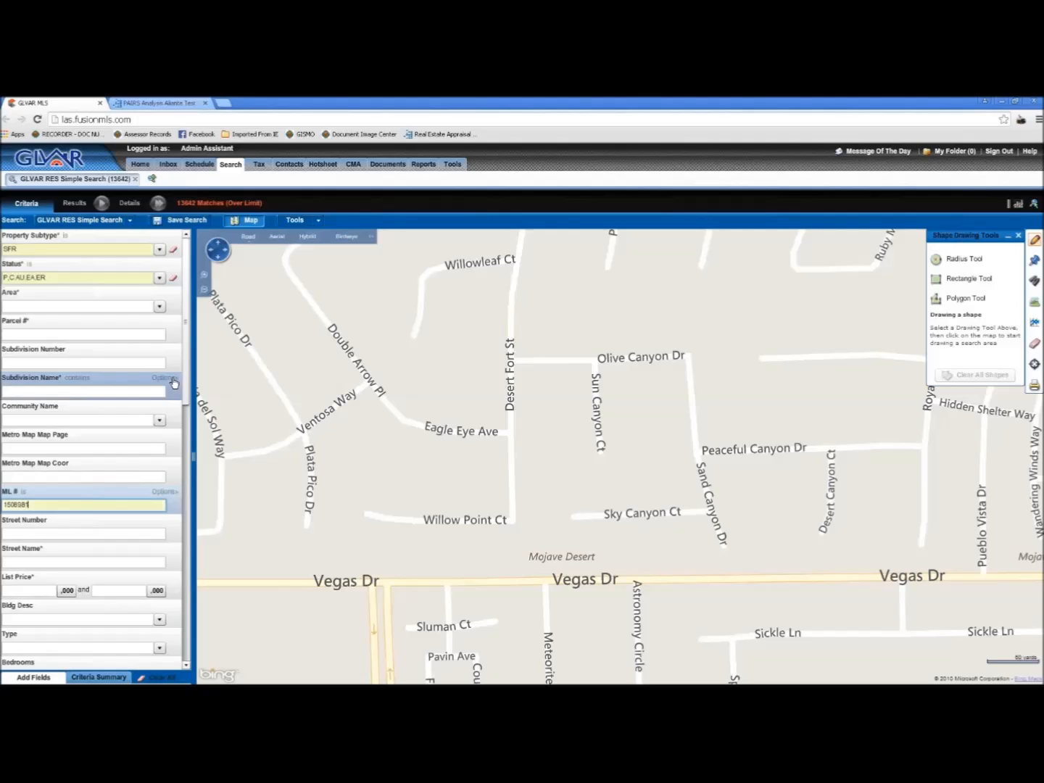
pyautogui.click(184, 373)
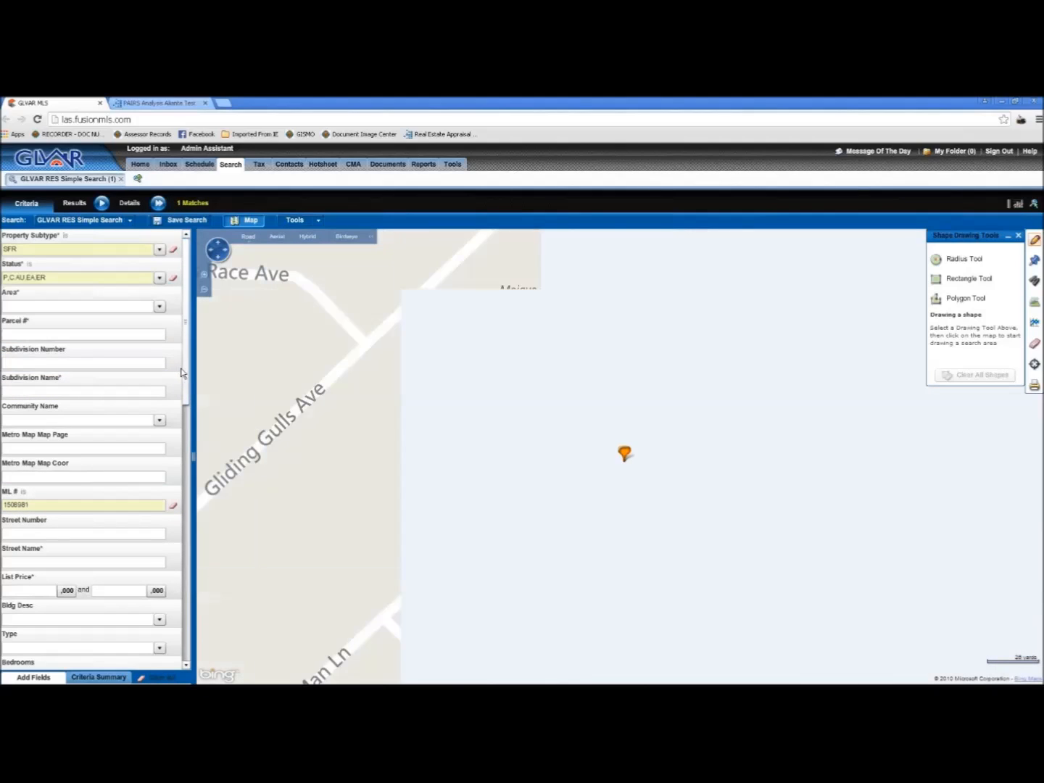
# Draw a polygon search area from Decatur Blvd at the 215 Beltway, up to Elkhorn Rd, and along Elkhorn Rd to near Aliante Pkwy
pyautogui.scroll(-5, 442, 426)
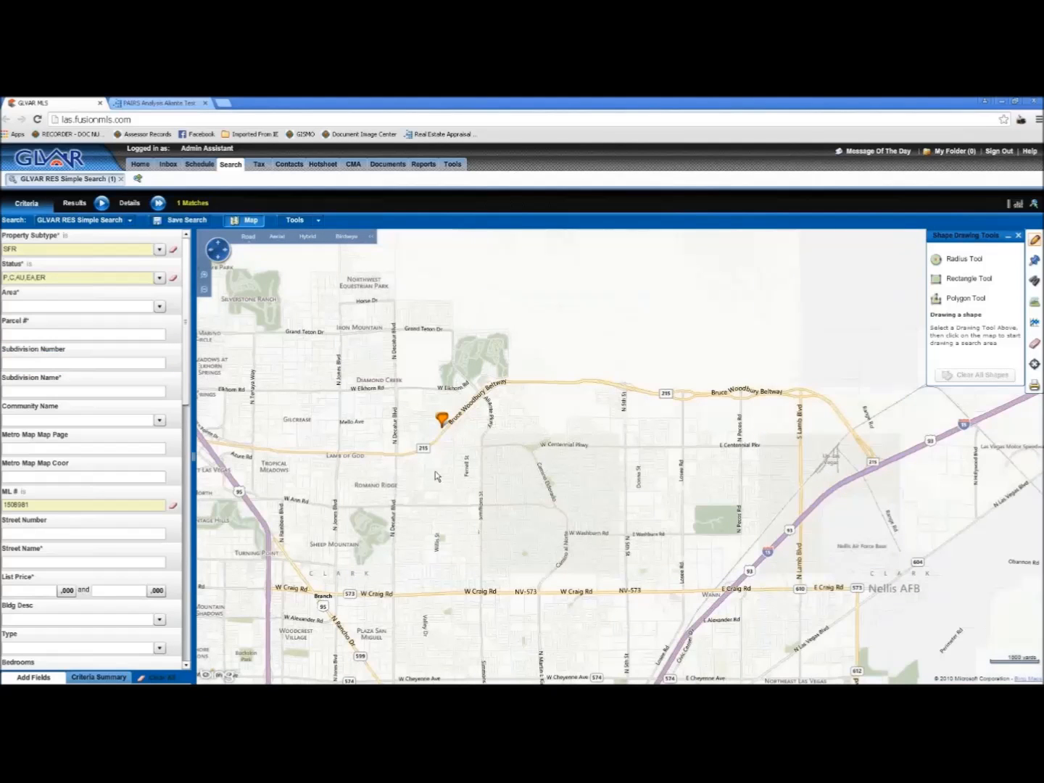
pyautogui.moveTo(467, 482); pyautogui.dragTo(502, 492)
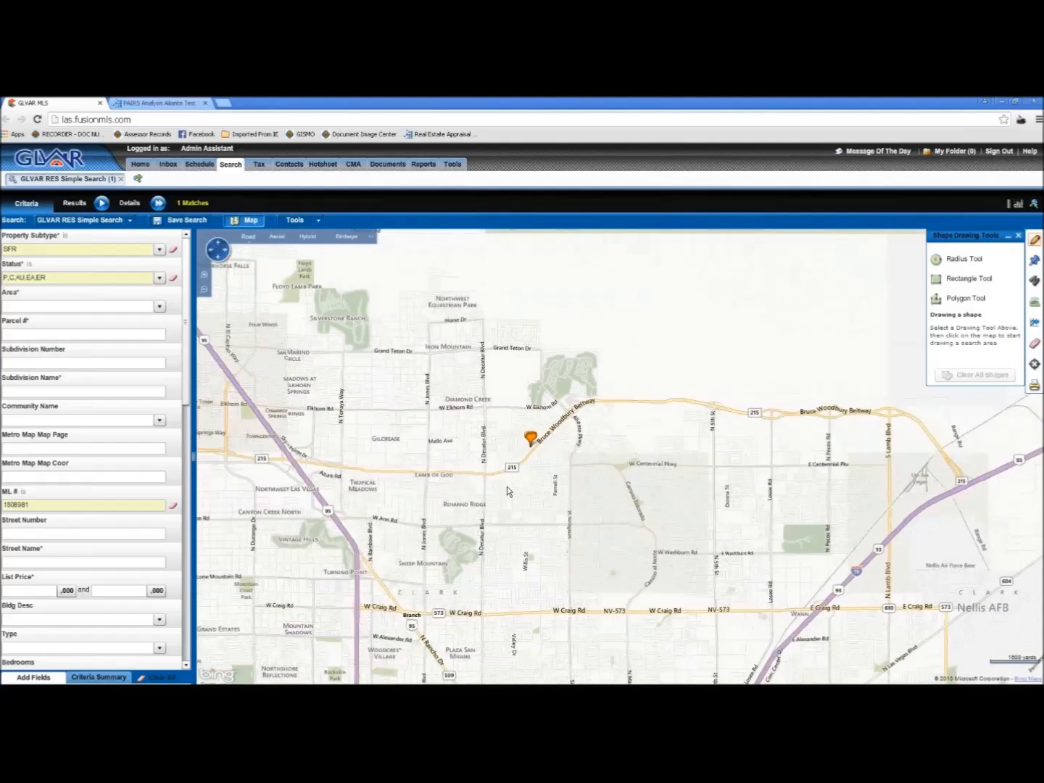
pyautogui.scroll(1, 510, 487)
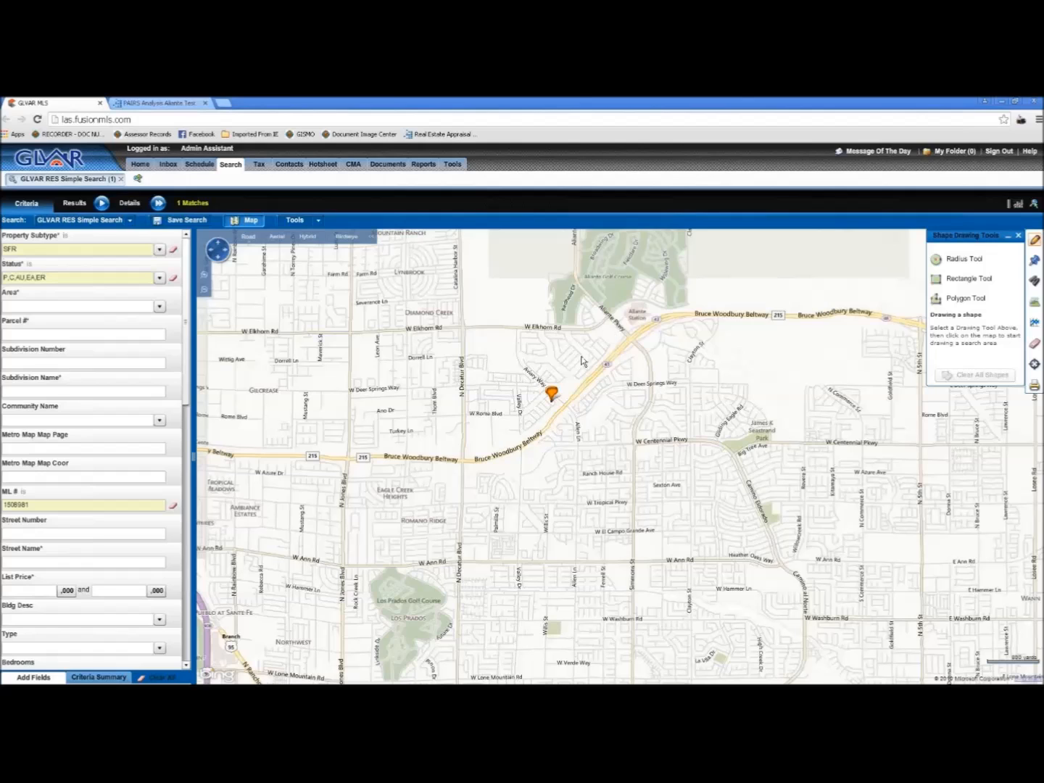
pyautogui.moveTo(535, 398); pyautogui.dragTo(517, 455)
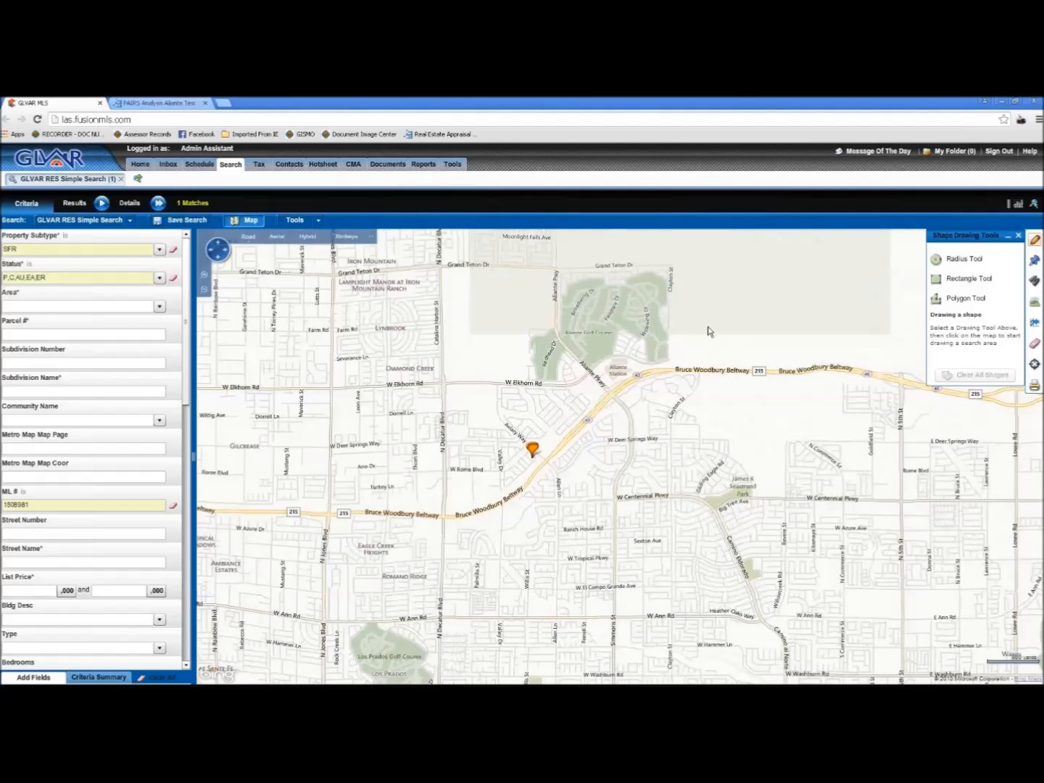
pyautogui.click(955, 300)
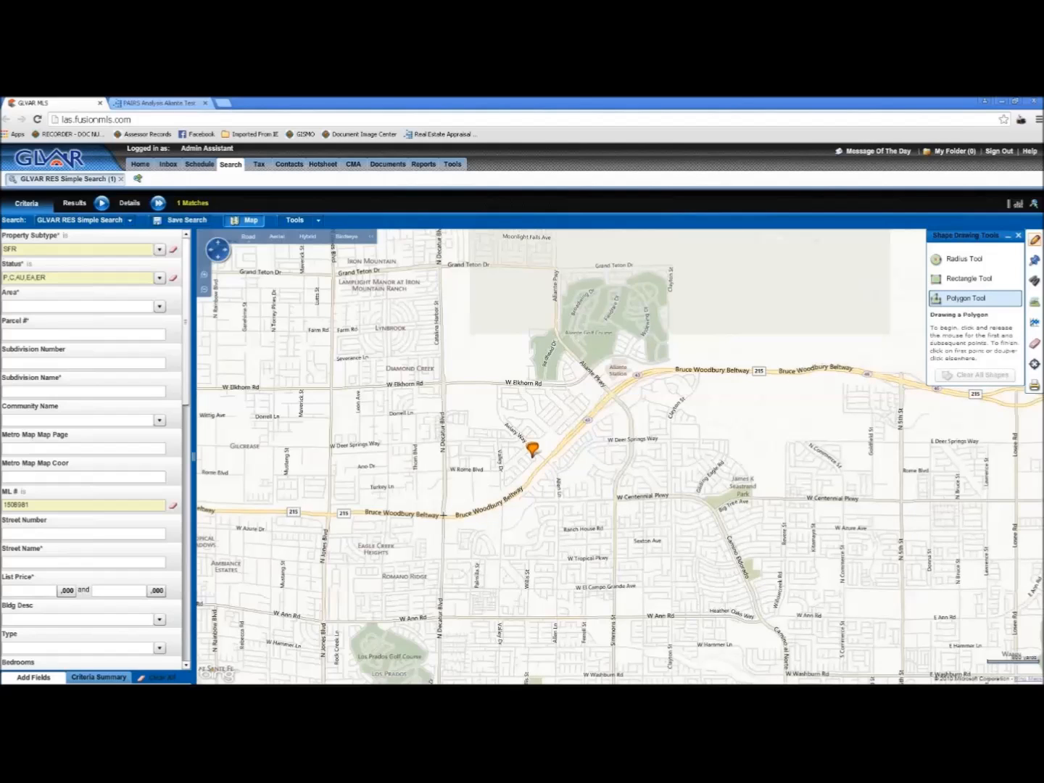
pyautogui.click(443, 514)
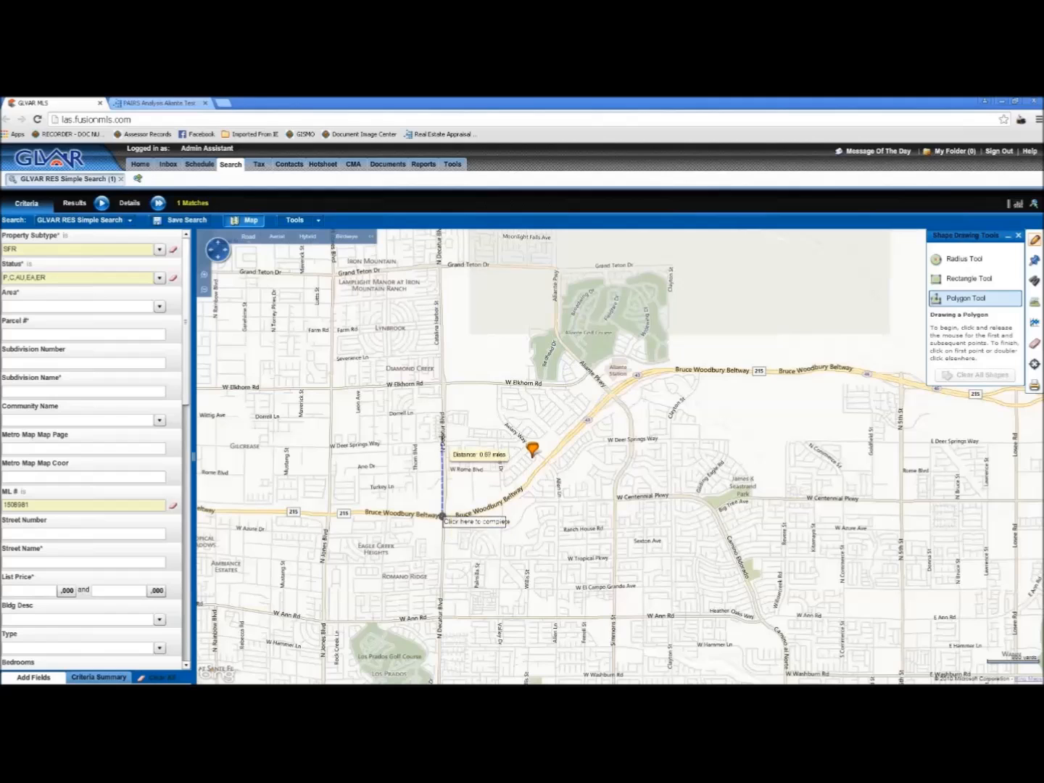
pyautogui.click(443, 382)
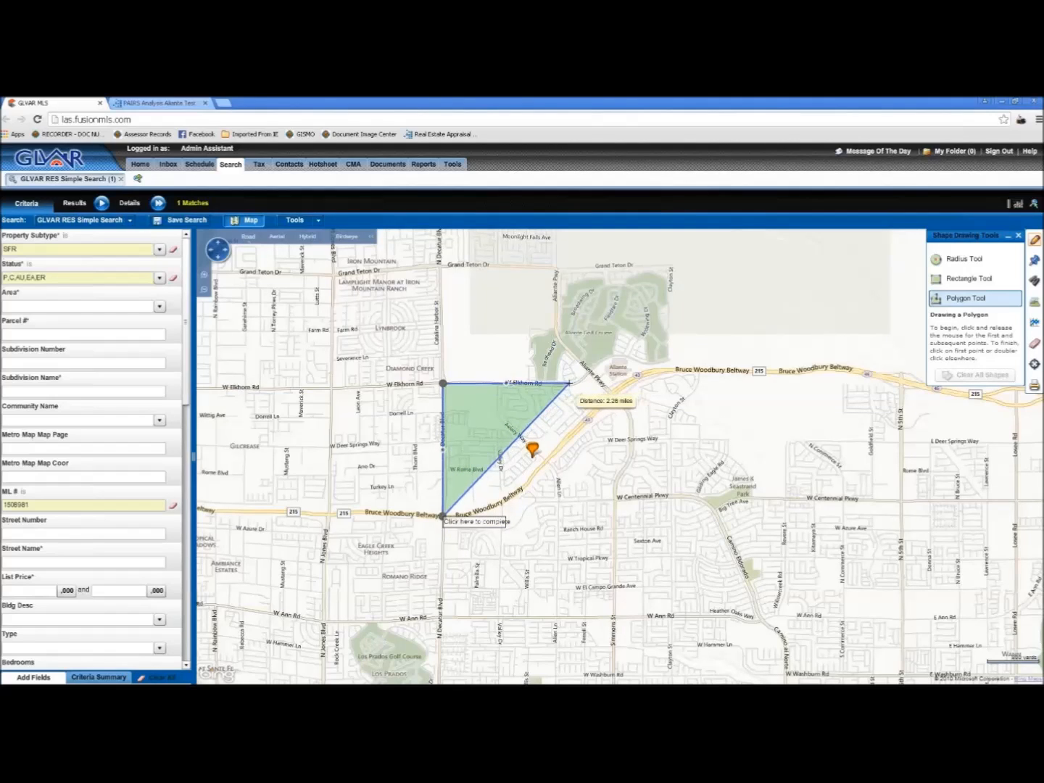
pyautogui.click(568, 384)
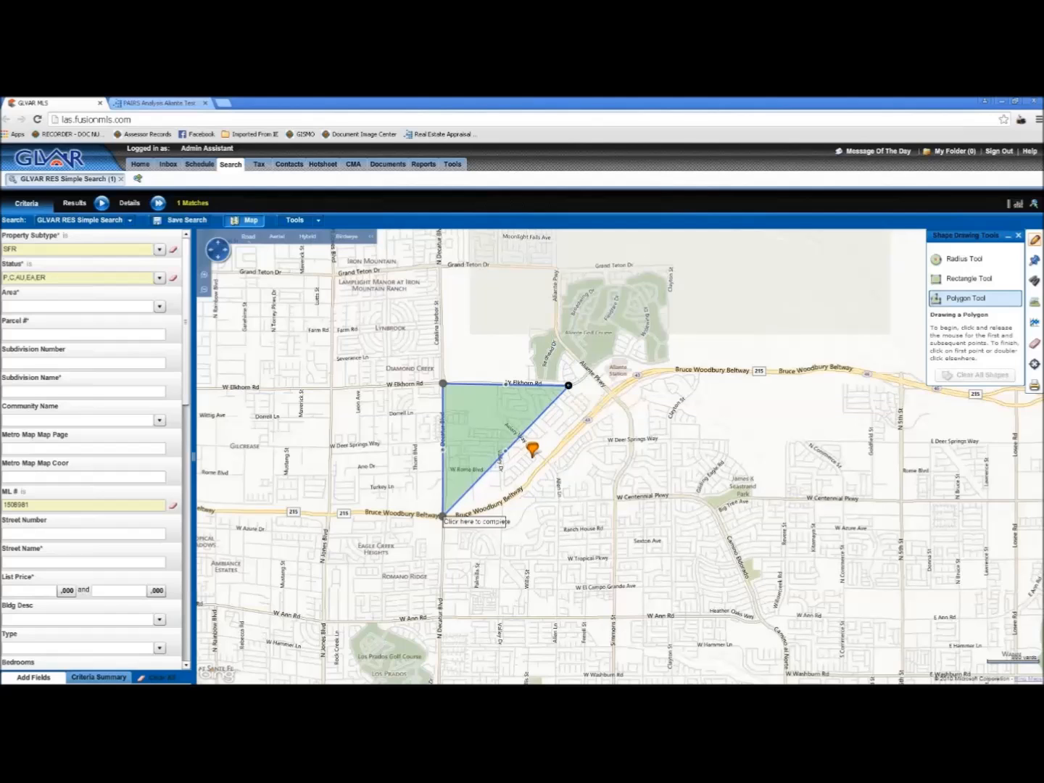
# Extend the search polygon past Aliante Pkwy and eastward along the Bruce Woodbury Beltway beyond Clayton St
pyautogui.click(600, 368)
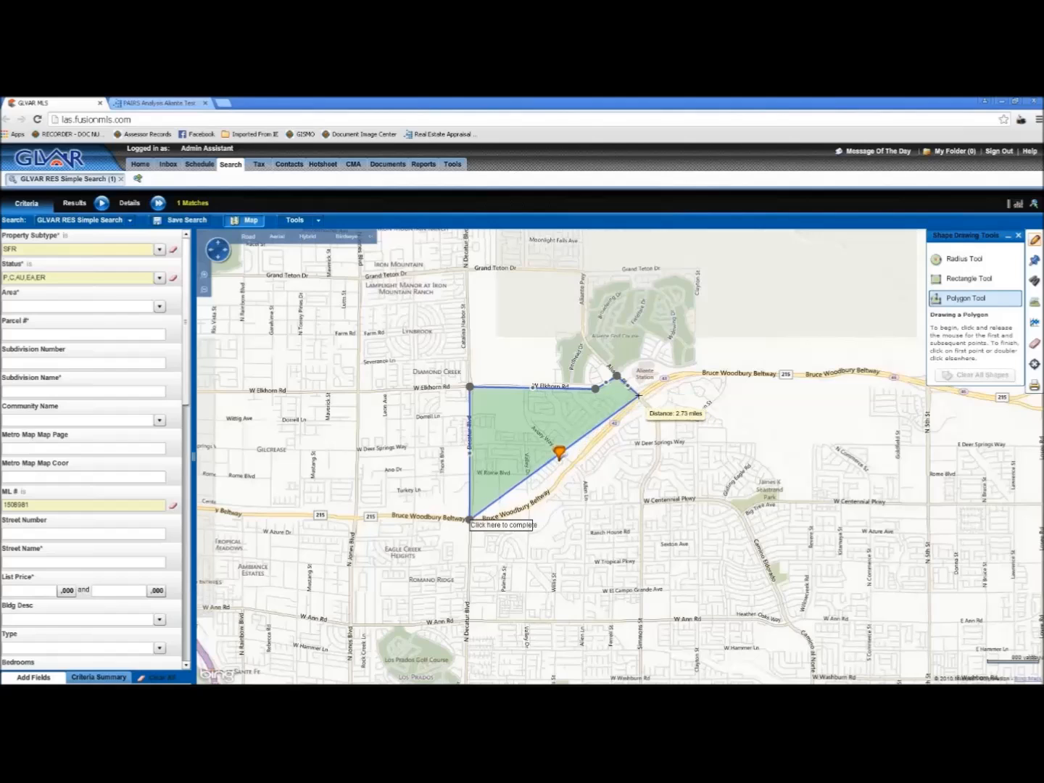
pyautogui.click(638, 397)
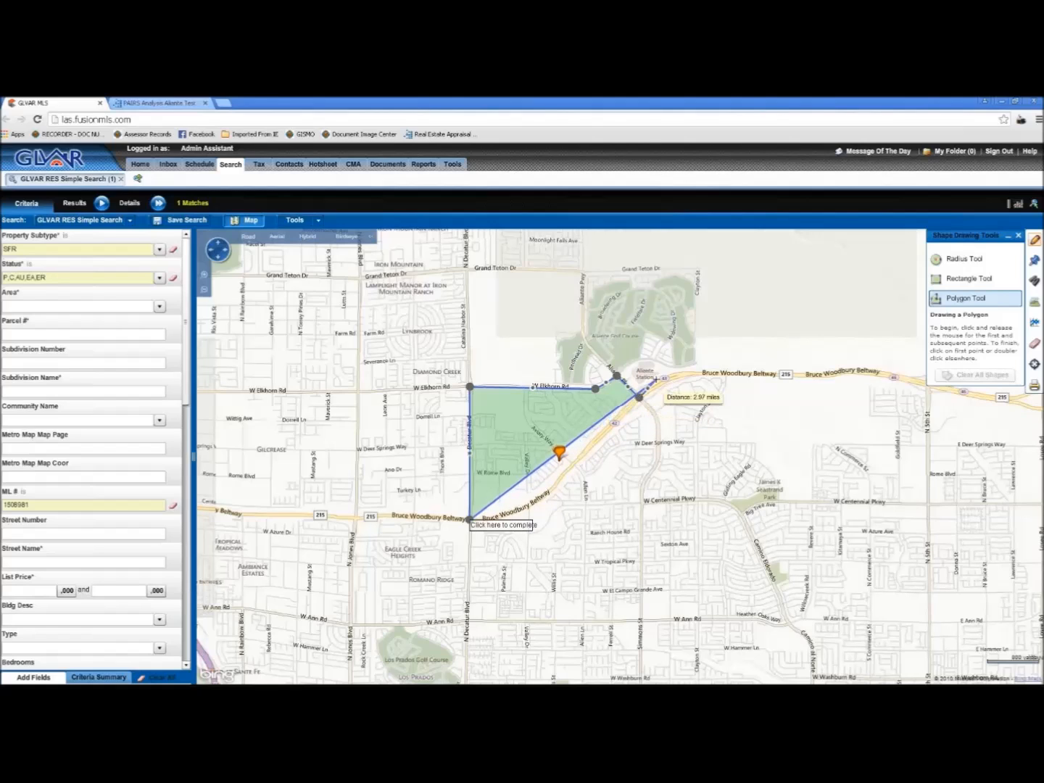
pyautogui.click(666, 378)
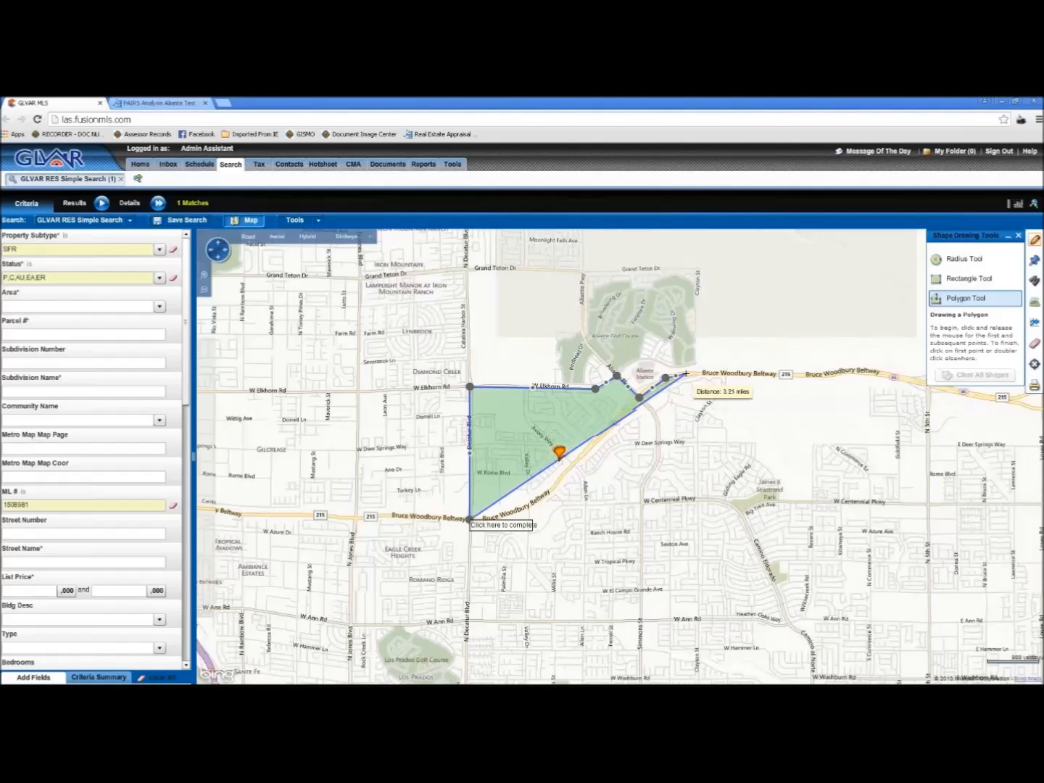
pyautogui.click(693, 372)
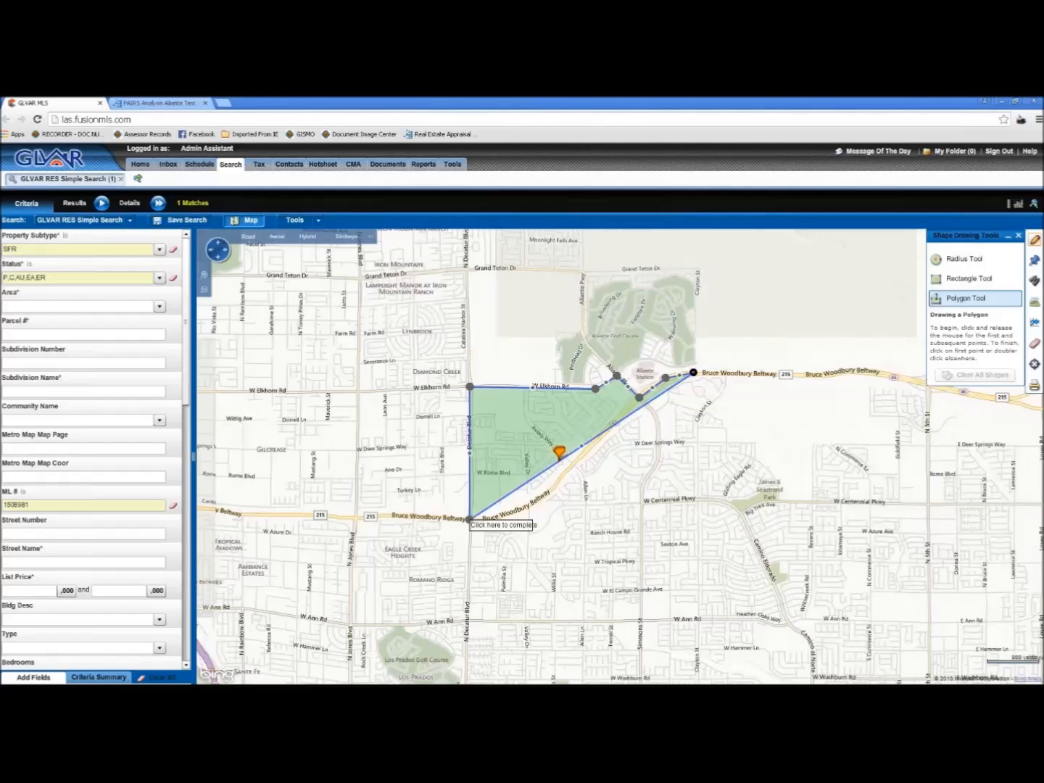
pyautogui.click(746, 374)
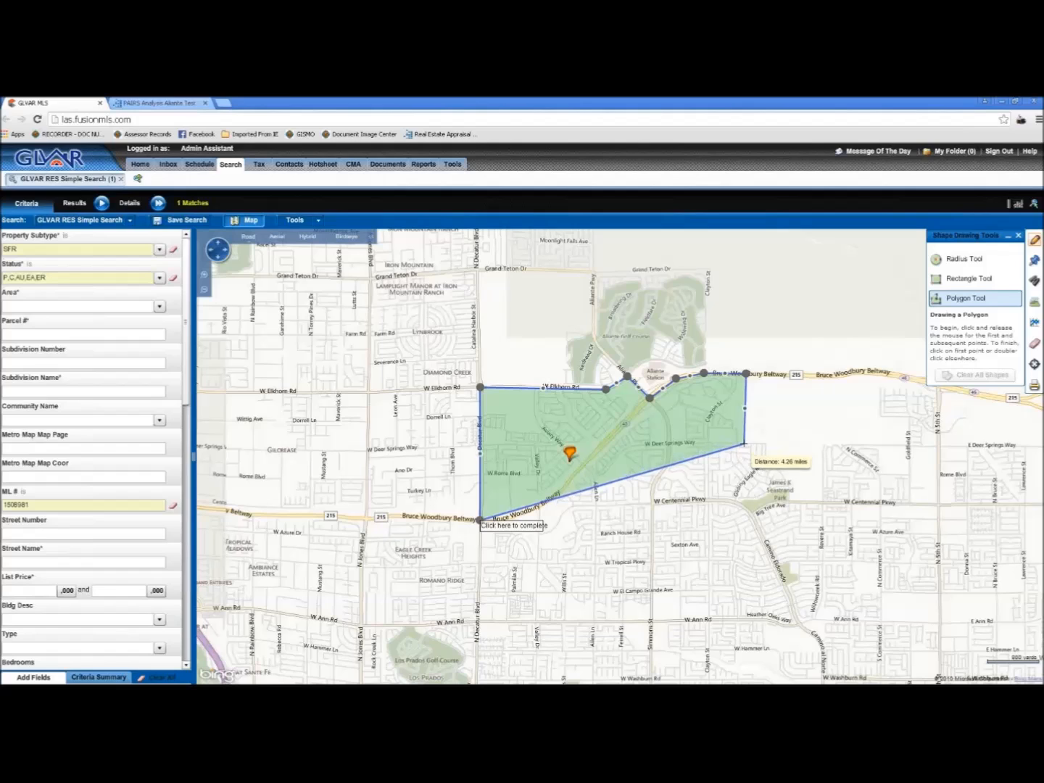
# Continue the polygon down via W Deer Springs Way and along W Centennial Pkwy, closing it at N Decatur Blvd and the beltway
pyautogui.click(745, 443)
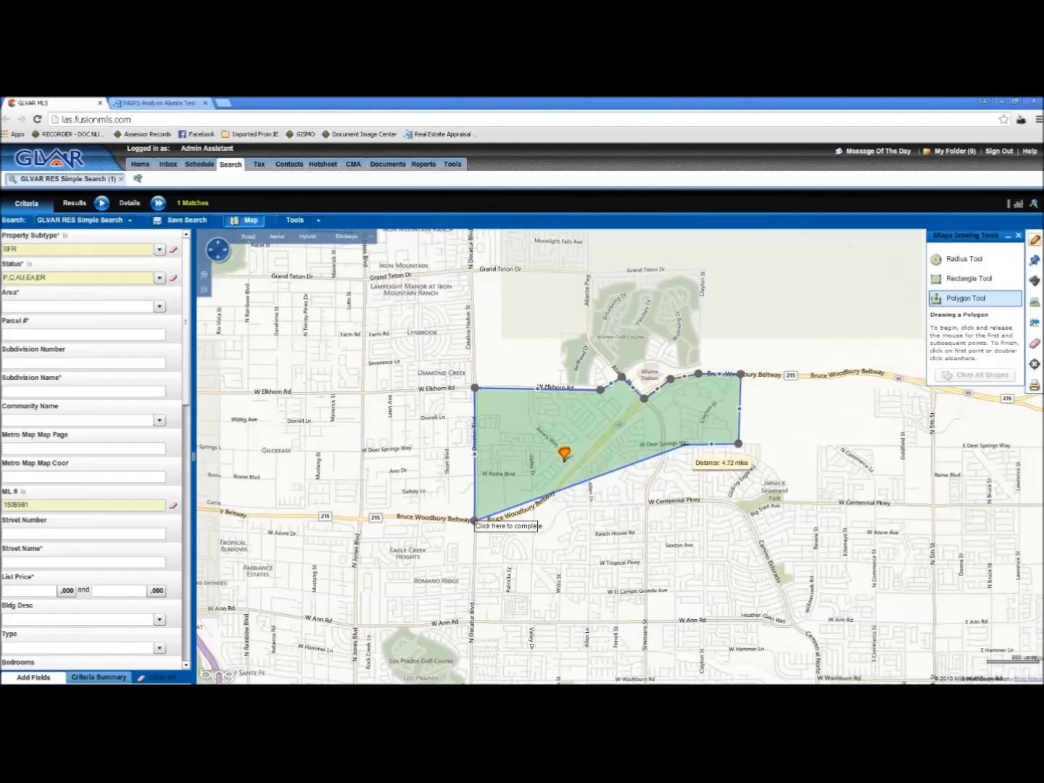
pyautogui.click(701, 443)
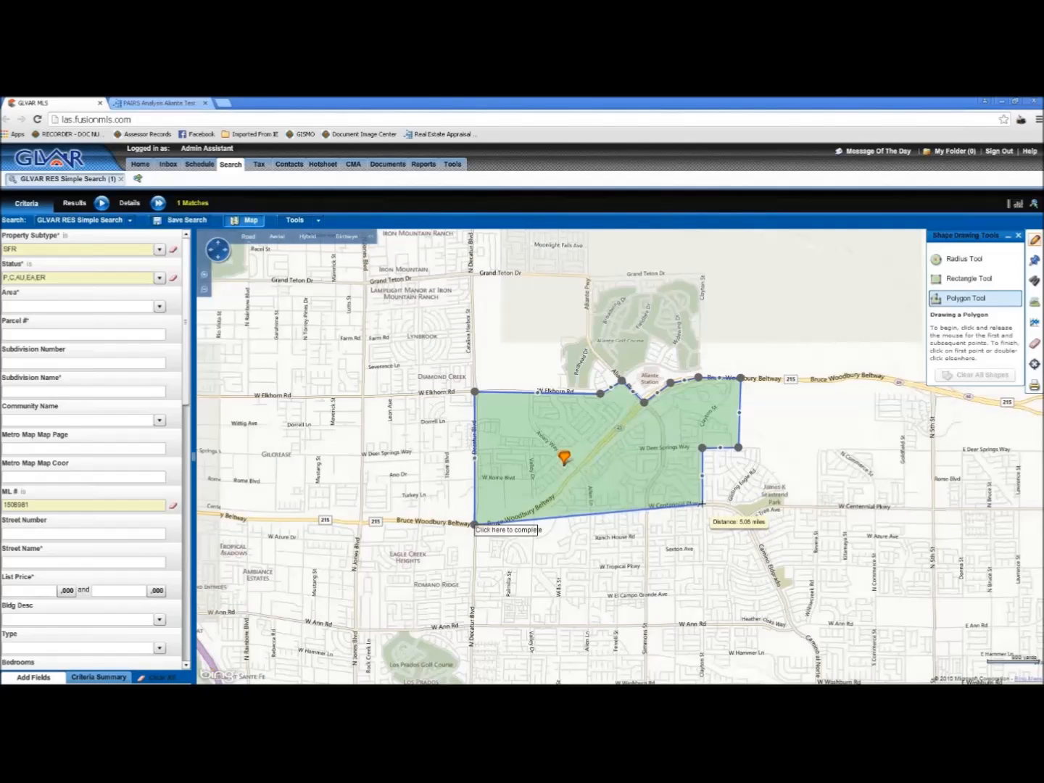
pyautogui.click(701, 503)
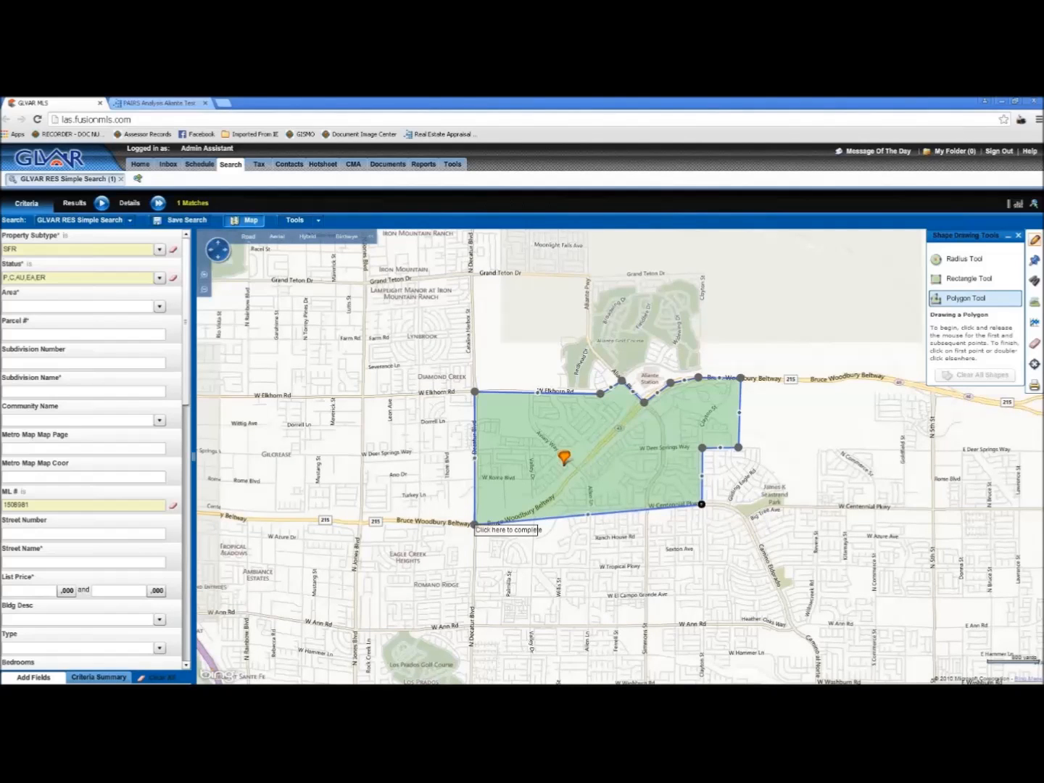
pyautogui.click(578, 510)
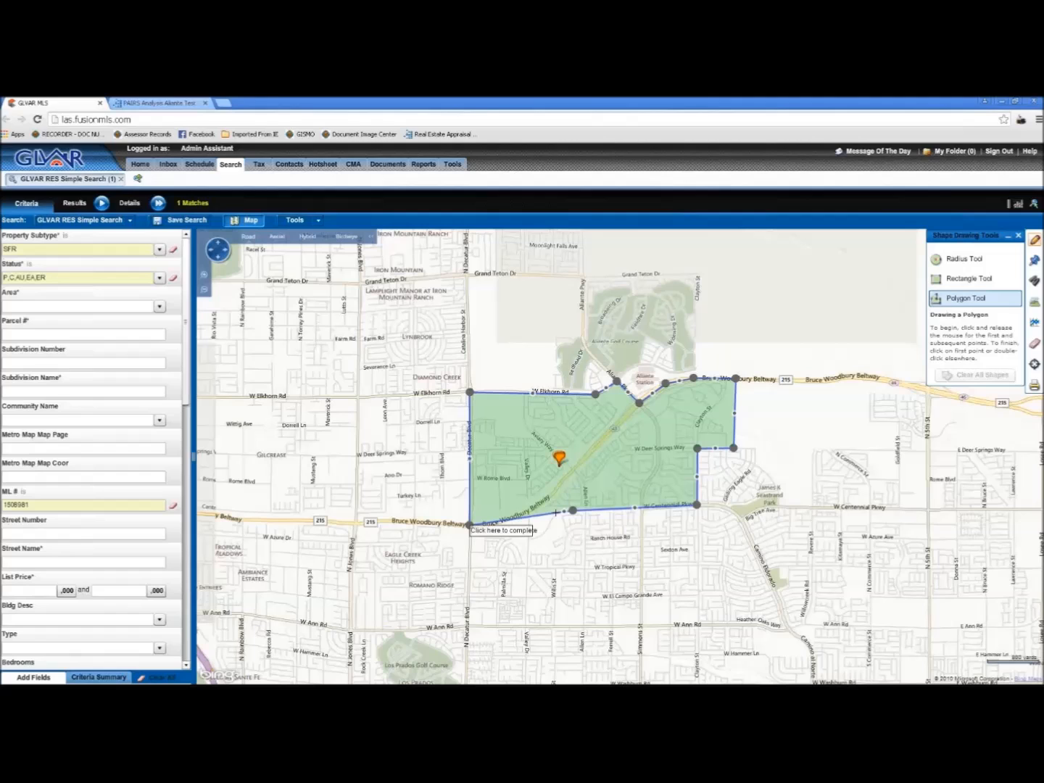
pyautogui.click(556, 512)
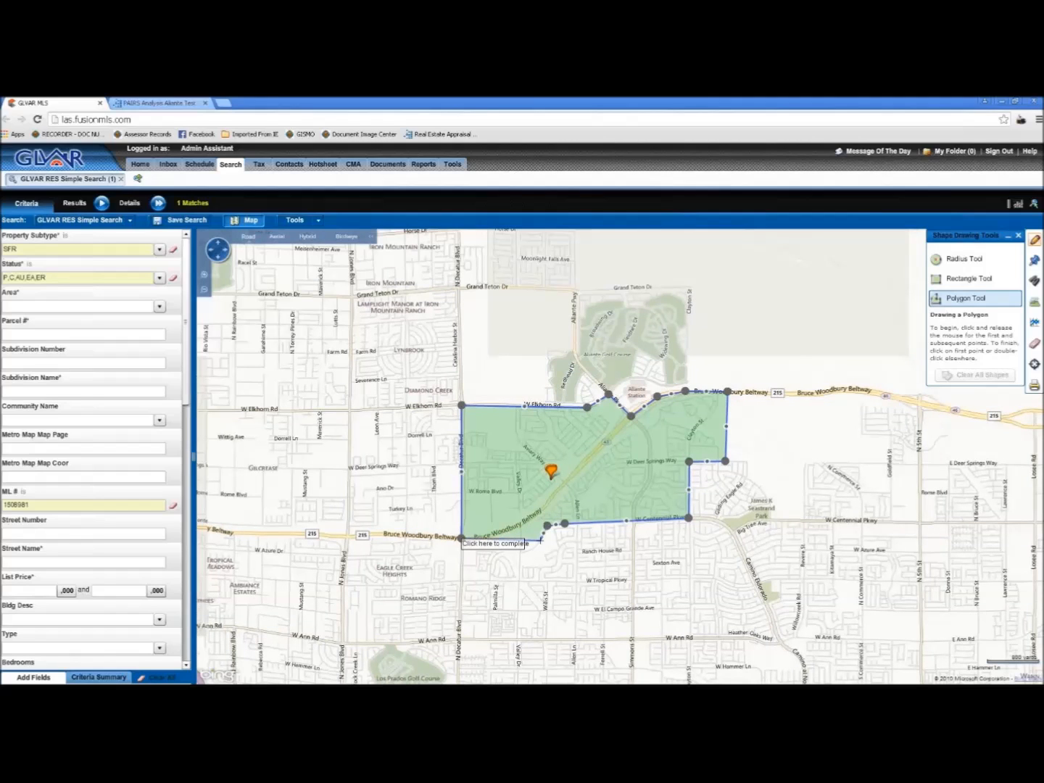
pyautogui.click(536, 538)
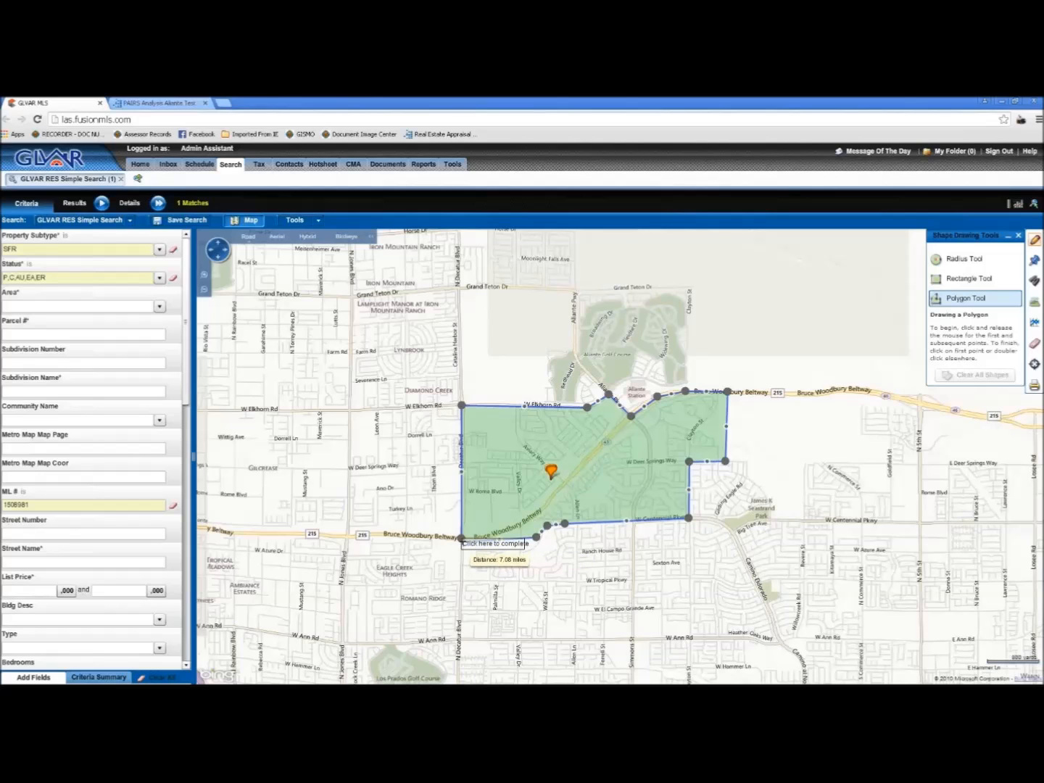
pyautogui.click(461, 538)
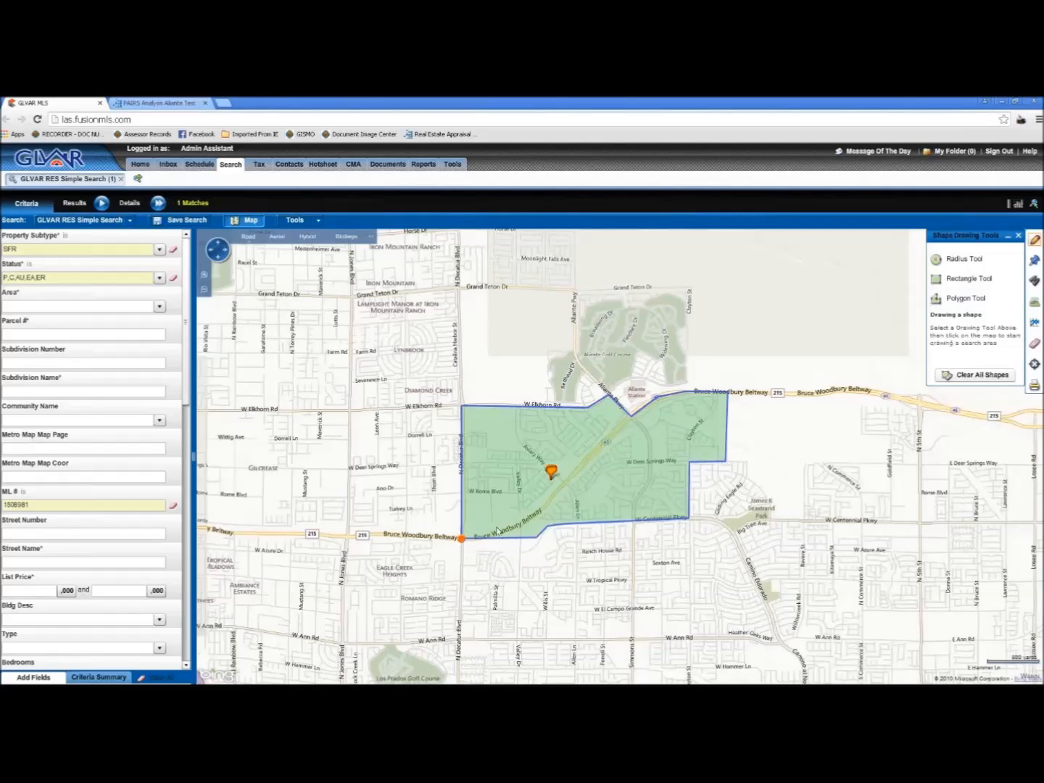
# Clear the ML # criterion and replace the listing status criteria with S only
pyautogui.scroll(-1, 588, 500)
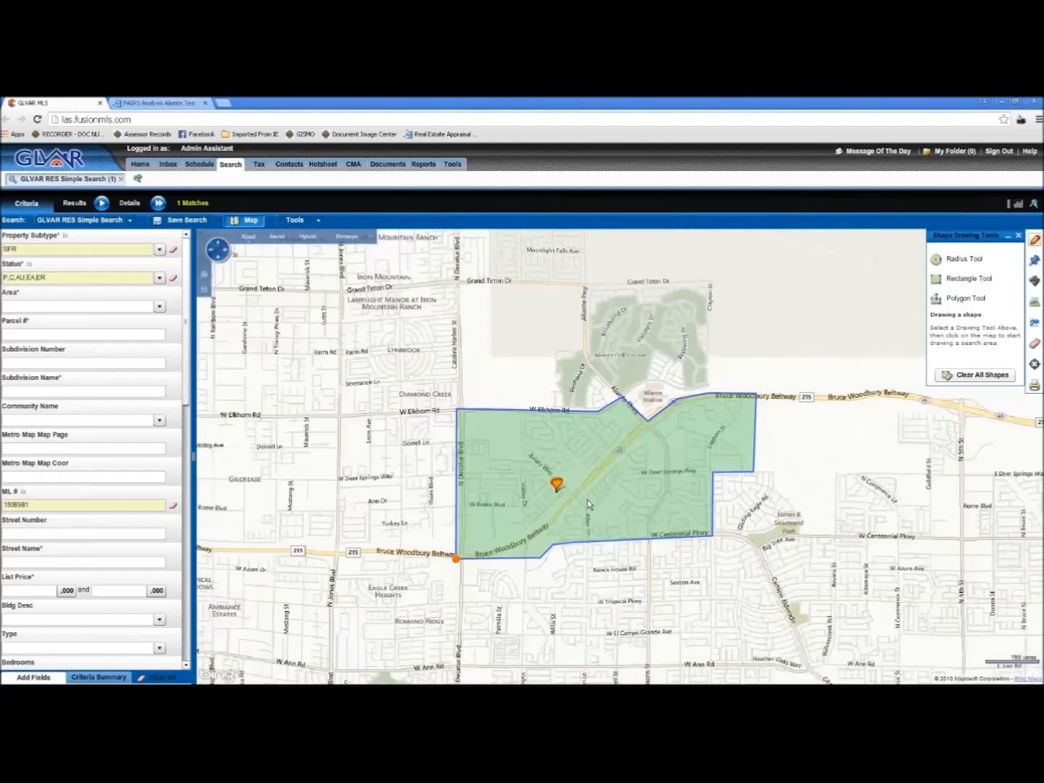
pyautogui.scroll(-1, 587, 500)
pyautogui.scroll(1, 600, 495)
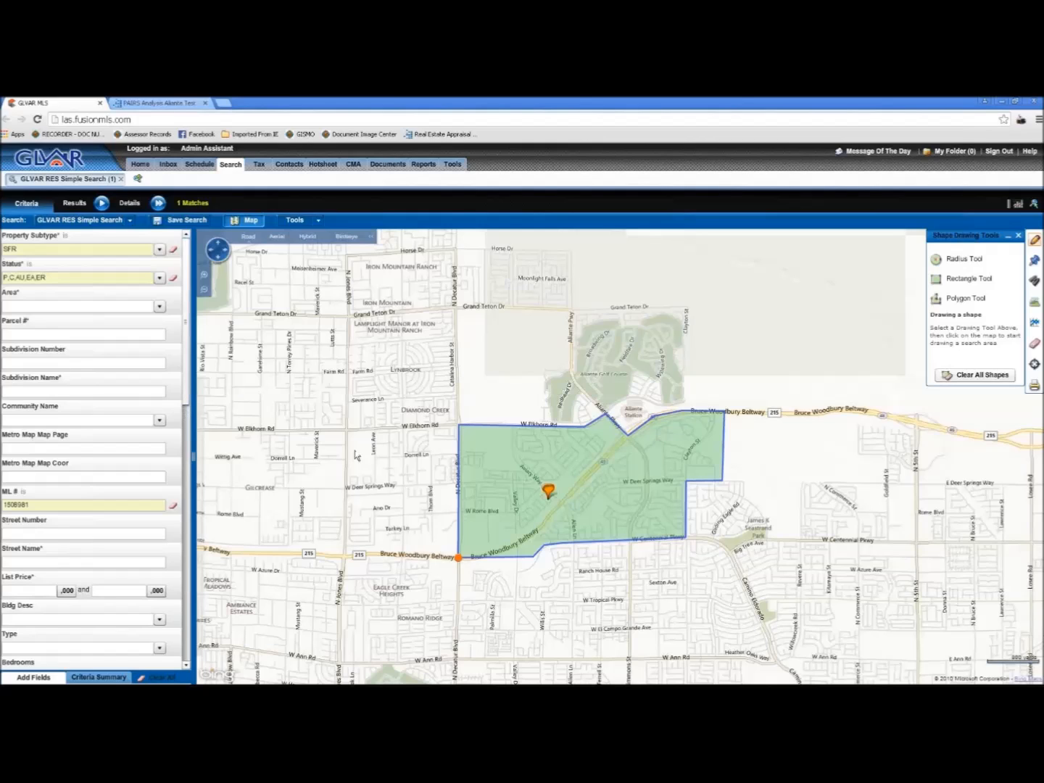
pyautogui.click(174, 505)
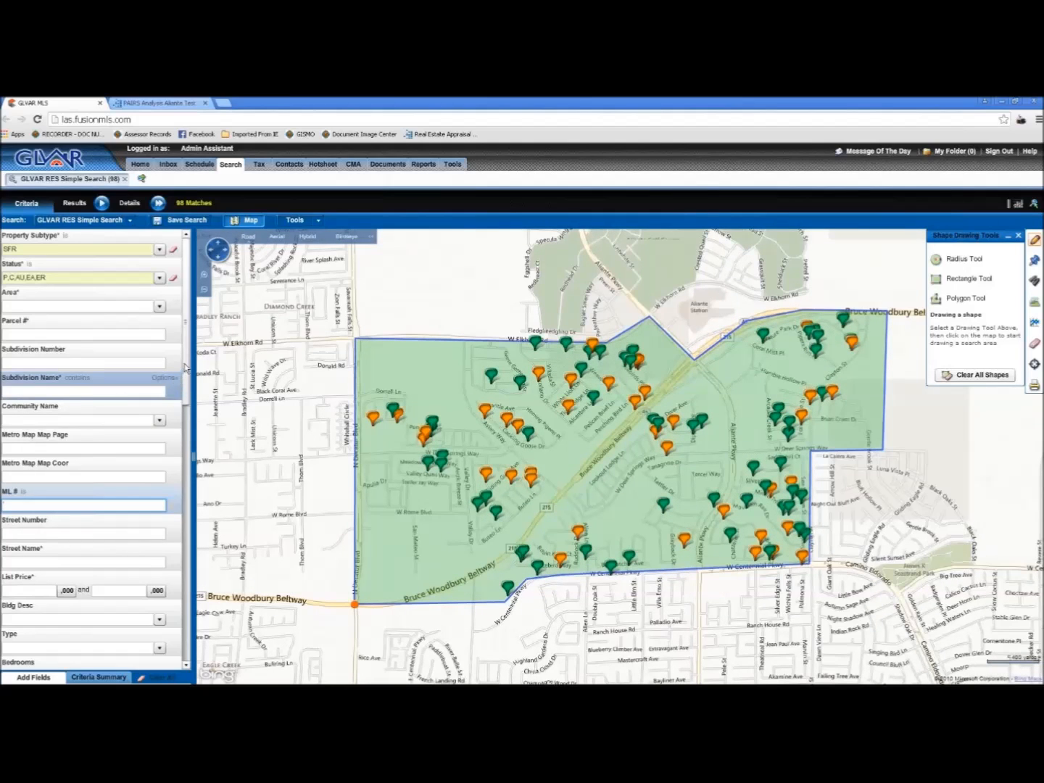
pyautogui.click(173, 278)
pyautogui.click(159, 279)
pyautogui.click(48, 372)
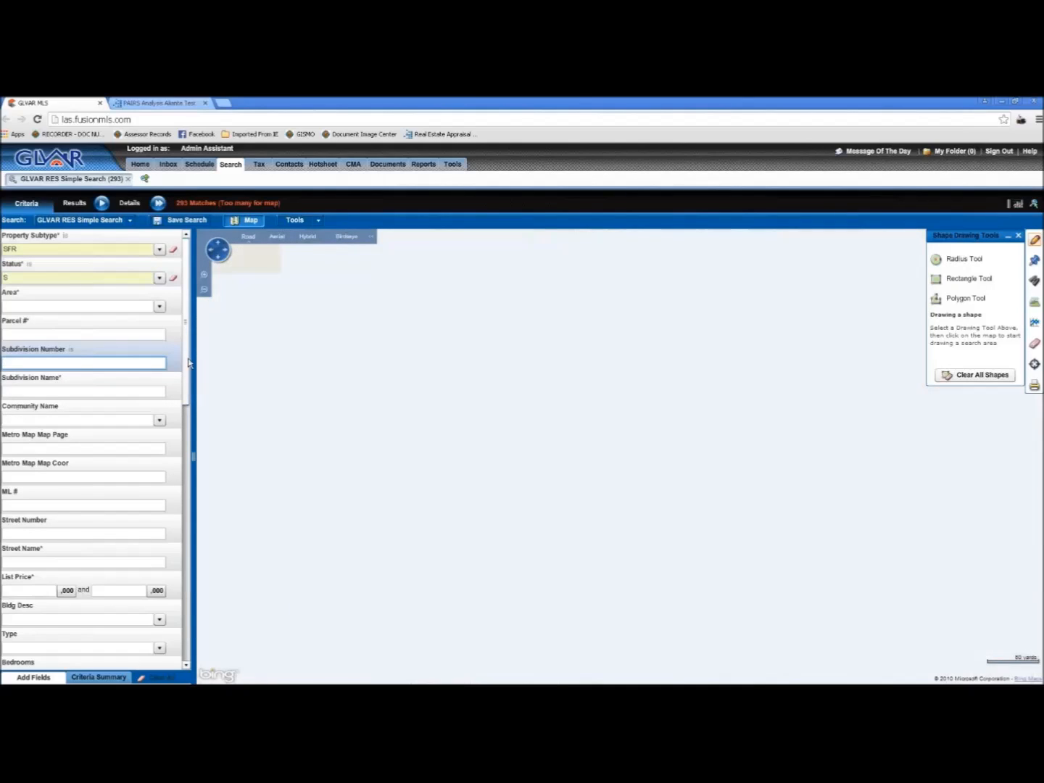
# Limit the approximate living area to between 1813 and 3767 and apply it to the search
pyautogui.scroll(-1, 189, 371)
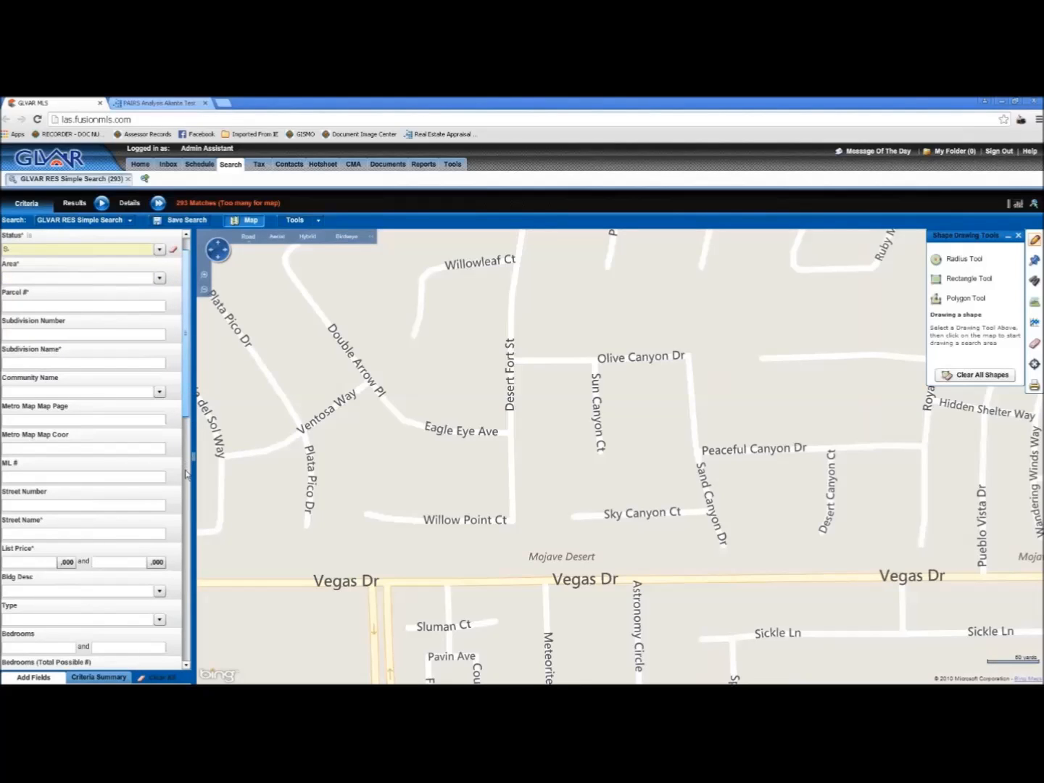
pyautogui.scroll(-9, 188, 428)
pyautogui.scroll(-1, 188, 427)
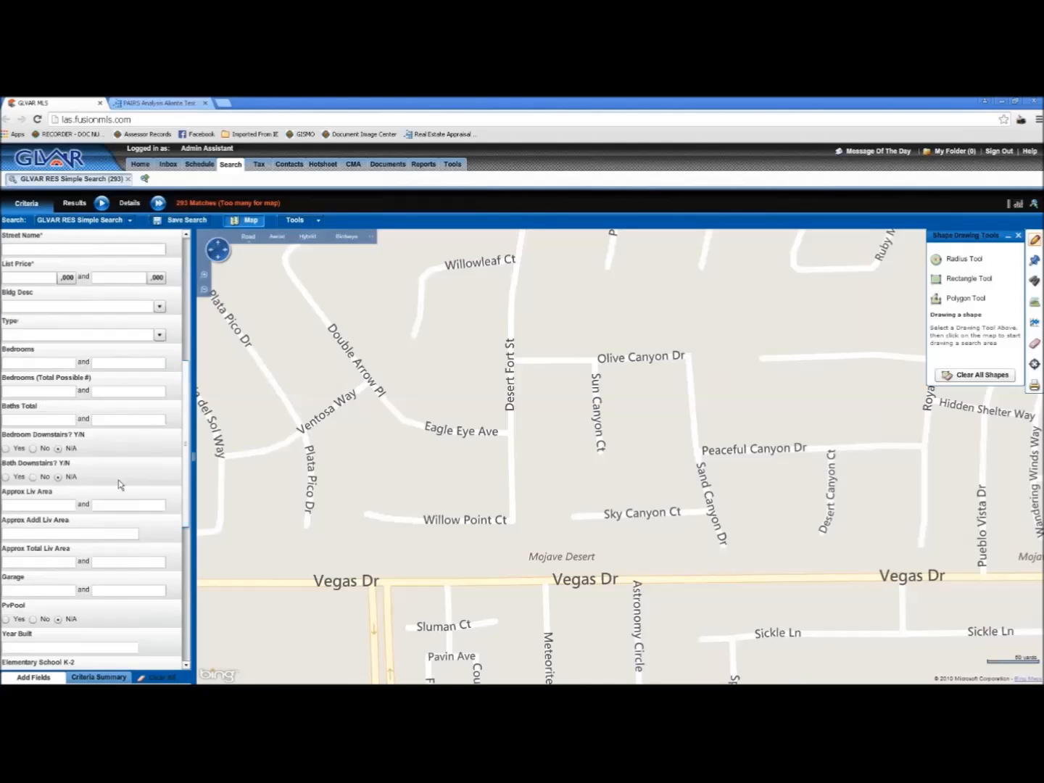
pyautogui.click(16, 504)
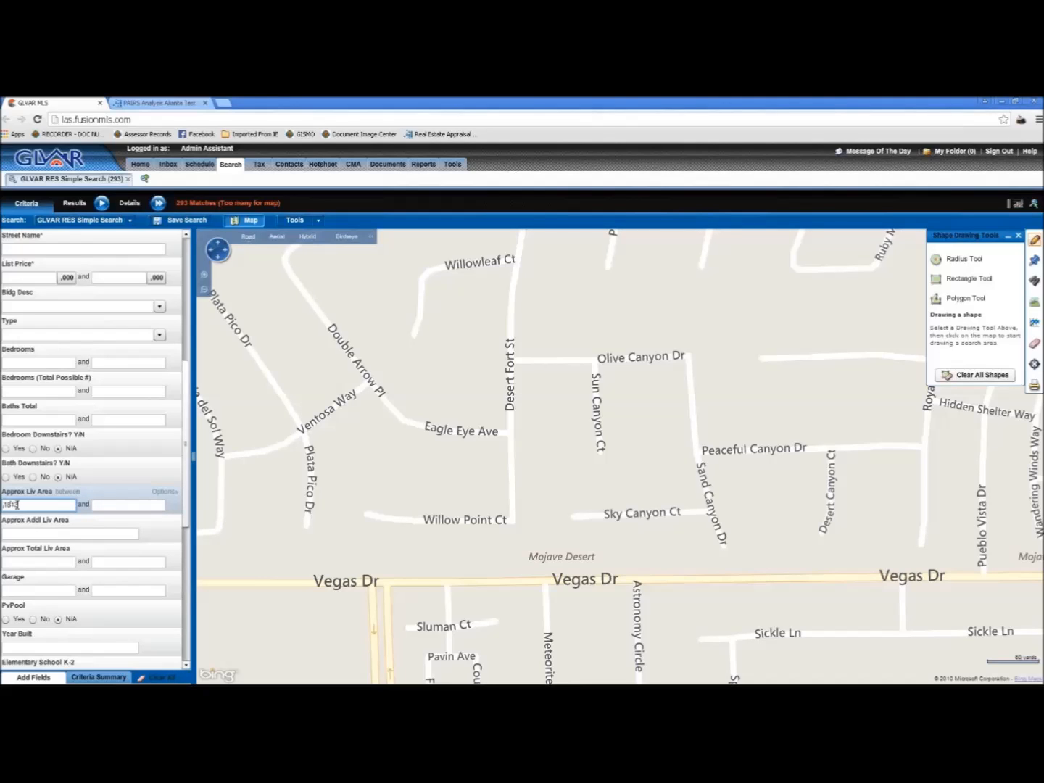
pyautogui.press('Tab')
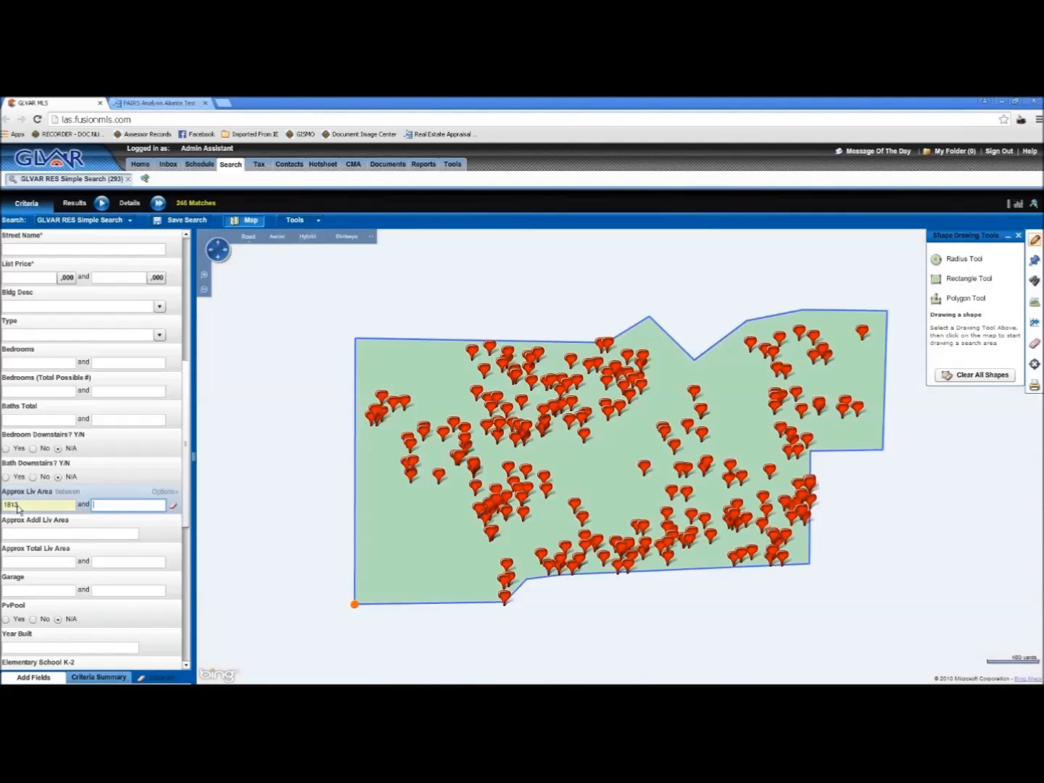
pyautogui.write('3767')
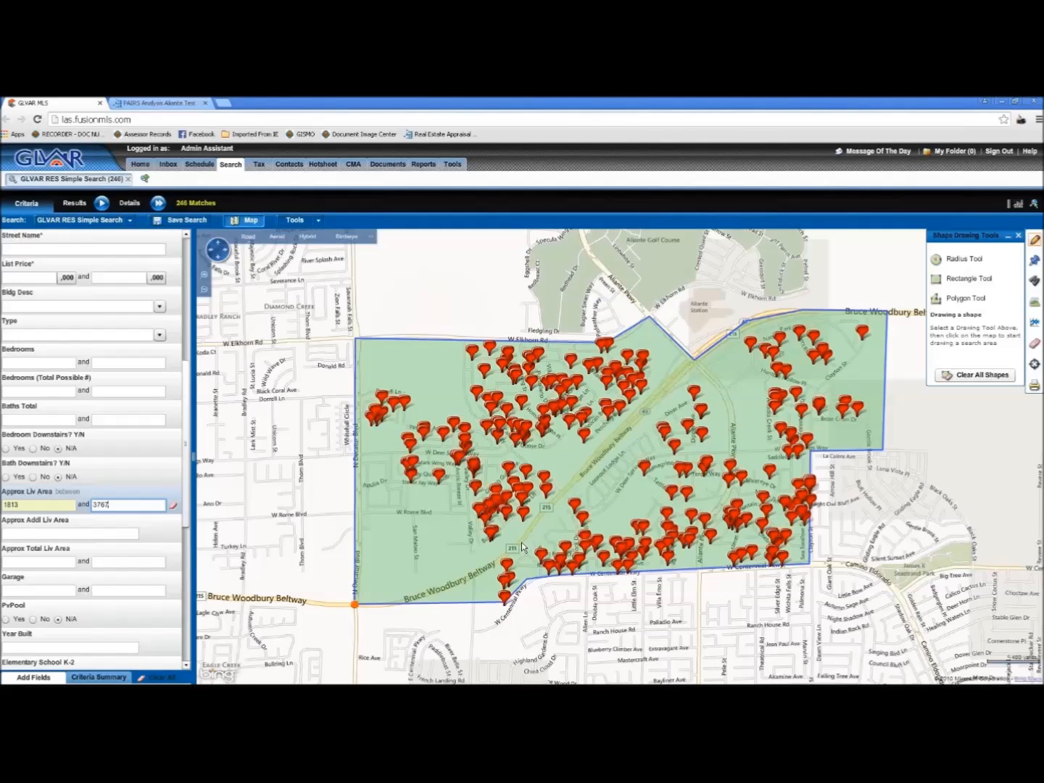
pyautogui.click(503, 511)
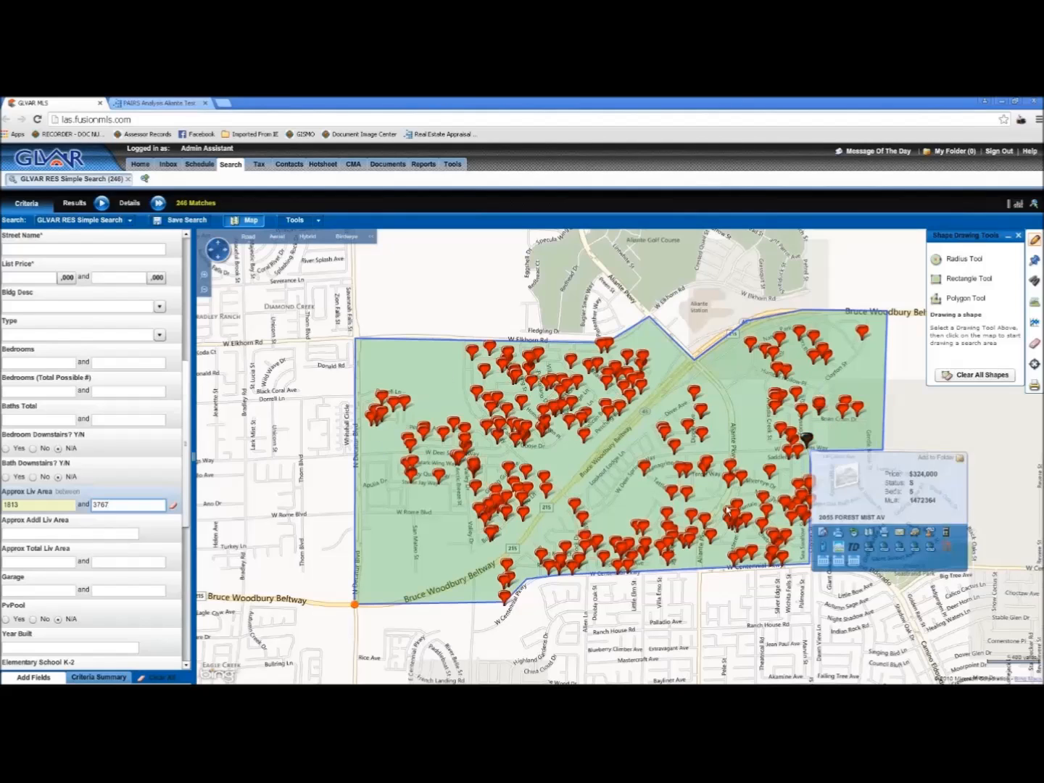
pyautogui.moveTo(409, 483)
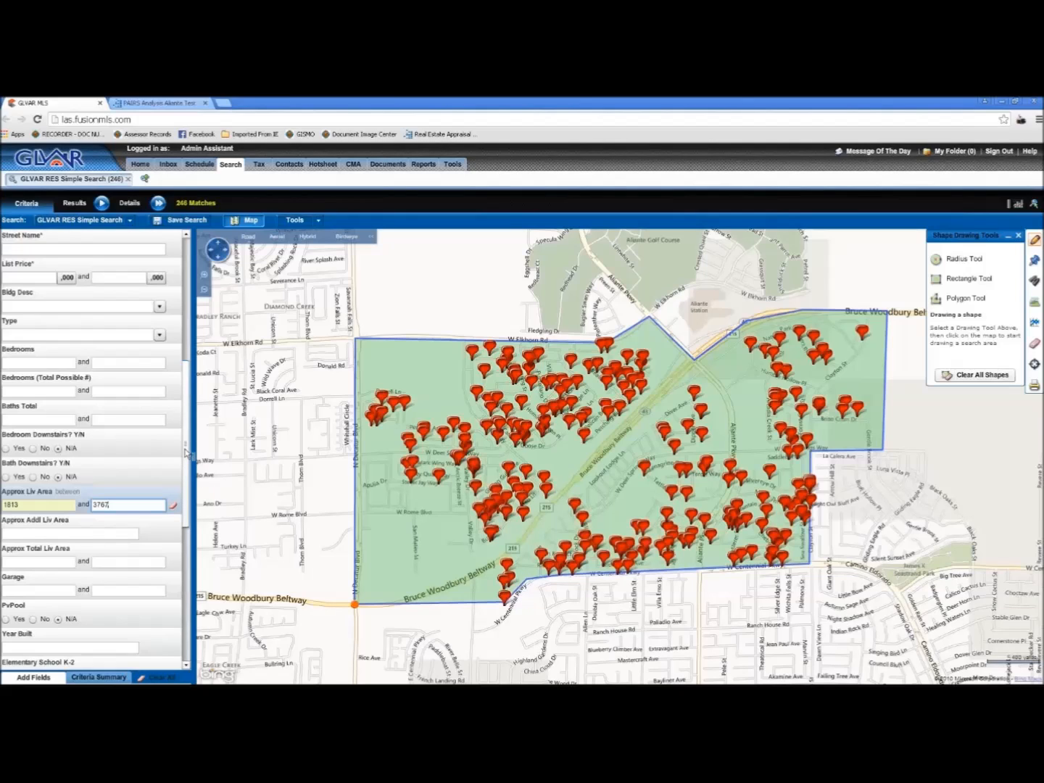
pyautogui.click(103, 205)
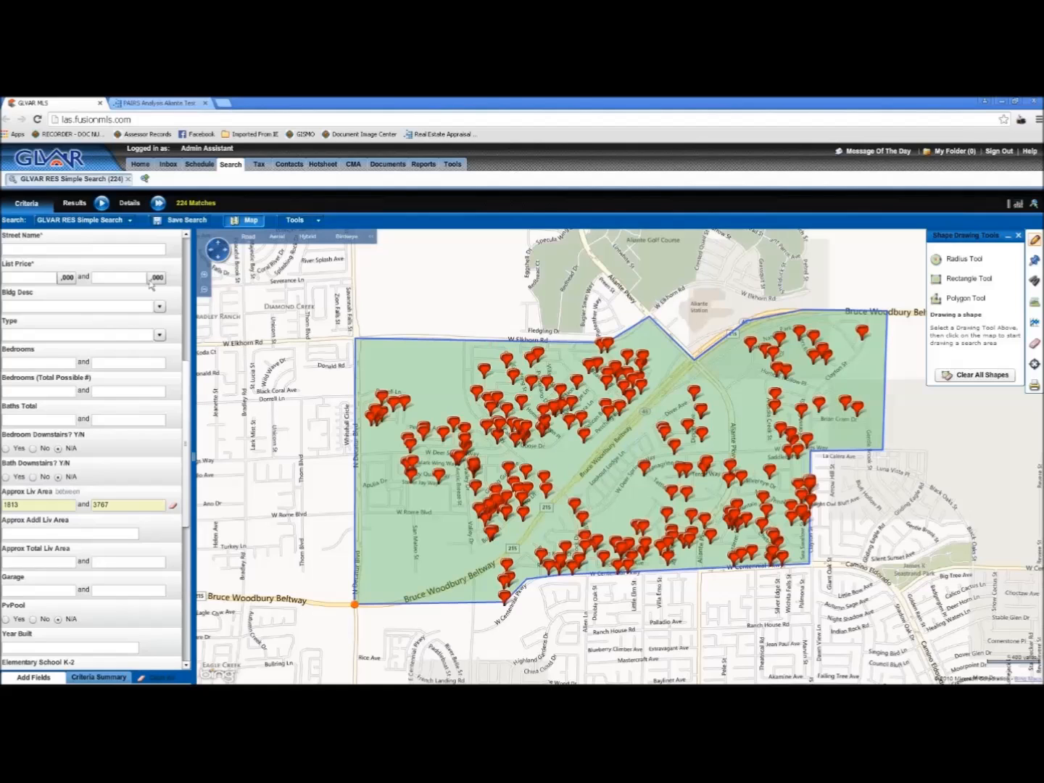
# Restrict the building description to Two Story and Tri-Level and apply it to the search
pyautogui.scroll(2, 186, 364)
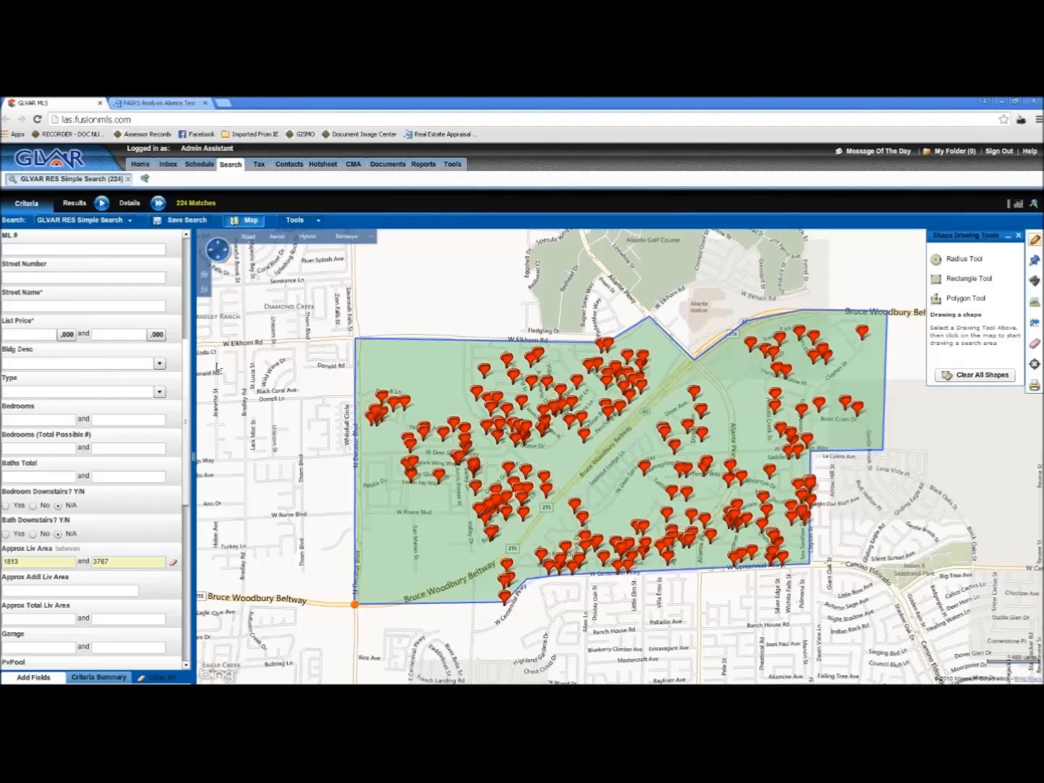
pyautogui.moveTo(395, 403)
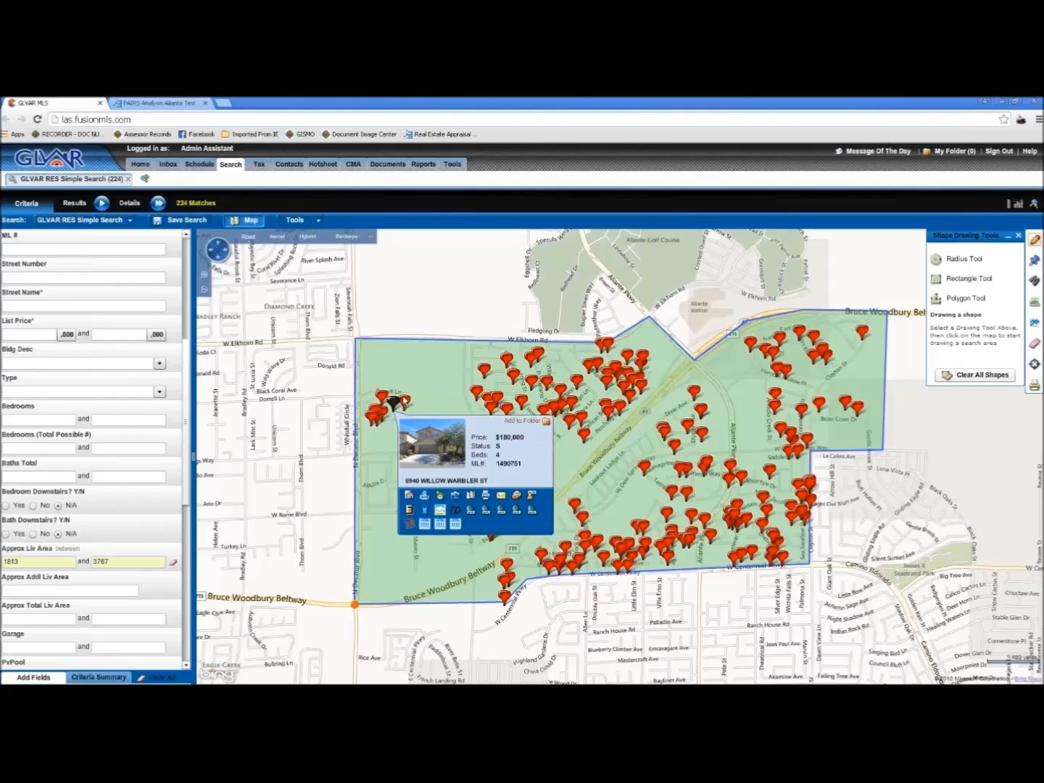
pyautogui.click(159, 363)
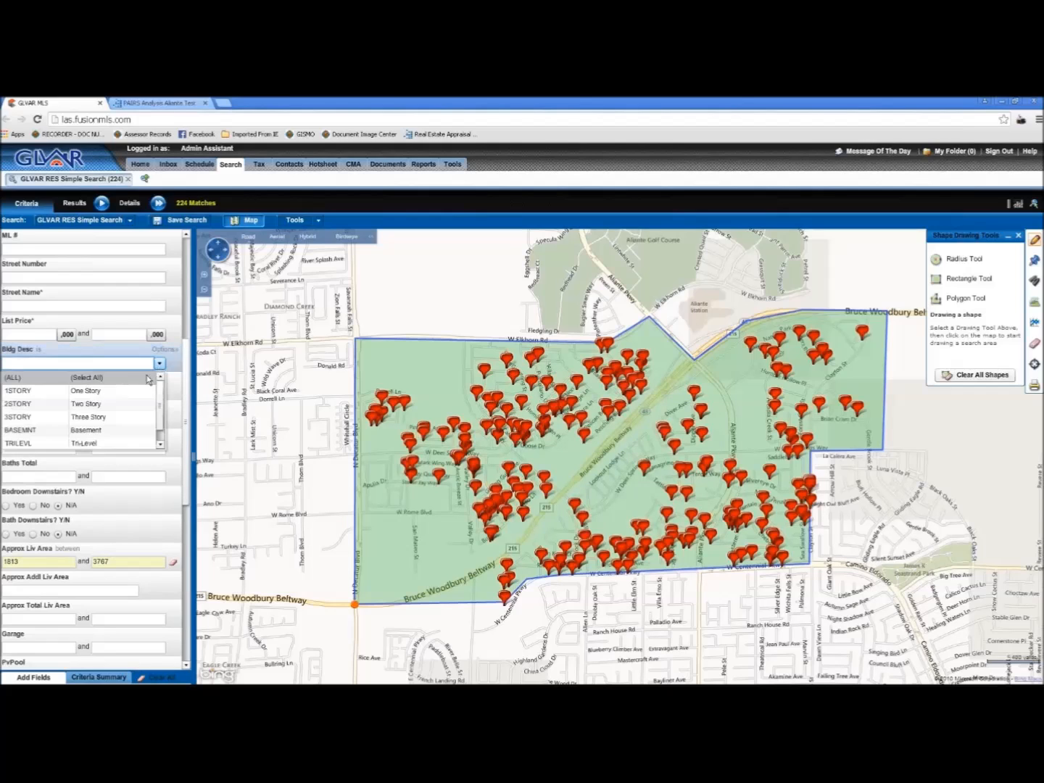
pyautogui.click(43, 404)
pyautogui.click(43, 443)
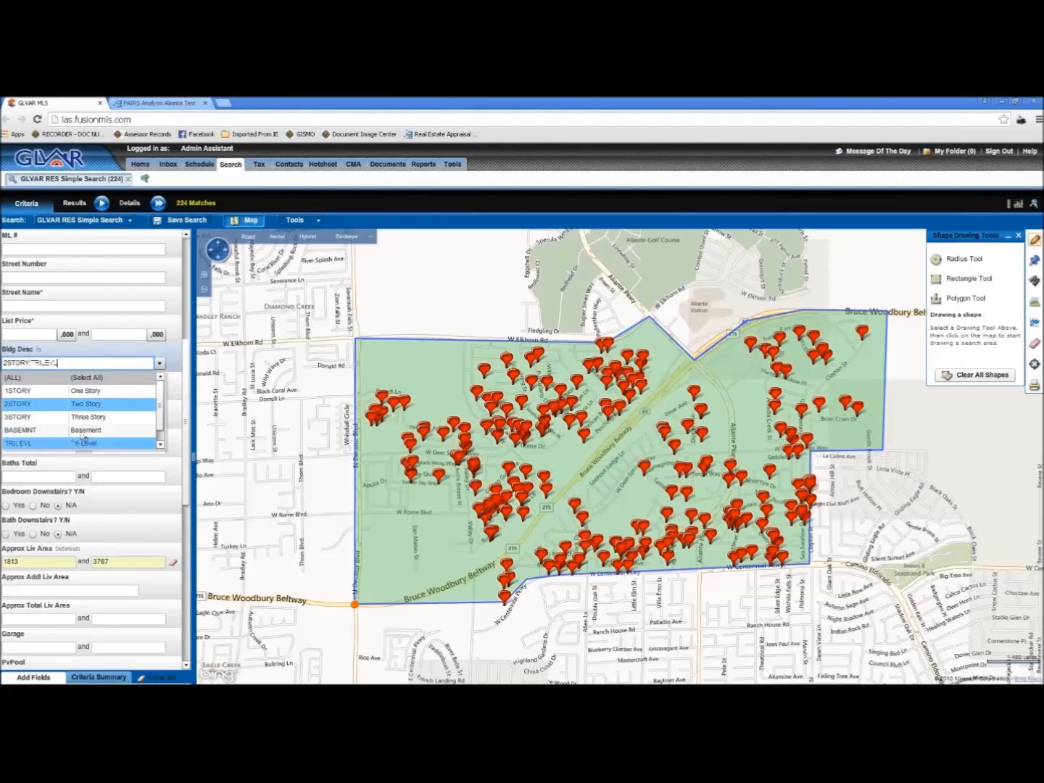
pyautogui.click(189, 377)
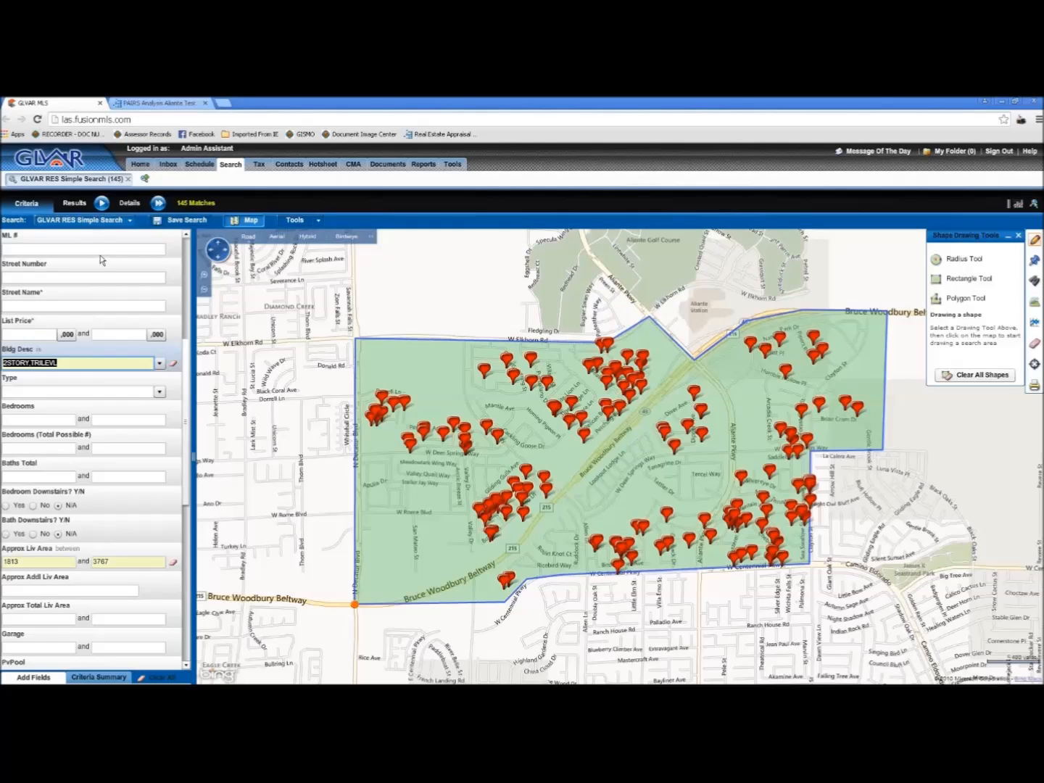
# Switch to the PAIRS Analysis Aliante Test 2 page, review the Bathrooms statistics, and select the Garage Bays variable
pyautogui.click(161, 103)
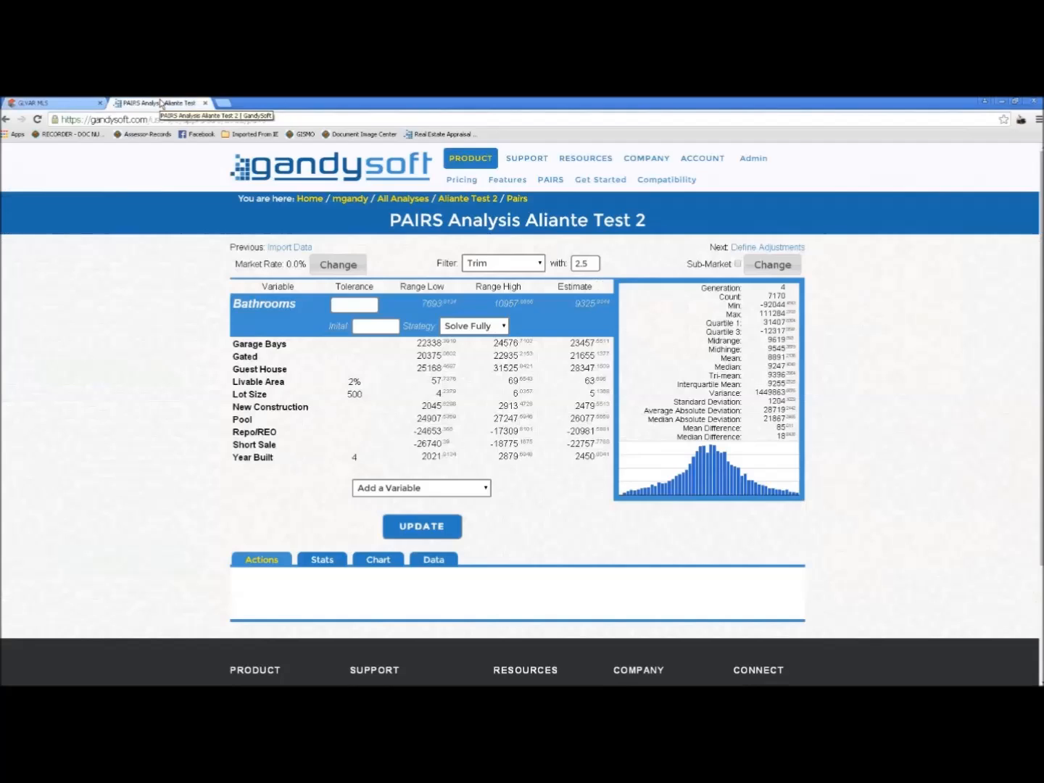
pyautogui.click(327, 556)
pyautogui.scroll(-1, 371, 546)
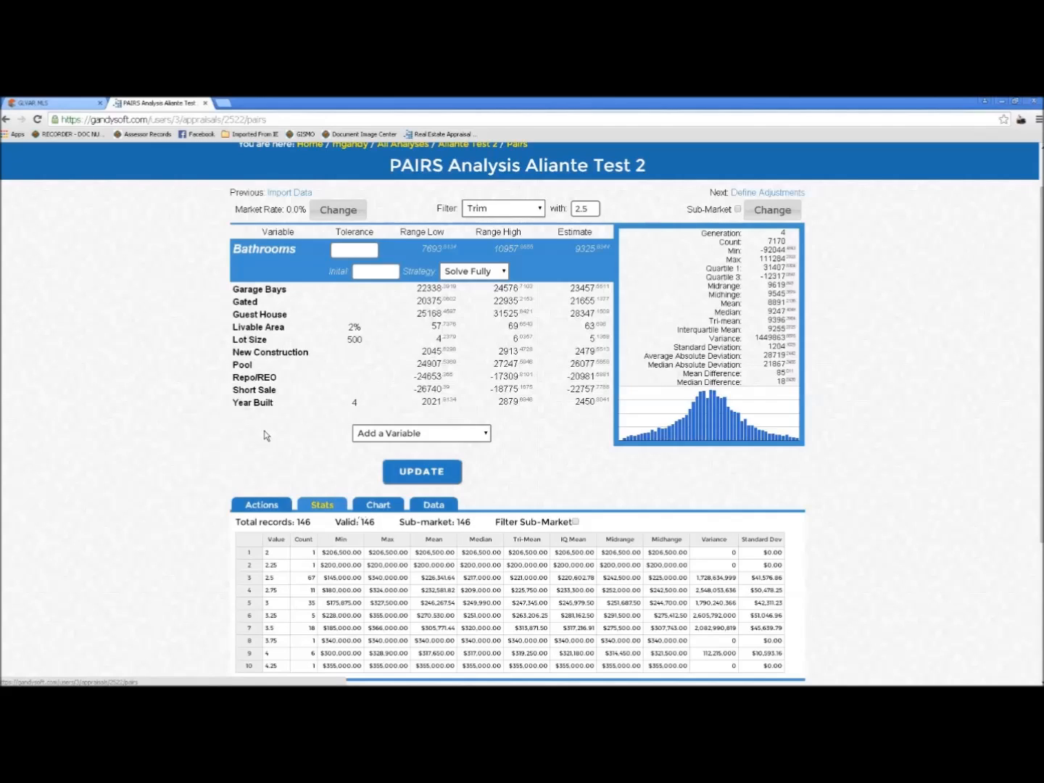
pyautogui.scroll(1, 144, 411)
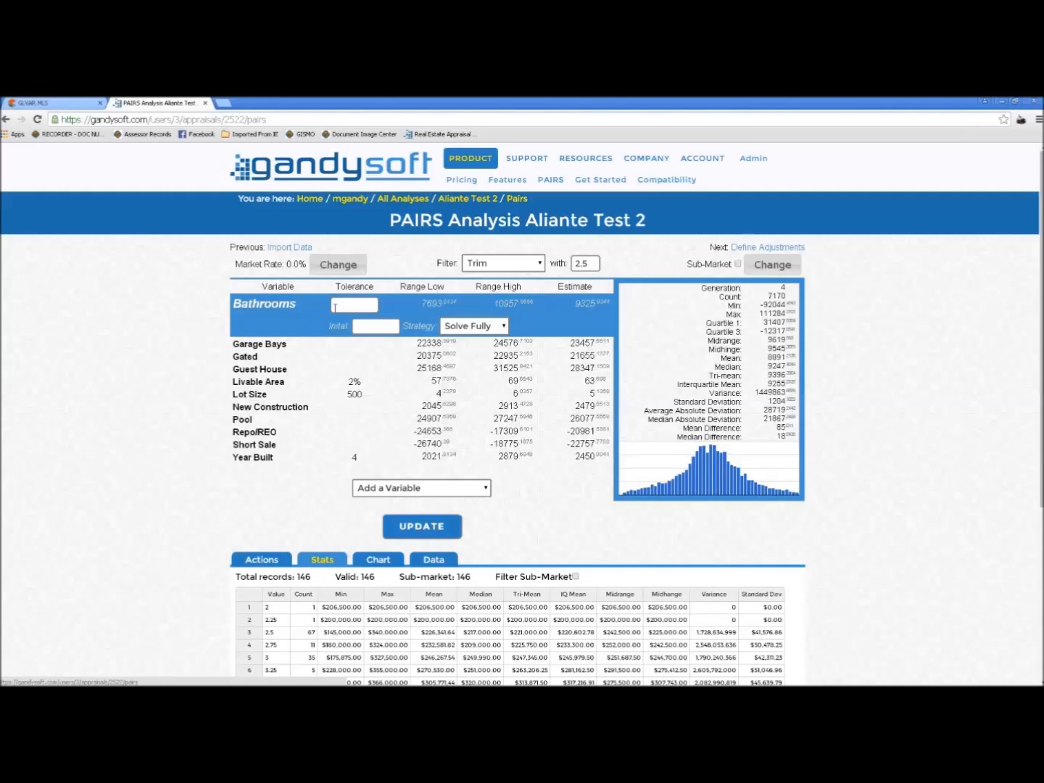
pyautogui.click(428, 351)
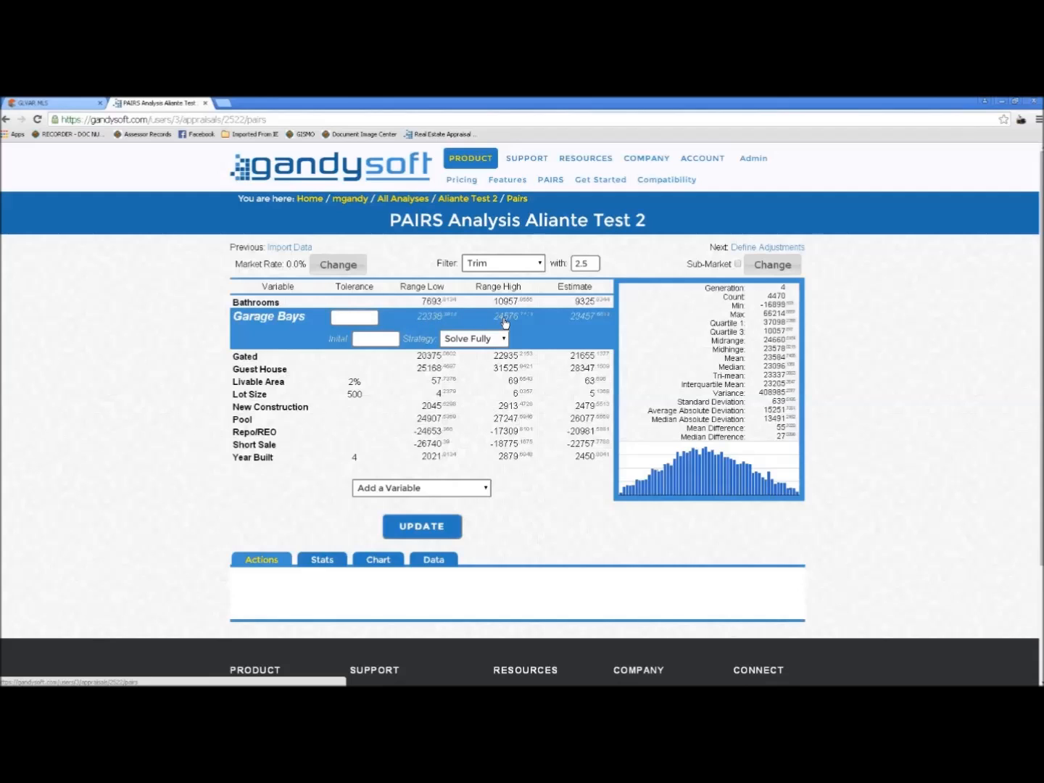
# Try a sub-market filter on Sale Price/SqFt, browsing its values and selecting a single one in the 92 range
pyautogui.click(773, 265)
pyautogui.click(786, 265)
pyautogui.moveTo(788, 304); pyautogui.dragTo(798, 463)
pyautogui.click(718, 420)
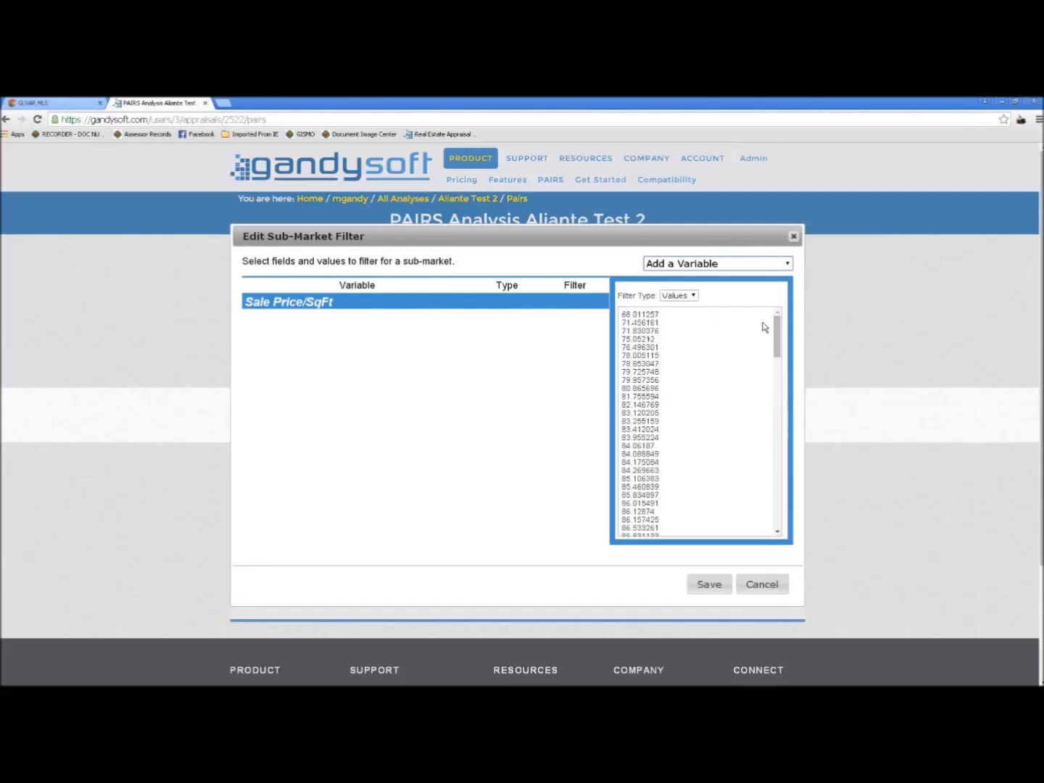
pyautogui.moveTo(777, 334); pyautogui.dragTo(795, 531)
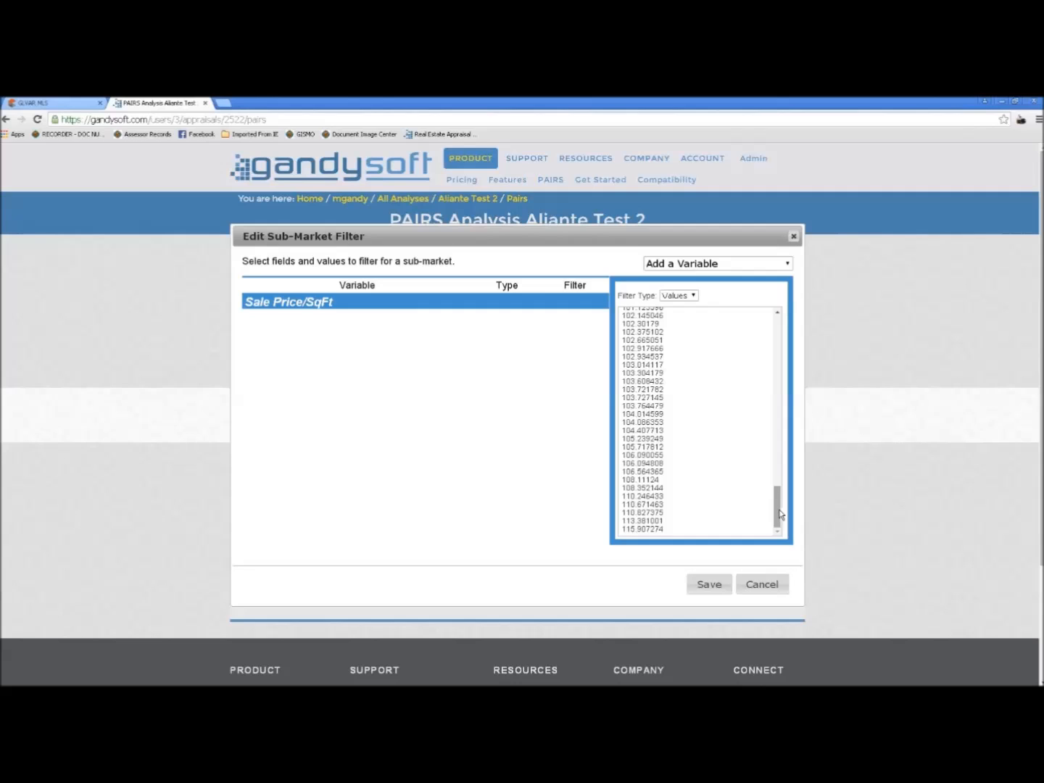
pyautogui.moveTo(779, 514); pyautogui.dragTo(802, 522)
pyautogui.moveTo(780, 509); pyautogui.dragTo(781, 416)
pyautogui.click(650, 412)
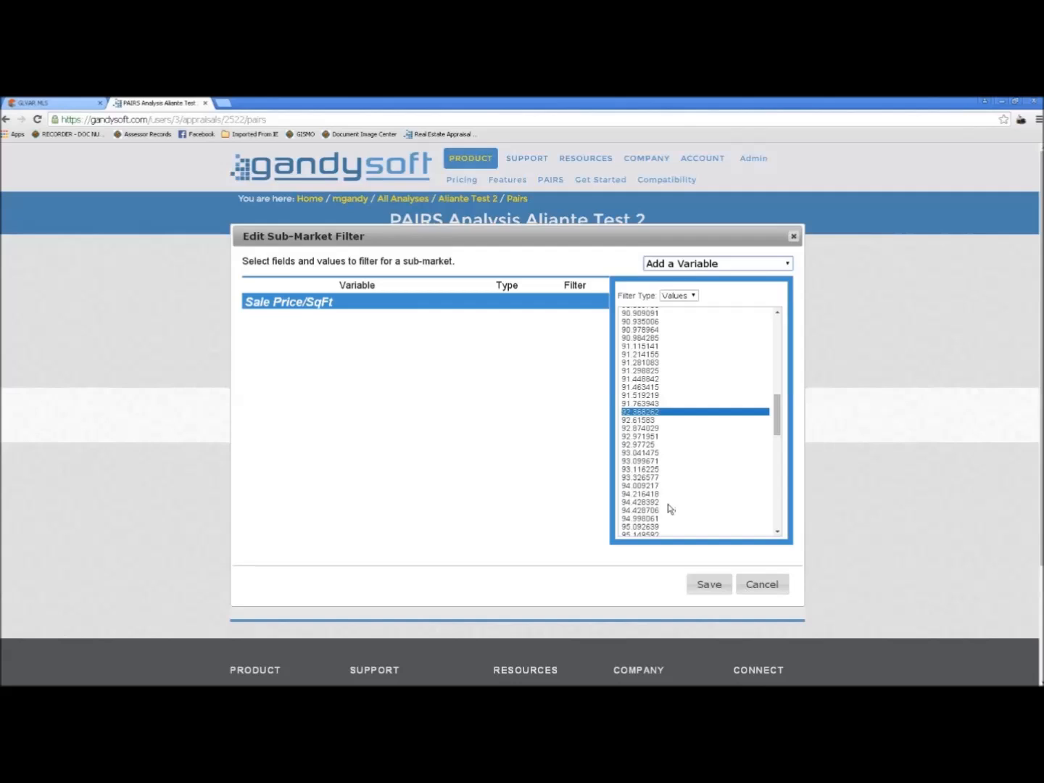
# Set the Sale Price/SqFt filter type to None and save the sub-market filter
pyautogui.click(695, 297)
pyautogui.click(683, 306)
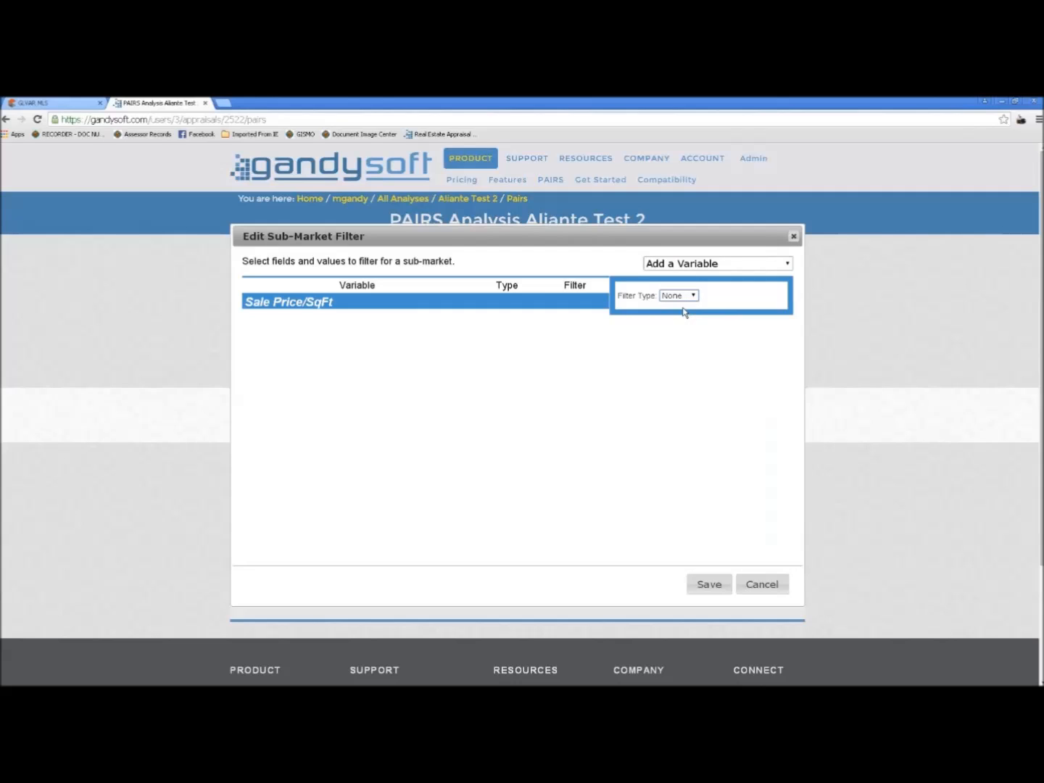
pyautogui.click(711, 585)
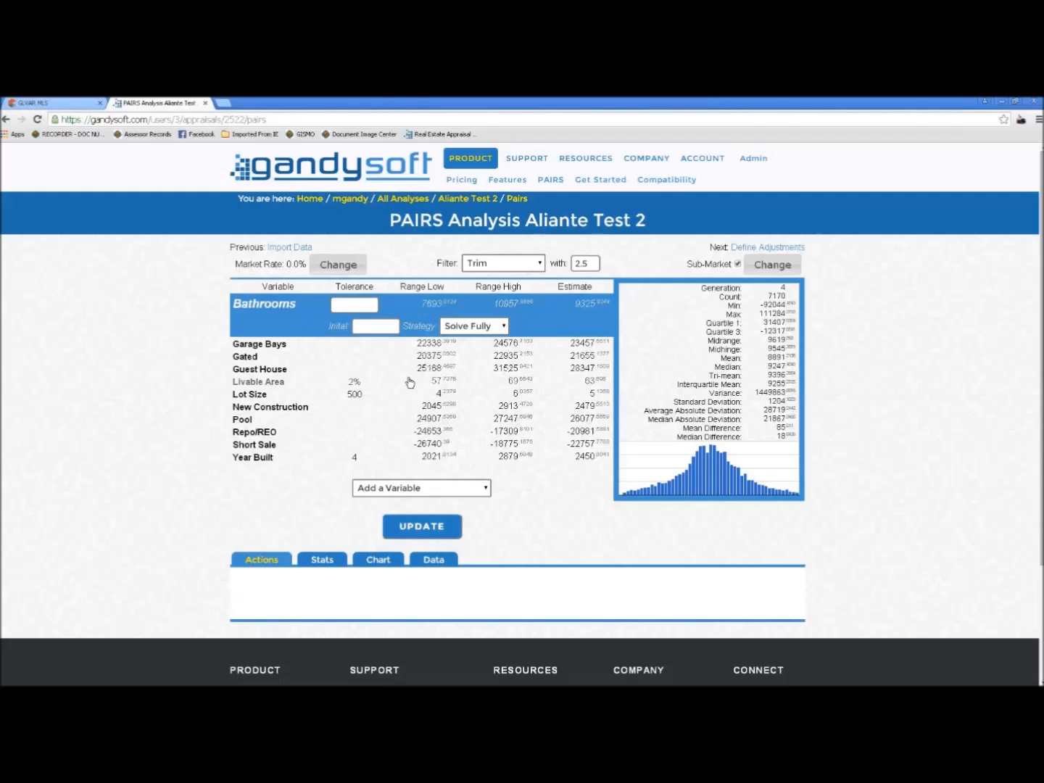
# Select the Guest House variable and examine its sub-market statistics by value
pyautogui.click(294, 369)
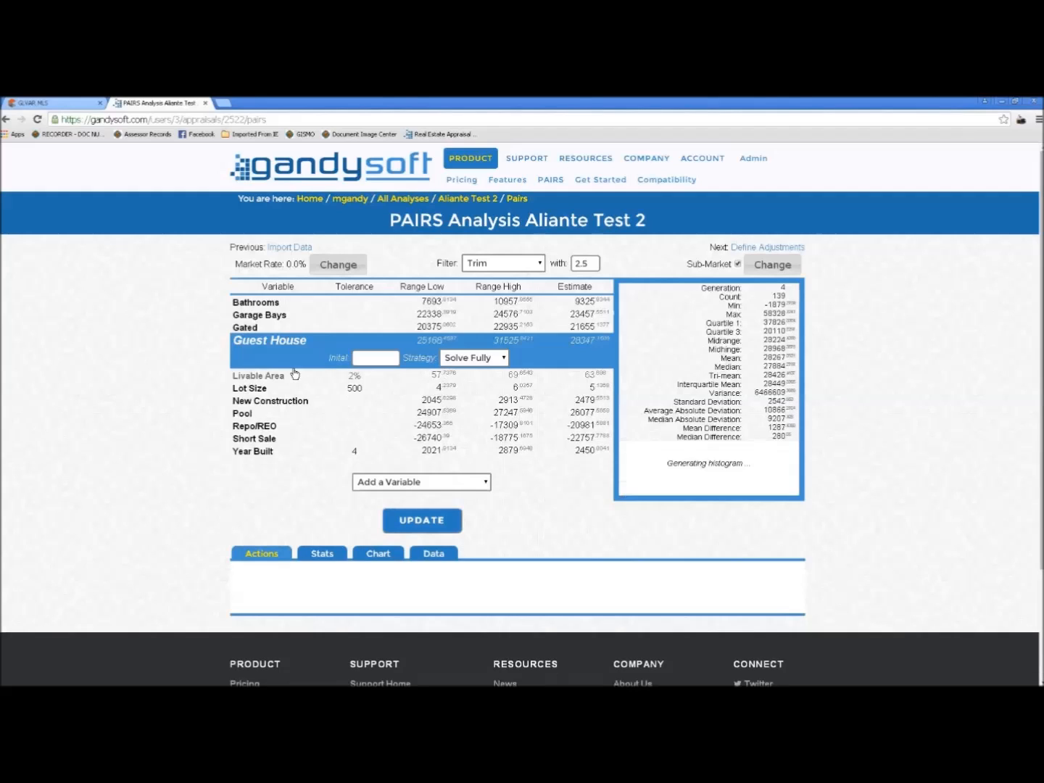
pyautogui.click(324, 554)
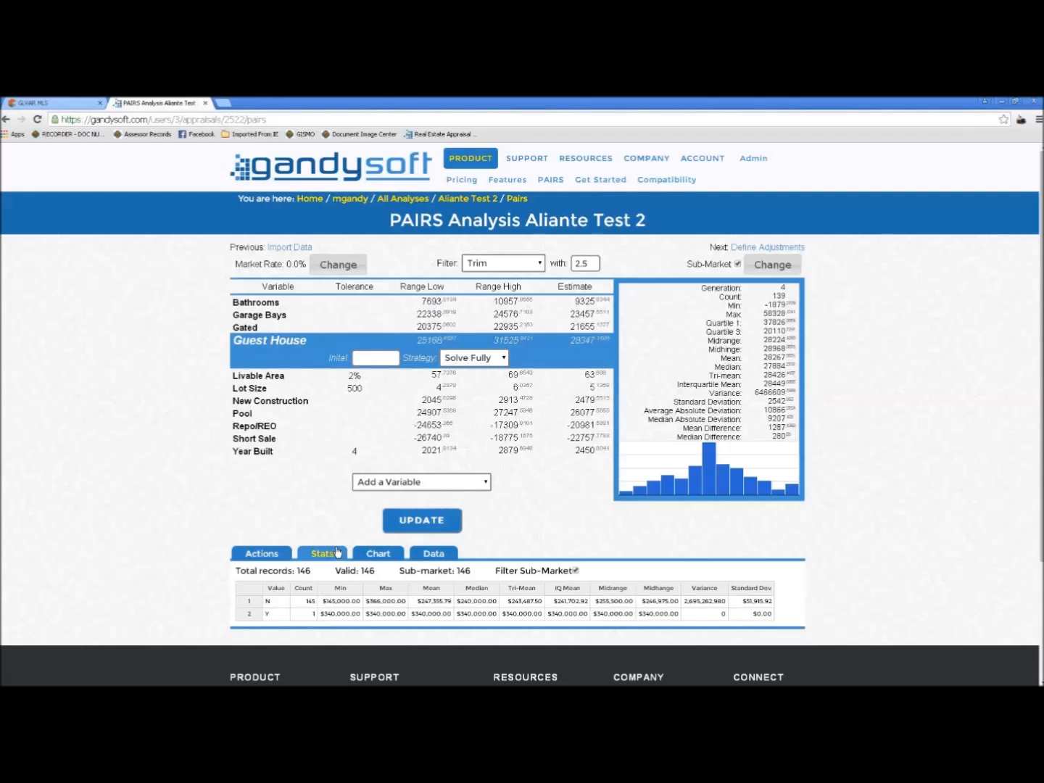
pyautogui.scroll(-3, 326, 536)
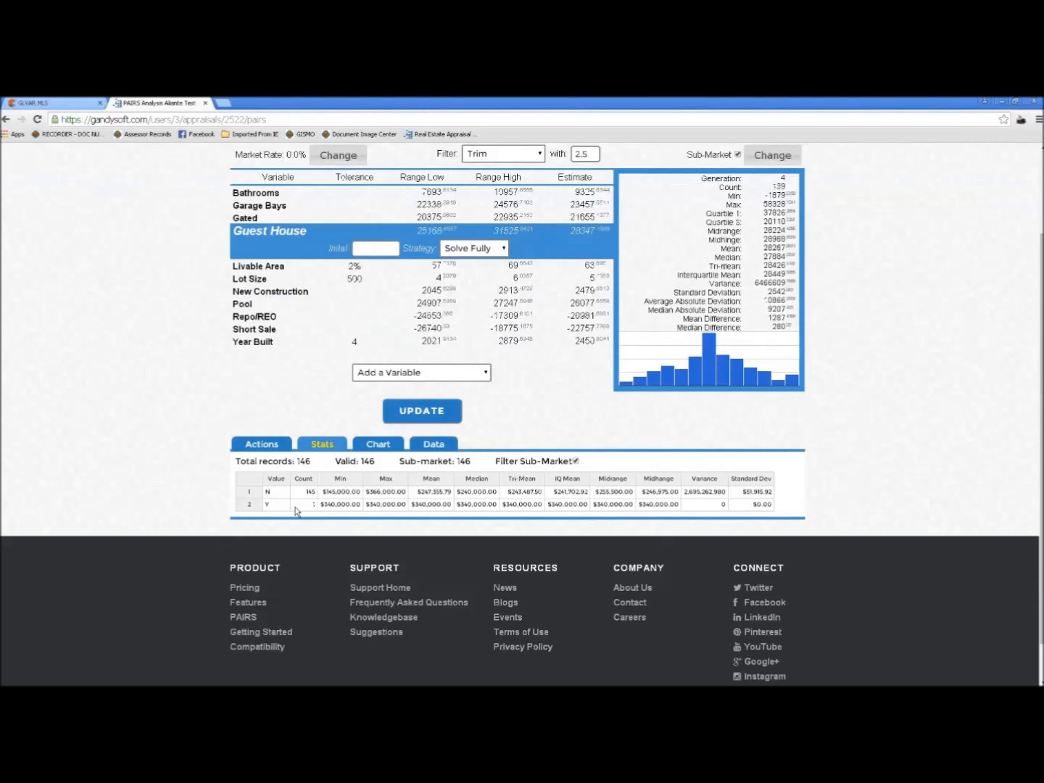
pyautogui.scroll(1, 427, 516)
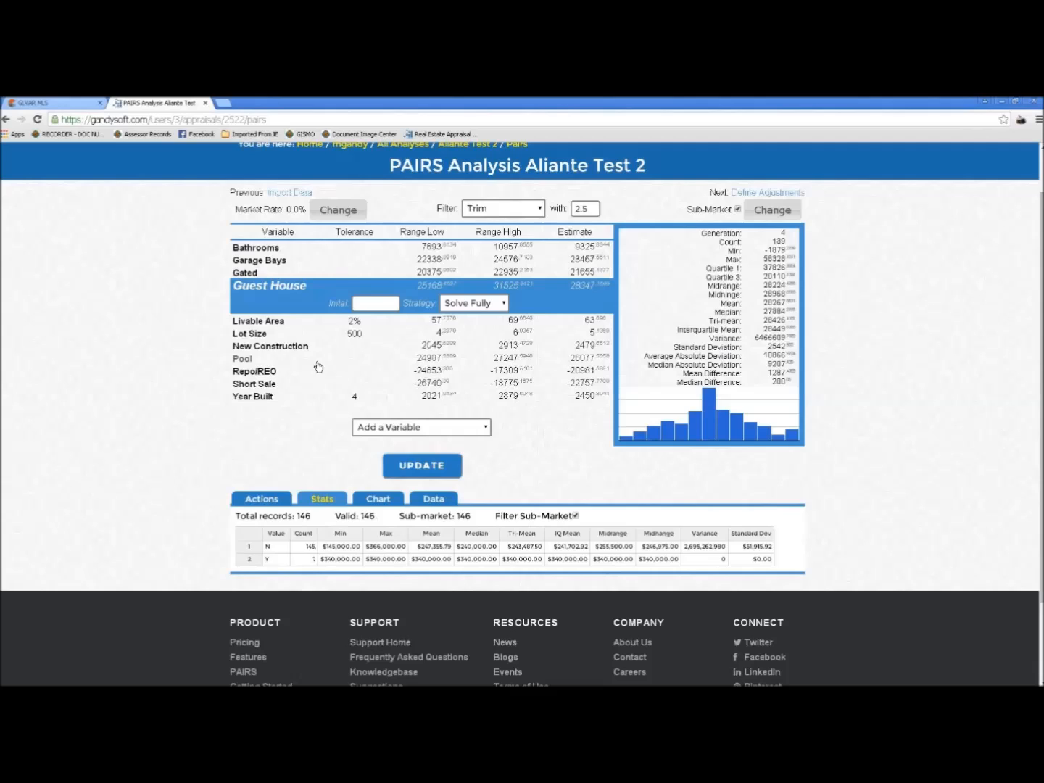
# Add Guest House to the sub-market filter with only the value No, and save the filter
pyautogui.click(772, 210)
pyautogui.click(787, 264)
pyautogui.moveTo(788, 312); pyautogui.dragTo(788, 395)
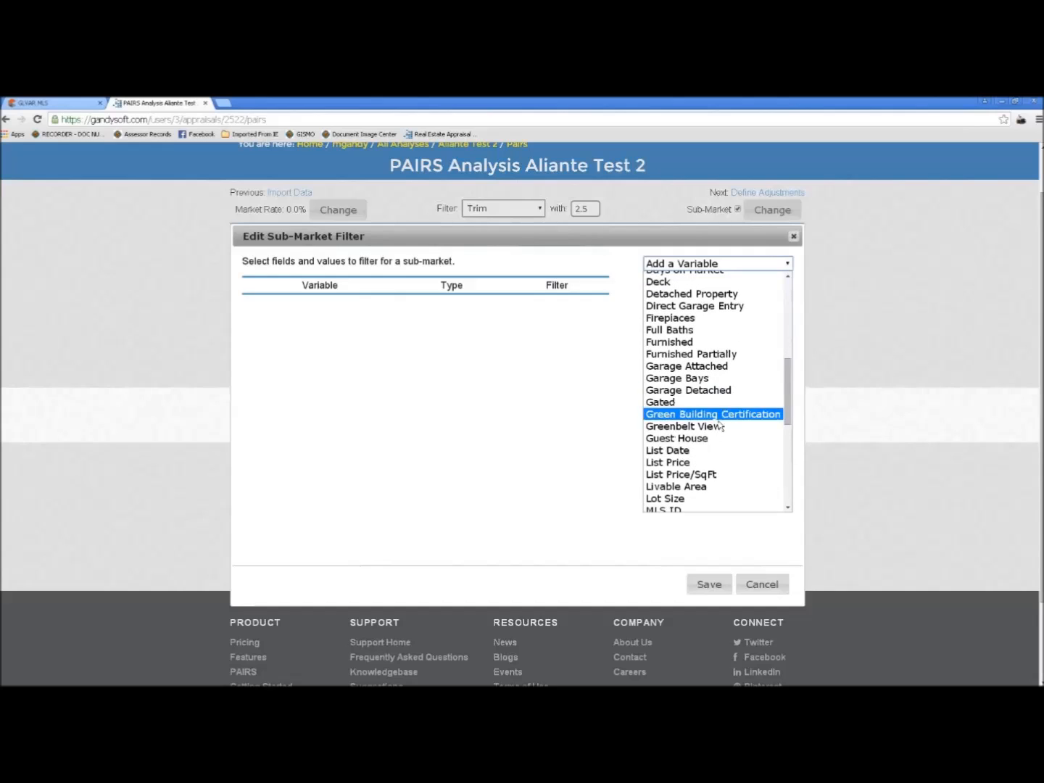
pyautogui.click(696, 438)
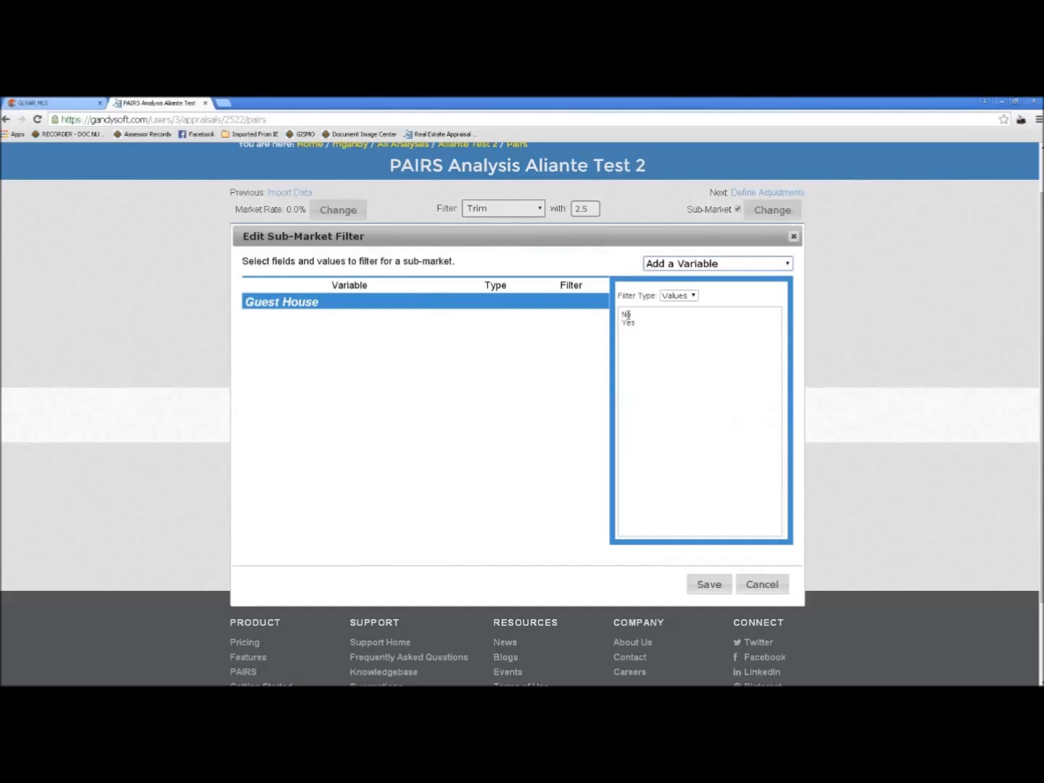
pyautogui.click(628, 315)
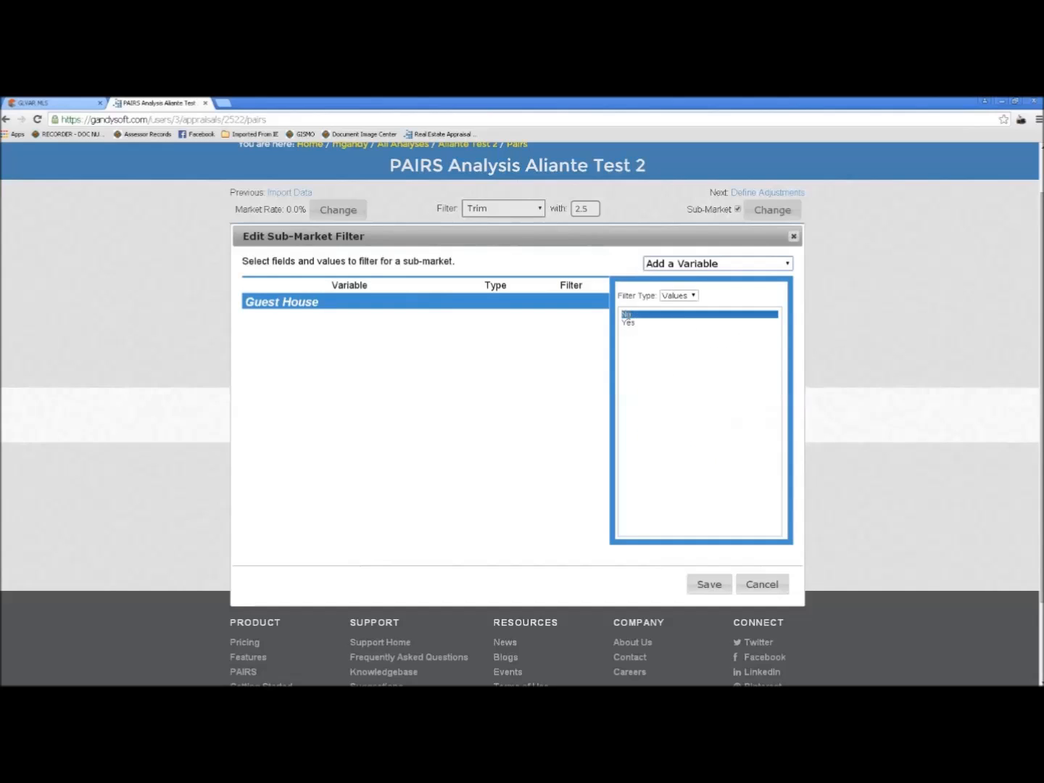
pyautogui.click(698, 584)
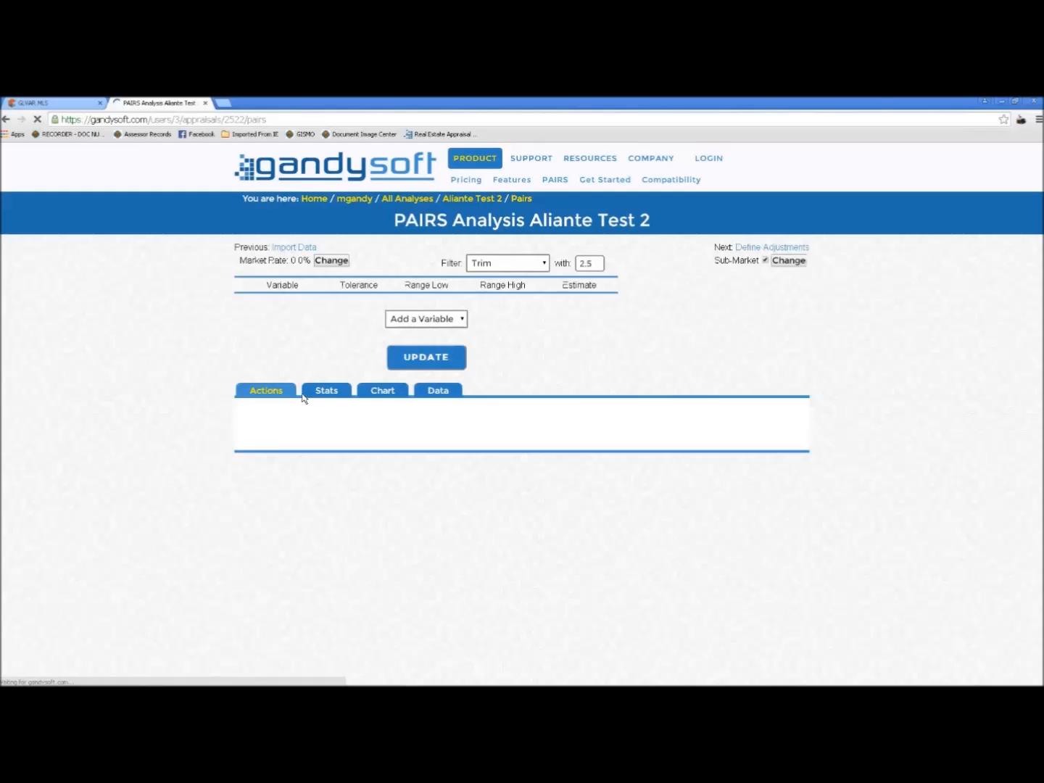
# Review the Guest House statistics for the filtered sub-market and set the variable's strategy to None
pyautogui.click(273, 367)
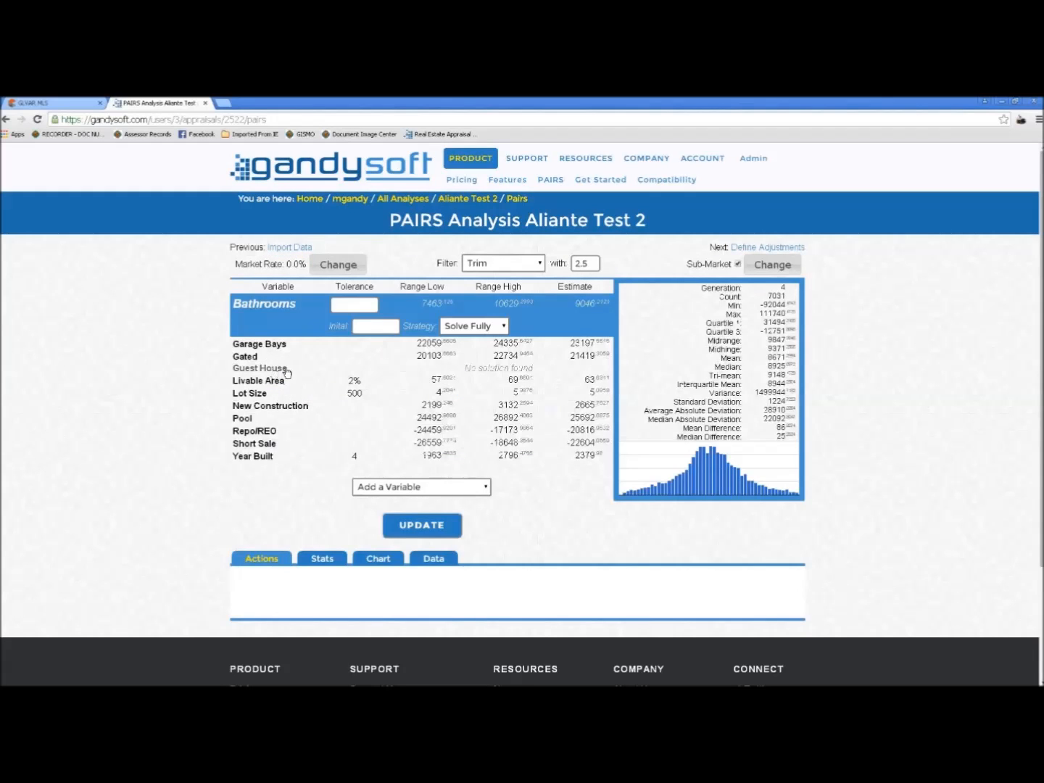
pyautogui.click(396, 370)
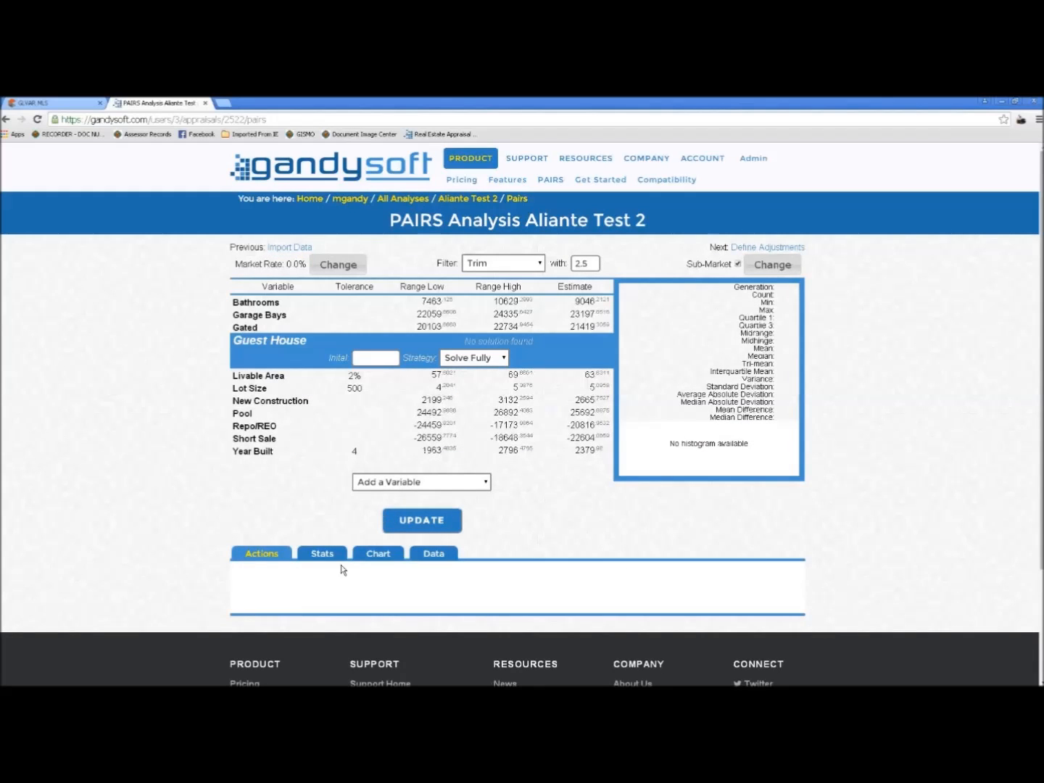
pyautogui.click(319, 555)
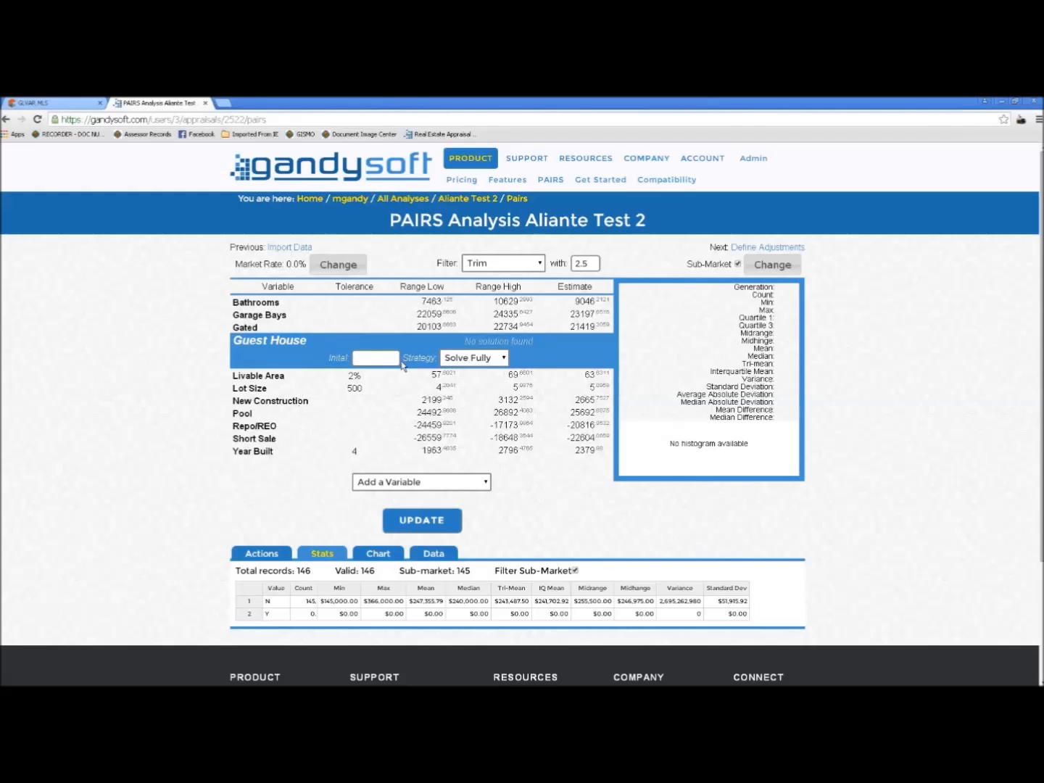
pyautogui.click(505, 364)
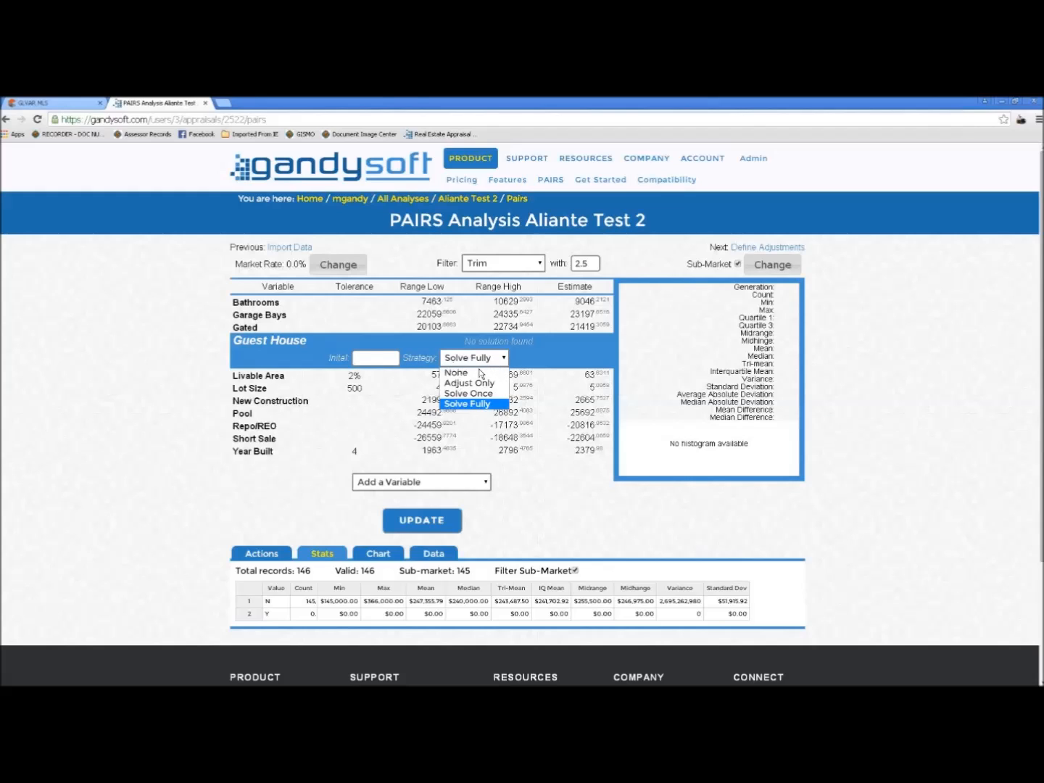
pyautogui.click(478, 370)
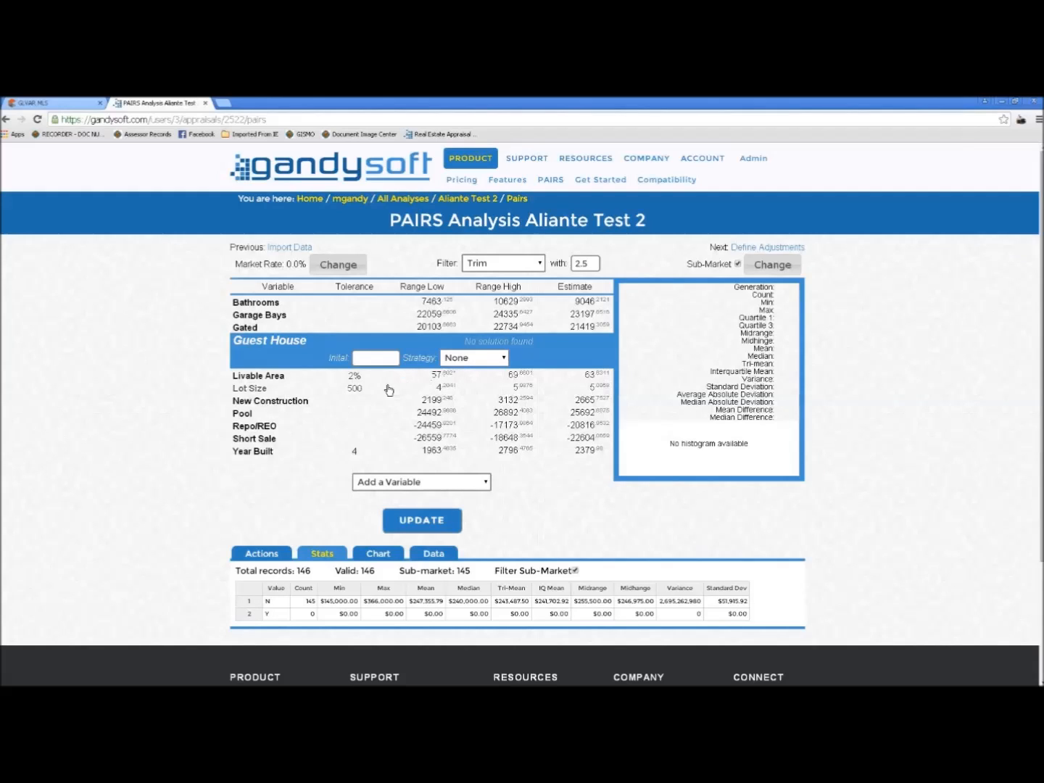
# Select the New Construction variable and examine its sub-market statistics by value
pyautogui.click(331, 408)
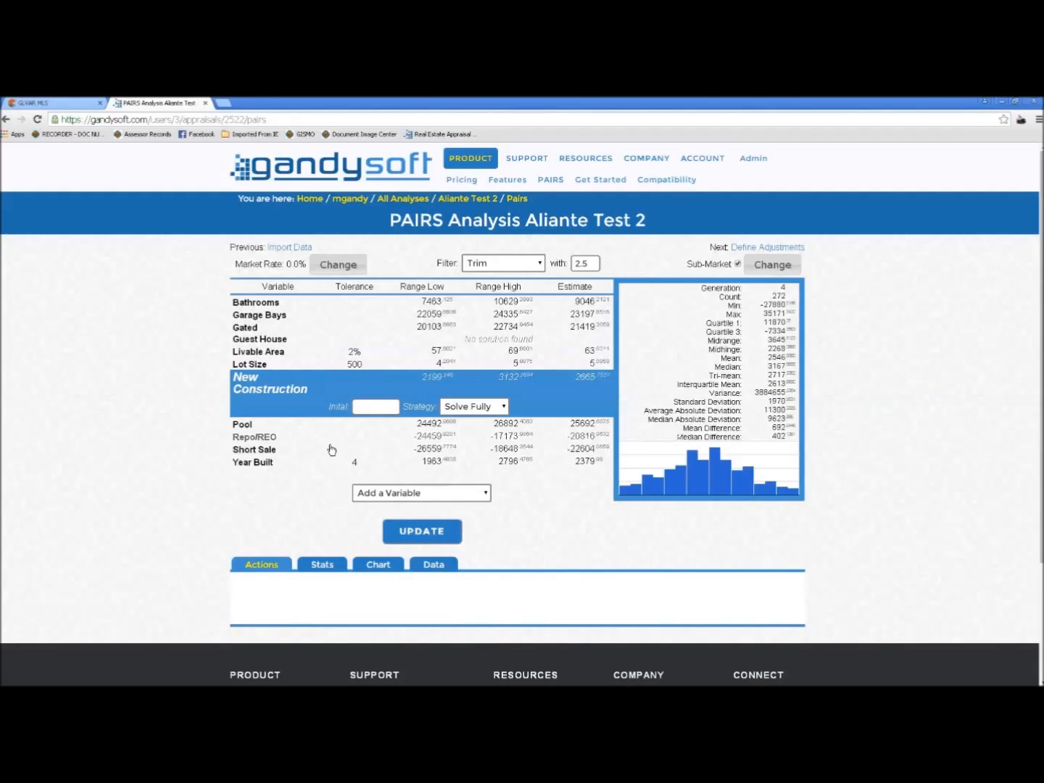
pyautogui.click(330, 568)
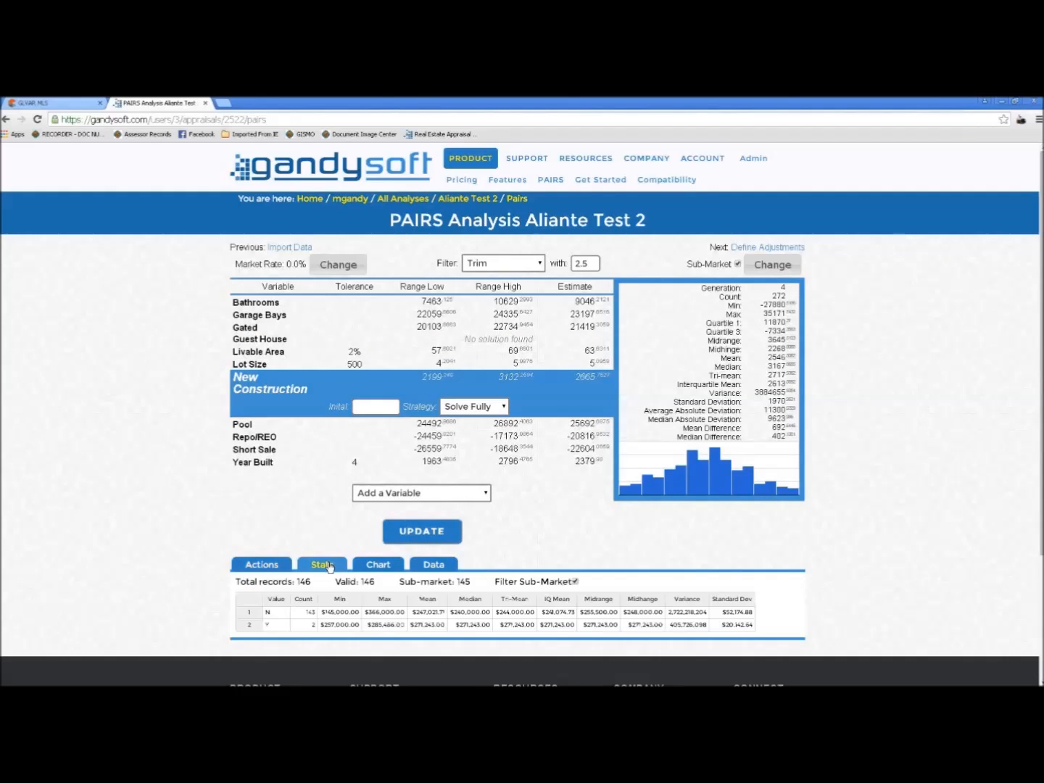
pyautogui.scroll(-1, 332, 514)
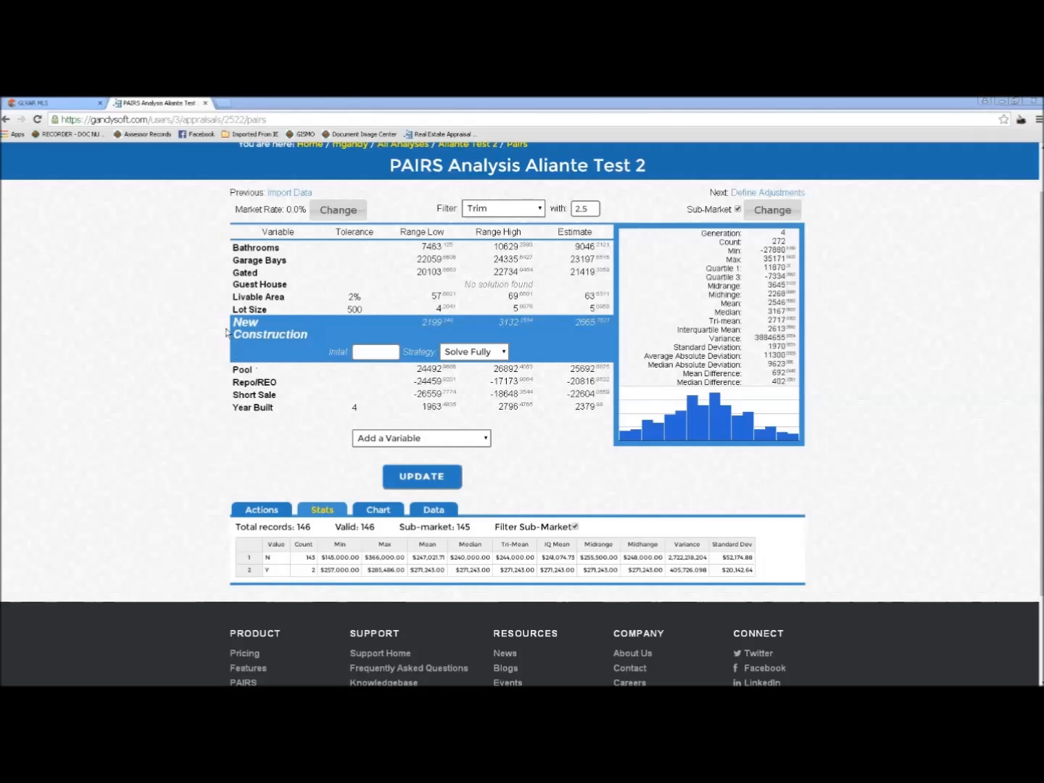
# Add New Construction to the sub-market filter with only the value No, and save the filter
pyautogui.click(773, 211)
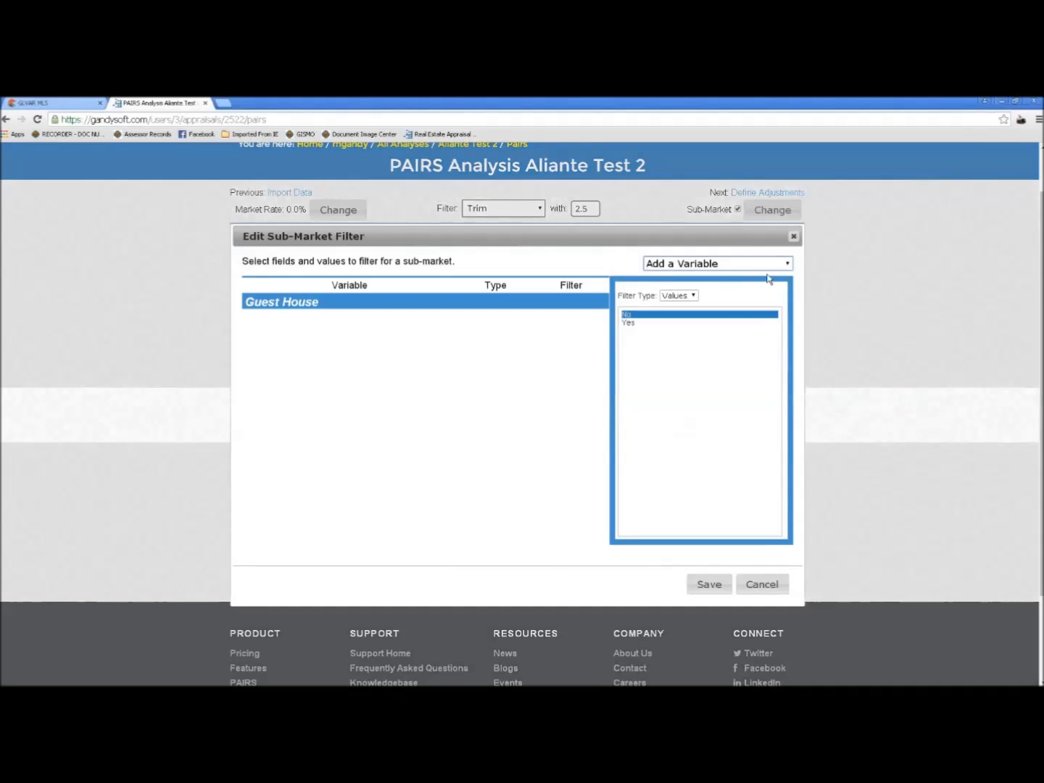
pyautogui.click(788, 263)
pyautogui.moveTo(789, 312); pyautogui.dragTo(793, 399)
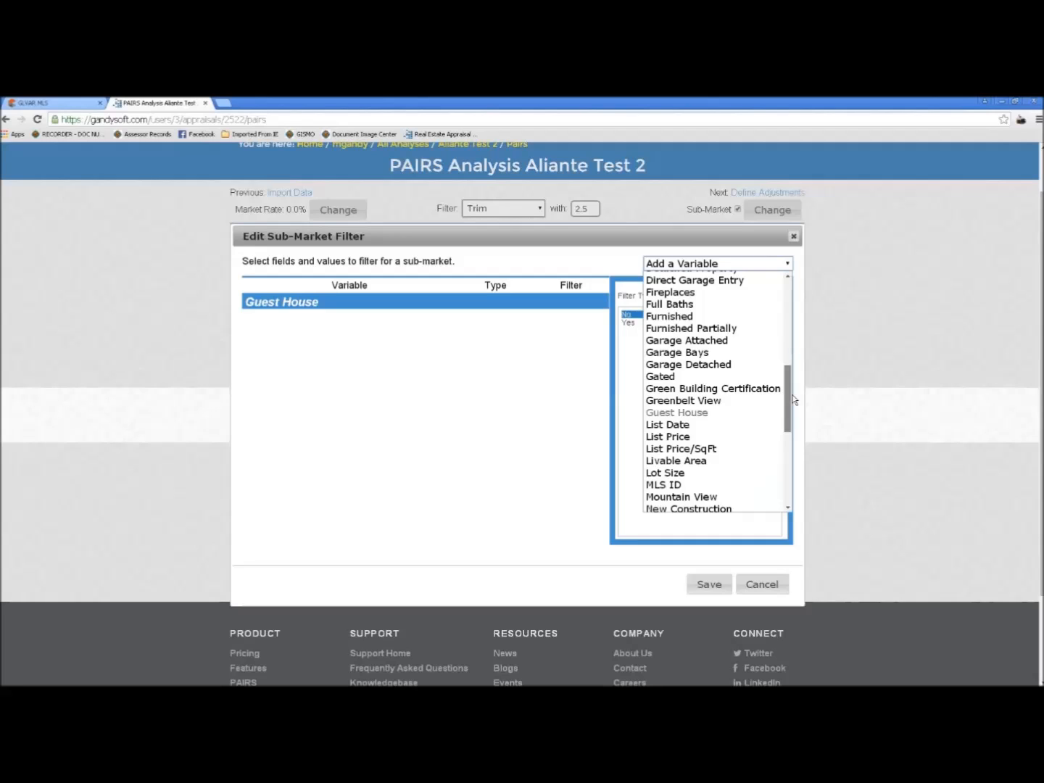
pyautogui.moveTo(793, 399); pyautogui.dragTo(792, 424)
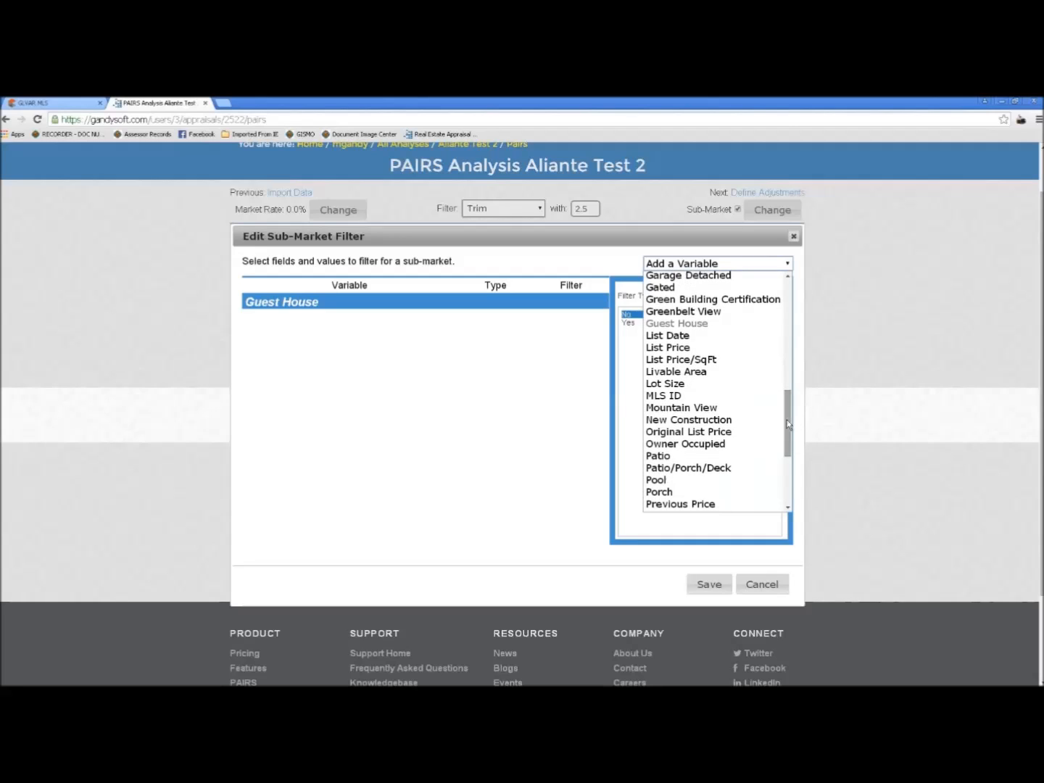
pyautogui.click(707, 420)
pyautogui.click(627, 314)
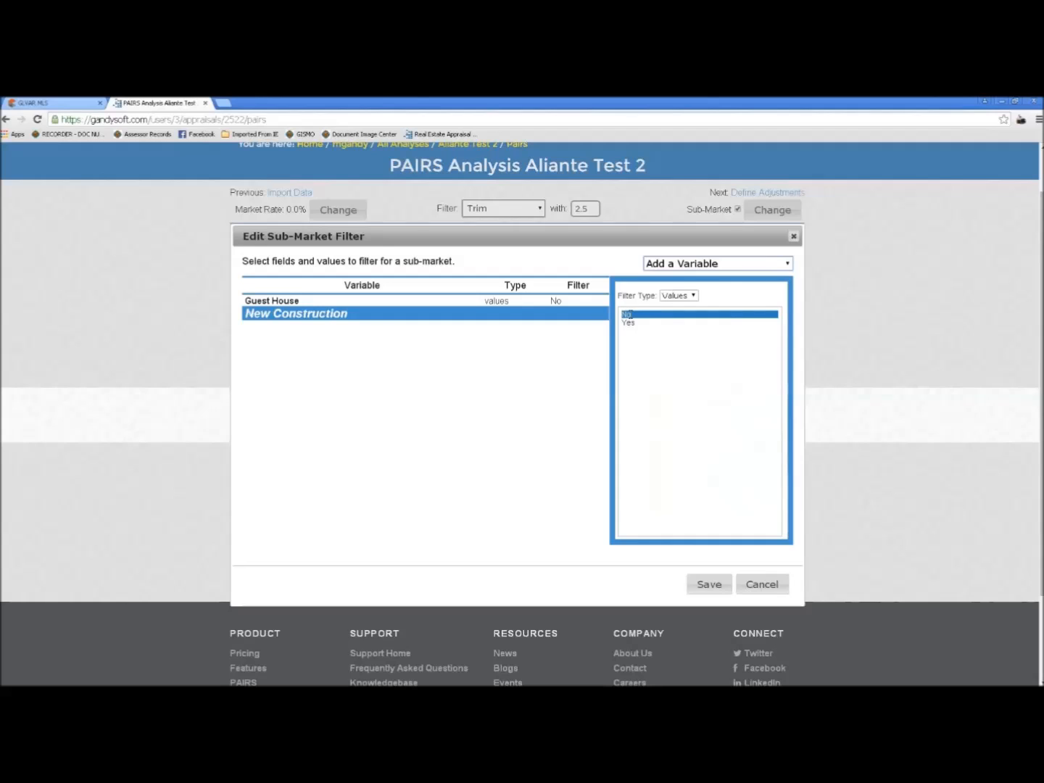
pyautogui.click(705, 585)
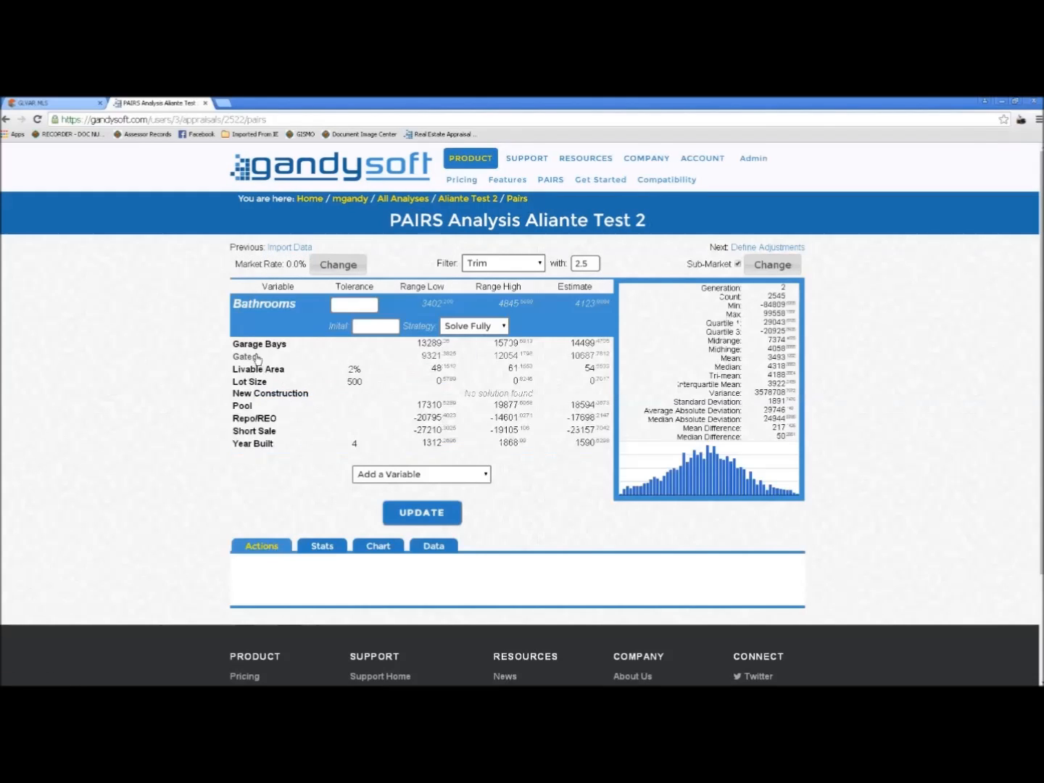
# Set the strategy of the New Construction variable to None
pyautogui.click(435, 395)
pyautogui.click(499, 402)
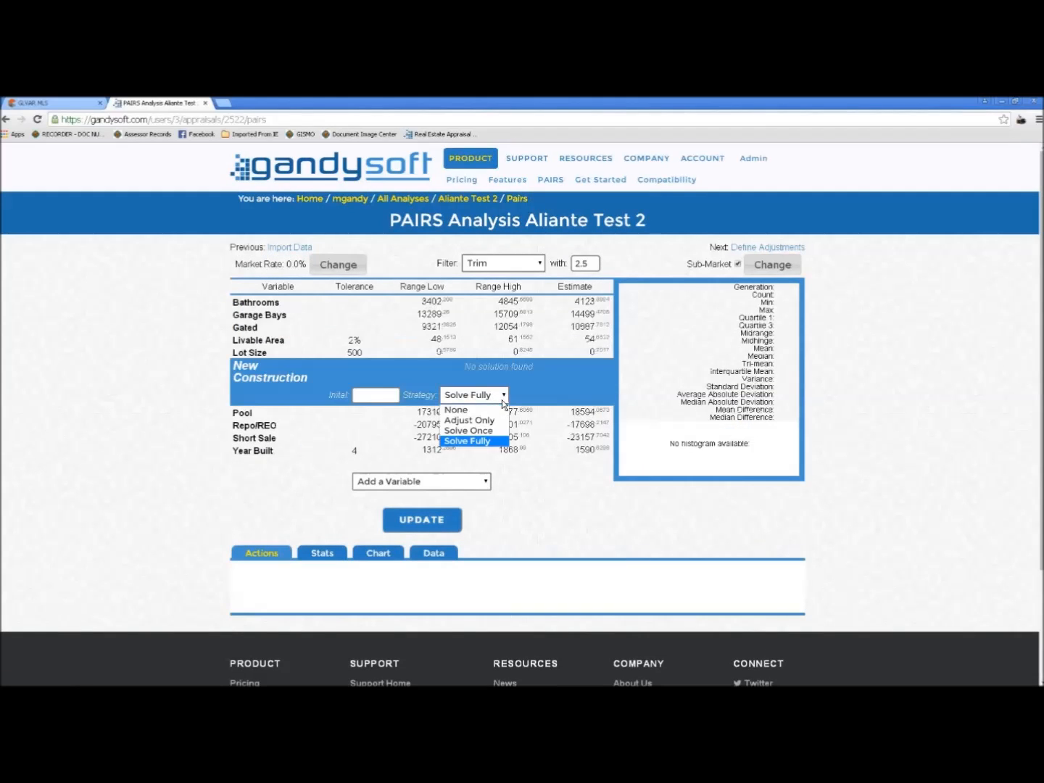
pyautogui.click(478, 409)
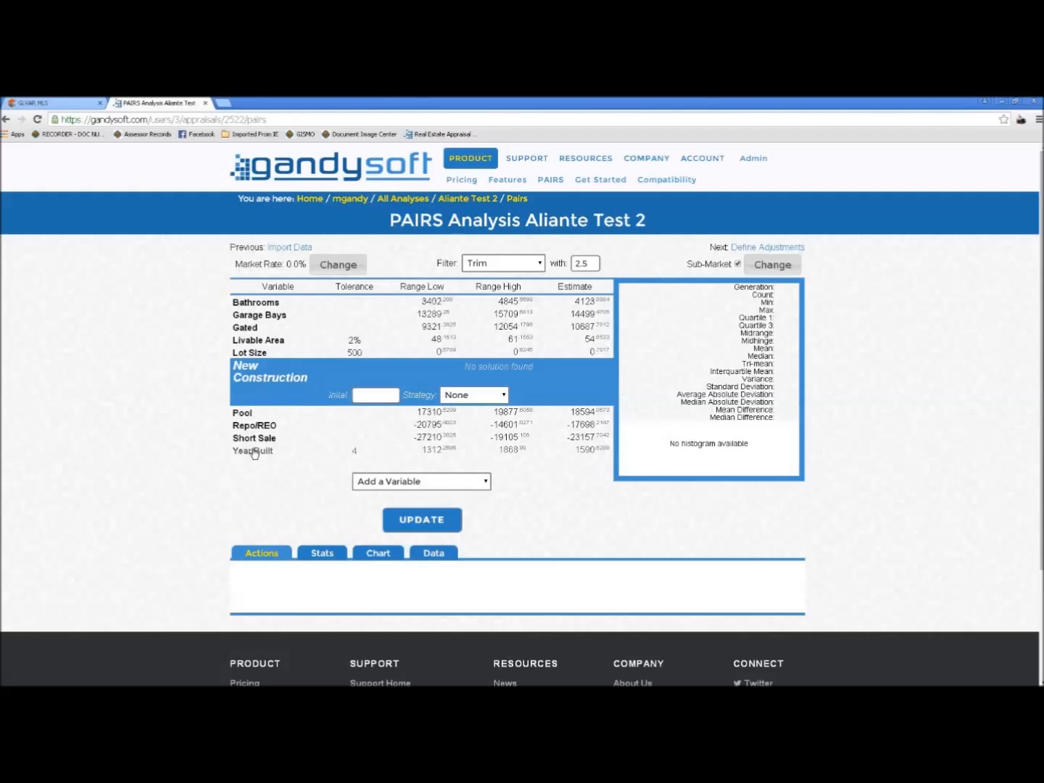
pyautogui.click(265, 313)
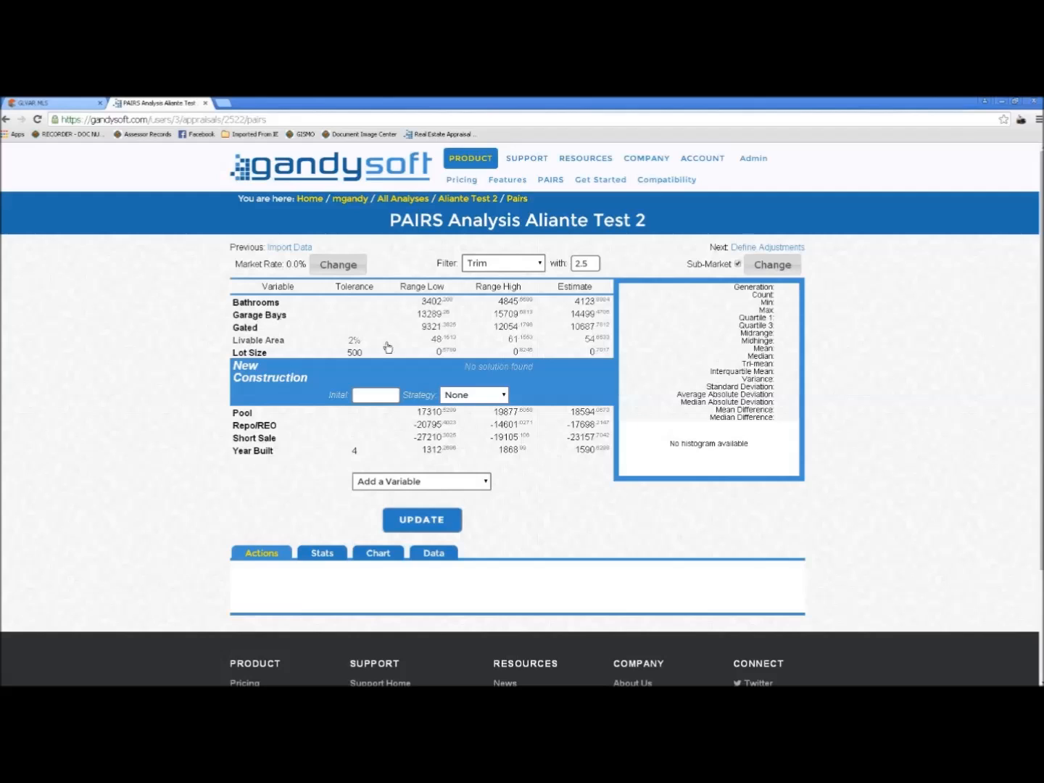
# Add Greenbelt View as a variable with the Solve Fully strategy and update the pairs analysis
pyautogui.click(487, 485)
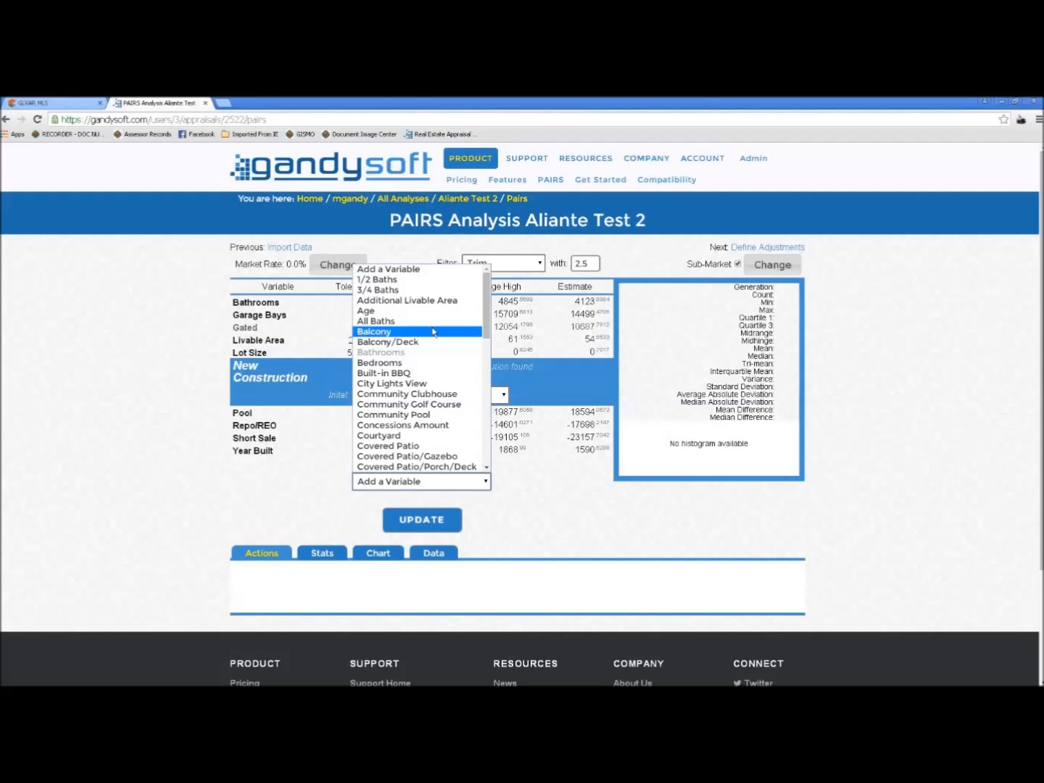
pyautogui.moveTo(482, 324); pyautogui.dragTo(491, 400)
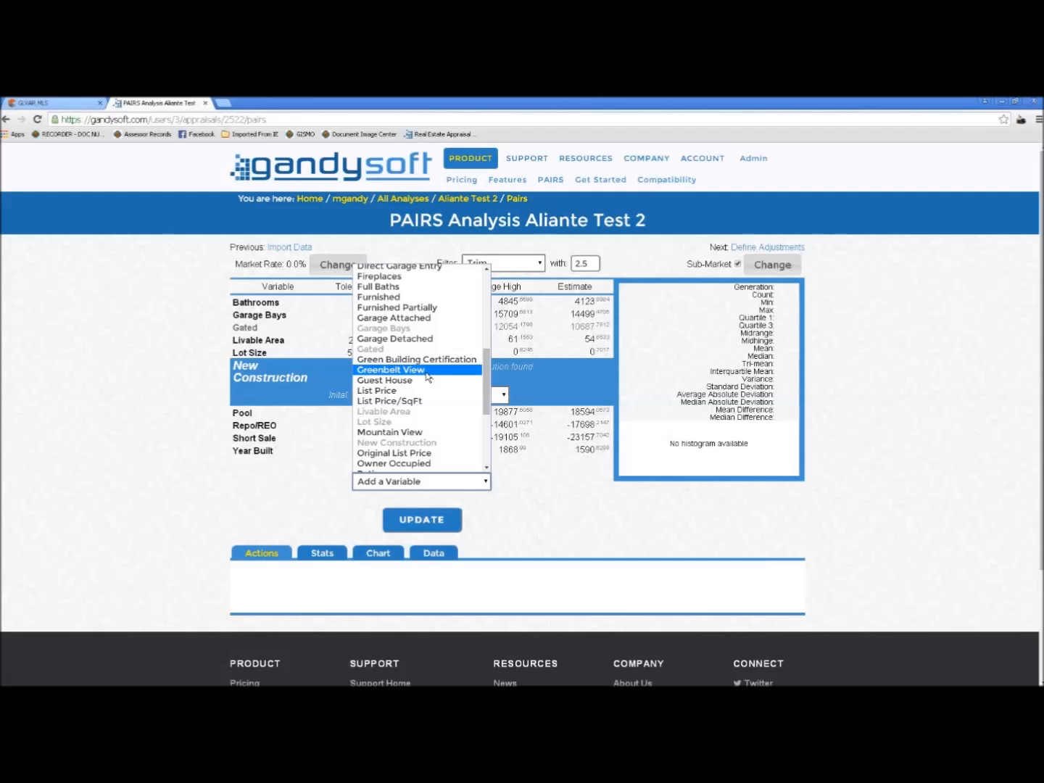
pyautogui.click(427, 371)
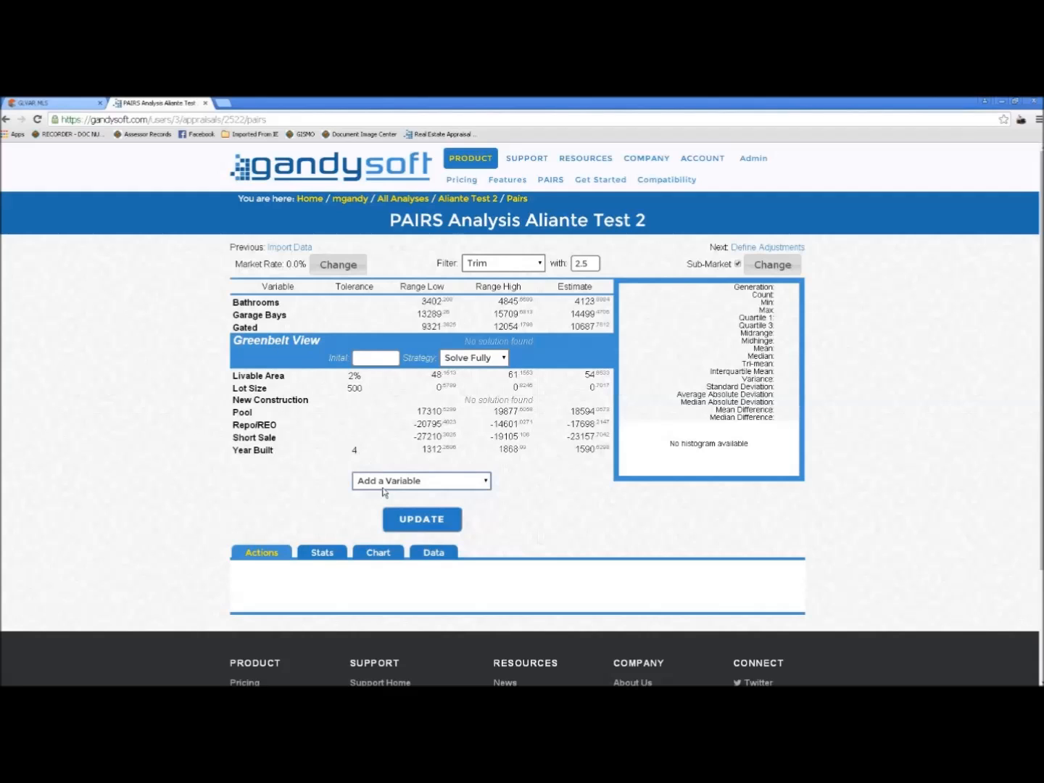
pyautogui.click(410, 522)
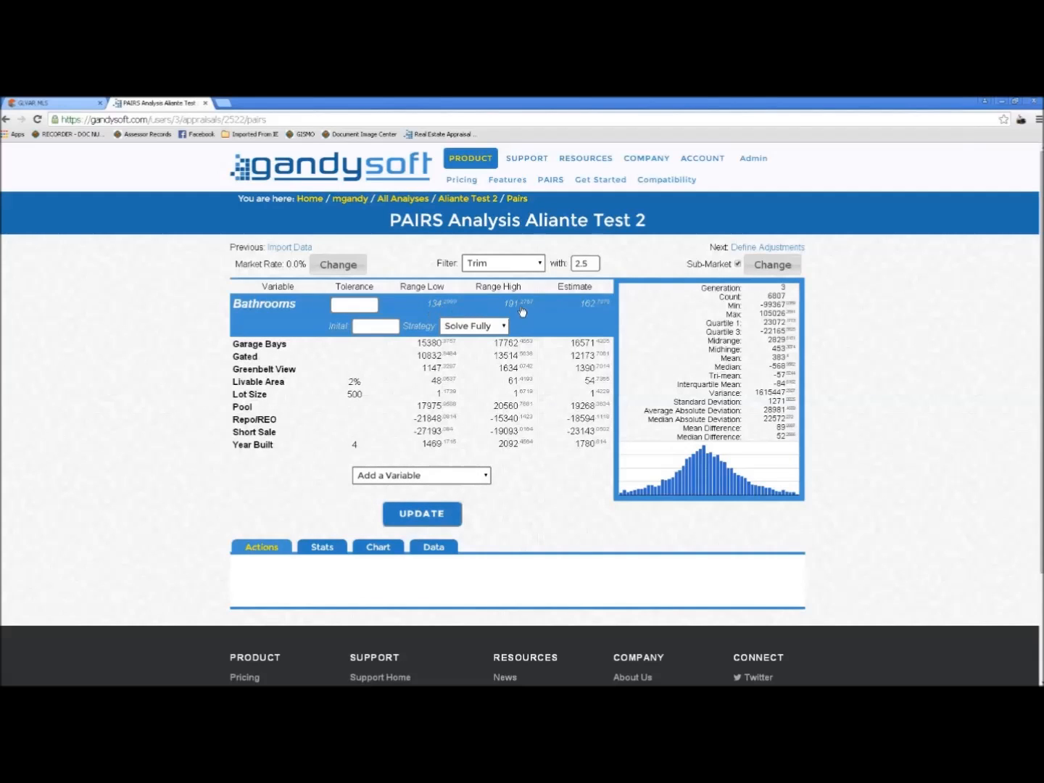
# Examine the Bathrooms statistics by value for the filtered sub-market
pyautogui.click(320, 548)
pyautogui.scroll(-3, 290, 537)
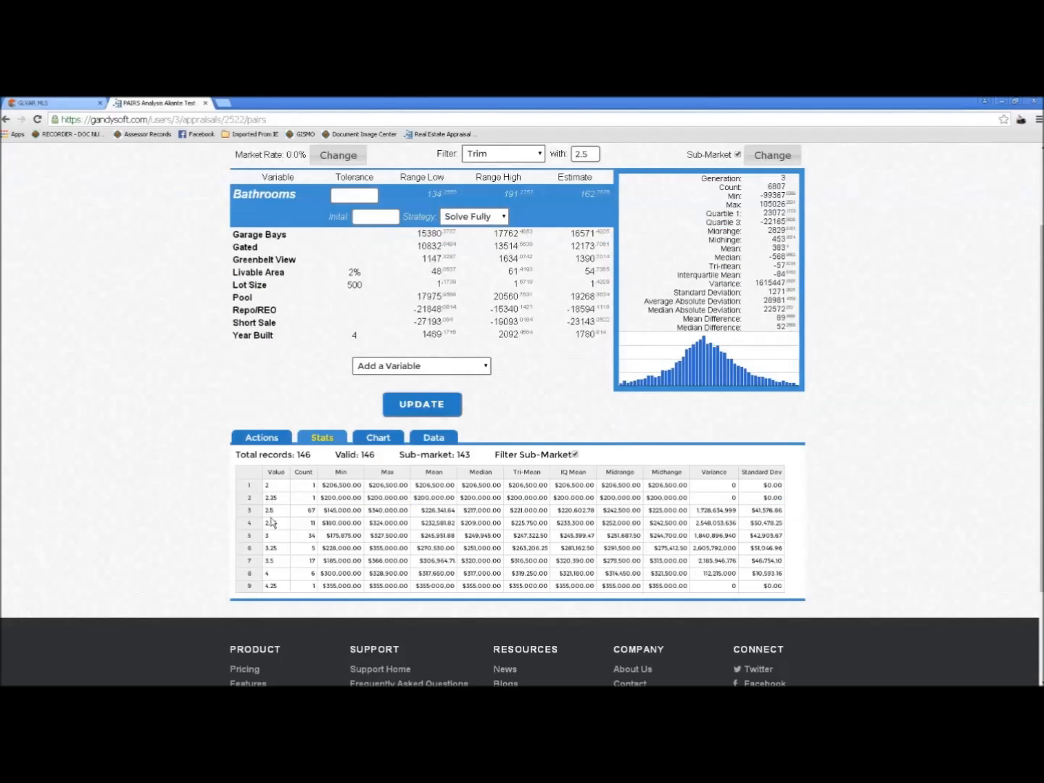
pyautogui.scroll(3, 282, 591)
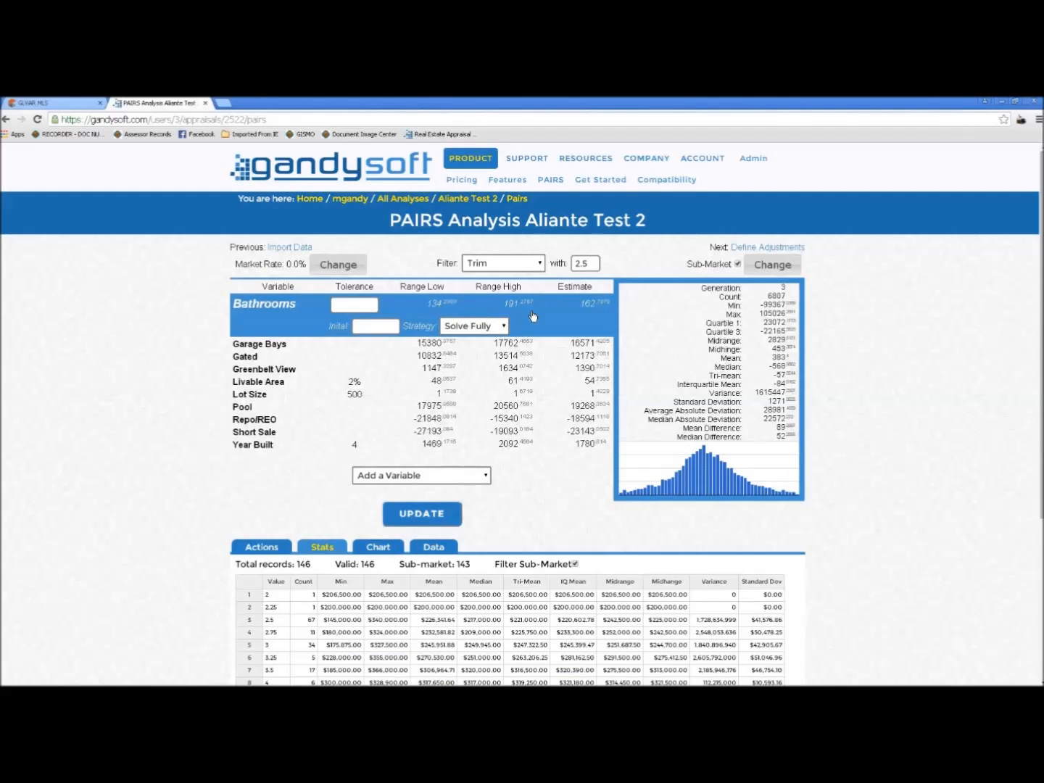
# Review the Garage Bays, Greenbelt View and Lot Size statistics, and set the Lot Size tolerance to 1000
pyautogui.click(444, 349)
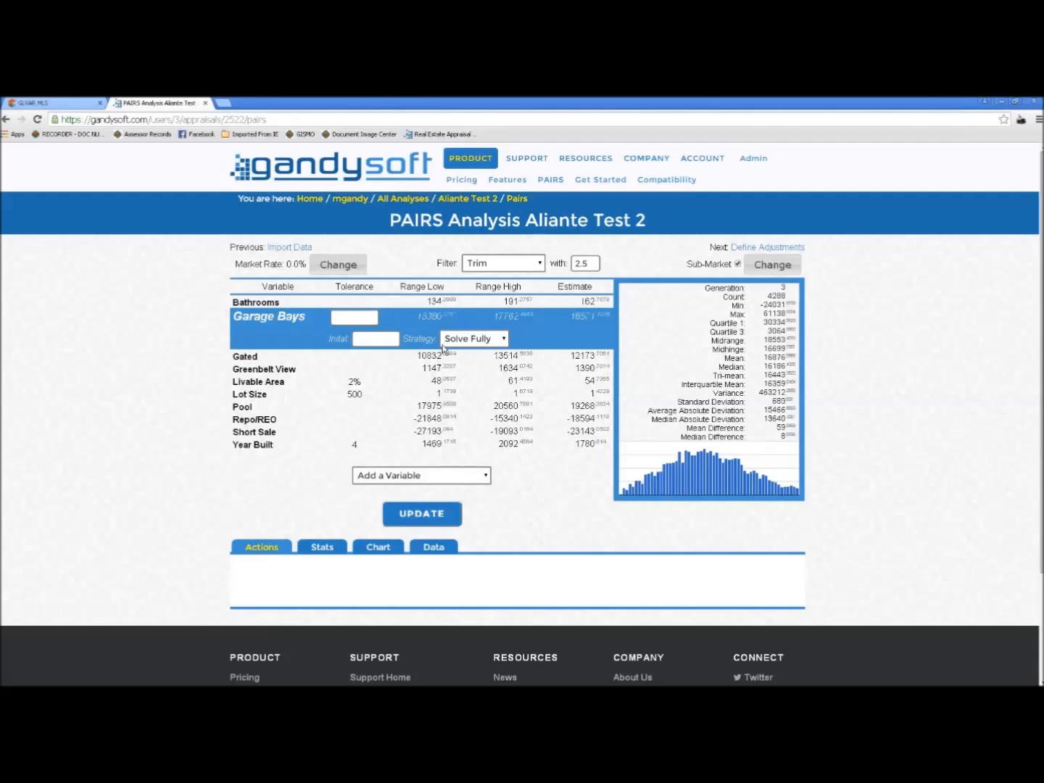
pyautogui.click(437, 371)
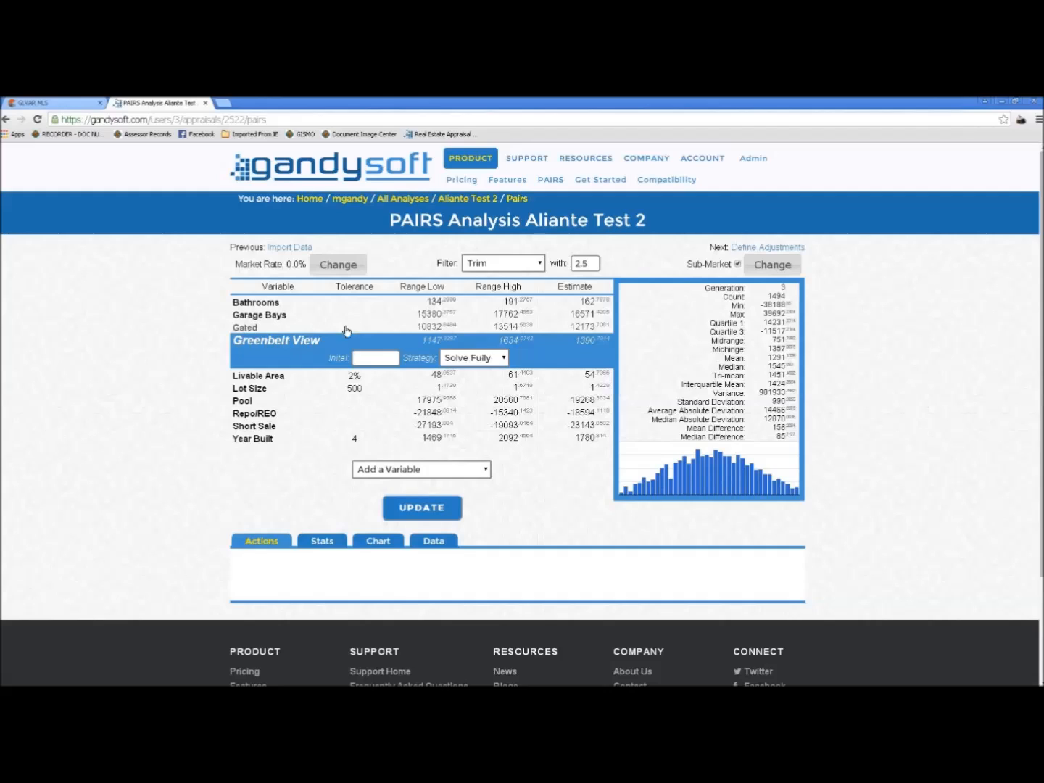
pyautogui.click(350, 394)
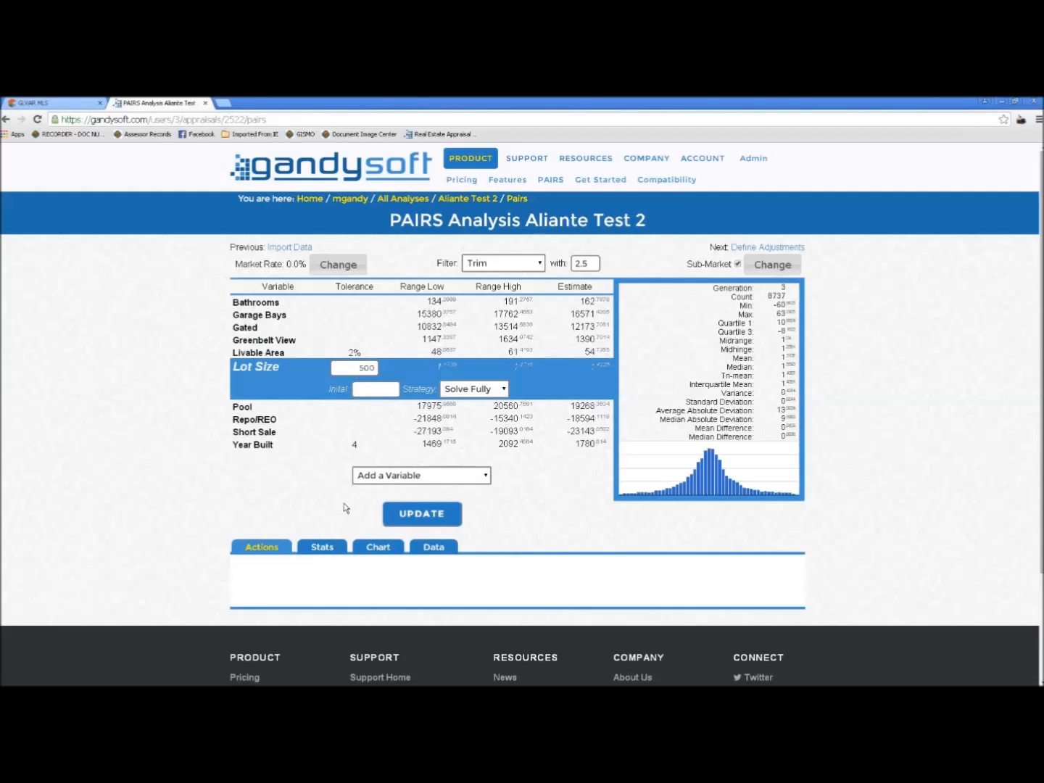
pyautogui.click(323, 549)
pyautogui.scroll(-3, 323, 551)
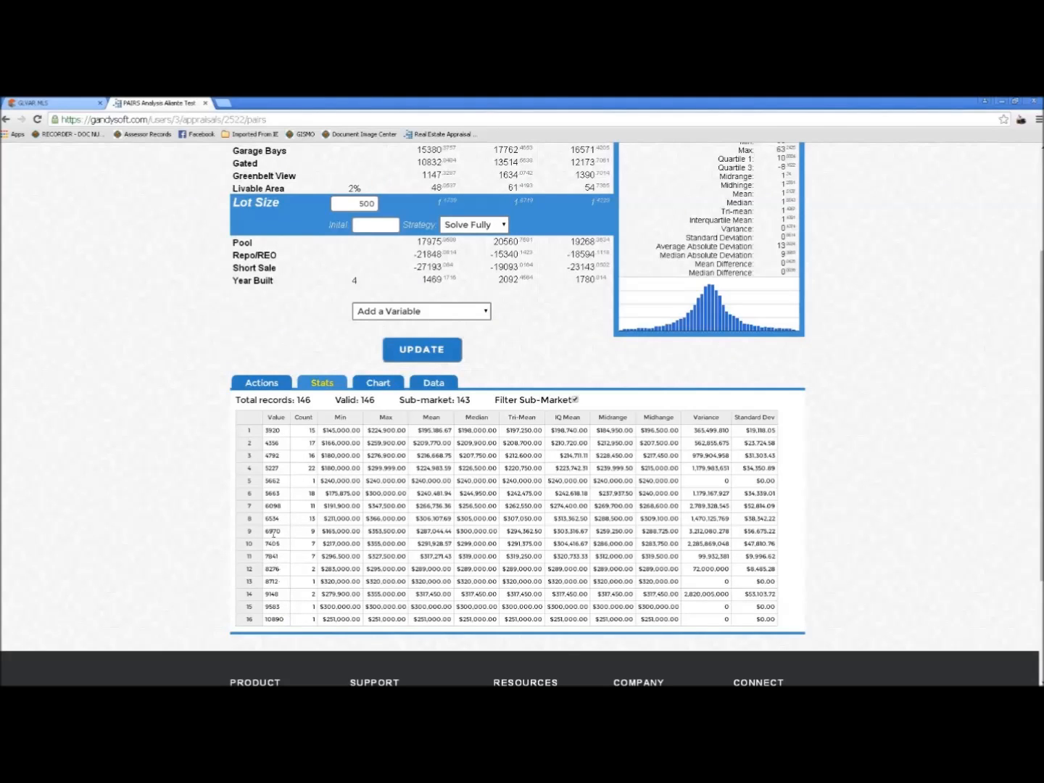
pyautogui.click(276, 519)
pyautogui.moveTo(356, 205); pyautogui.dragTo(388, 210)
pyautogui.write('1000')
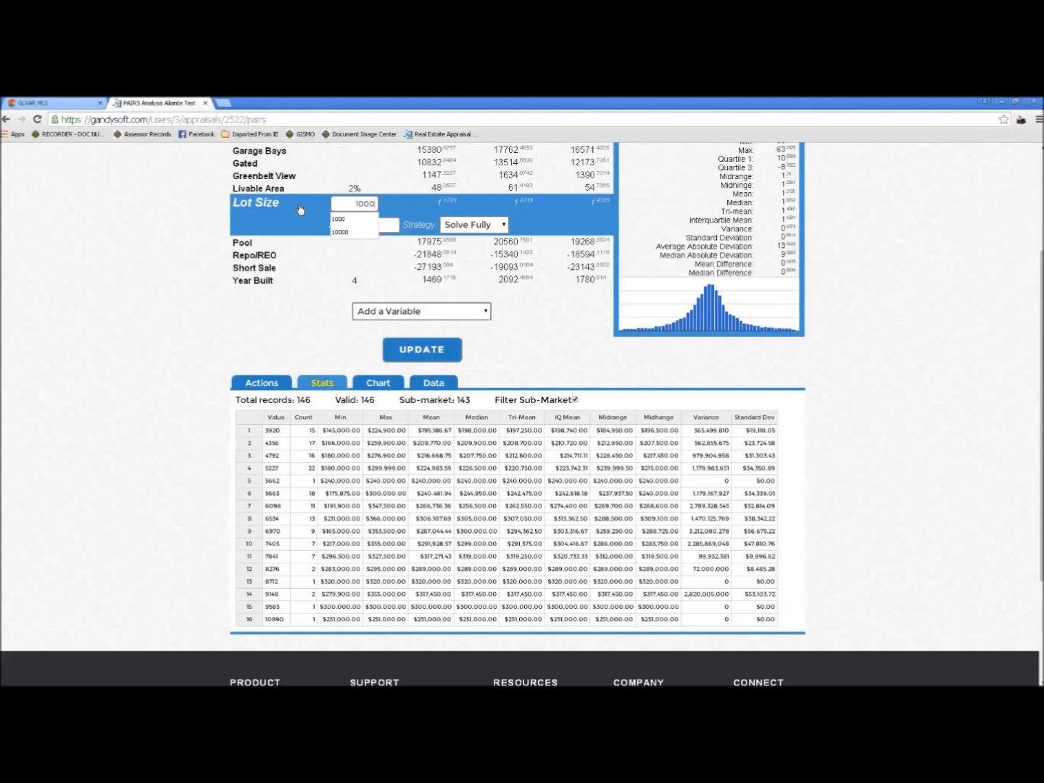
pyautogui.scroll(3, 220, 328)
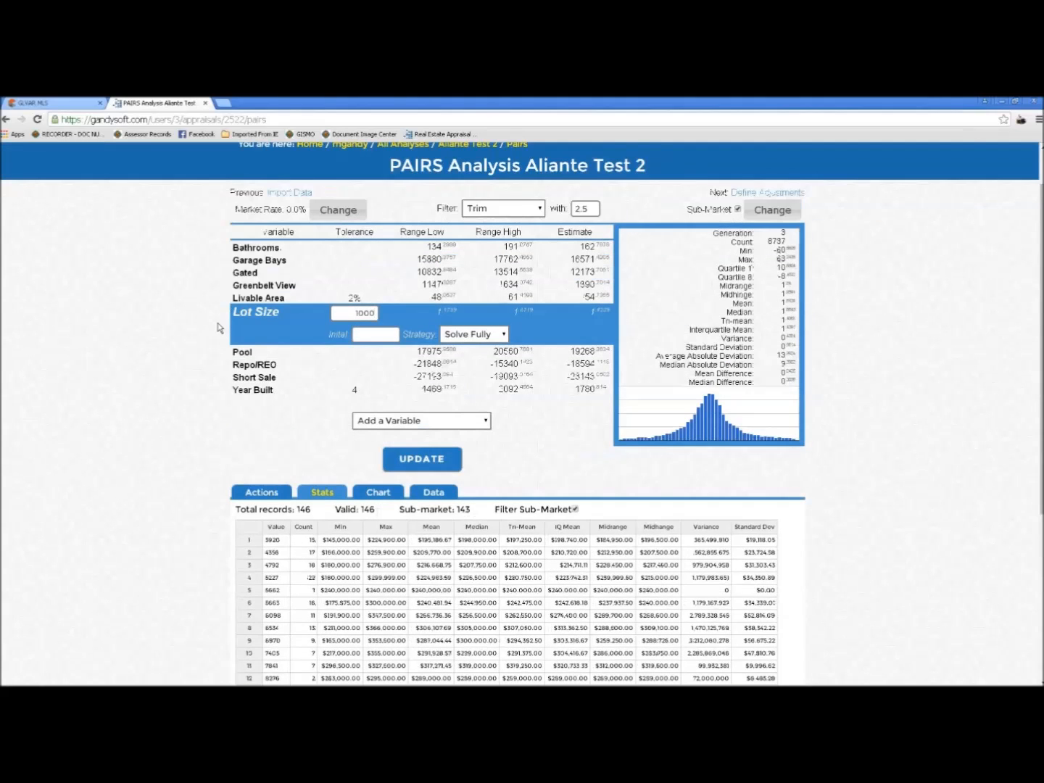
# Compare the median monthly sale price and price per square foot trends with and without distressed sales, without saving a market rate
pyautogui.click(327, 213)
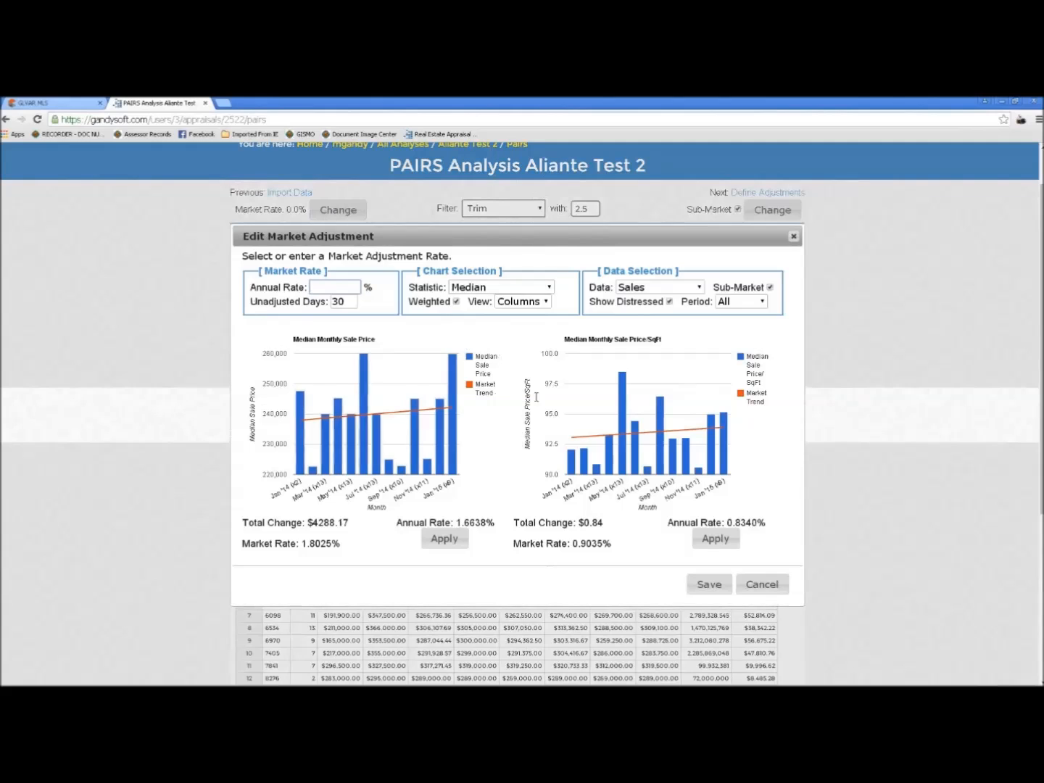
pyautogui.moveTo(573, 440)
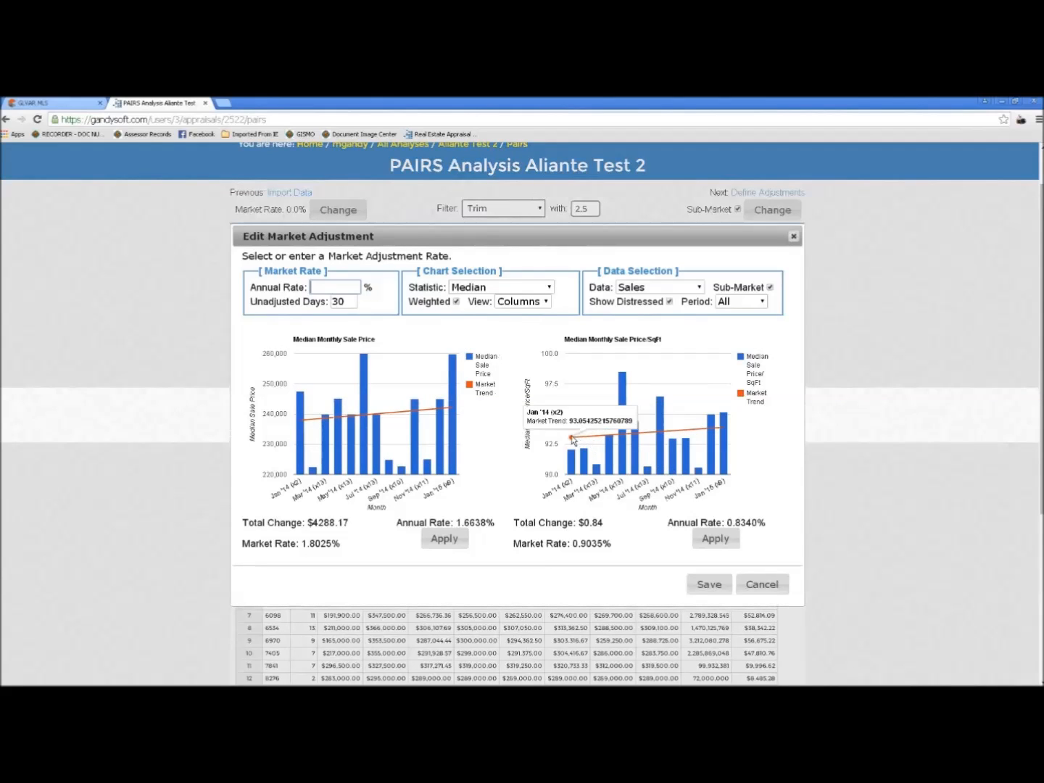
pyautogui.click(762, 584)
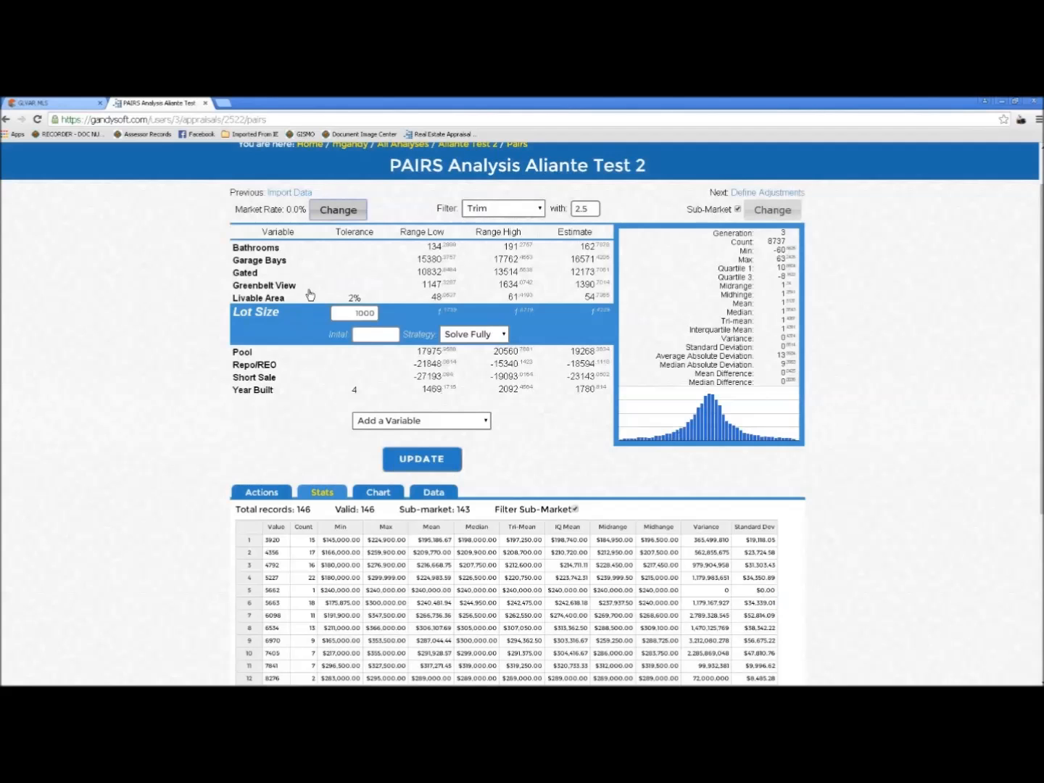
pyautogui.click(325, 212)
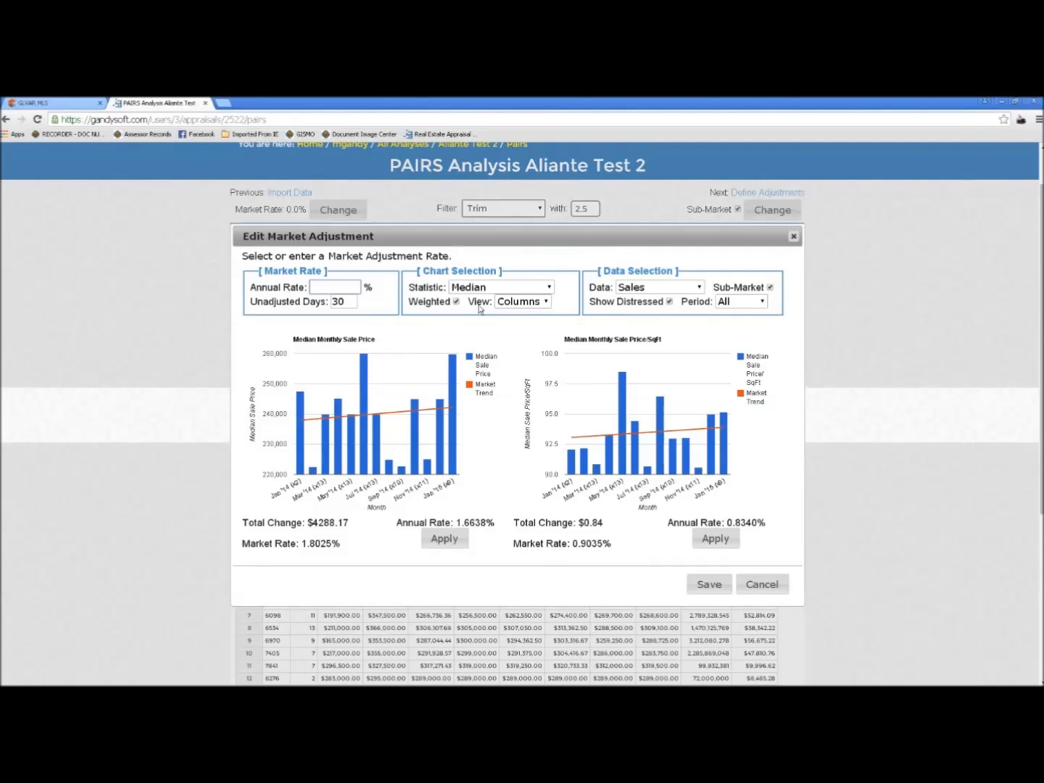
pyautogui.click(457, 302)
pyautogui.click(457, 302)
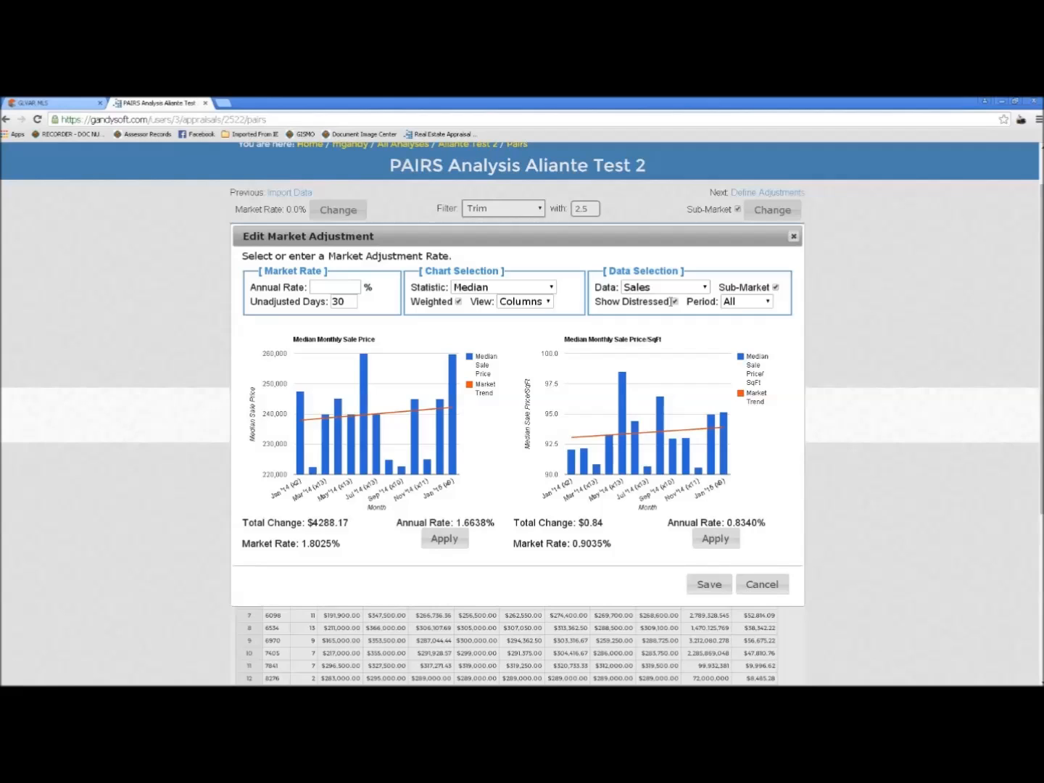
pyautogui.click(673, 302)
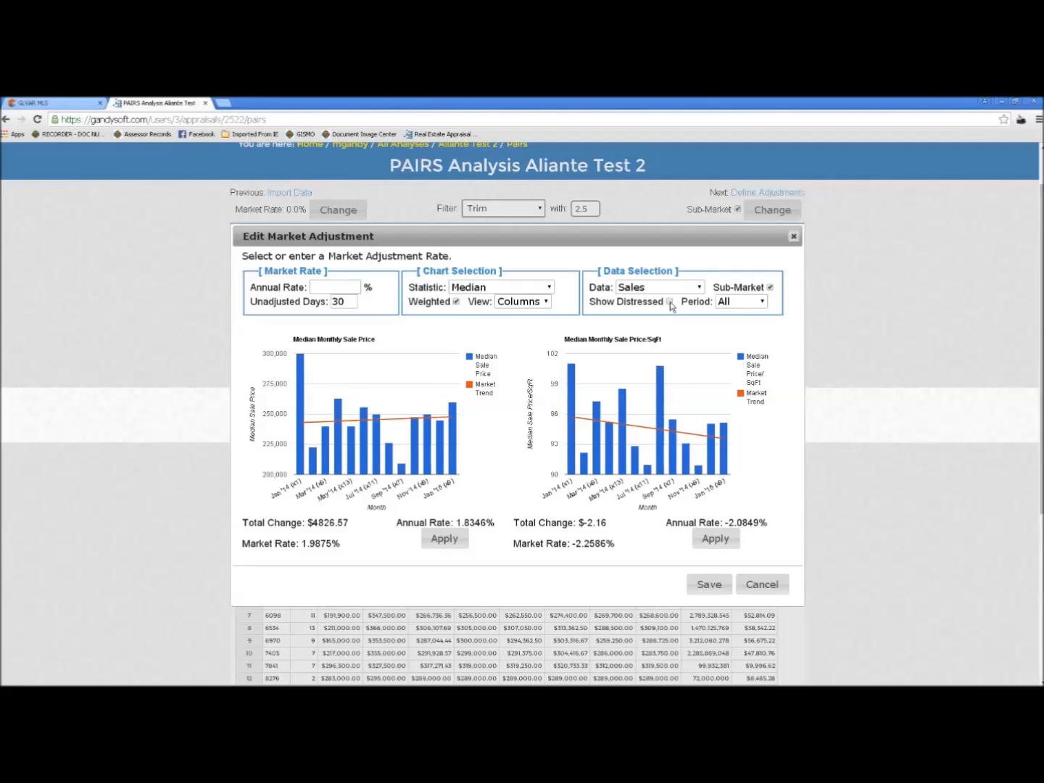
pyautogui.click(671, 303)
pyautogui.moveTo(589, 439)
pyautogui.click(749, 584)
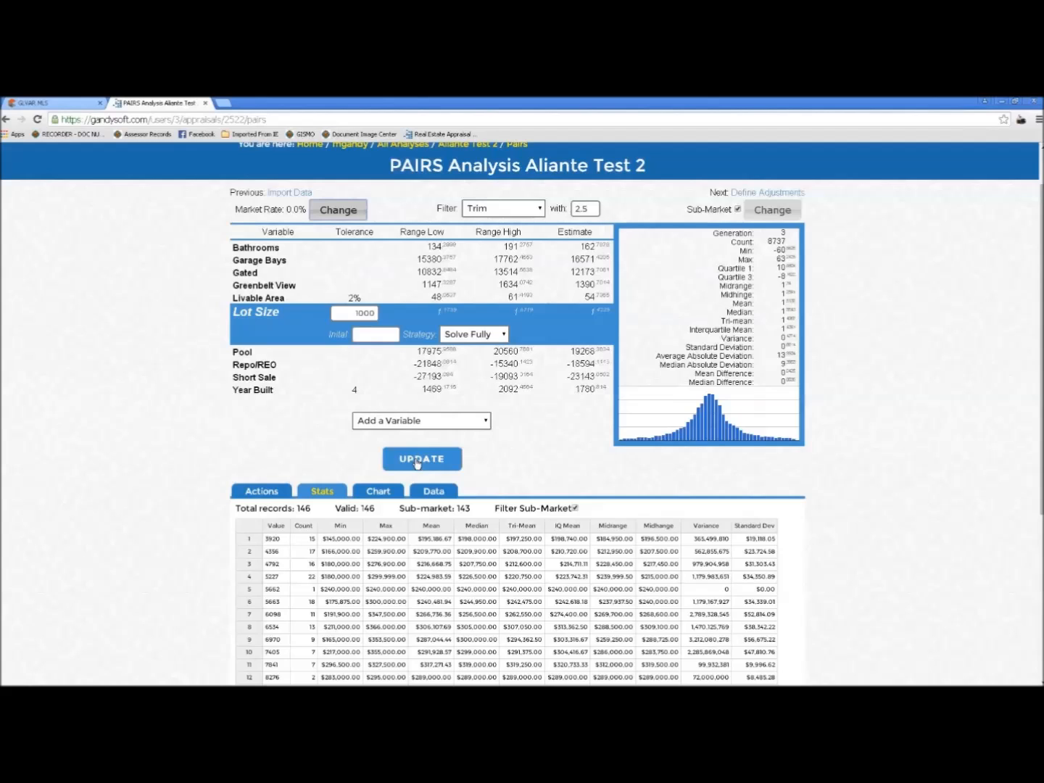
# Update the pairs analysis with the Lot Size tolerance of 1000 and view the Garage Bays results
pyautogui.click(416, 463)
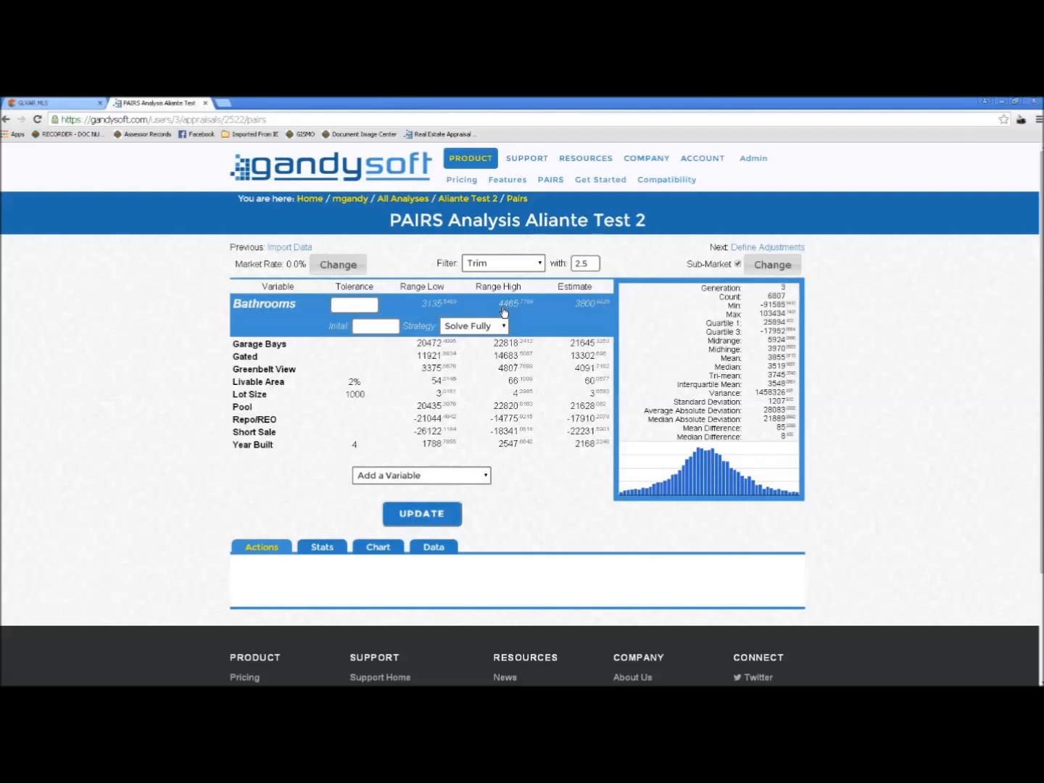
pyautogui.click(433, 345)
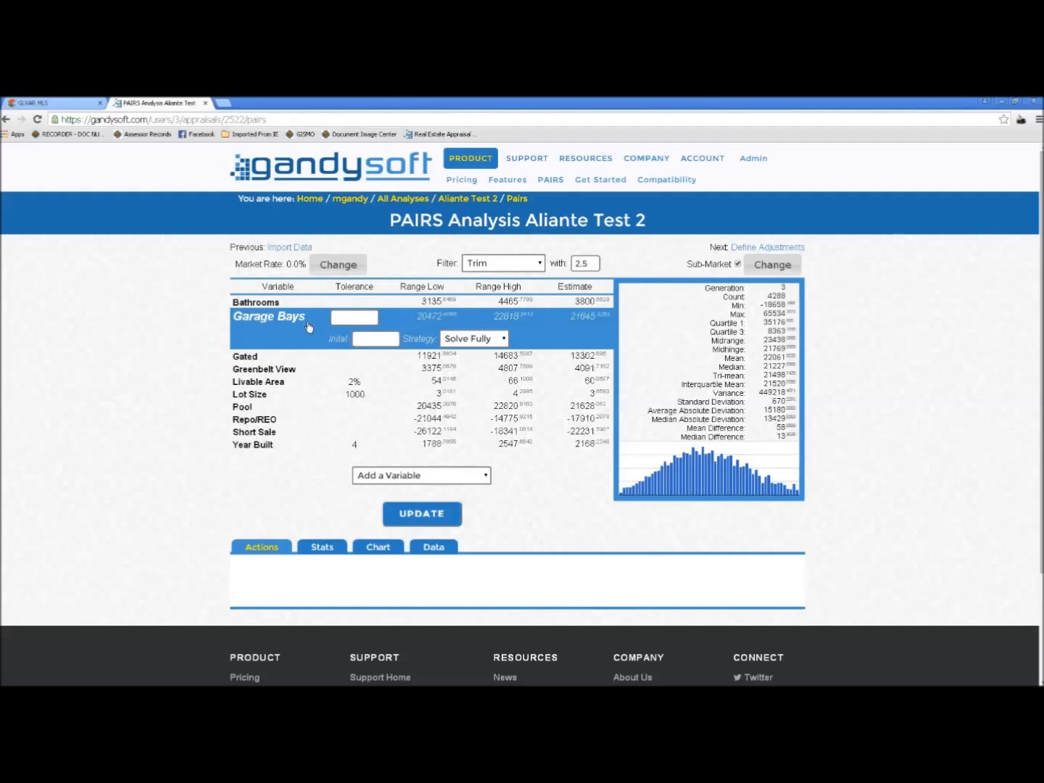
# Examine how many sales fall under each Livable Area value in the sub-market statistics
pyautogui.click(353, 385)
pyautogui.click(317, 543)
pyautogui.scroll(-1, 309, 509)
pyautogui.scroll(-2, 309, 510)
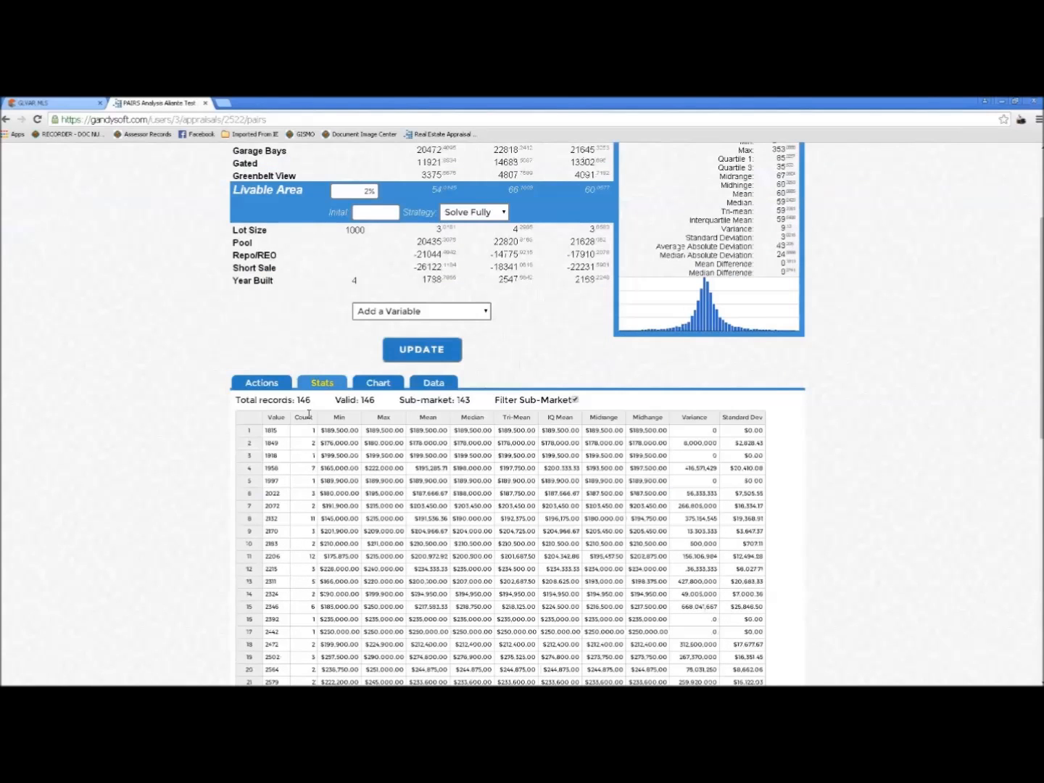
pyautogui.scroll(-4, 309, 414)
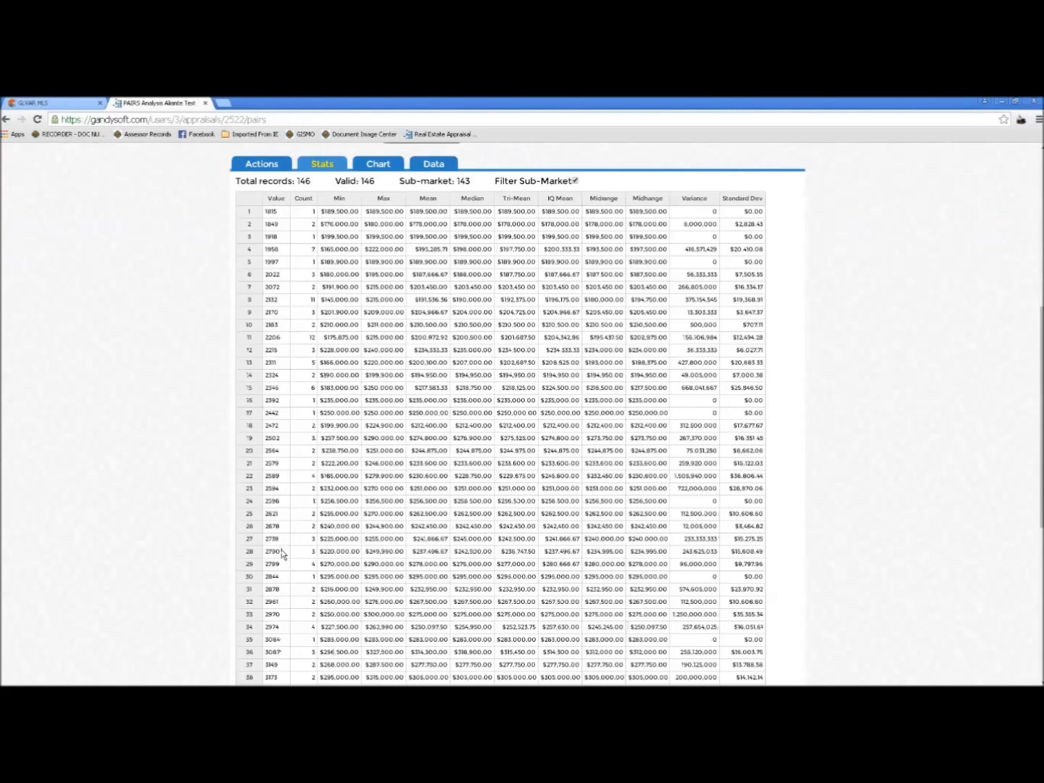
pyautogui.scroll(-1, 290, 581)
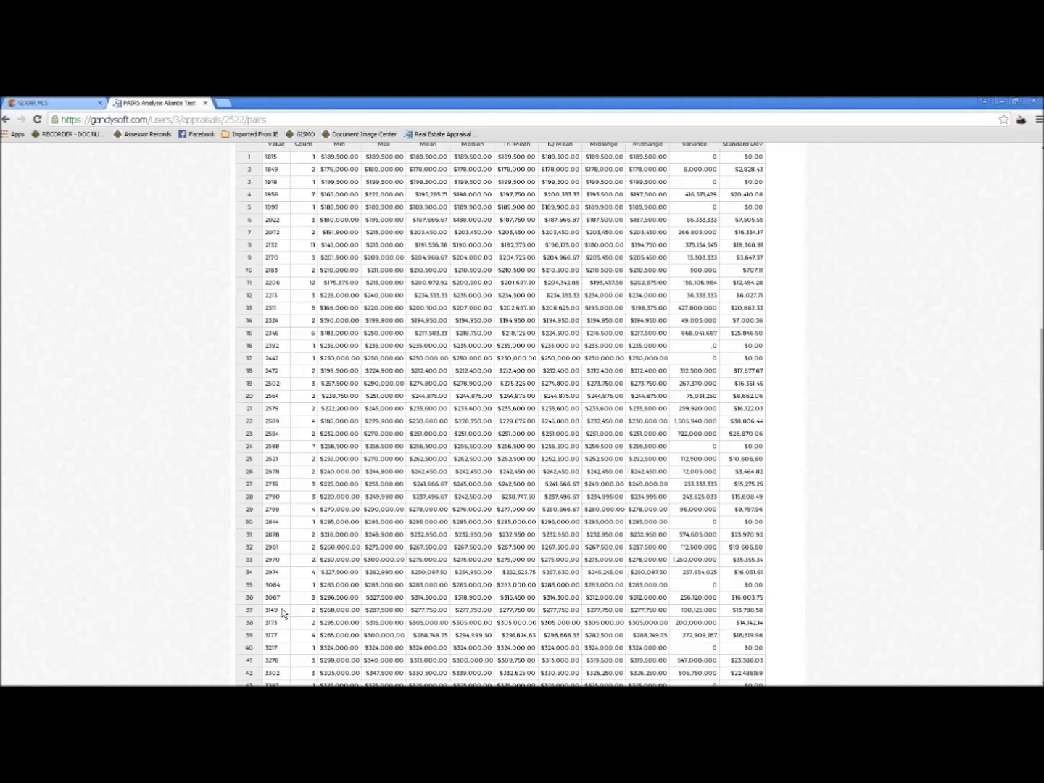
pyautogui.scroll(-1, 283, 614)
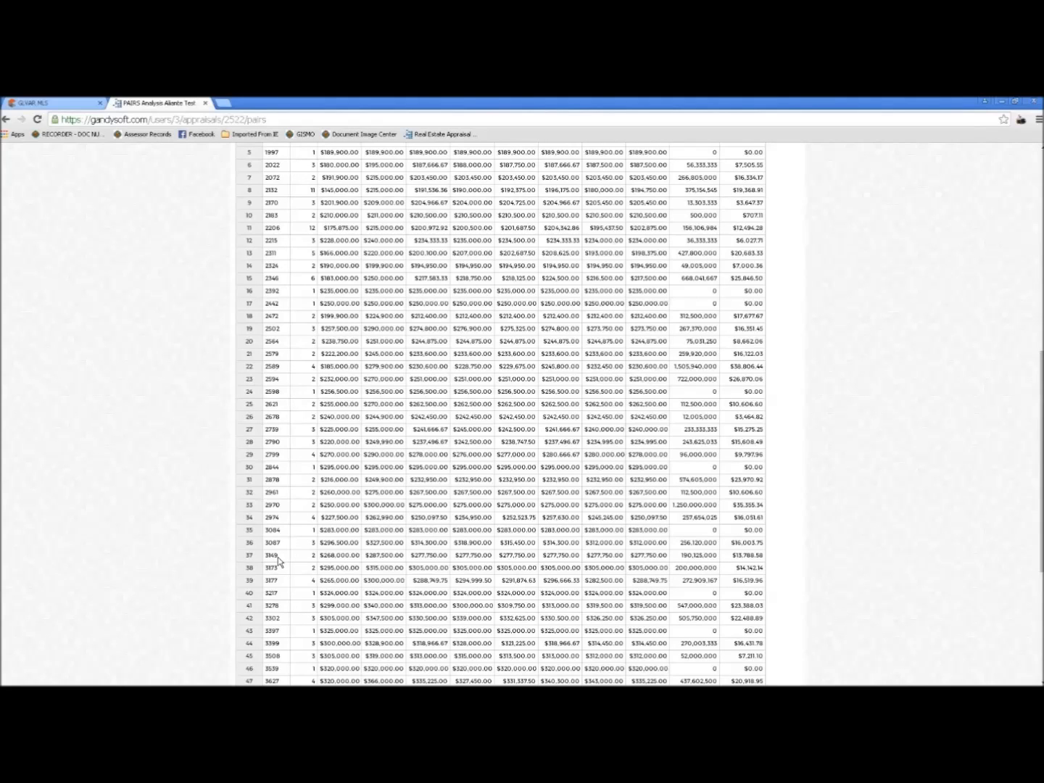
pyautogui.scroll(-2, 277, 557)
pyautogui.scroll(2, 284, 559)
pyautogui.click(314, 606)
pyautogui.click(311, 619)
# Set the Livable Area tolerance to 1% and update the pairs analysis
pyautogui.scroll(10, 347, 593)
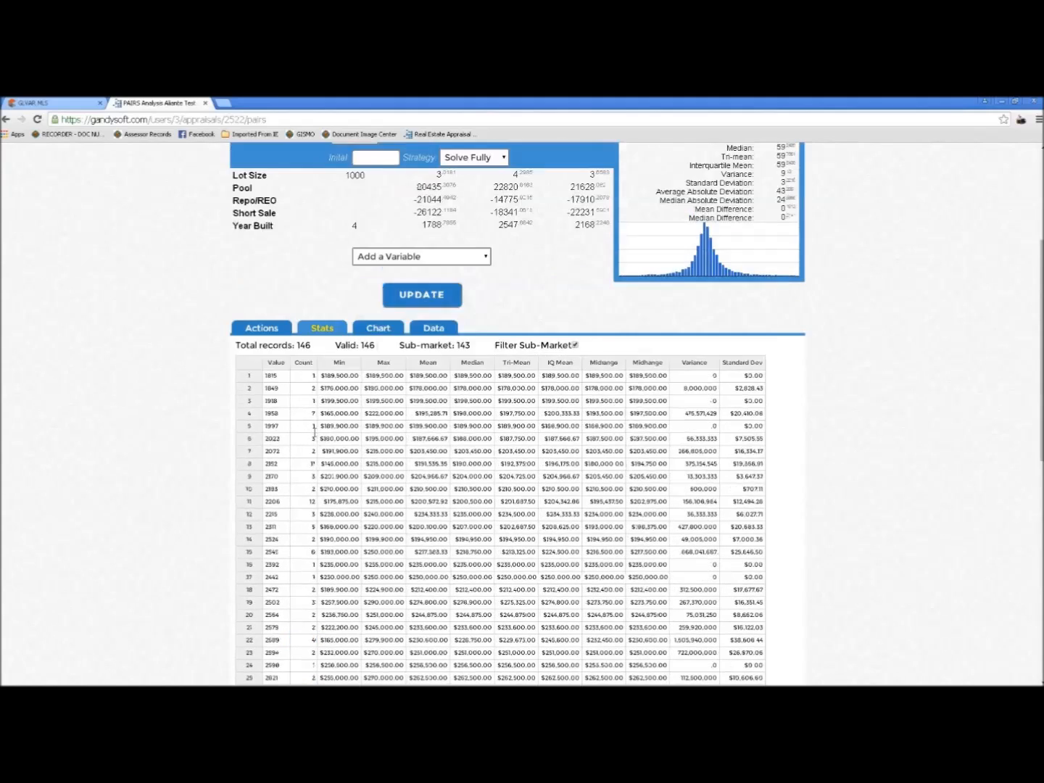
pyautogui.scroll(1, 351, 266)
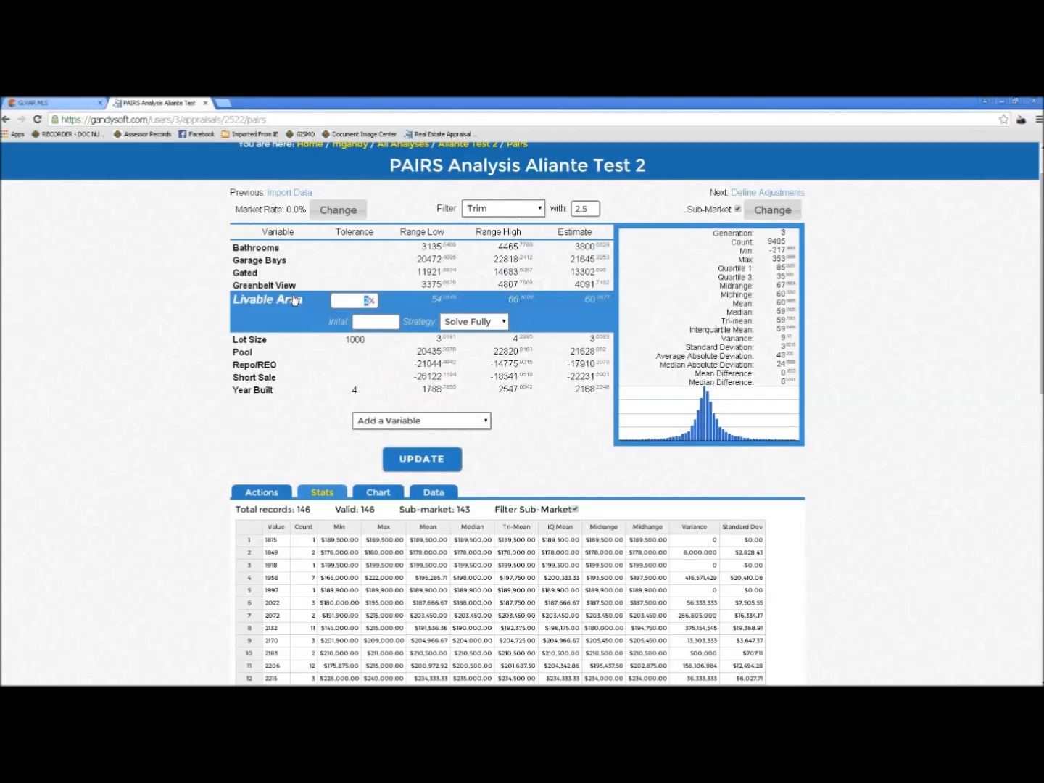
pyautogui.write('1')
pyautogui.click(411, 460)
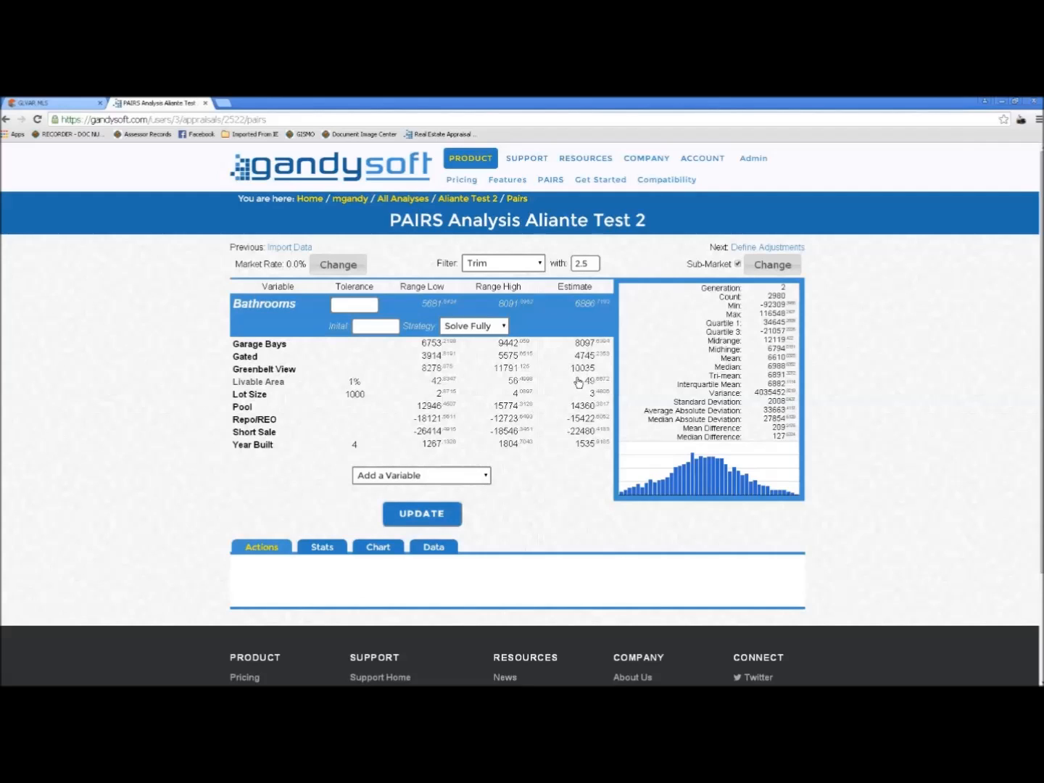
# Inspect the summary statistics and histograms of the Livable Area, Pool and Year Built variables
pyautogui.click(578, 384)
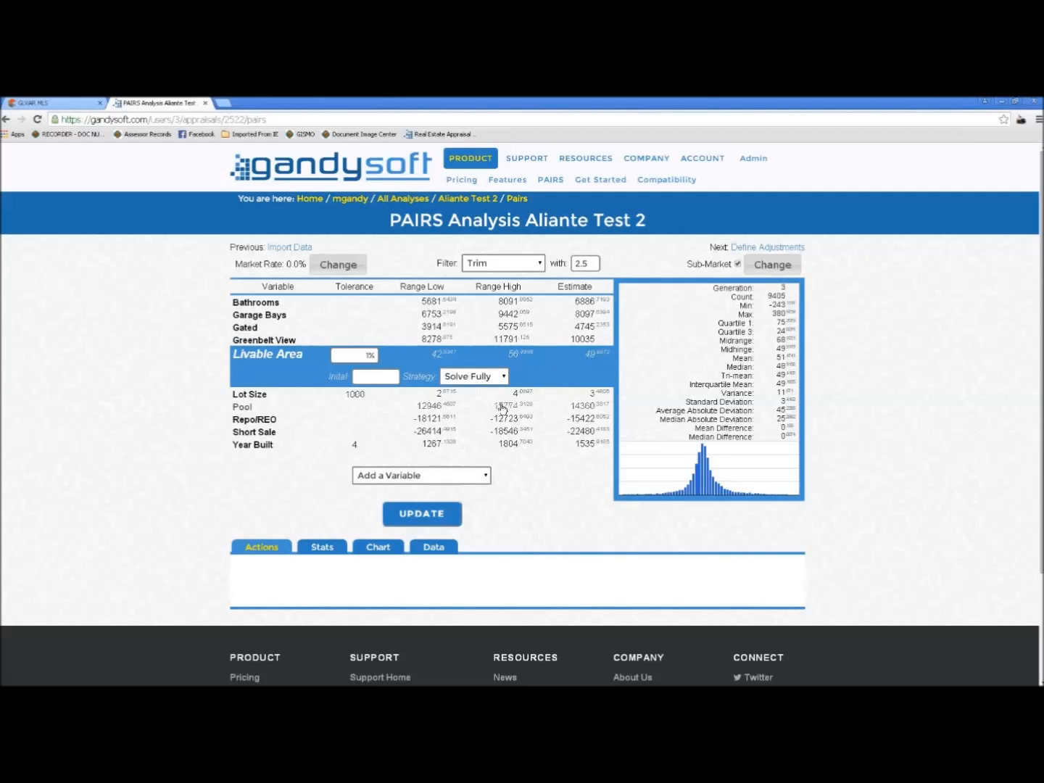
pyautogui.click(434, 406)
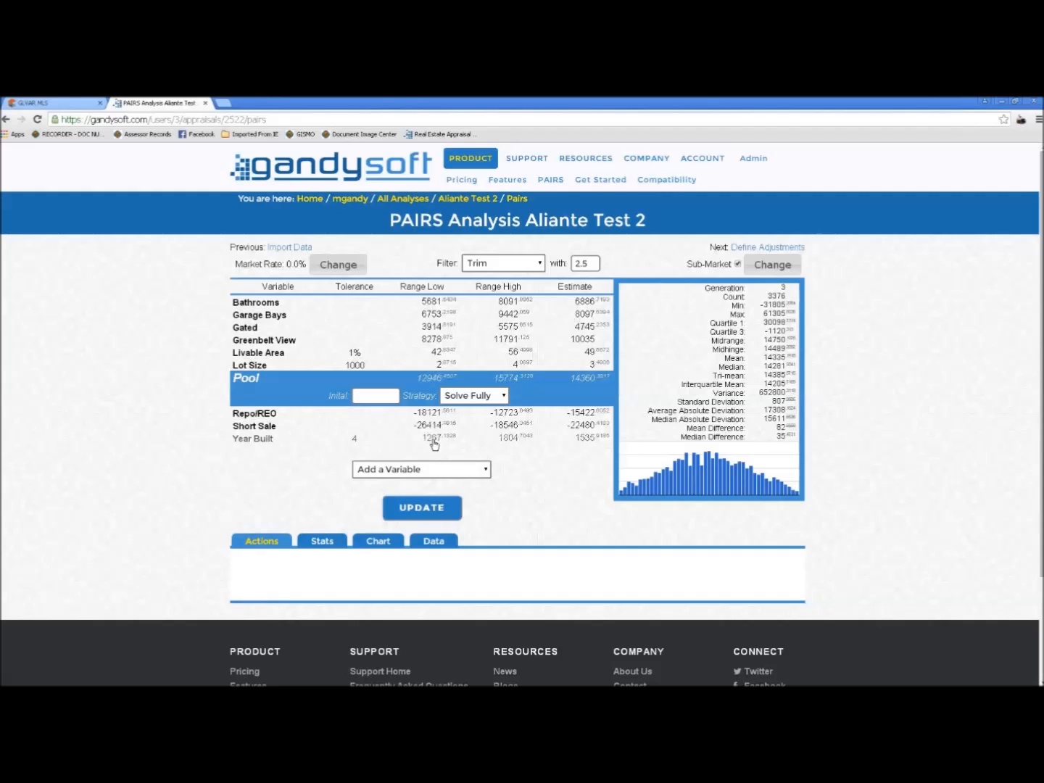
pyautogui.click(588, 442)
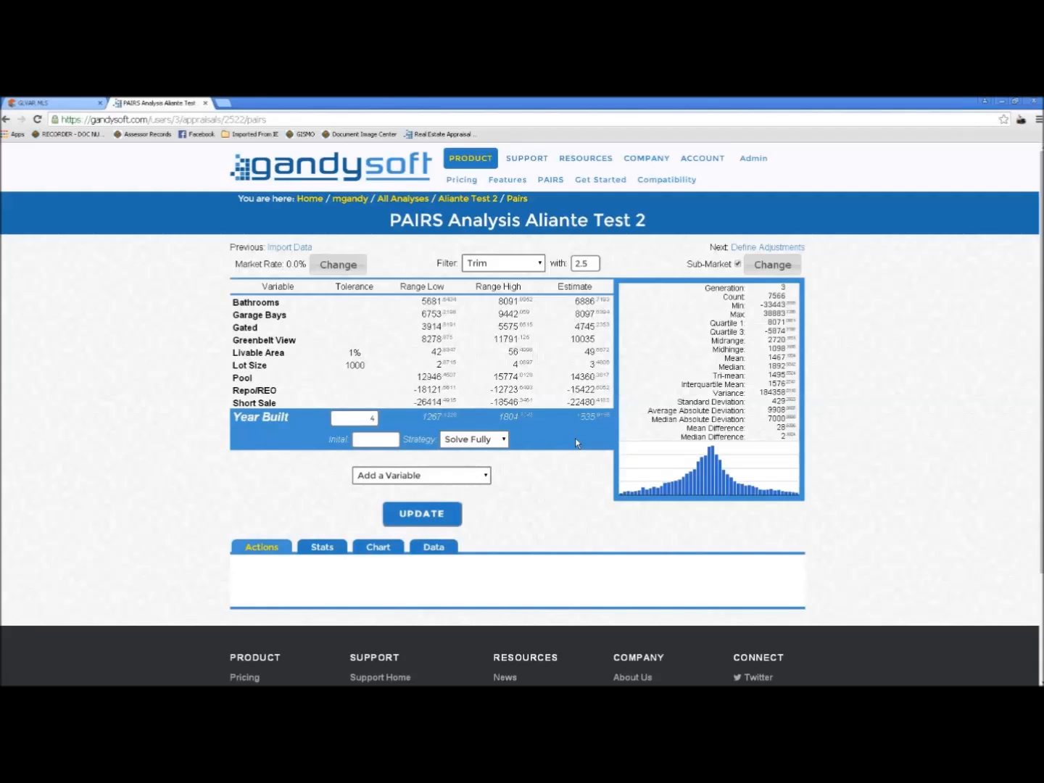
# Switch the pairs filter to Standard Devs with a value of 3 and update the analysis
pyautogui.click(540, 264)
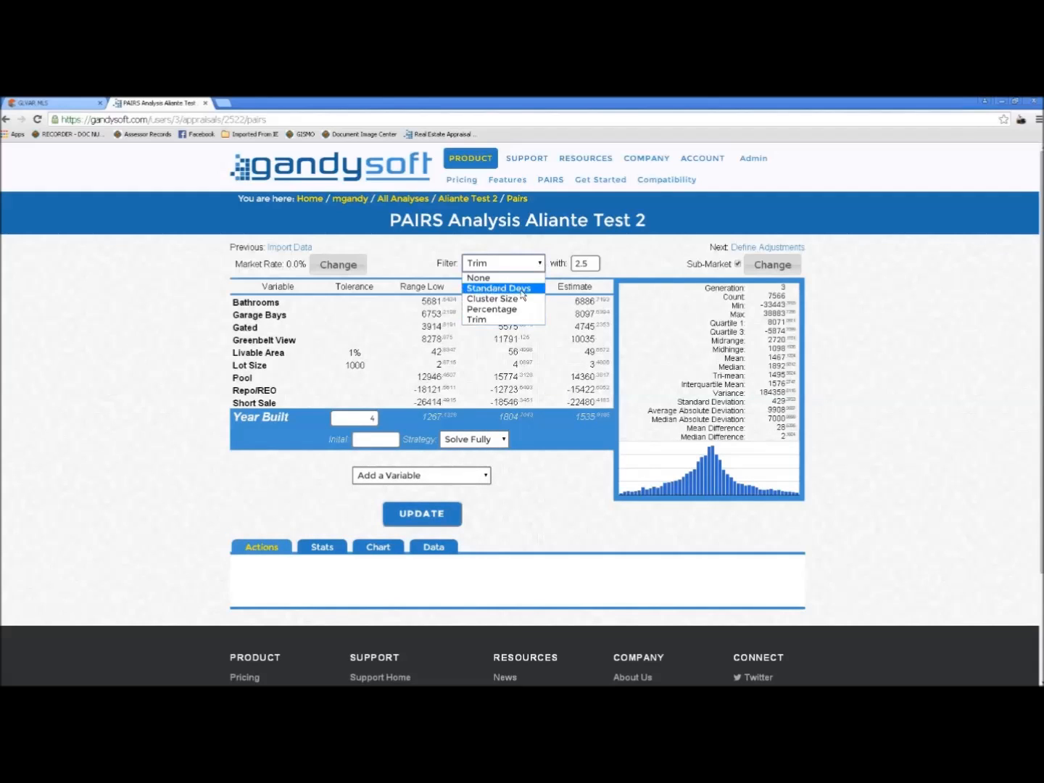
pyautogui.click(500, 287)
pyautogui.doubleClick(576, 264)
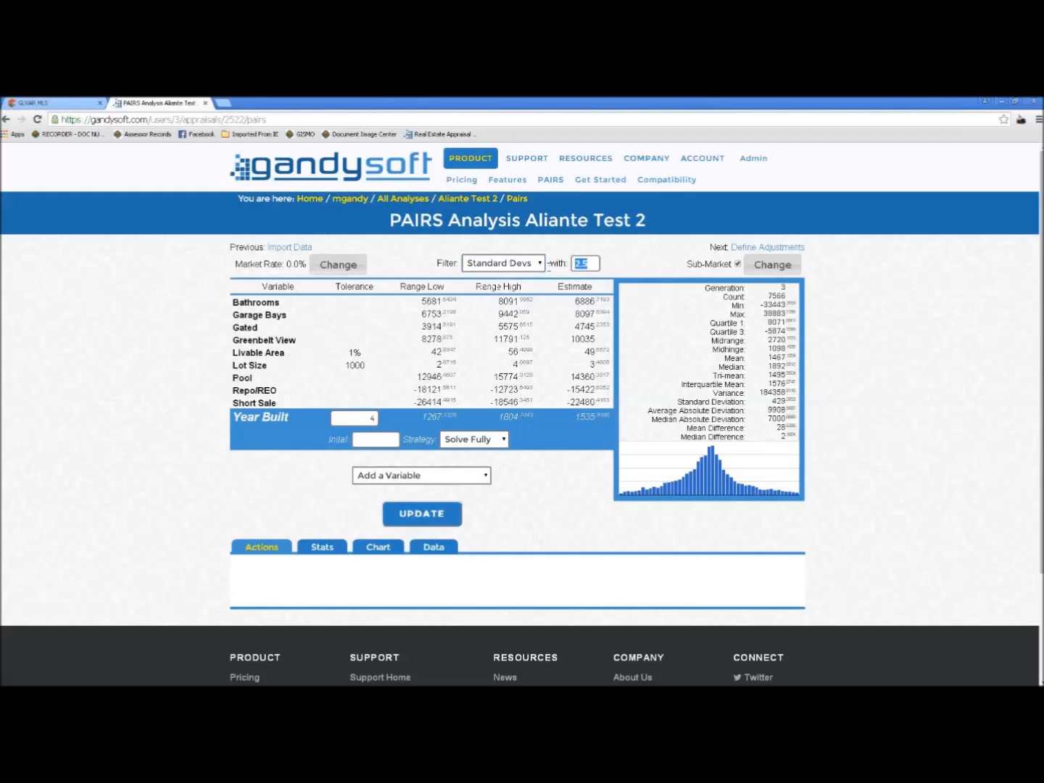
pyautogui.write('3')
pyautogui.click(441, 514)
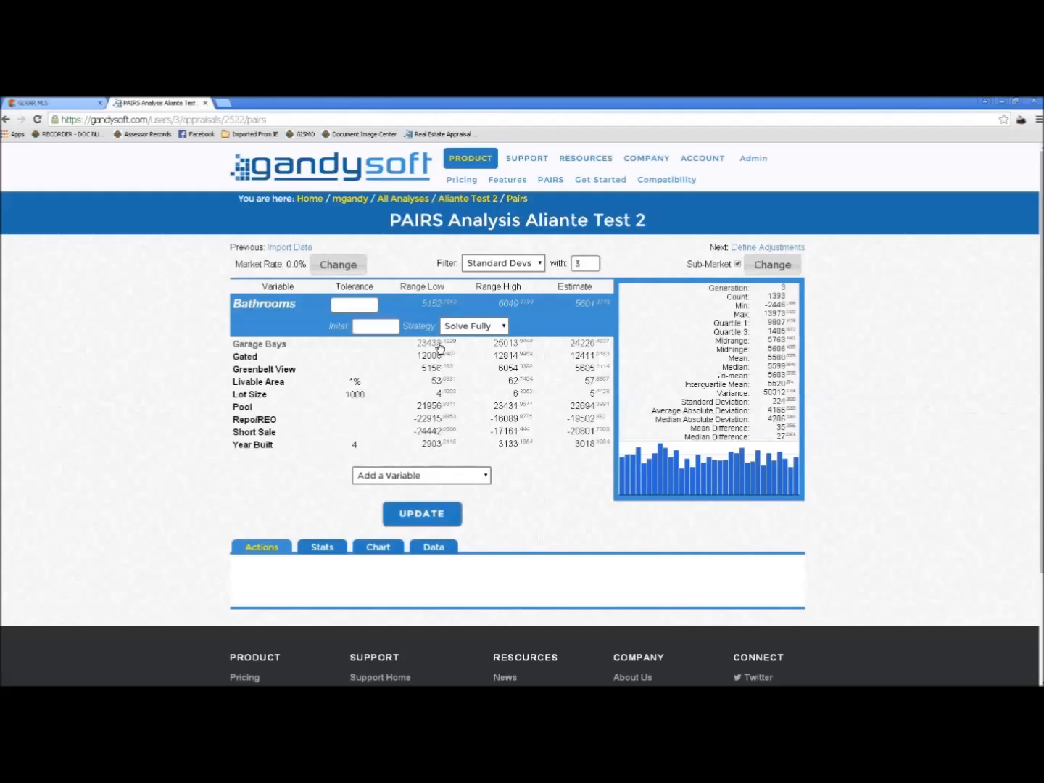
# Set the pairs filter back to Trim with a value of 2.5 and update the analysis
pyautogui.click(507, 263)
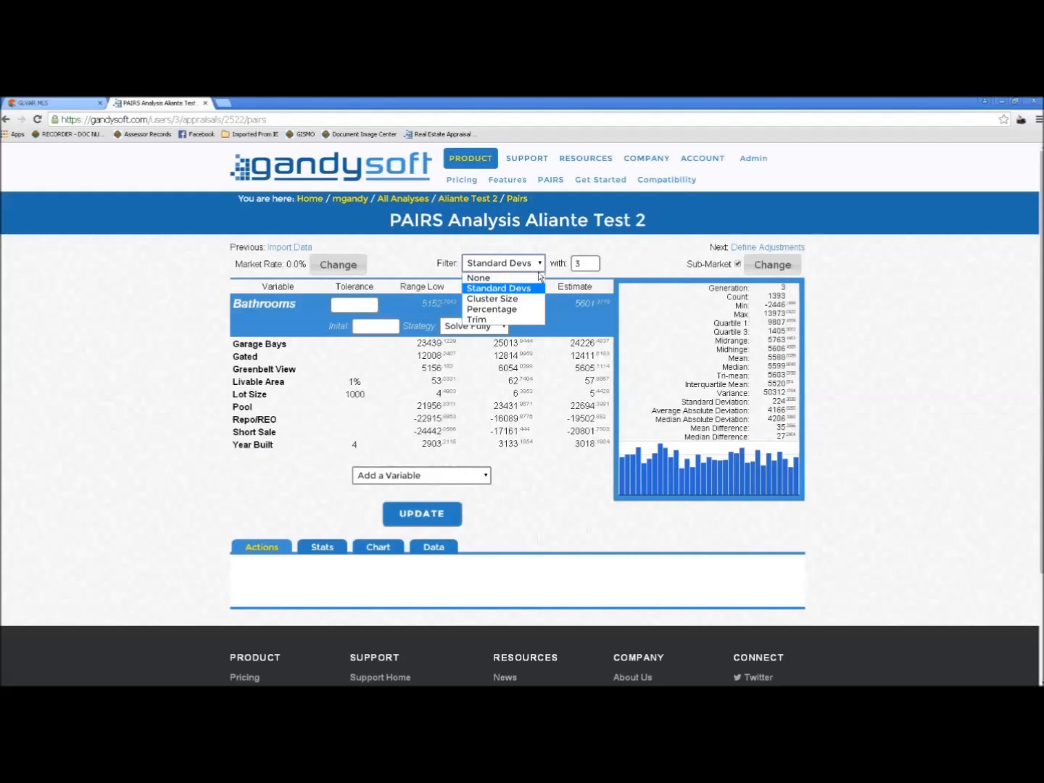
pyautogui.click(498, 319)
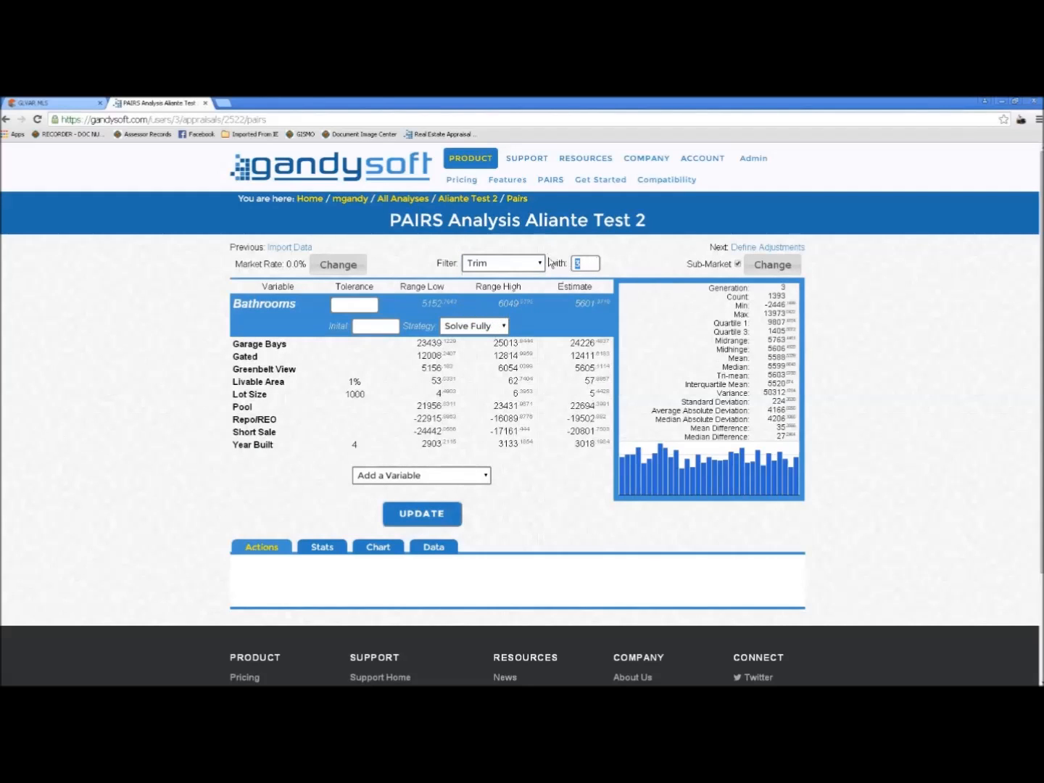
pyautogui.write('2.5')
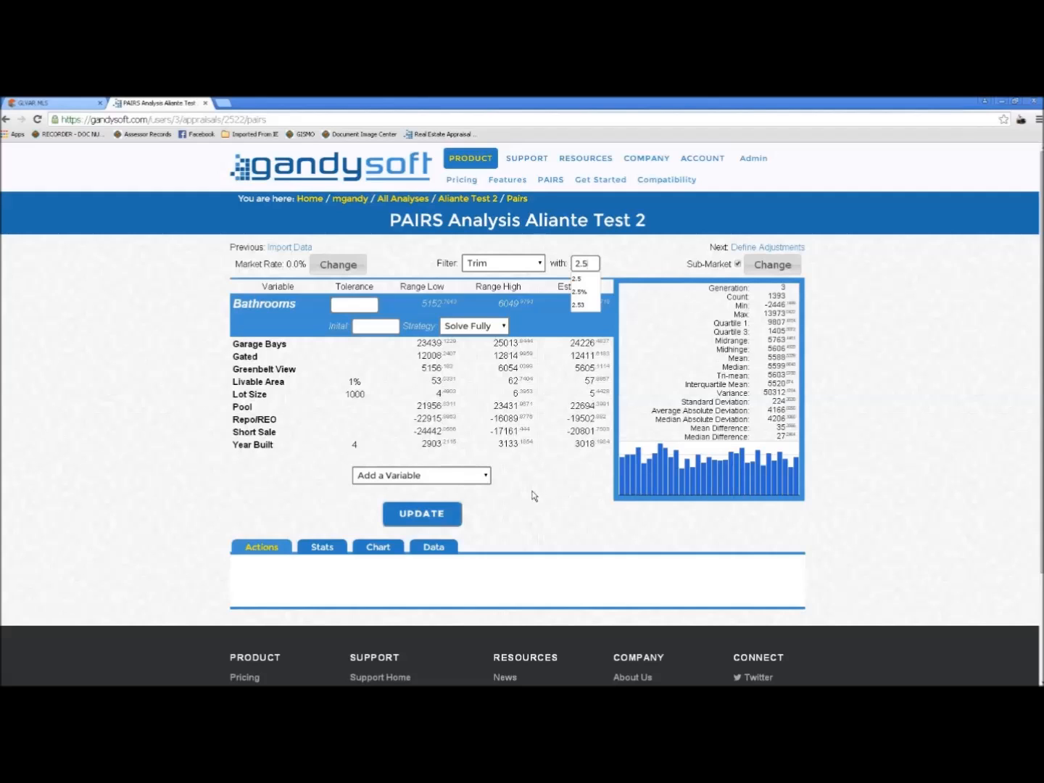
pyautogui.click(419, 515)
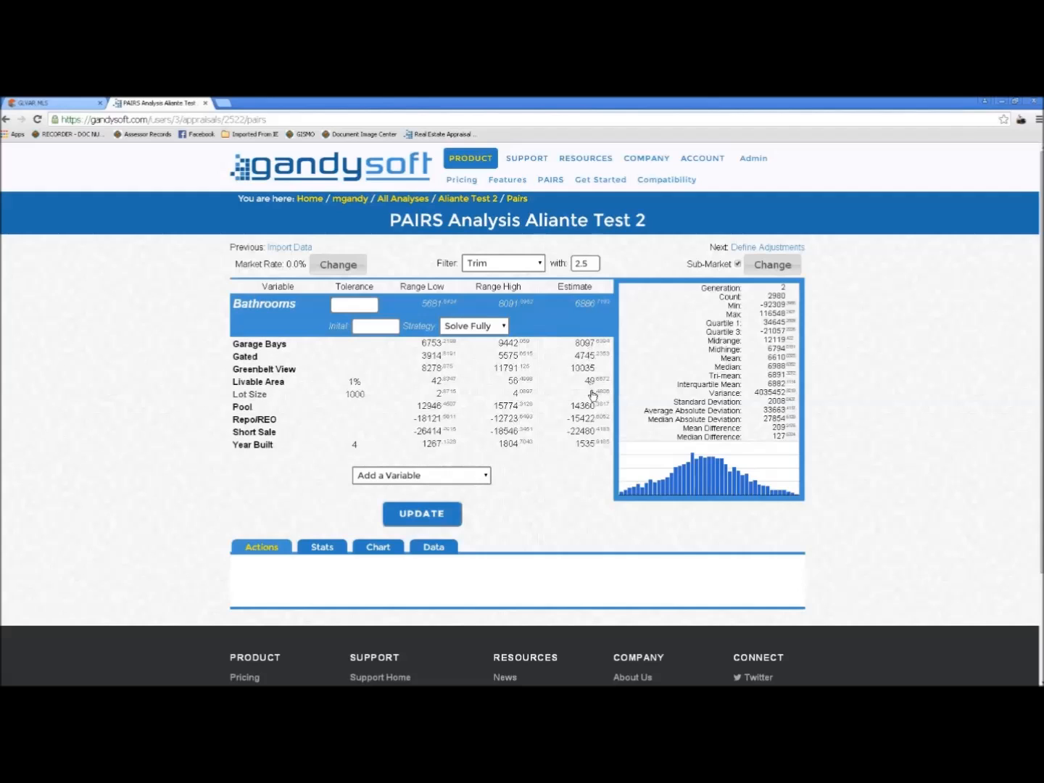
# Review the adjustment amounts in Define Adjustments, and return to the pairs analysis to view the Bathrooms statistics by value
pyautogui.click(754, 250)
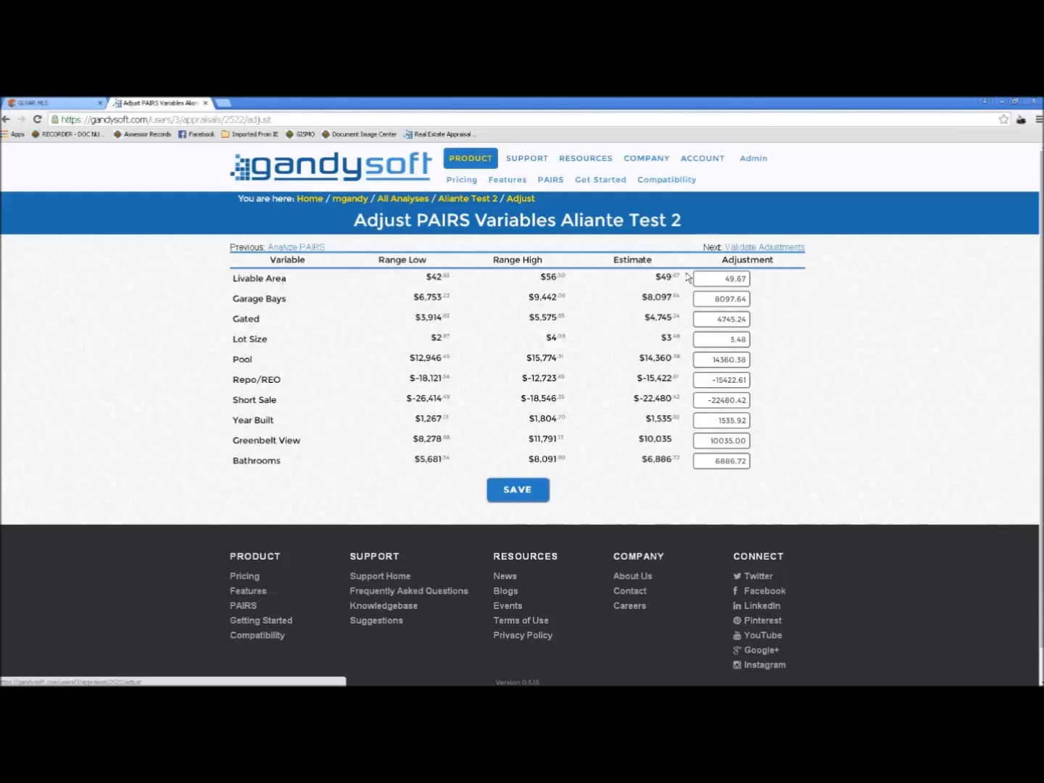
pyautogui.click(291, 247)
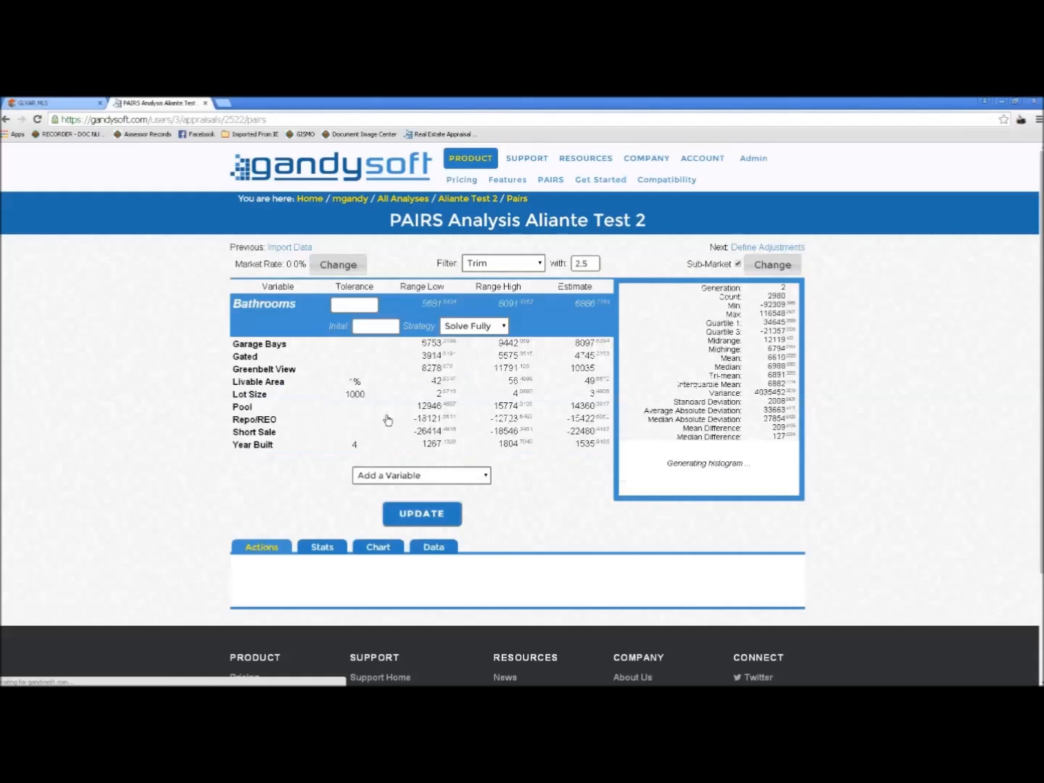
pyautogui.click(326, 548)
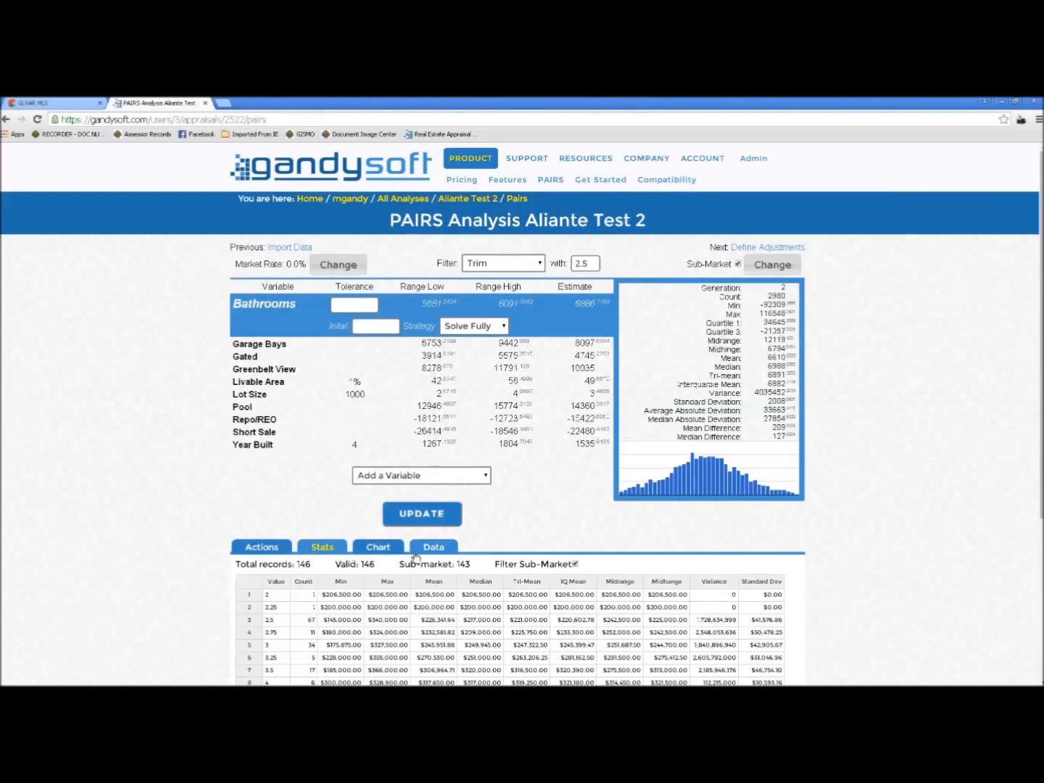
# Move on from the Bathrooms statistics to Define Adjustments, and set the Livable Area adjustment to 50 and Garage Bays to 7500
pyautogui.scroll(-1, 457, 558)
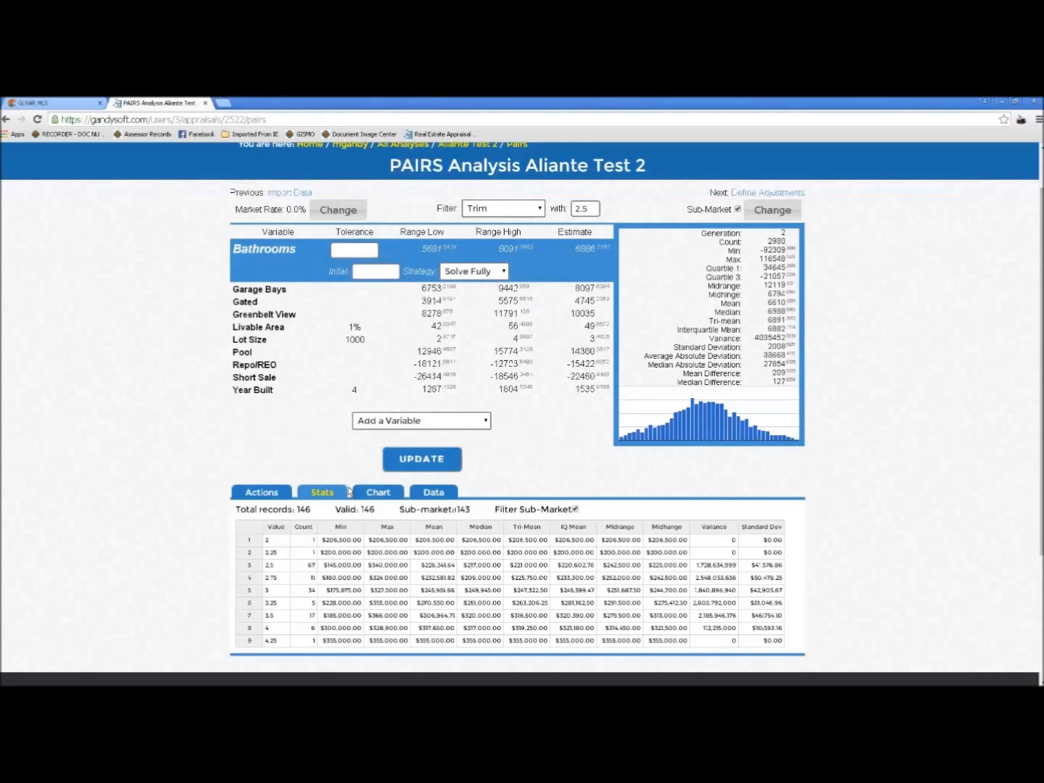
pyautogui.scroll(1, 311, 417)
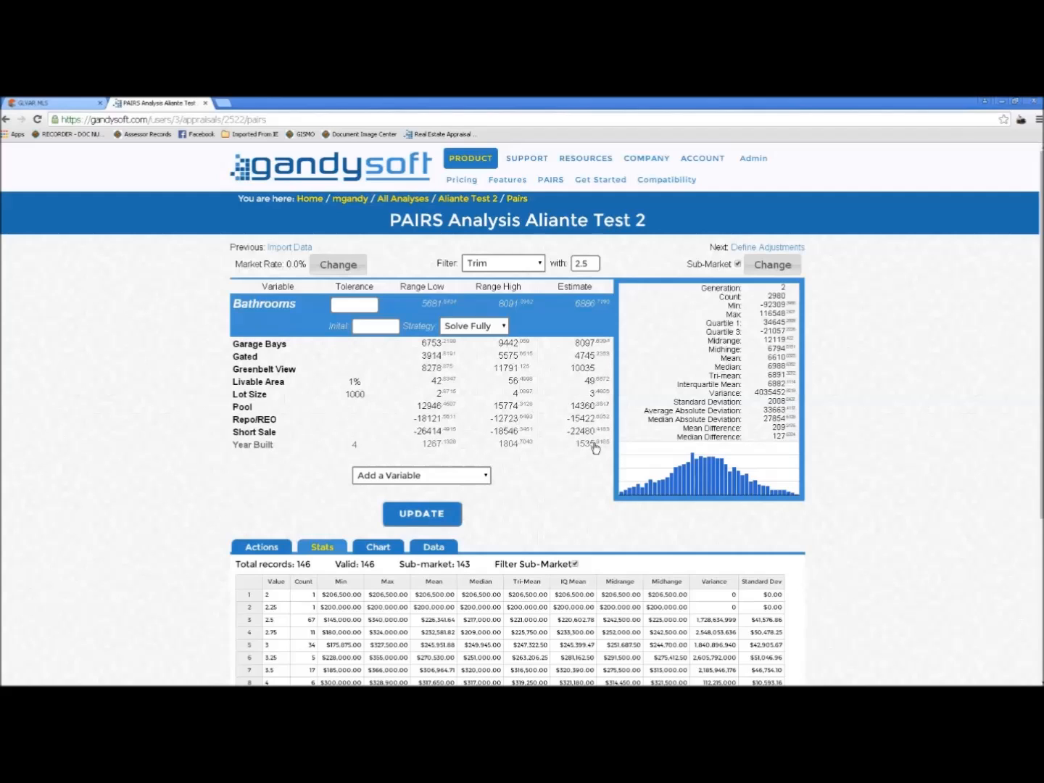
pyautogui.click(785, 248)
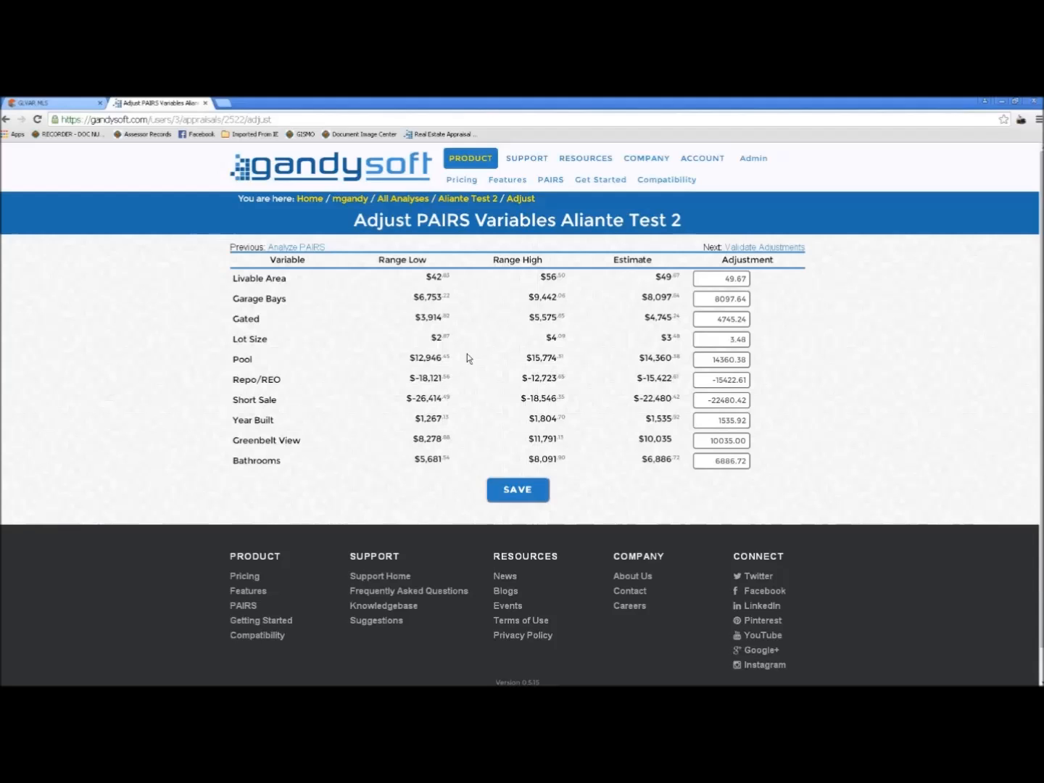
pyautogui.moveTo(700, 279); pyautogui.dragTo(775, 288)
pyautogui.write('50')
pyautogui.press('Tab')
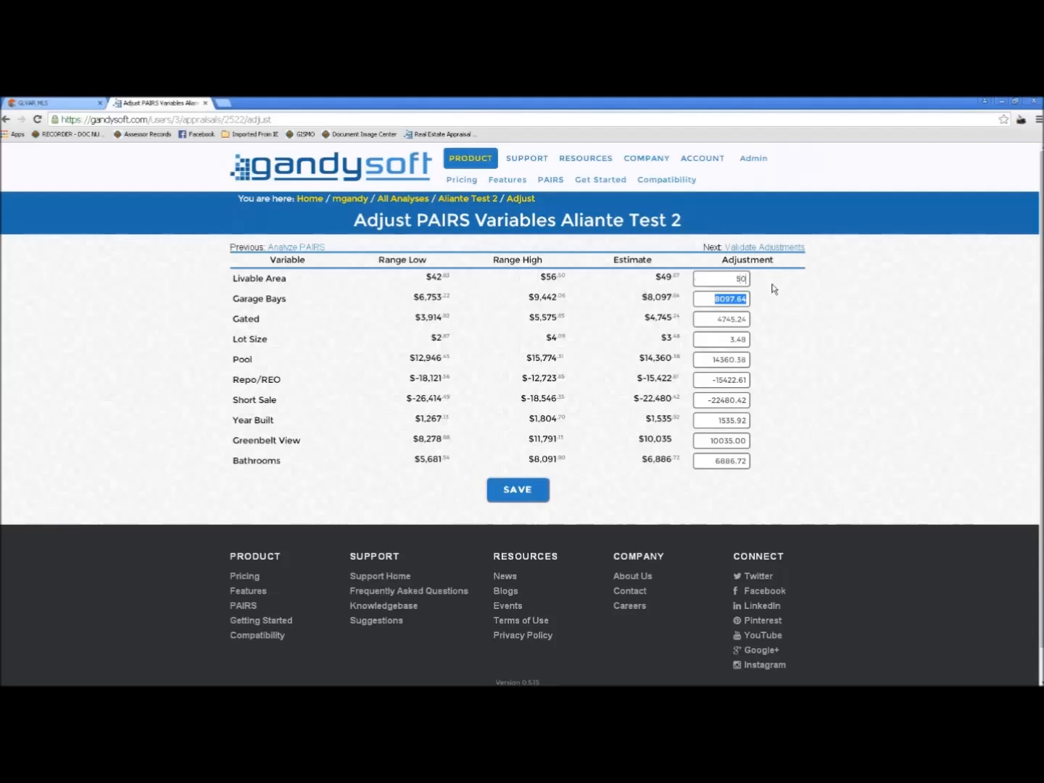
pyautogui.write('7500')
pyautogui.press('Tab')
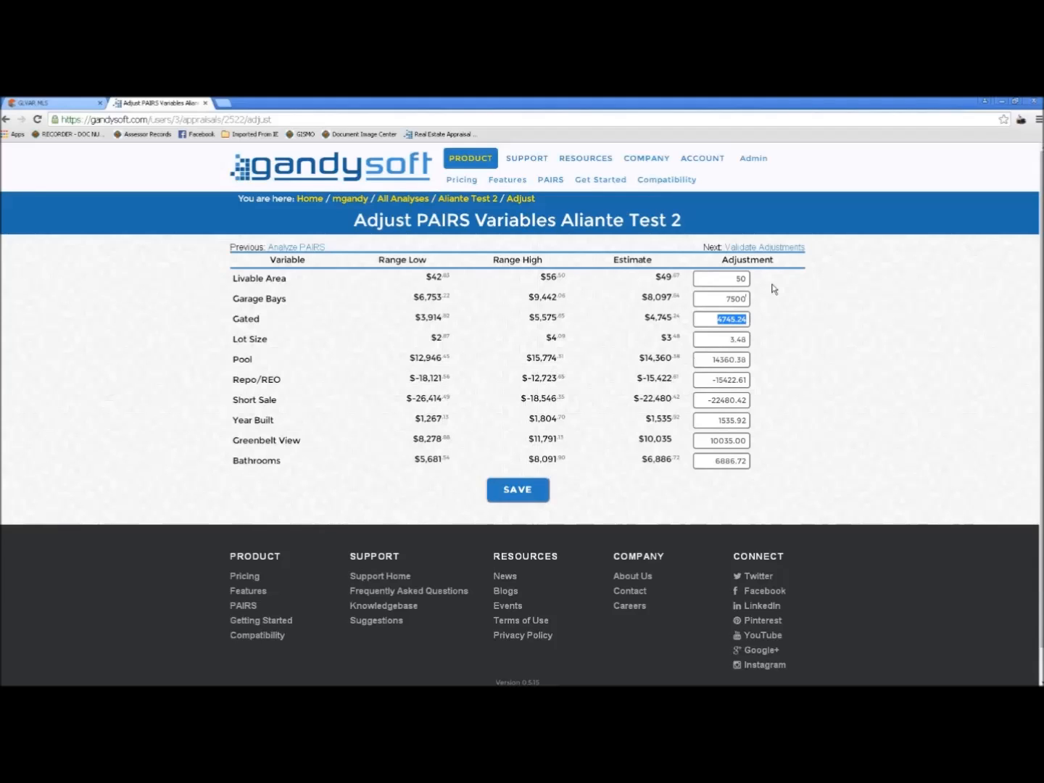
# Set the adjustments for Gated to 5000, Lot Size to 3 and Pool to 15000
pyautogui.write('5000')
pyautogui.press('Tab')
pyautogui.write('3')
pyautogui.press('Tab')
pyautogui.write('15000')
pyautogui.press('Tab')
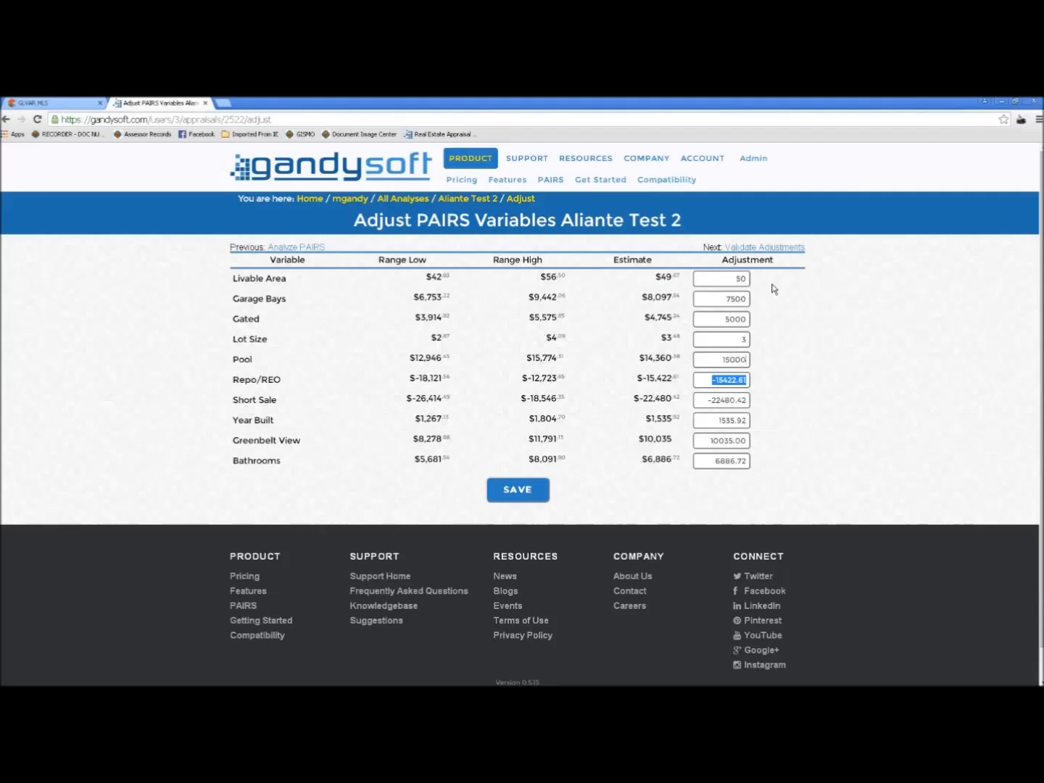
# Set the adjustments for Year Built to 1500, Greenbelt View to 10000 and Bathrooms to 6000, and save the adjustments
pyautogui.press('Tab')
pyautogui.press('Tab')
pyautogui.write('1500')
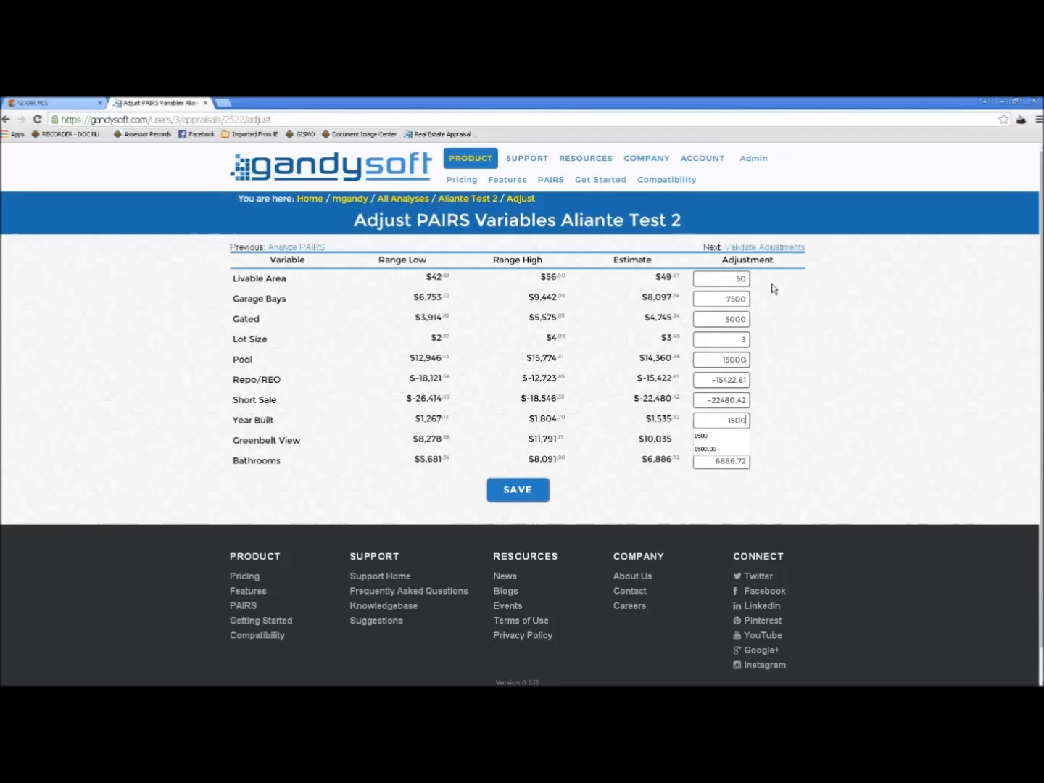
pyautogui.press('Tab')
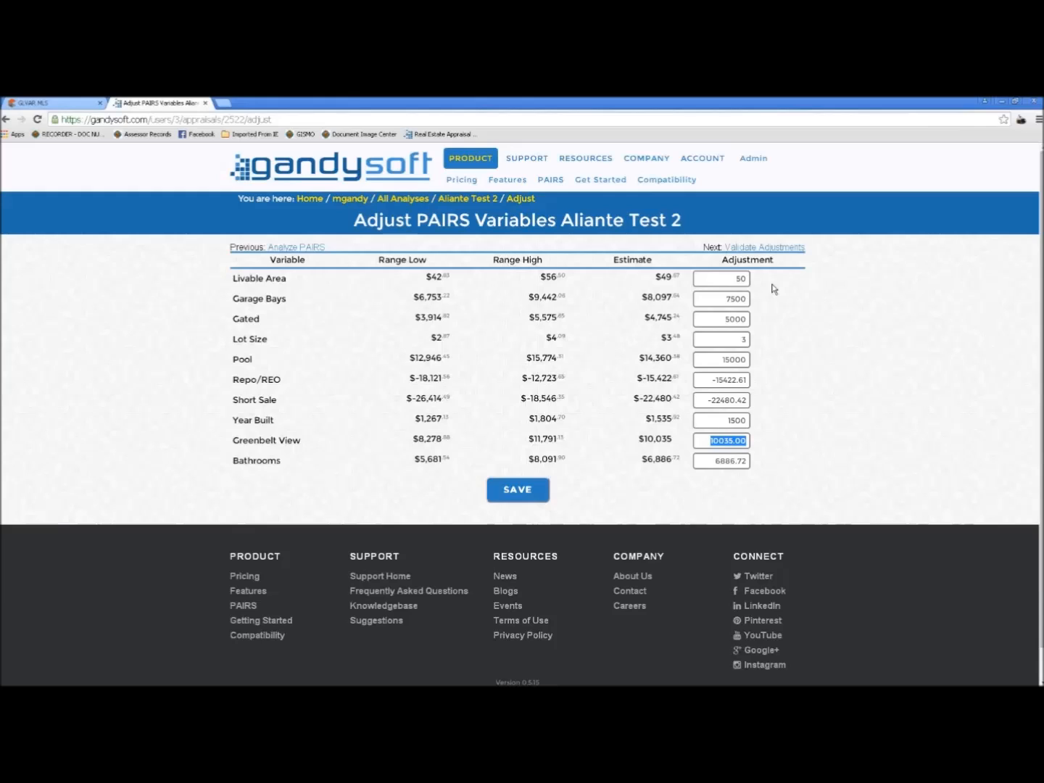
pyautogui.write('10000')
pyautogui.press('Tab')
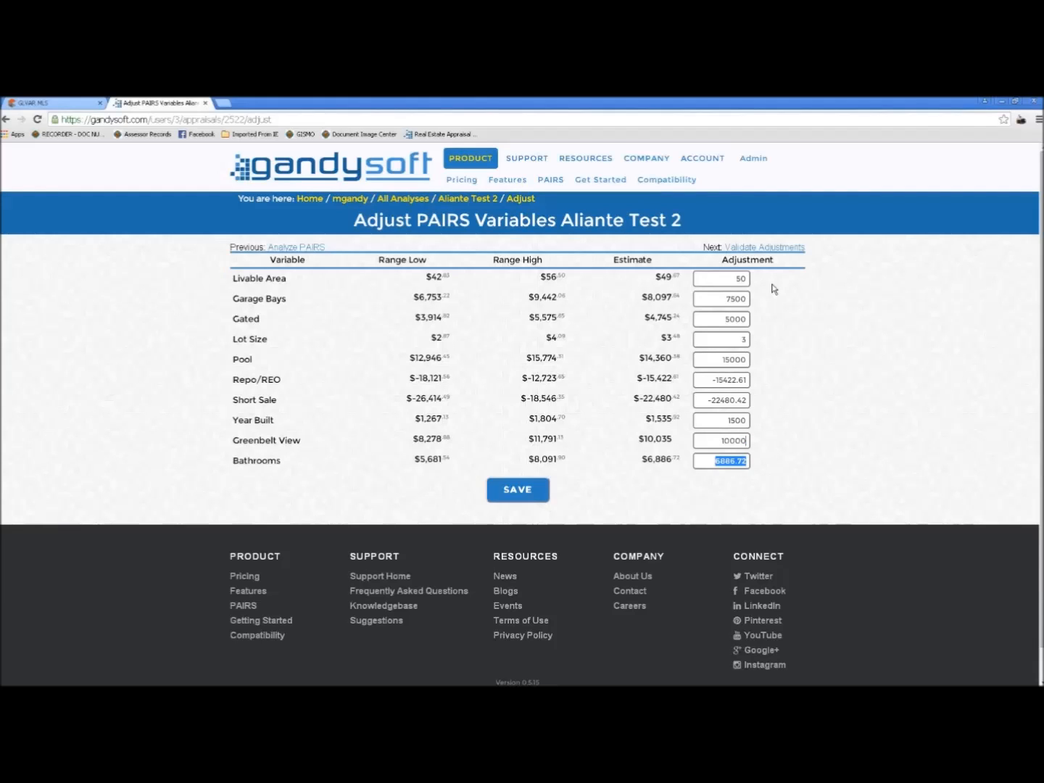
pyautogui.write('6000')
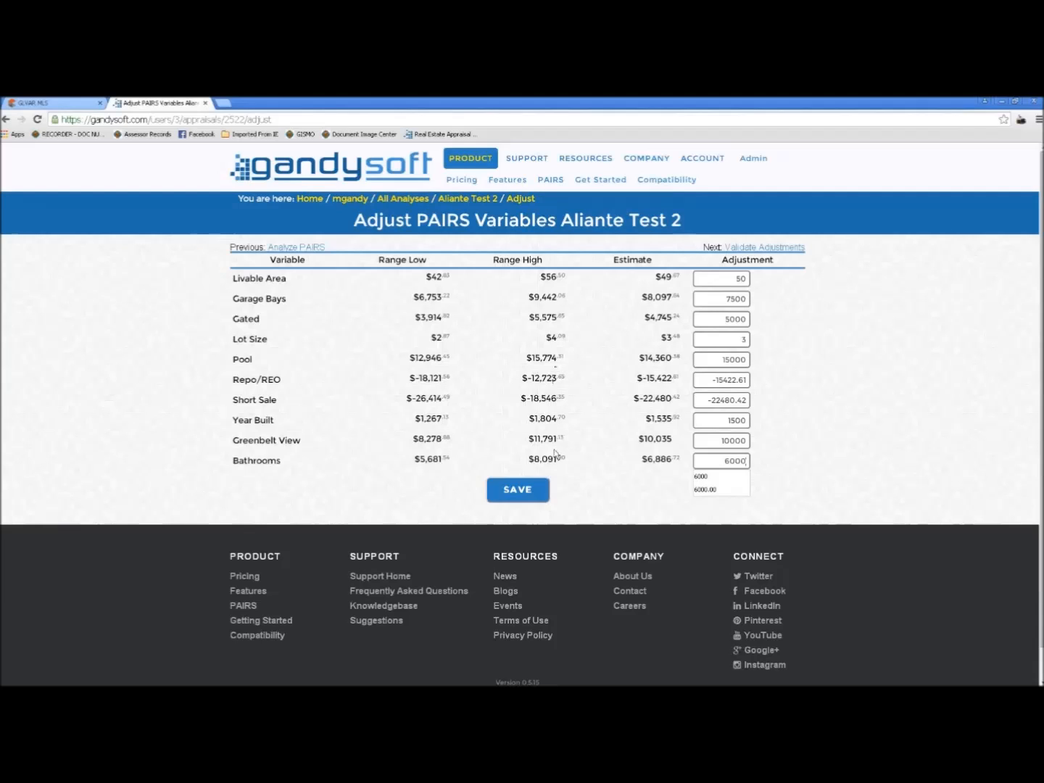
pyautogui.click(524, 493)
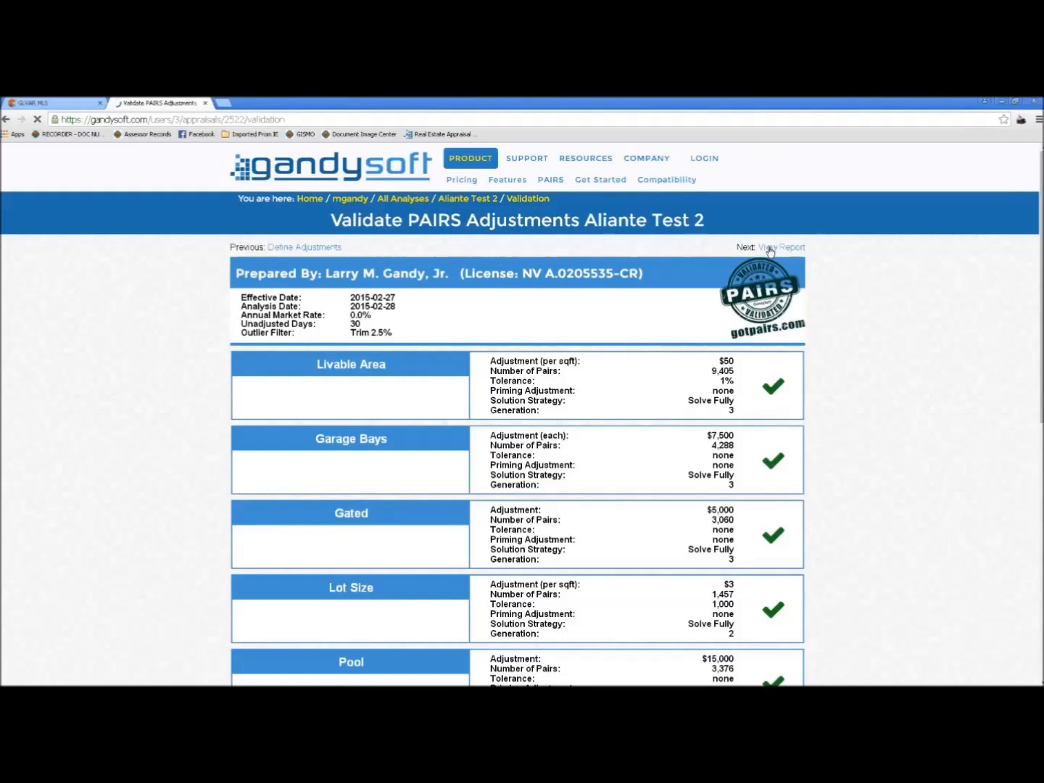
# Open the adjustment validation and examine each variable's histogram, adjustment, number of pairs and validation mark
pyautogui.click(770, 250)
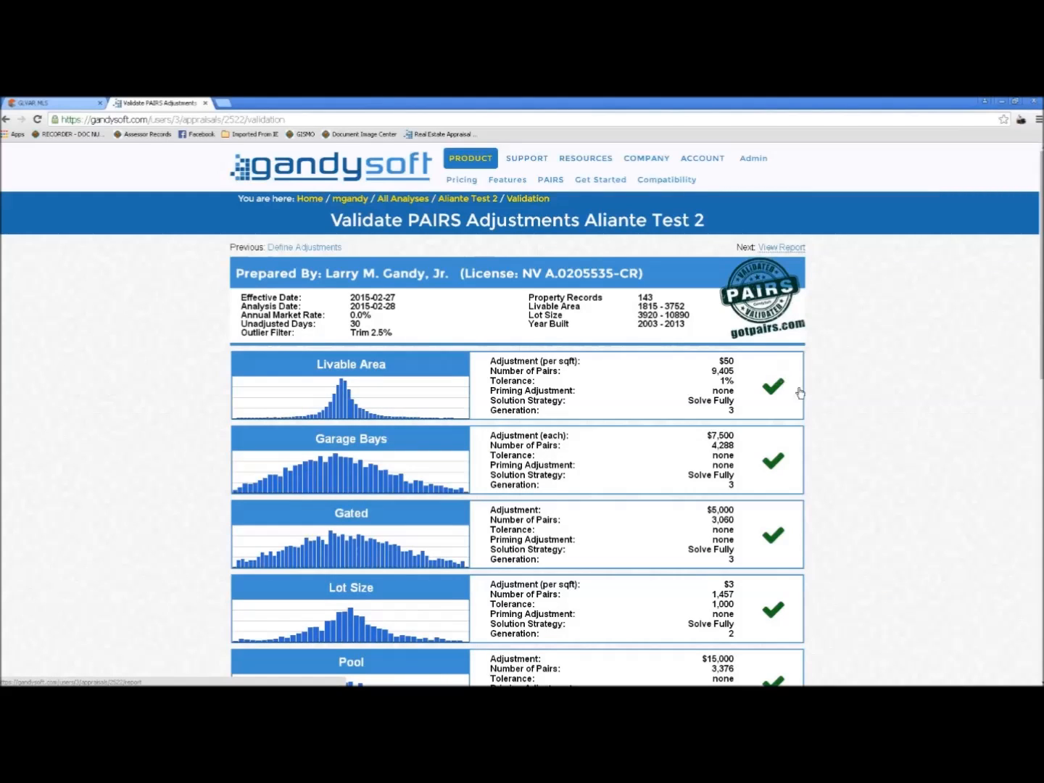
pyautogui.scroll(-1, 829, 397)
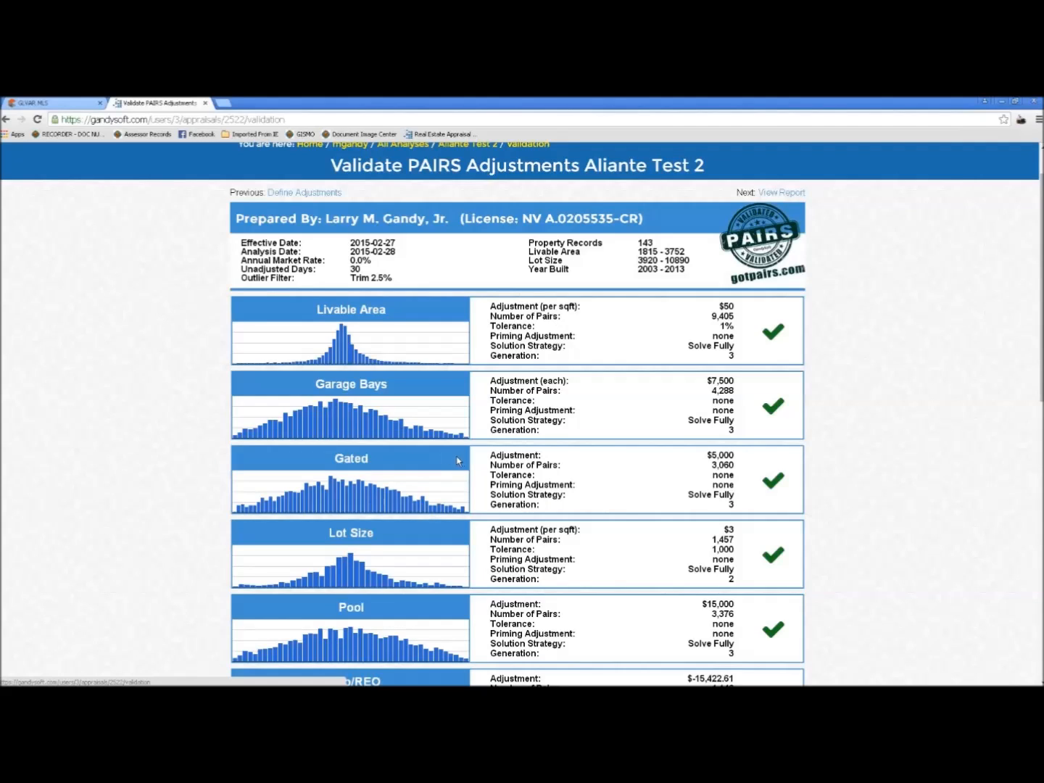
pyautogui.scroll(-1, 460, 460)
pyautogui.scroll(-1, 460, 460)
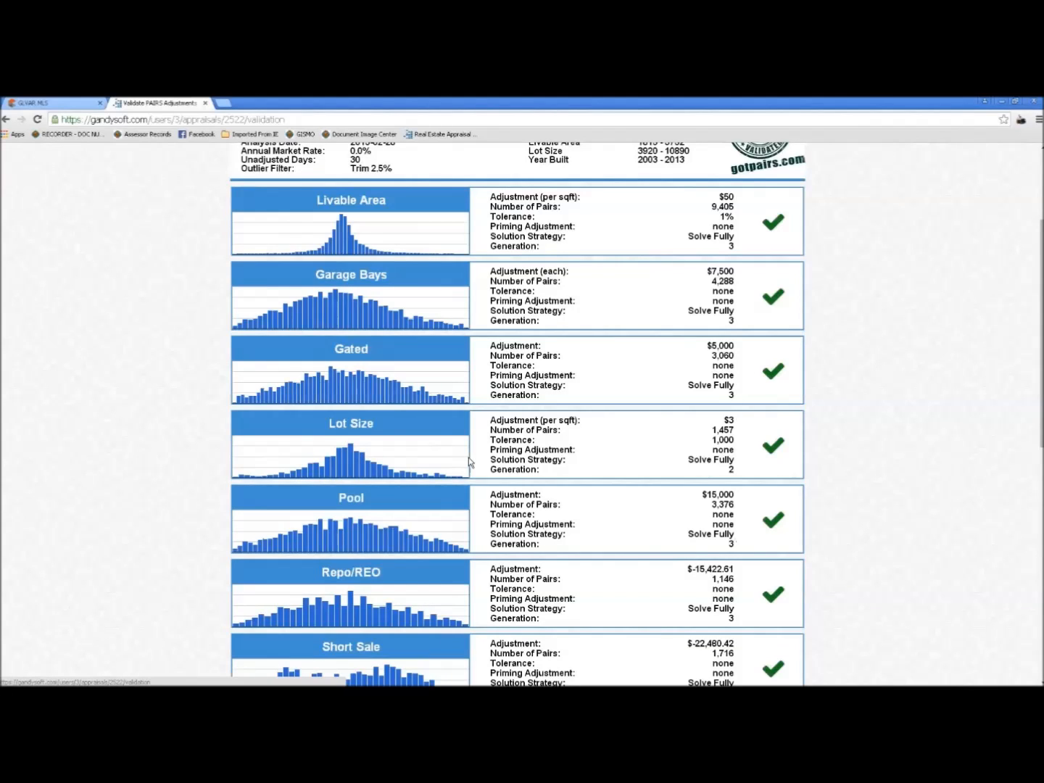
pyautogui.scroll(-1, 396, 497)
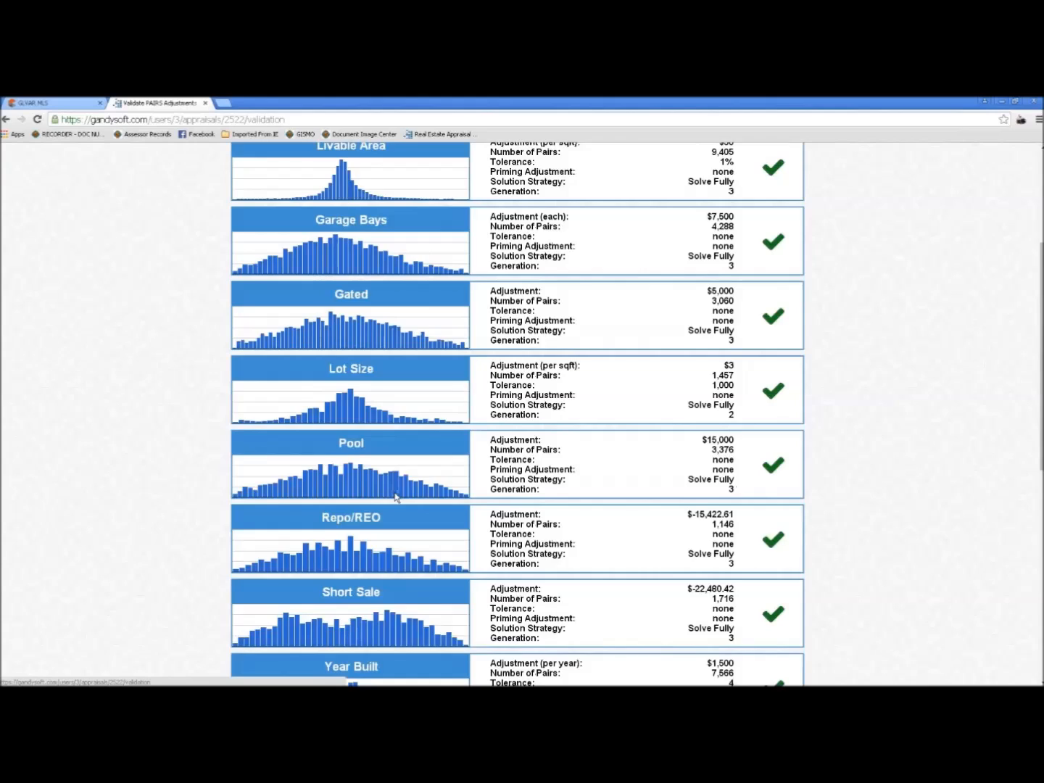
pyautogui.scroll(-1, 399, 497)
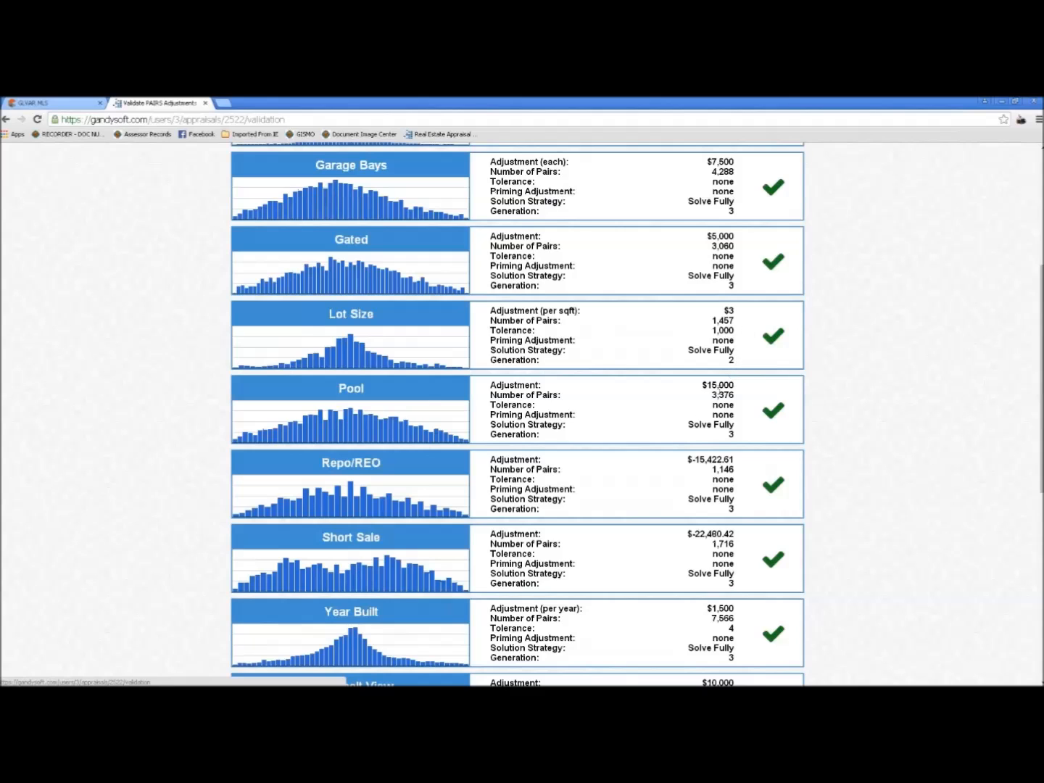
pyautogui.scroll(5, 654, 434)
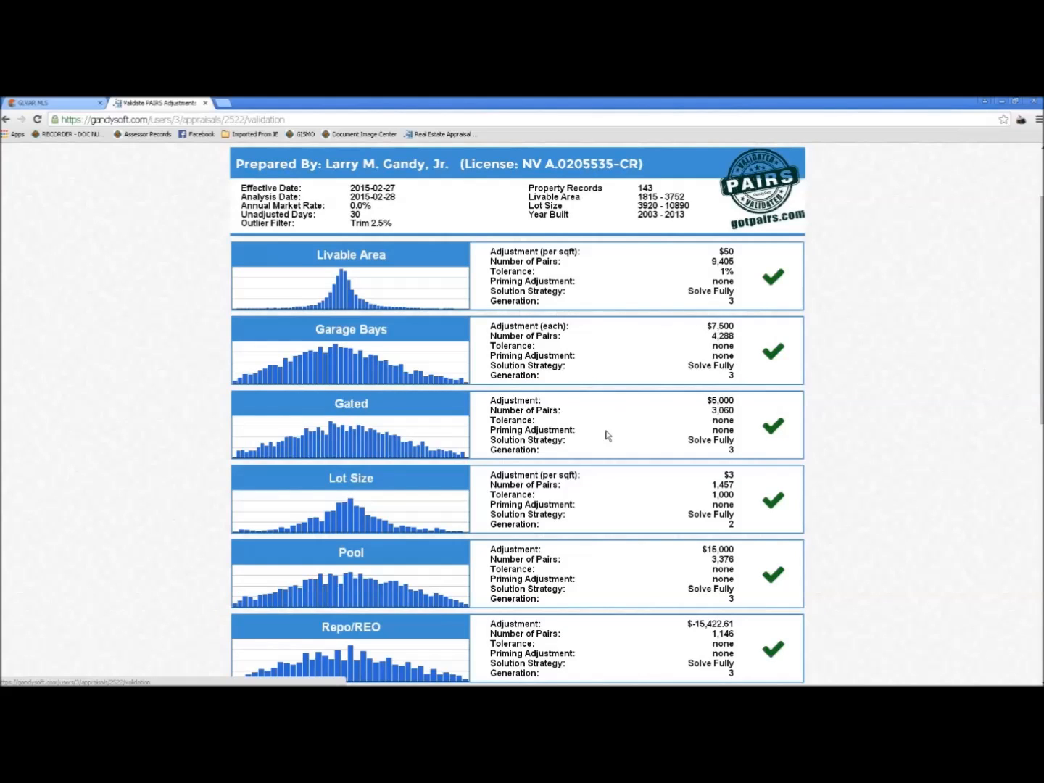
pyautogui.scroll(-3, 609, 435)
pyautogui.scroll(-3, 547, 468)
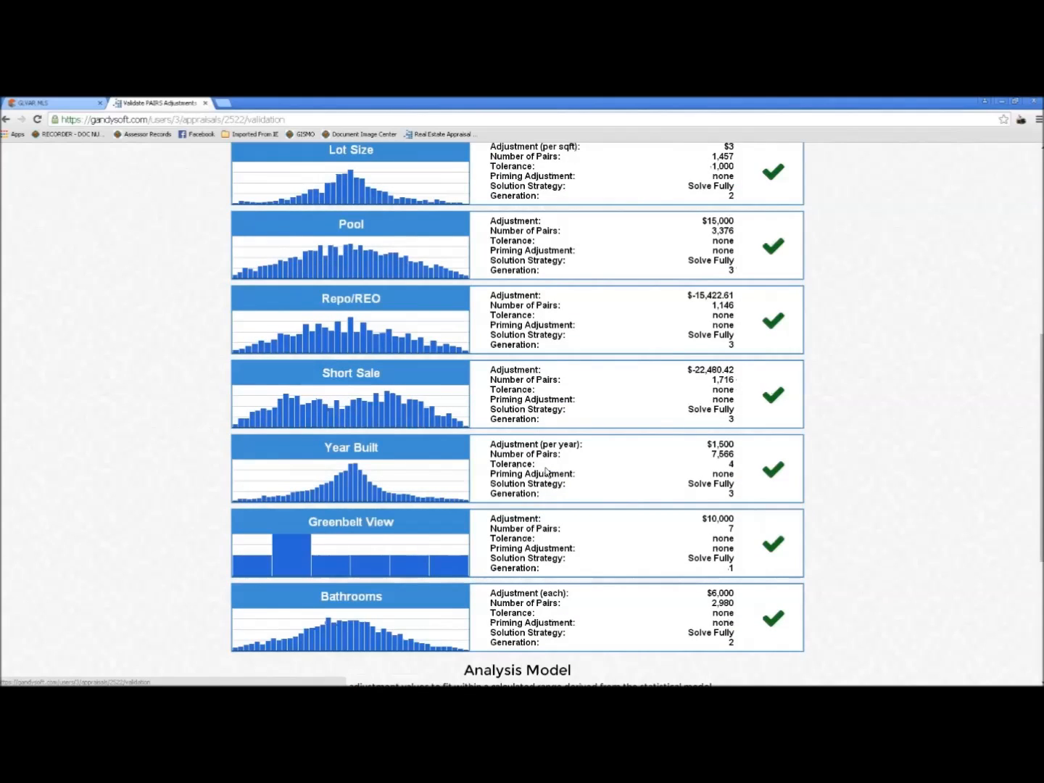
pyautogui.scroll(-1, 547, 471)
pyautogui.scroll(-1, 546, 472)
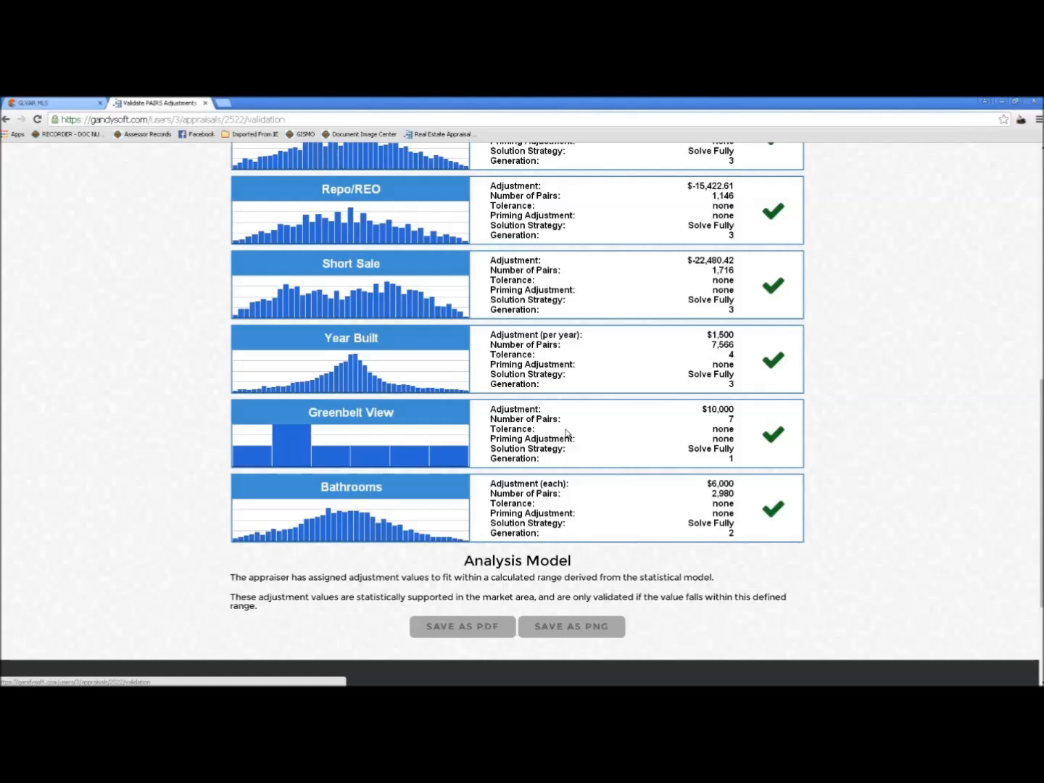
pyautogui.scroll(15, 557, 432)
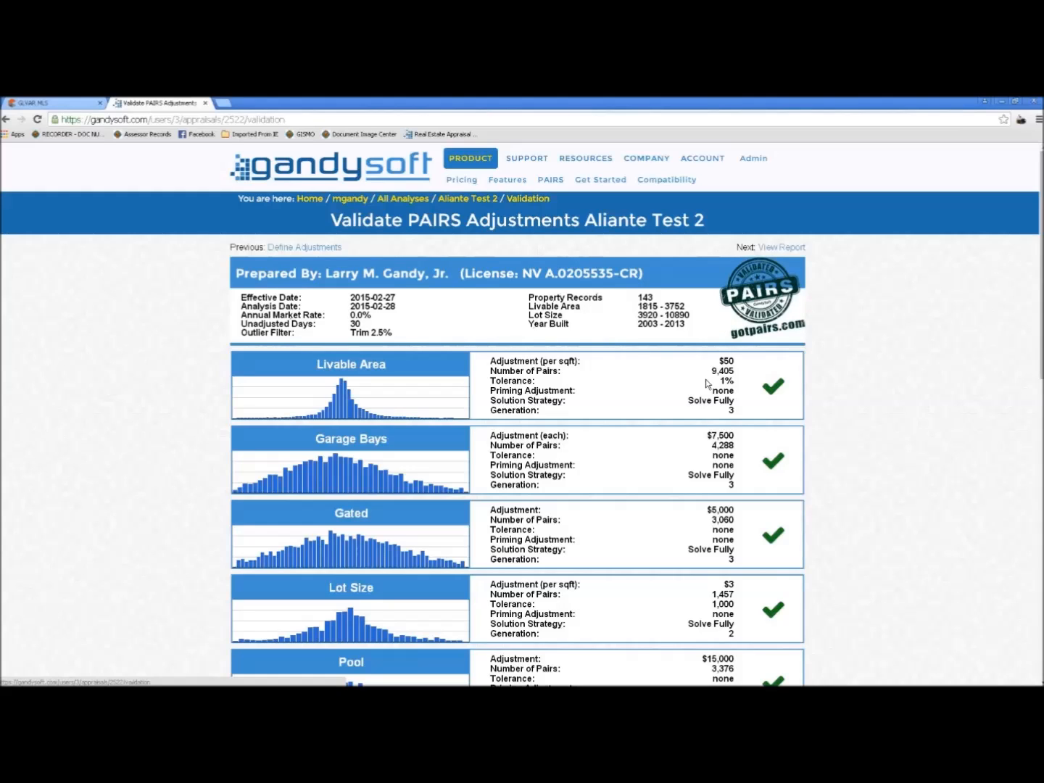
pyautogui.scroll(-1, 706, 396)
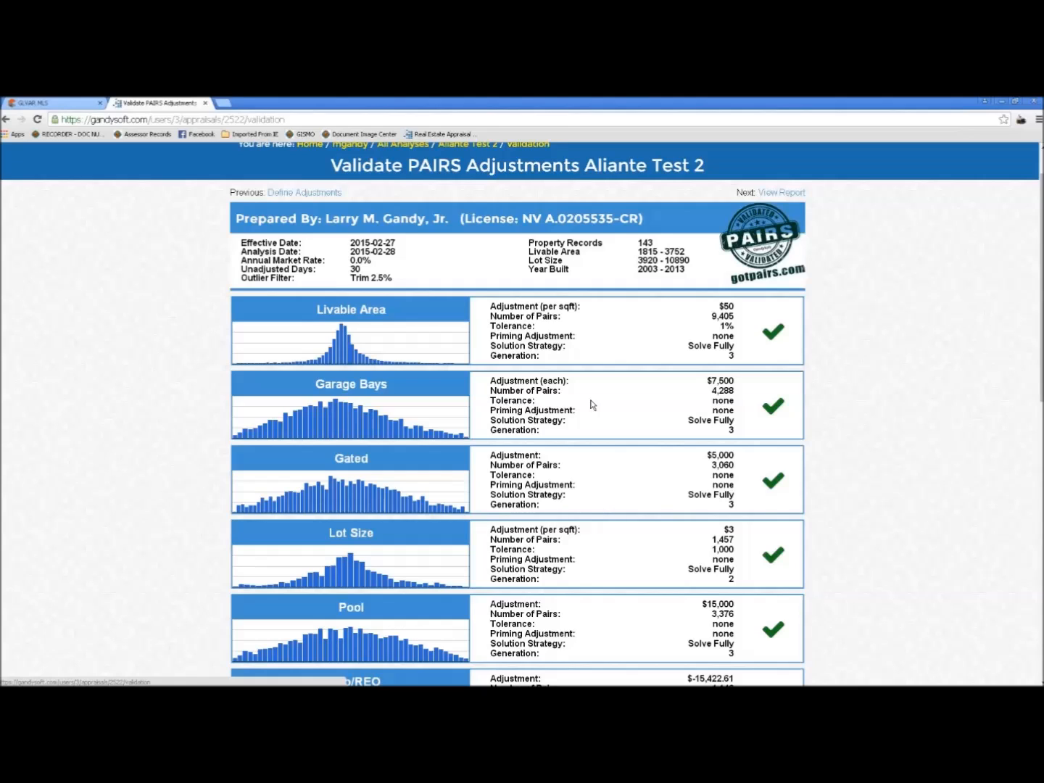
pyautogui.scroll(2, 435, 304)
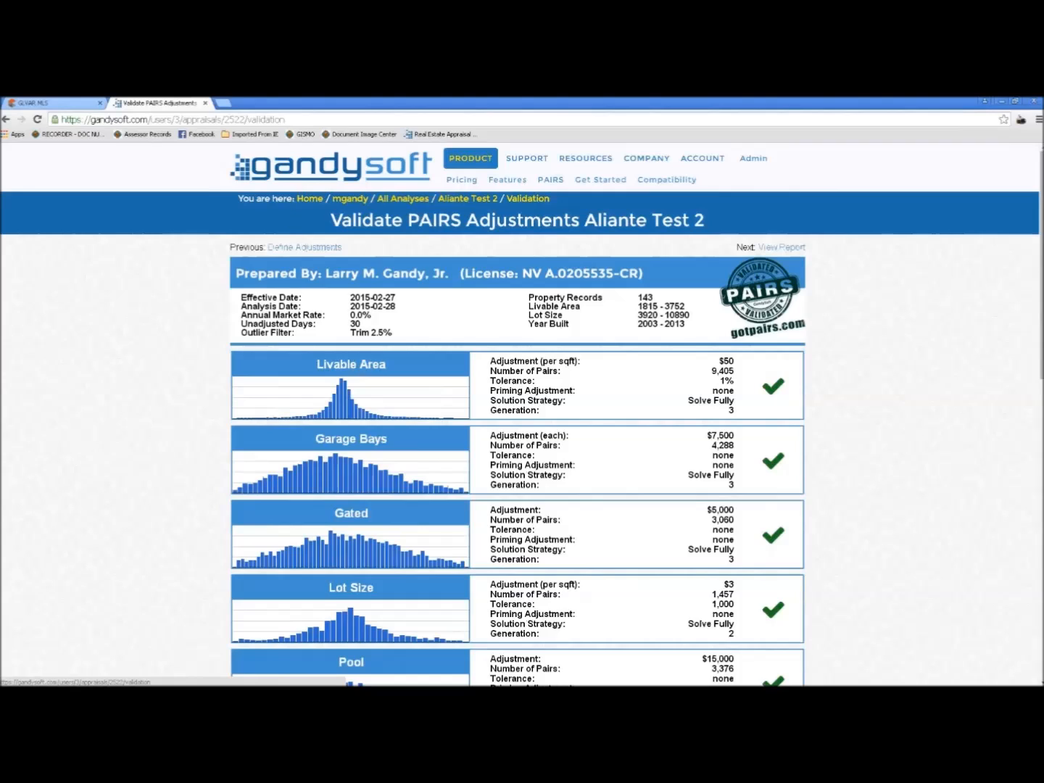
# Return to the site's home page and start a new PAIRS analysis titled "Silverado Ranch Test 3"
pyautogui.click(312, 172)
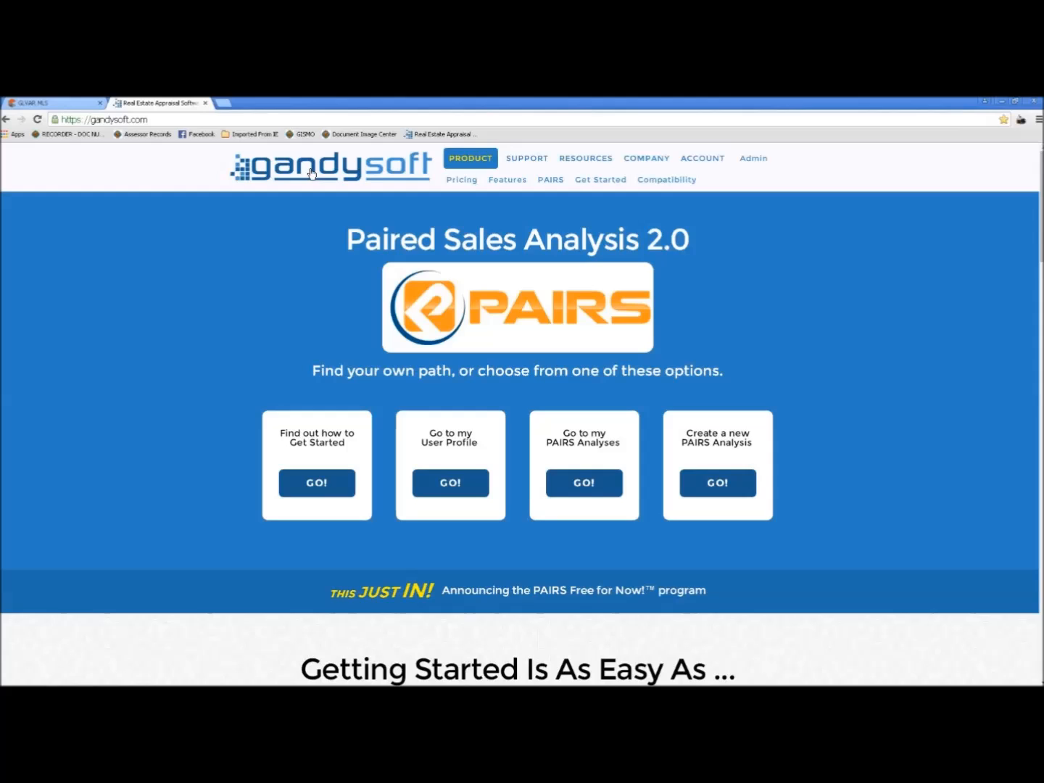
pyautogui.click(732, 483)
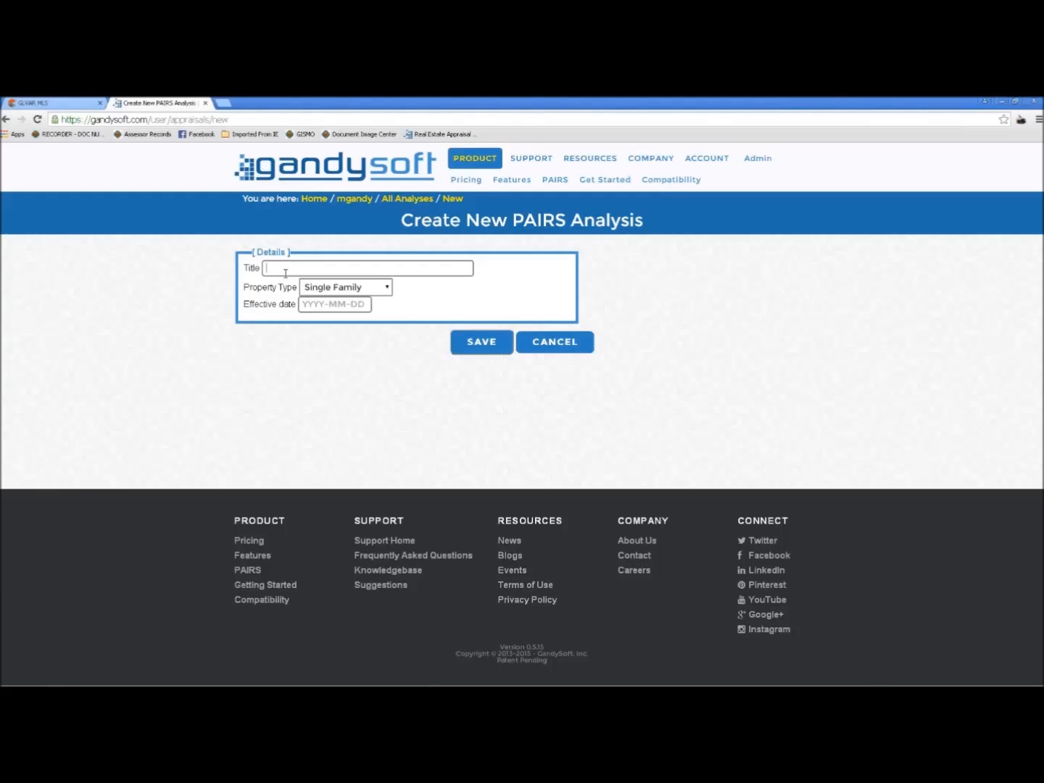
pyautogui.click(335, 177)
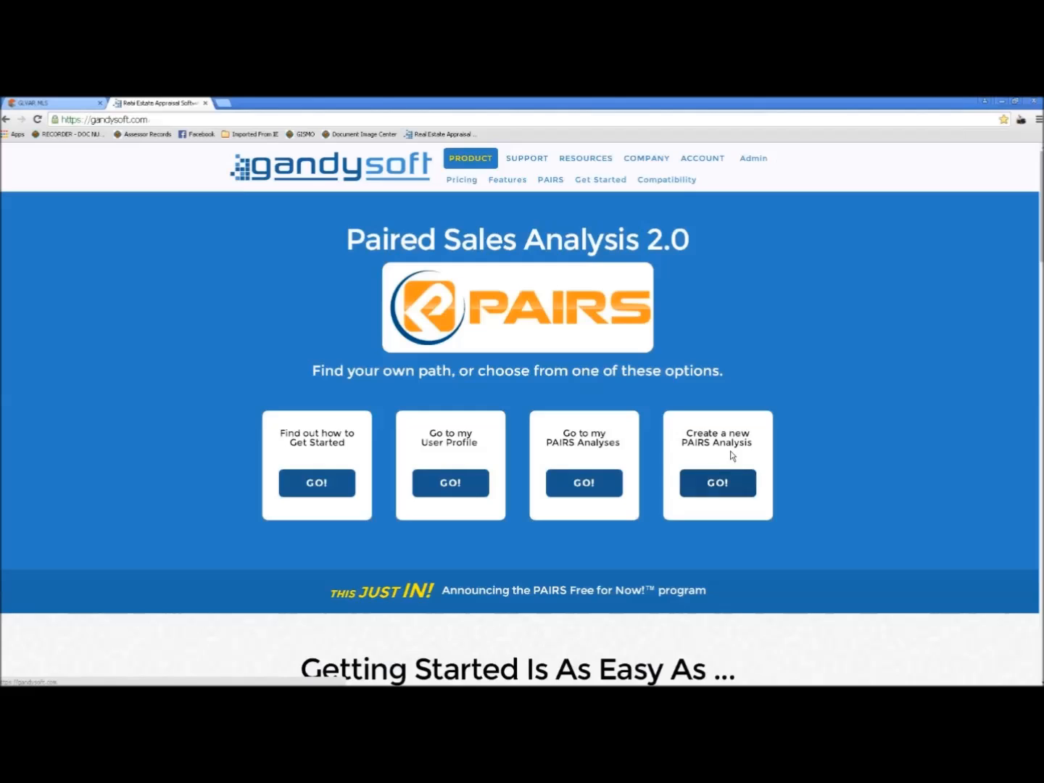
pyautogui.click(718, 484)
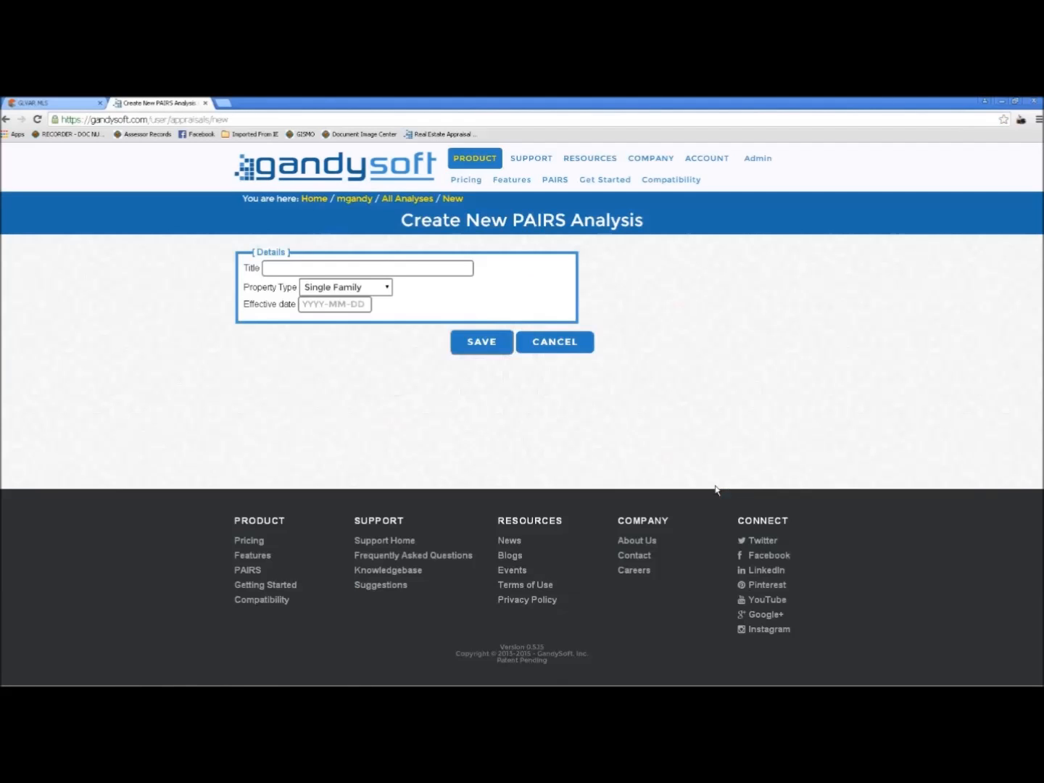
pyautogui.click(286, 270)
pyautogui.write('Silverad')
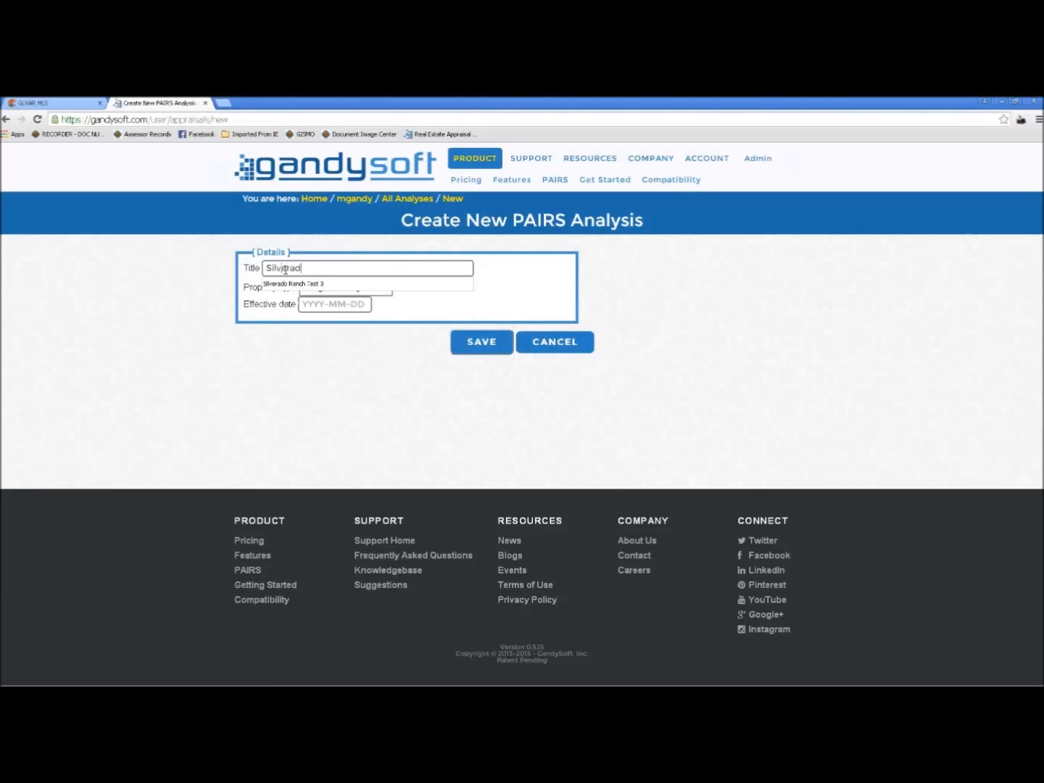
pyautogui.write('o Ranch Test 3')
pyautogui.click(179, 297)
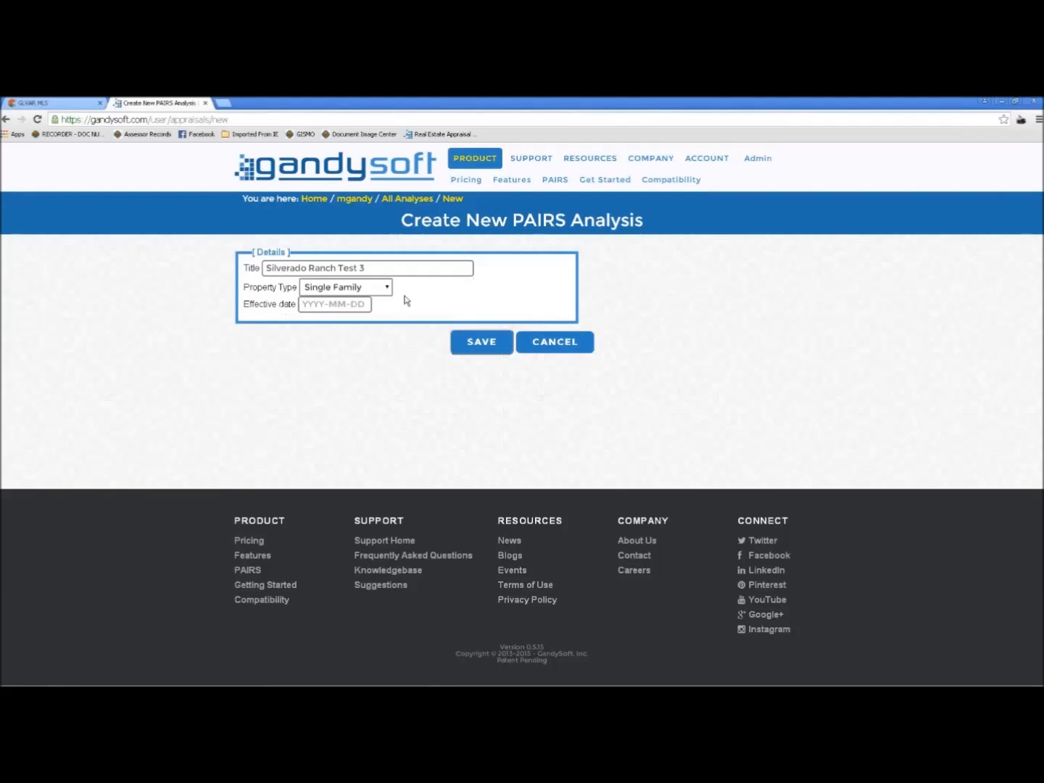
# Set the new analysis's effective date to 2015-02-27 and save its details
pyautogui.click(343, 306)
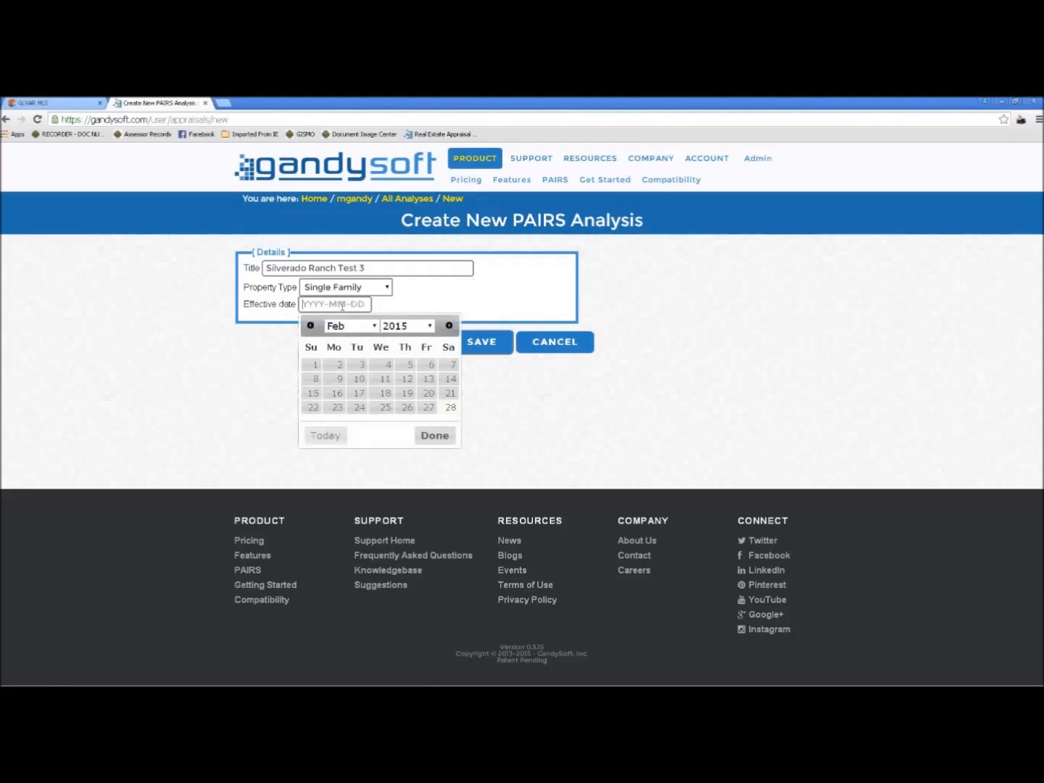
pyautogui.click(434, 410)
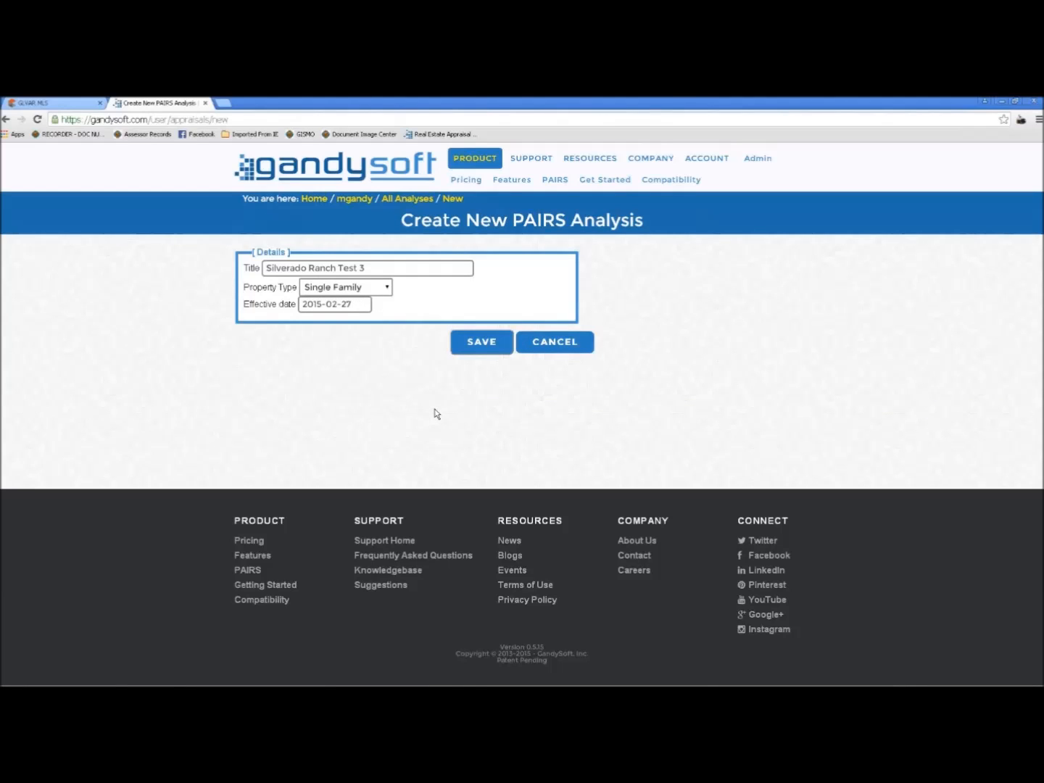
pyautogui.click(483, 342)
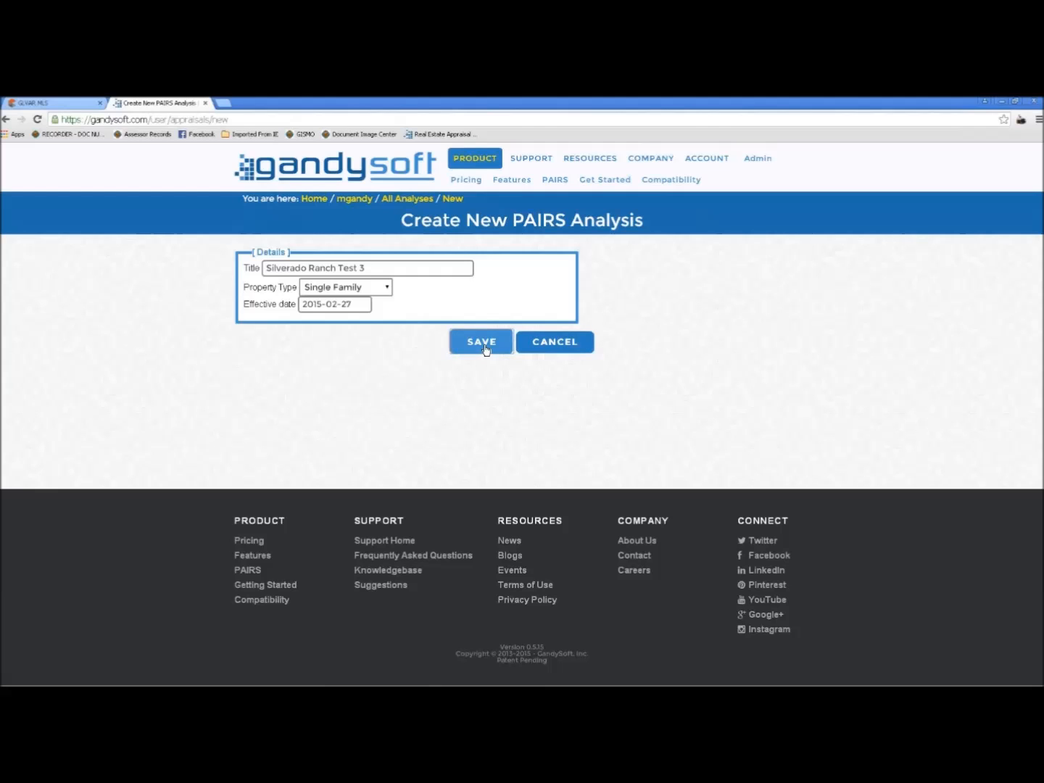
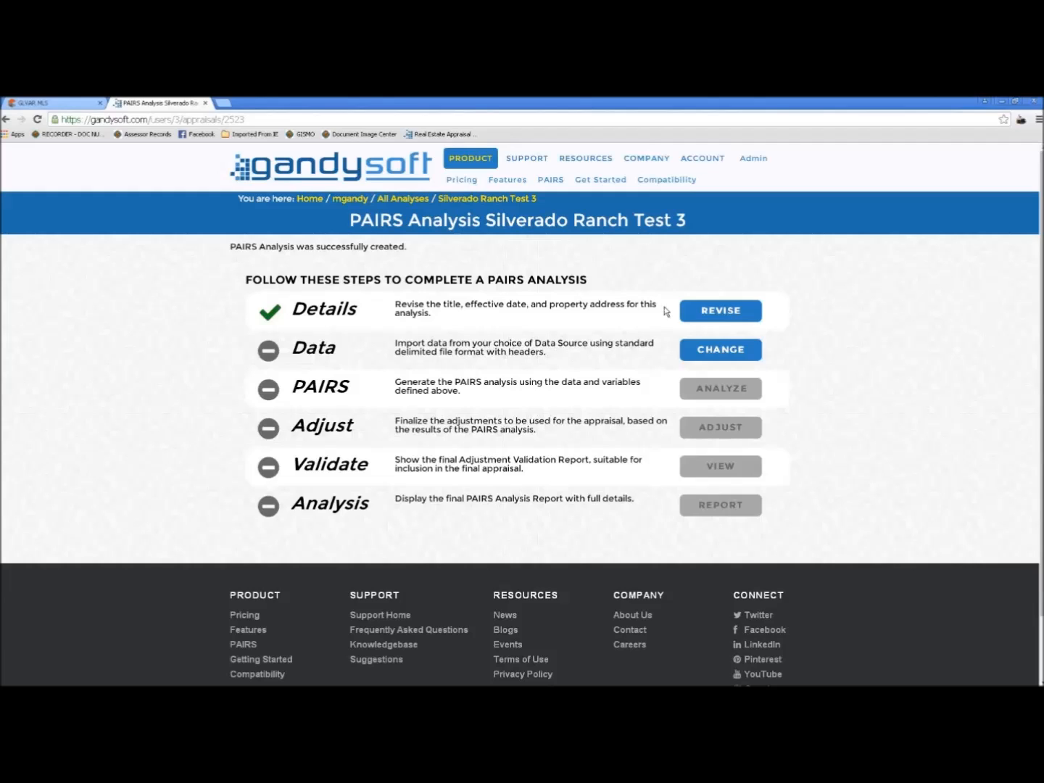
# Import the file TEST 3 DATA.txt into the new analysis with Greater Las Vegas Association of Realtors as the data source
pyautogui.click(714, 352)
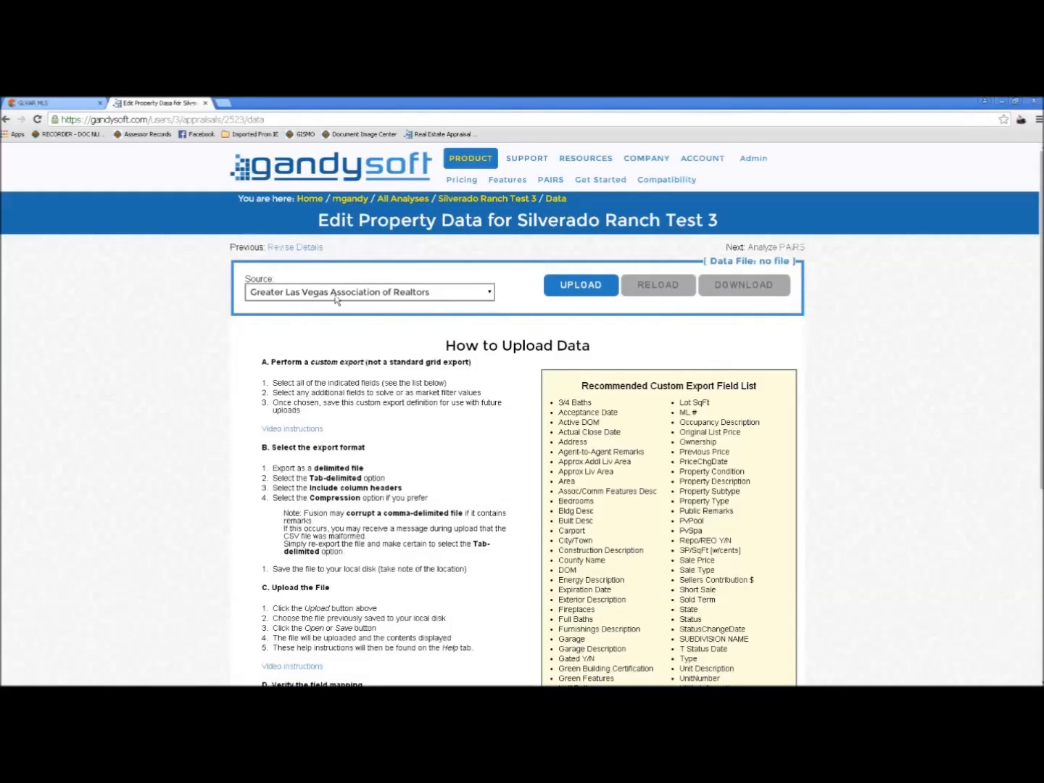
pyautogui.click(493, 294)
pyautogui.click(283, 505)
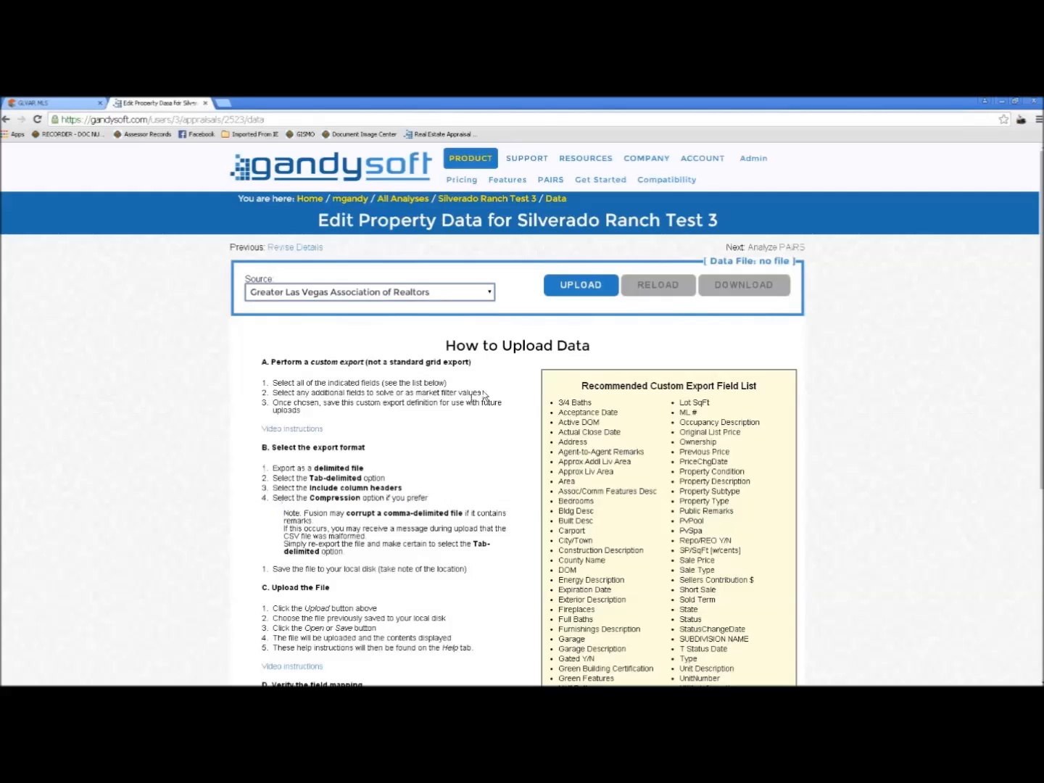
pyautogui.click(580, 290)
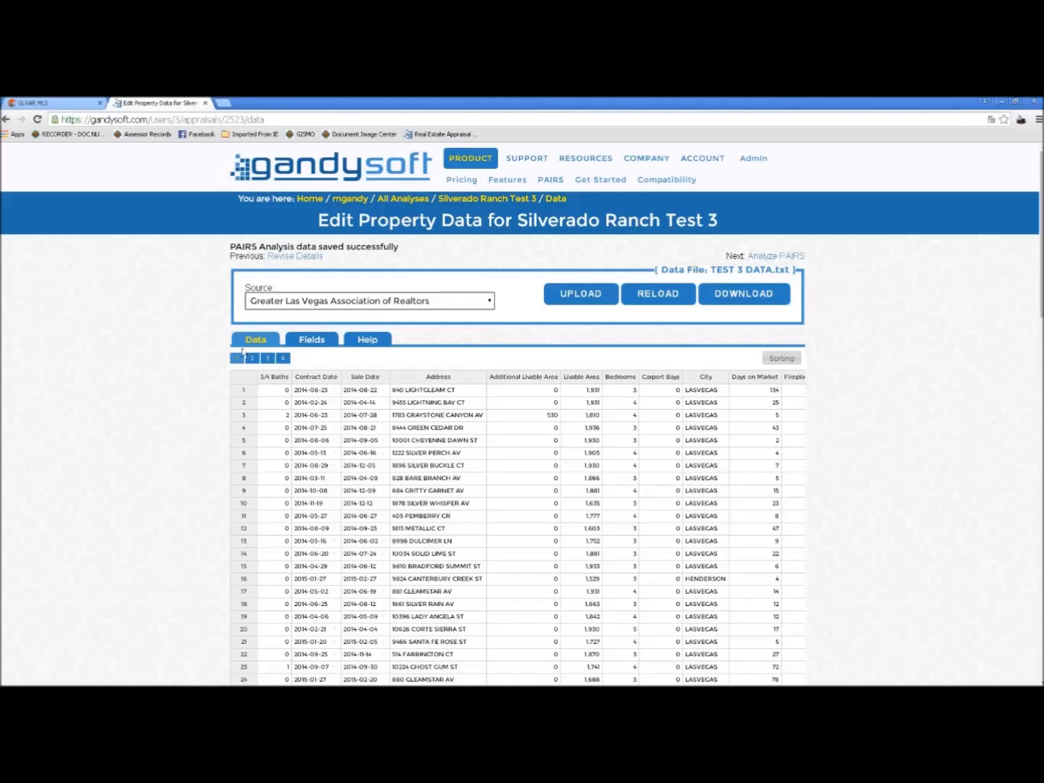
# Run the PAIRS analysis on the imported Silverado Ranch Test 3 data
pyautogui.click(775, 259)
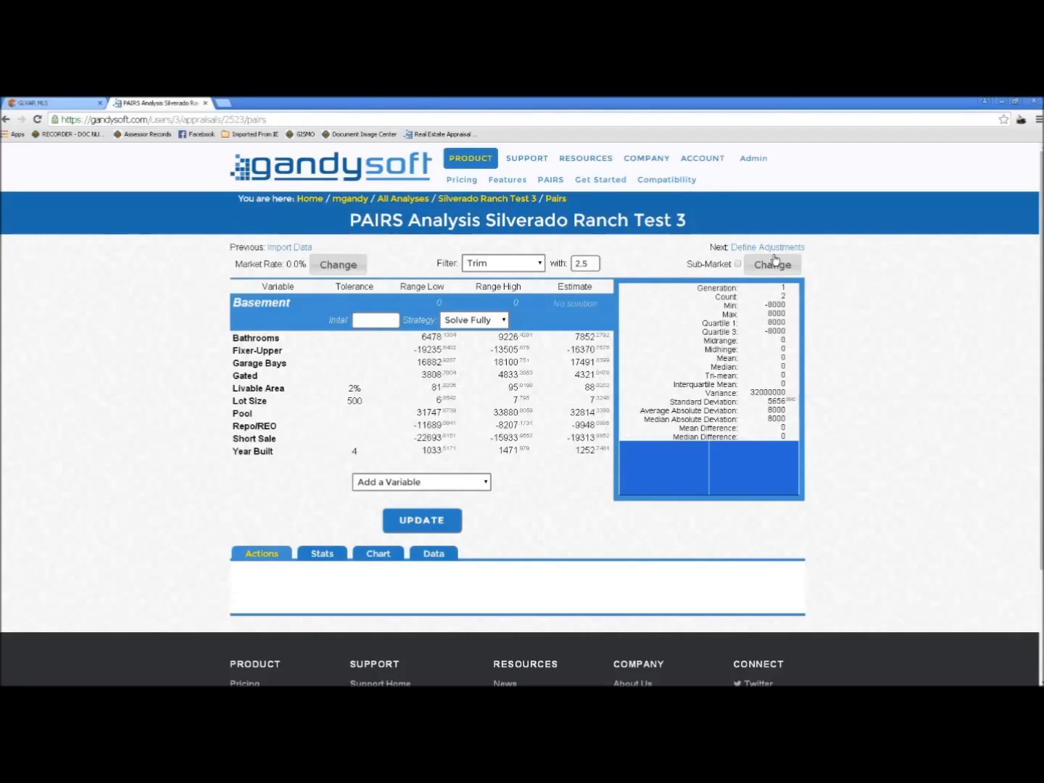
# Switch to GLVAR MLS and look up ML # 1515776 across all property subtypes and all statuses
pyautogui.click(32, 102)
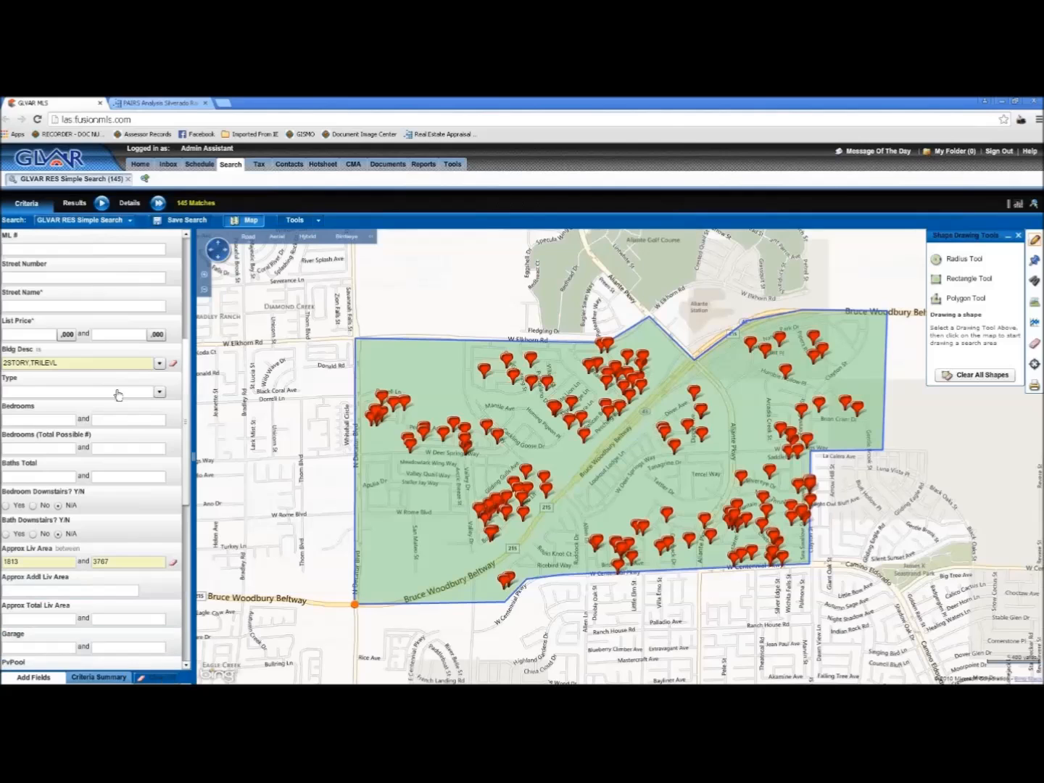
pyautogui.click(159, 249)
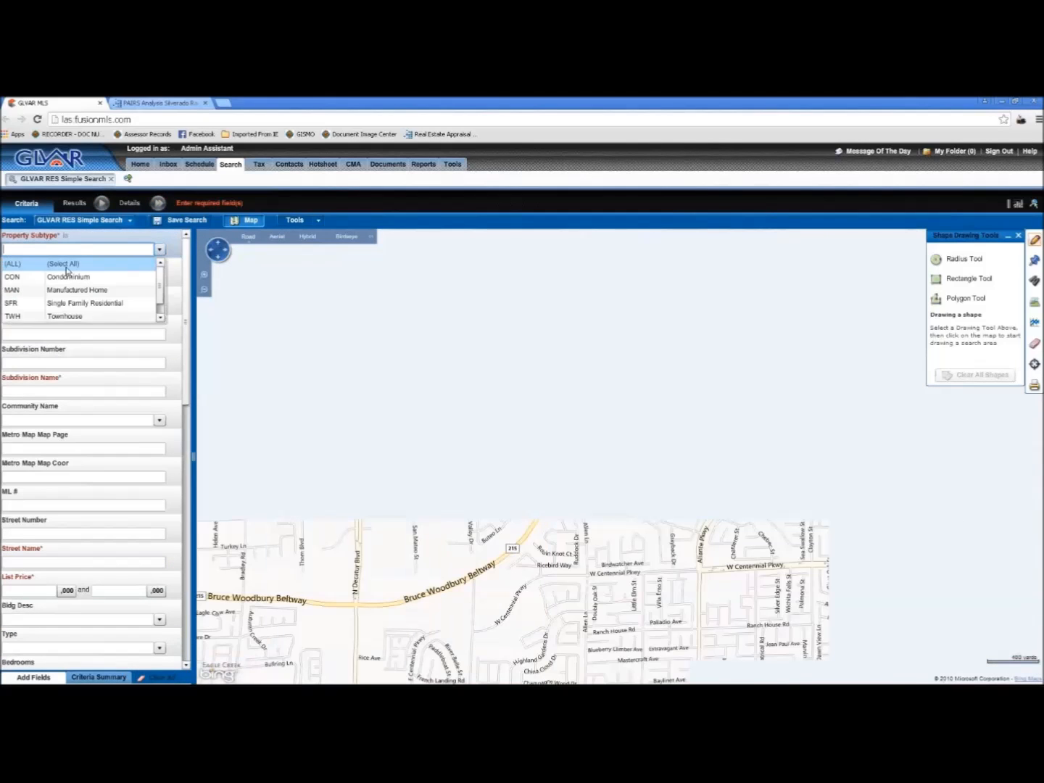
pyautogui.click(66, 266)
pyautogui.click(160, 278)
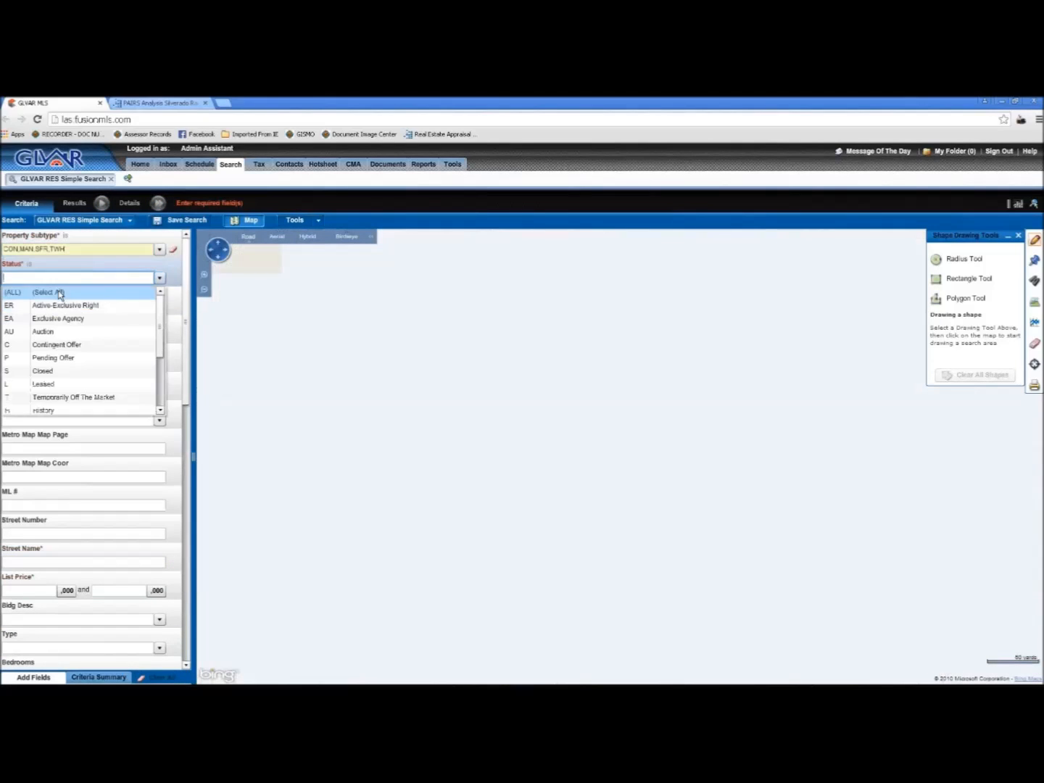
pyautogui.click(61, 294)
pyautogui.click(35, 505)
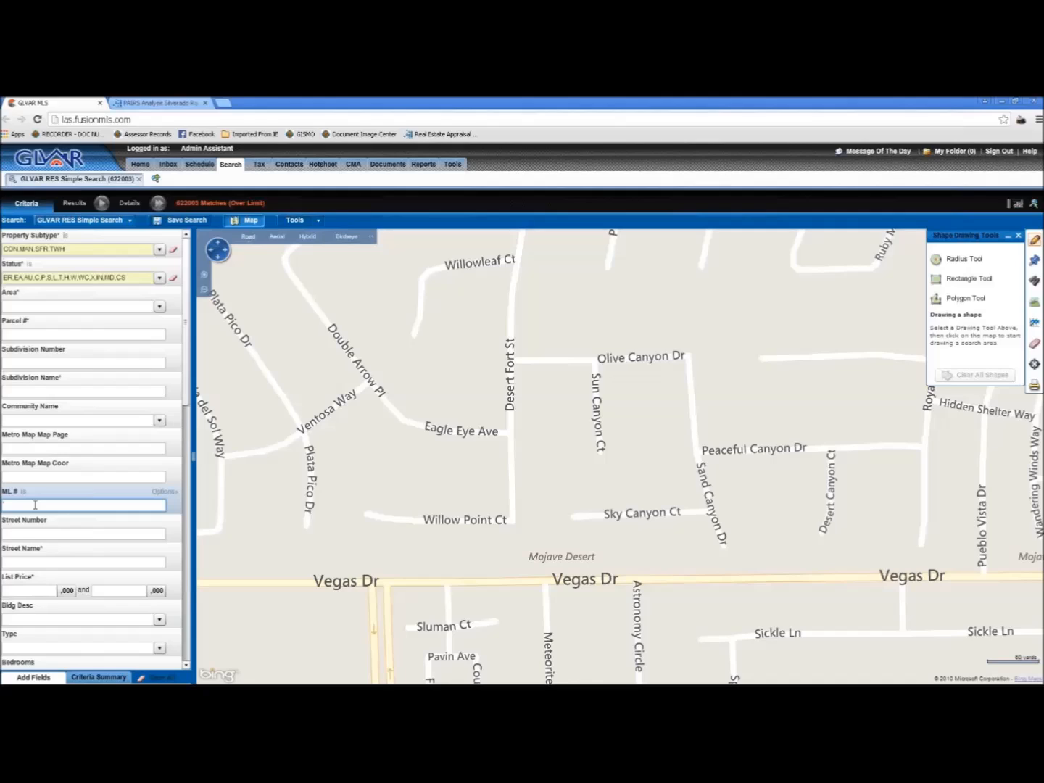
pyautogui.write('191')
pyautogui.write('5776')
pyautogui.click(81, 419)
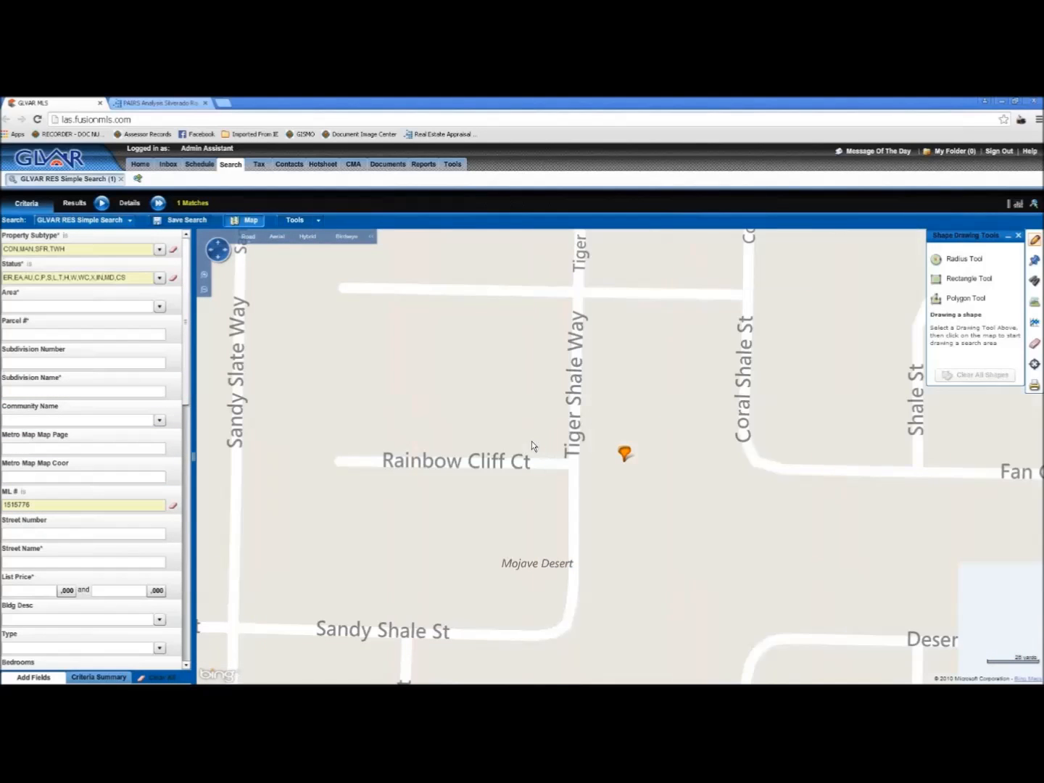
# Draw a polygon search area, about 11.4 miles around, bounded by Windmill Ln, the Beltway, Eastern Ave, St Rose Pkwy and Bermuda Rd
pyautogui.scroll(-1, 532, 442)
pyautogui.scroll(-3, 532, 444)
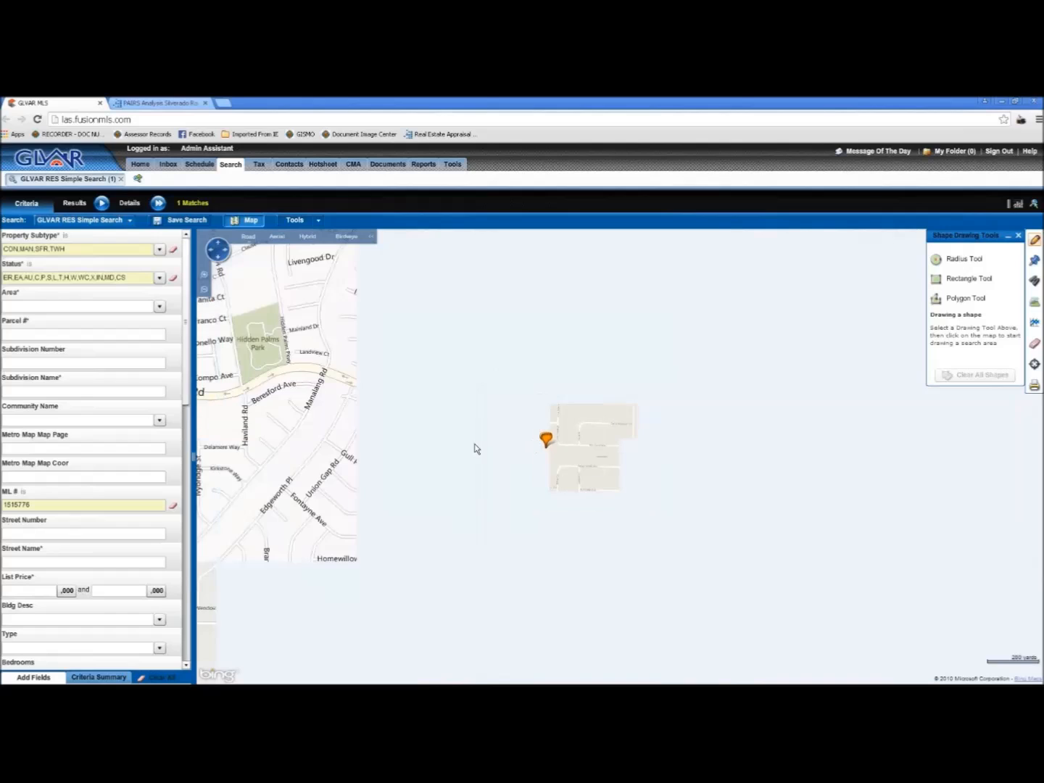
pyautogui.scroll(-2, 467, 447)
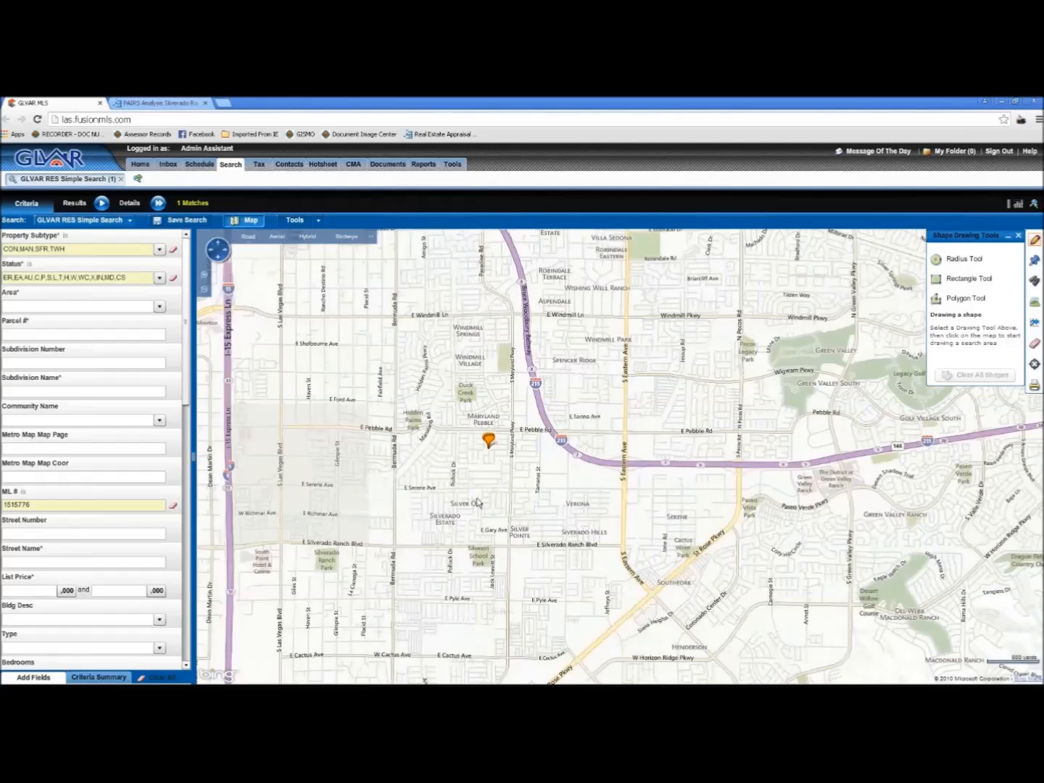
pyautogui.click(489, 443)
pyautogui.moveTo(421, 573); pyautogui.dragTo(427, 545)
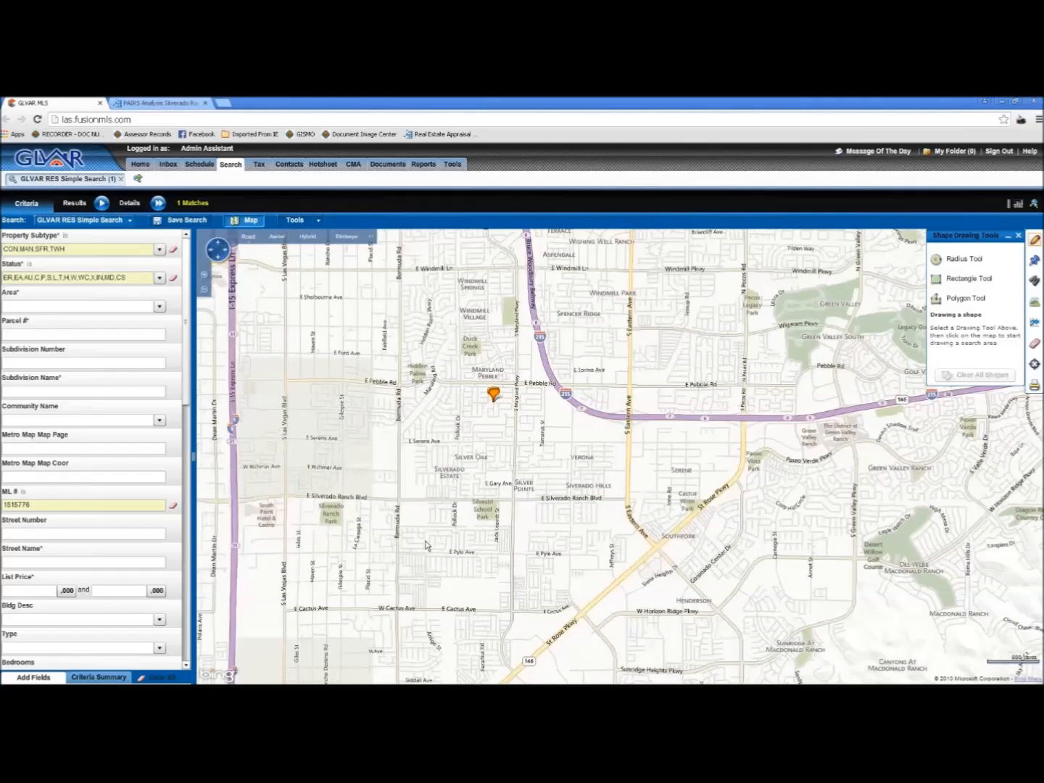
pyautogui.scroll(-1, 427, 545)
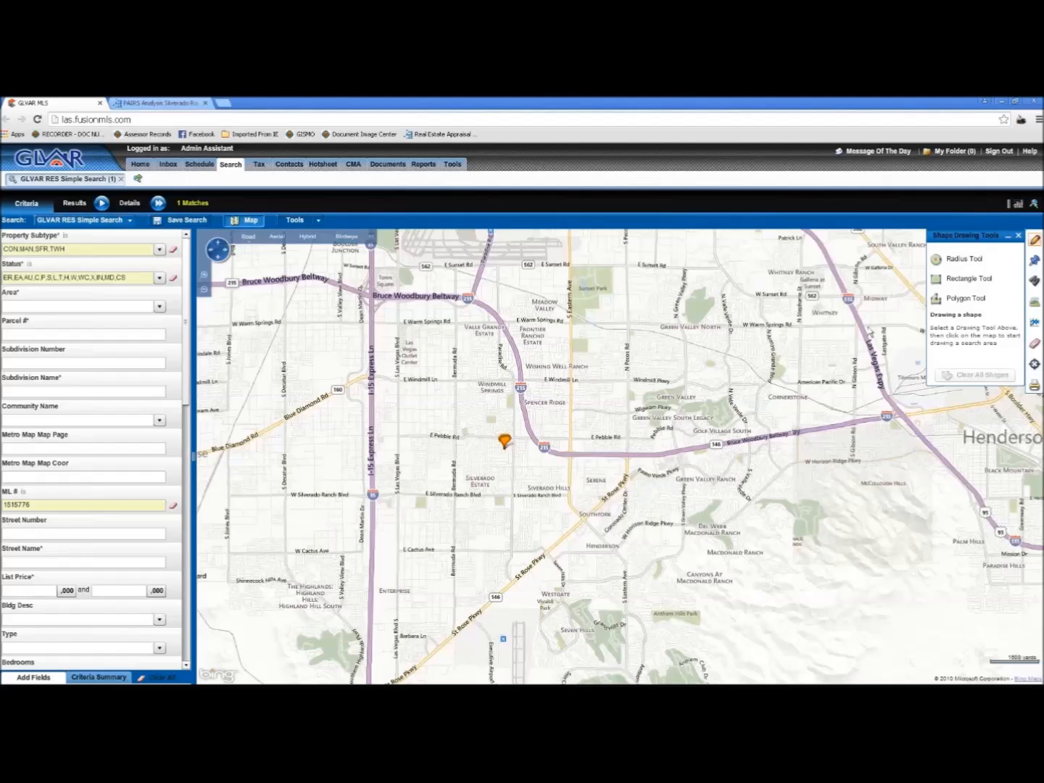
pyautogui.click(958, 300)
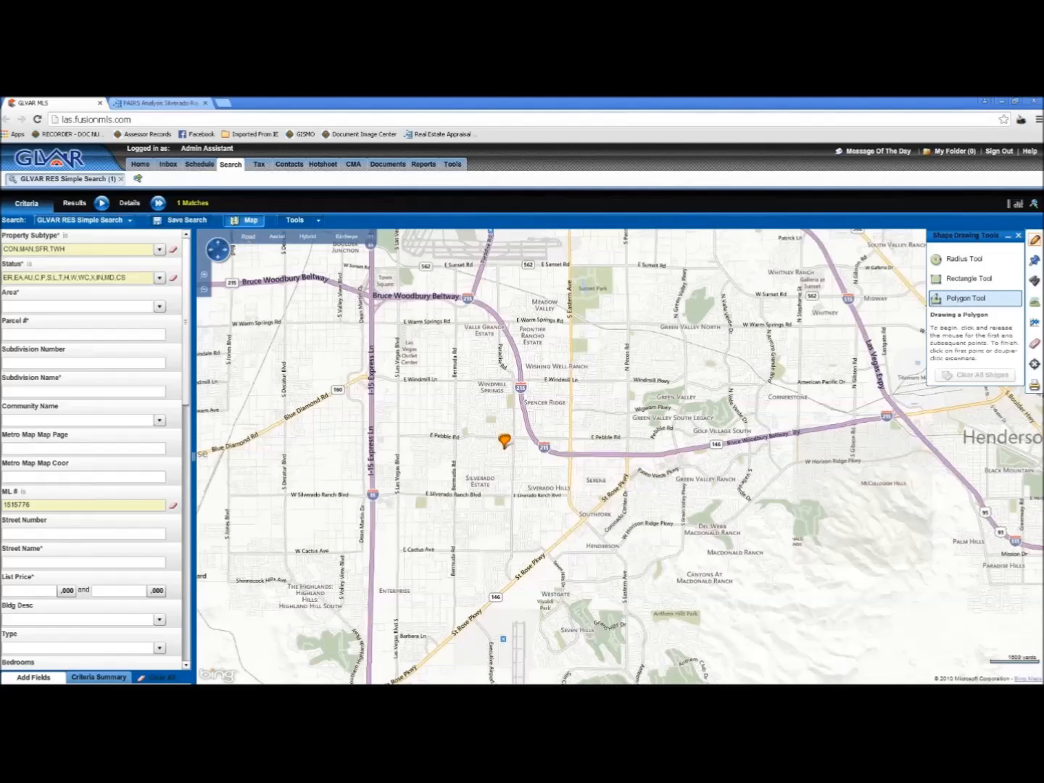
pyautogui.click(455, 379)
pyautogui.click(527, 378)
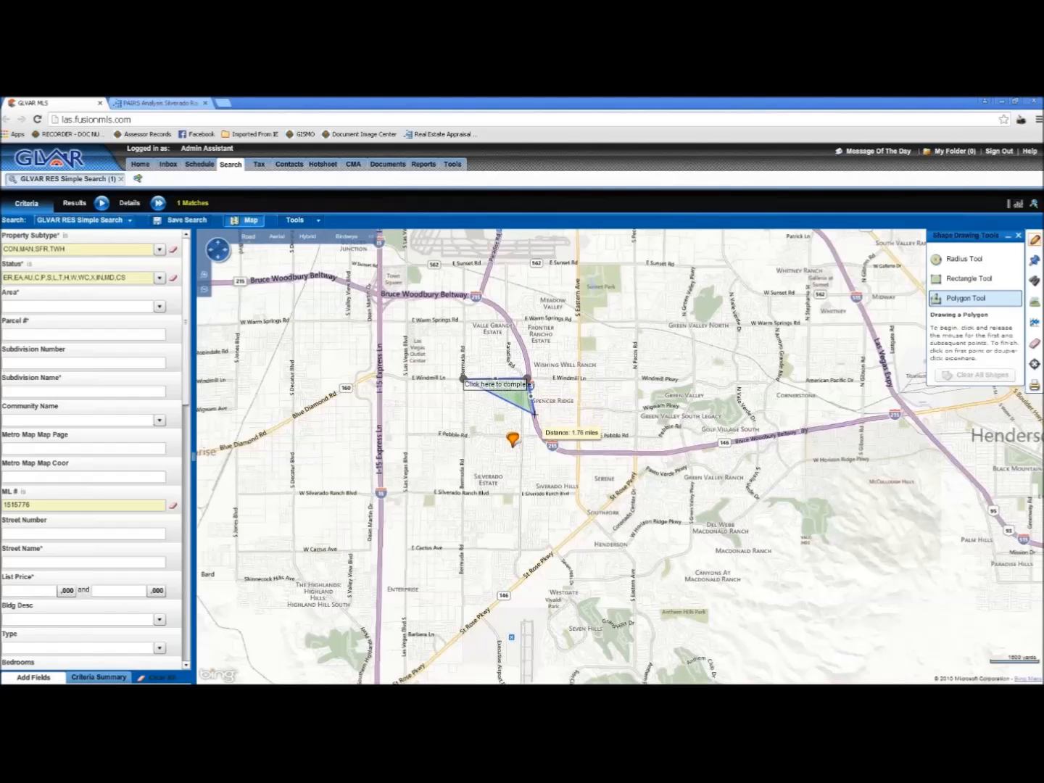
pyautogui.click(533, 413)
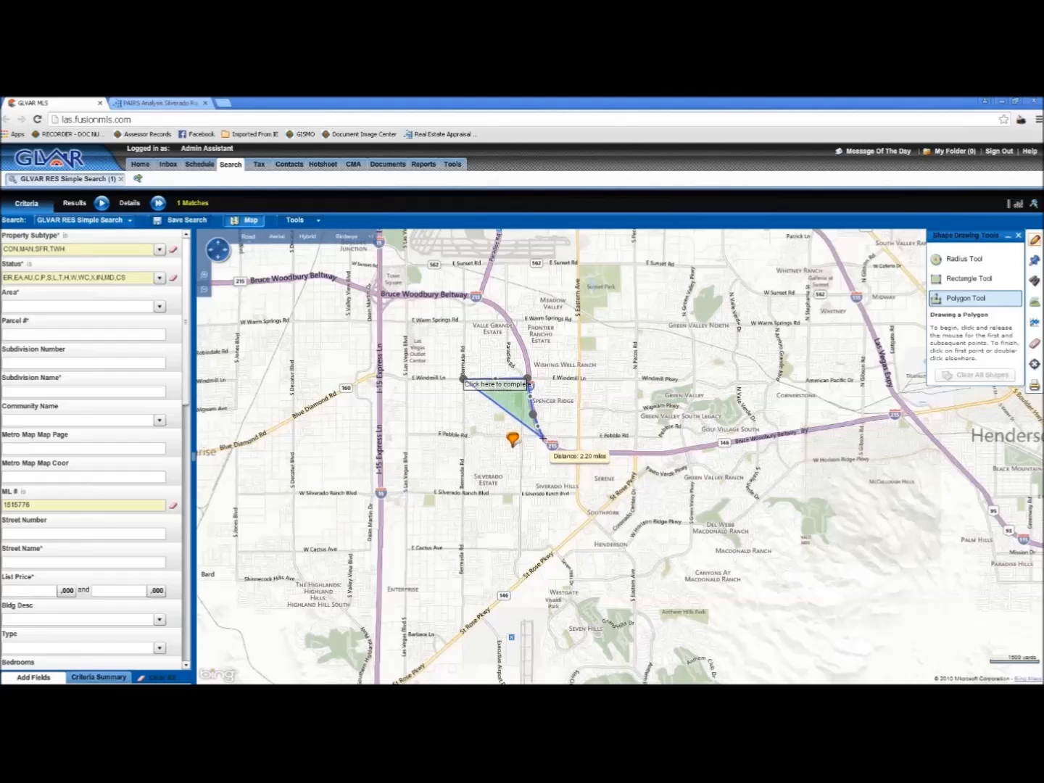
pyautogui.click(541, 434)
pyautogui.click(560, 451)
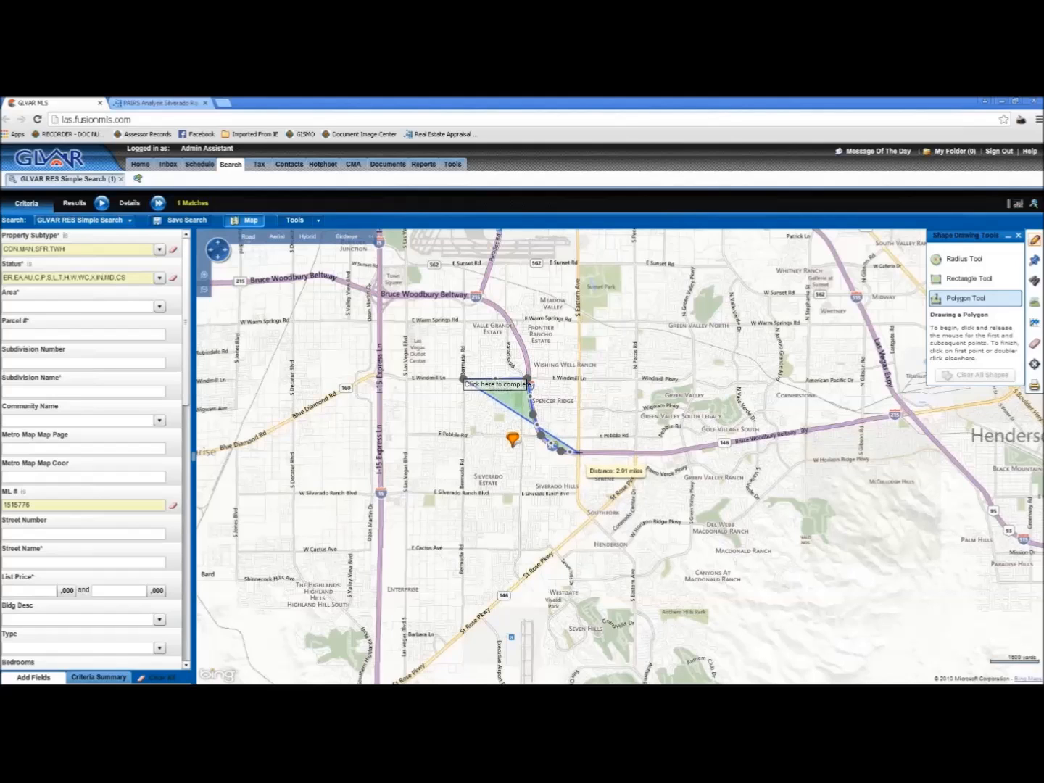
pyautogui.click(578, 452)
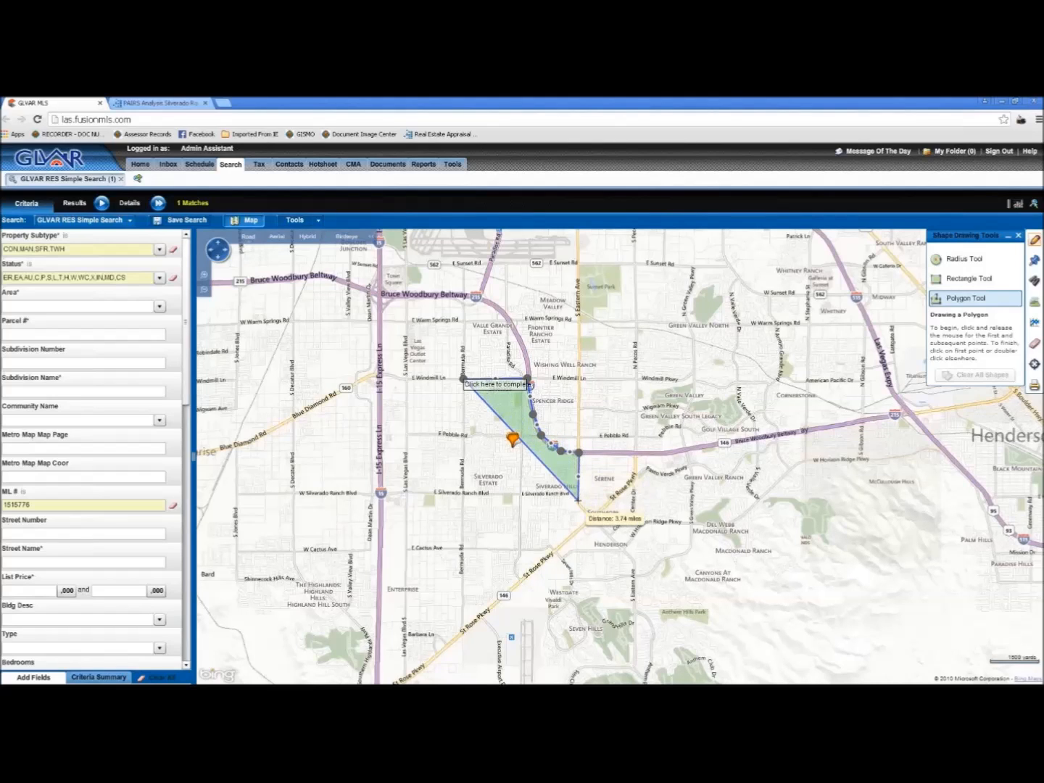
pyautogui.click(577, 500)
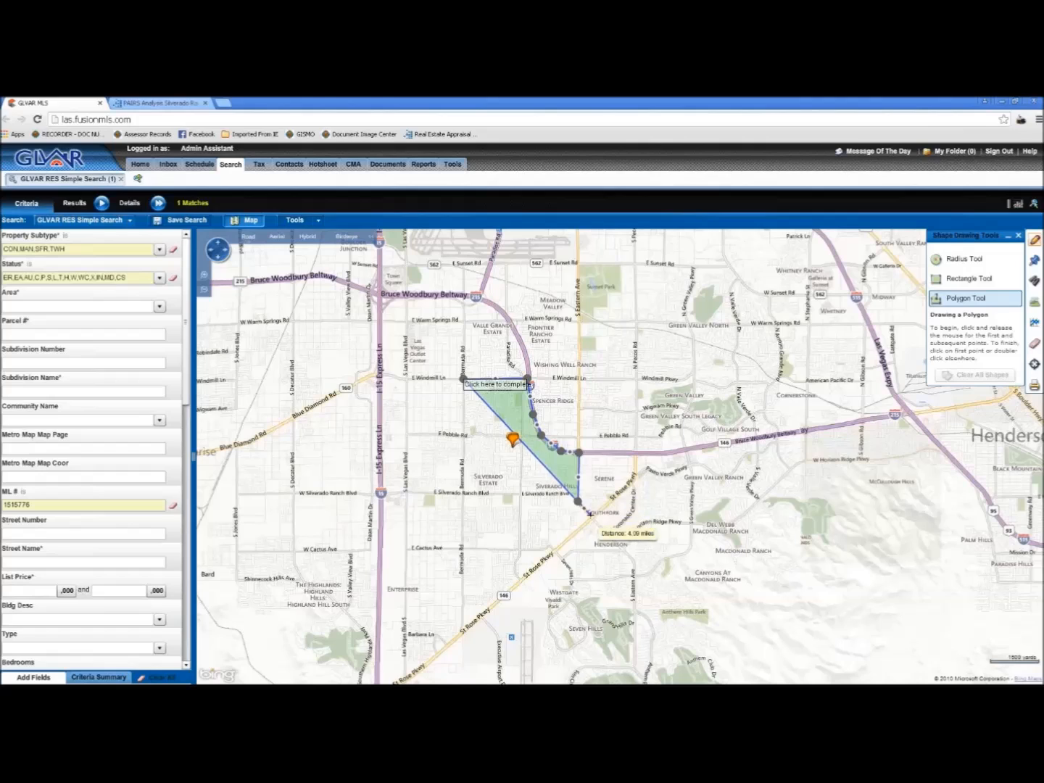
pyautogui.click(591, 517)
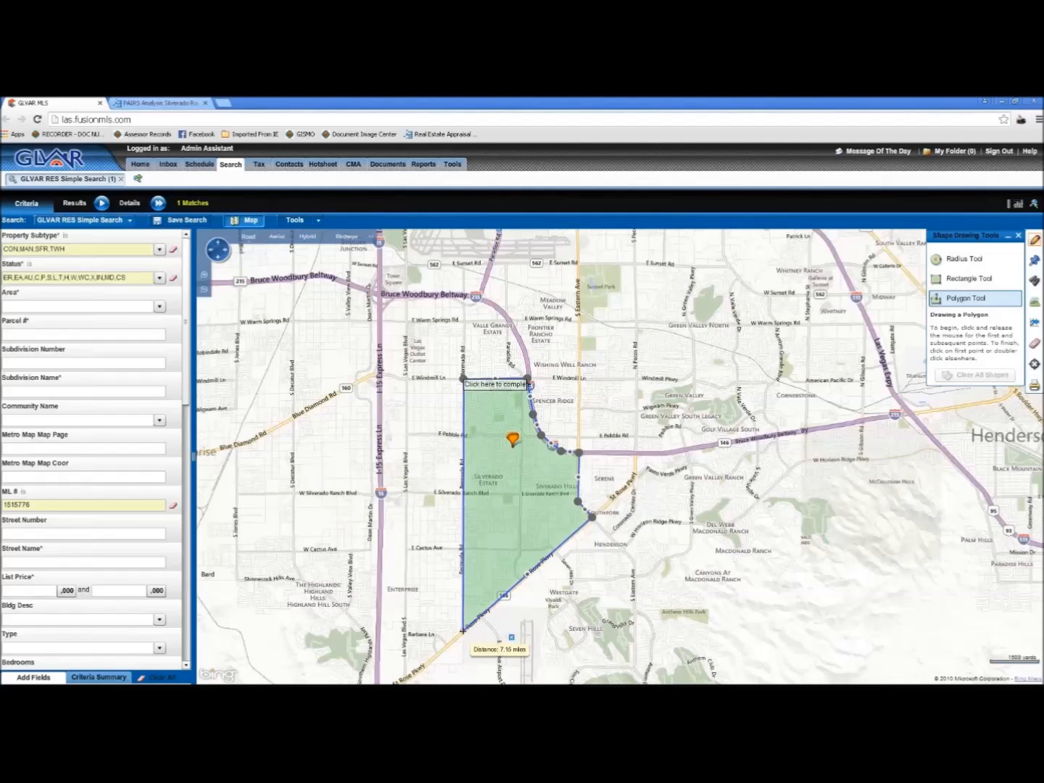
pyautogui.click(462, 632)
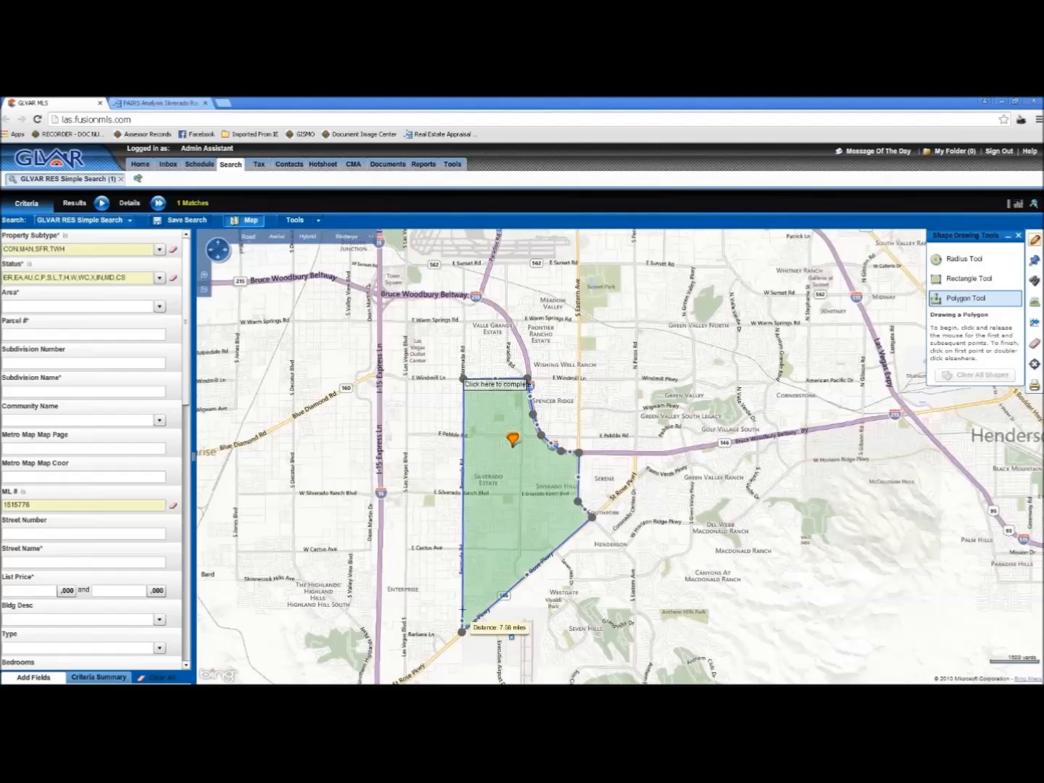
pyautogui.click(463, 601)
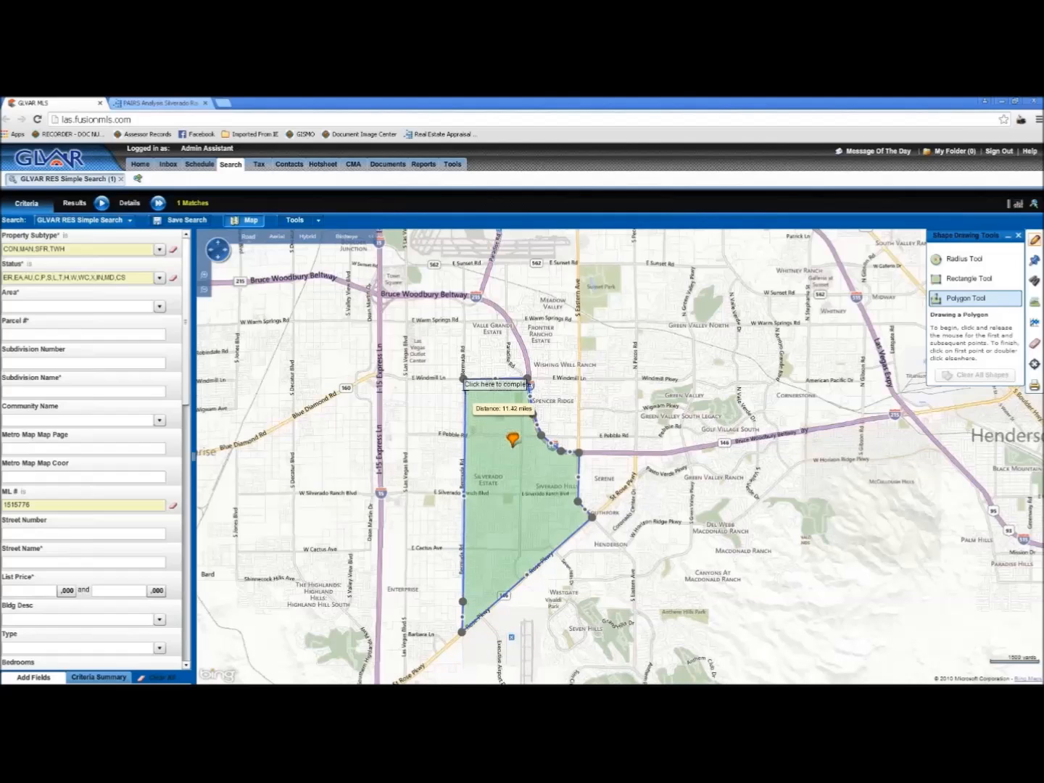
pyautogui.click(463, 378)
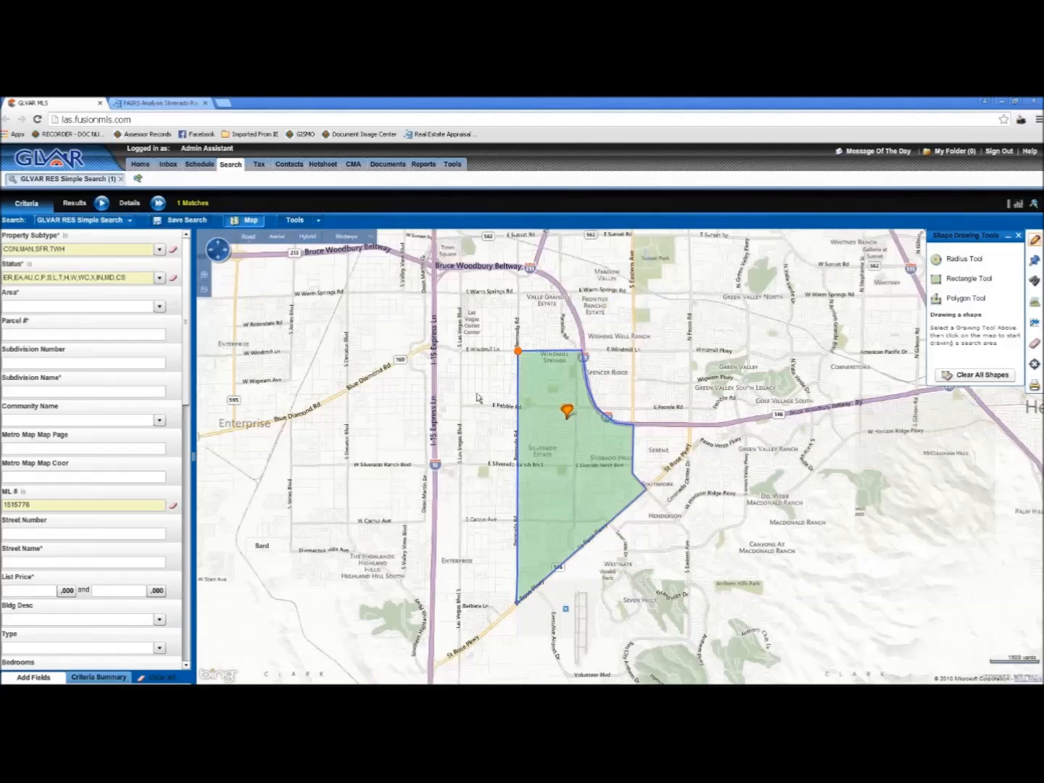
# Draw a small triangular search shape just west of the main polygon and delete it
pyautogui.click(957, 300)
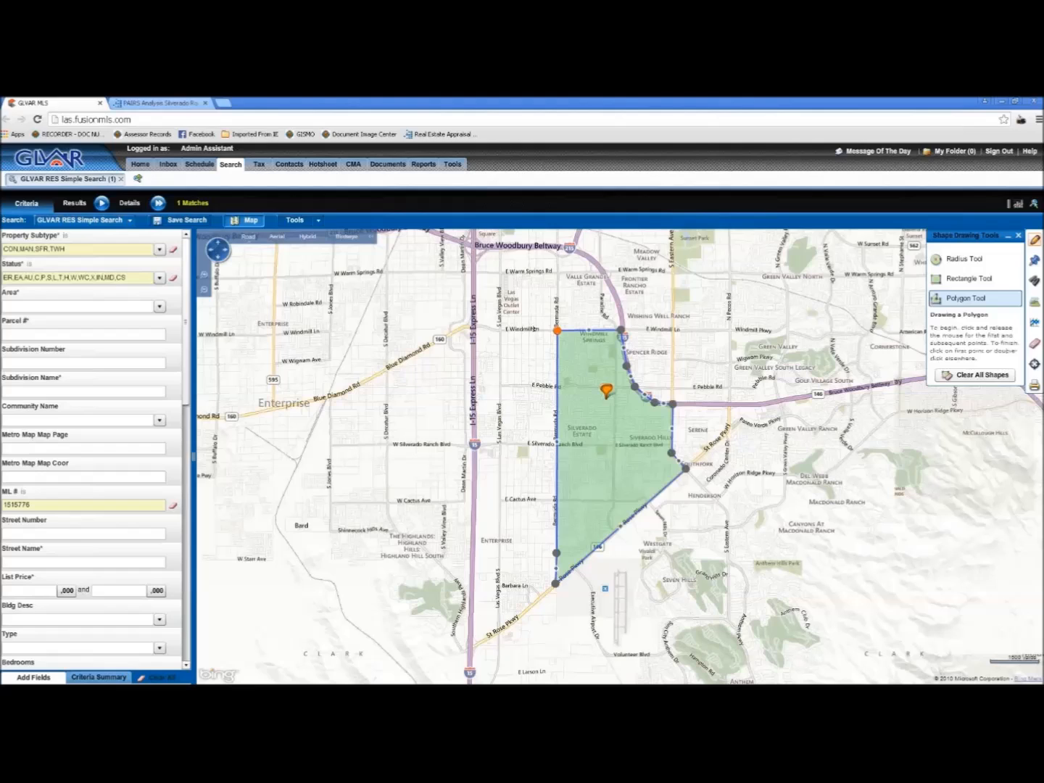
pyautogui.click(536, 328)
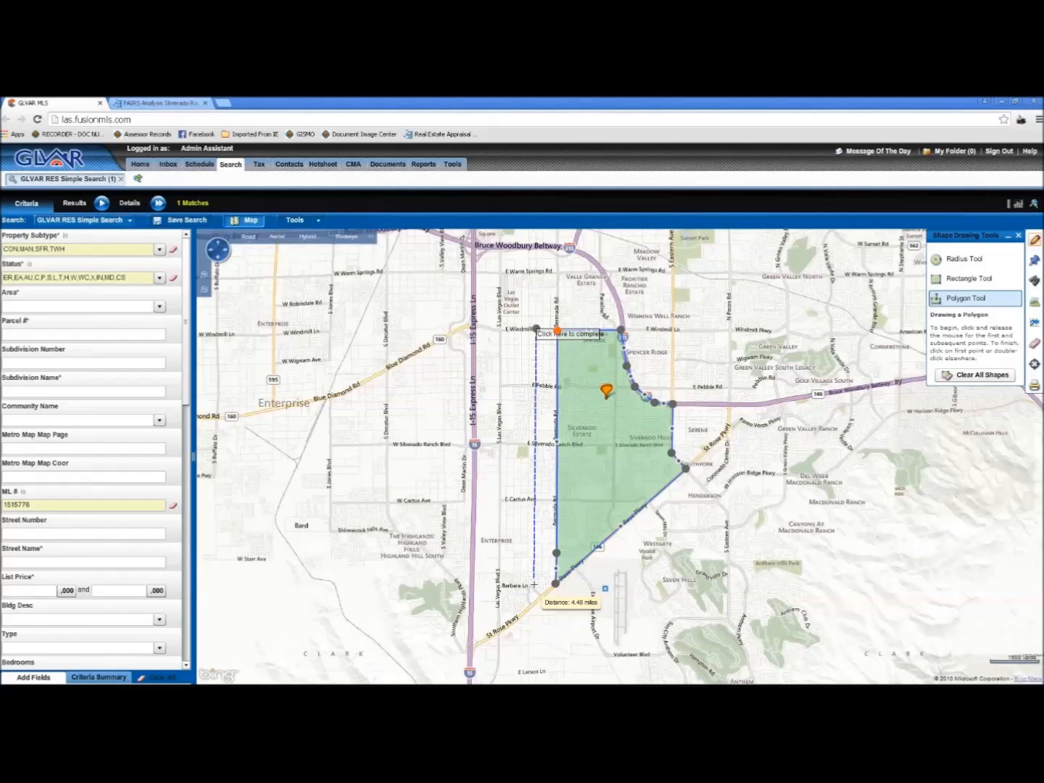
pyautogui.click(493, 379)
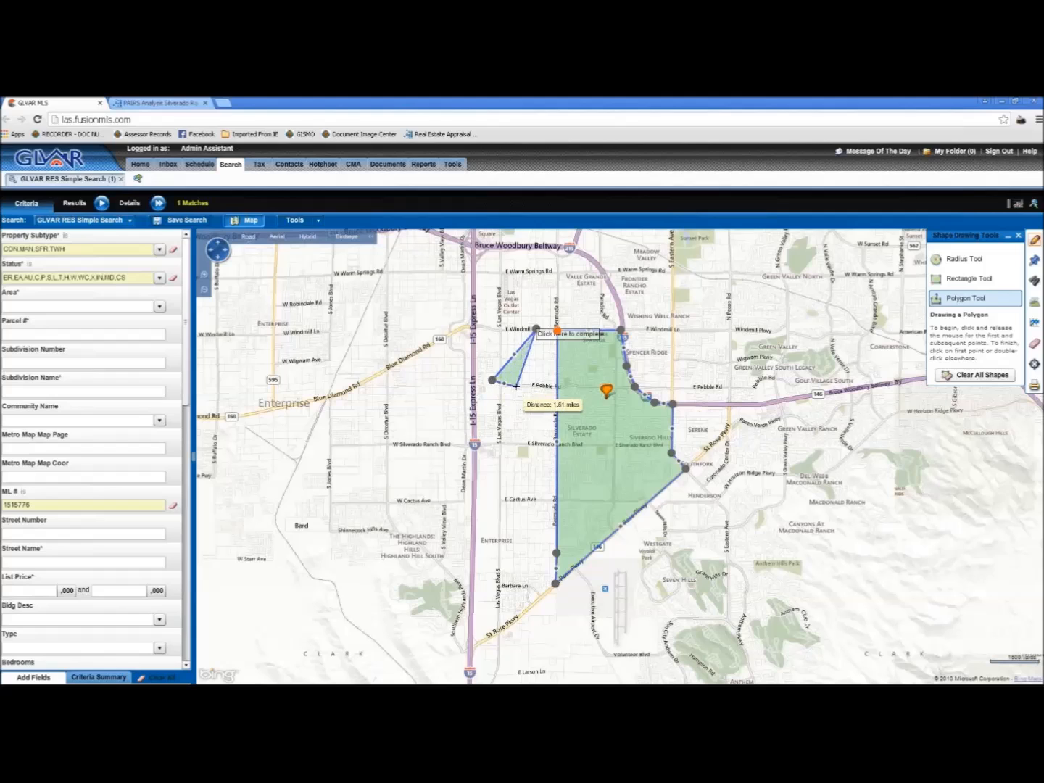
pyautogui.click(527, 386)
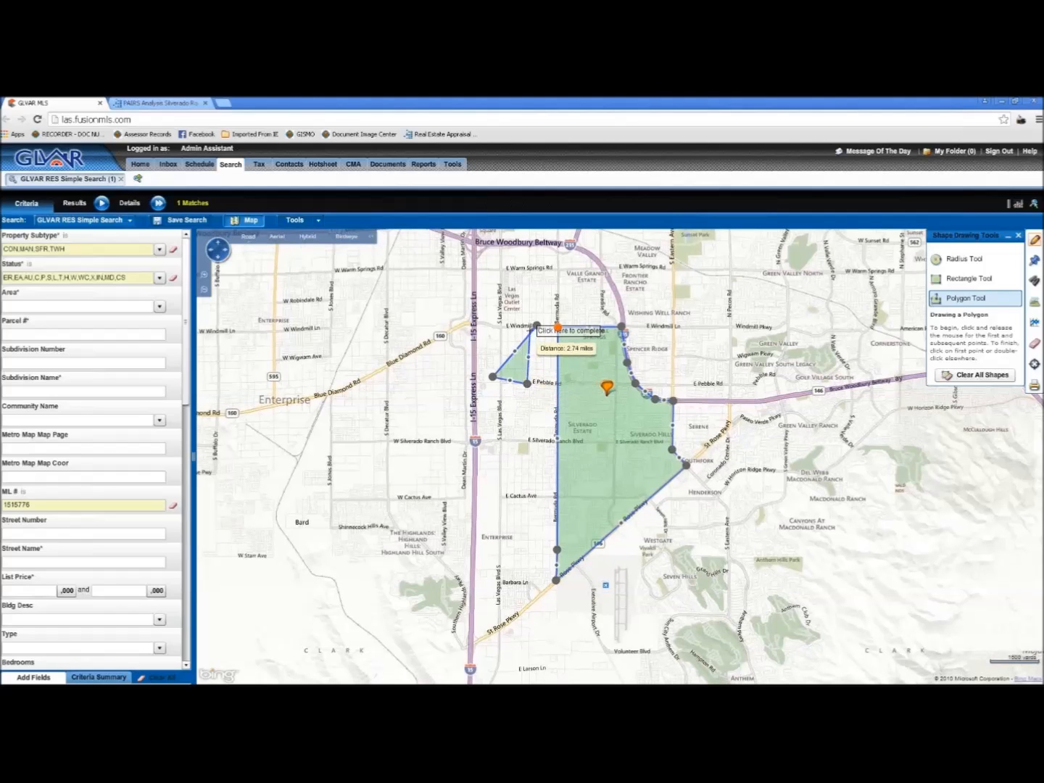
pyautogui.click(537, 326)
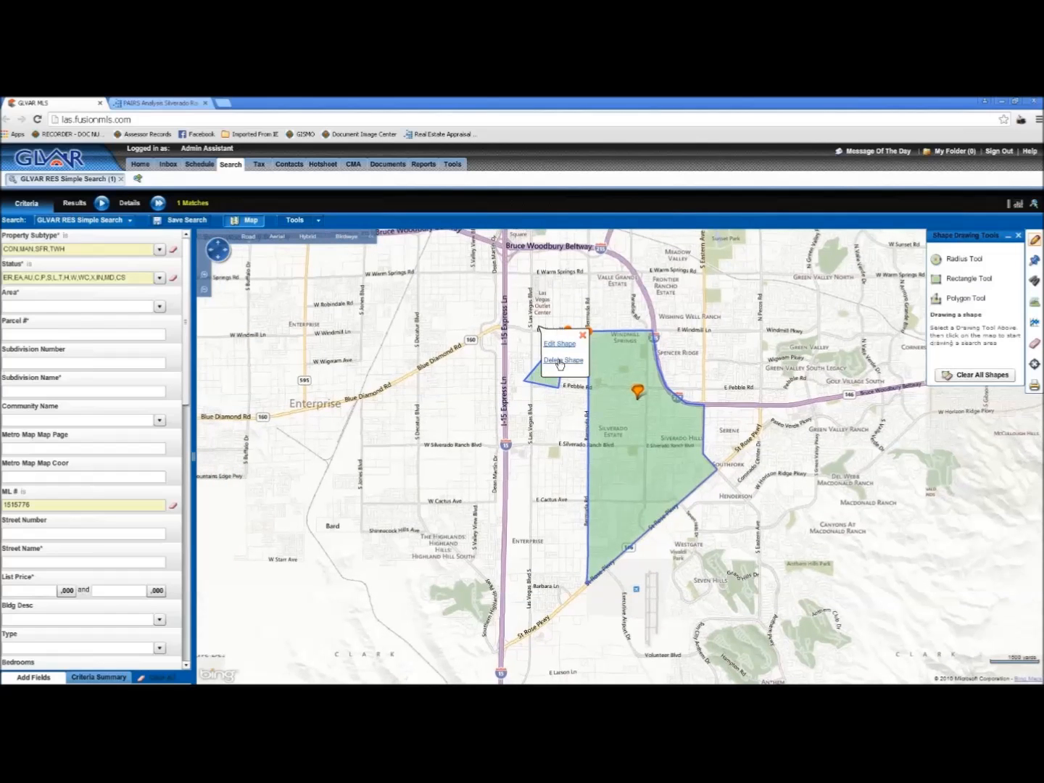
pyautogui.click(557, 363)
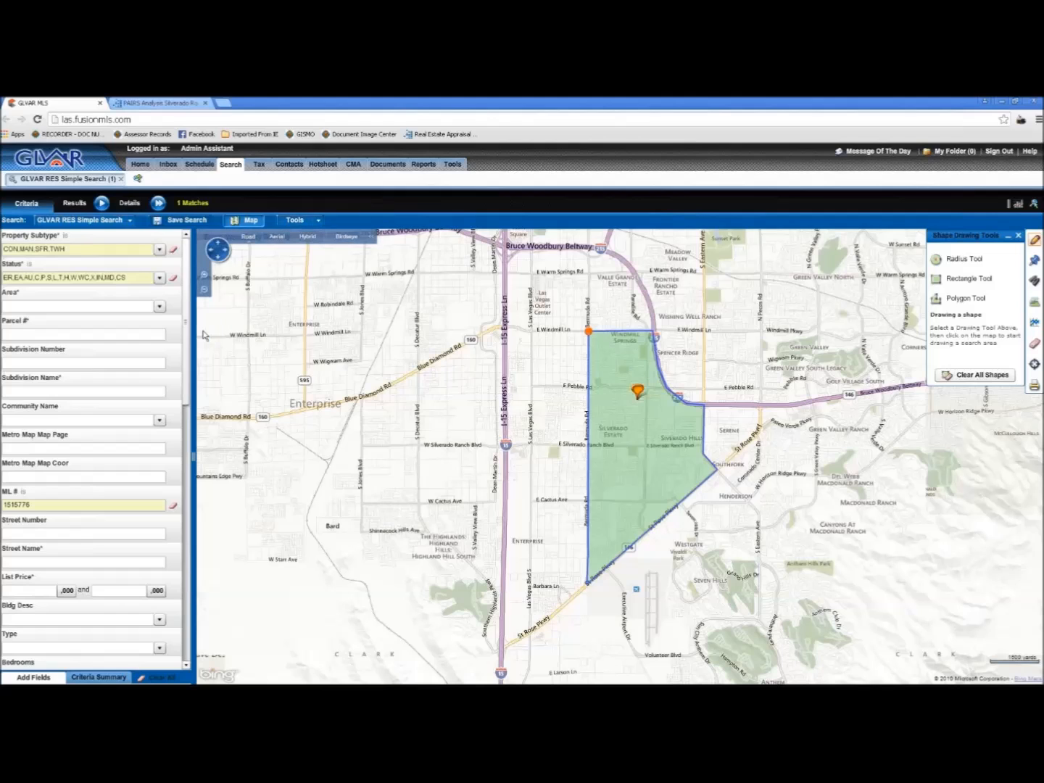
# Clear the all-inclusive property subtype and status criteria and limit the status to Closed
pyautogui.click(173, 248)
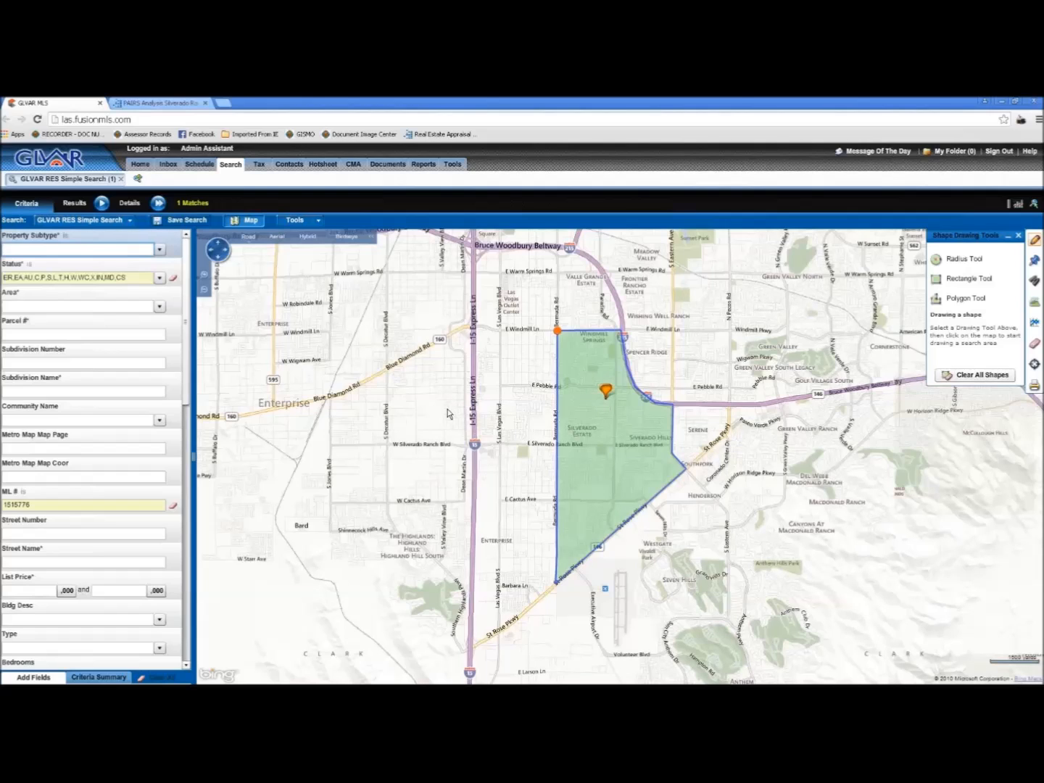
pyautogui.click(172, 277)
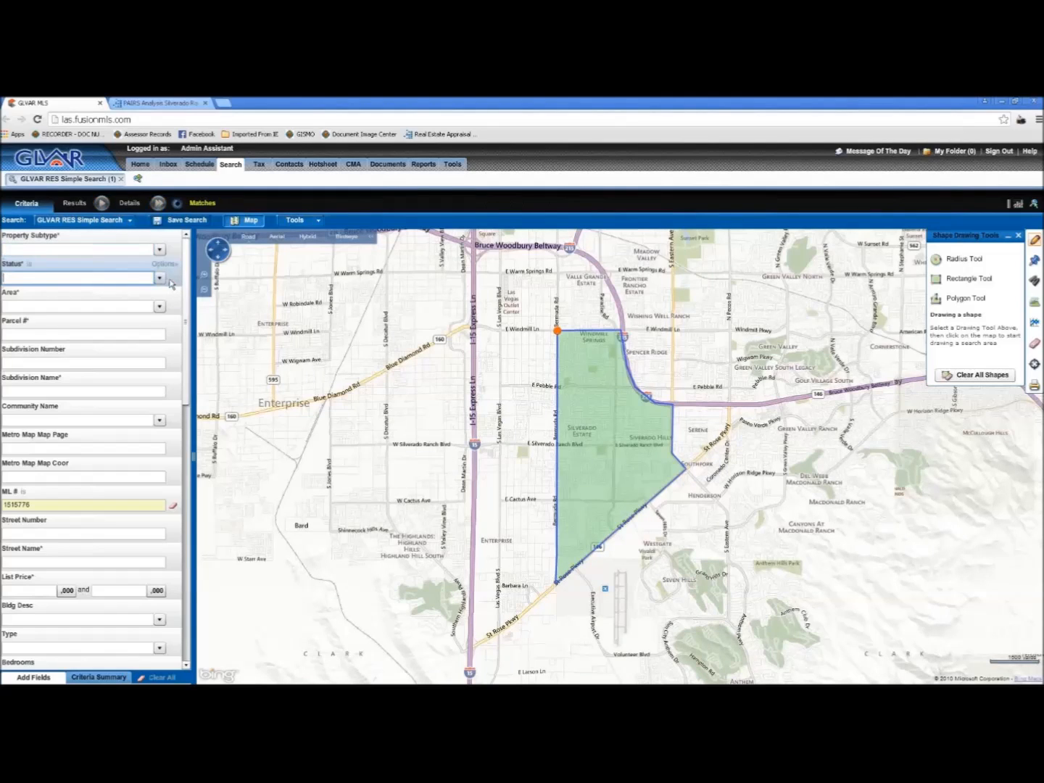
pyautogui.click(160, 278)
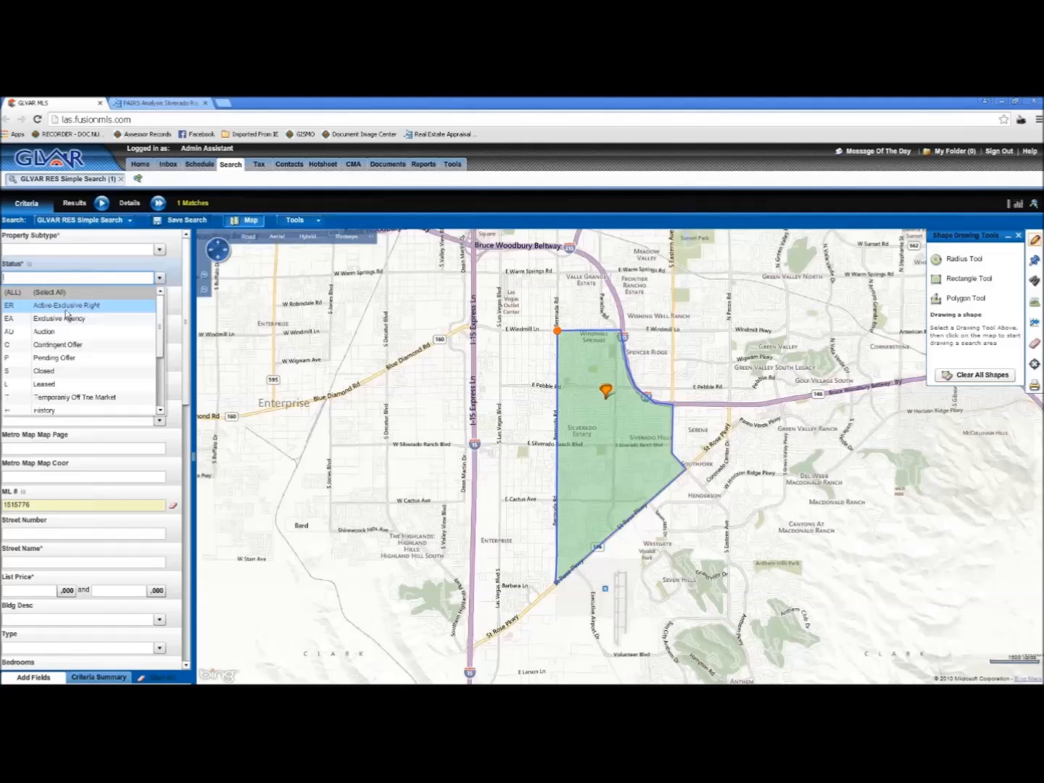
pyautogui.click(64, 307)
pyautogui.click(63, 319)
pyautogui.click(61, 308)
pyautogui.click(59, 319)
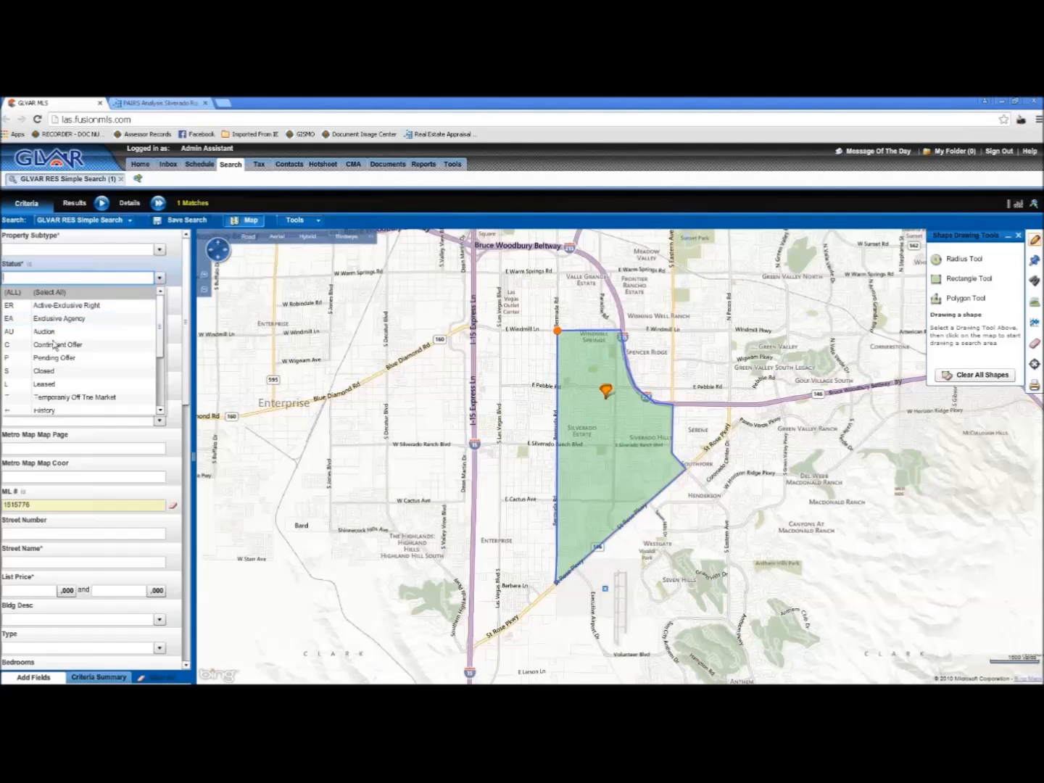
pyautogui.click(46, 371)
pyautogui.click(185, 332)
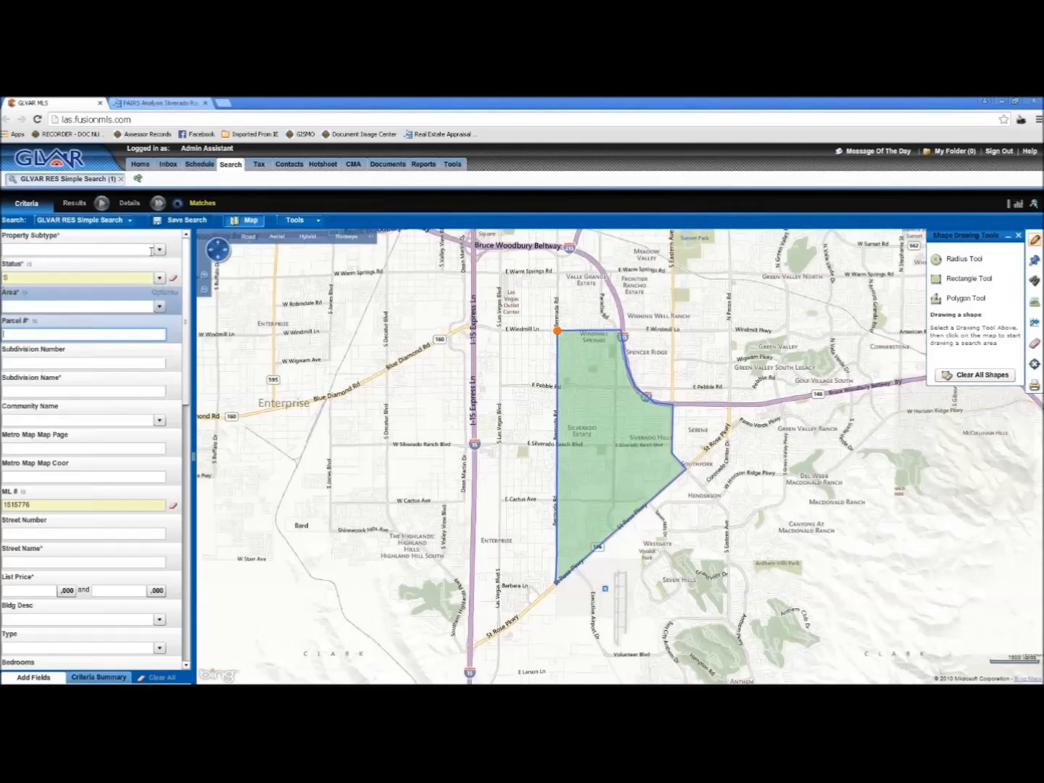
# Set the property subtype to Single Family Residential and clear the ML # criterion
pyautogui.click(160, 249)
pyautogui.click(62, 303)
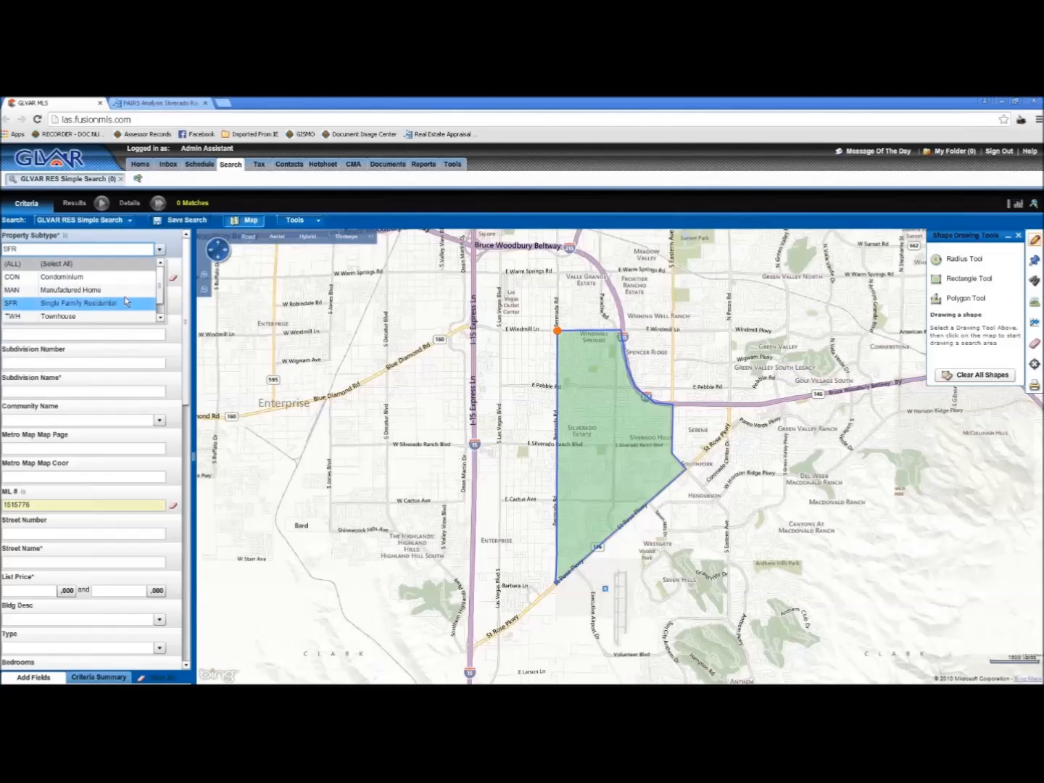
pyautogui.click(187, 303)
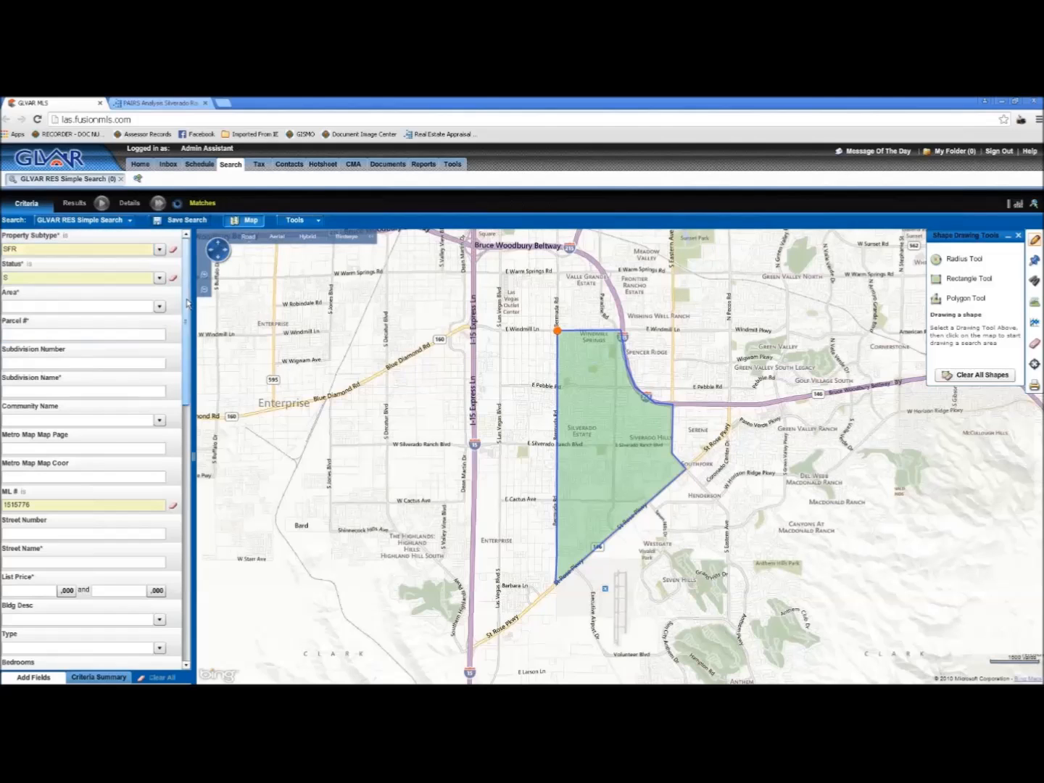
pyautogui.click(173, 508)
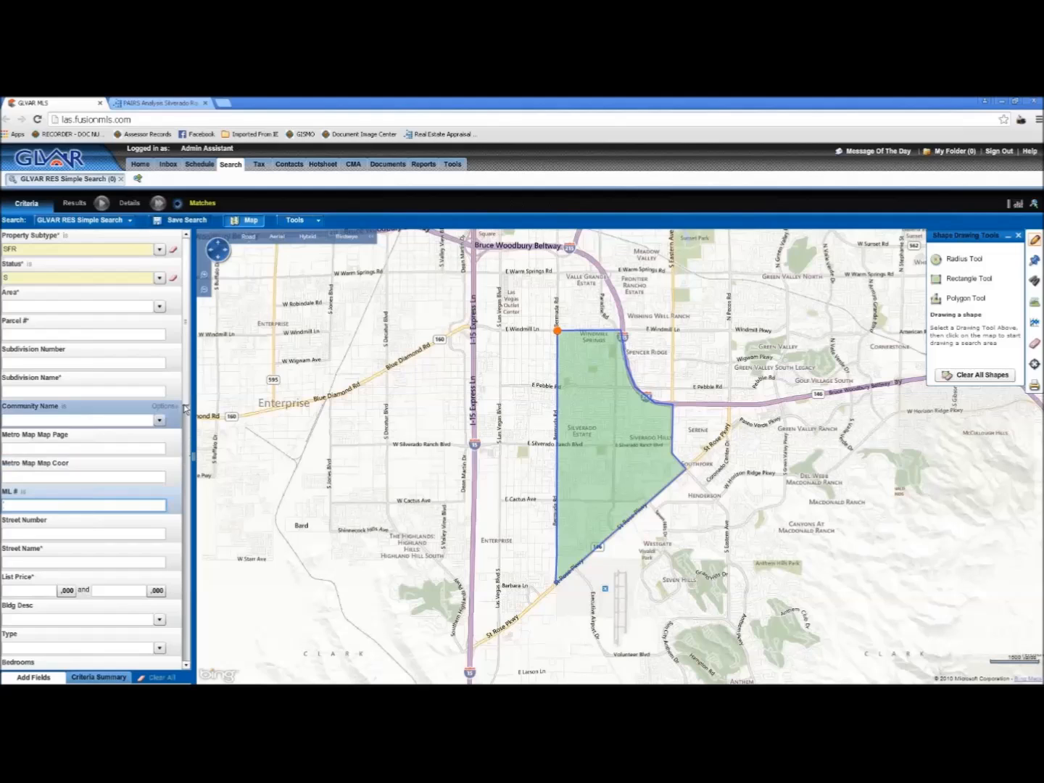
pyautogui.scroll(-3, 174, 464)
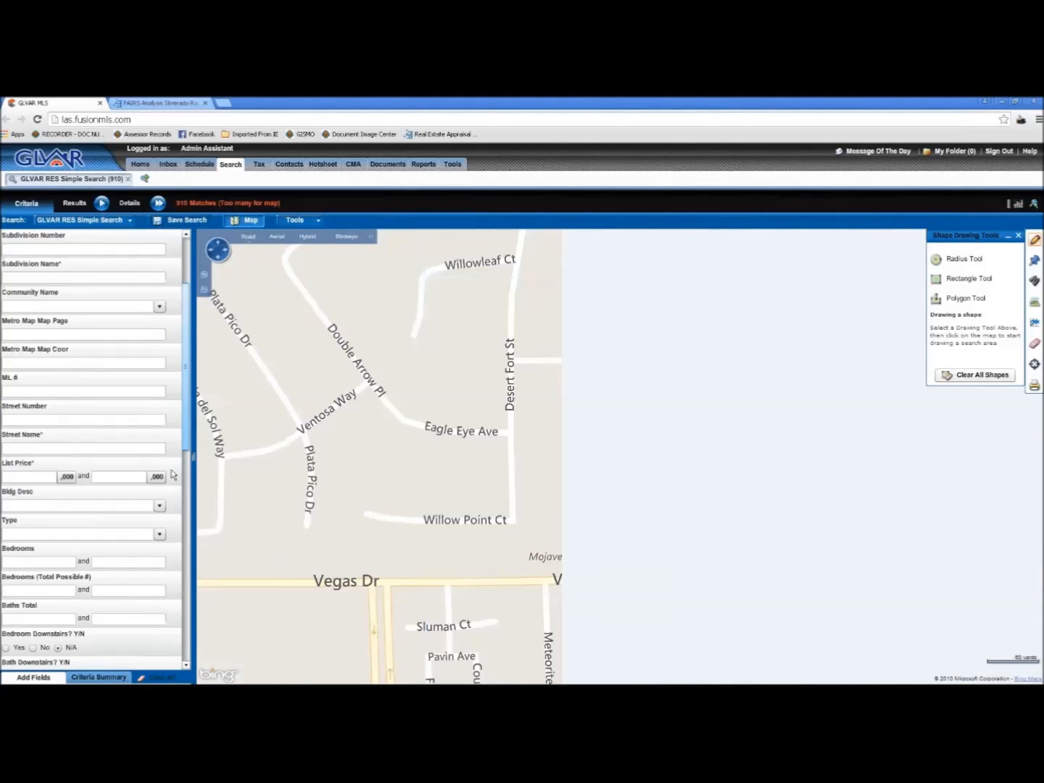
# Limit the building description criterion to Two Story and Tri-Level homes
pyautogui.click(161, 506)
pyautogui.click(21, 545)
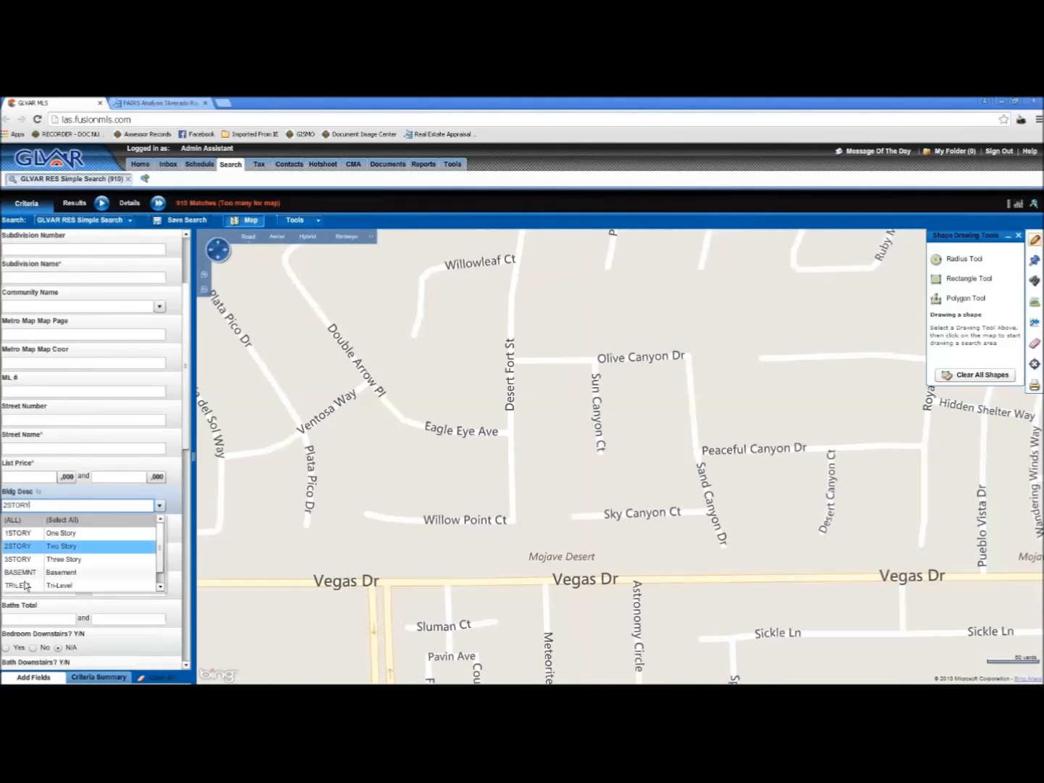
pyautogui.click(29, 585)
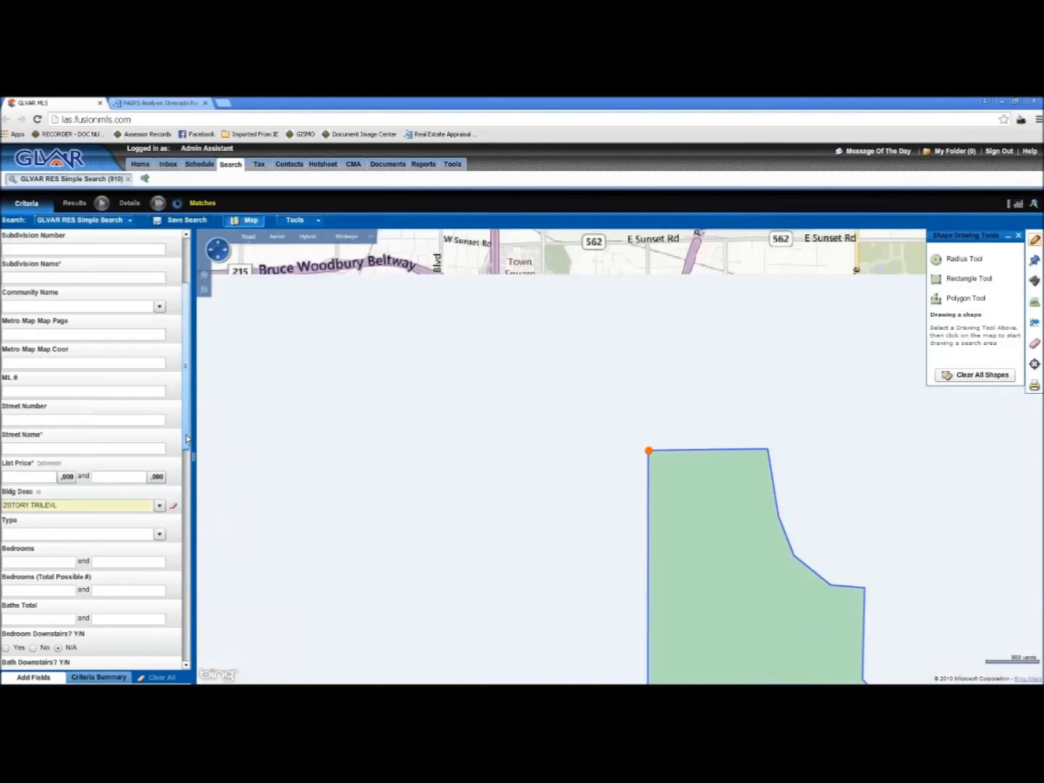
# Set the approximate living area criterion to between 1012 and 2102
pyautogui.moveTo(186, 415); pyautogui.dragTo(187, 450)
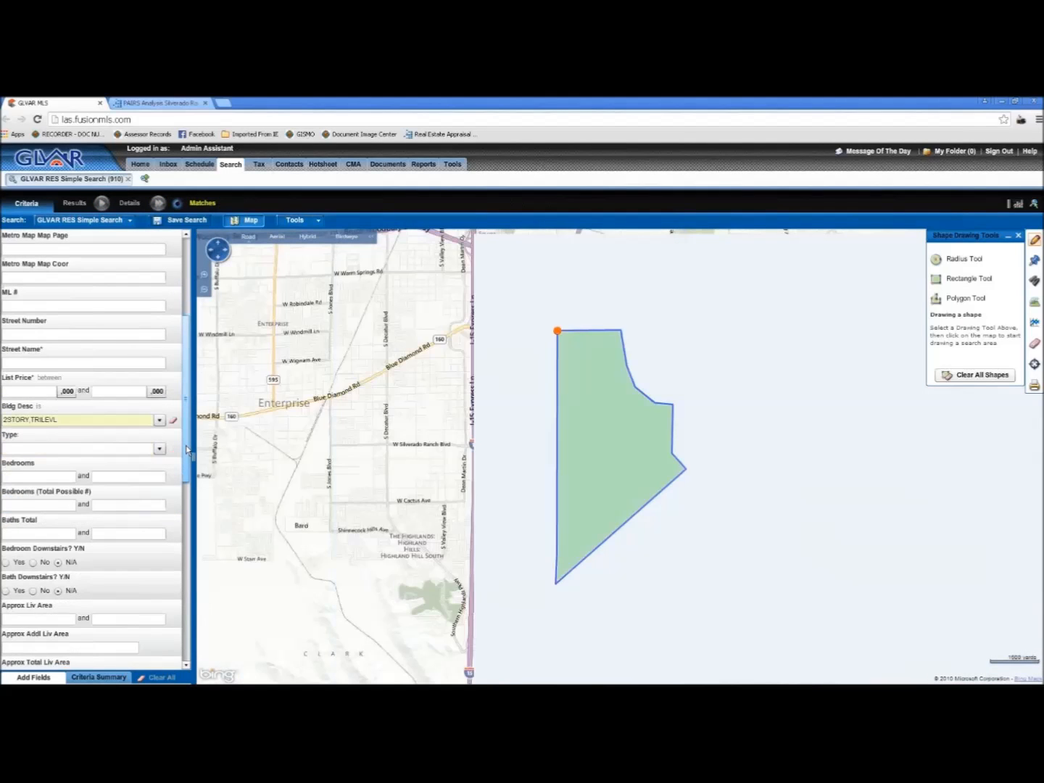
pyautogui.moveTo(188, 408); pyautogui.dragTo(188, 415)
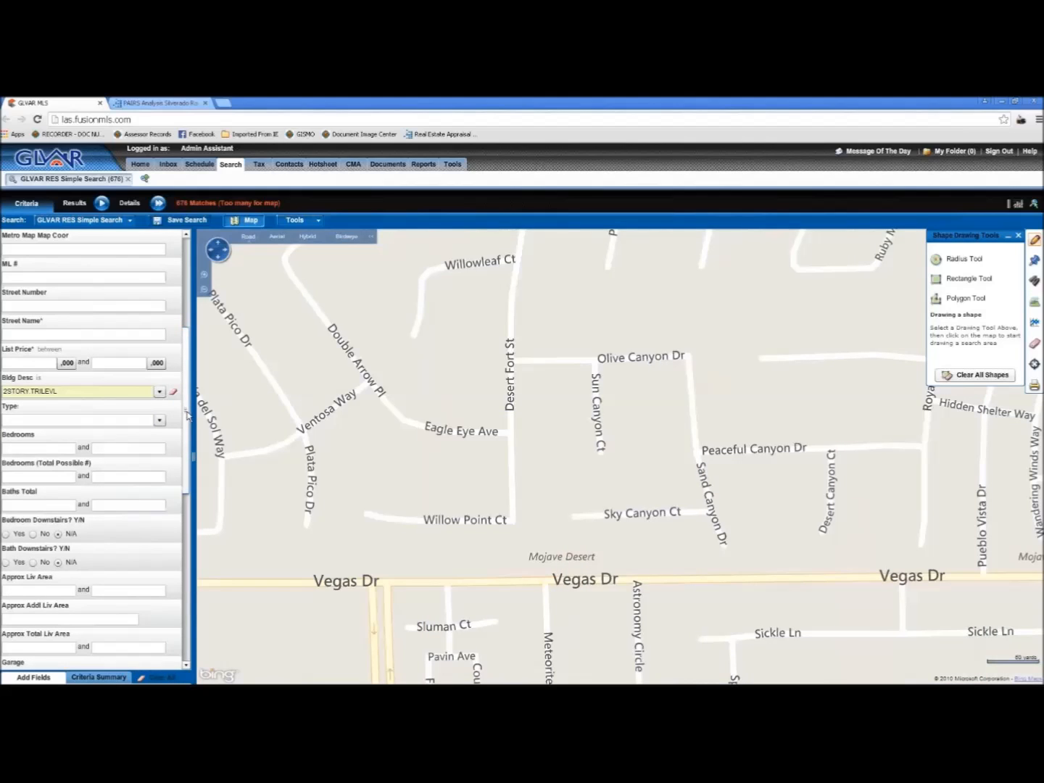
pyautogui.moveTo(187, 414); pyautogui.dragTo(187, 433)
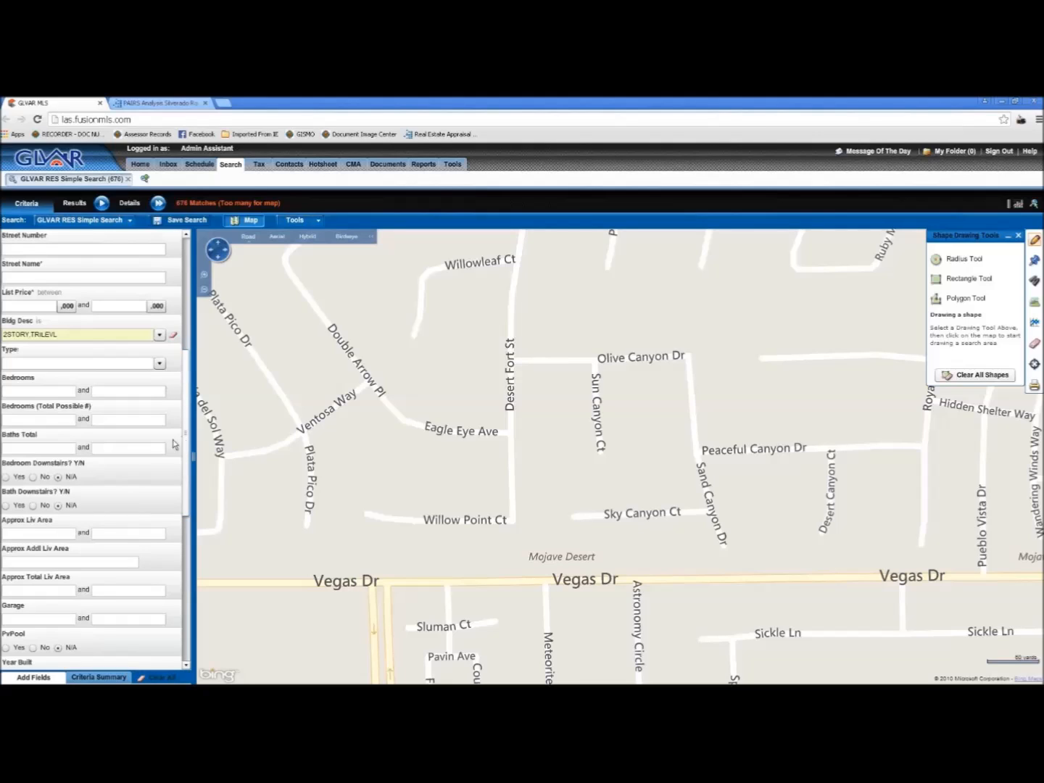
pyautogui.click(34, 531)
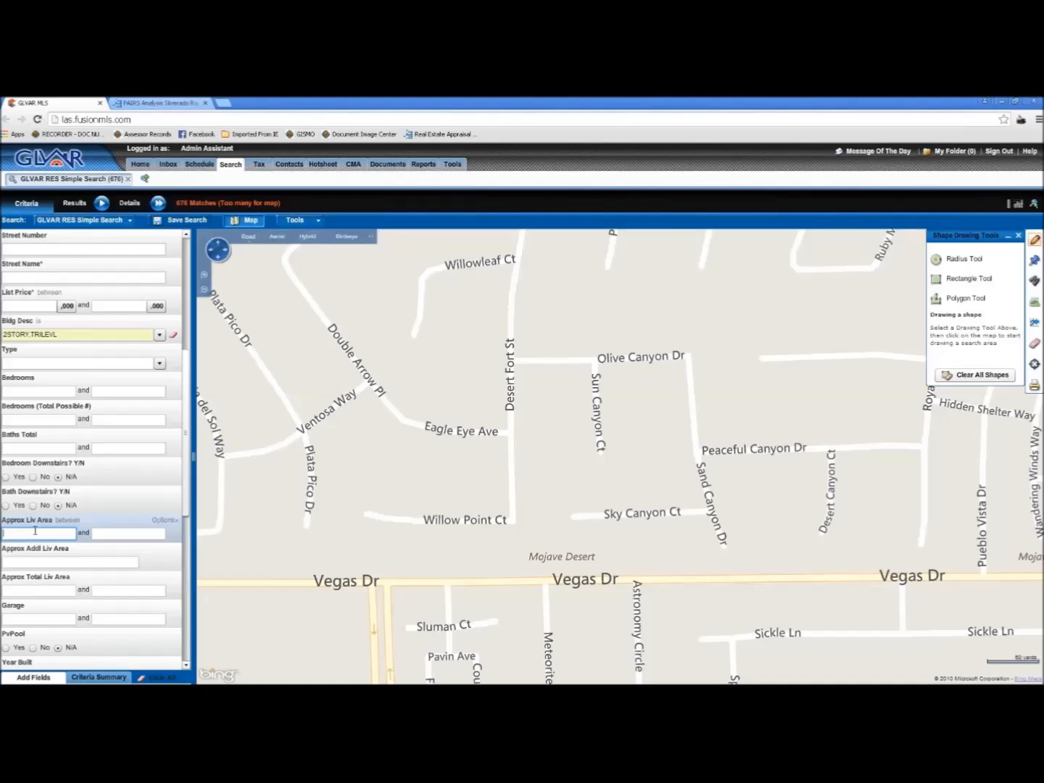
pyautogui.write('18')
pyautogui.press('Tab')
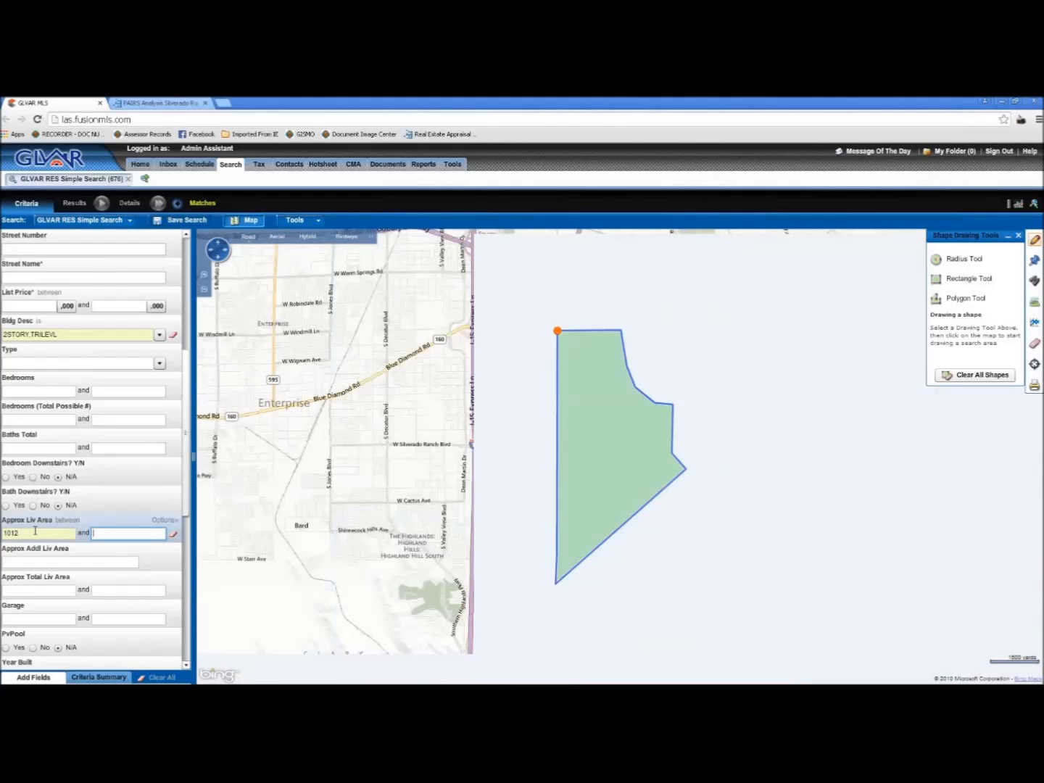
pyautogui.write('2102')
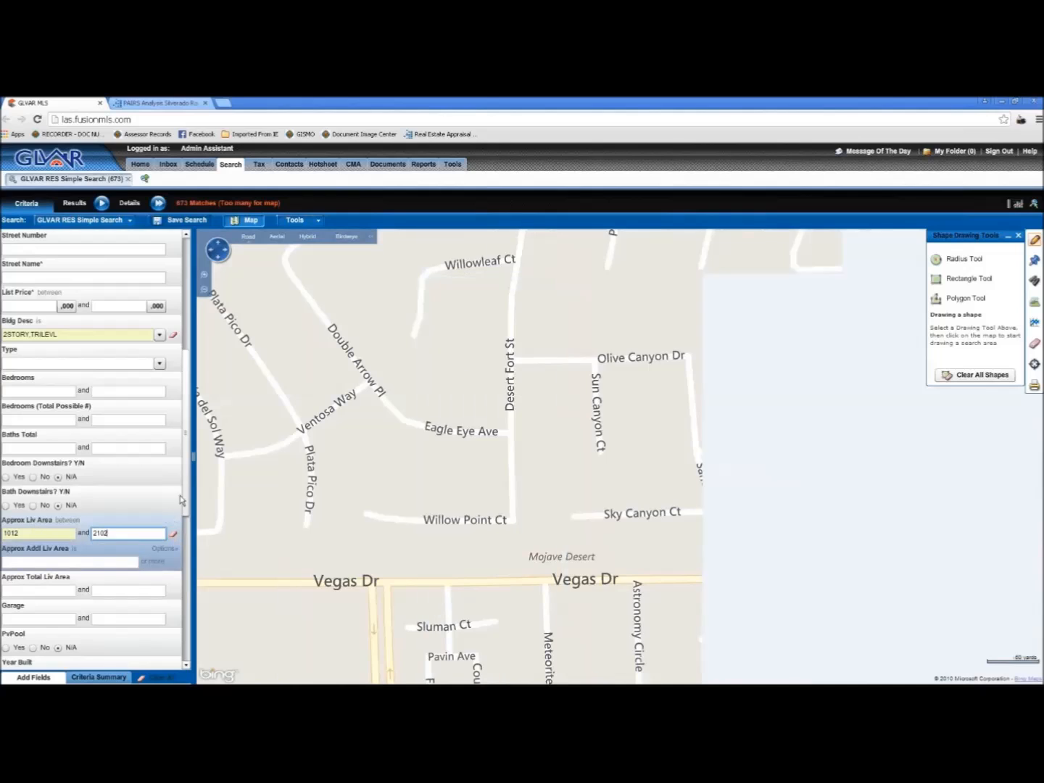
pyautogui.press('Tab')
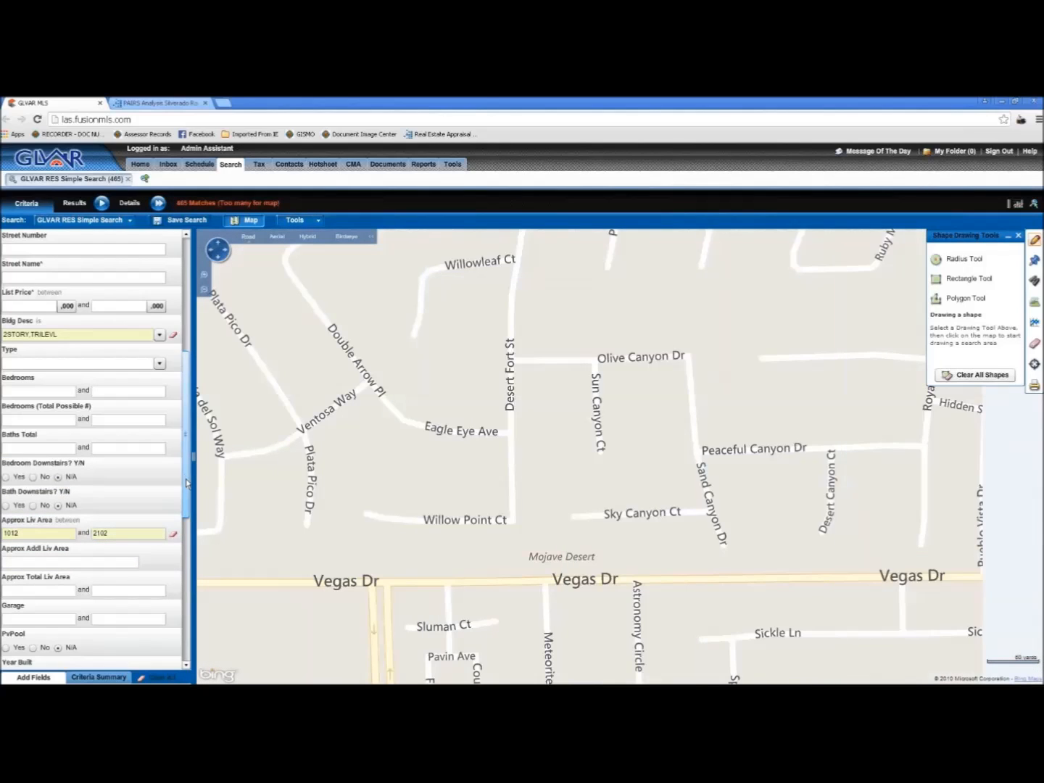
# Switch the Year Built criterion to a between range and set it to 1987 through 2007
pyautogui.scroll(-3, 186, 493)
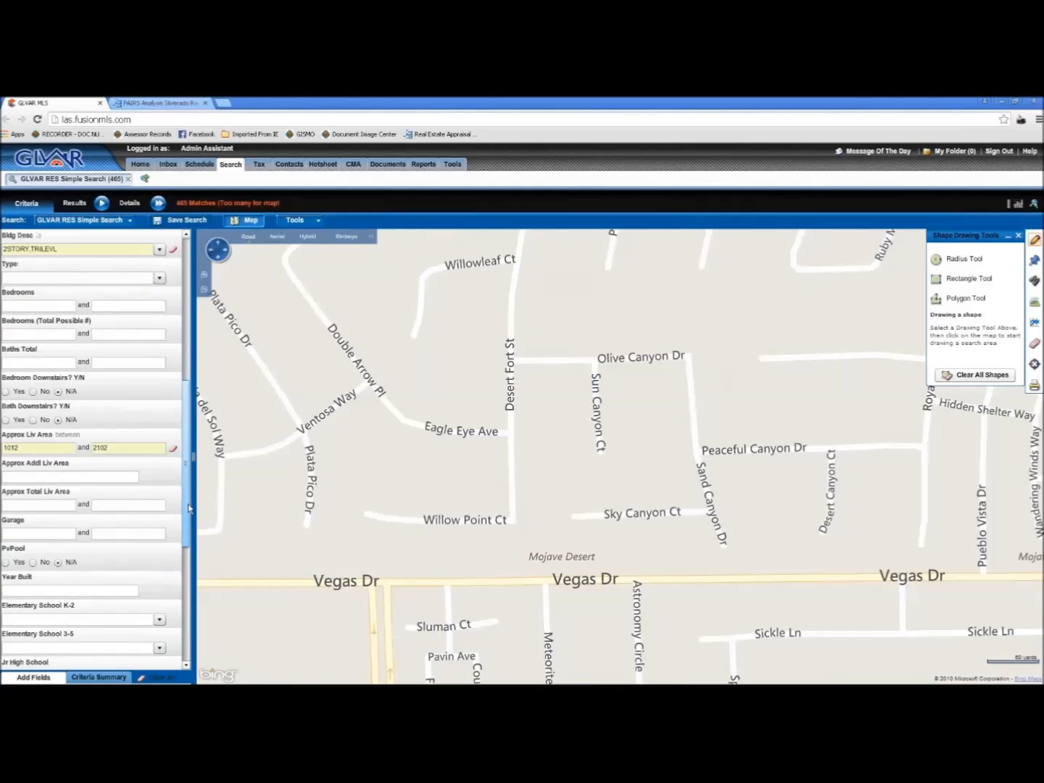
pyautogui.click(39, 577)
pyautogui.click(90, 581)
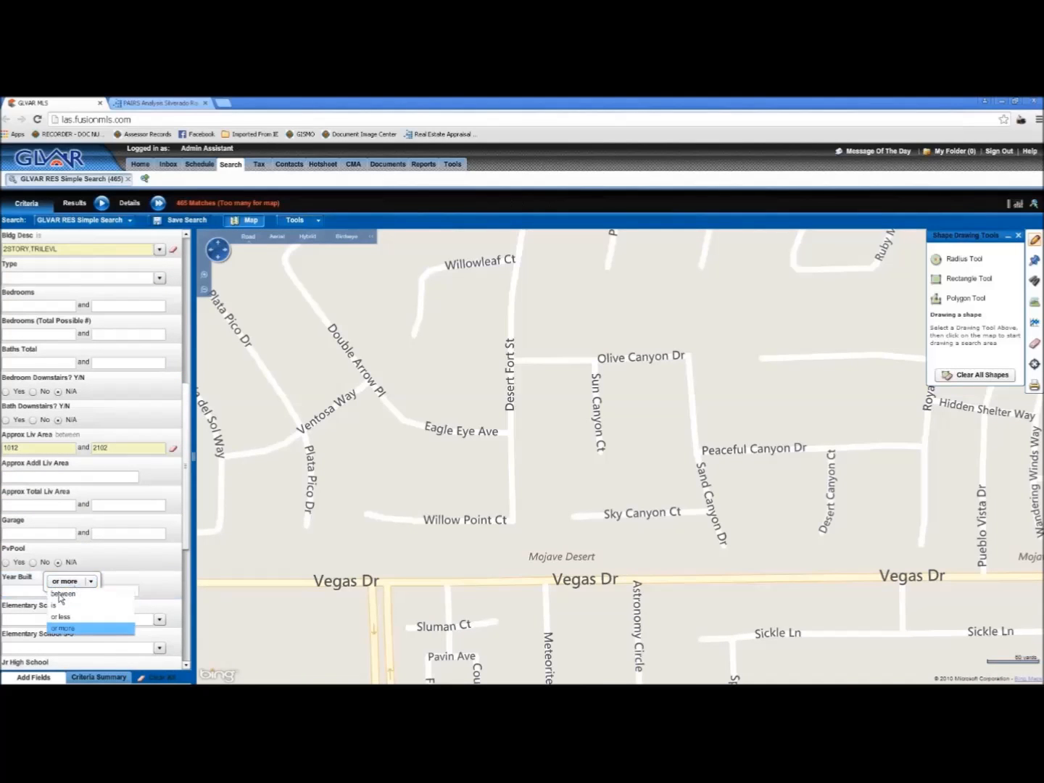
pyautogui.click(65, 628)
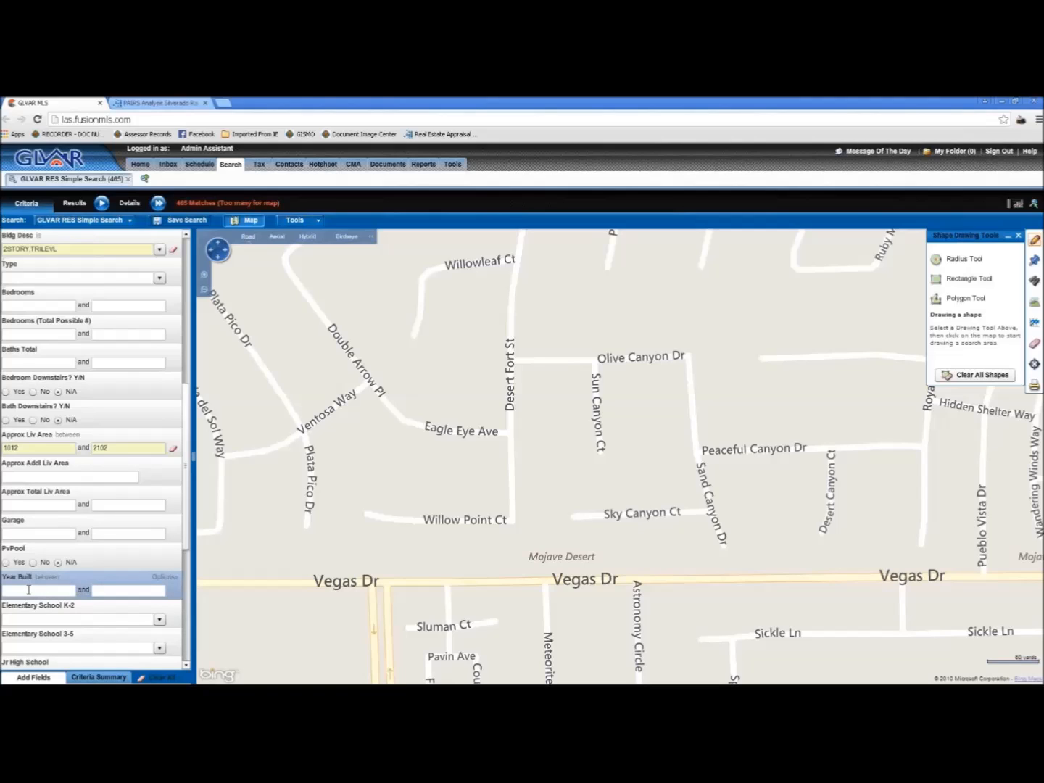
pyautogui.click(26, 591)
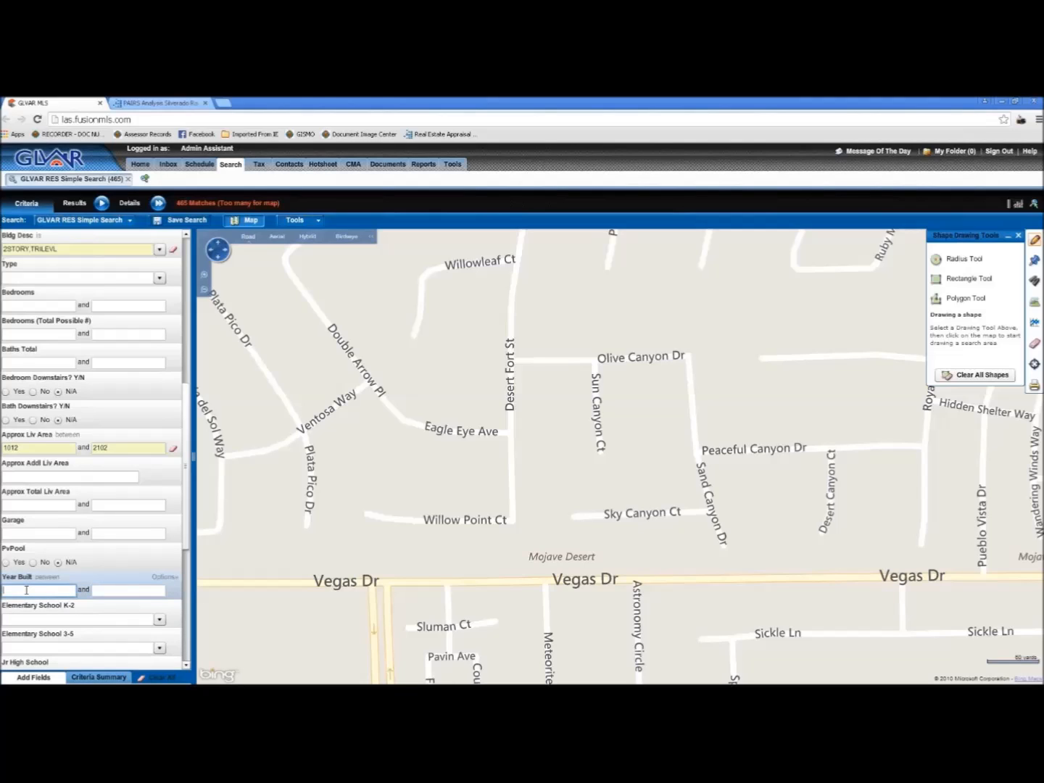
pyautogui.write('1987')
pyautogui.press('Tab')
pyautogui.write('2007')
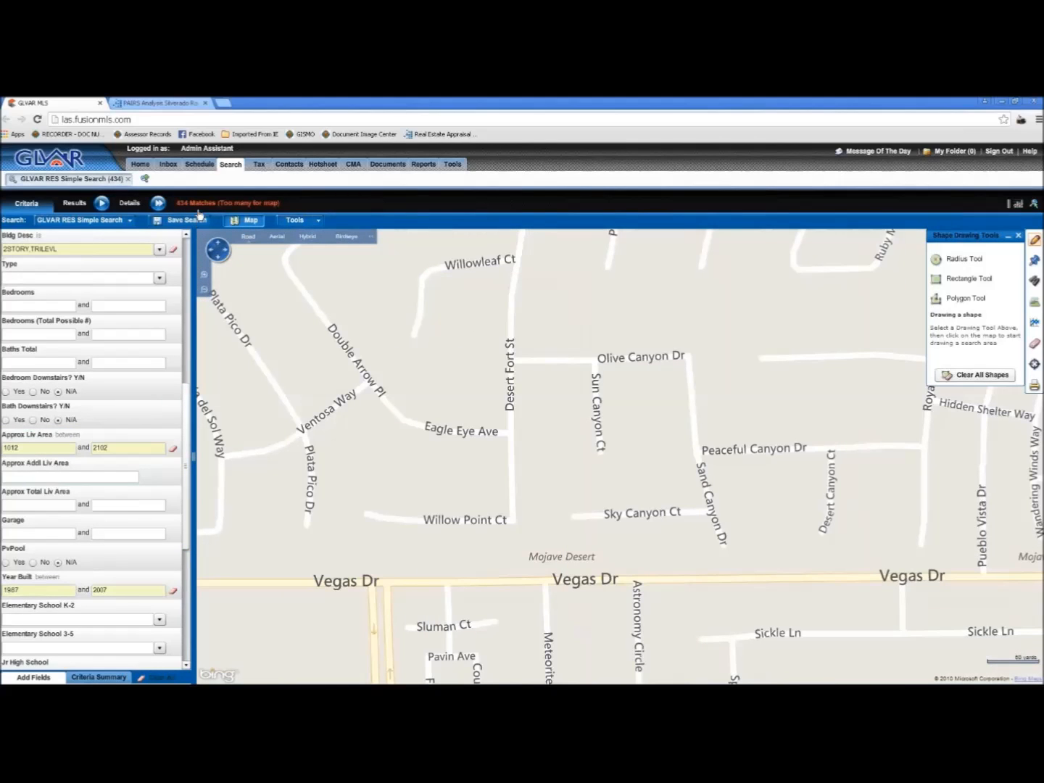
# Narrow the approximate living area criterion to between 1168 and 1946
pyautogui.scroll(3, 419, 464)
pyautogui.scroll(-4, 420, 471)
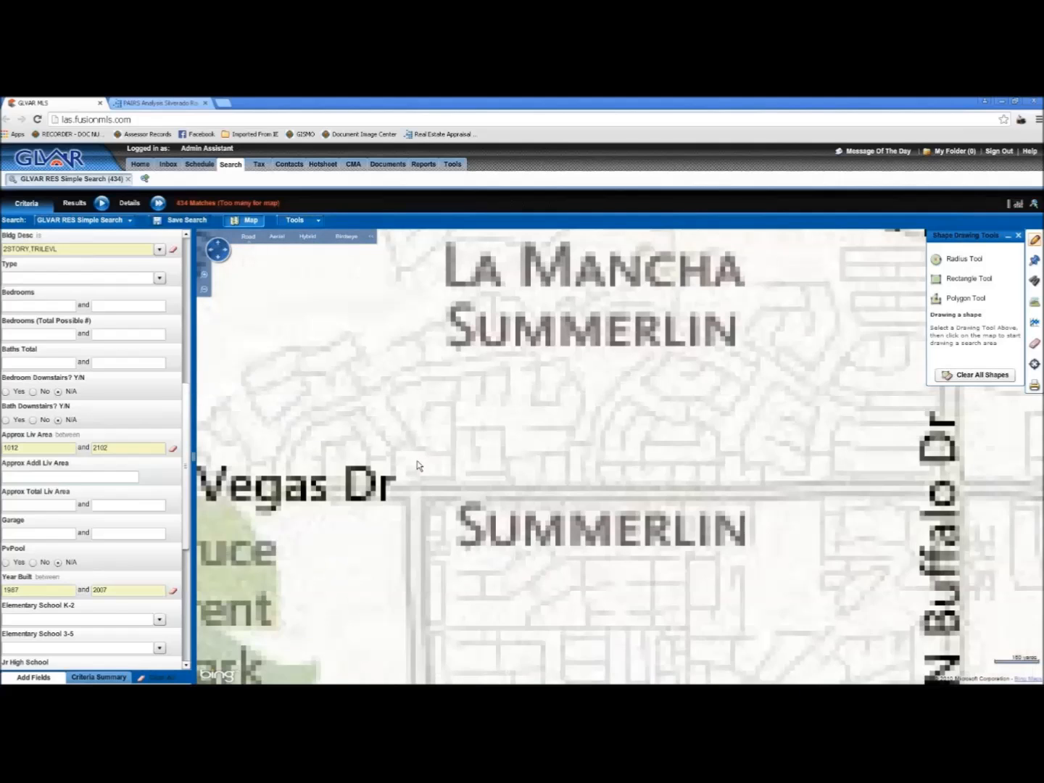
pyautogui.scroll(-1, 497, 514)
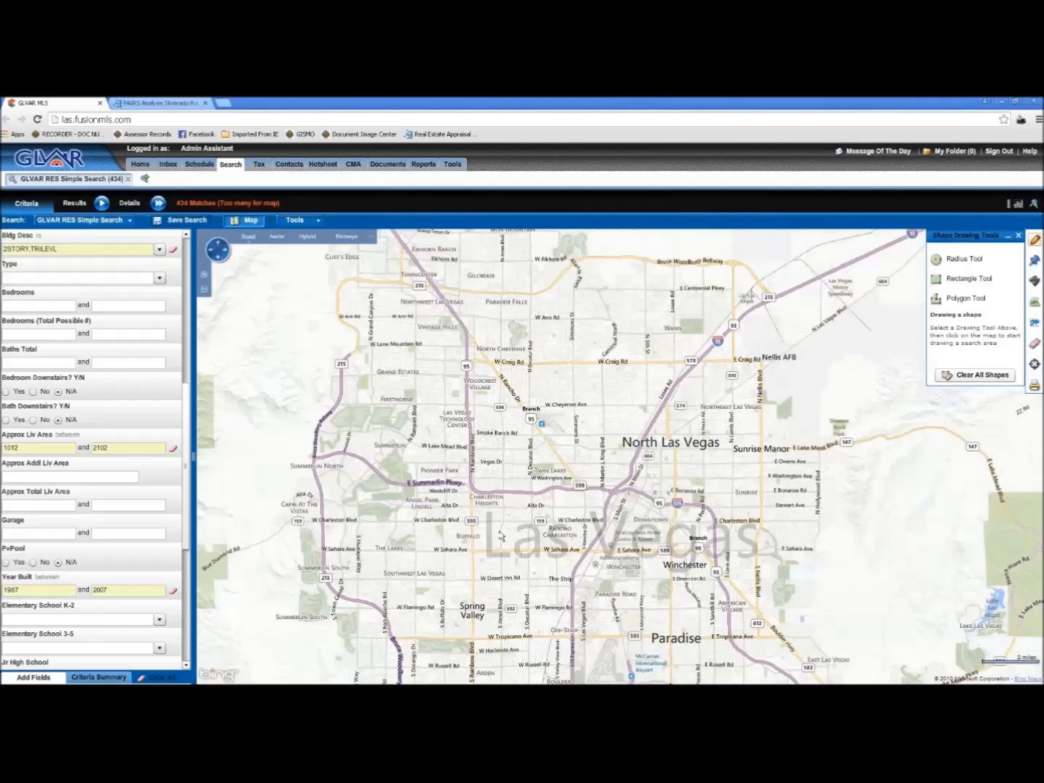
pyautogui.moveTo(501, 547); pyautogui.dragTo(522, 377)
pyautogui.moveTo(483, 465); pyautogui.dragTo(479, 455)
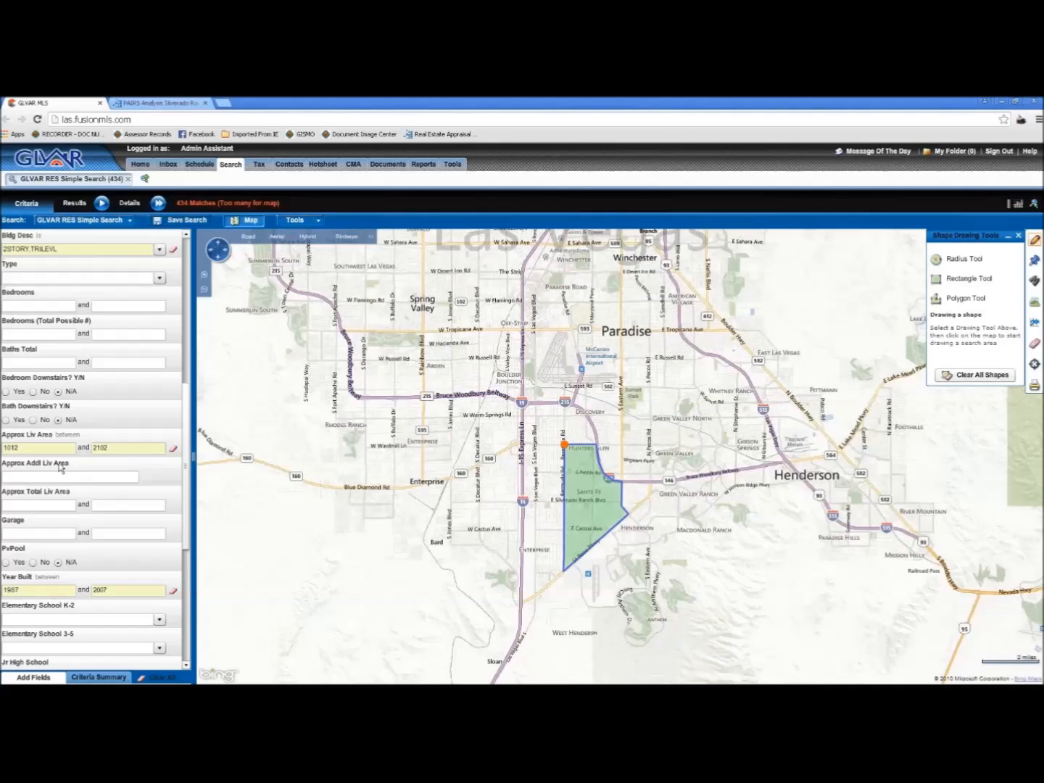
pyautogui.click(37, 447)
pyautogui.doubleClick(37, 447)
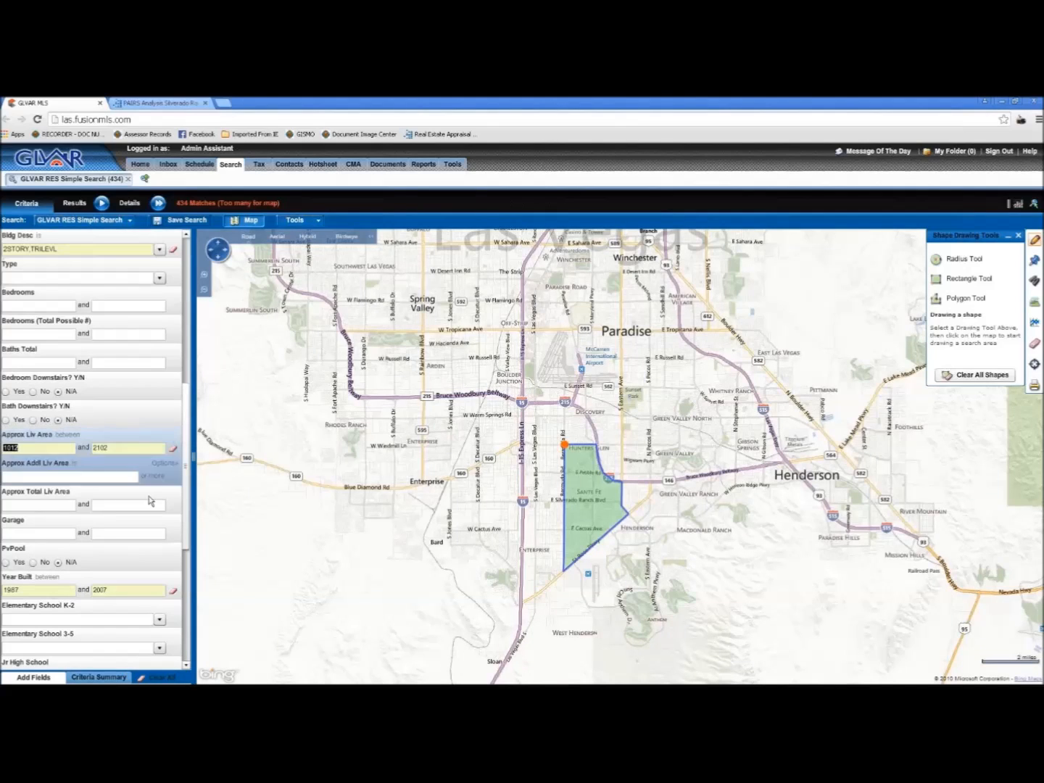
pyautogui.write('1')
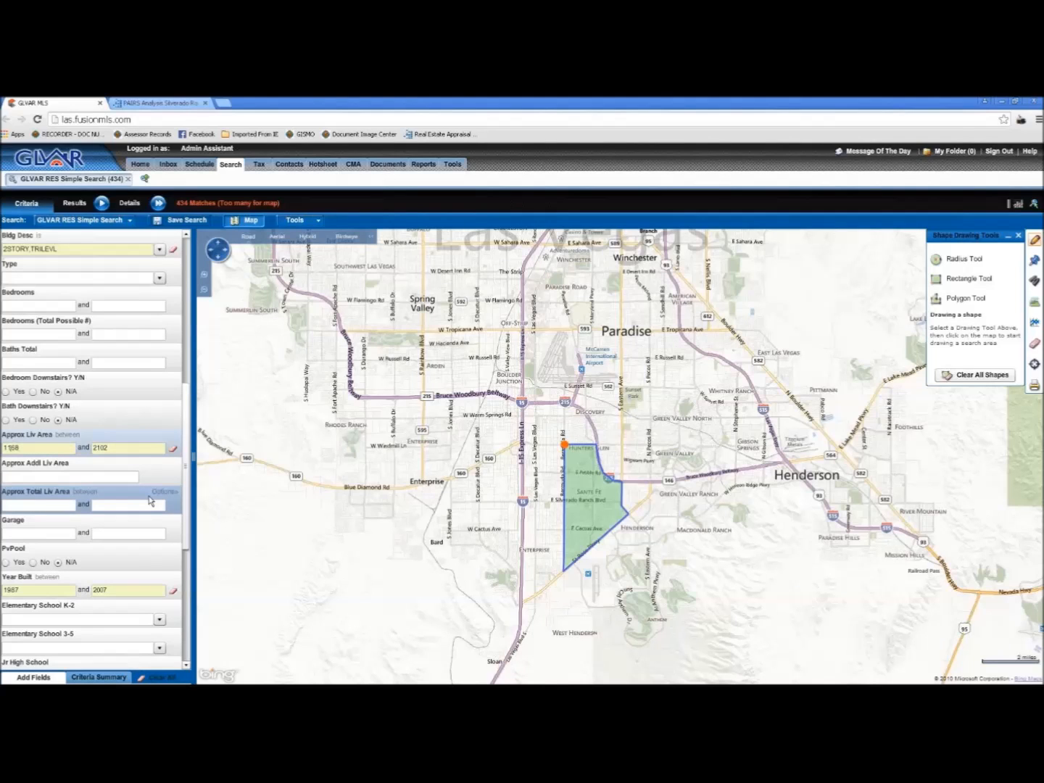
pyautogui.press('Tab')
pyautogui.write('1946')
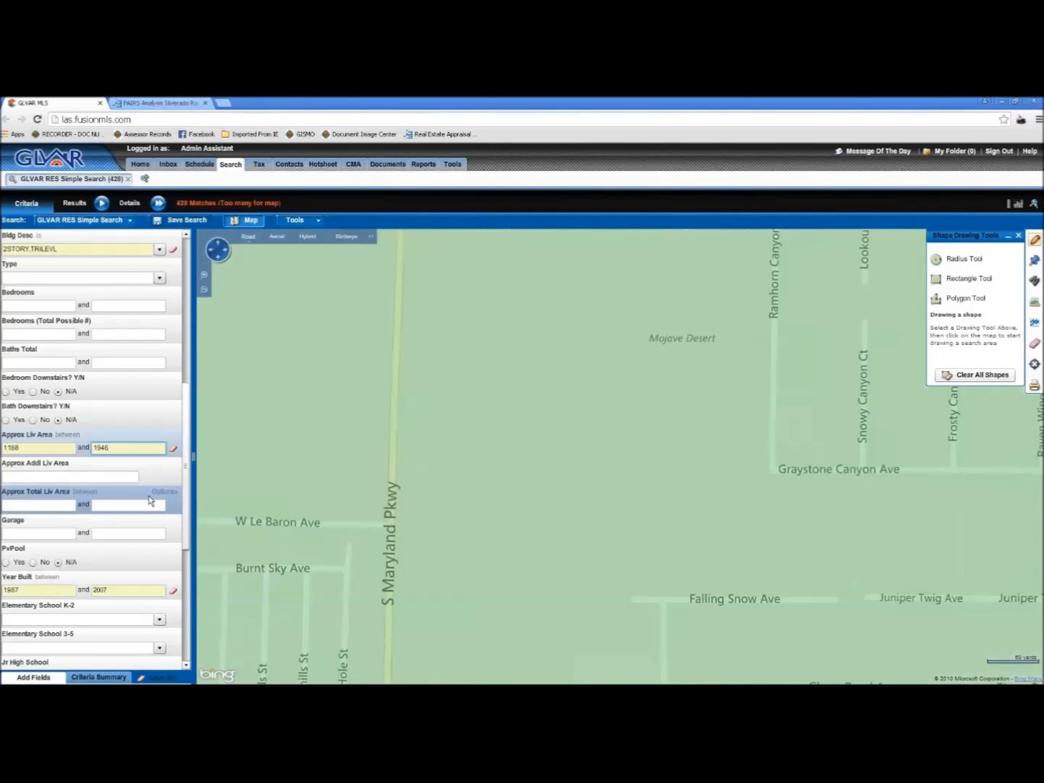
pyautogui.click(380, 481)
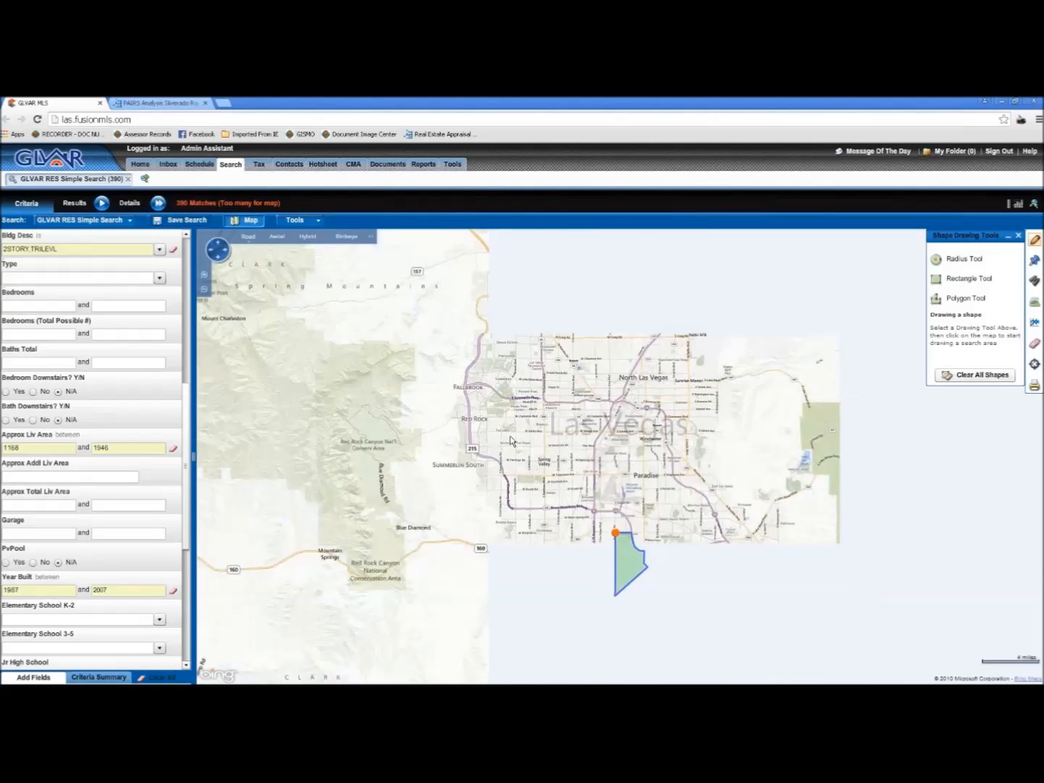
# Bring the whole search polygon into close view on the map to examine the search area
pyautogui.moveTo(530, 478); pyautogui.dragTo(510, 451)
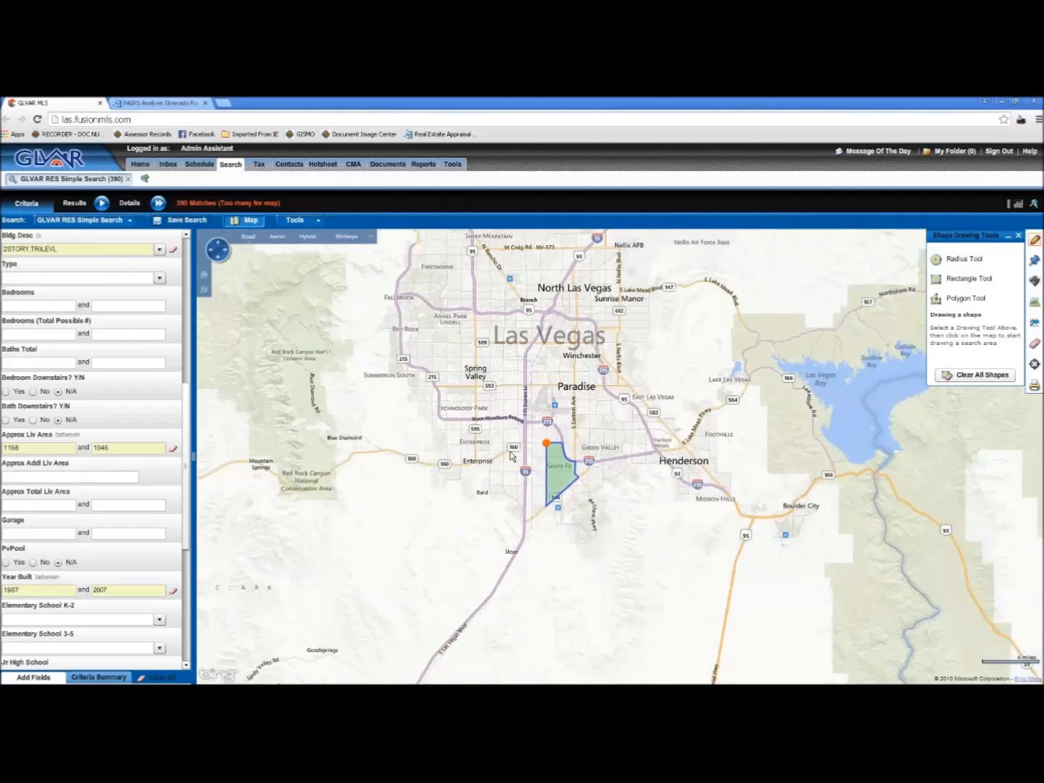
pyautogui.scroll(1, 509, 451)
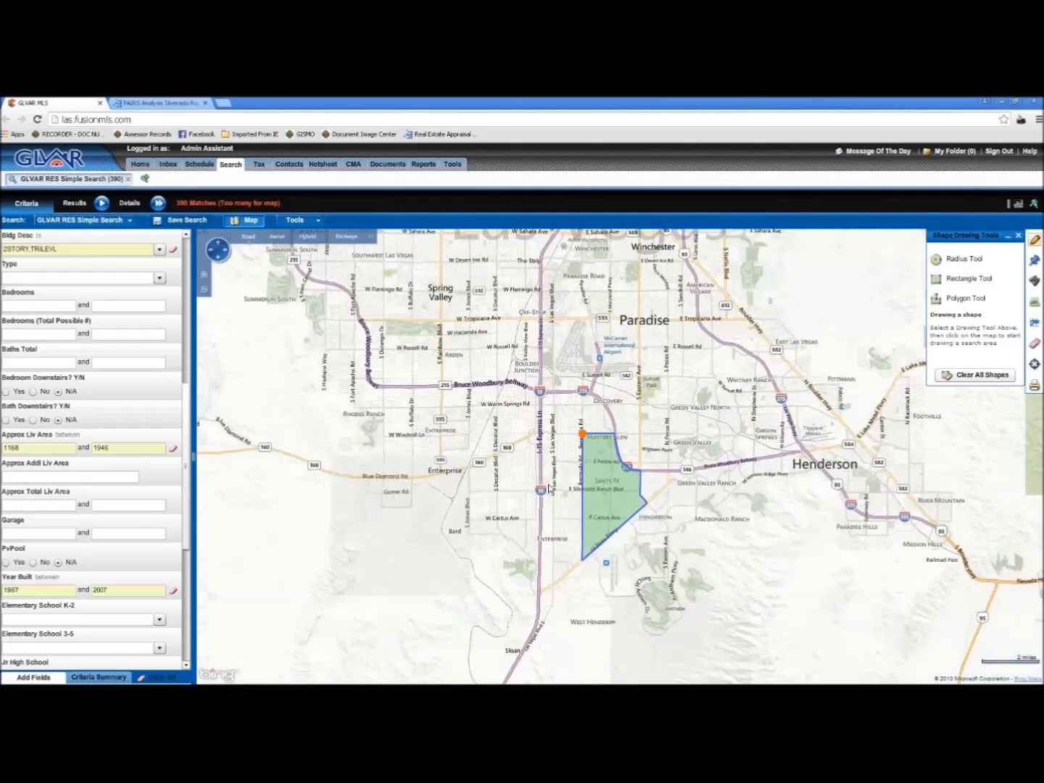
pyautogui.moveTo(535, 475); pyautogui.dragTo(512, 463)
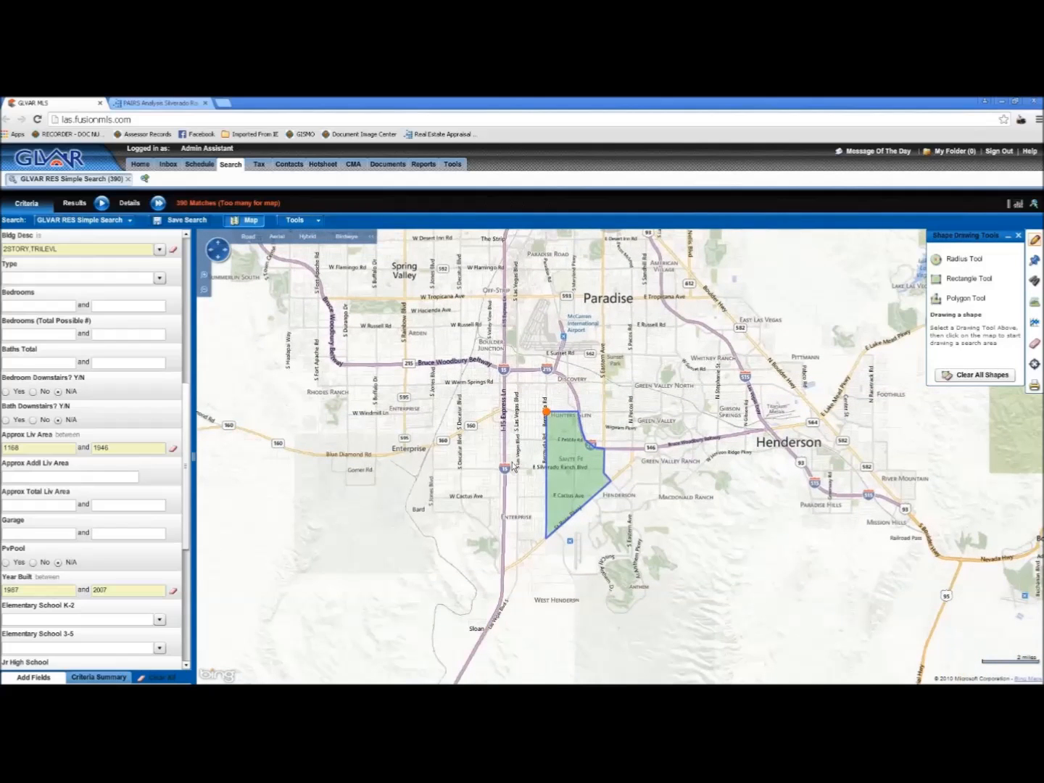
pyautogui.scroll(1, 513, 466)
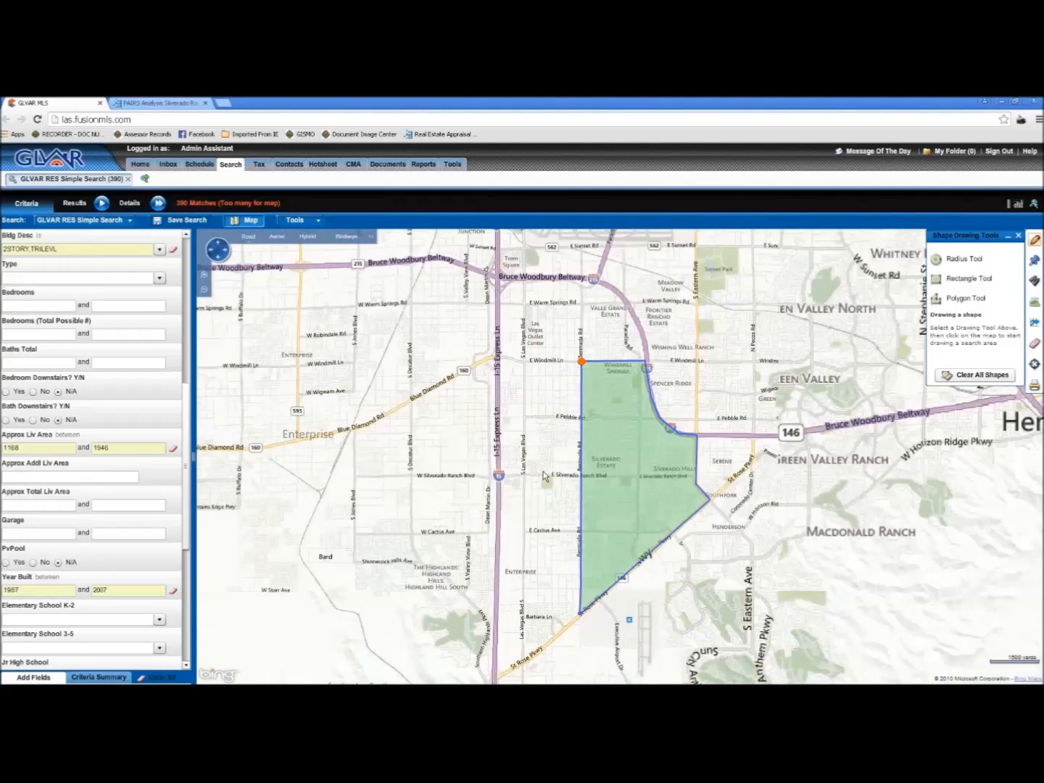
pyautogui.moveTo(528, 464); pyautogui.dragTo(514, 454)
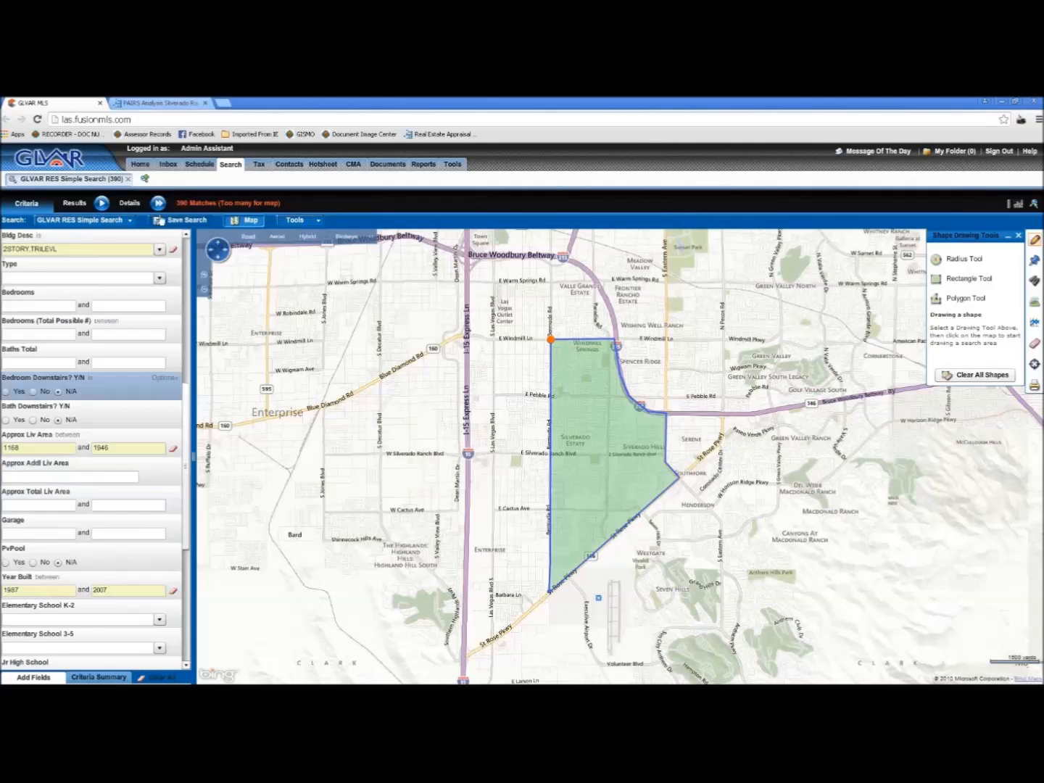
# Switch to the Silverado Ranch Test 3 PAIRS analysis and display the record statistics for the Basement variable
pyautogui.click(156, 103)
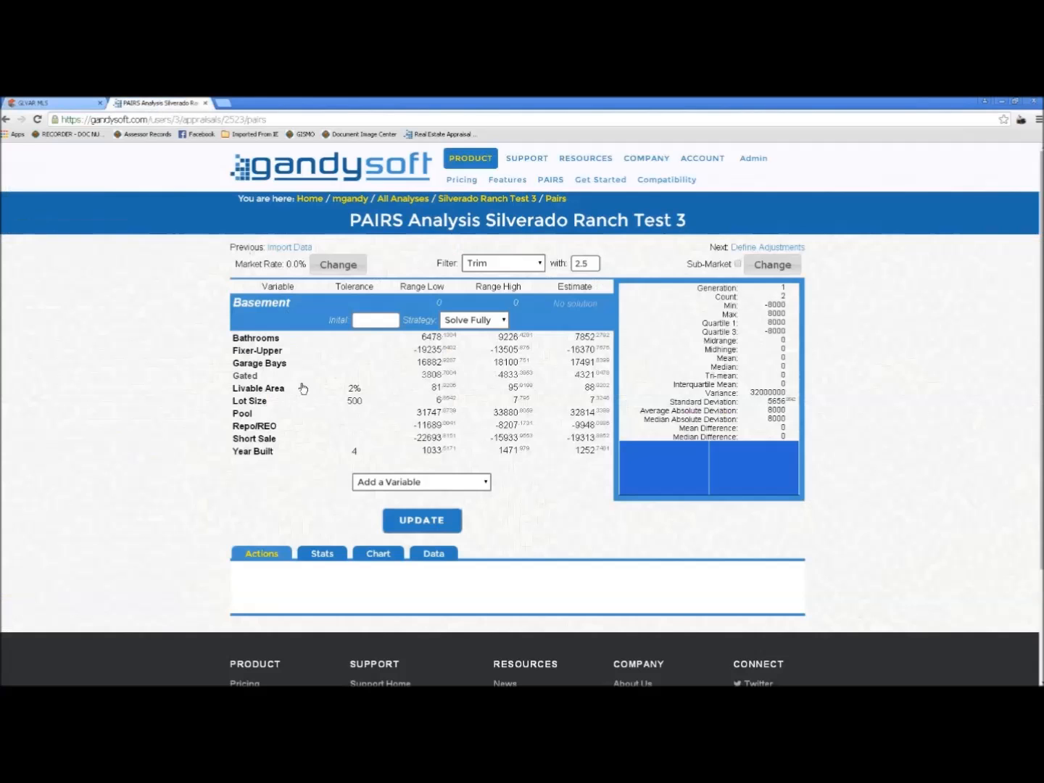
pyautogui.click(322, 553)
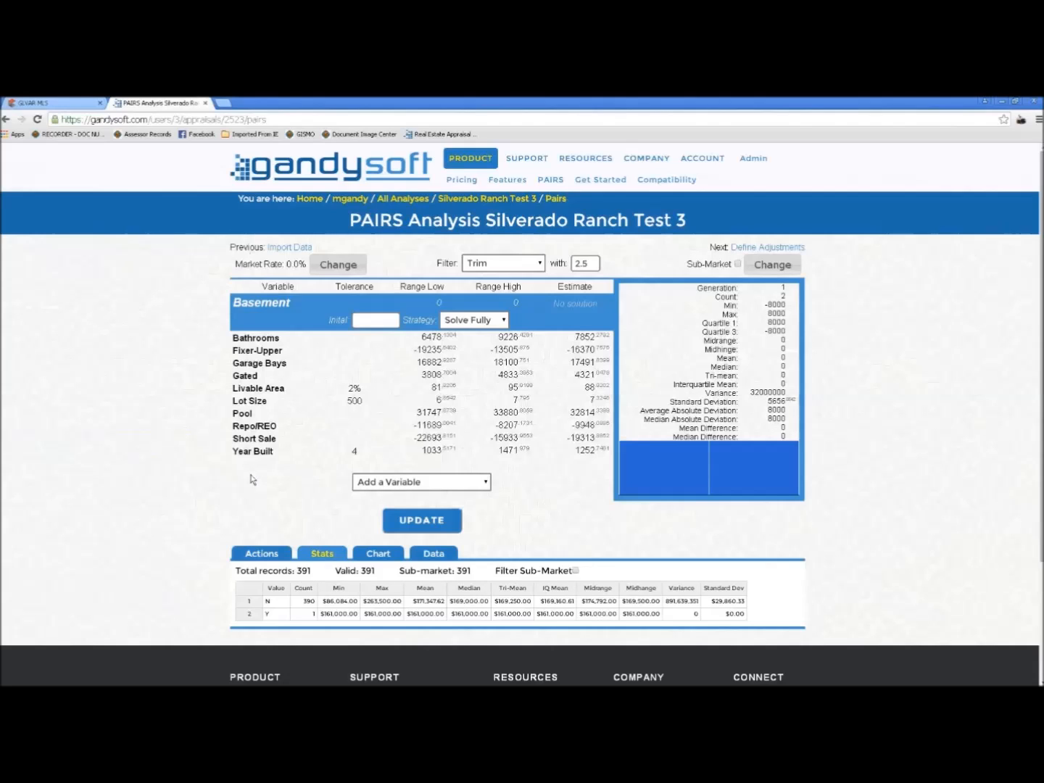
# Open the market adjustment rate settings and compare the median sale price trends over the Quarter, Half and Year periods
pyautogui.click(339, 264)
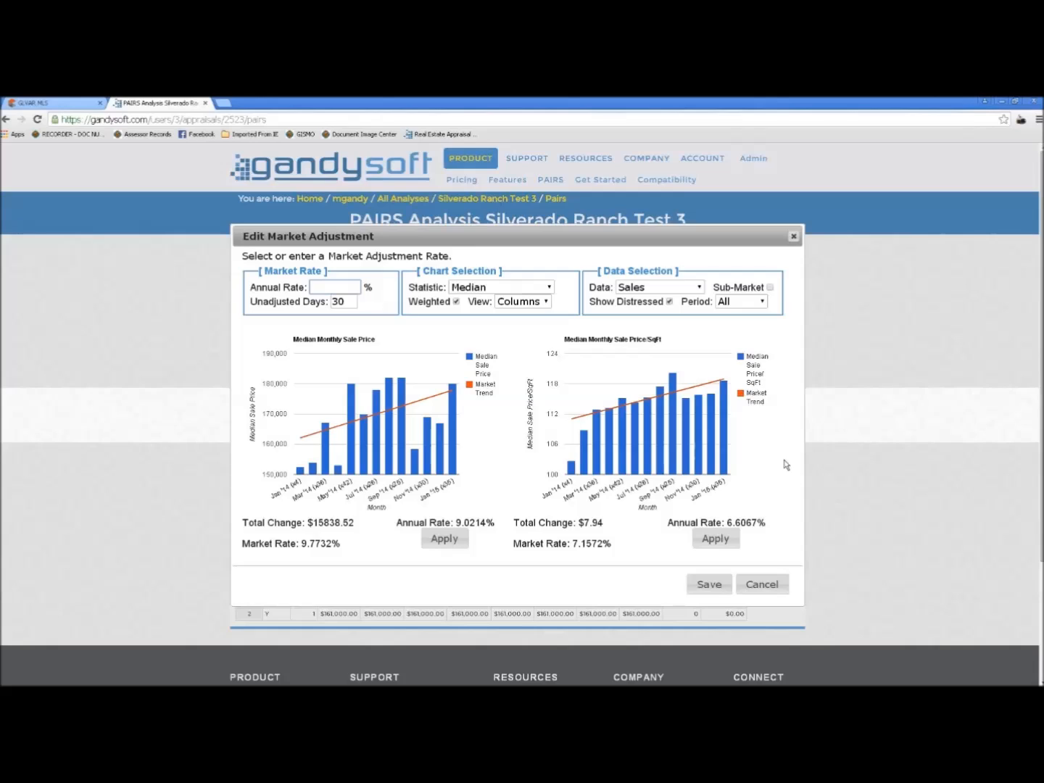
pyautogui.click(757, 302)
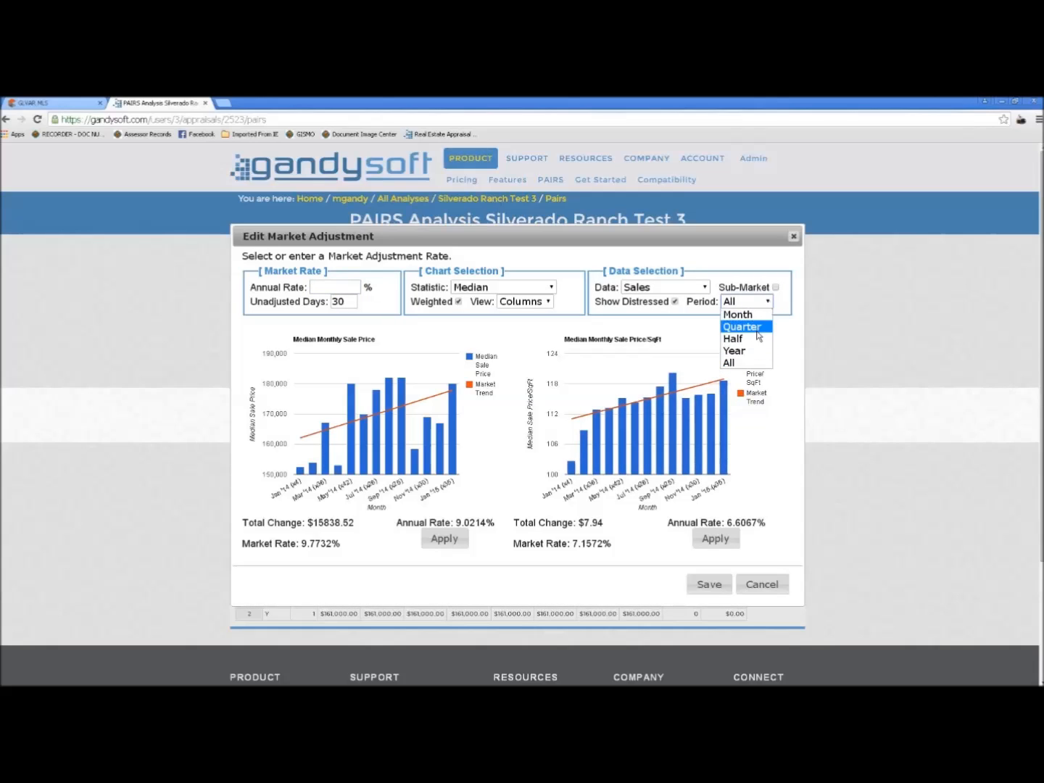
pyautogui.click(757, 327)
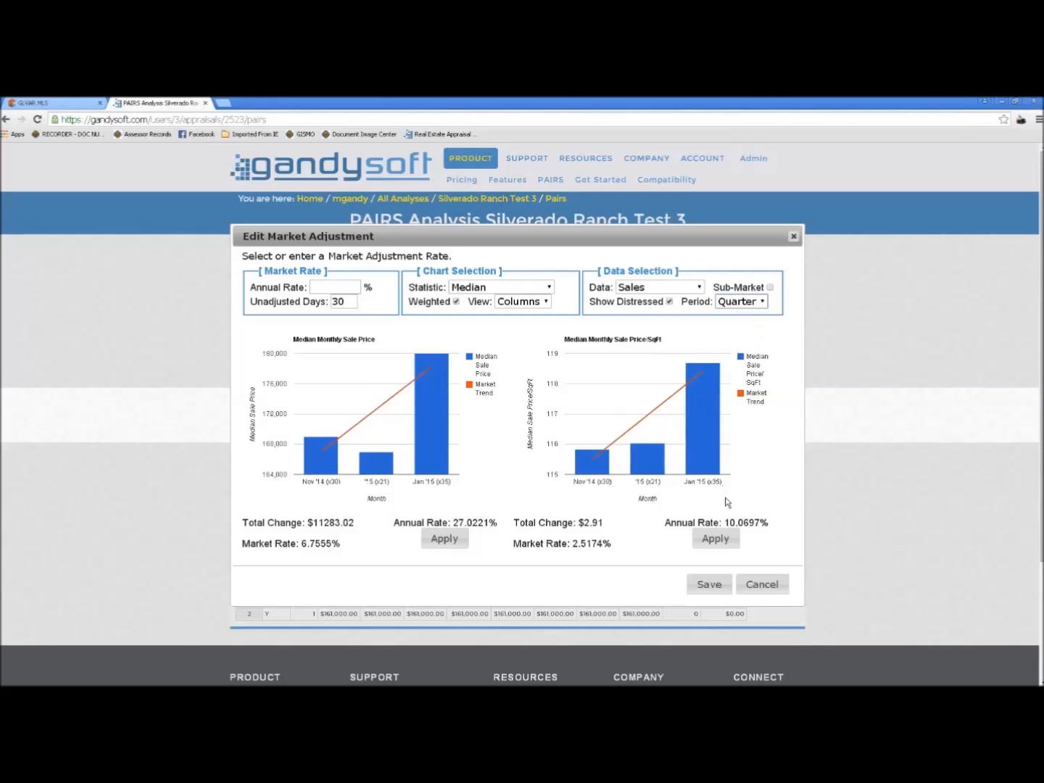
pyautogui.click(766, 304)
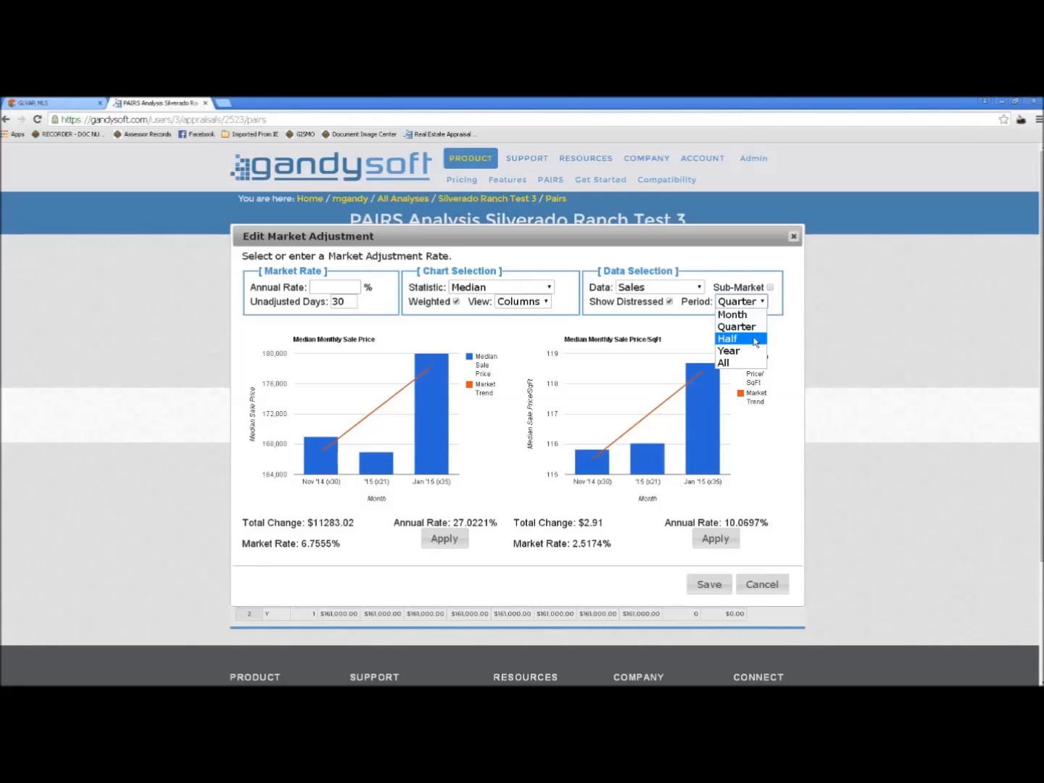
pyautogui.click(753, 340)
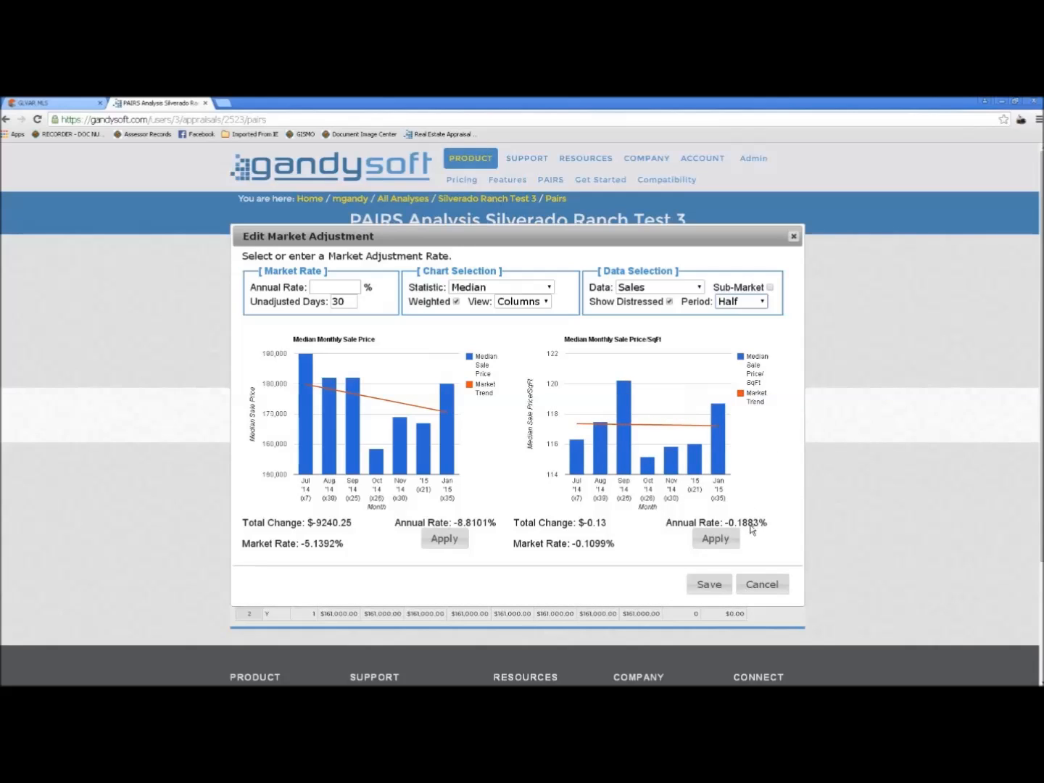
pyautogui.click(761, 303)
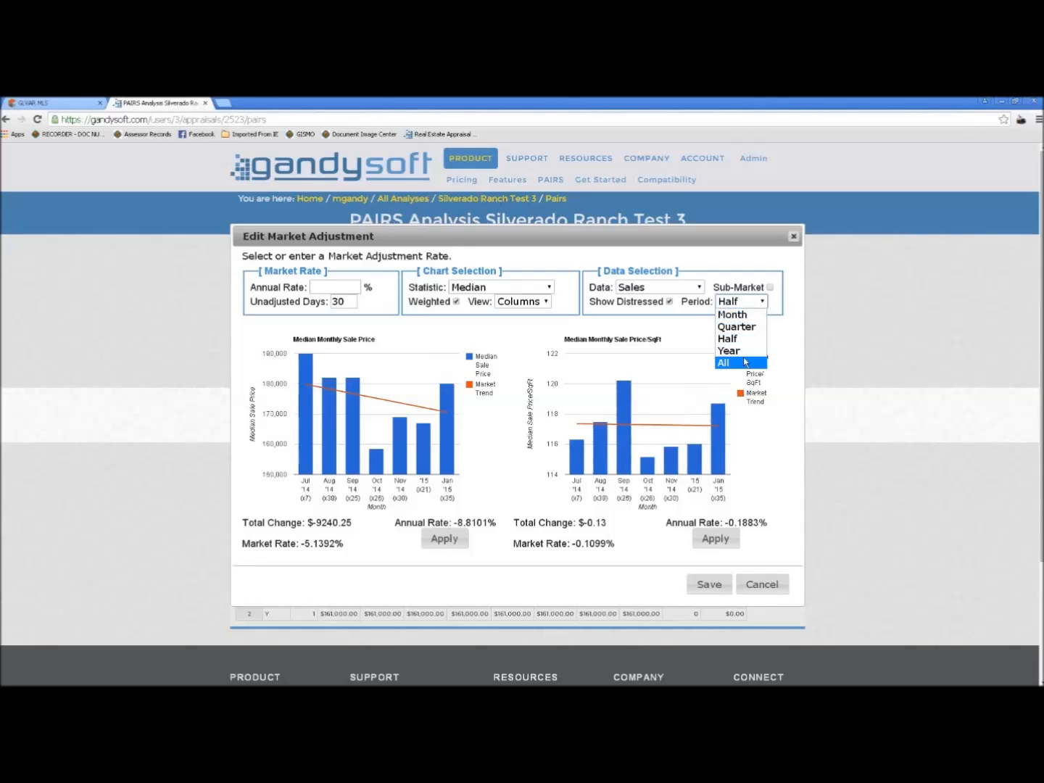
pyautogui.click(731, 351)
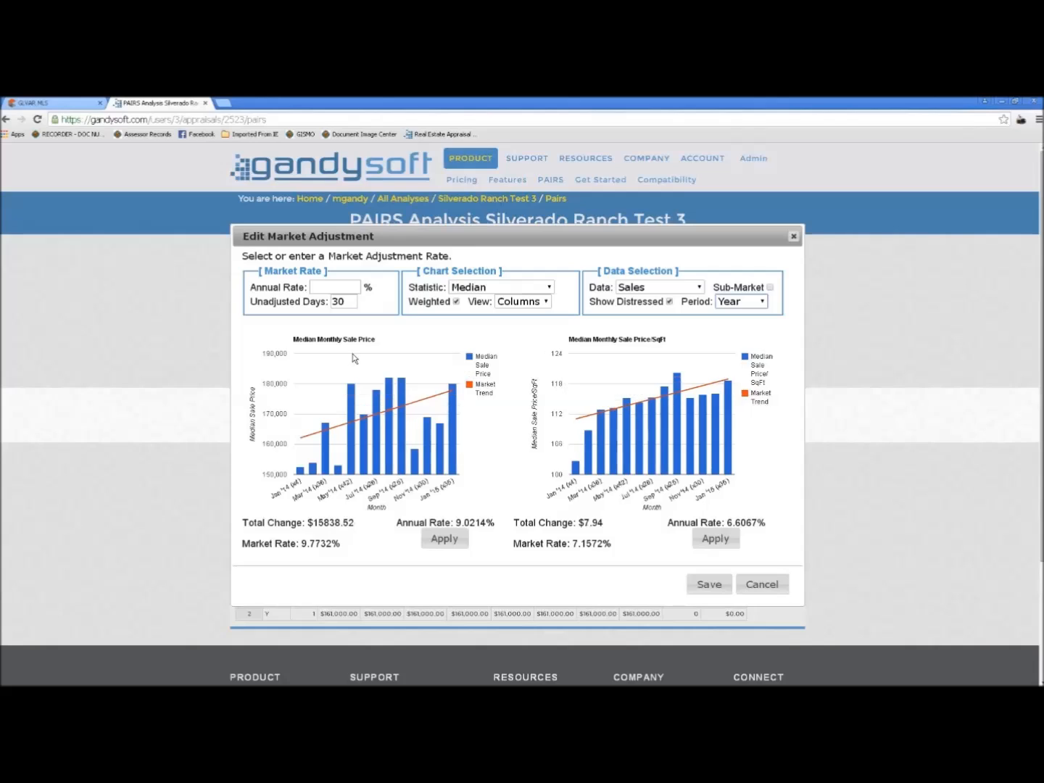
# Toggle the weighted trend and inspect the yearly median price-per-square-foot chart, closing the market adjustment settings without saving
pyautogui.click(457, 304)
pyautogui.click(457, 304)
pyautogui.click(457, 304)
pyautogui.moveTo(594, 412)
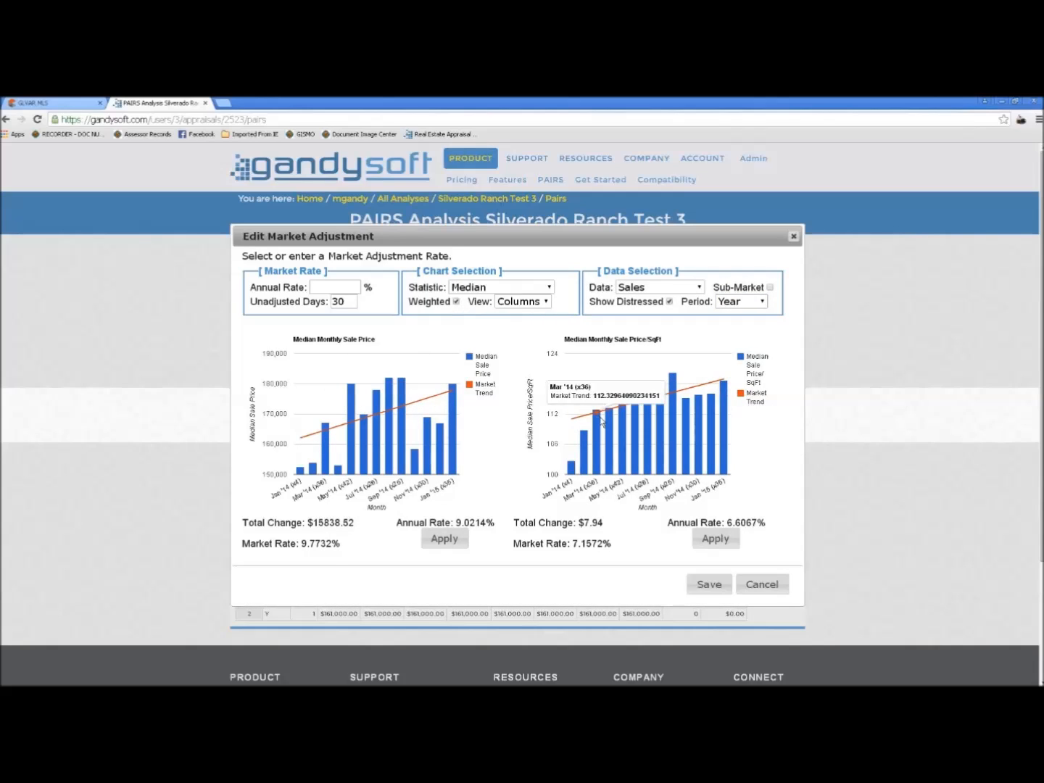
pyautogui.moveTo(725, 408)
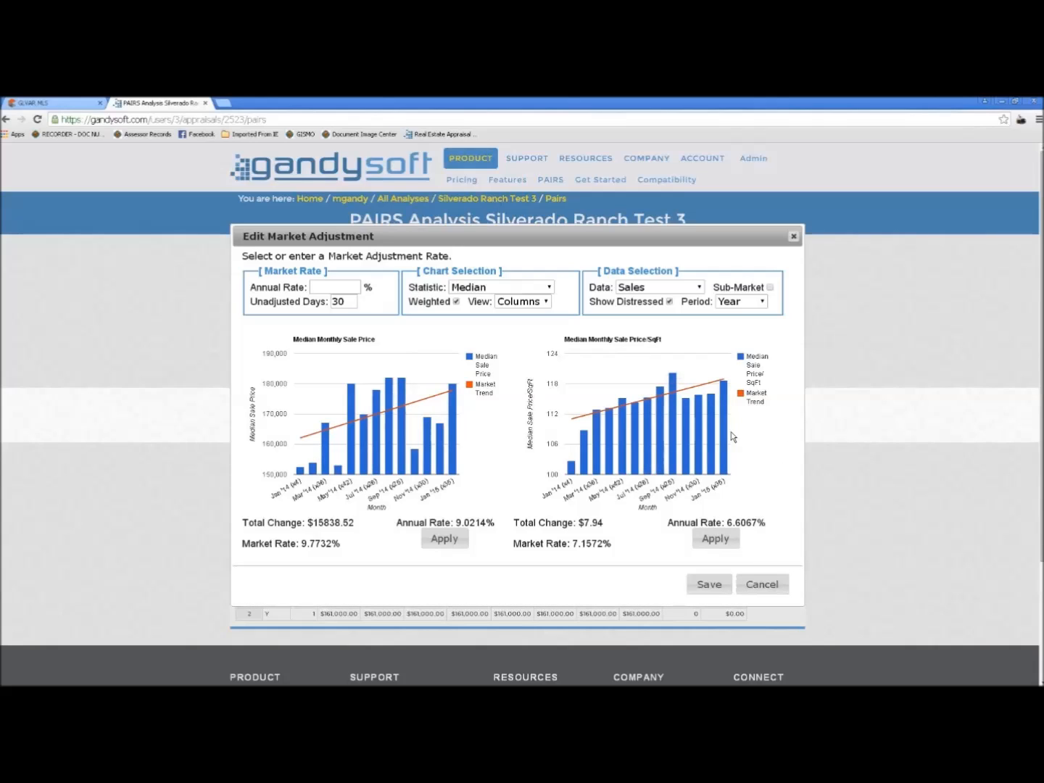
pyautogui.click(761, 590)
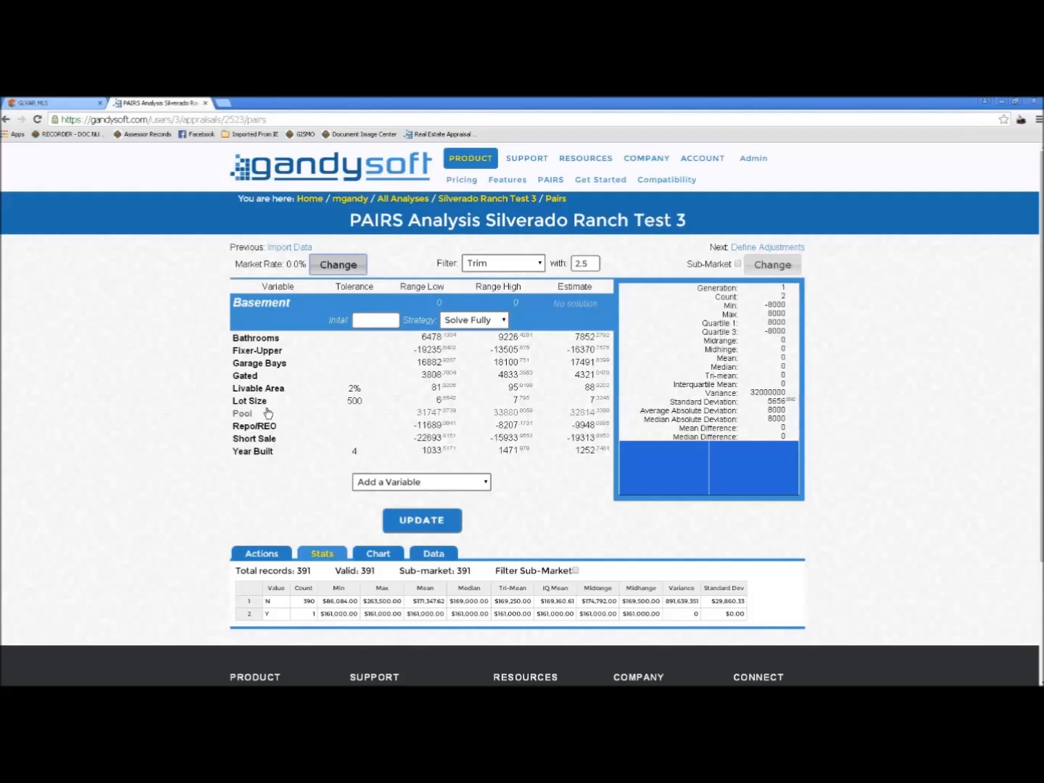
# In the market adjustment settings, apply the price-per-square-foot annual rate, replace it with 6%, and set the unadjusted days to 330
pyautogui.click(336, 265)
pyautogui.click(715, 541)
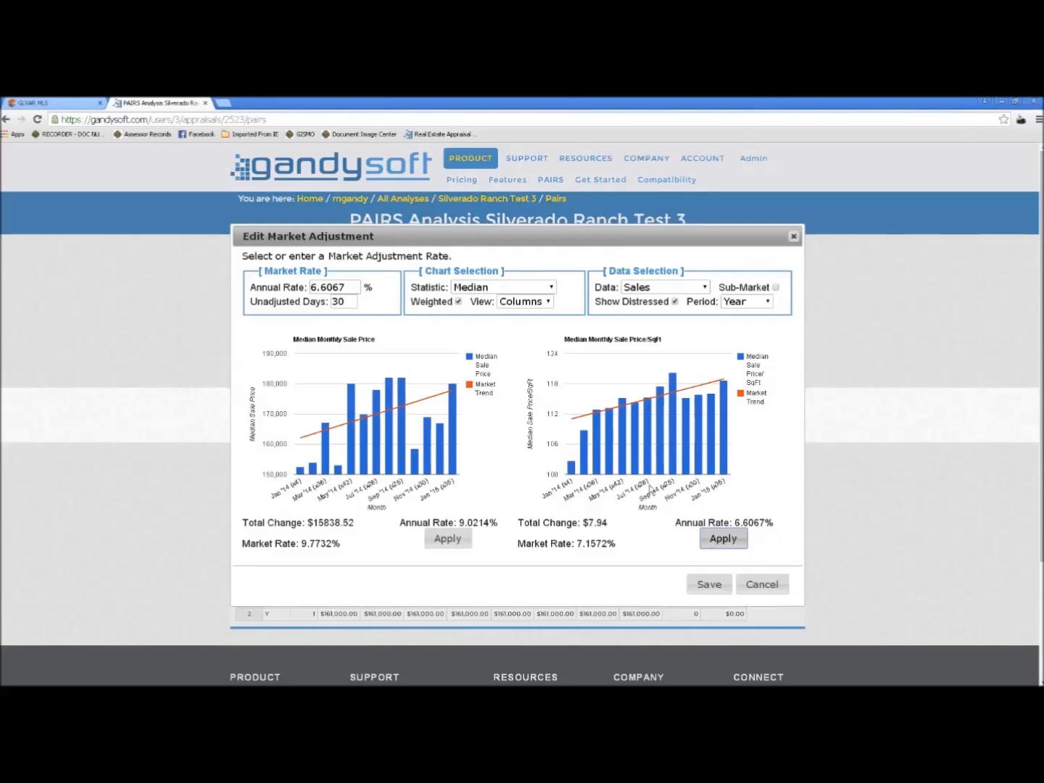
pyautogui.moveTo(351, 289); pyautogui.dragTo(243, 285)
pyautogui.write('6')
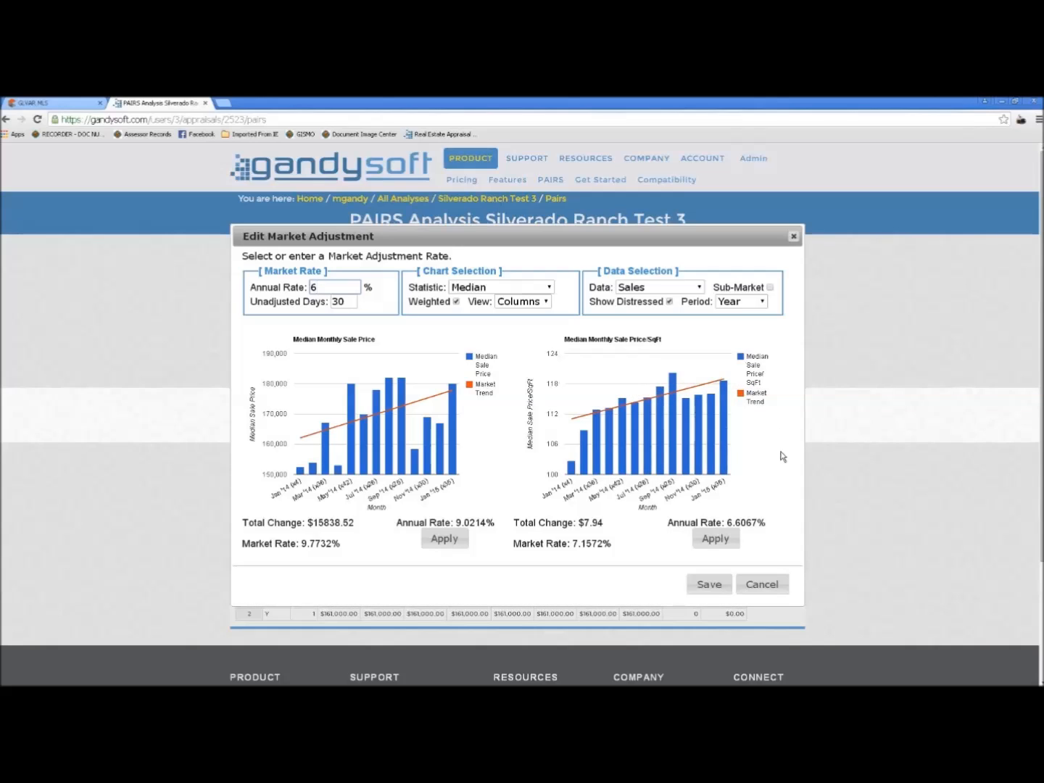
pyautogui.doubleClick(346, 301)
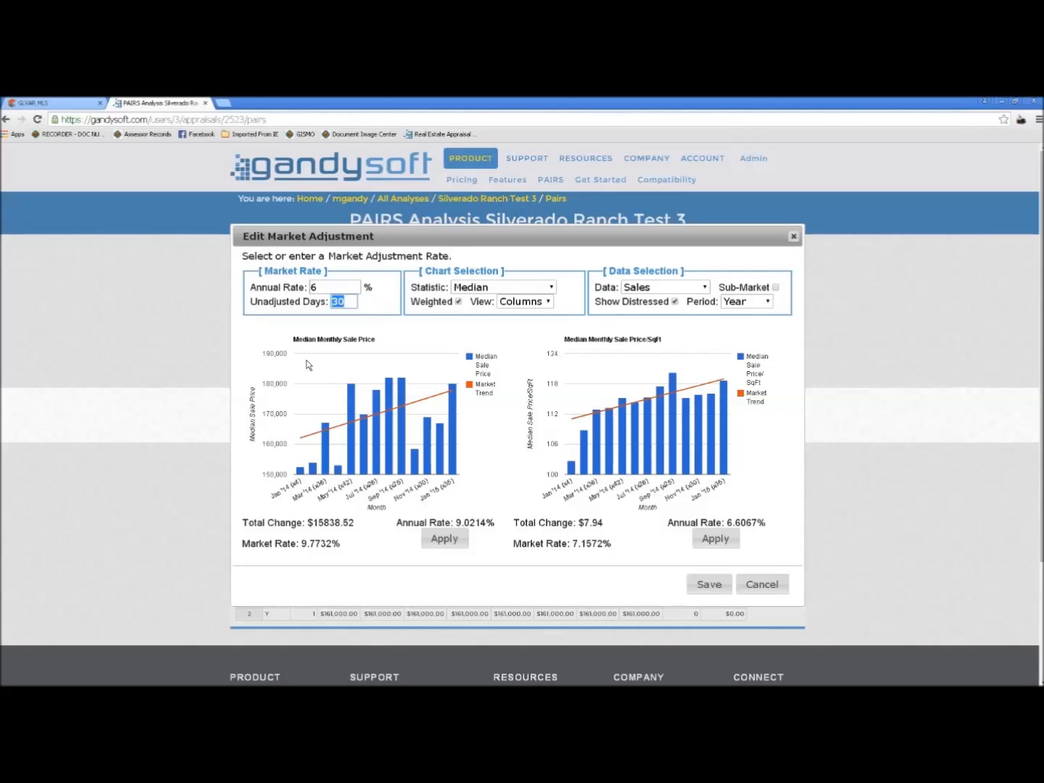
pyautogui.write('330')
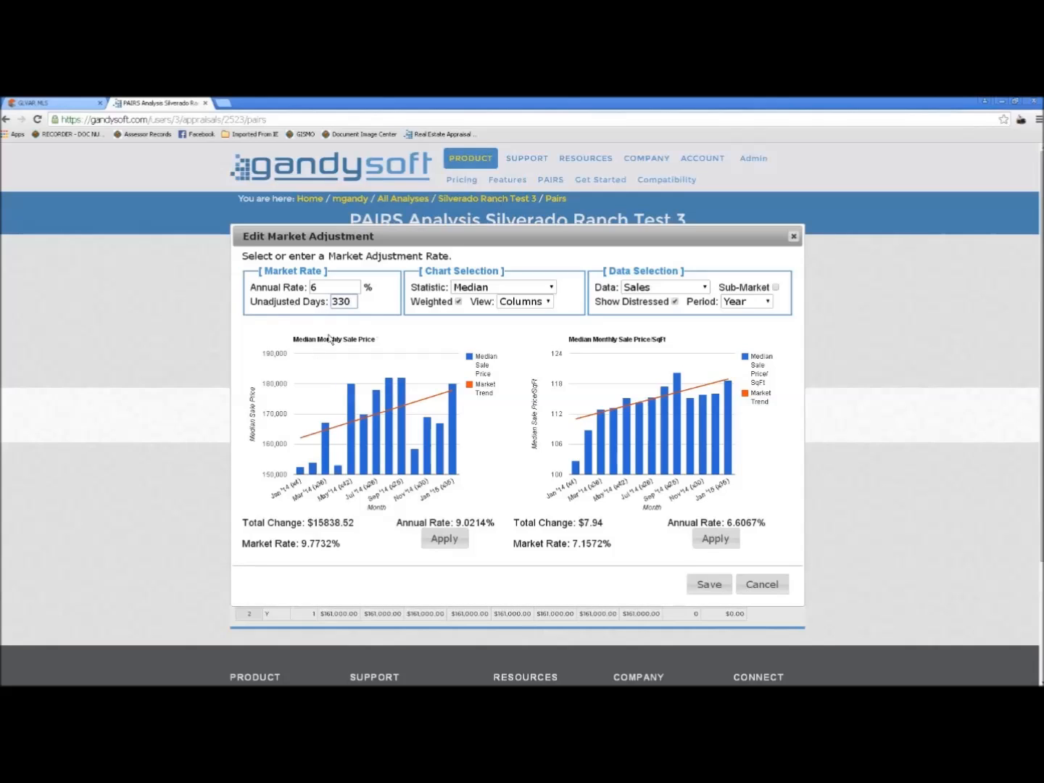
# Clear both the unadjusted days and the annual rate, and save the market adjustment
pyautogui.moveTo(351, 301); pyautogui.dragTo(313, 303)
pyautogui.press('BackSpace')
pyautogui.click(320, 289)
pyautogui.press('BackSpace')
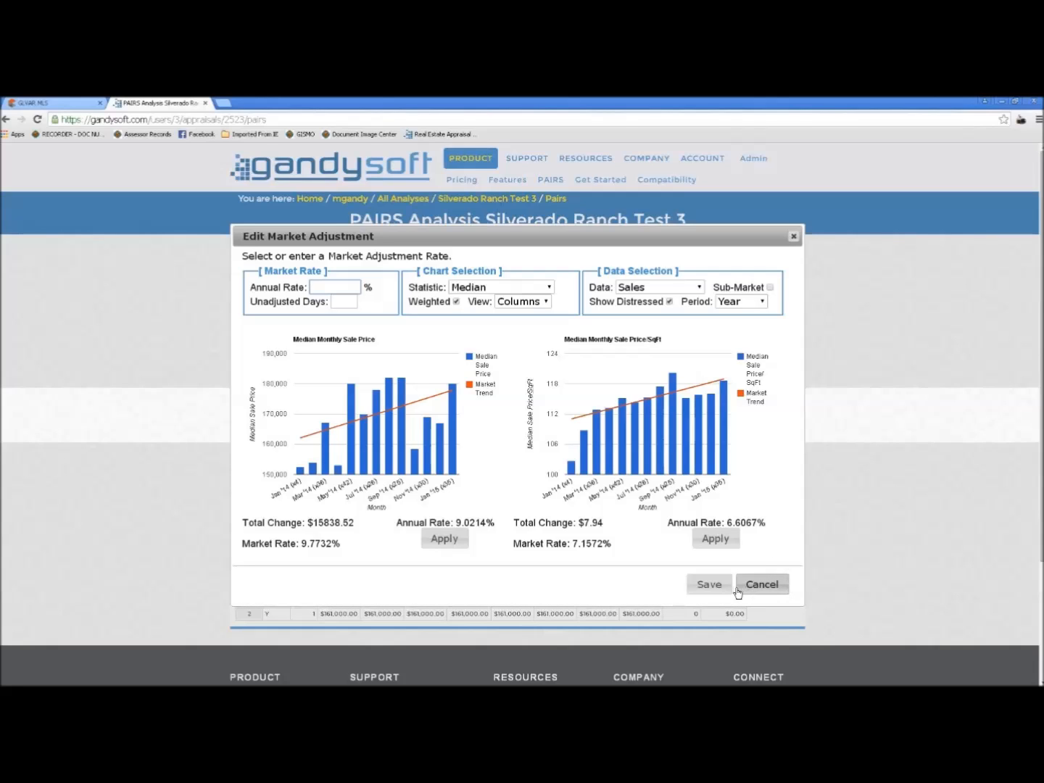
pyautogui.click(708, 585)
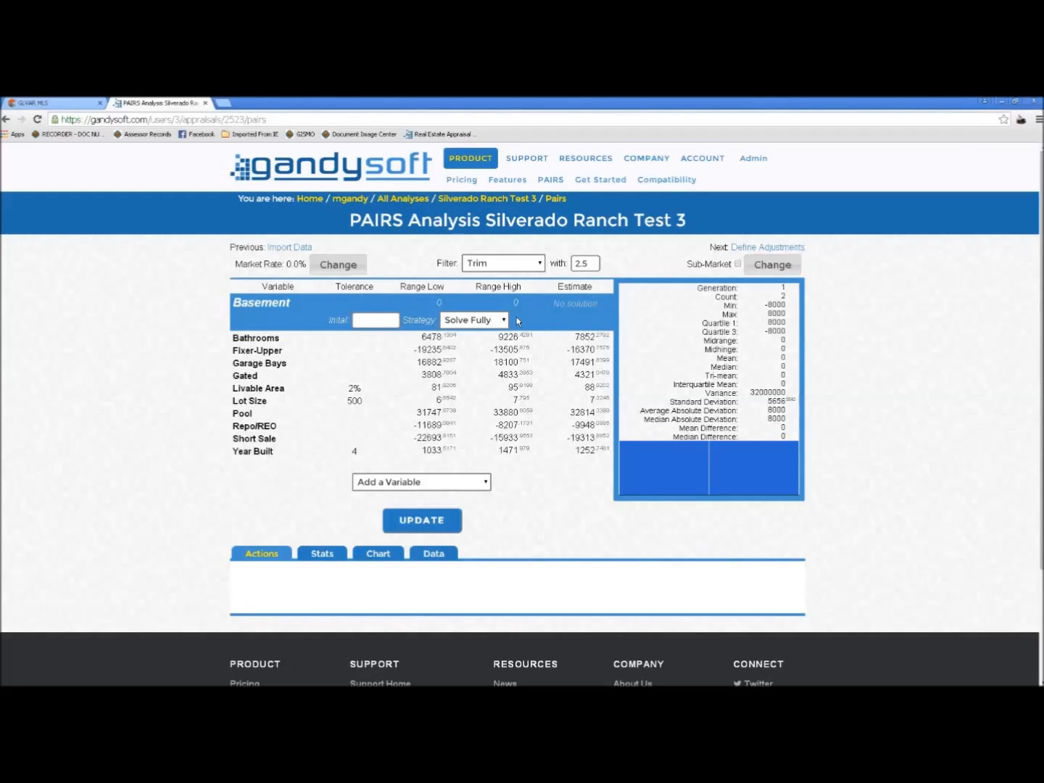
# Show the Basement variable's record statistics, set its strategy to None and update the analysis
pyautogui.click(330, 554)
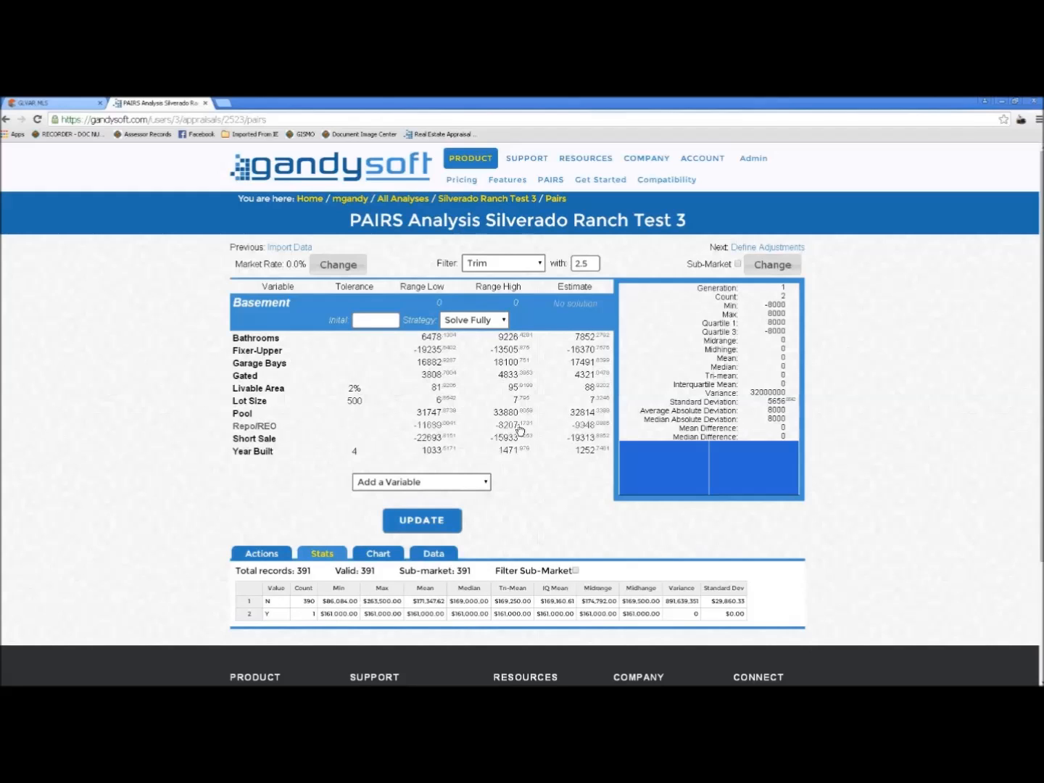
pyautogui.click(505, 324)
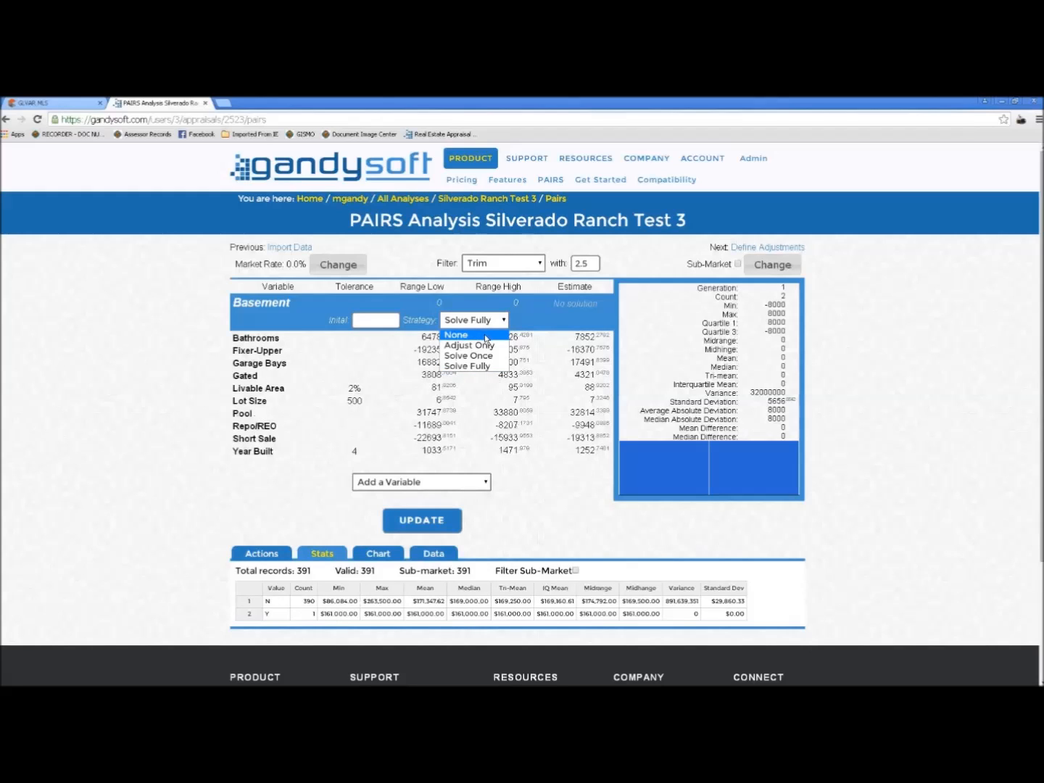
pyautogui.click(456, 335)
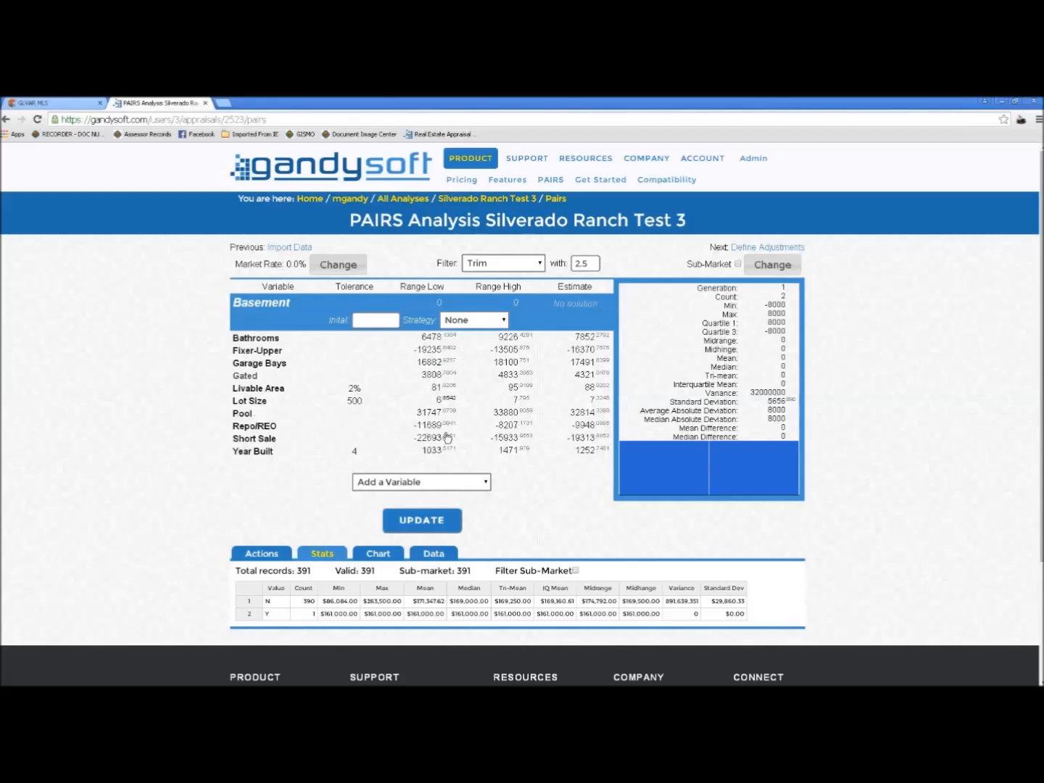
pyautogui.click(429, 522)
# Show the Fixer-Upper variable's record statistics, set its strategy to None and update the analysis
pyautogui.click(295, 353)
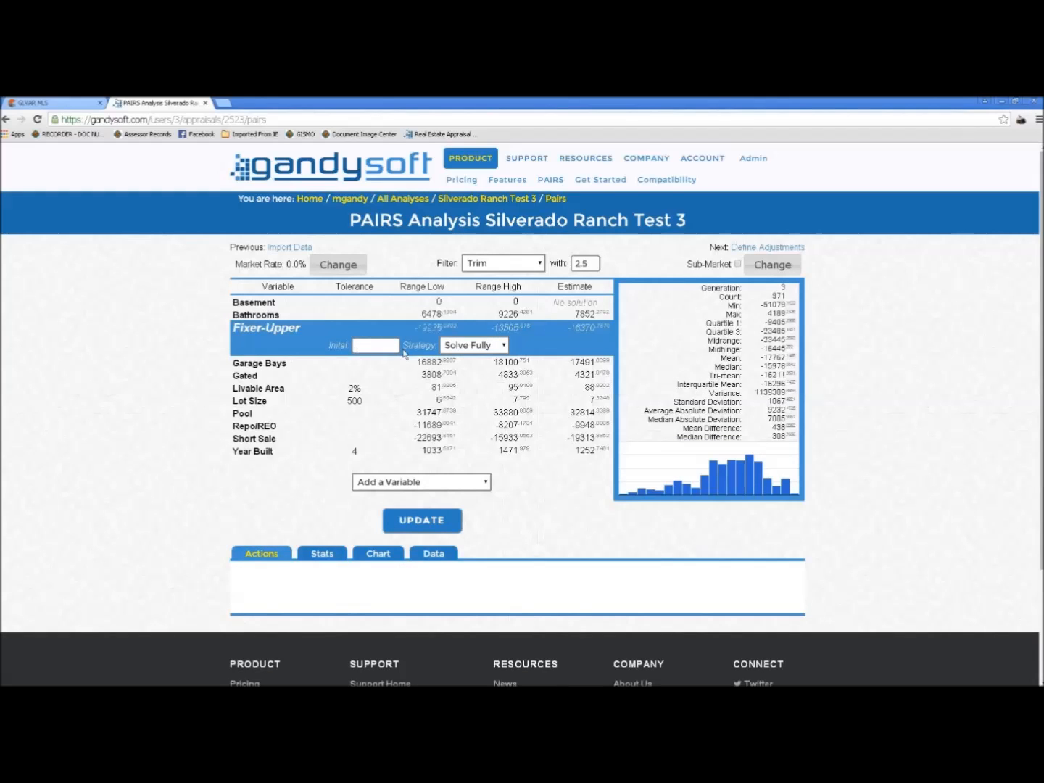
pyautogui.click(323, 554)
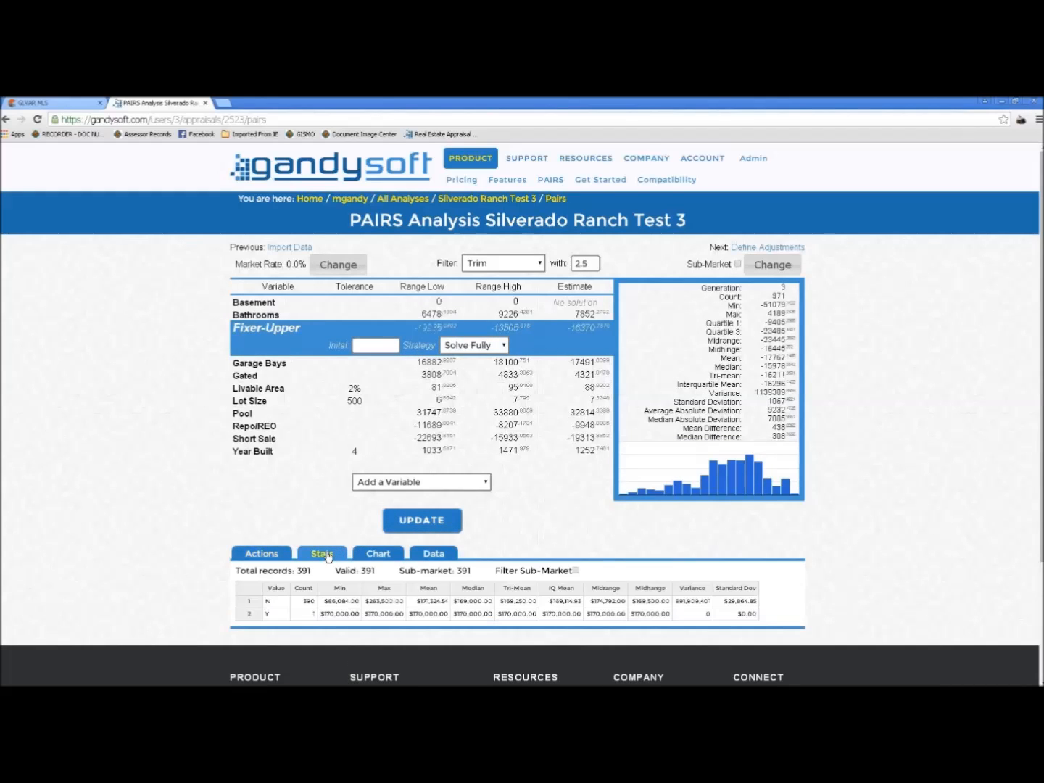
pyautogui.scroll(-1, 312, 562)
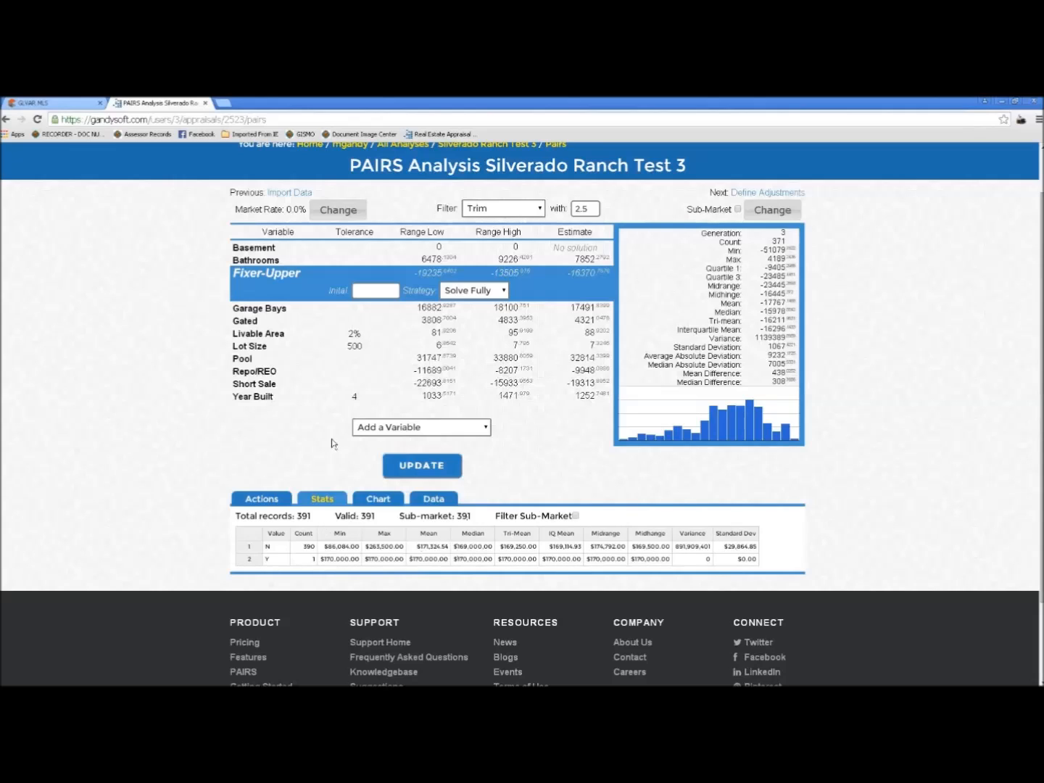
pyautogui.click(505, 290)
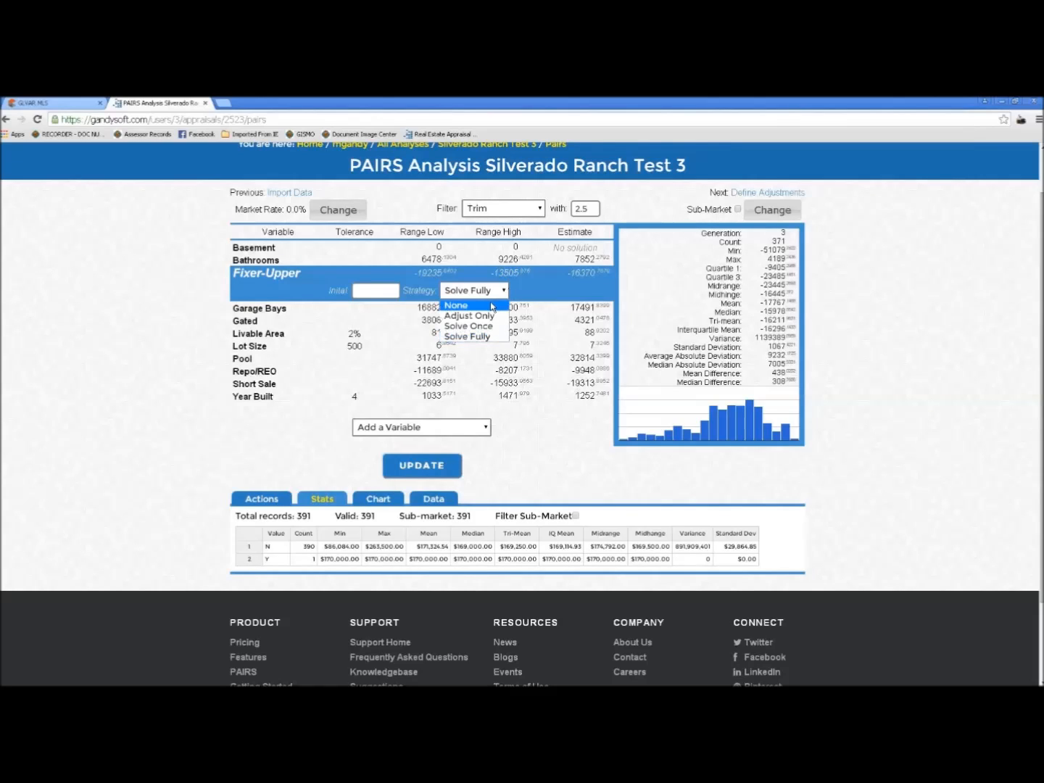
pyautogui.click(490, 306)
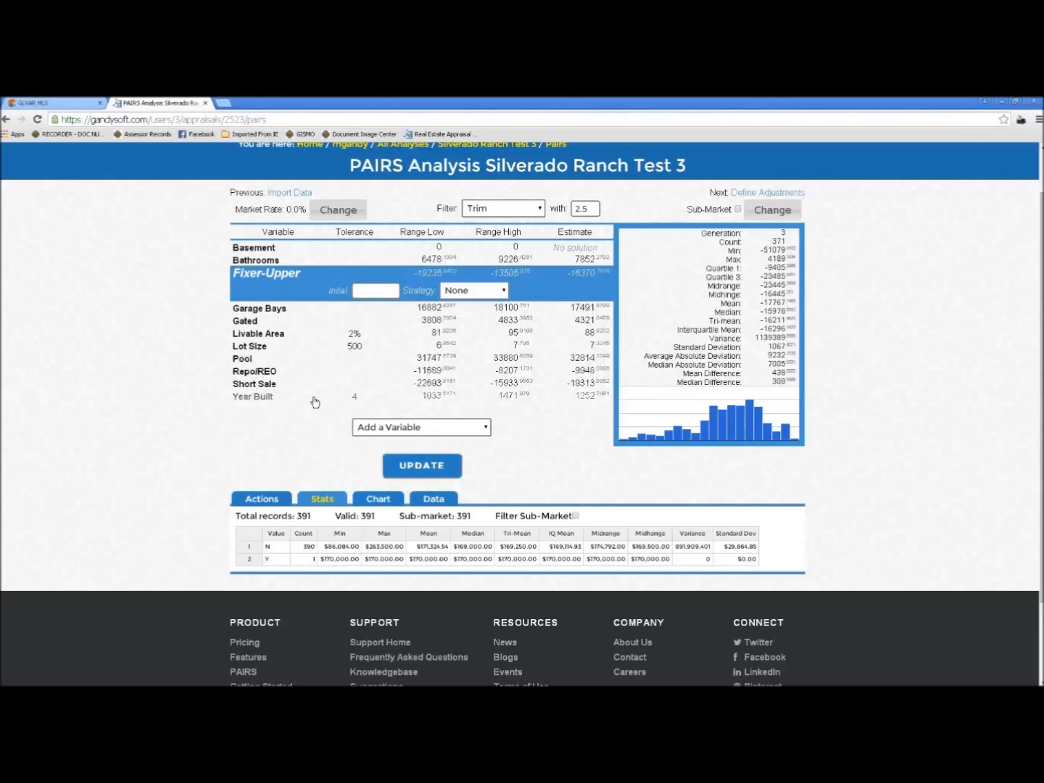
pyautogui.click(425, 466)
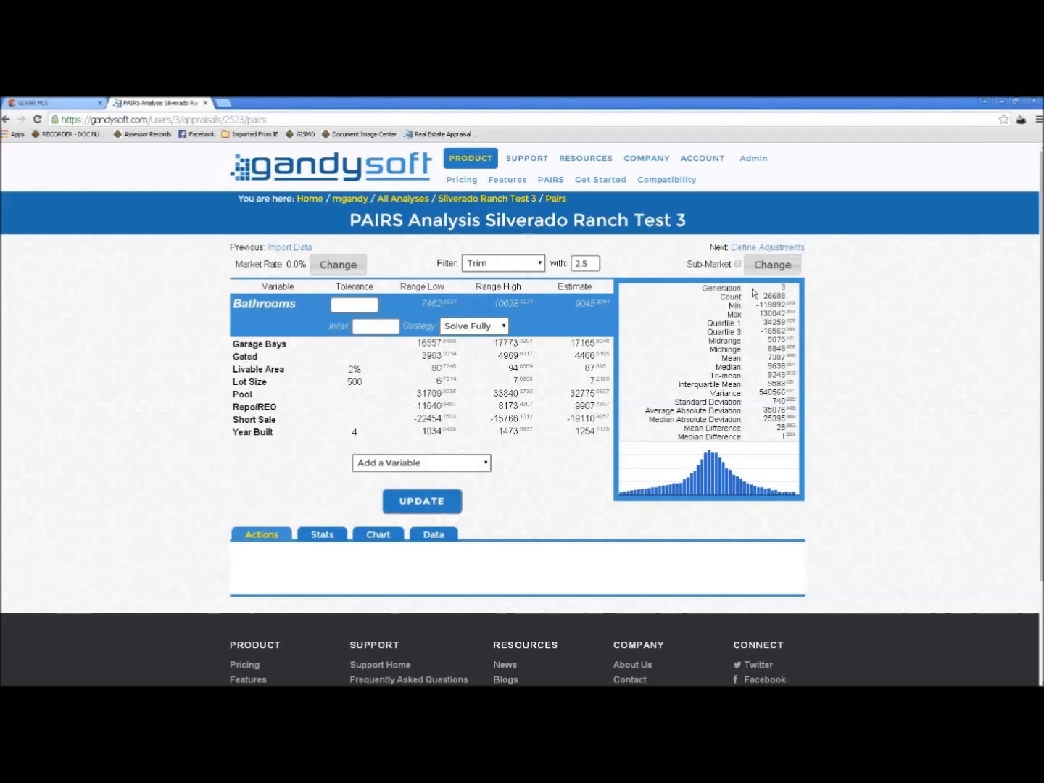
# Start a sub-market filter on Sale Price/SqFt and select the value 114.634146
pyautogui.click(772, 265)
pyautogui.click(787, 264)
pyautogui.moveTo(787, 298); pyautogui.dragTo(783, 486)
pyautogui.click(697, 397)
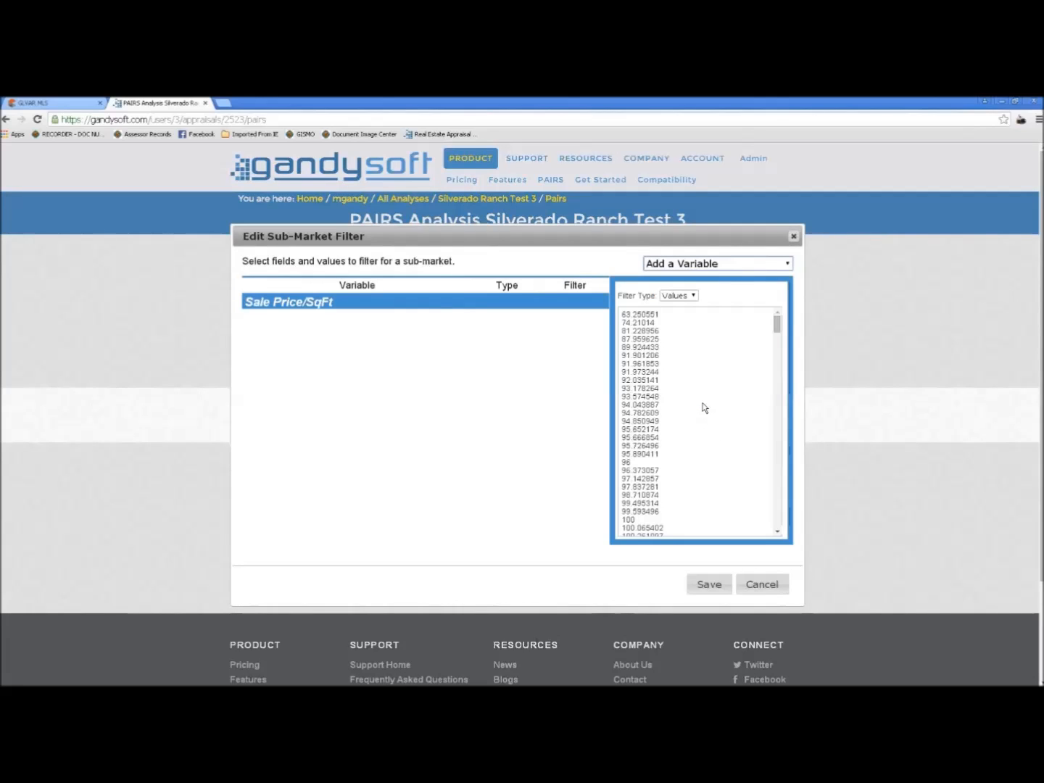
pyautogui.moveTo(776, 325); pyautogui.dragTo(778, 419)
pyautogui.click(652, 417)
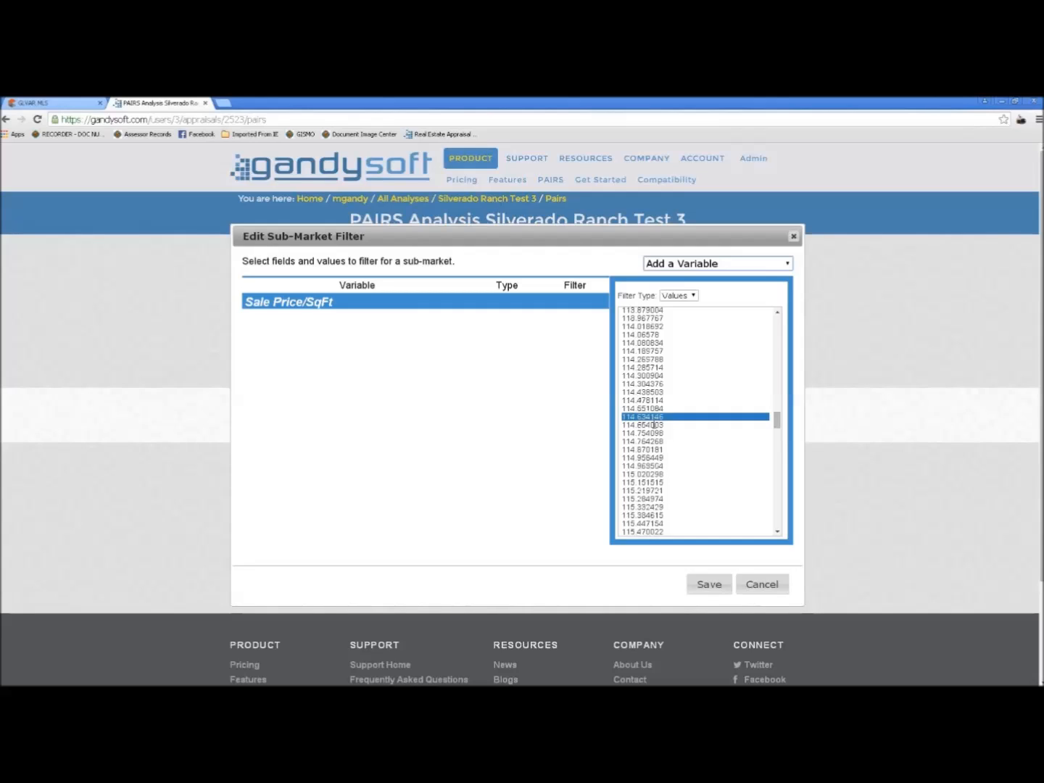
# Look through the whole list of Sale Price/SqFt filter values from lowest to highest
pyautogui.moveTo(778, 423); pyautogui.dragTo(796, 553)
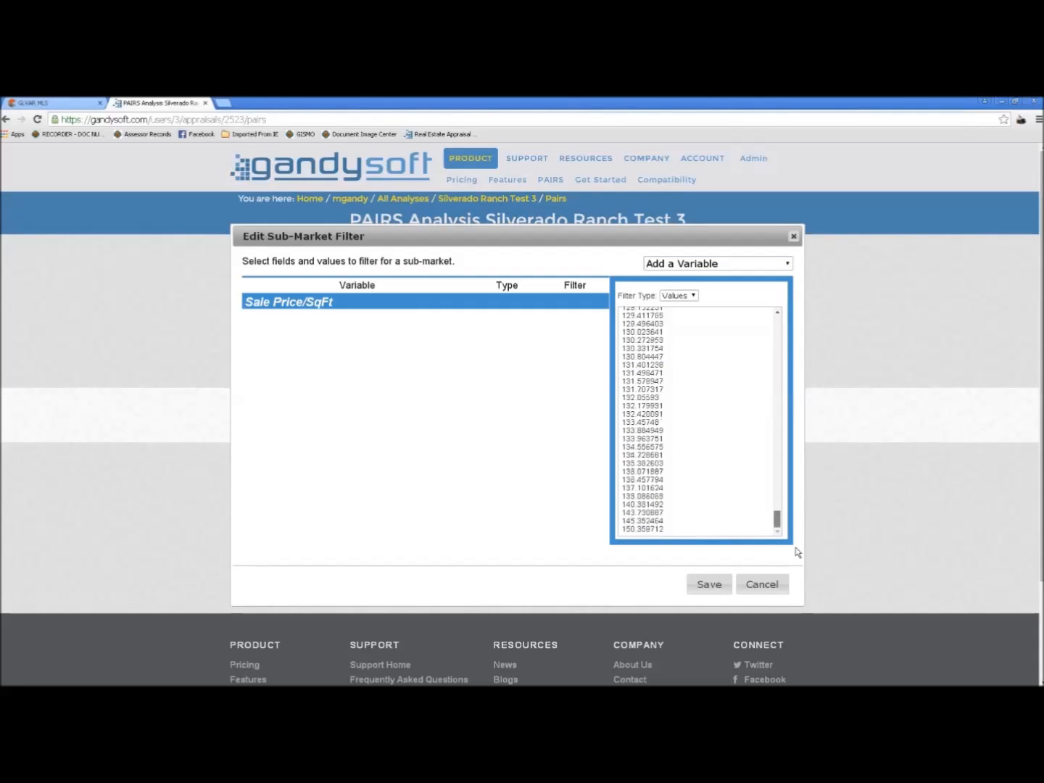
pyautogui.moveTo(797, 553); pyautogui.dragTo(791, 319)
pyautogui.scroll(-1, 778, 339)
pyautogui.moveTo(780, 342); pyautogui.dragTo(783, 540)
pyautogui.moveTo(776, 519); pyautogui.dragTo(785, 322)
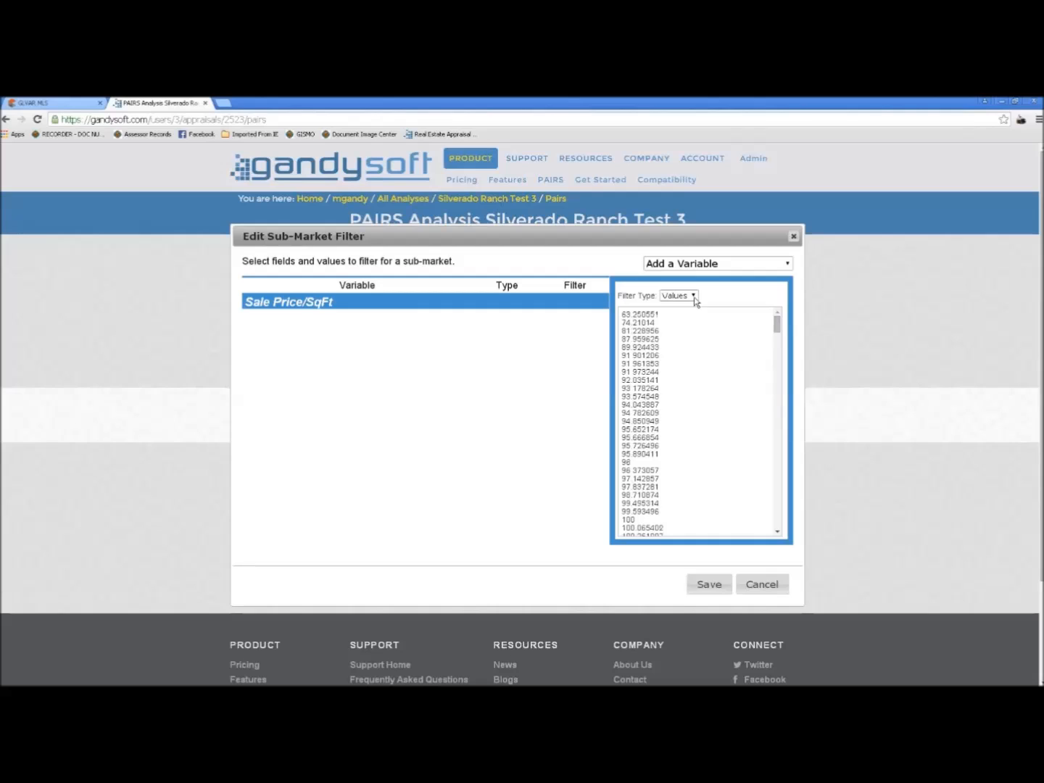
pyautogui.moveTo(776, 325); pyautogui.dragTo(783, 427)
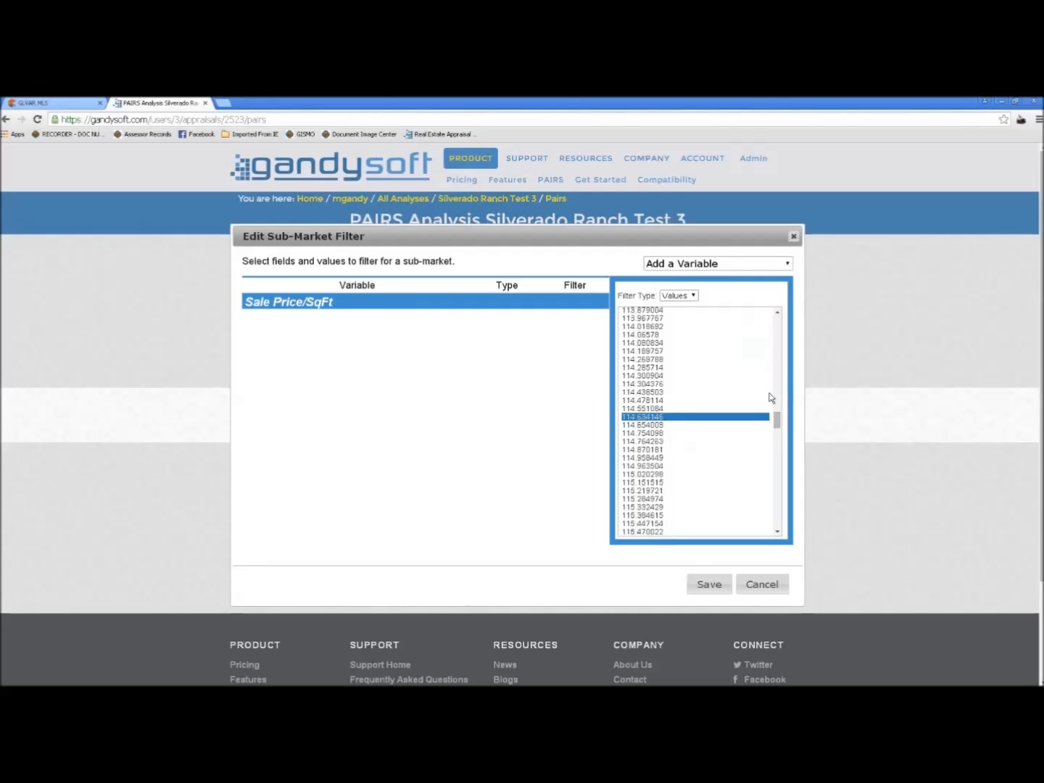
# Set the Sale Price/SqFt filter type to None and discard the sub-market filter changes
pyautogui.click(694, 295)
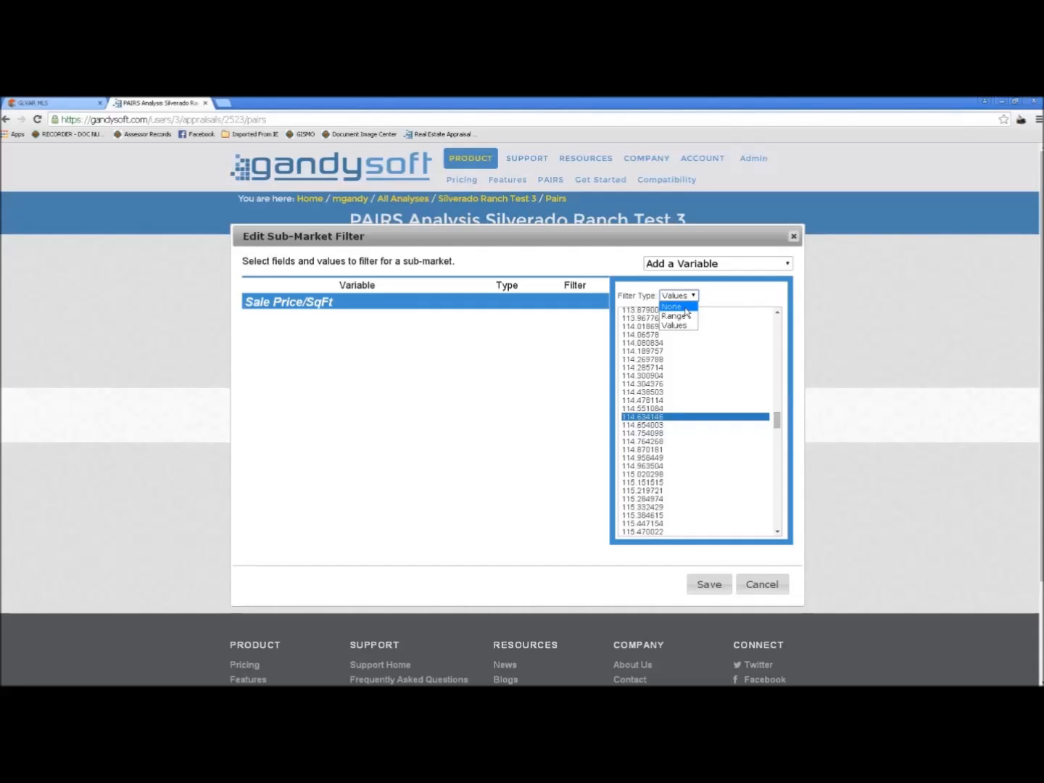
pyautogui.click(686, 308)
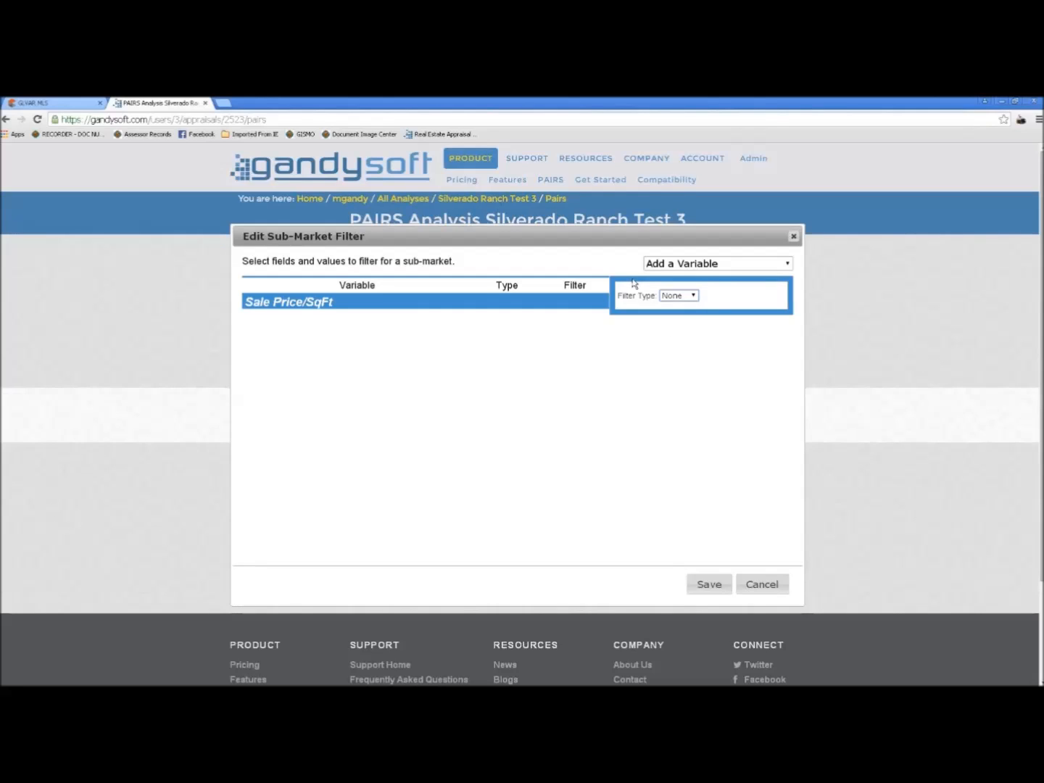
pyautogui.click(748, 589)
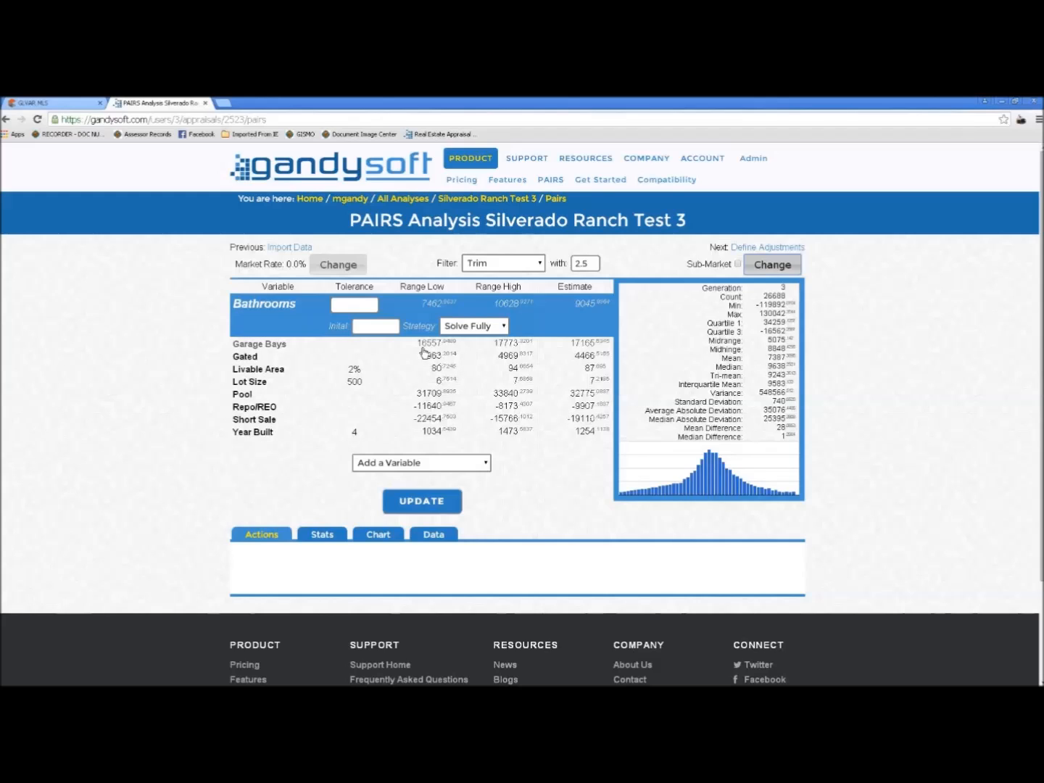
# Review the pair statistics and distributions for the Garage Bays, Livable Area and Pool variables
pyautogui.click(497, 345)
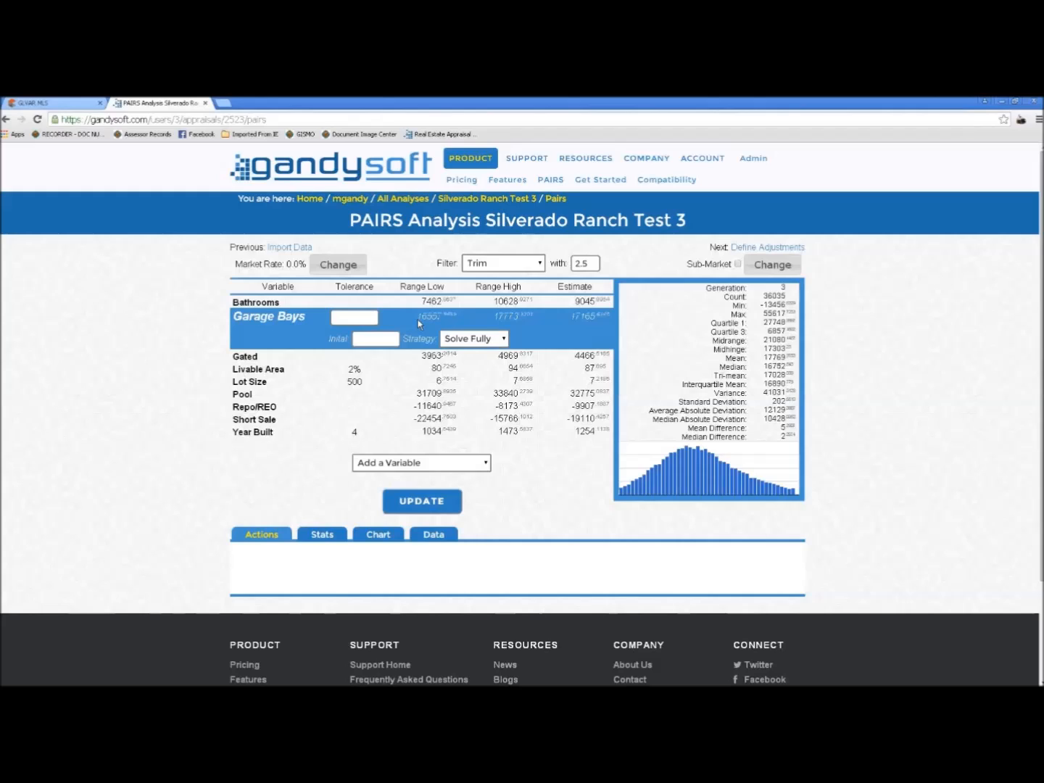
pyautogui.click(595, 371)
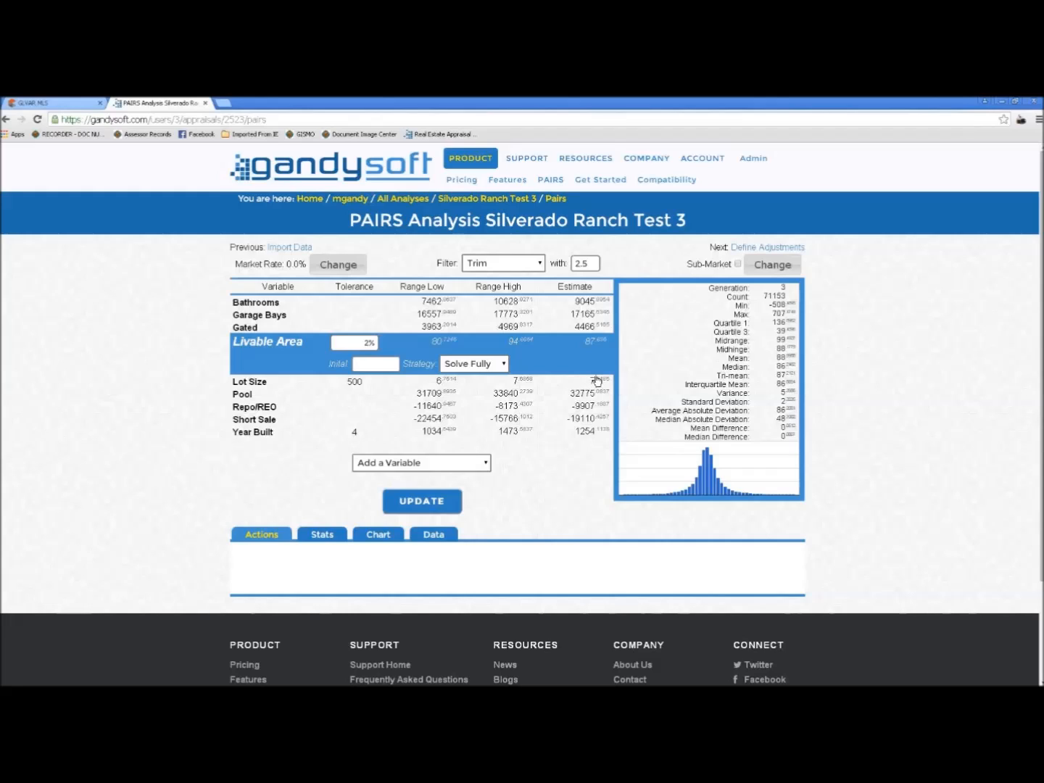
pyautogui.click(517, 395)
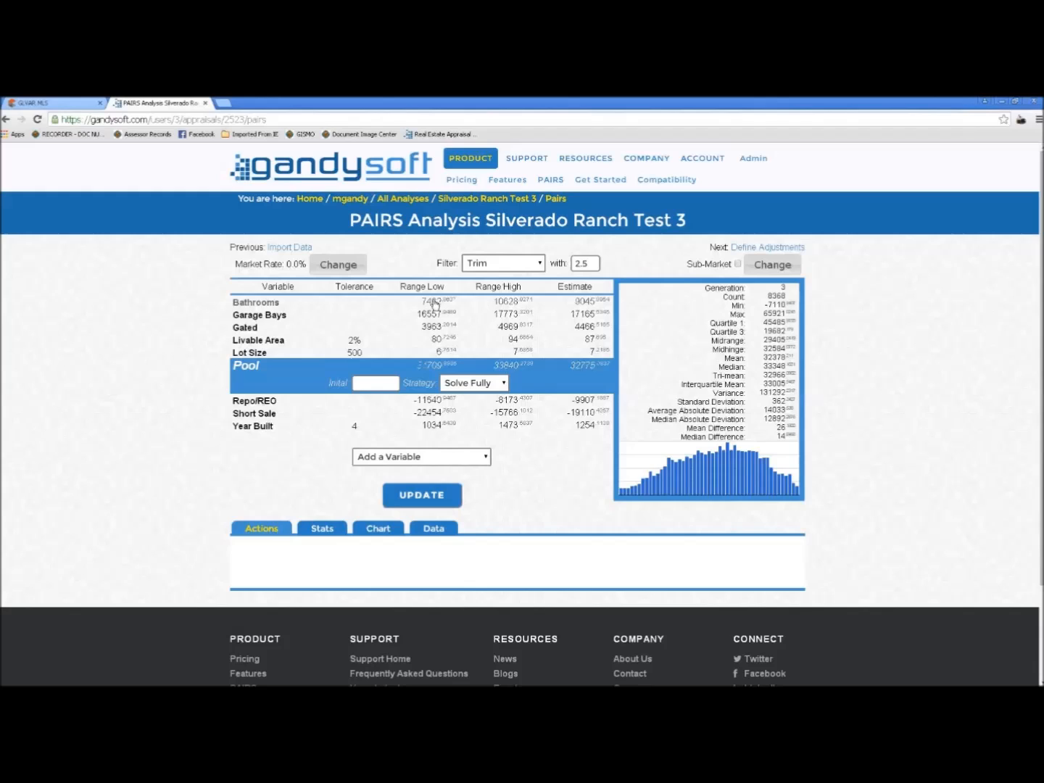
# Display the Lot Size variable's record statistics and examine the counts and prices for every lot size value
pyautogui.click(353, 355)
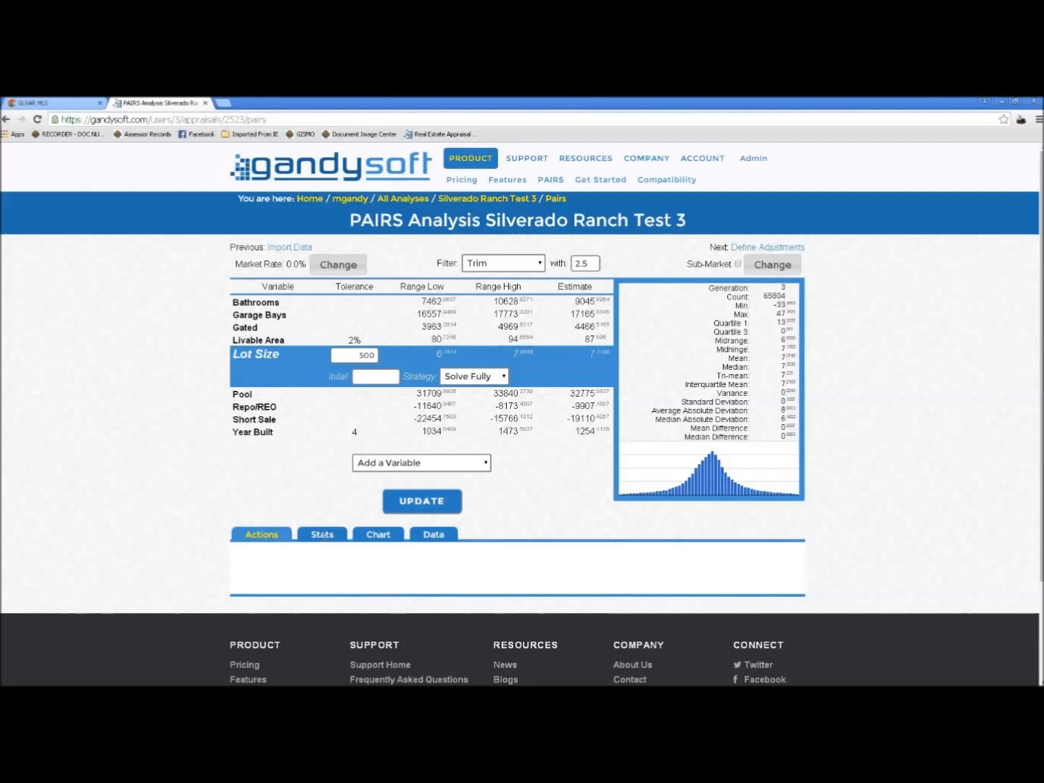
pyautogui.click(323, 535)
pyautogui.scroll(-1, 295, 481)
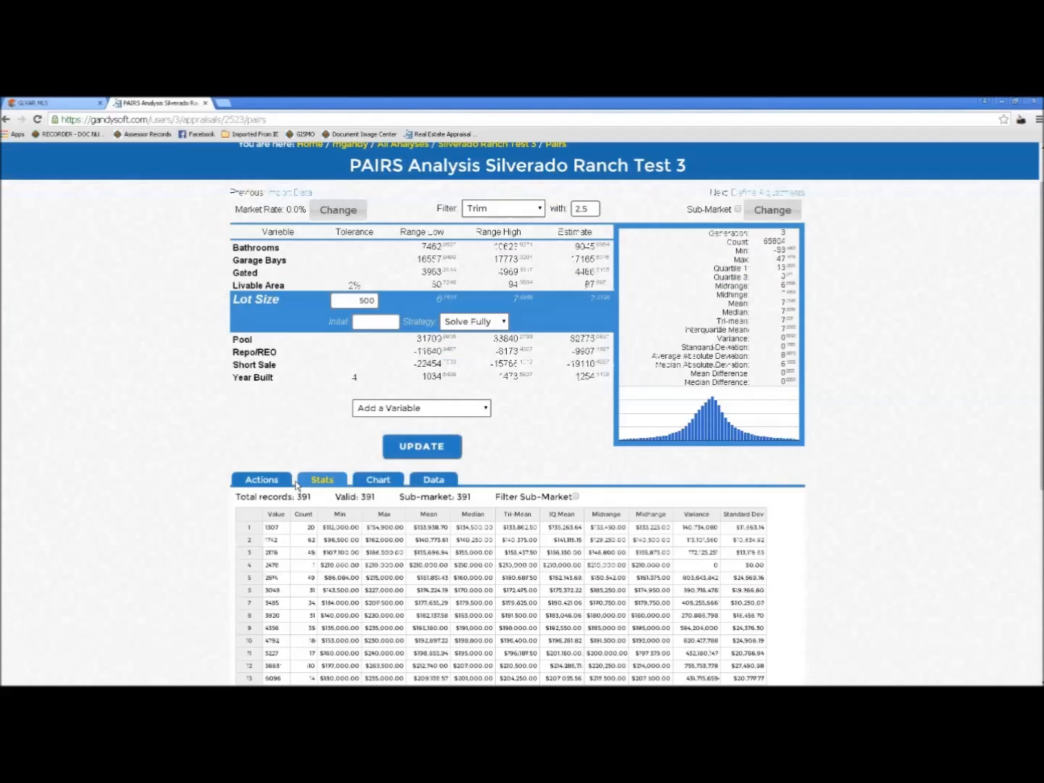
pyautogui.scroll(-3, 295, 484)
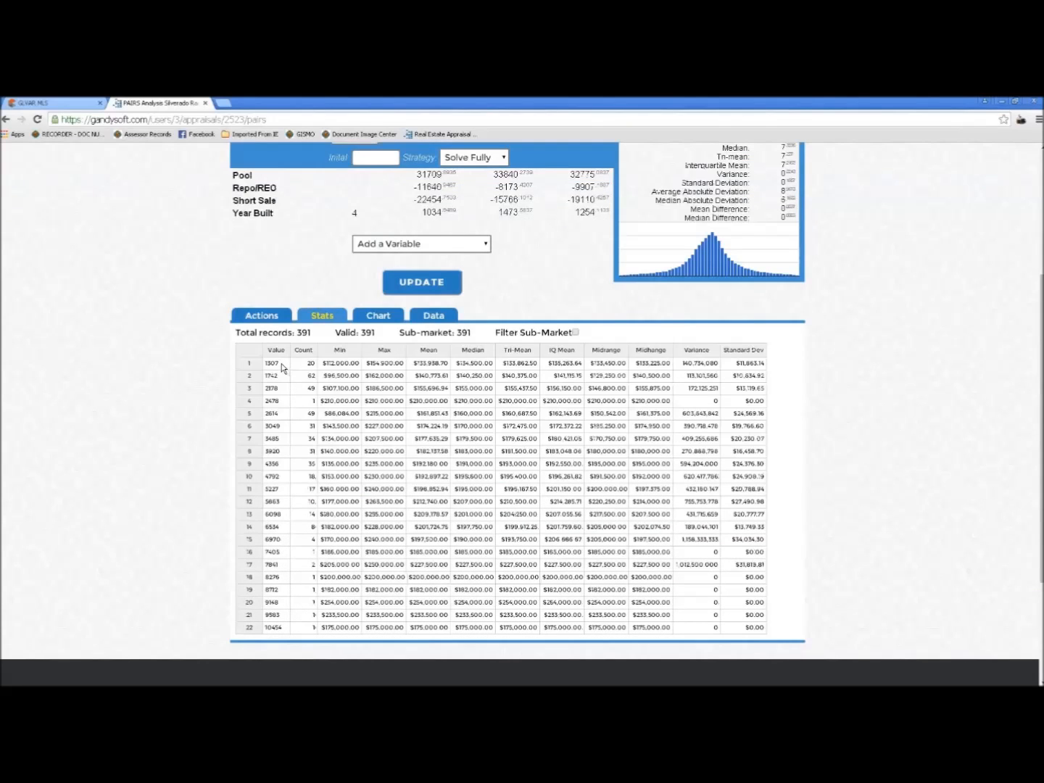
pyautogui.scroll(3, 767, 343)
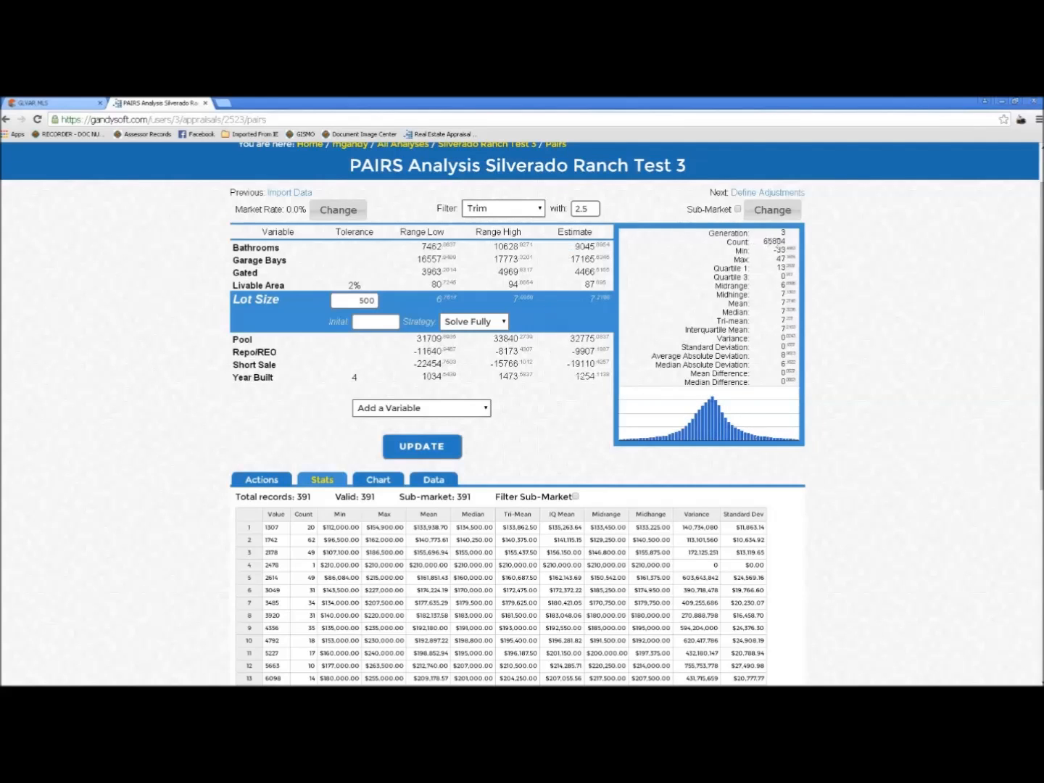
pyautogui.scroll(-1, 577, 474)
pyautogui.scroll(-3, 565, 470)
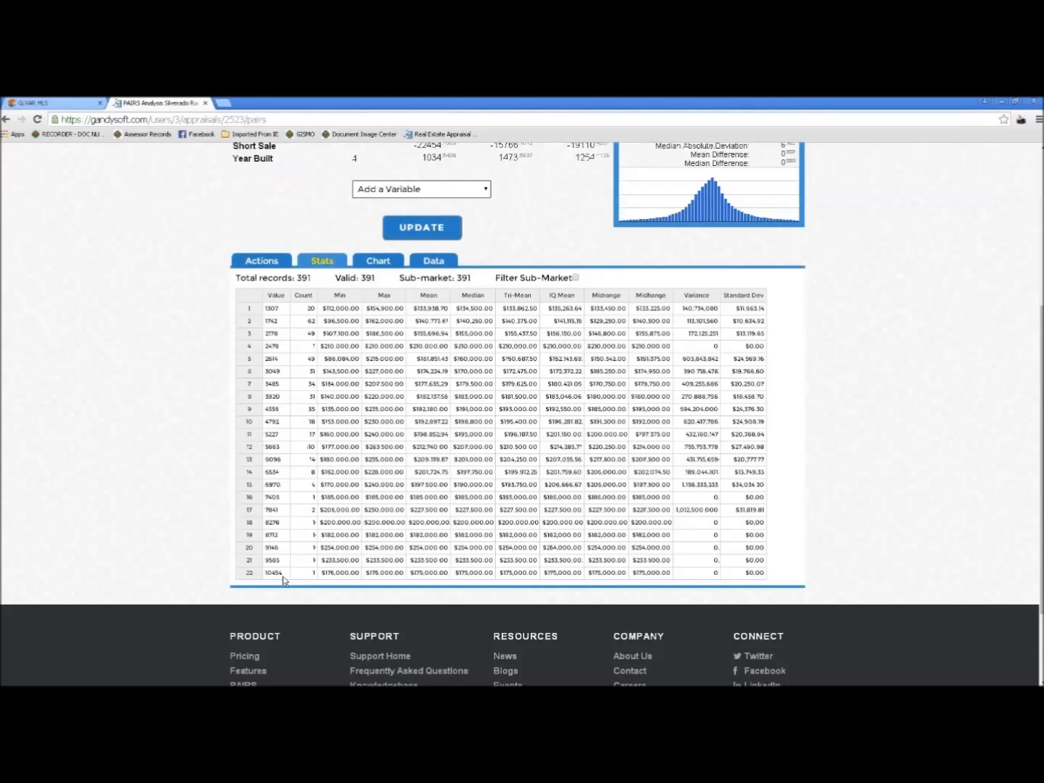
pyautogui.scroll(2, 292, 549)
pyautogui.scroll(2, 291, 551)
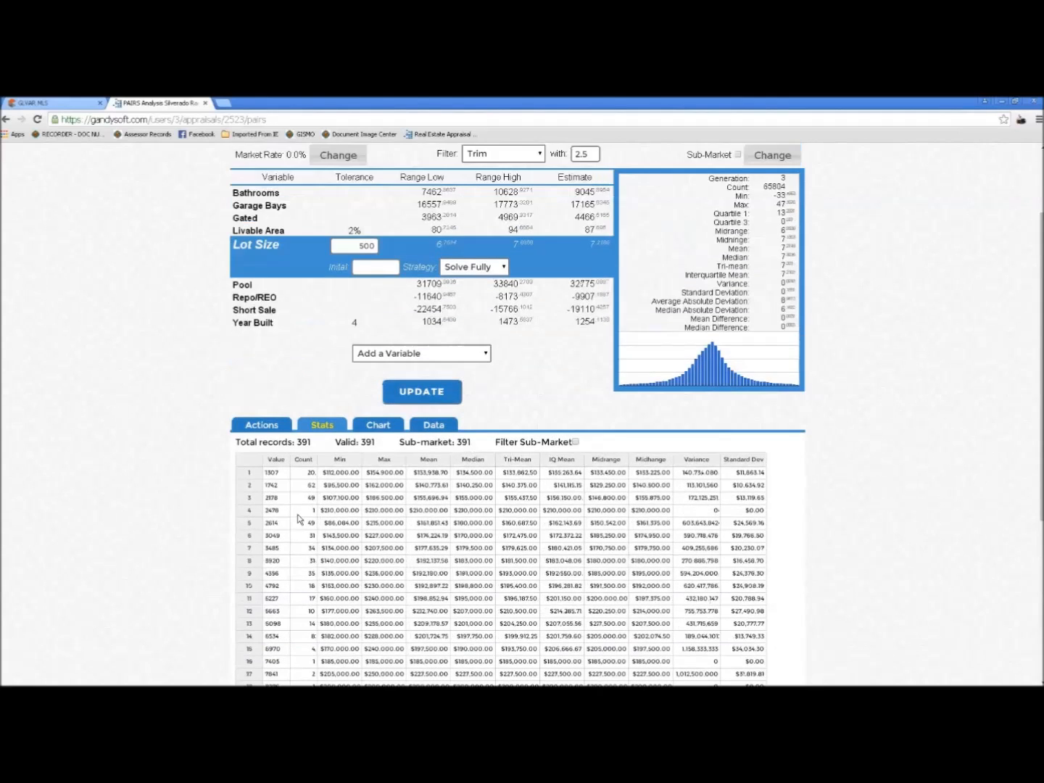
# Set the Lot Size tolerance to 1000 and recalculate the pairs analysis
pyautogui.moveTo(375, 301); pyautogui.dragTo(321, 310)
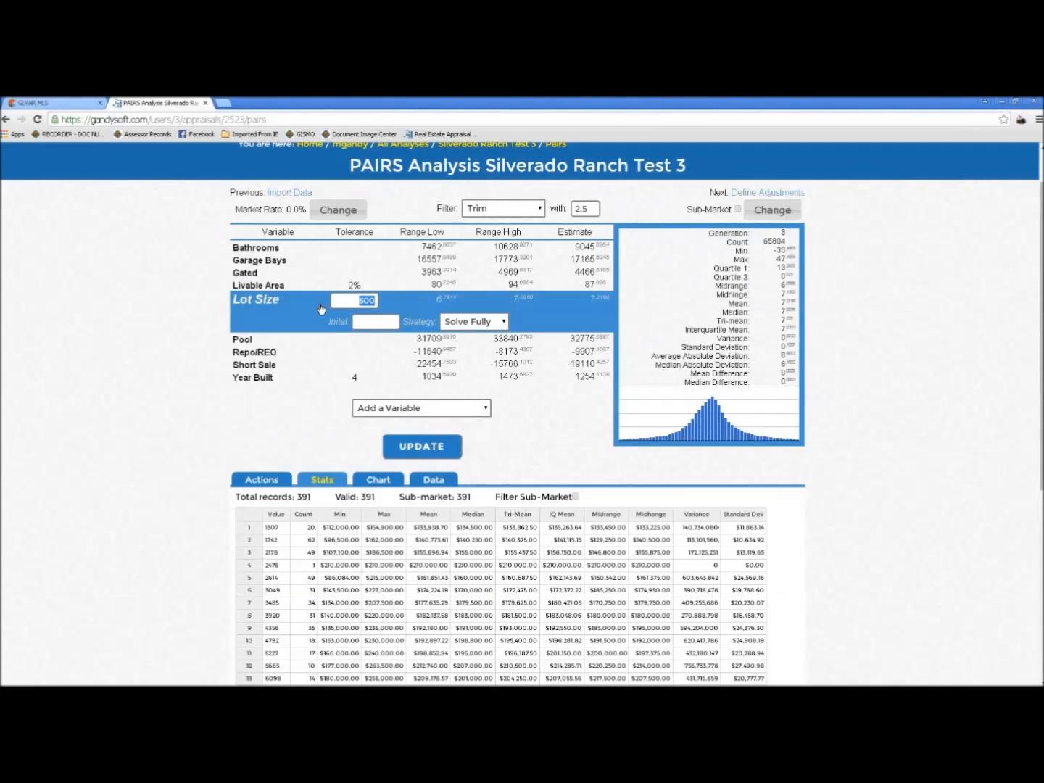
pyautogui.write('1000')
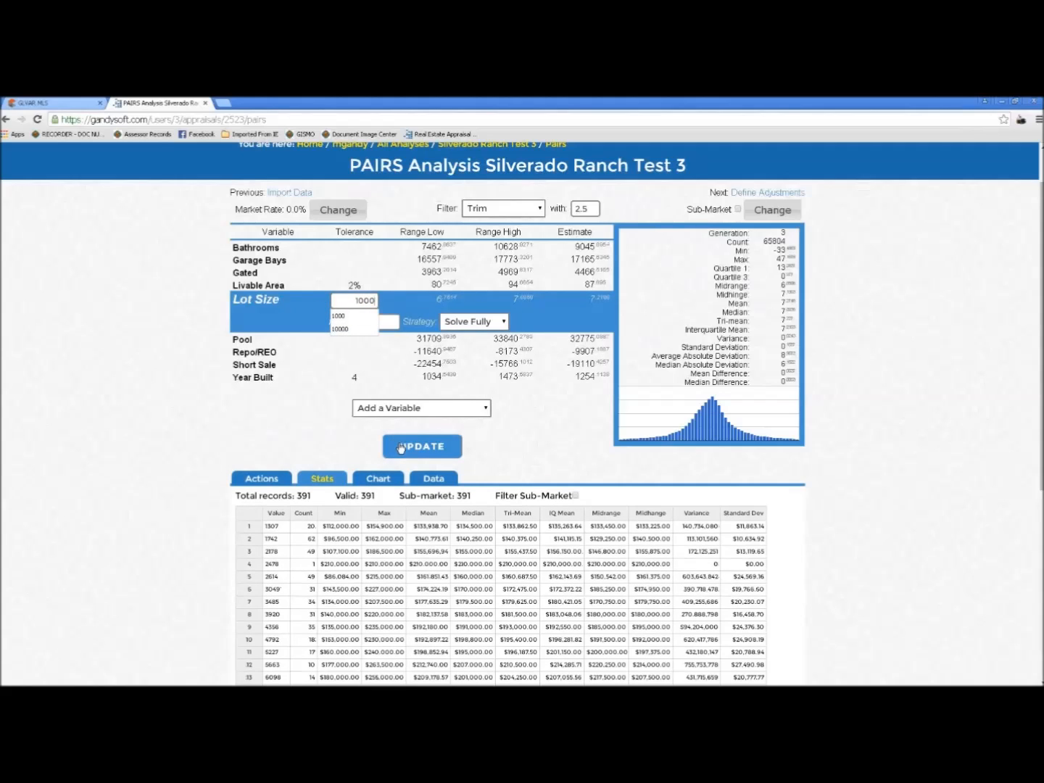
pyautogui.click(400, 448)
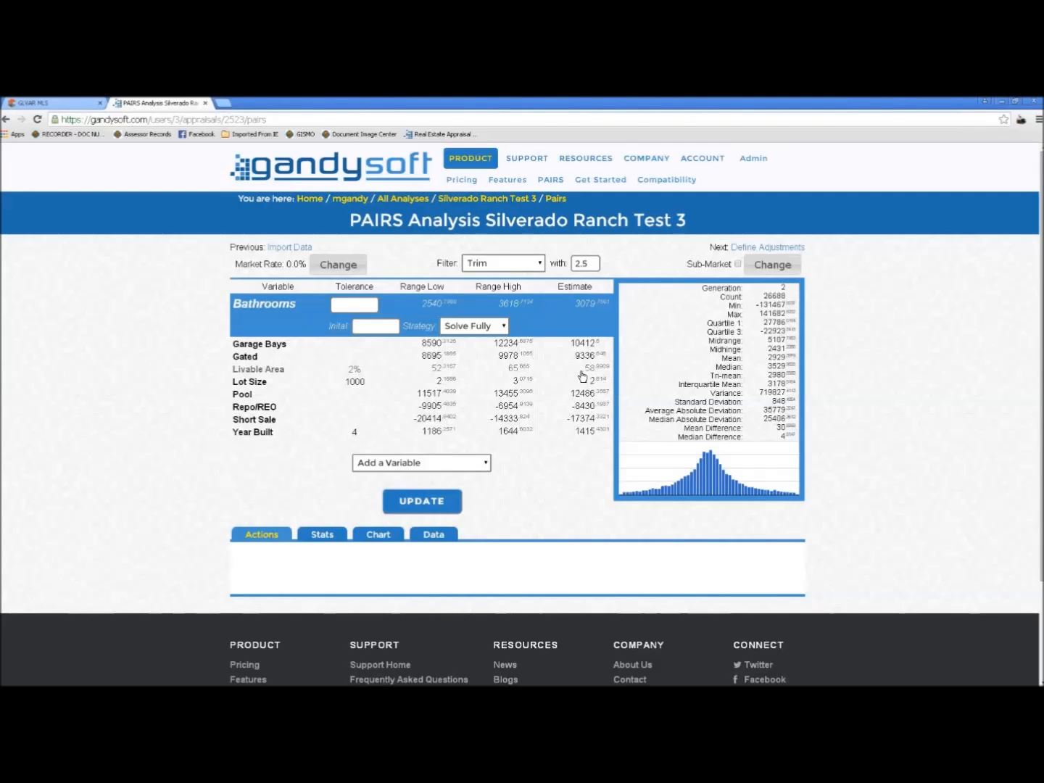
# Recalculate the analysis with a Livable Area tolerance of 3% and check the Pool variable's statistics
pyautogui.click(533, 373)
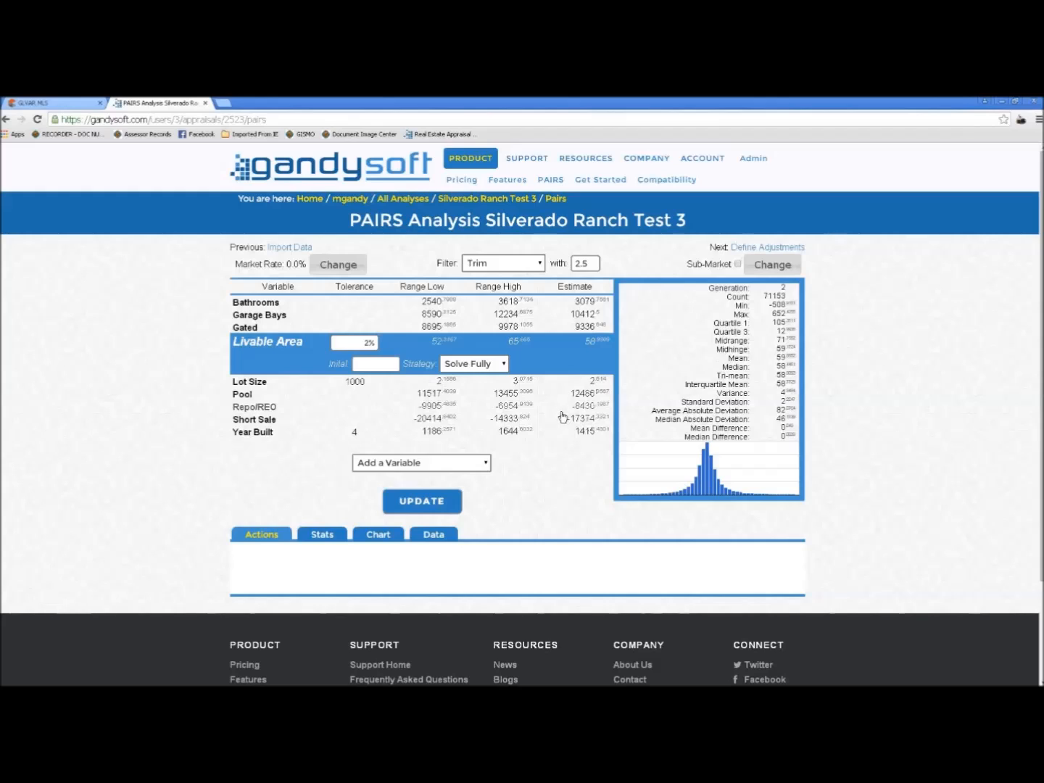
pyautogui.doubleClick(368, 344)
pyautogui.write('3')
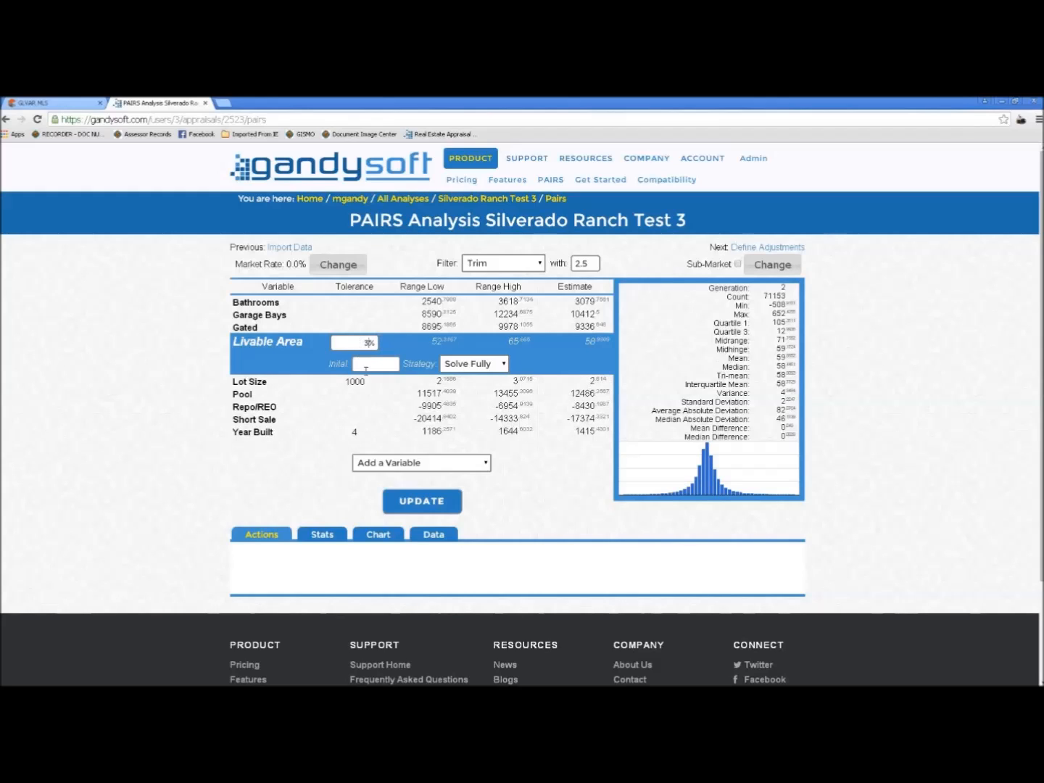
pyautogui.click(411, 507)
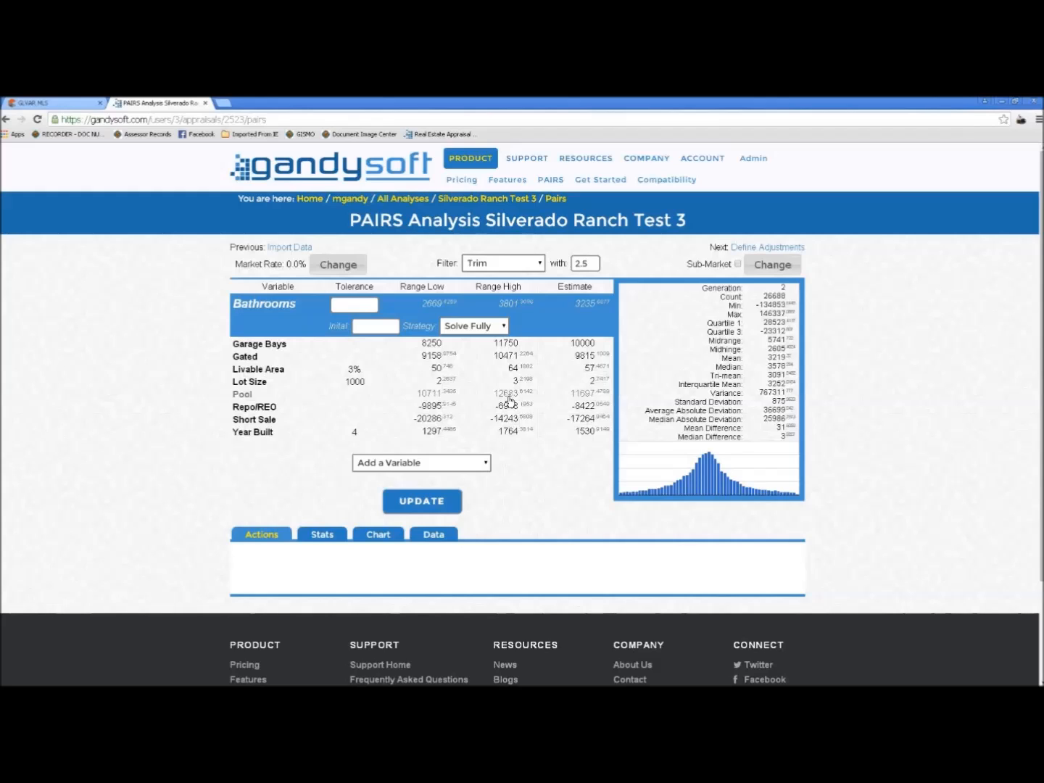
pyautogui.click(603, 397)
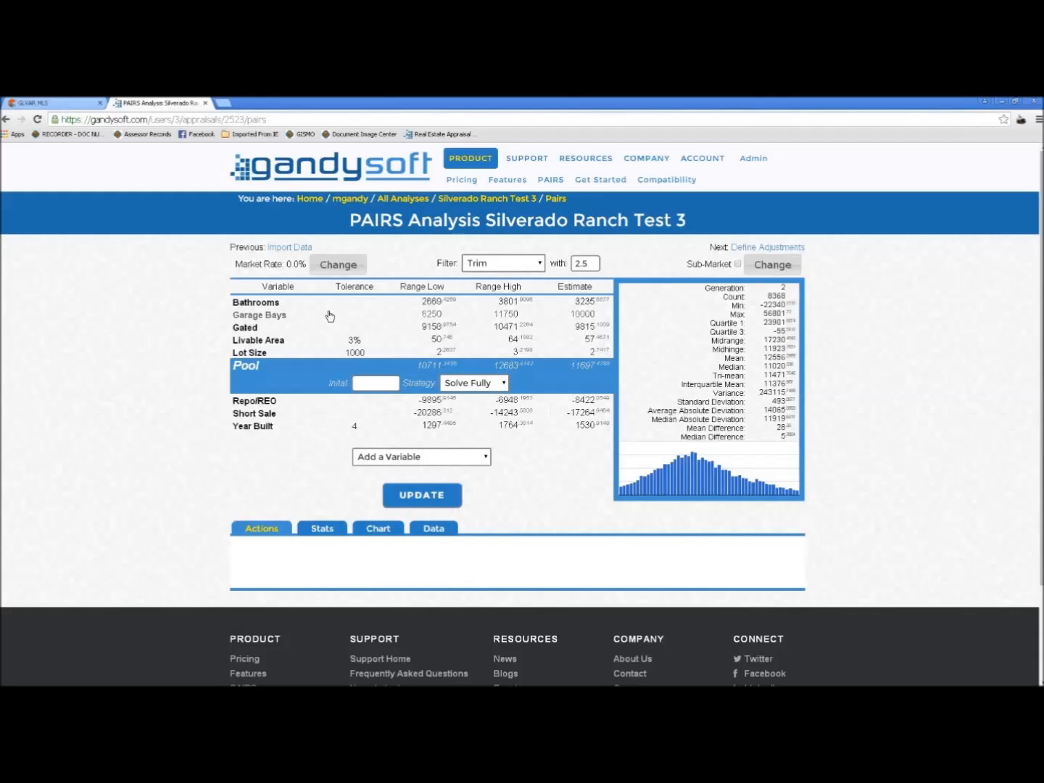
# Add Fireplaces as a variable with its default settings and recalculate the analysis
pyautogui.click(487, 457)
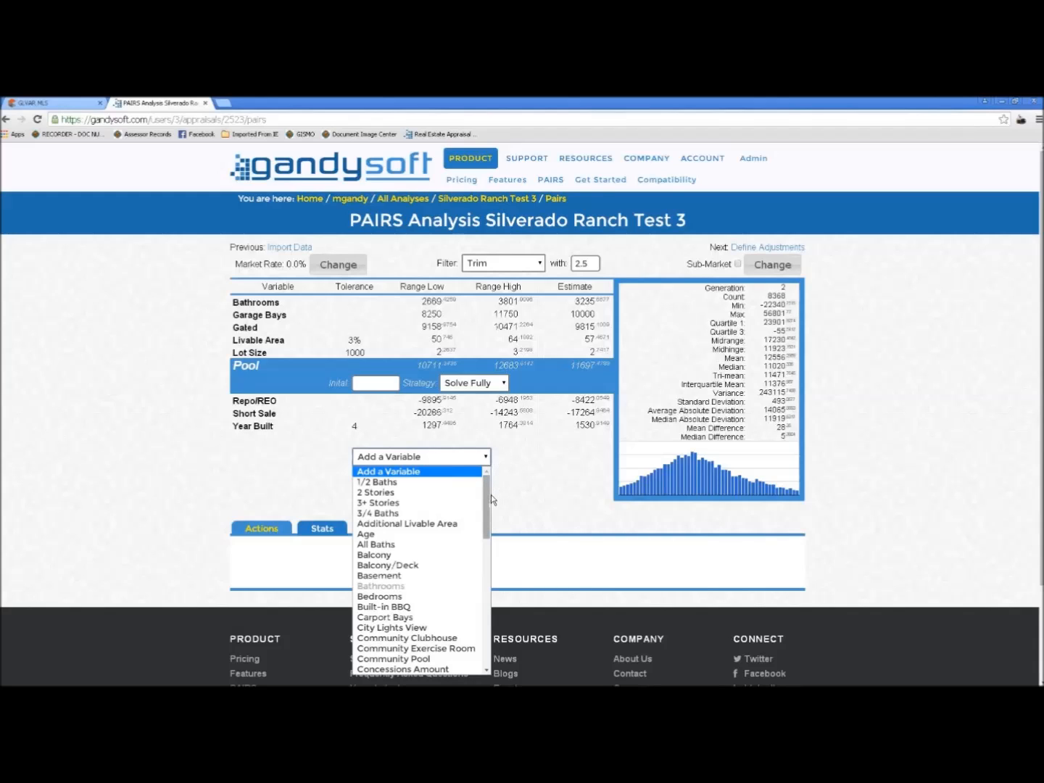
pyautogui.moveTo(485, 502); pyautogui.dragTo(491, 561)
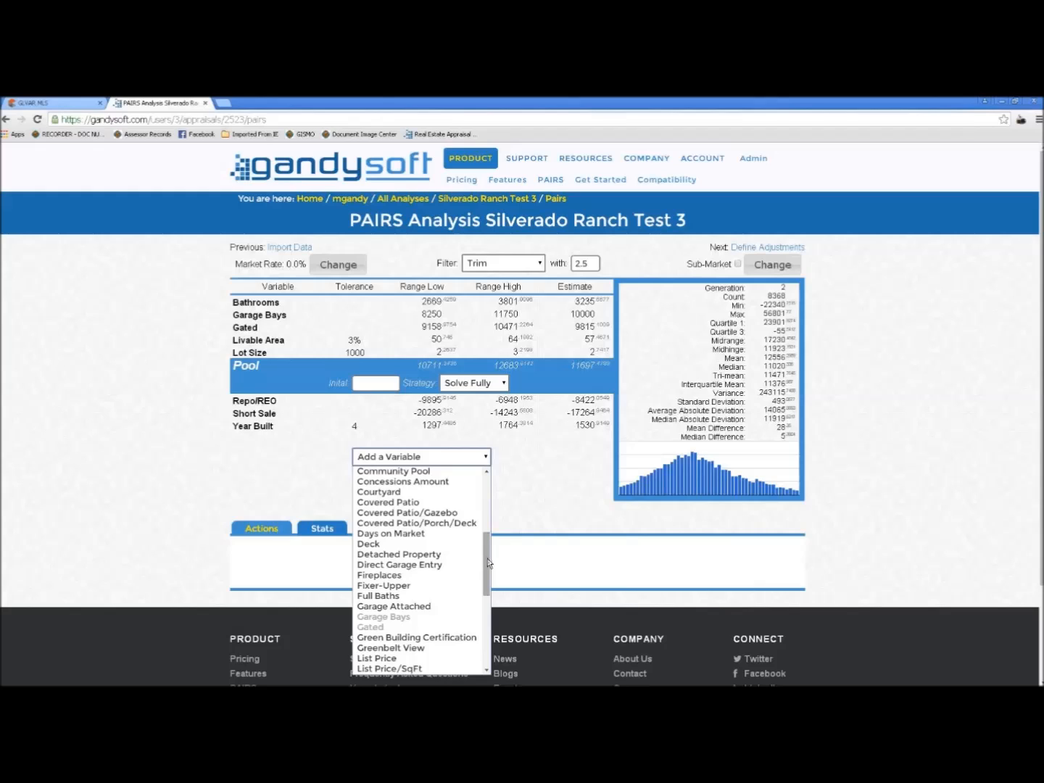
pyautogui.moveTo(485, 555); pyautogui.dragTo(488, 563)
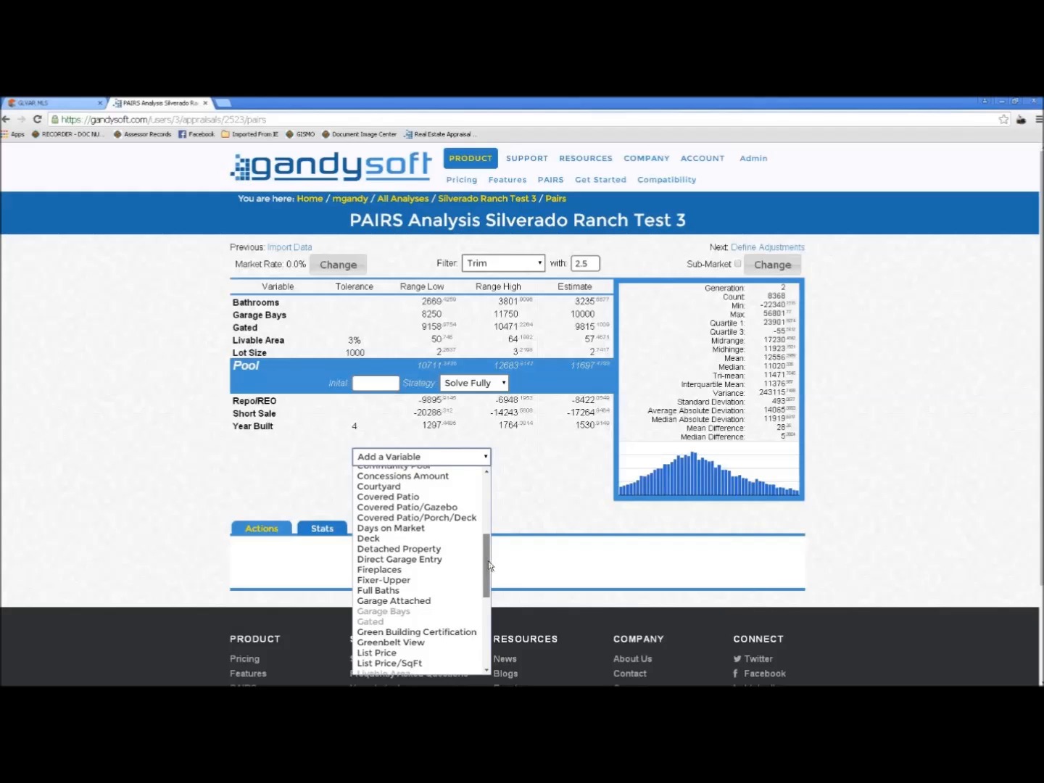
pyautogui.click(392, 570)
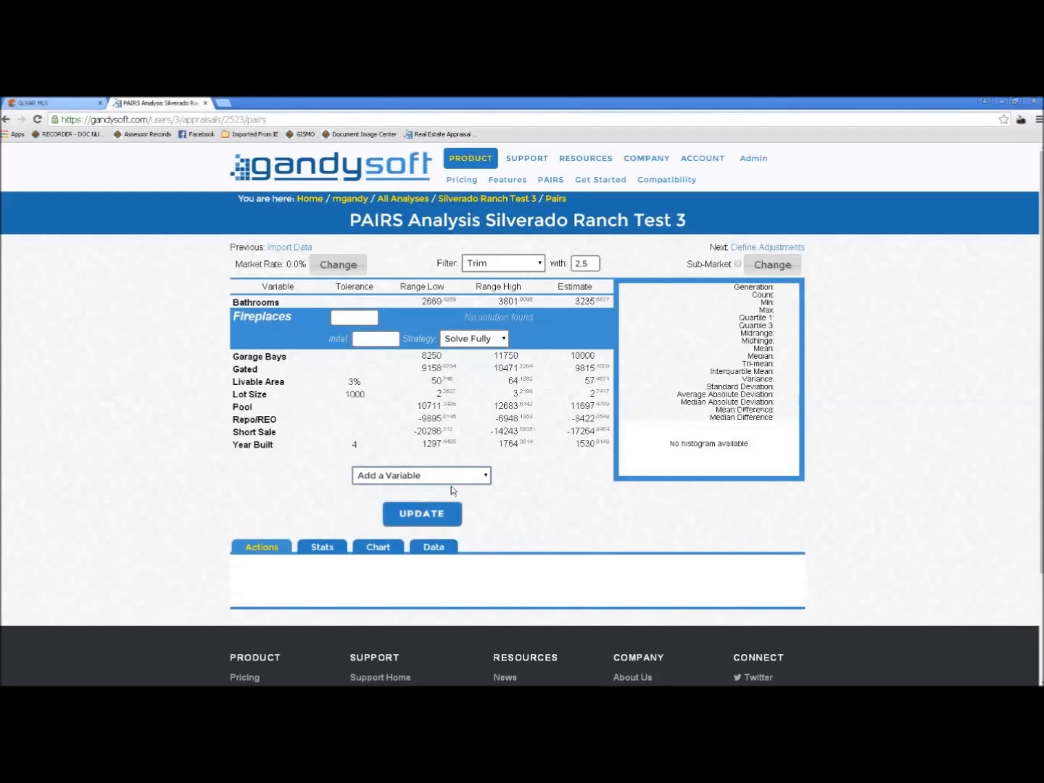
pyautogui.click(419, 510)
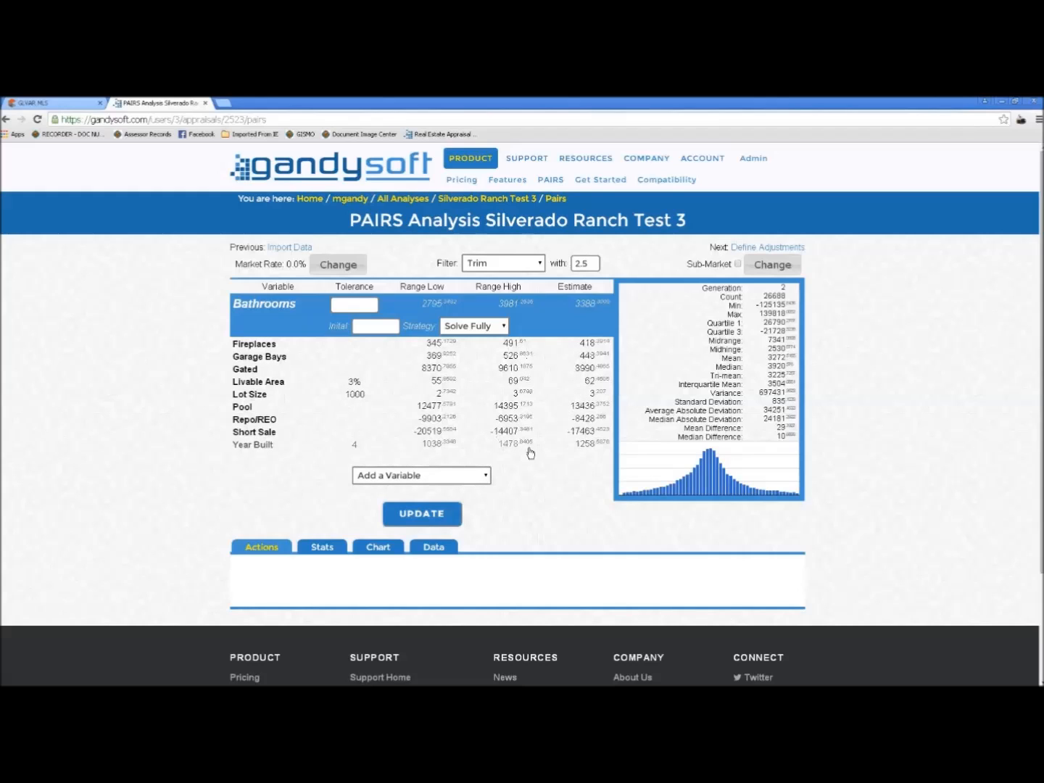
# Give Fireplaces an initial value of 2500 with the Adjust Only strategy and recalculate the analysis
pyautogui.click(300, 345)
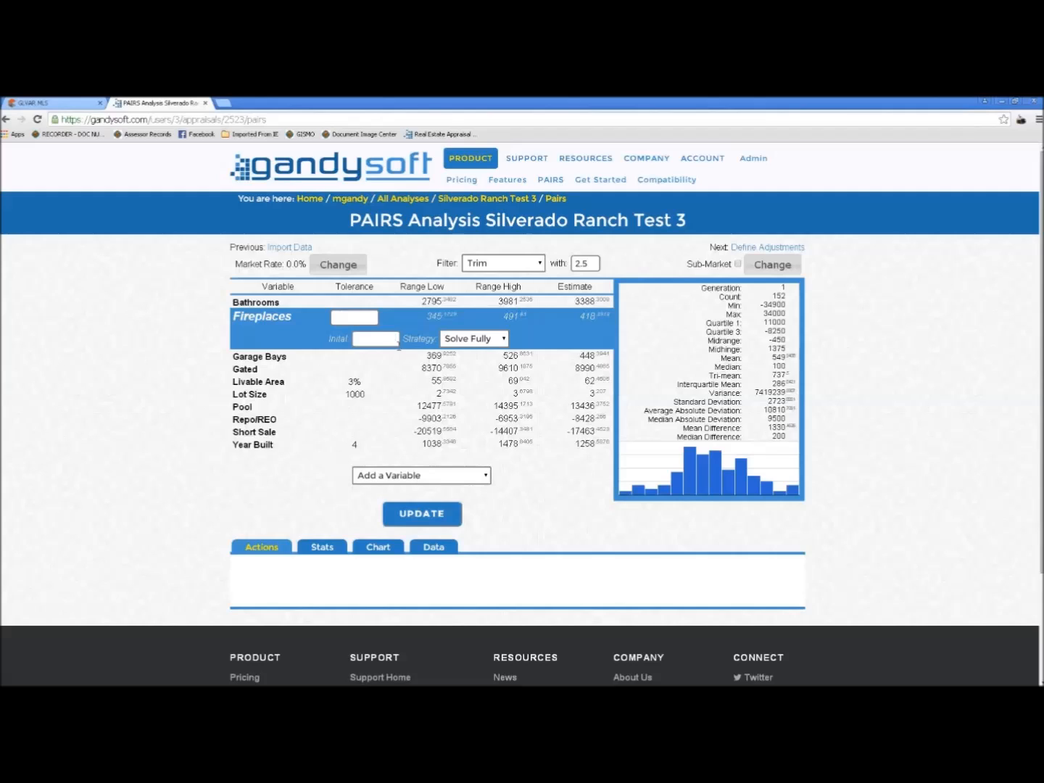
pyautogui.write('2500')
pyautogui.click(390, 360)
pyautogui.click(372, 340)
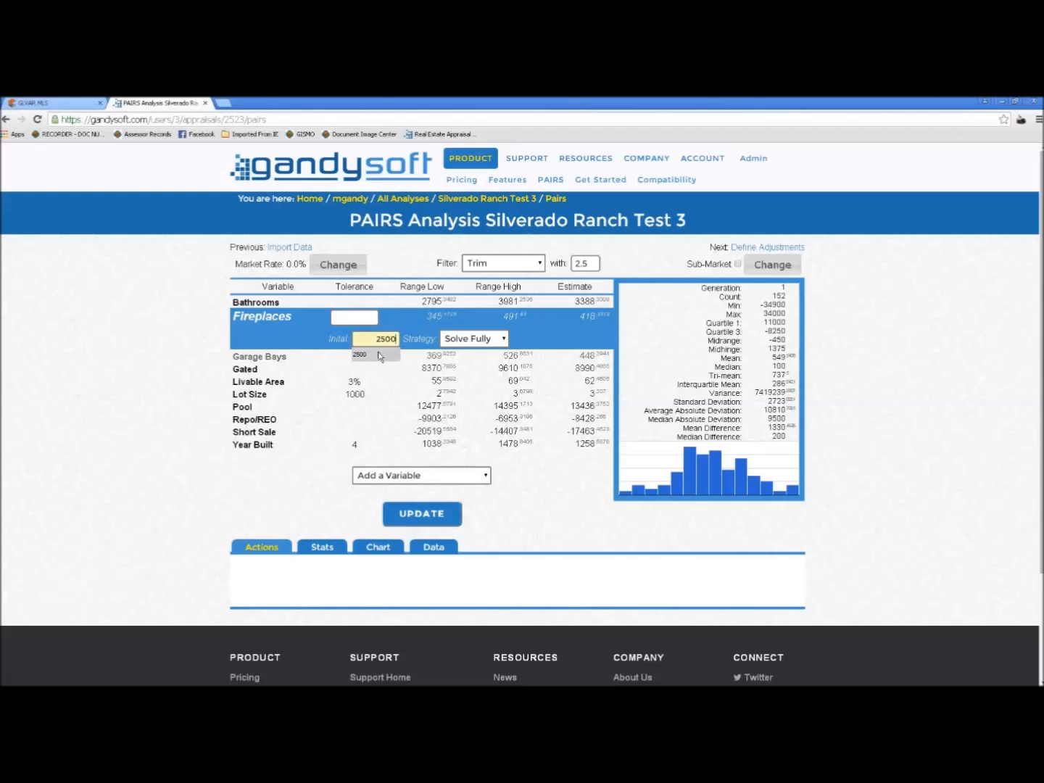
pyautogui.click(505, 339)
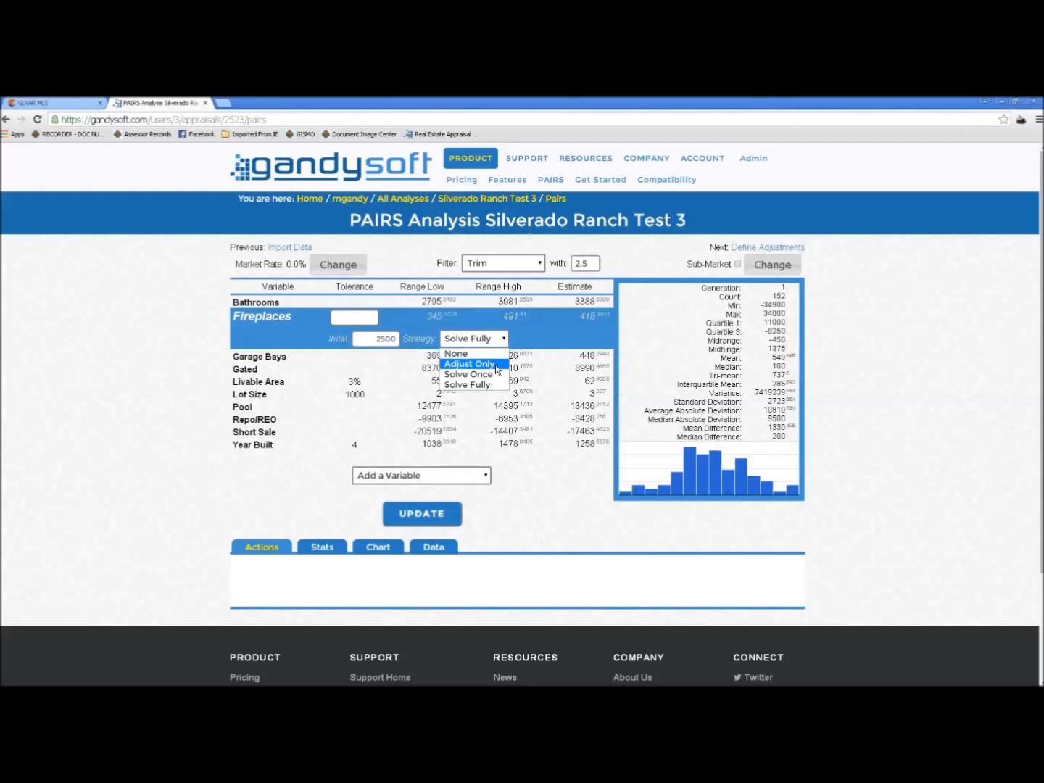
pyautogui.click(495, 364)
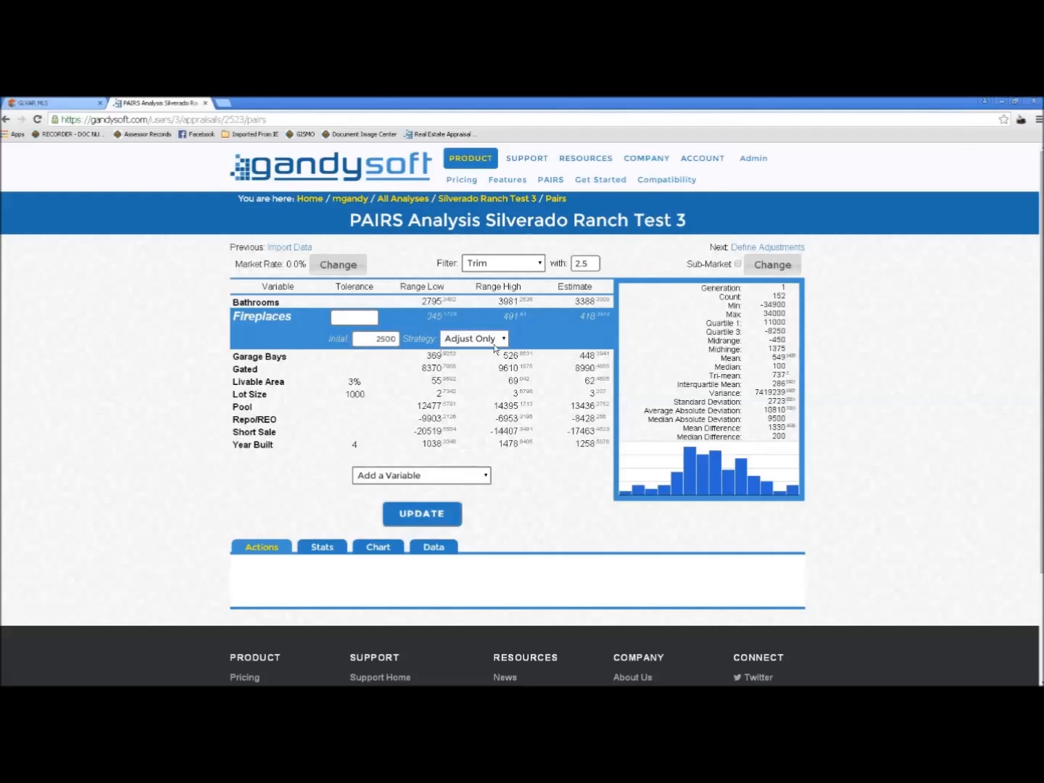
pyautogui.click(424, 515)
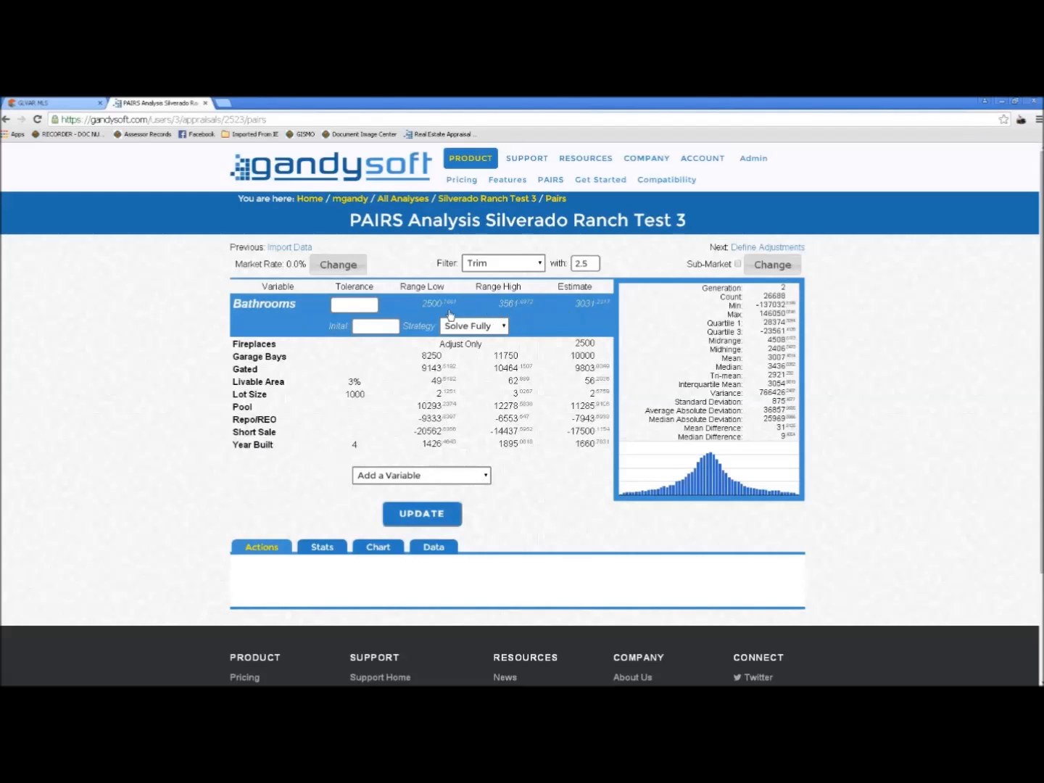
# Review the estimates and pair statistics for Fireplaces, Bathrooms, Garage Bays, Gated and Livable Area
pyautogui.click(270, 348)
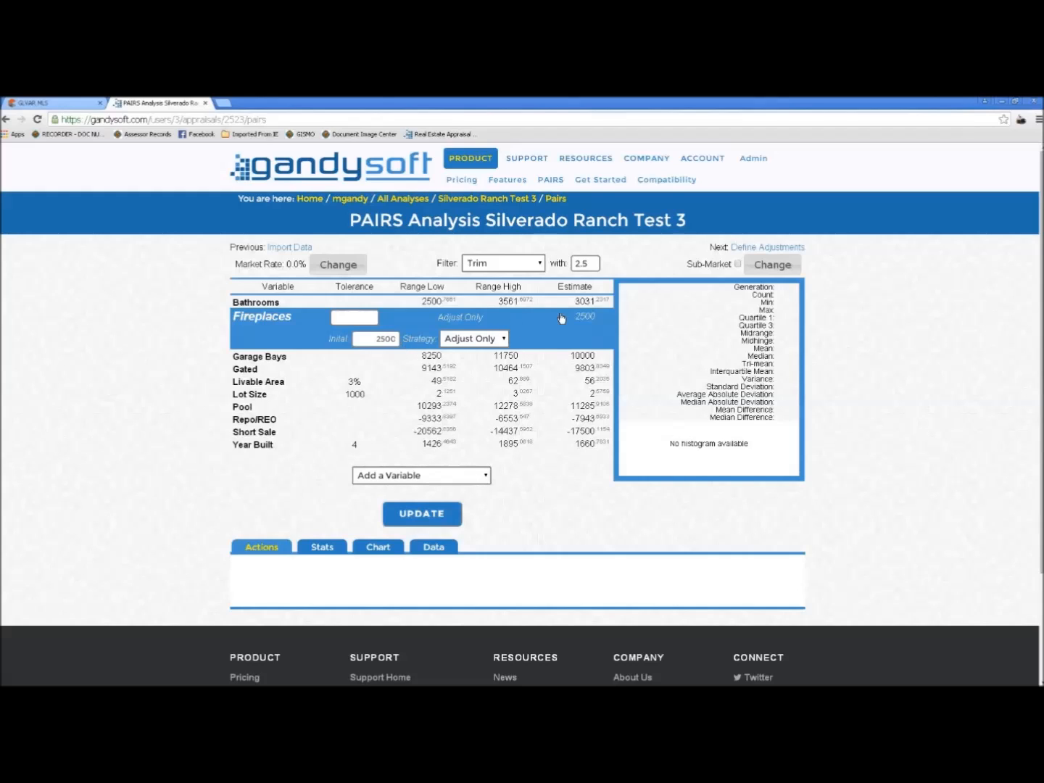
pyautogui.click(584, 306)
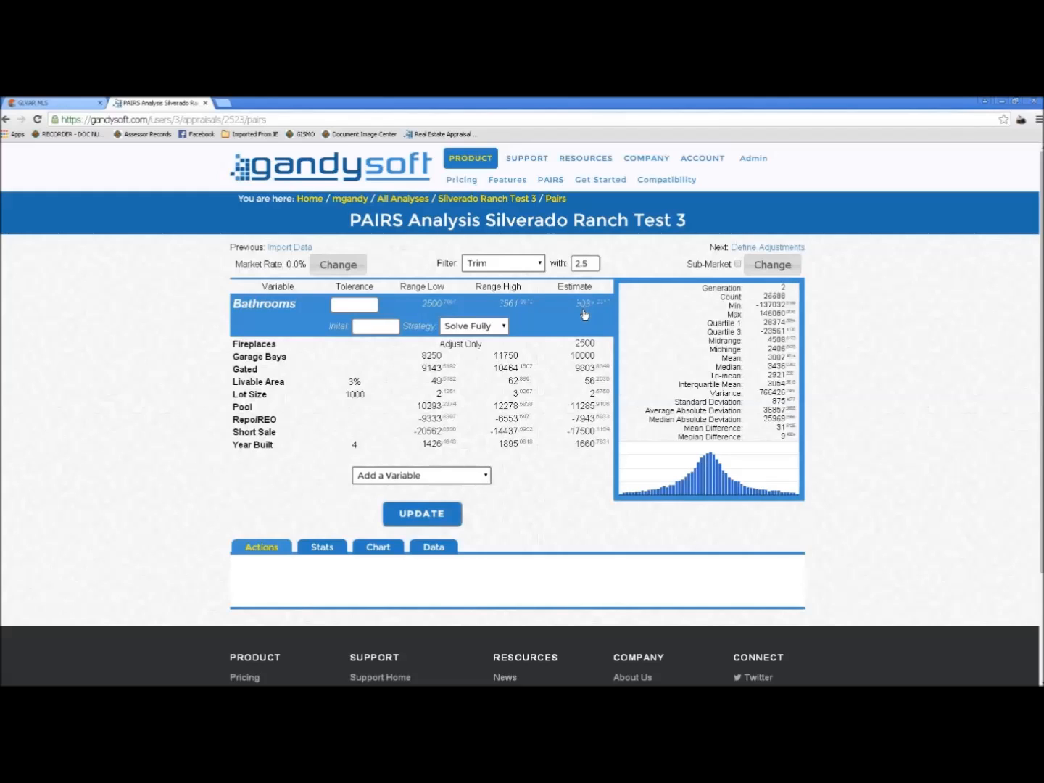
pyautogui.click(461, 350)
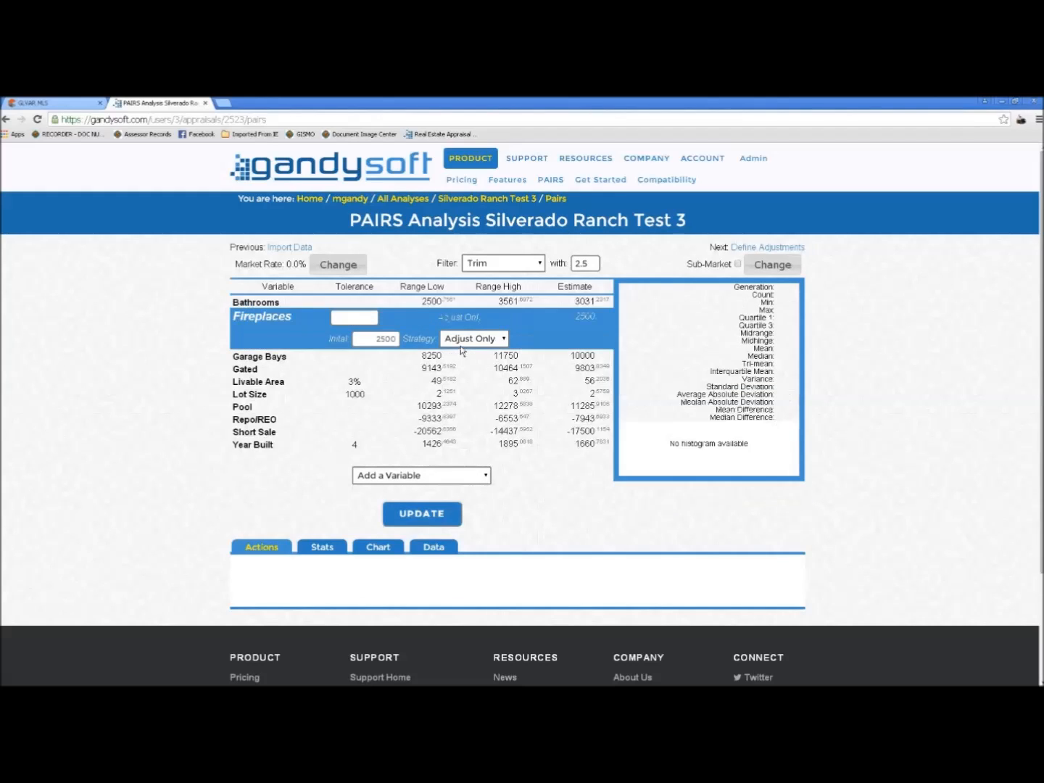
pyautogui.click(573, 356)
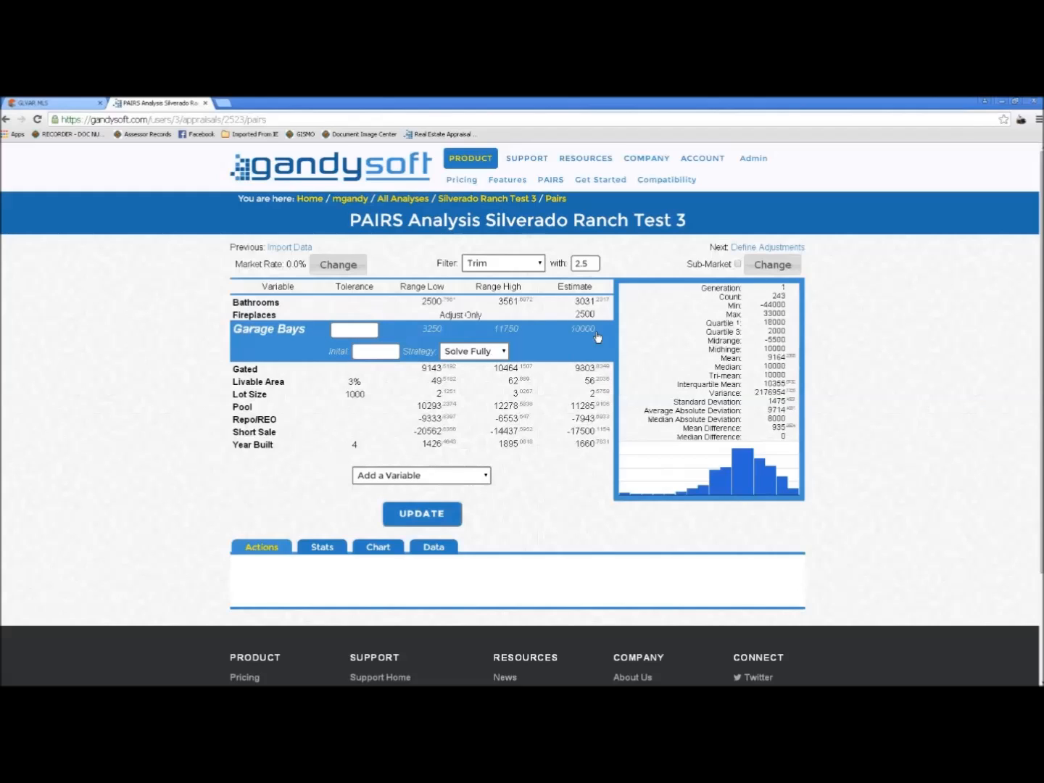
pyautogui.click(496, 368)
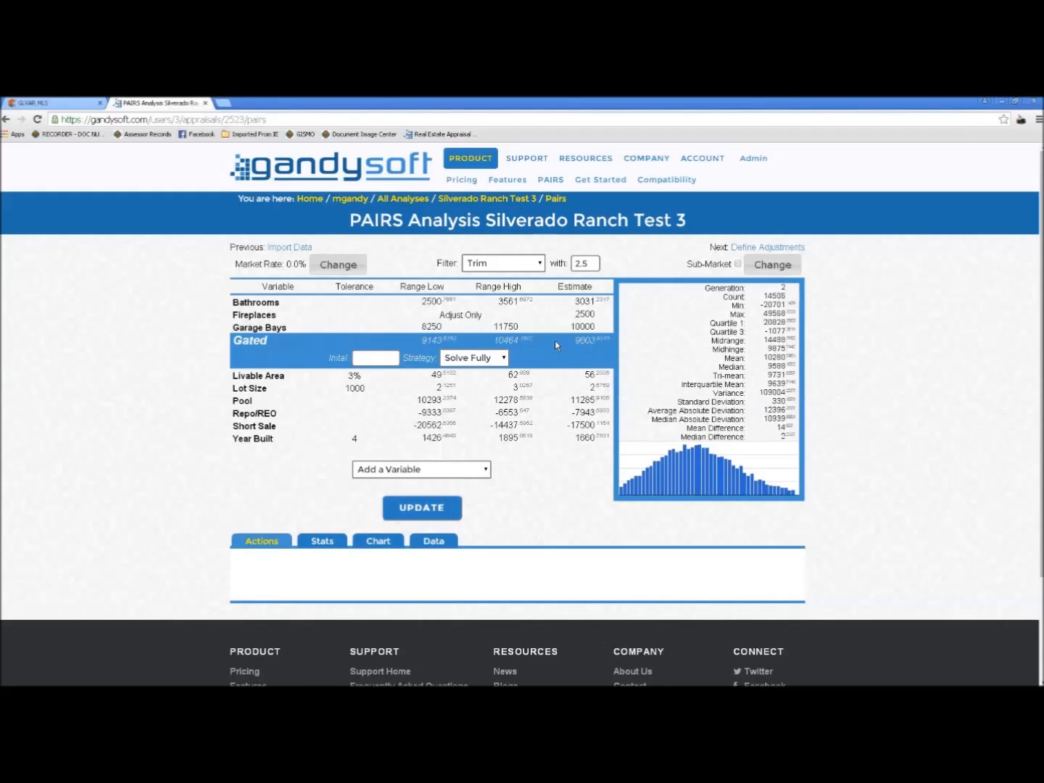
pyautogui.click(588, 378)
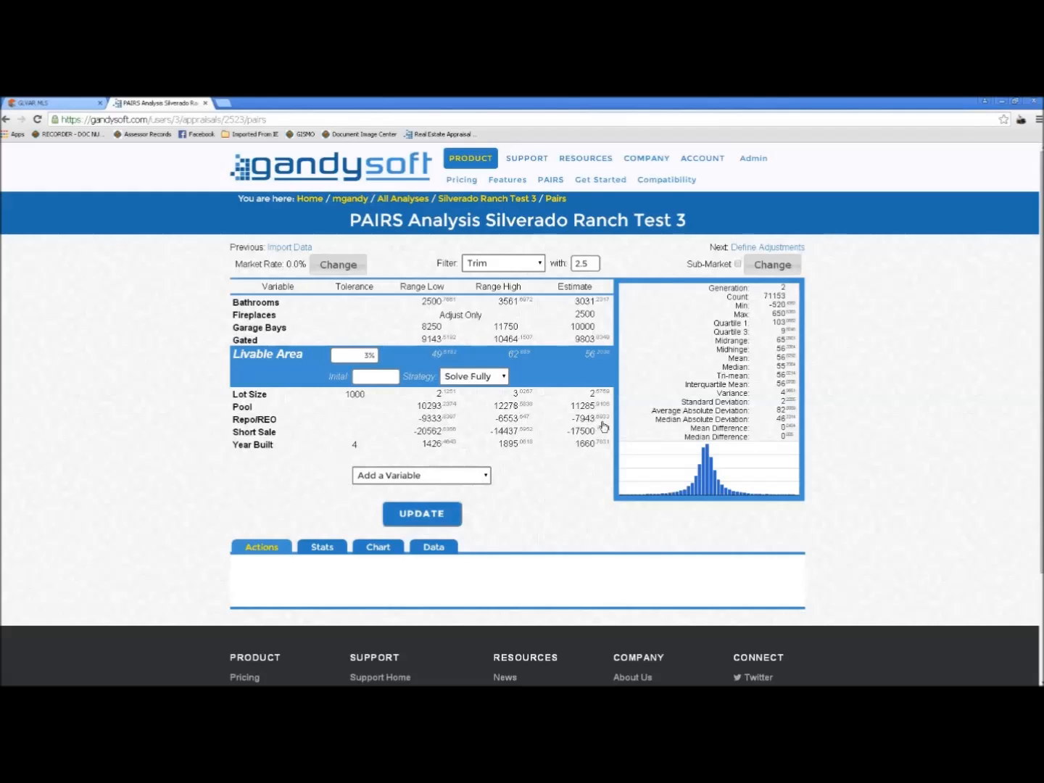
# Switch the Fireplaces strategy to Solve Fully and recalculate the analysis
pyautogui.click(580, 319)
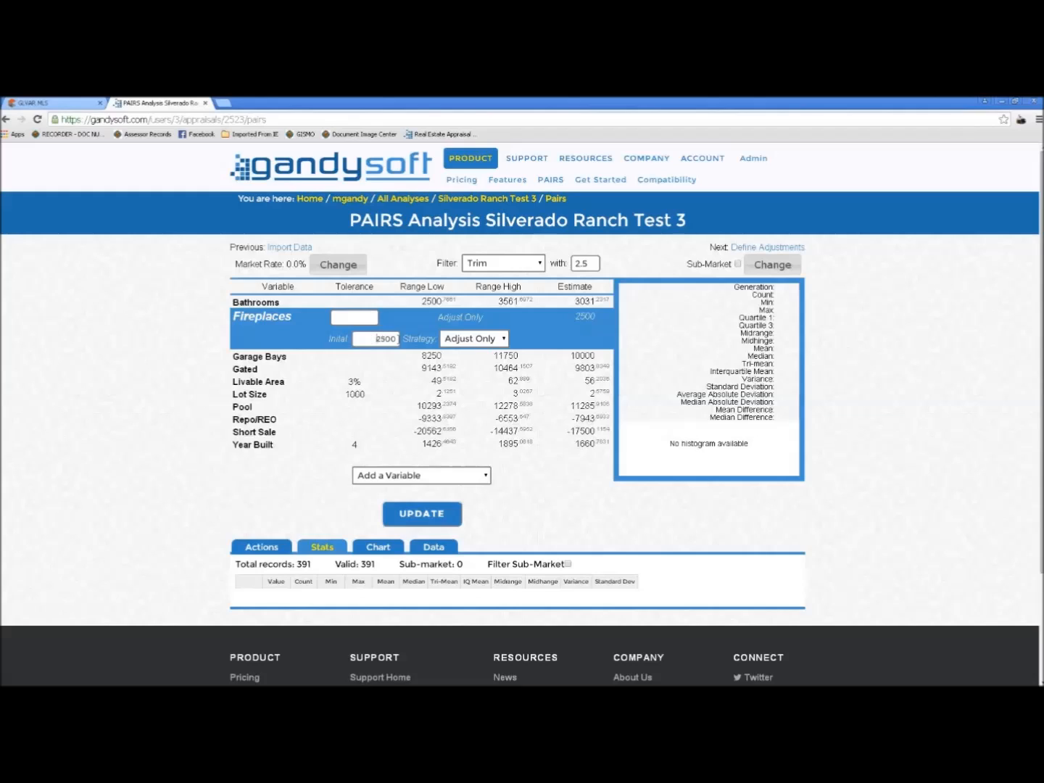
pyautogui.click(505, 340)
pyautogui.click(491, 386)
pyautogui.click(435, 513)
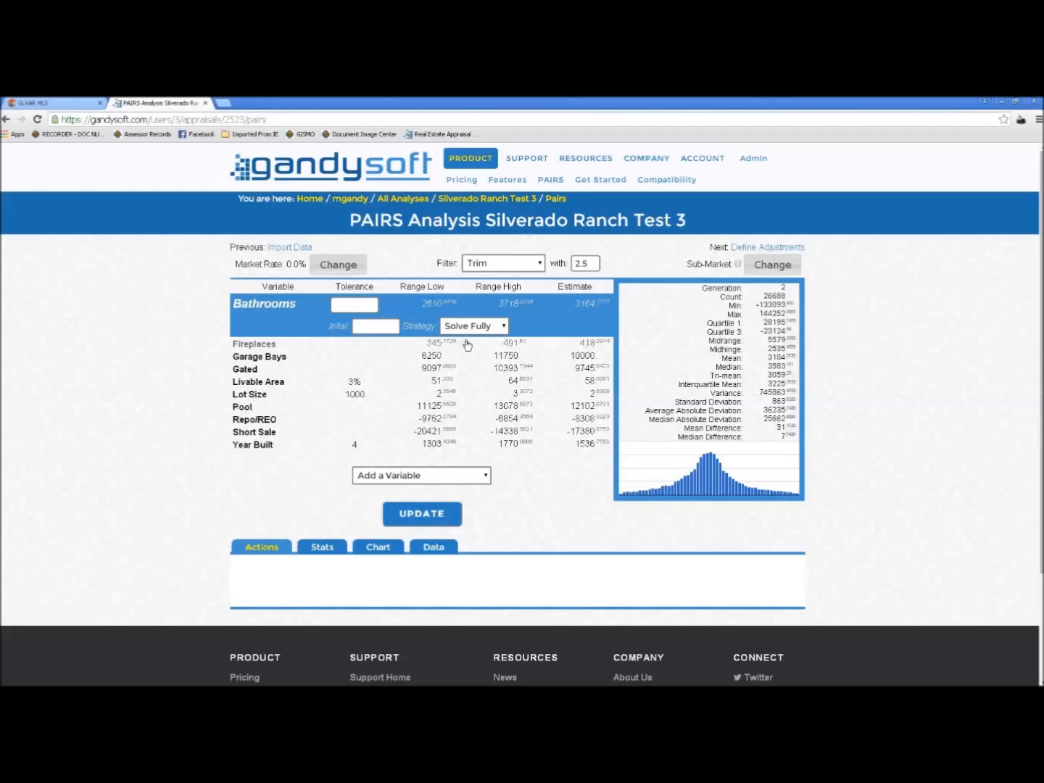
# Examine the record statistics for Bathrooms and Fireplaces and open the adjustment definitions
pyautogui.click(322, 548)
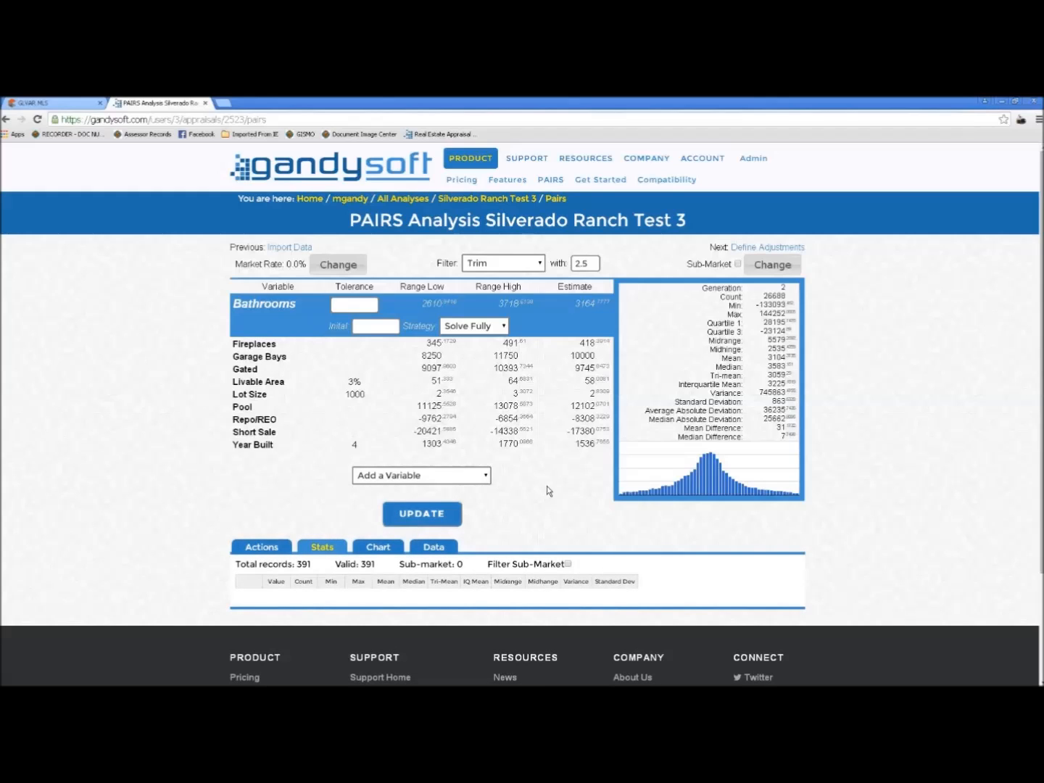
pyautogui.click(270, 346)
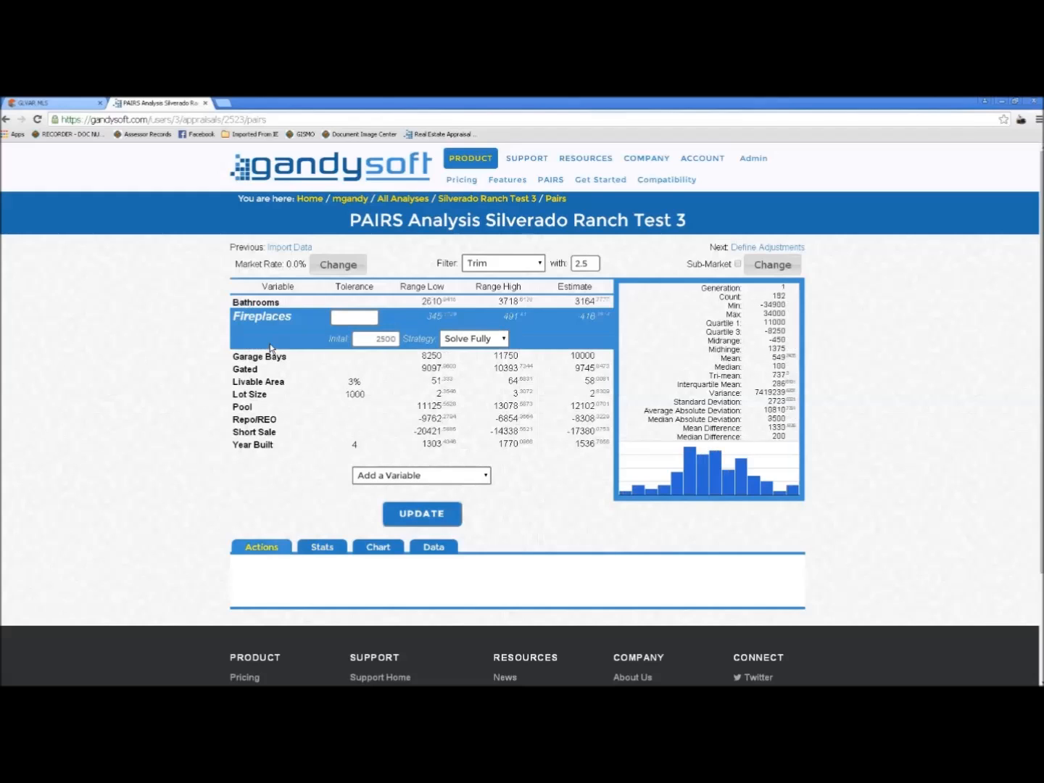
pyautogui.click(322, 551)
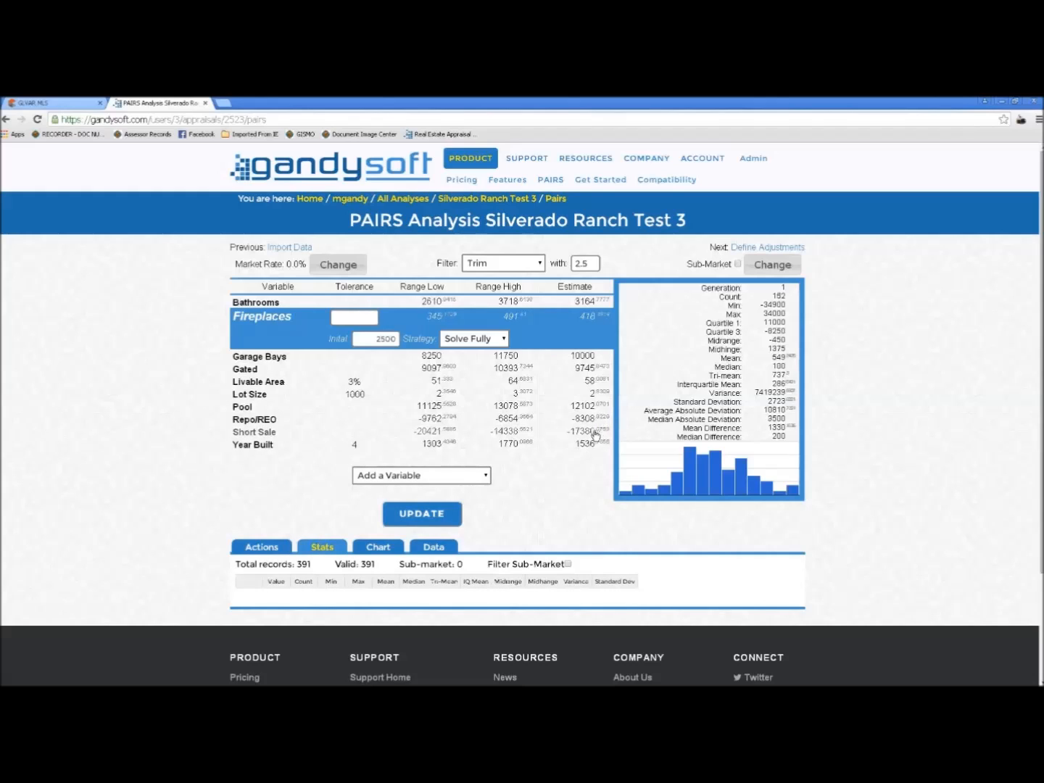
pyautogui.click(756, 250)
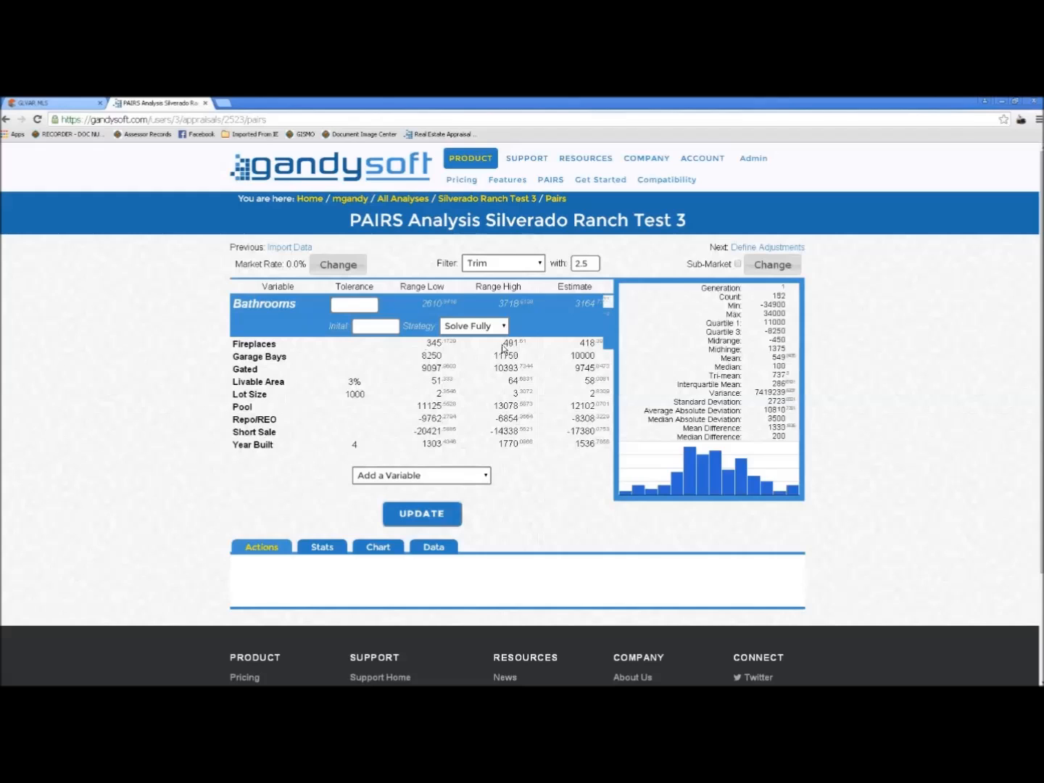
# Set the Fireplaces strategy back to Adjust Only and recalculate the analysis
pyautogui.click(503, 349)
pyautogui.click(501, 339)
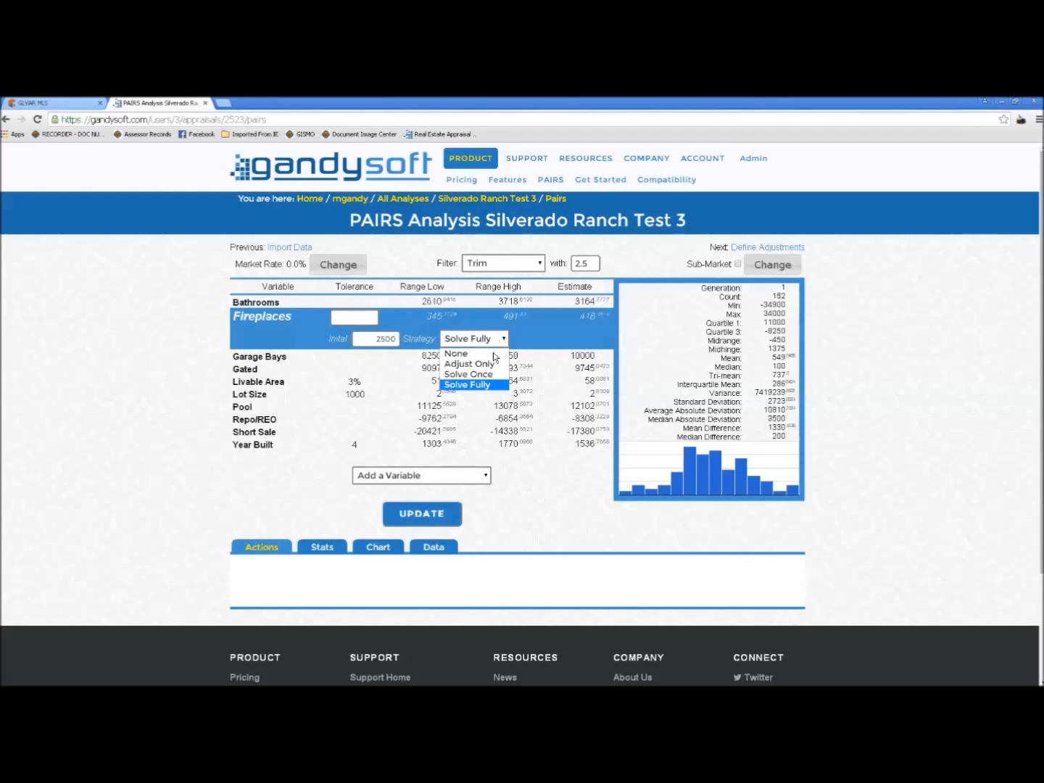
pyautogui.click(478, 366)
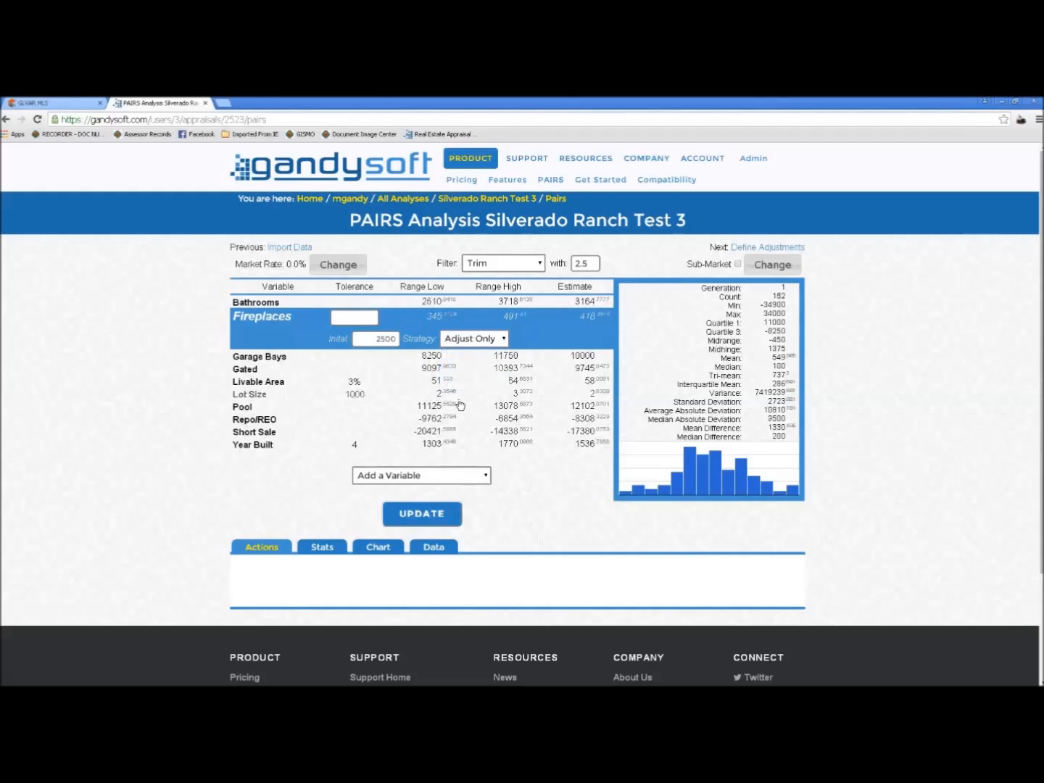
pyautogui.click(421, 515)
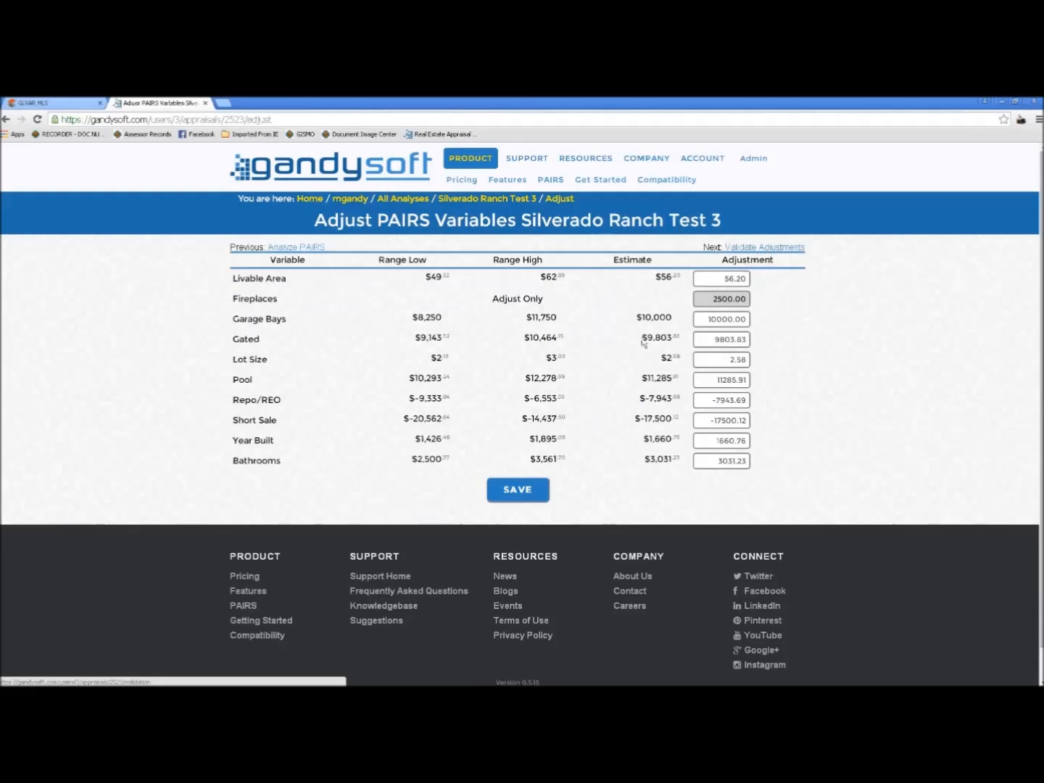
# Save the adjustments for all variables and open the adjustment validation page to review each variable
pyautogui.click(520, 491)
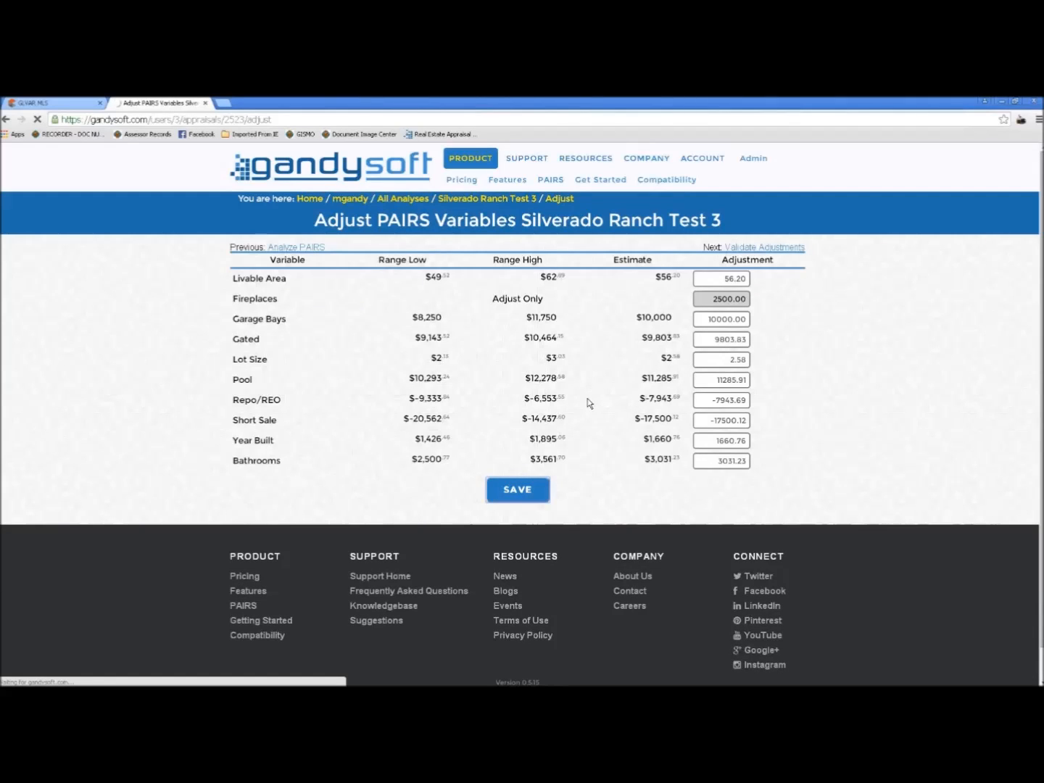
pyautogui.click(764, 252)
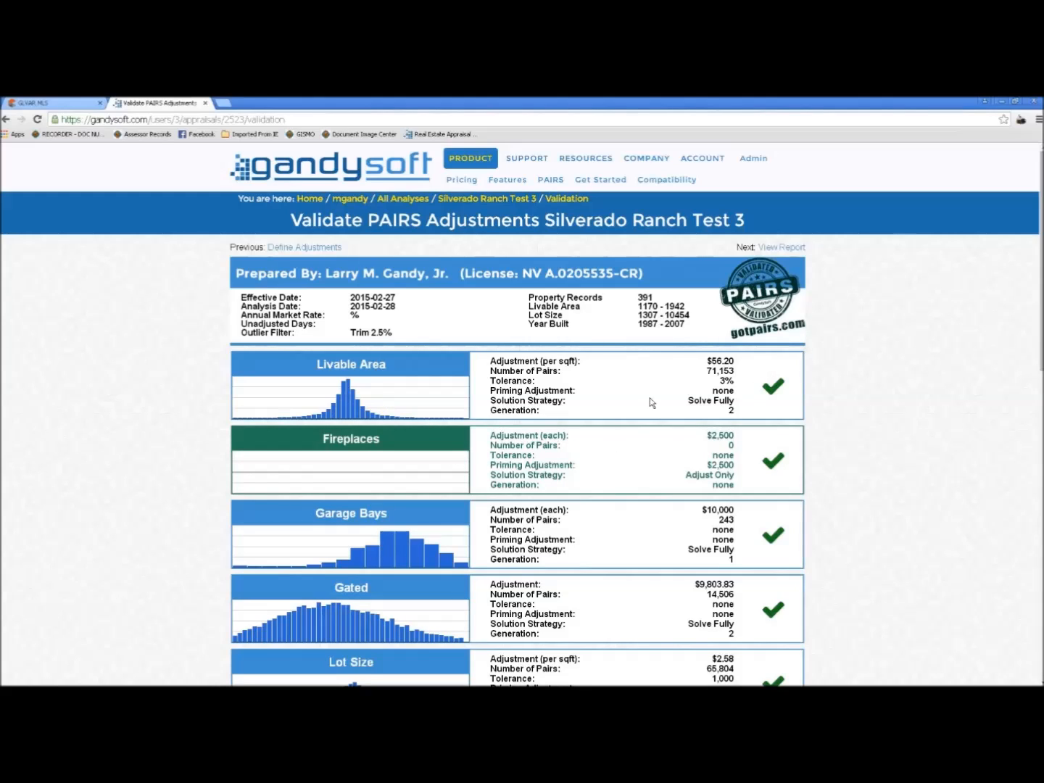
pyautogui.scroll(-1, 290, 409)
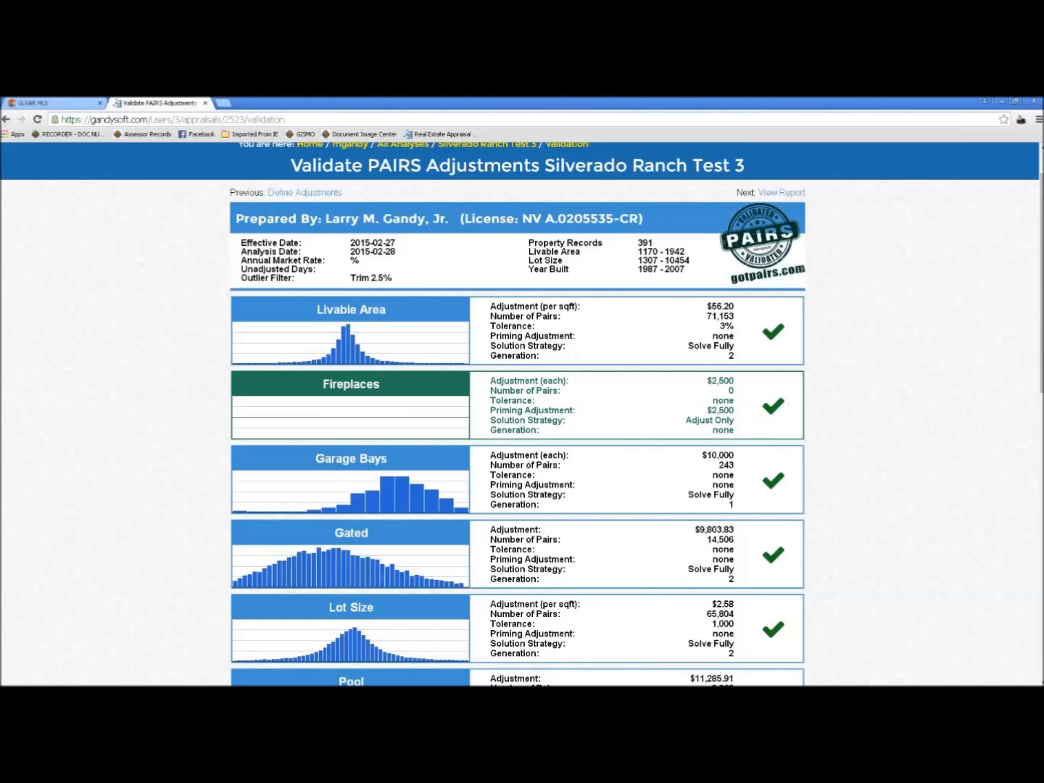
# Examine the validated adjustments from Livable Area through Bathrooms, plus the Analysis Model and Manual Adjustments notes on the validation page
pyautogui.scroll(-2, 517, 435)
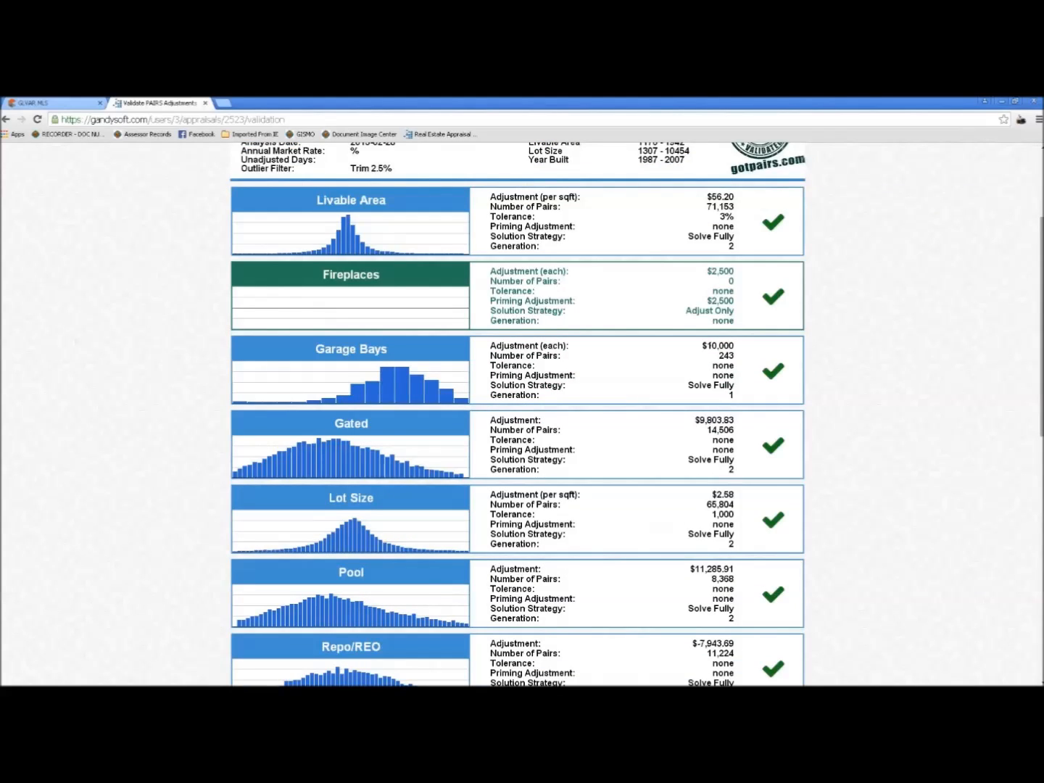
pyautogui.moveTo(1041, 362); pyautogui.dragTo(1041, 642)
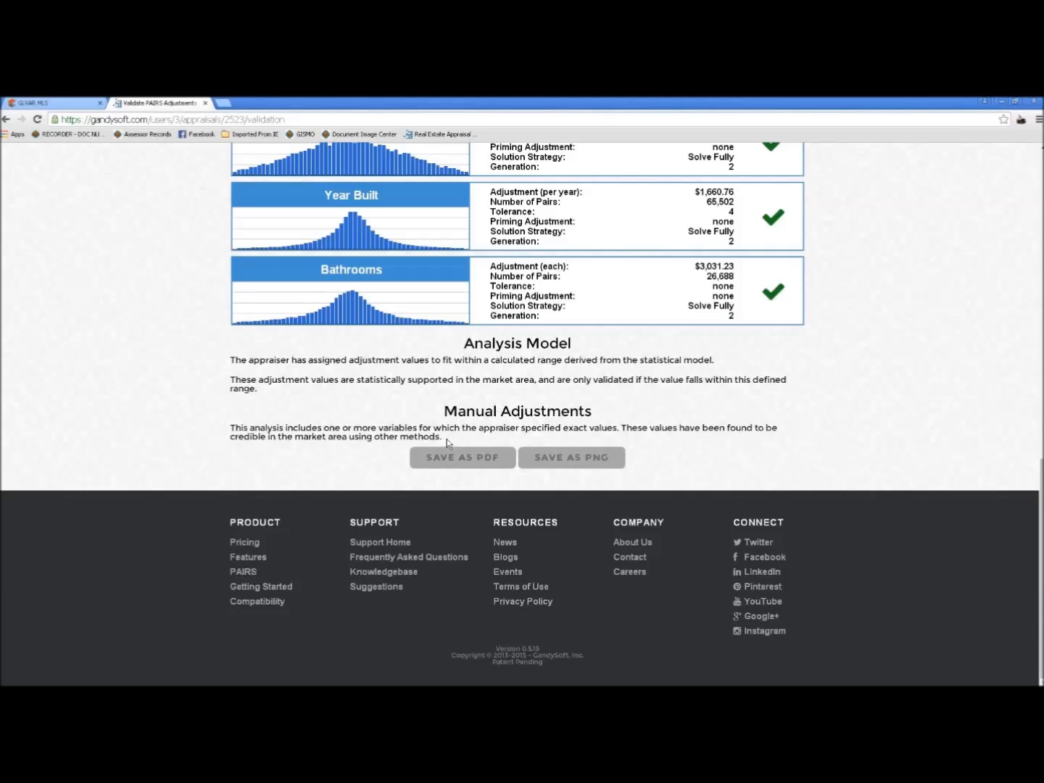
pyautogui.scroll(1, 447, 438)
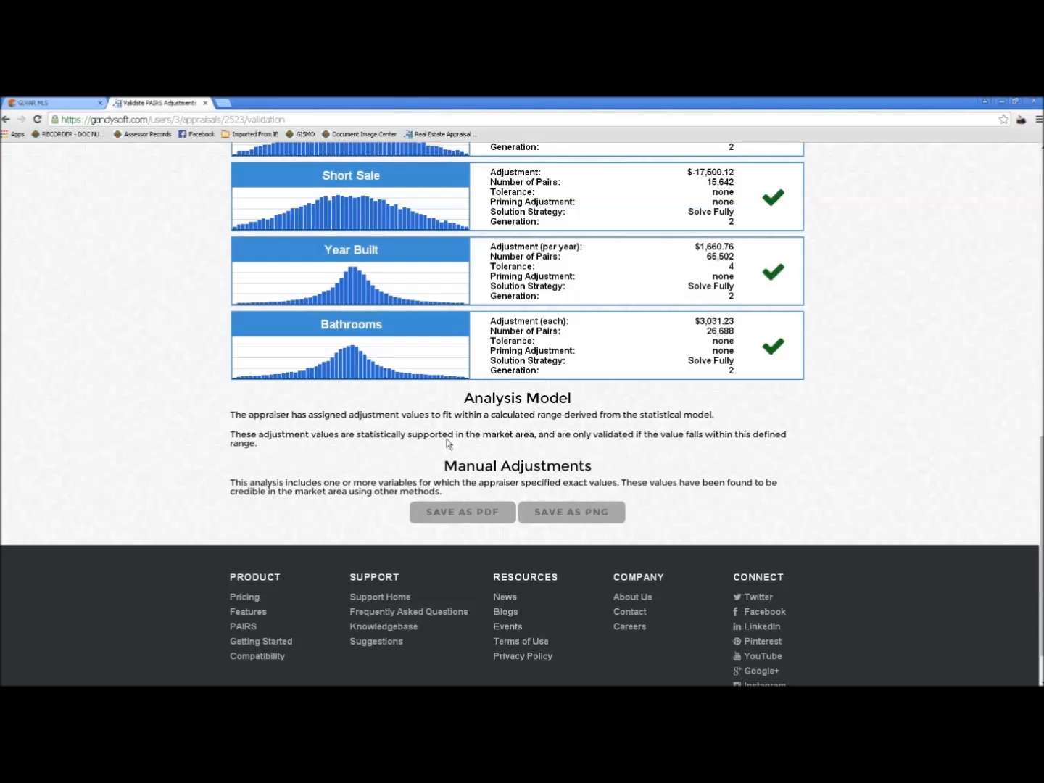
pyautogui.scroll(10, 448, 443)
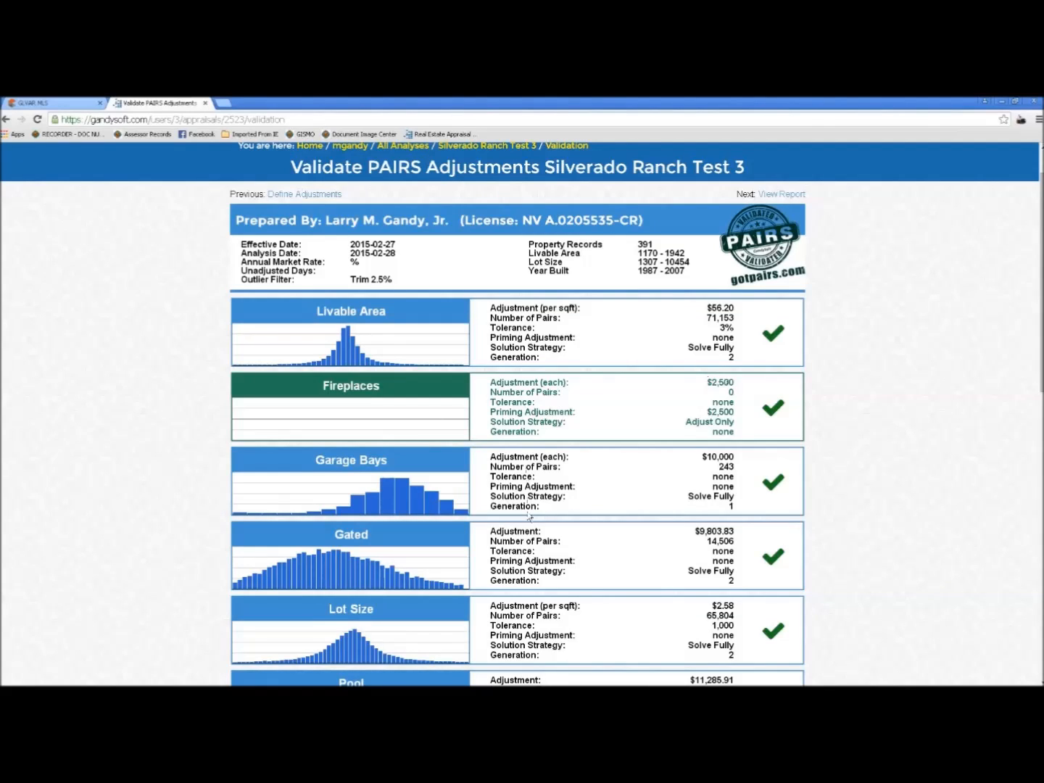
pyautogui.scroll(-2, 440, 567)
pyautogui.scroll(-3, 140, 622)
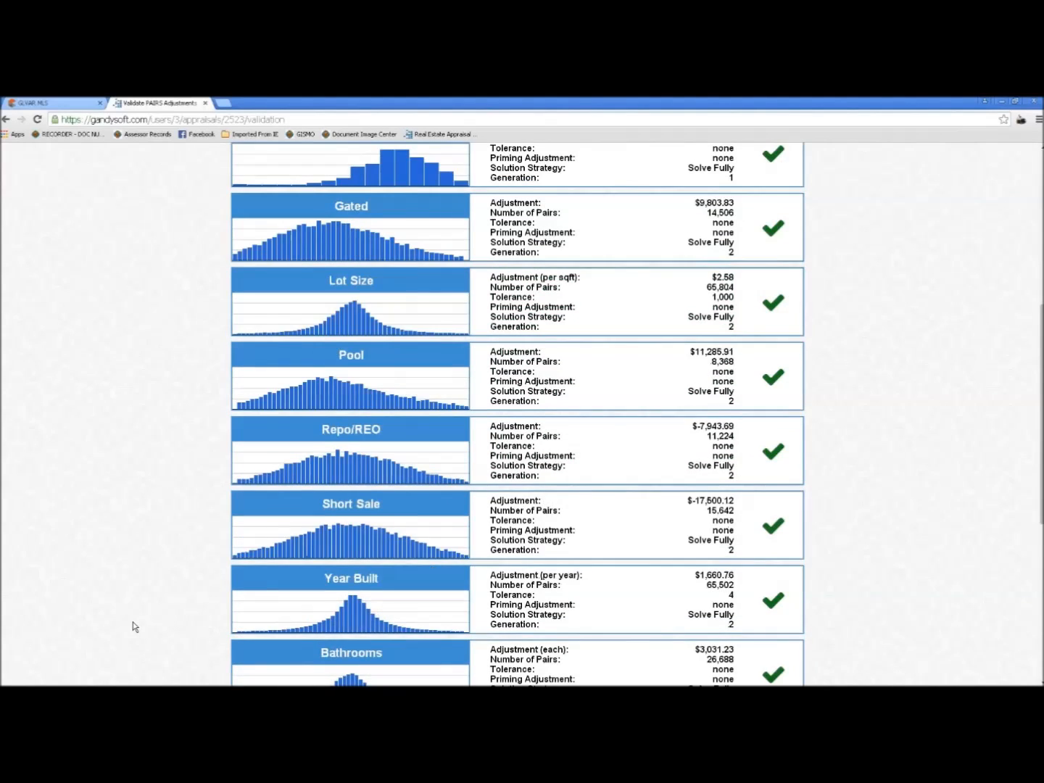
pyautogui.scroll(-2, 133, 624)
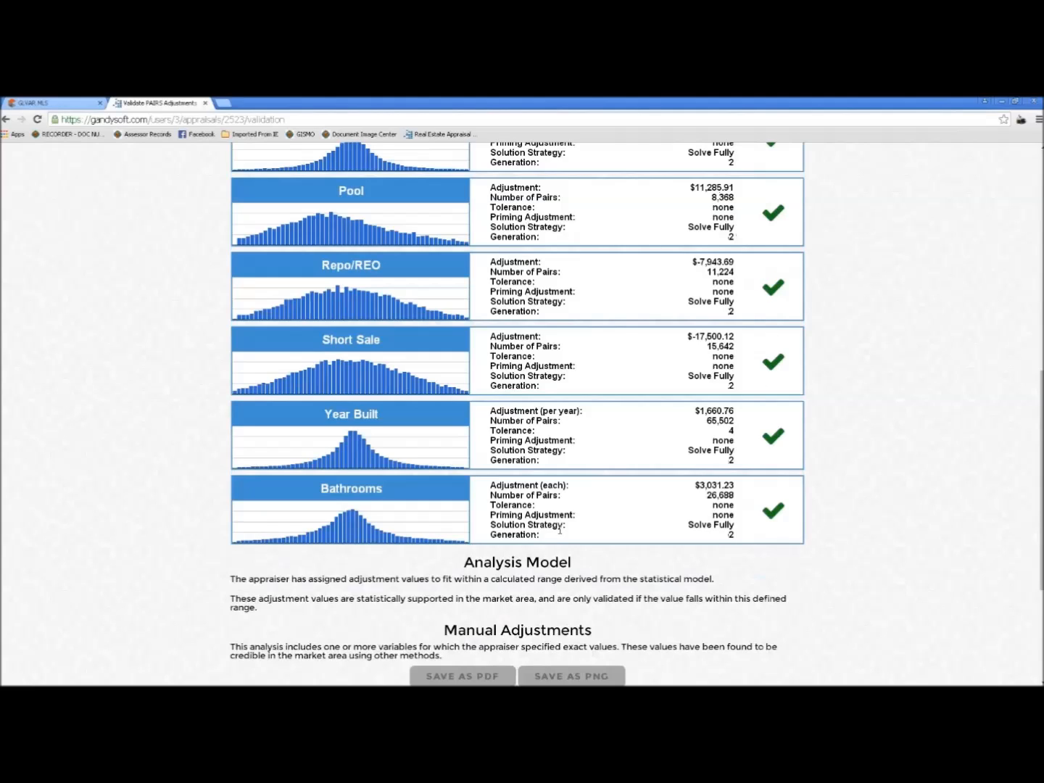
pyautogui.scroll(-3, 754, 576)
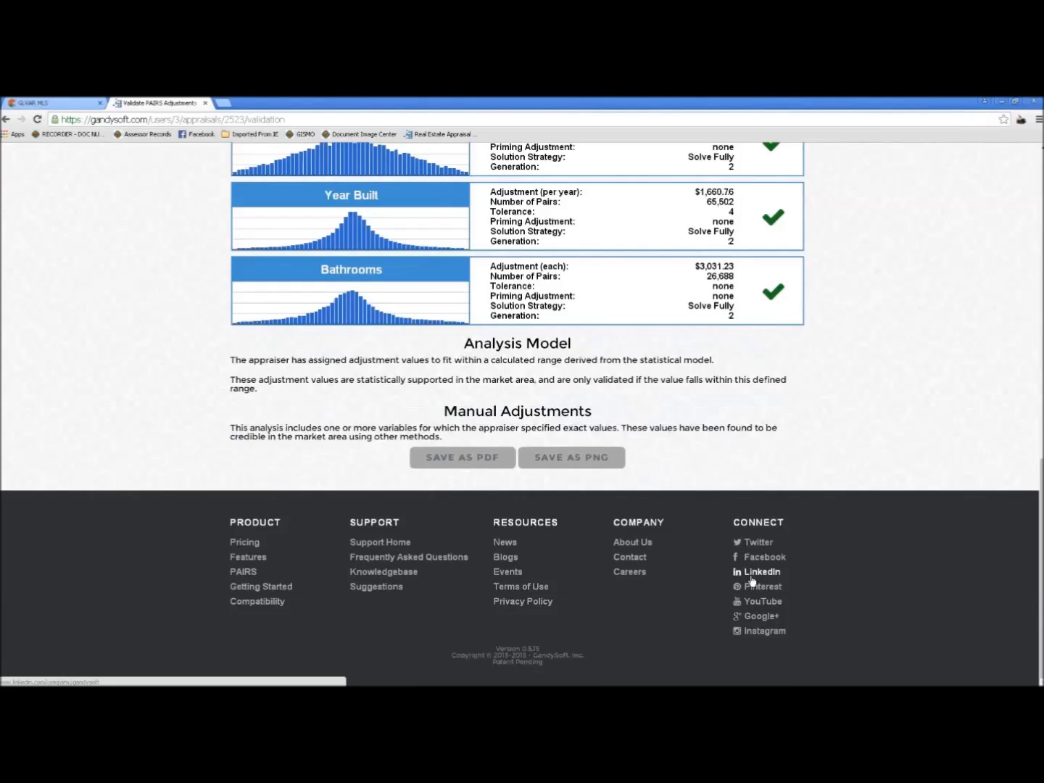
# Leave the validation page of Silverado Ranch Test 3 and open the GandySoft home page
pyautogui.scroll(3, 877, 398)
pyautogui.scroll(10, 906, 378)
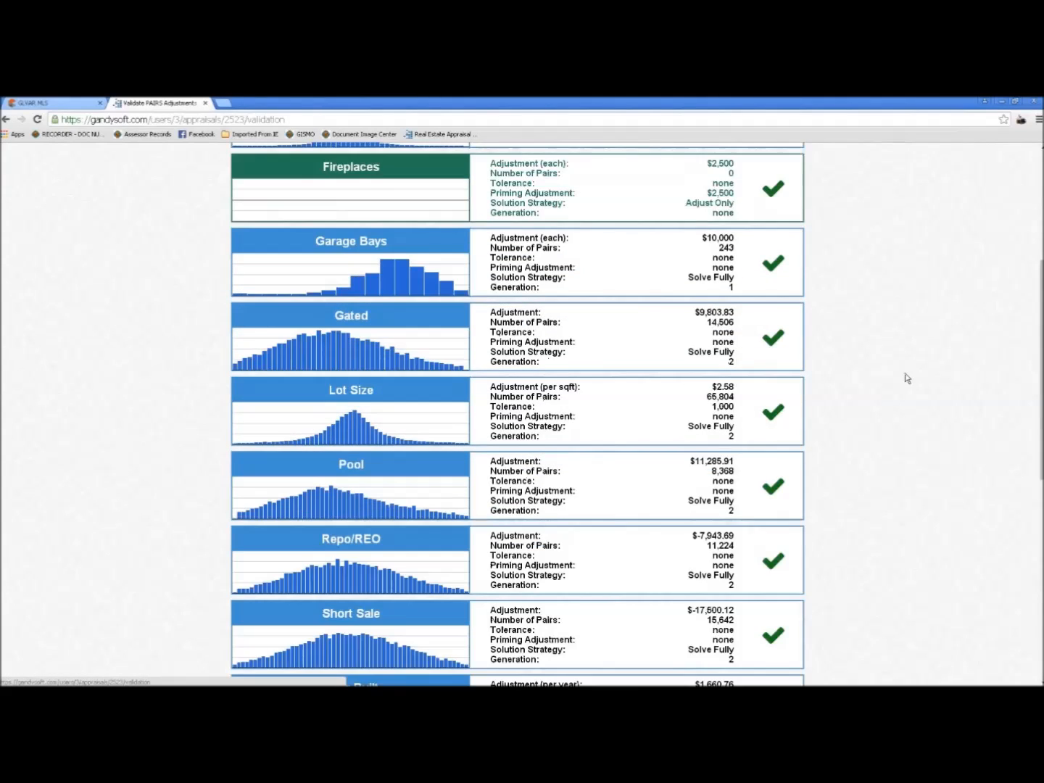
pyautogui.click(313, 166)
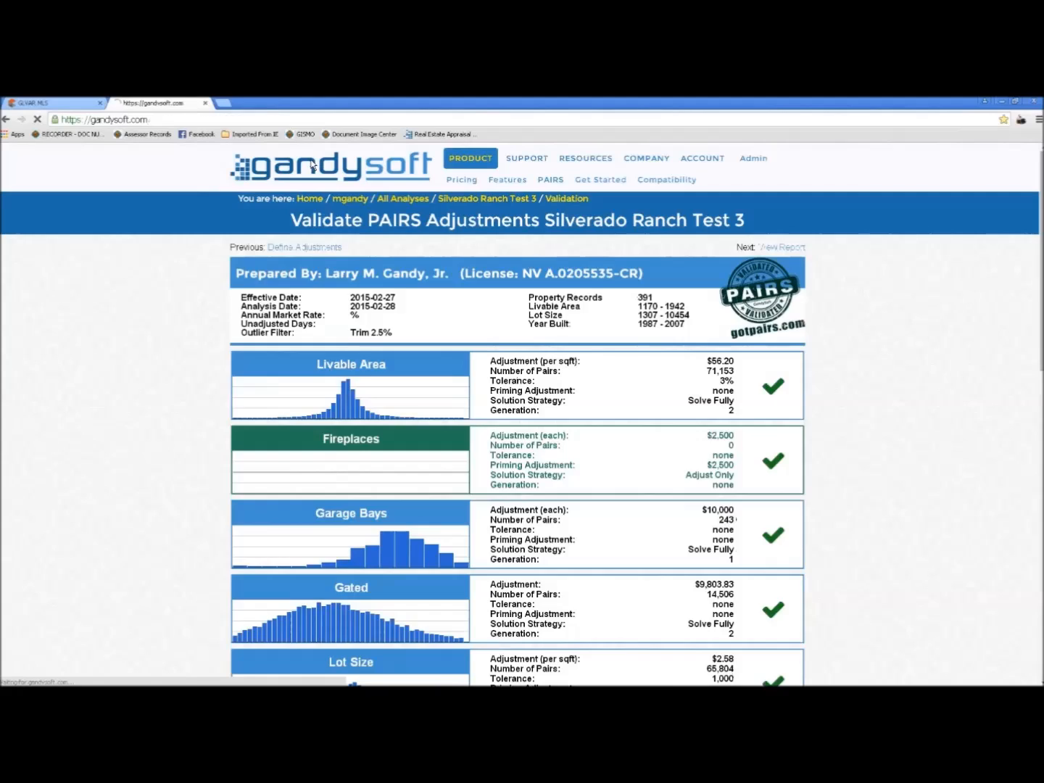